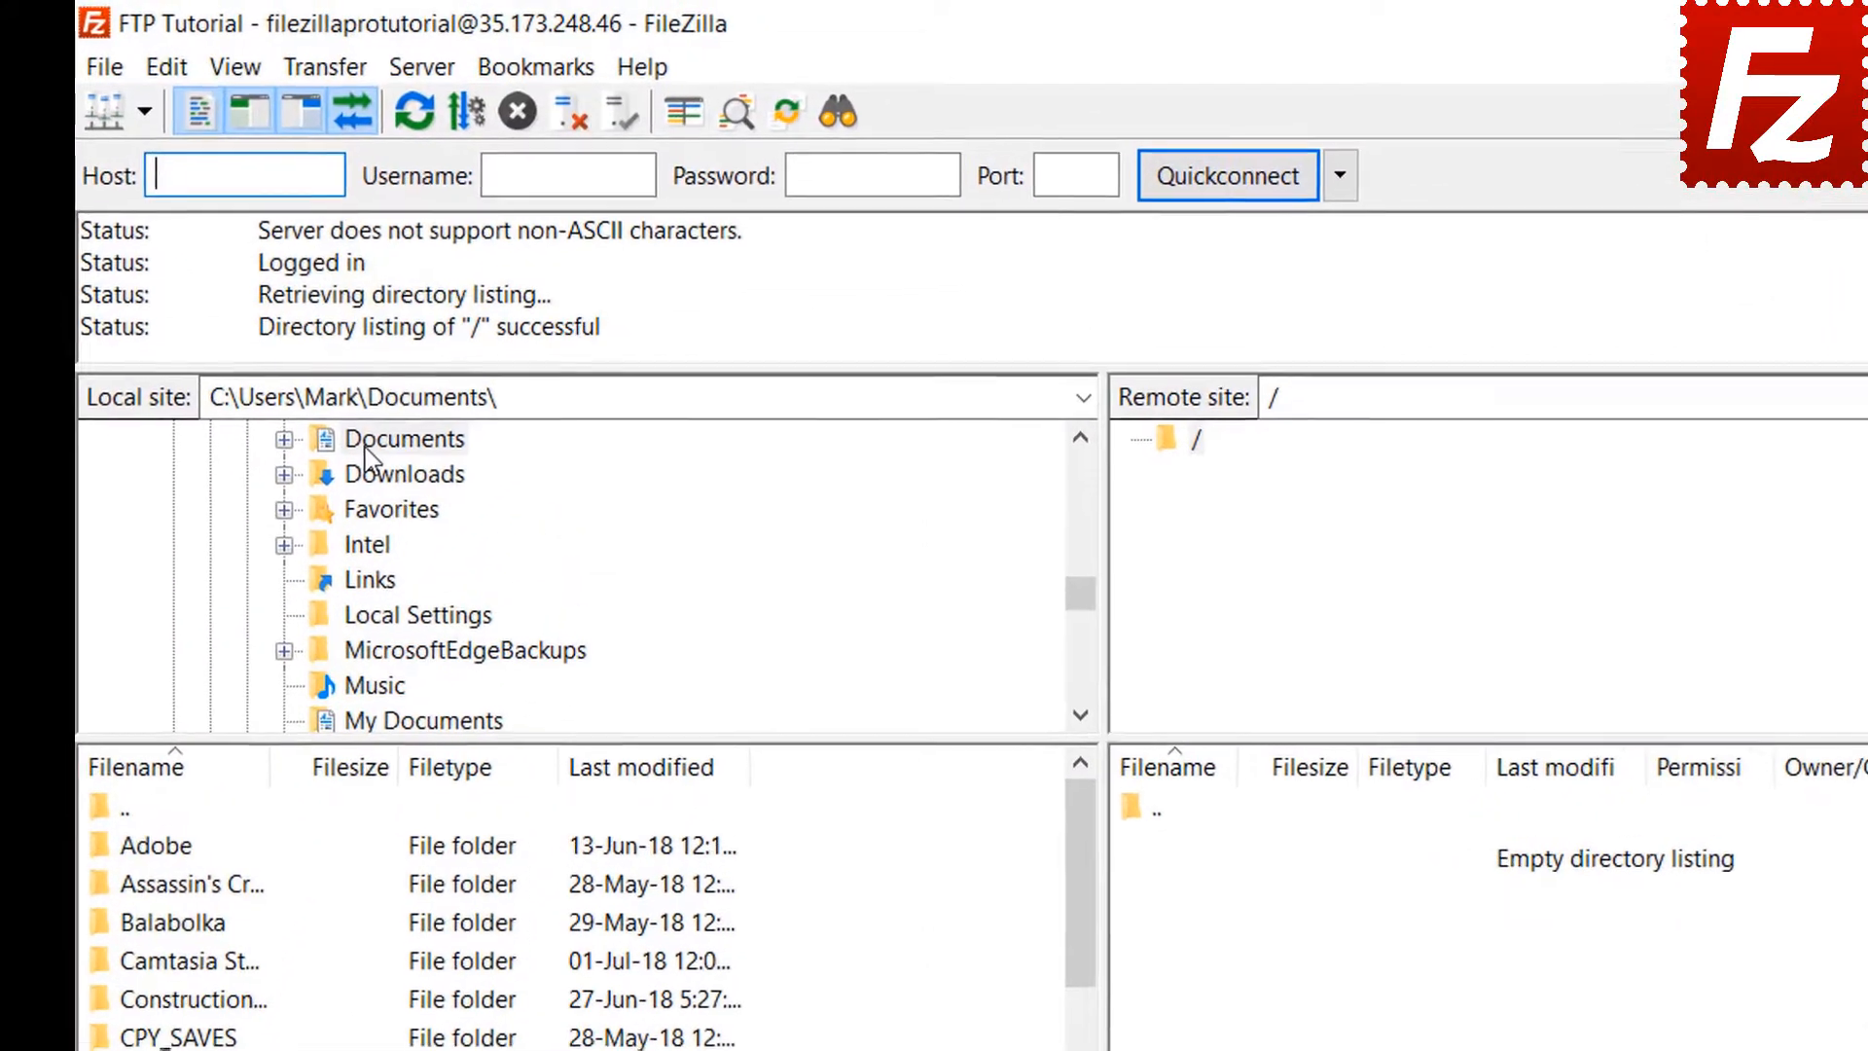
Expand Documents in the local tree and open the Construction Project folder
{"action": "left_click", "coordinate": [431, 303]}
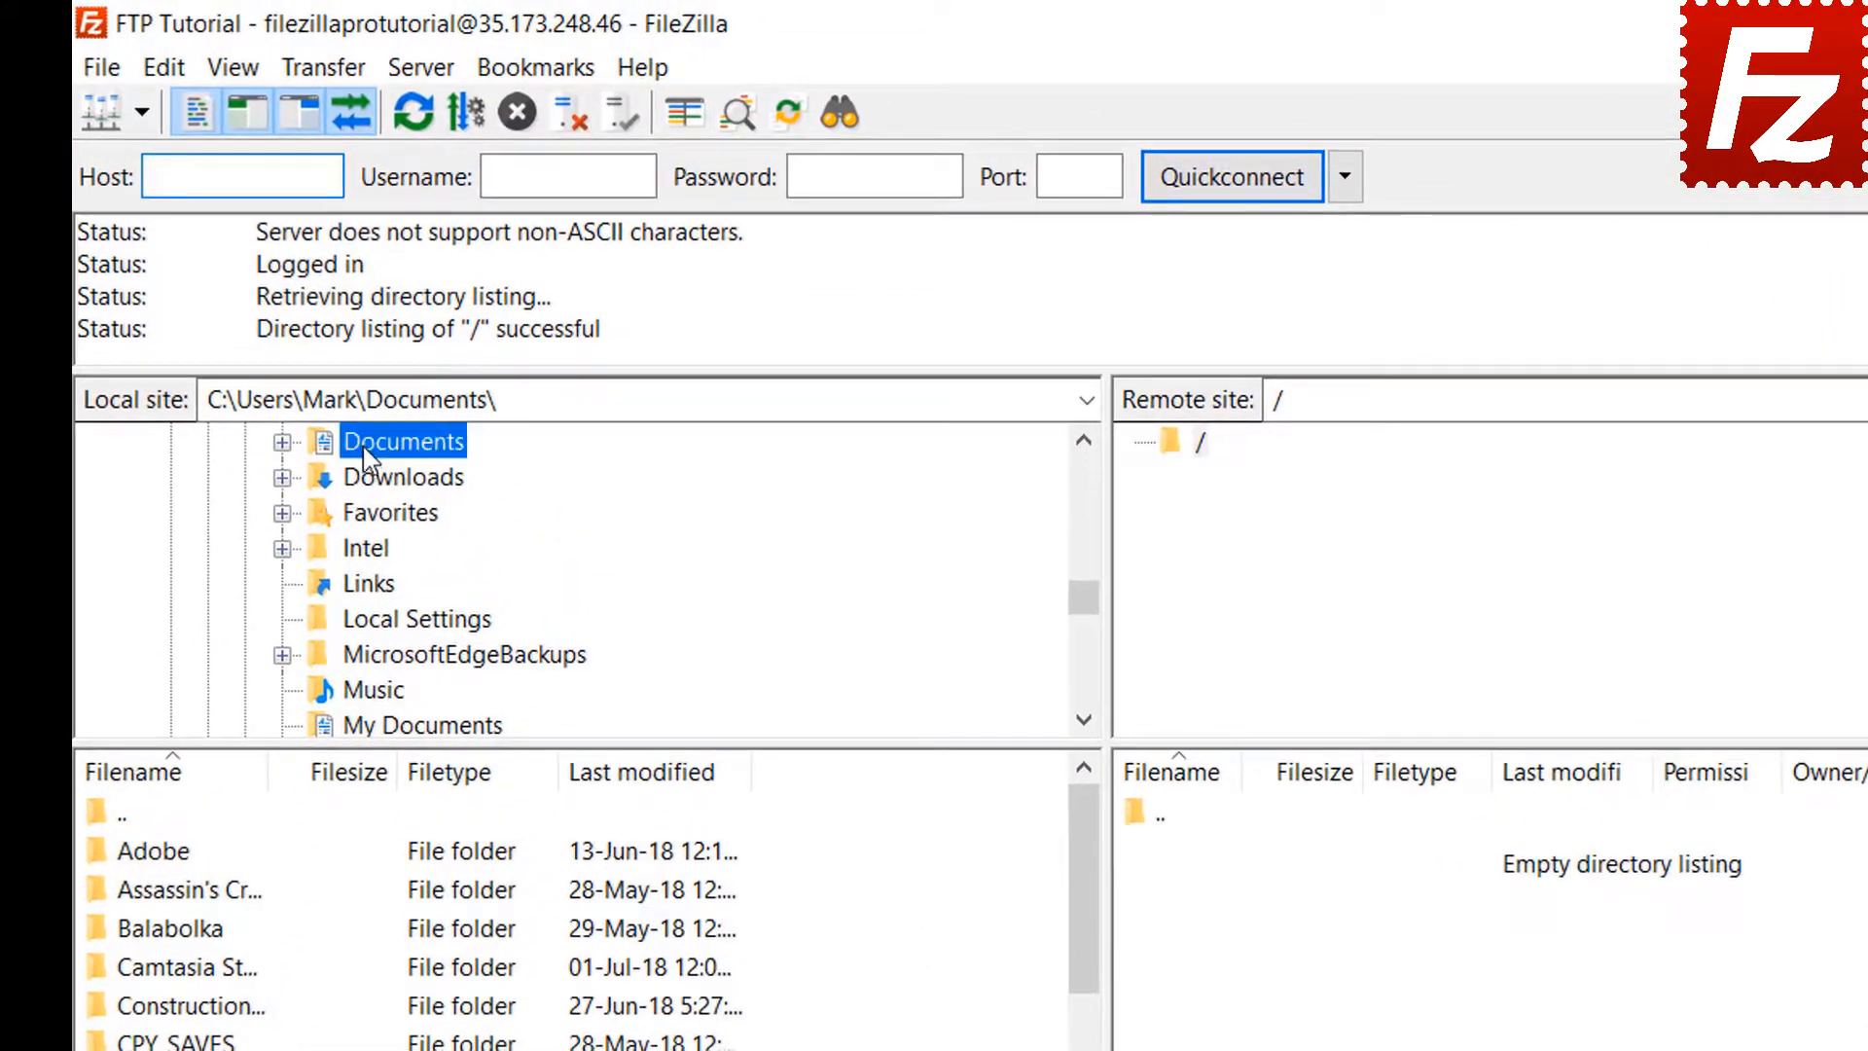
{"action": "double_click", "coordinate": [362, 450]}
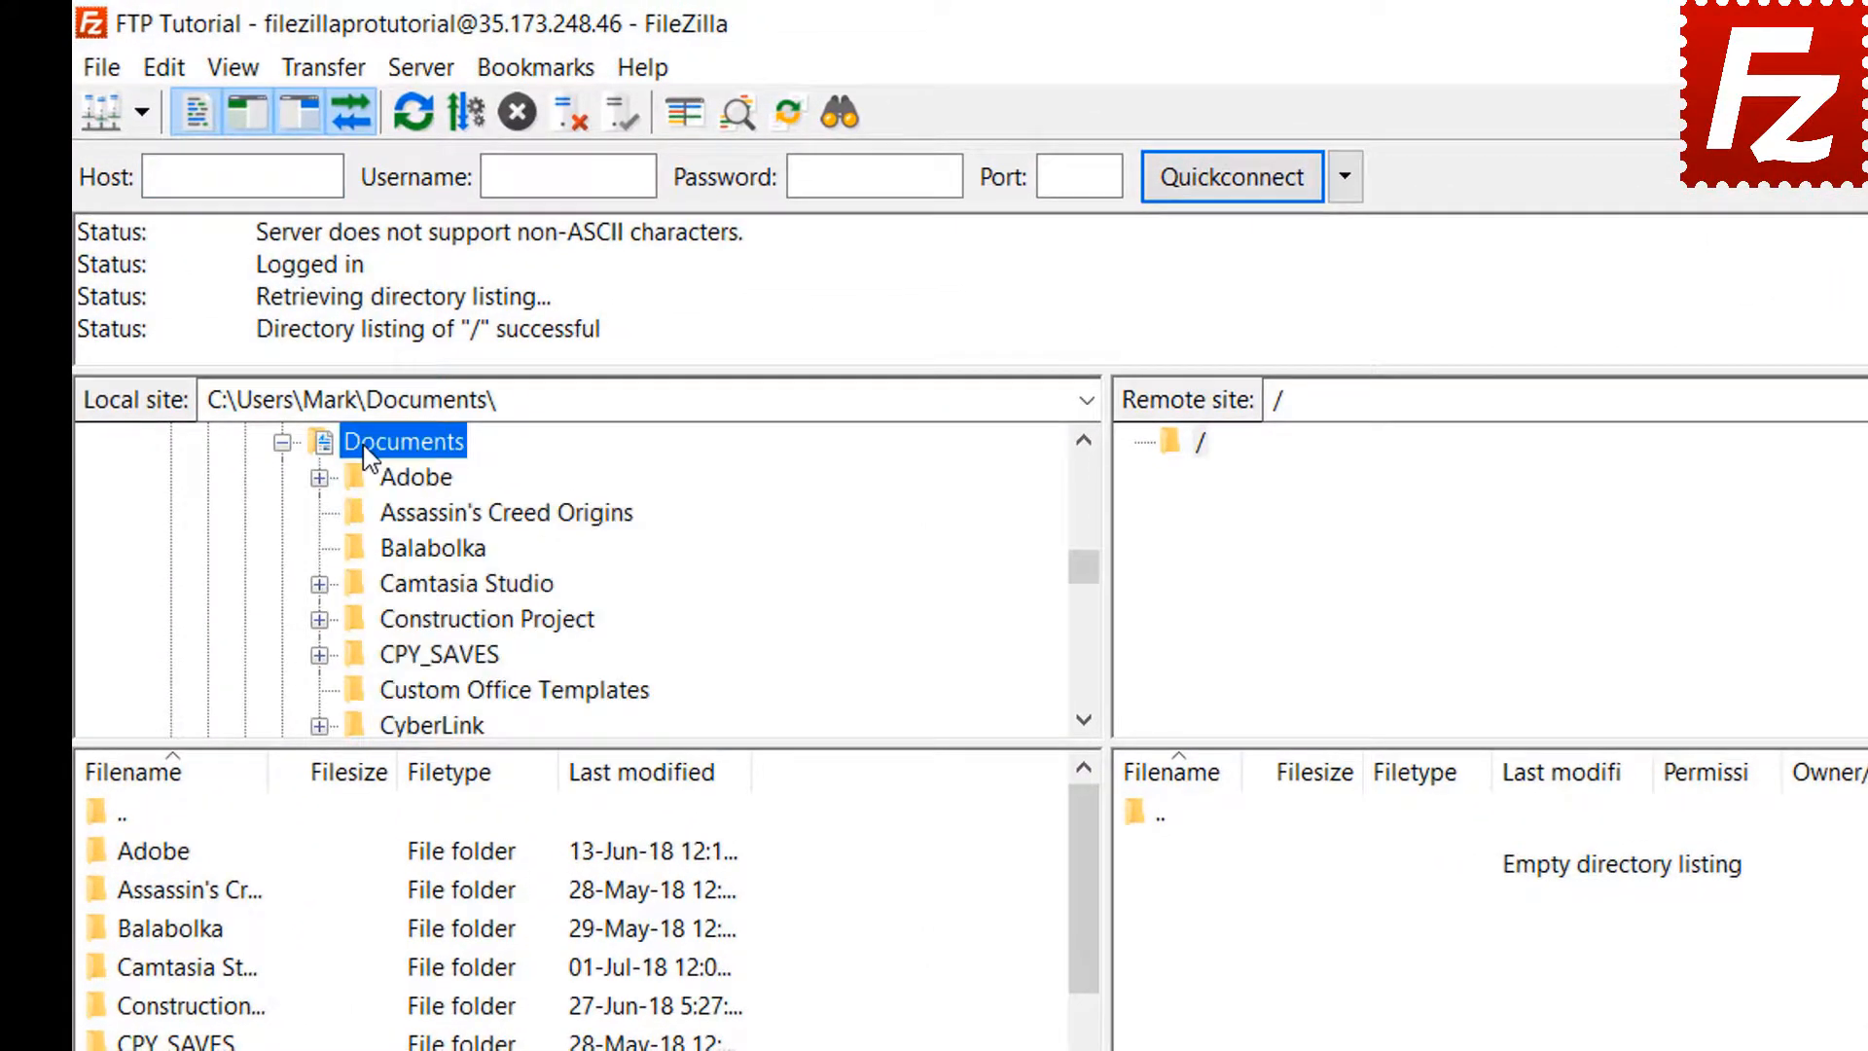
{"action": "double_click", "coordinate": [380, 619]}
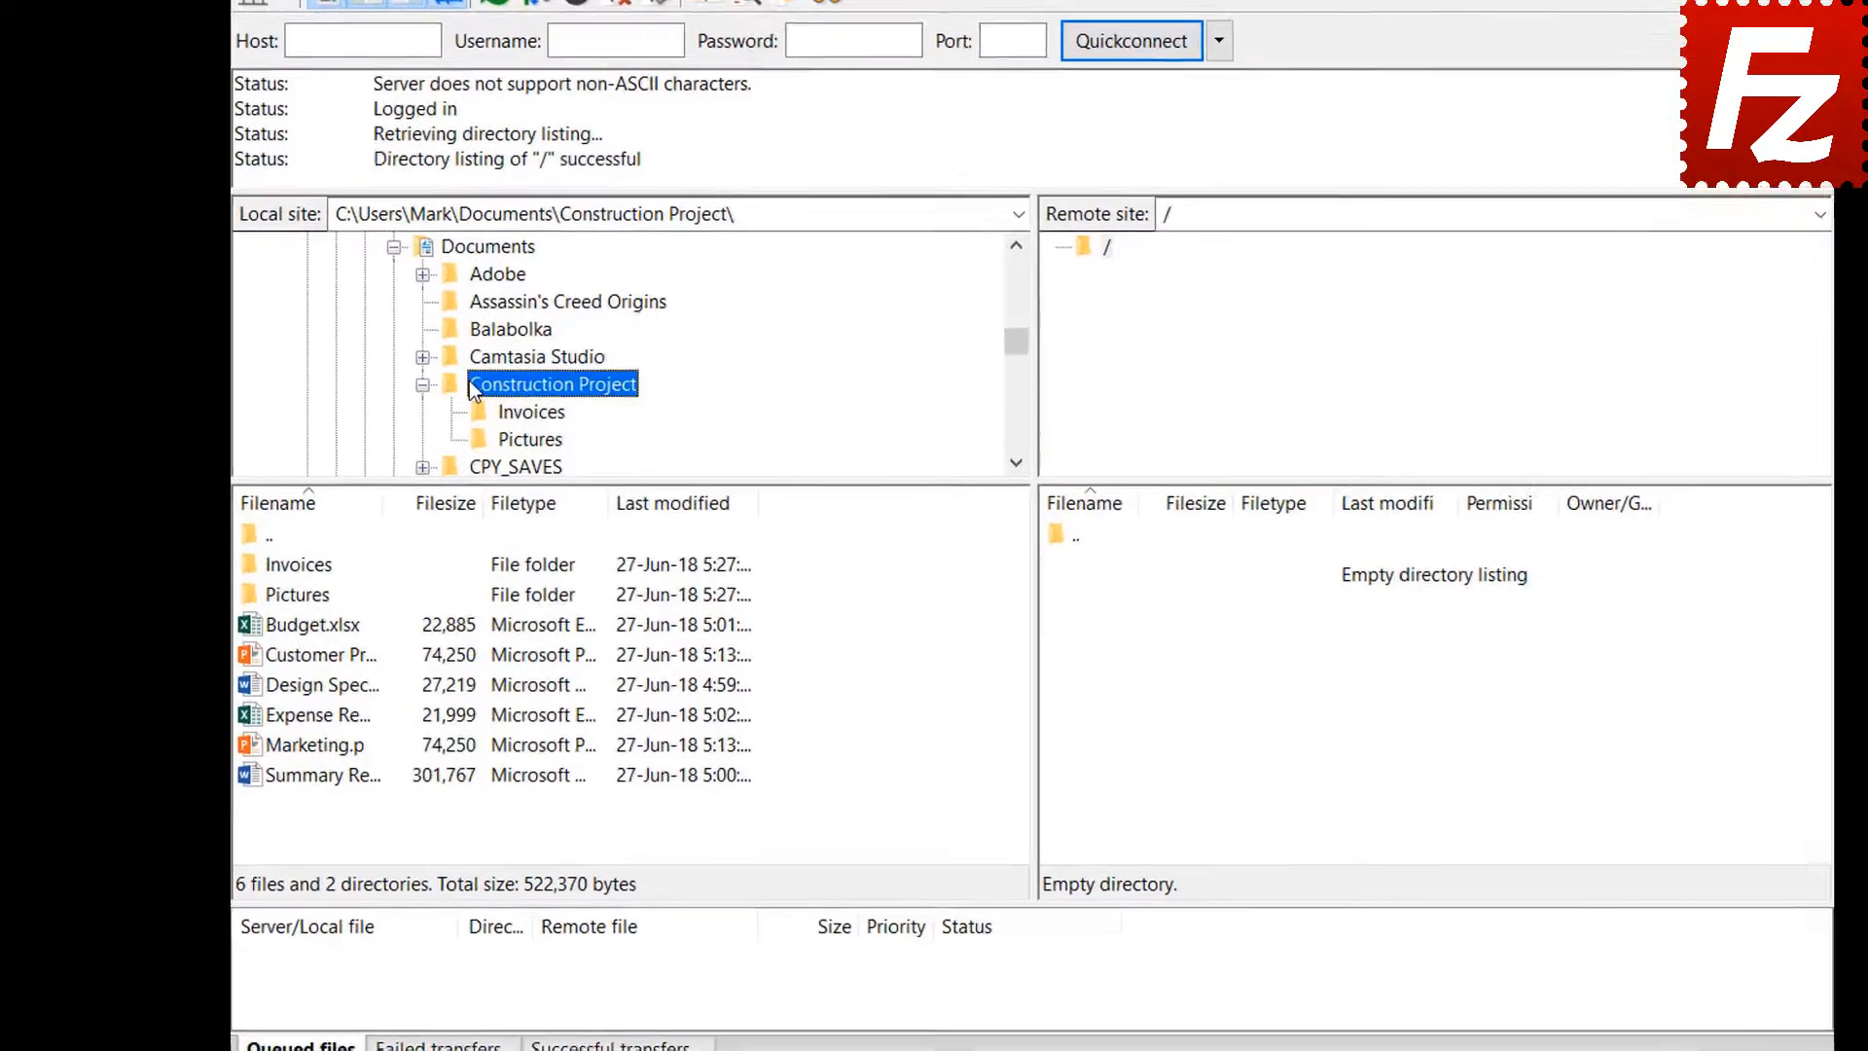
Upload Budget.xlsx and Customer Presentation.pptx to the server root
{"action": "double_click", "coordinate": [350, 620]}
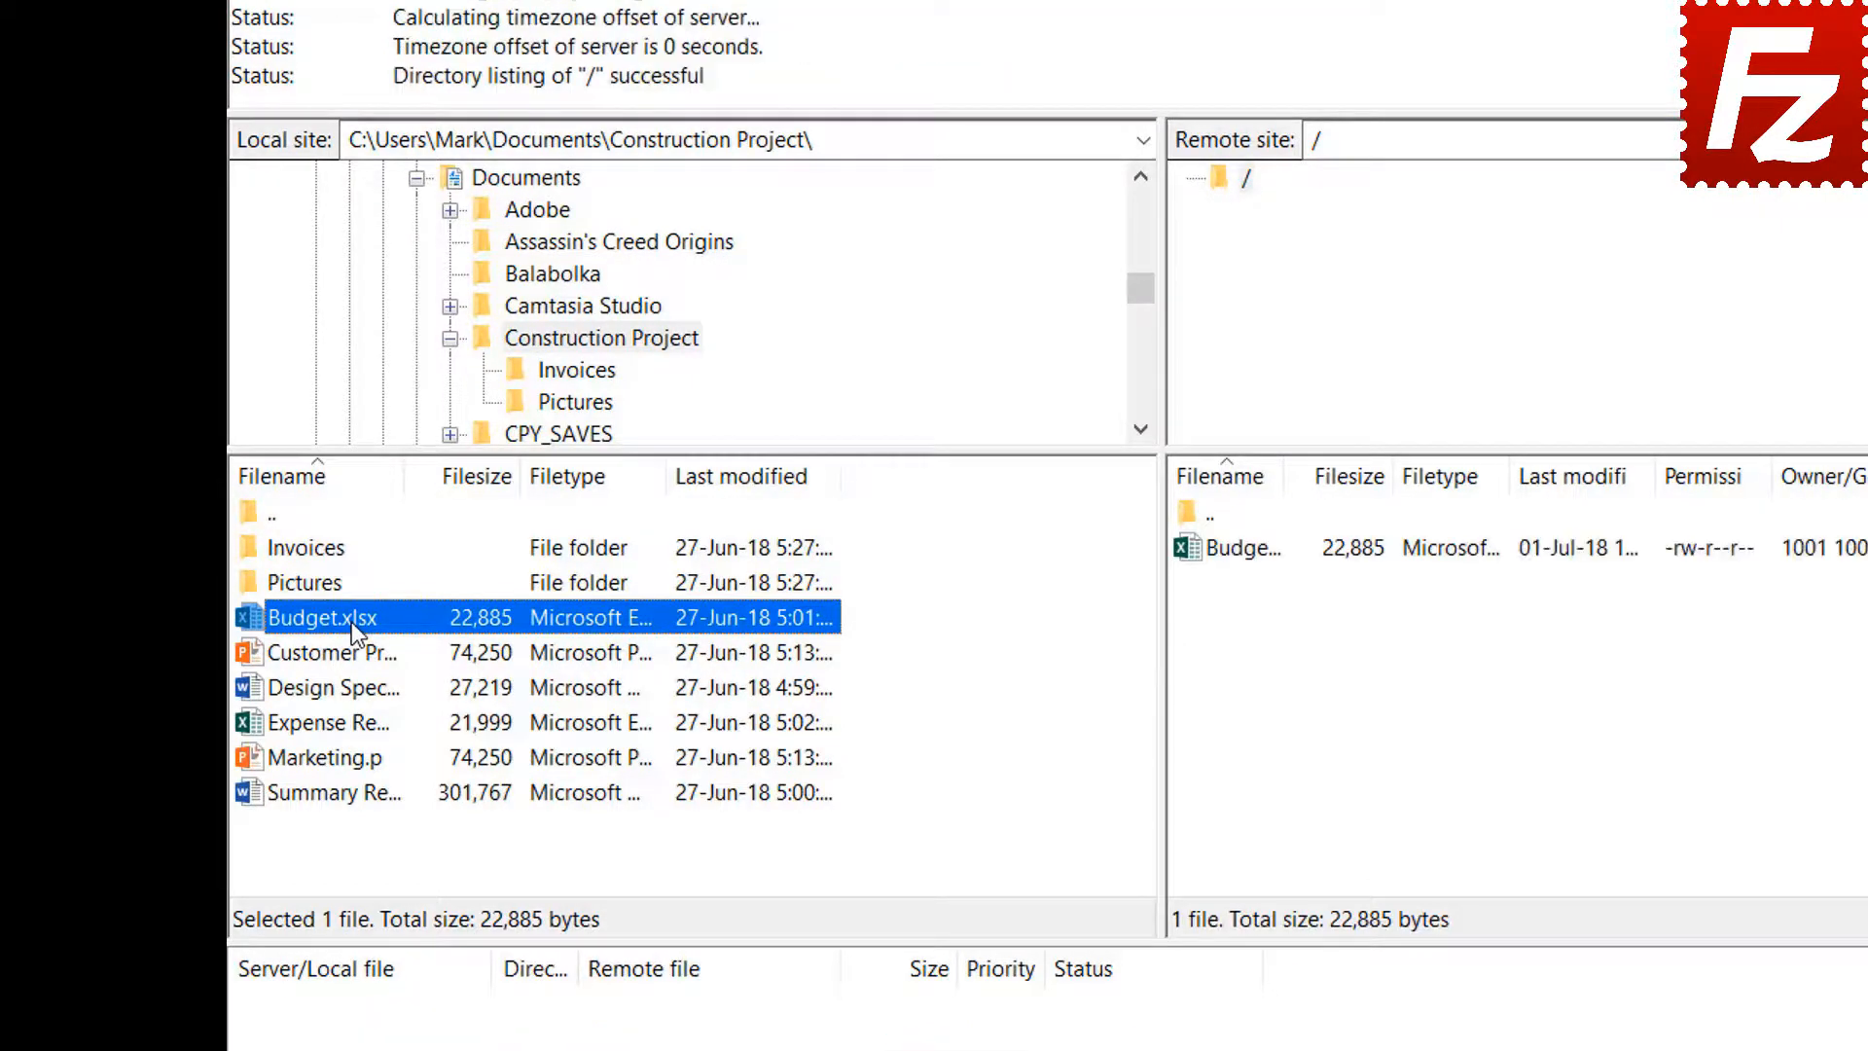
{"action": "right_click", "coordinate": [353, 652]}
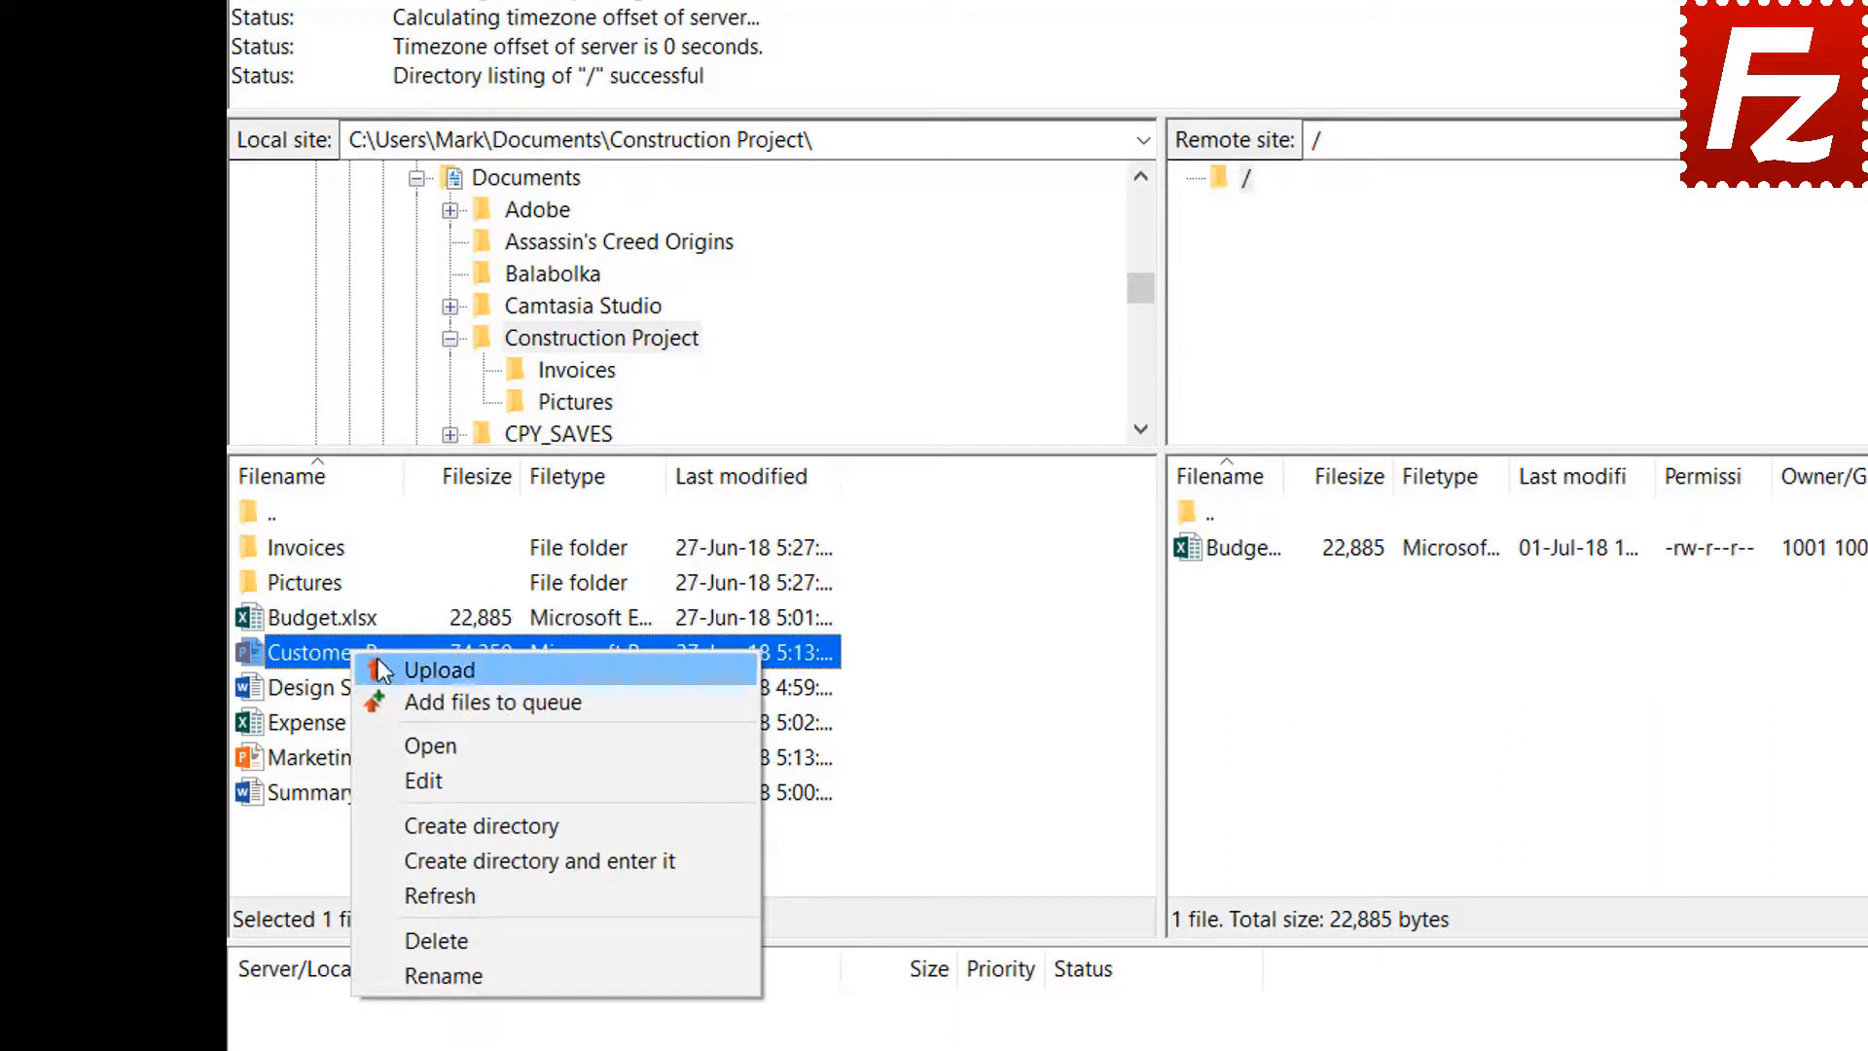
{"action": "left_click", "coordinate": [407, 663]}
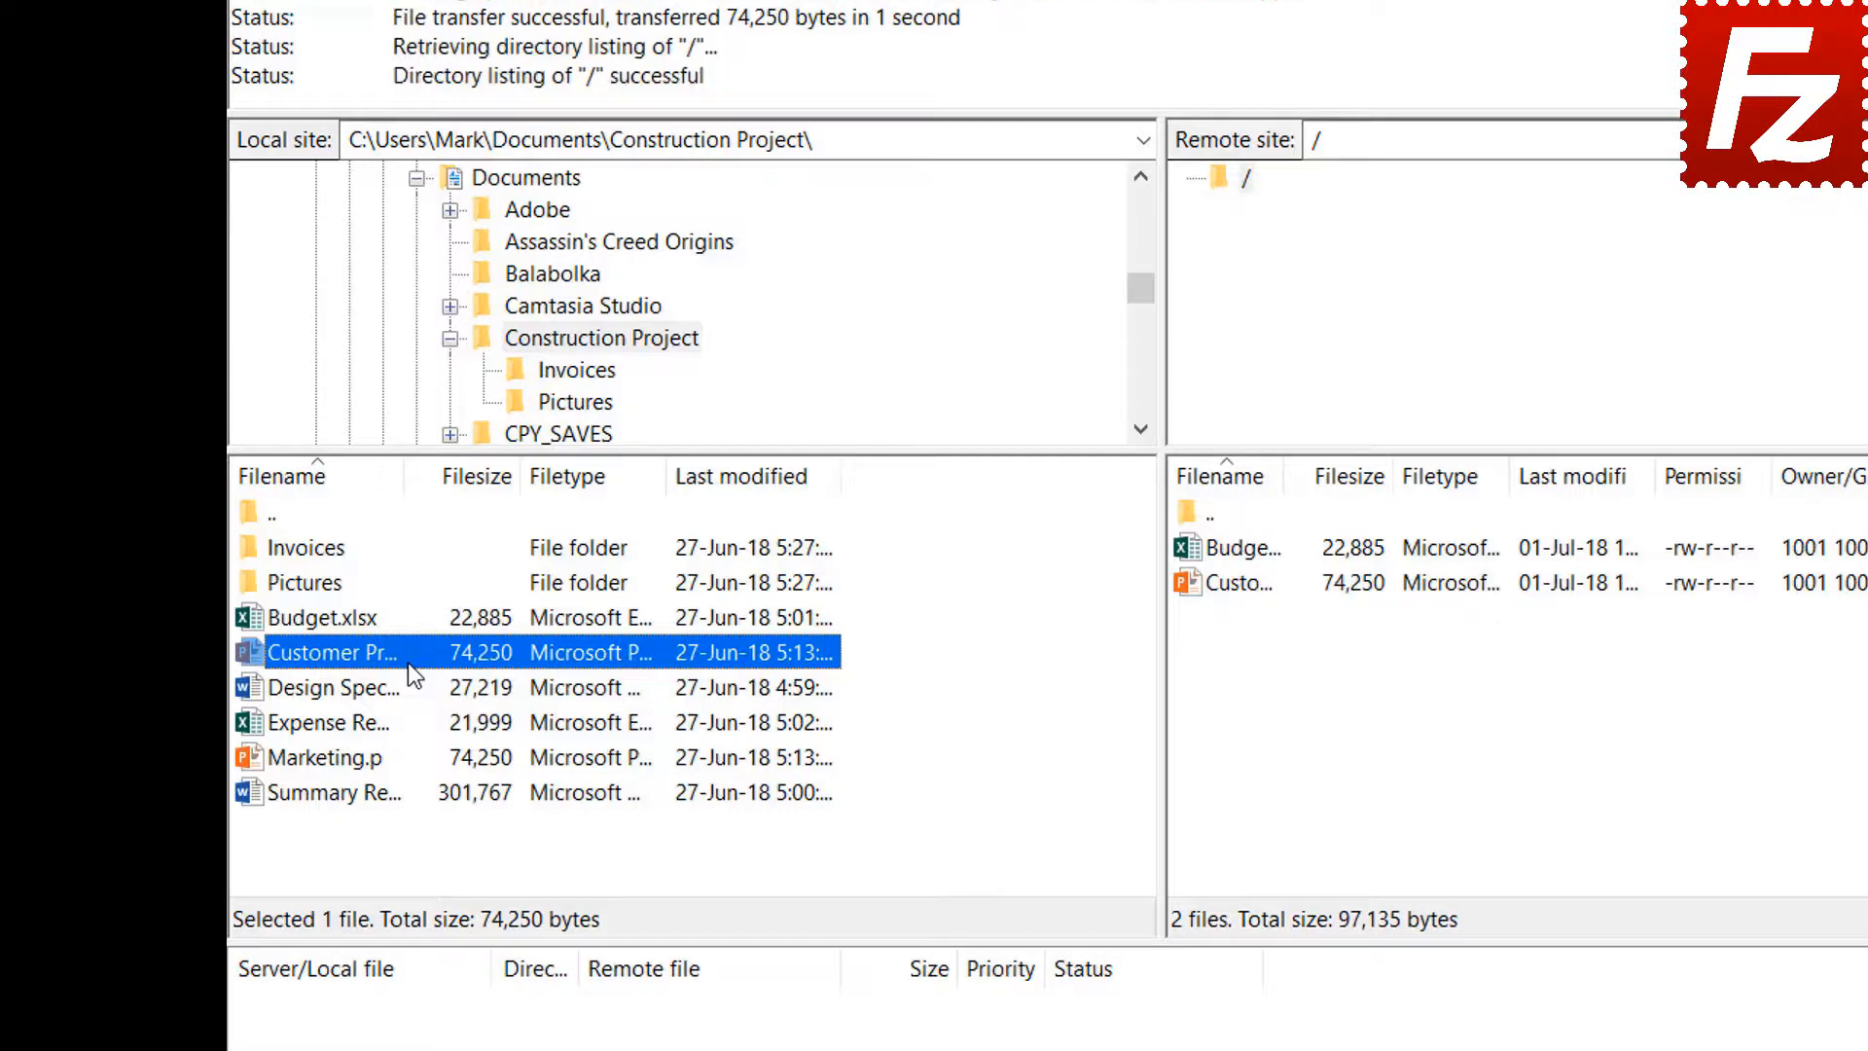
Upload Design Specs.docx, the expense file and Marketing.pptx together as one selection
{"action": "left_click", "coordinate": [358, 693]}
{"action": "left_click", "coordinate": [355, 720], "text": "shift"}
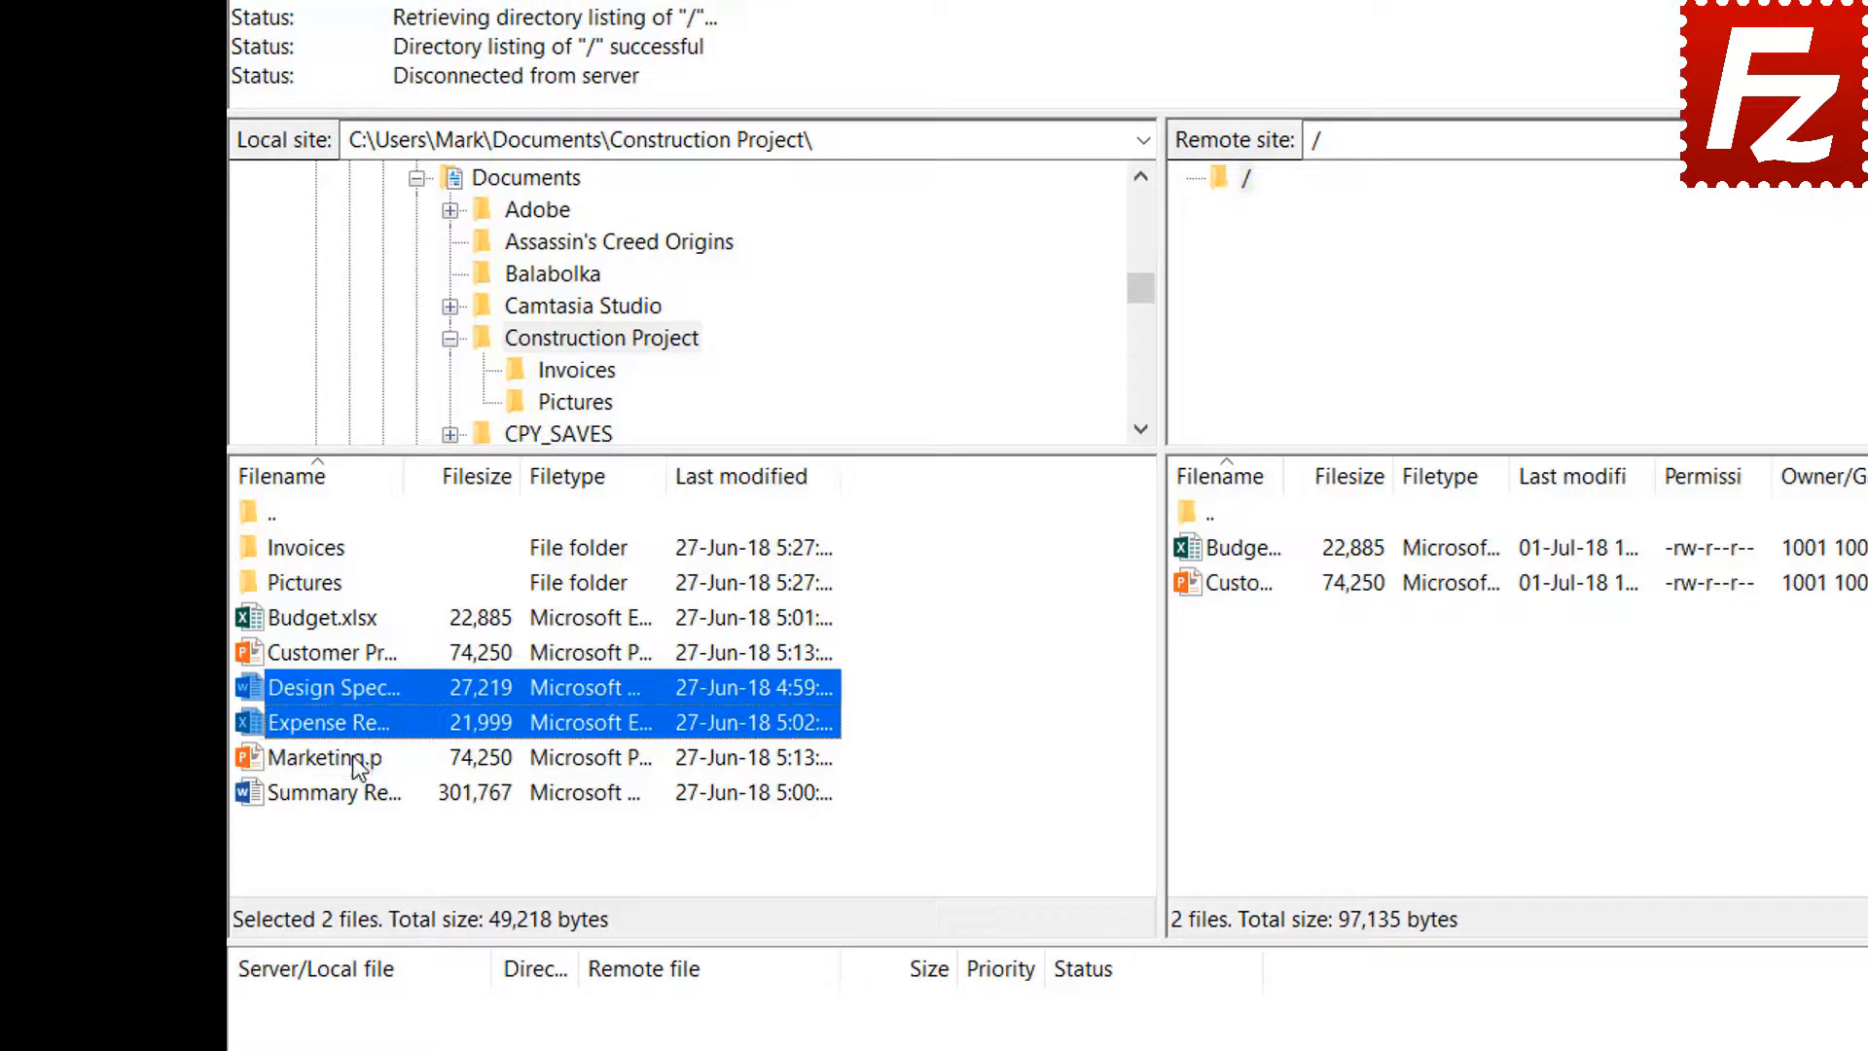
{"action": "left_click", "coordinate": [354, 757], "text": "shift"}
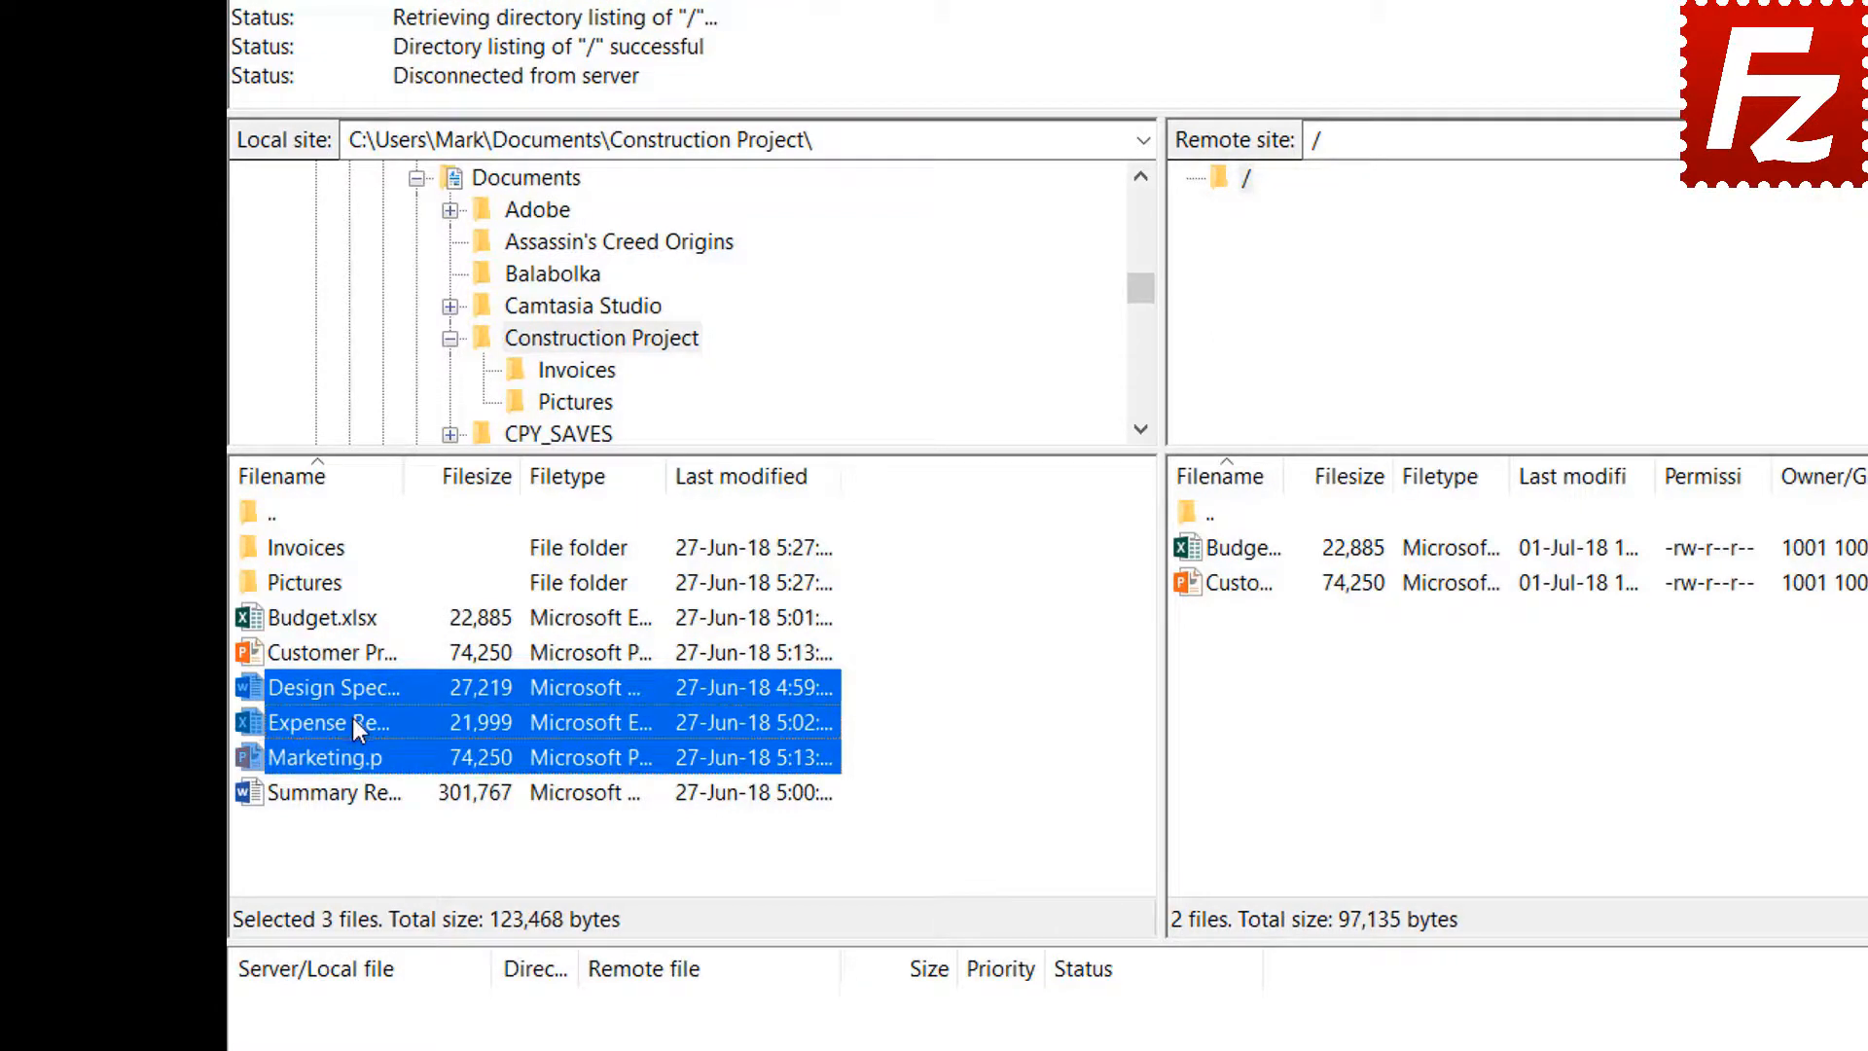
{"action": "right_click", "coordinate": [354, 722]}
{"action": "left_click", "coordinate": [401, 736]}
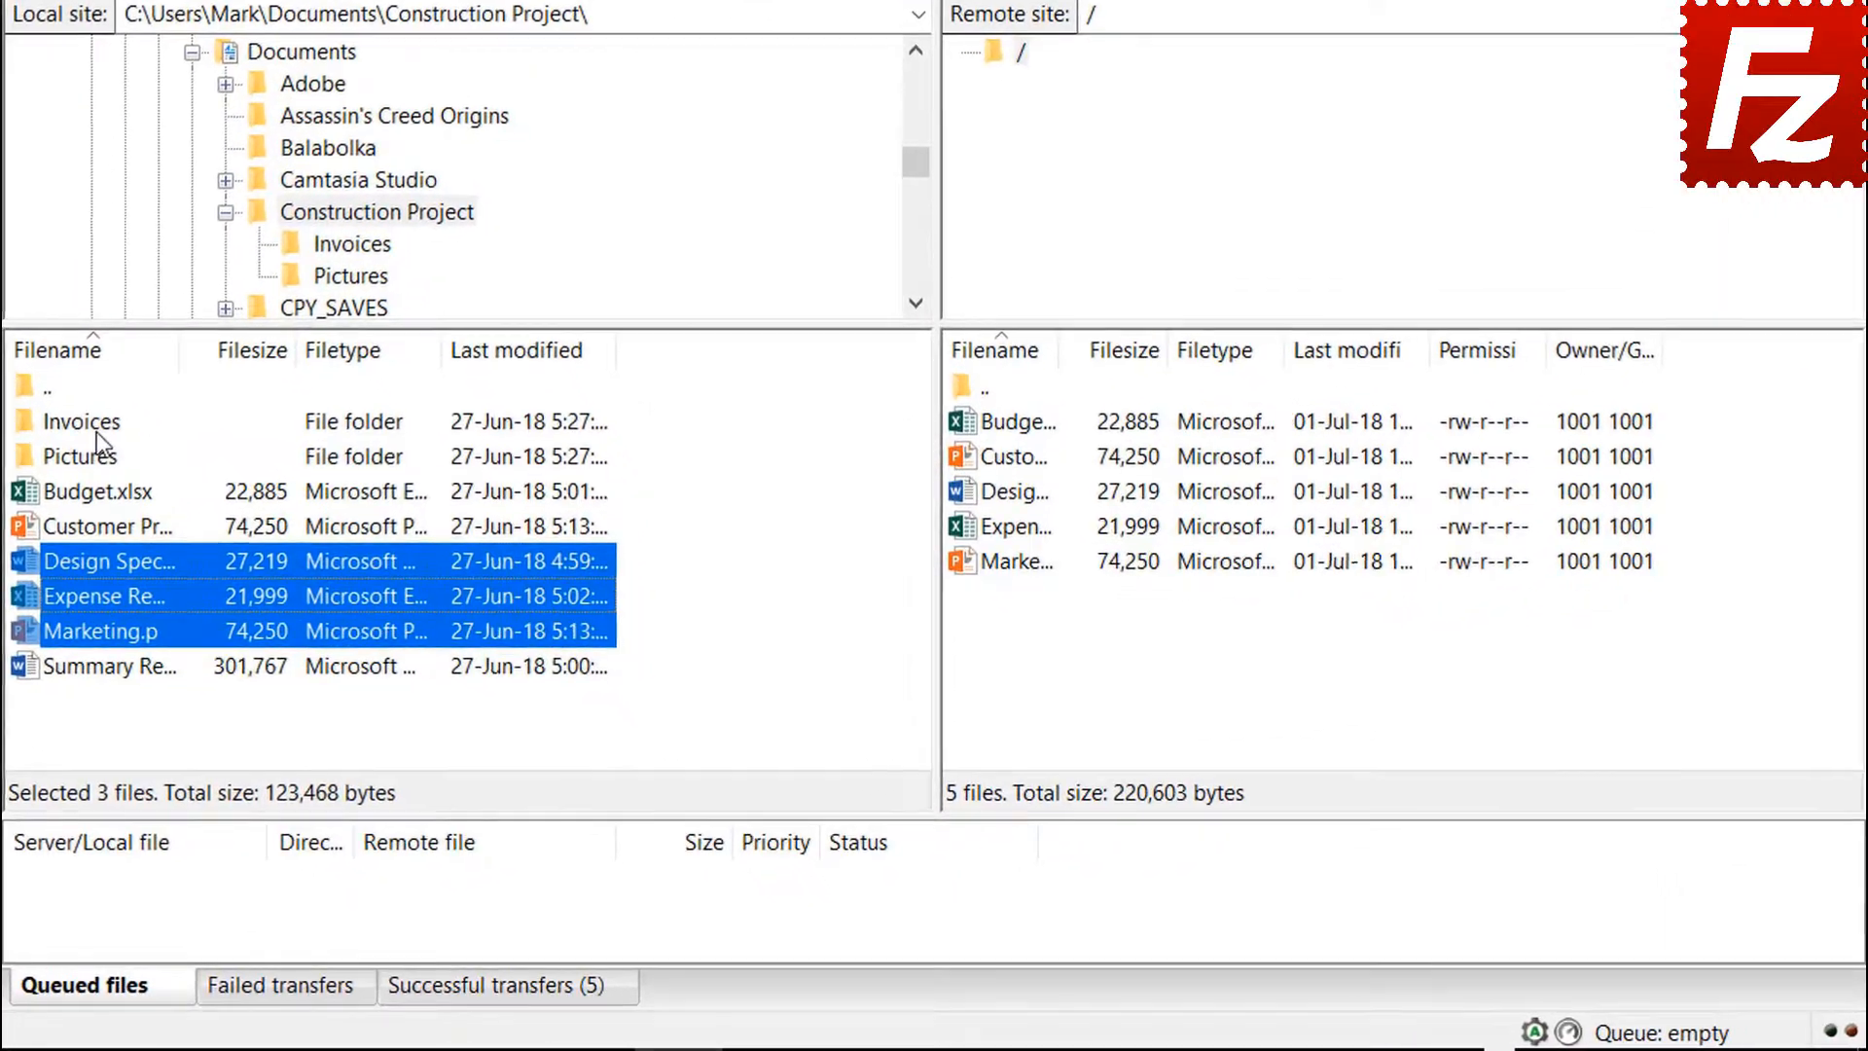
Queue the Invoices and Pictures folders and Summary Report.docx for upload, then process the queue
{"action": "right_click", "coordinate": [91, 421]}
{"action": "left_click", "coordinate": [156, 475]}
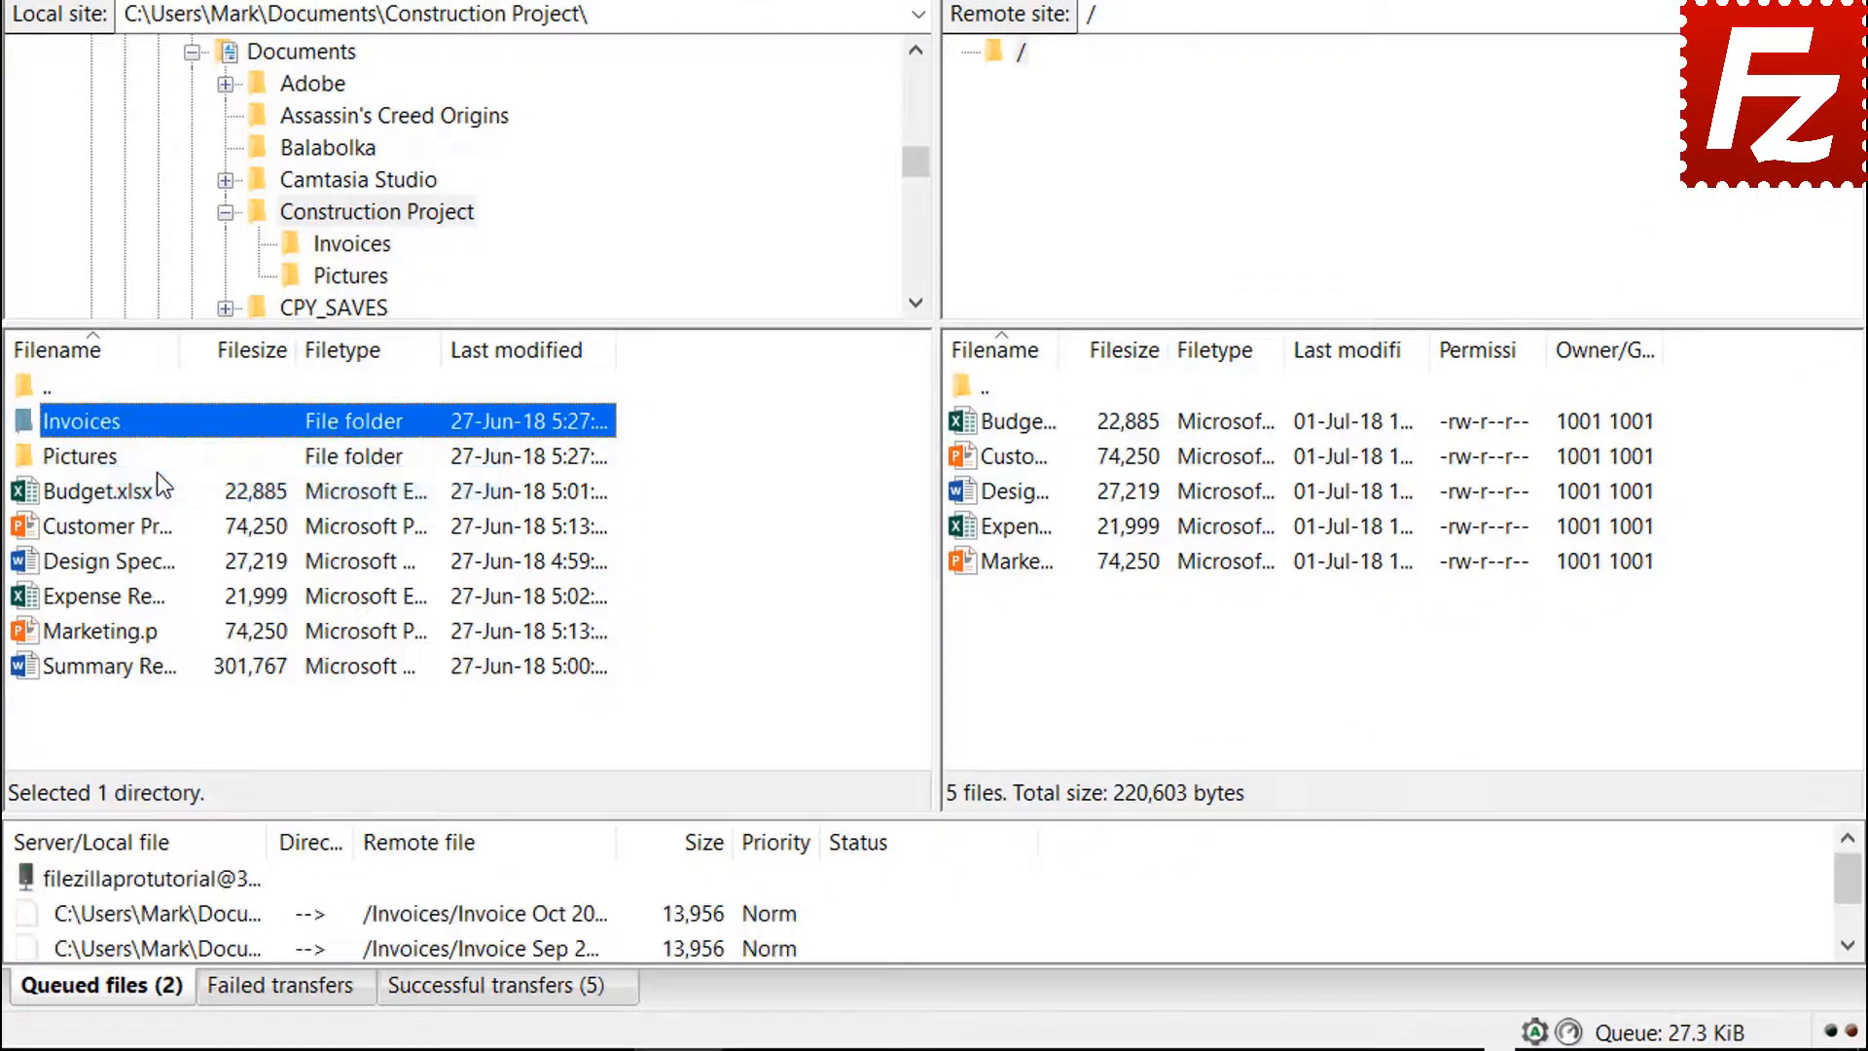
{"action": "right_click", "coordinate": [109, 463]}
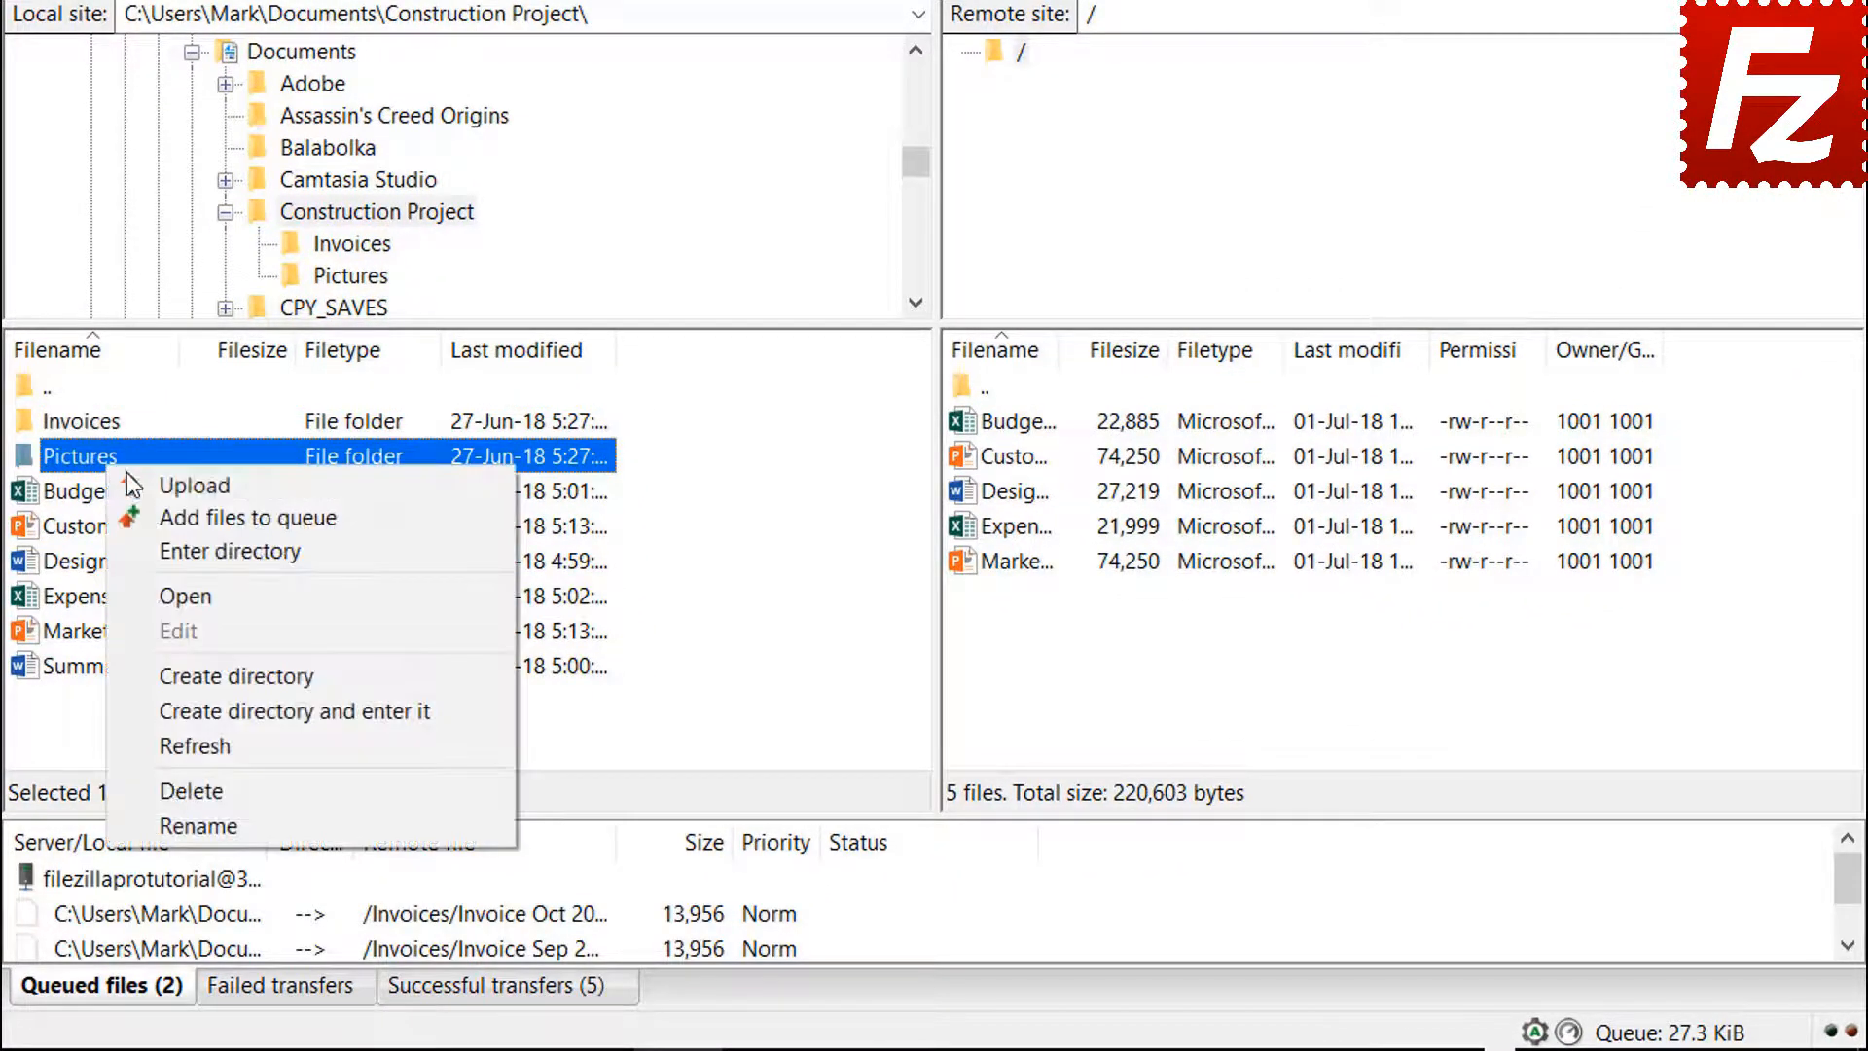
{"action": "left_click", "coordinate": [166, 516]}
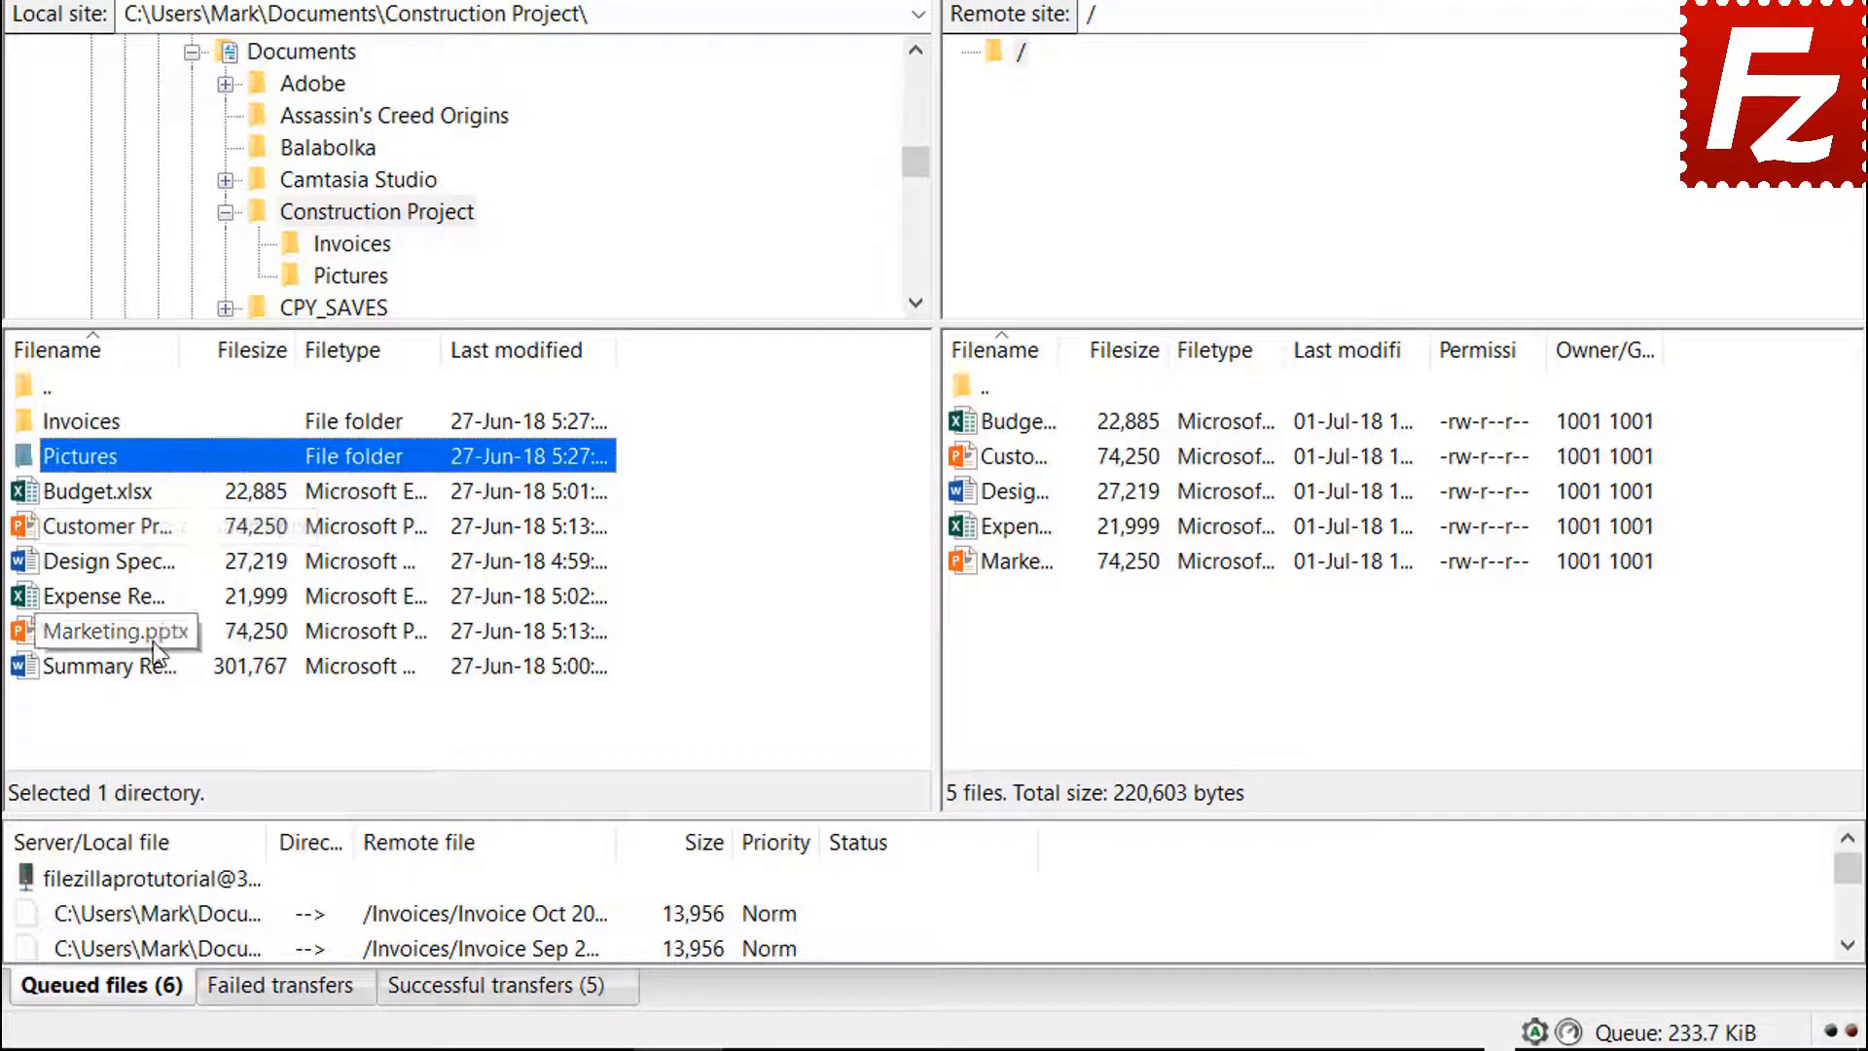
{"action": "right_click", "coordinate": [142, 671]}
{"action": "left_click", "coordinate": [198, 725]}
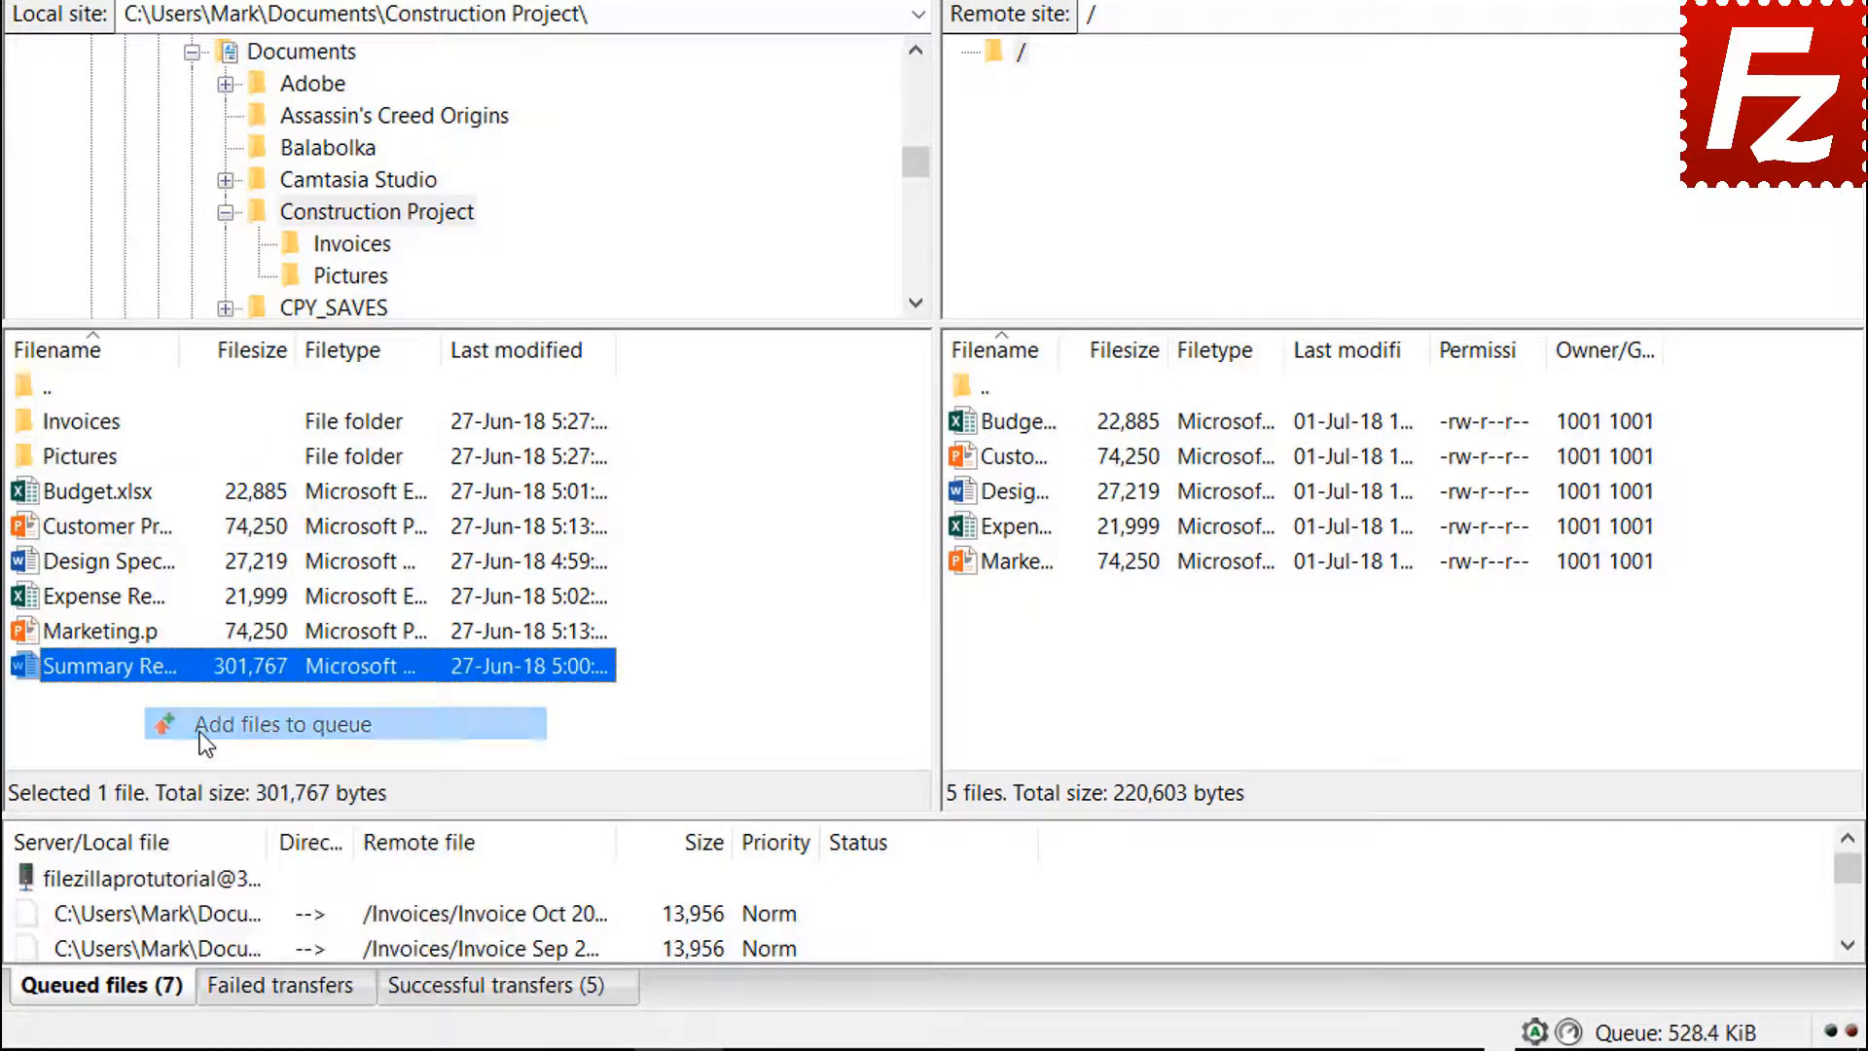
{"action": "right_click", "coordinate": [199, 879]}
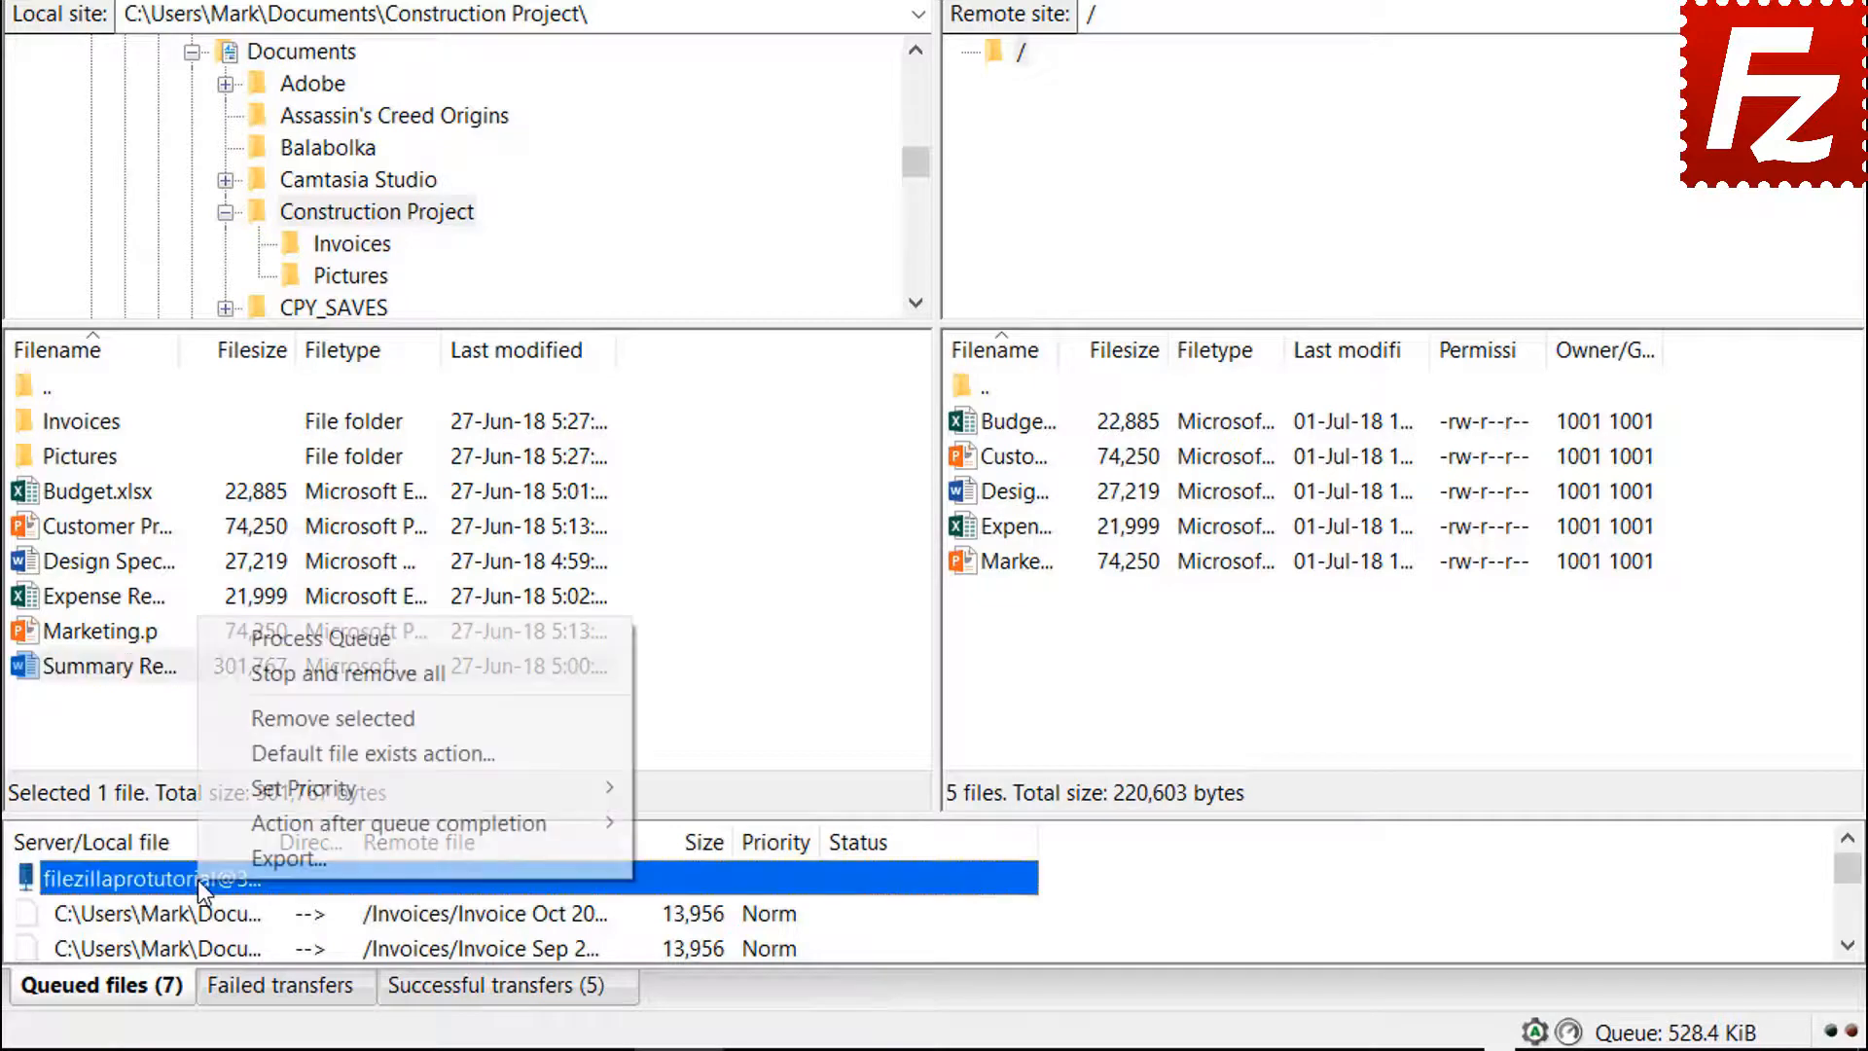
{"action": "left_click", "coordinate": [265, 642]}
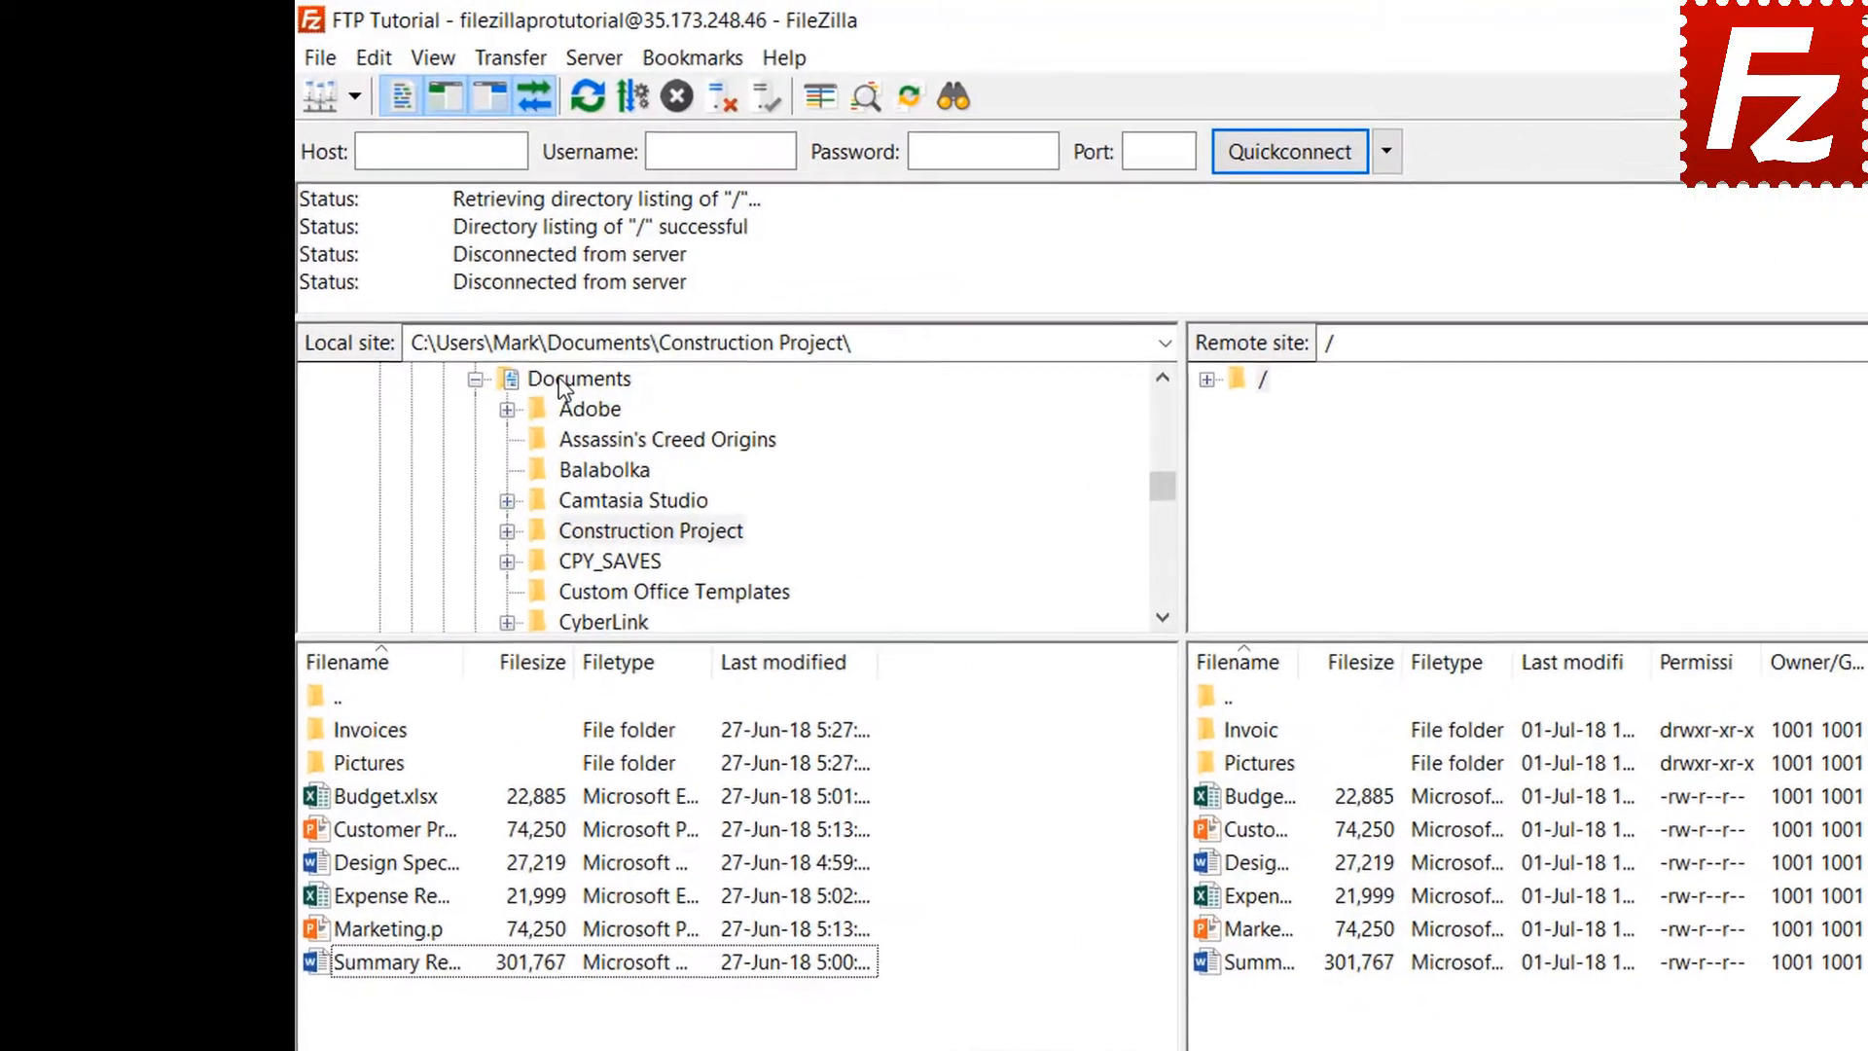
Create a local Backup folder in Documents and download the remote Budget.xlsx into it
{"action": "left_click", "coordinate": [441, 298]}
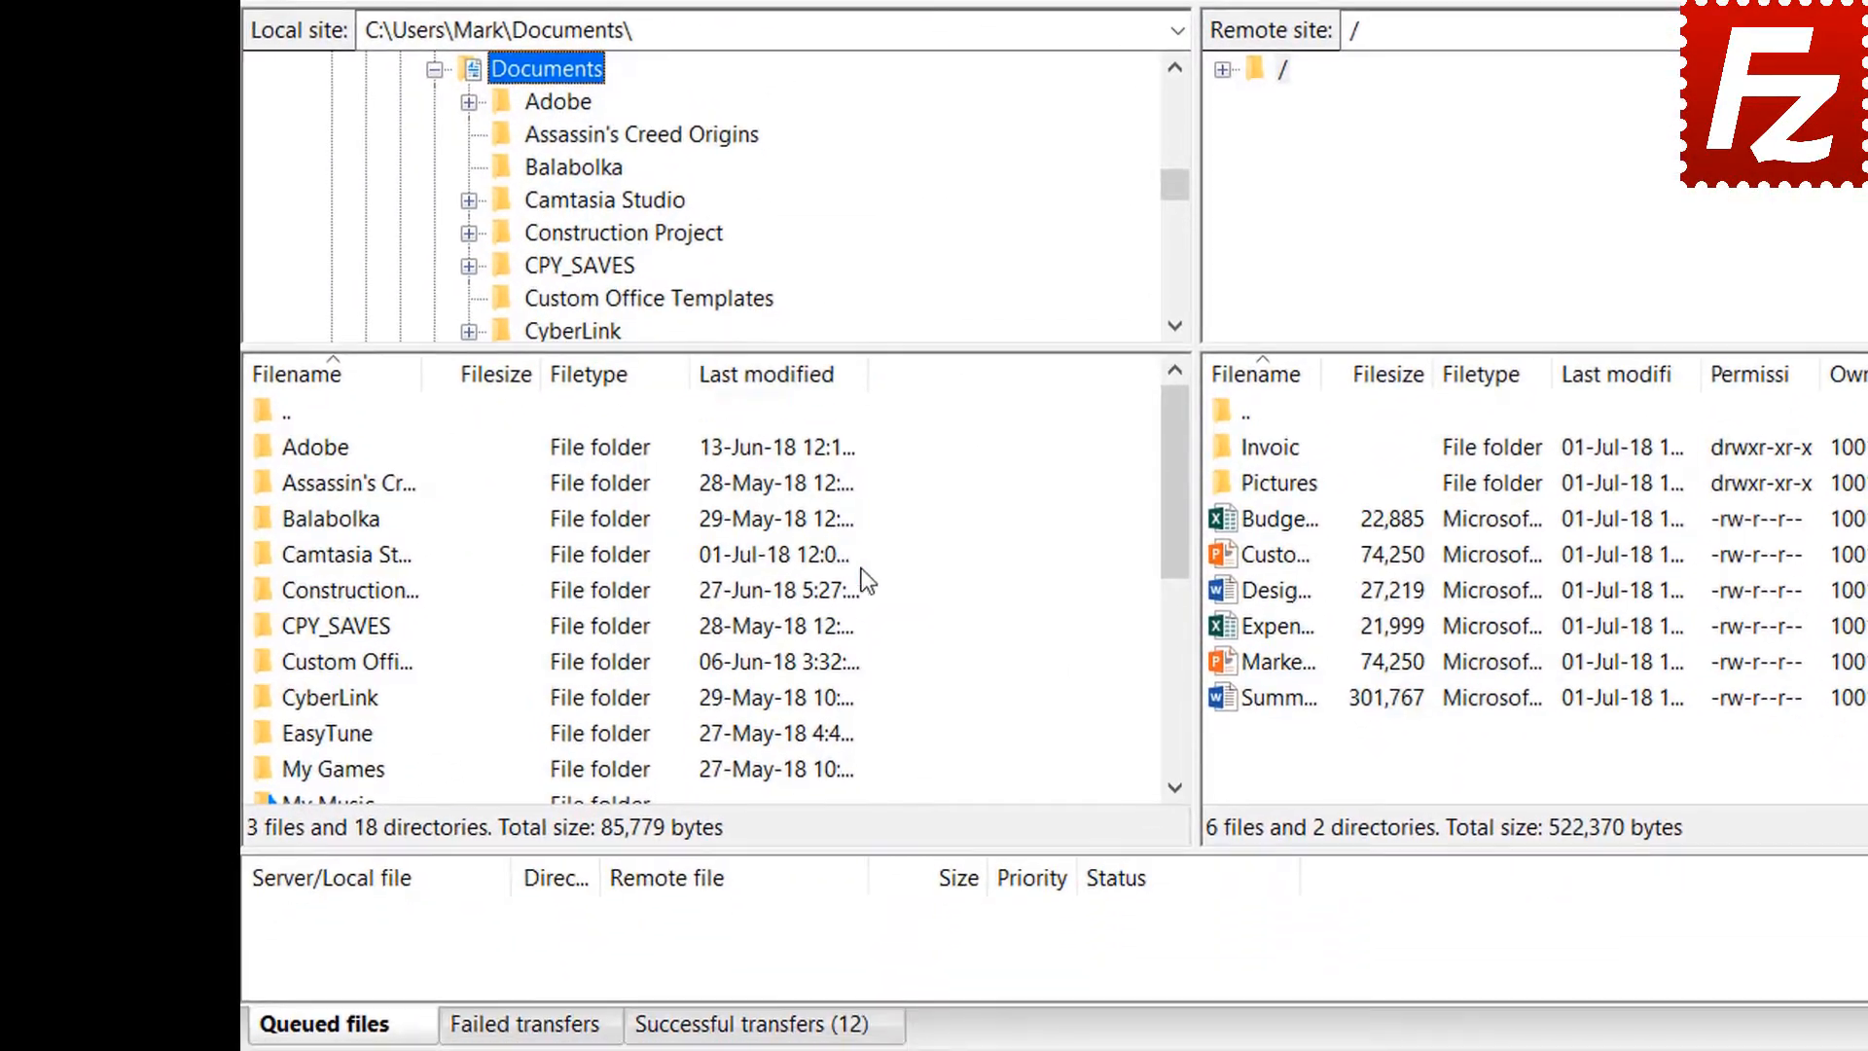
{"action": "right_click", "coordinate": [931, 957]}
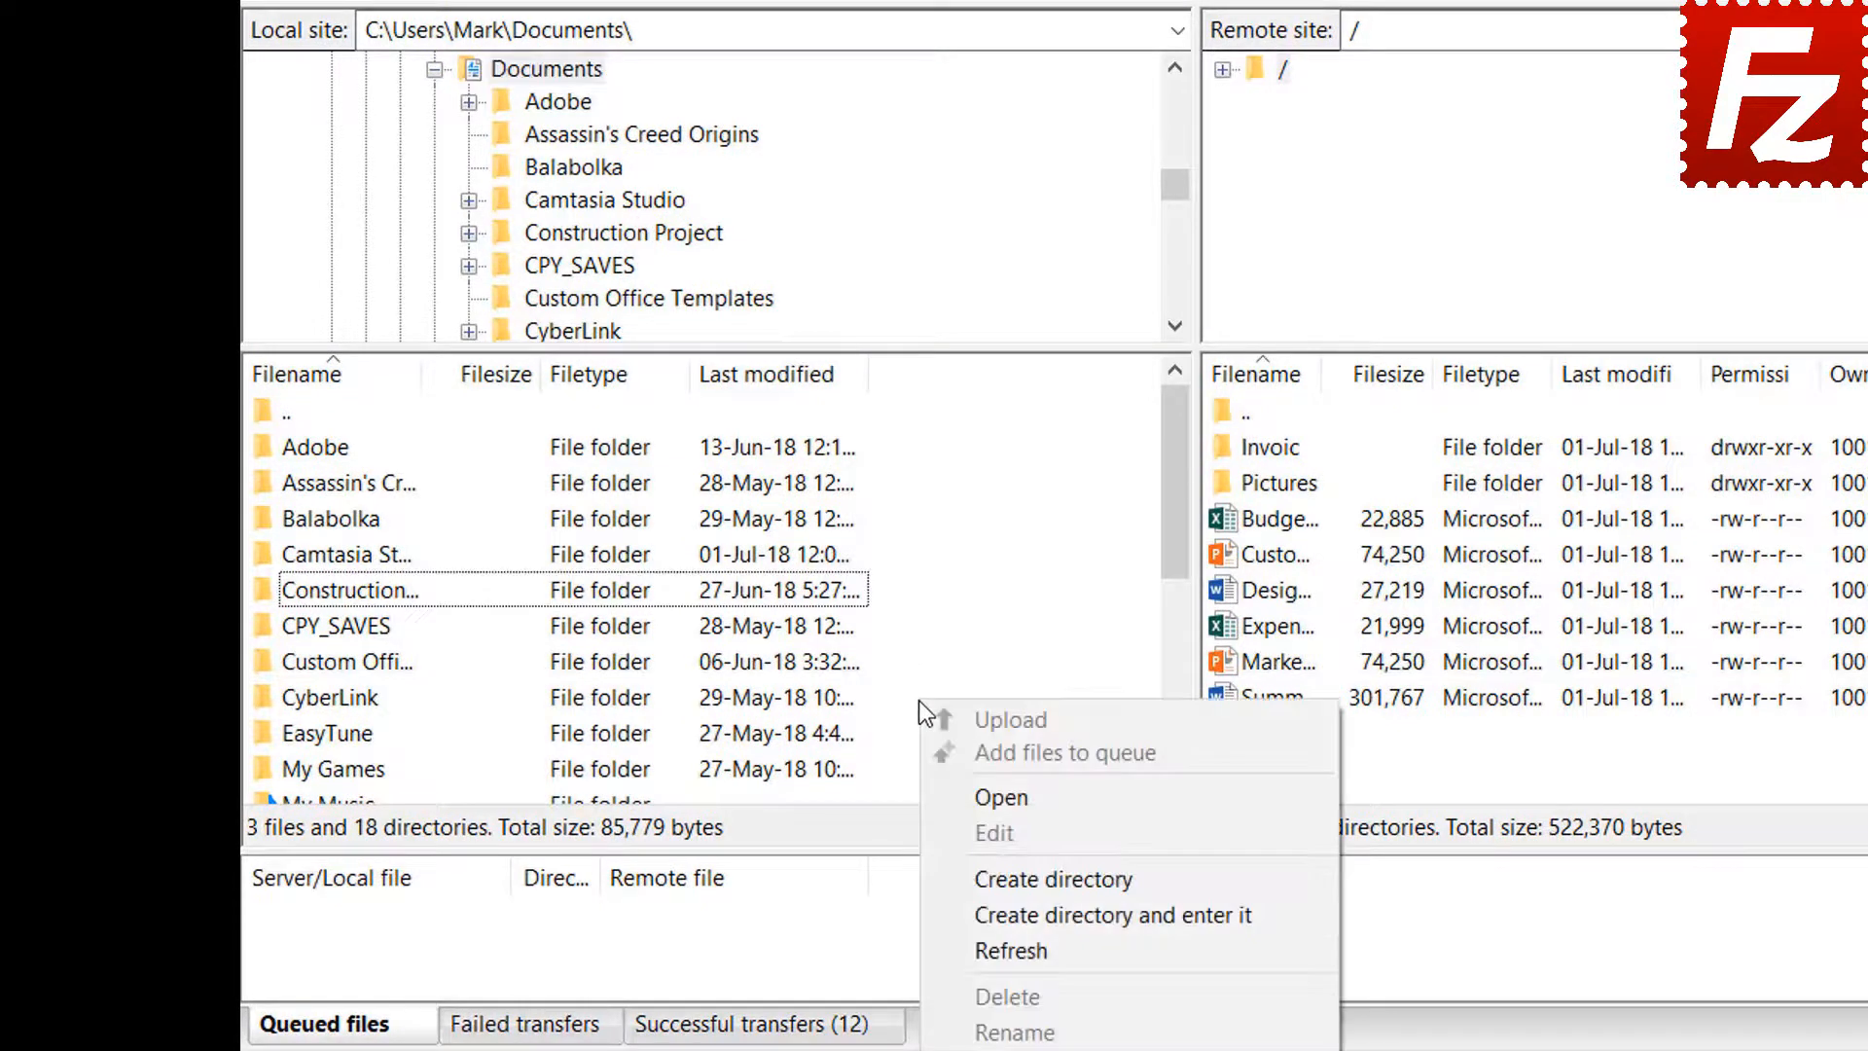
{"action": "left_click", "coordinate": [1018, 912]}
{"action": "type", "text": "Backu"}
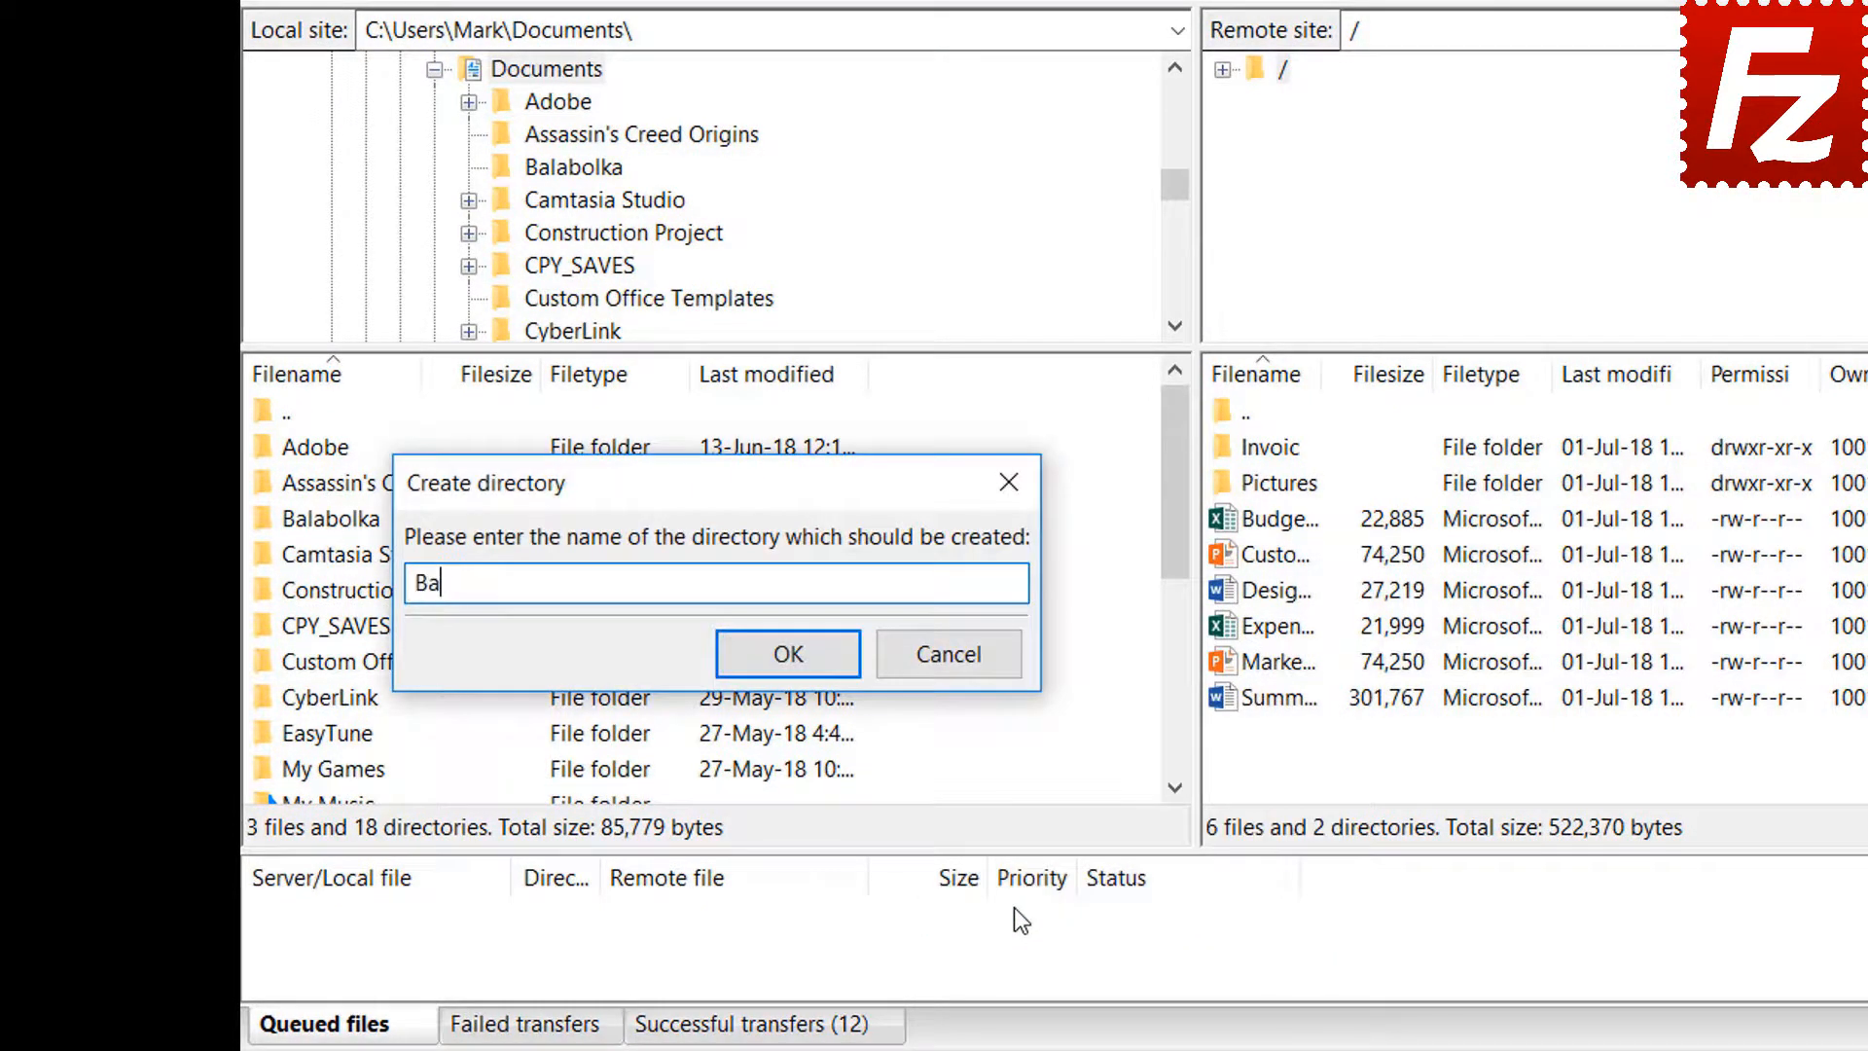
{"action": "type", "text": "p"}
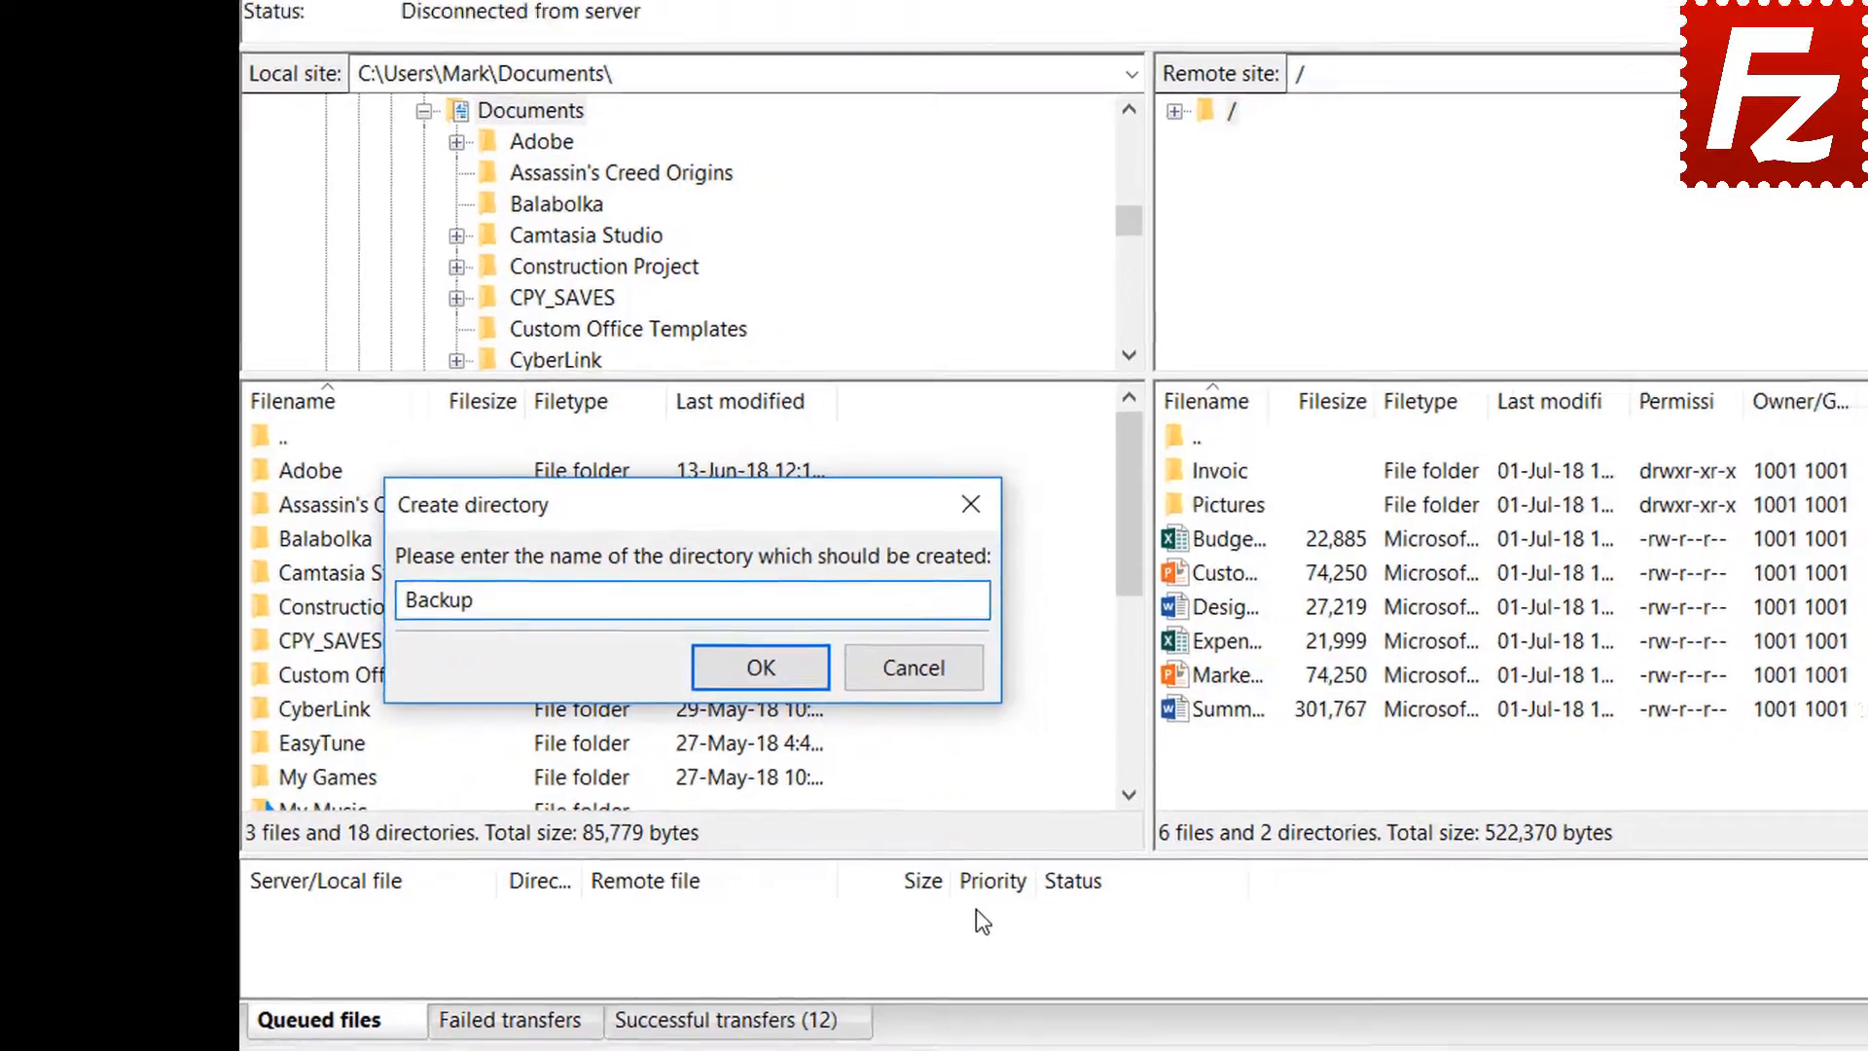
{"action": "key", "text": "Return"}
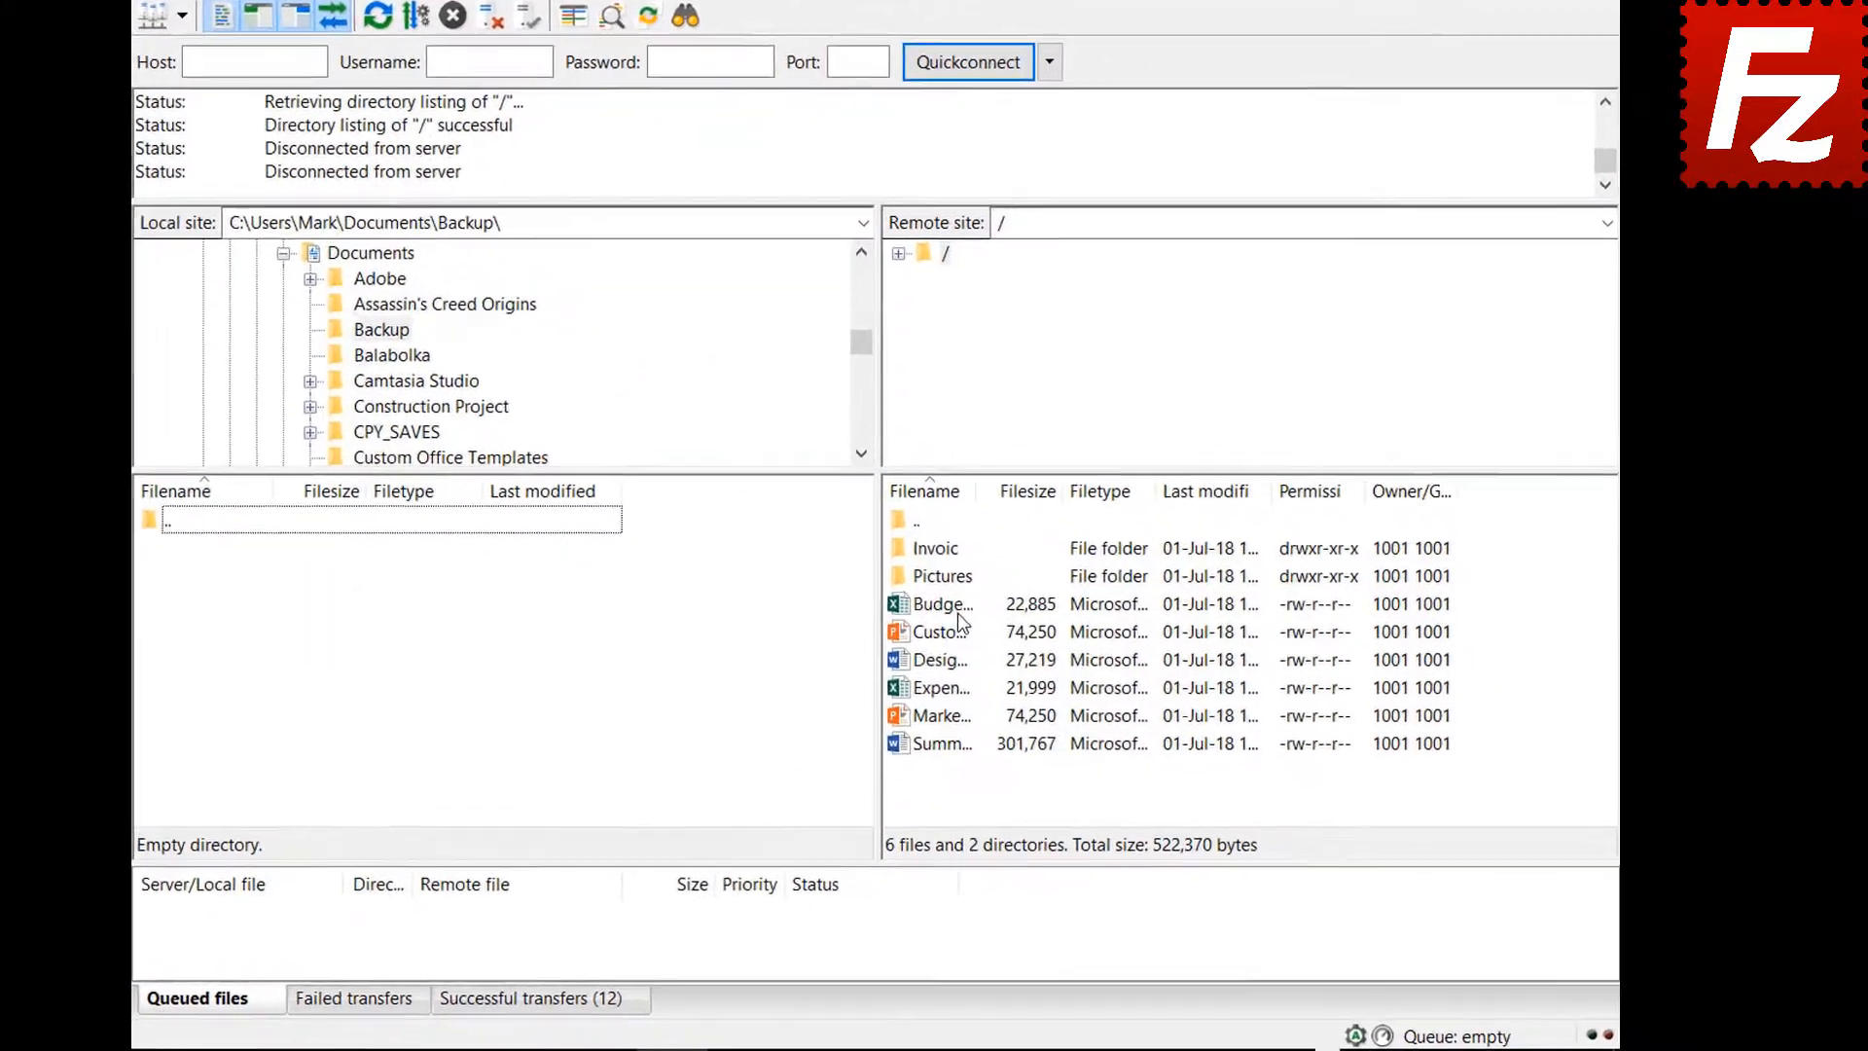
{"action": "double_click", "coordinate": [1011, 635]}
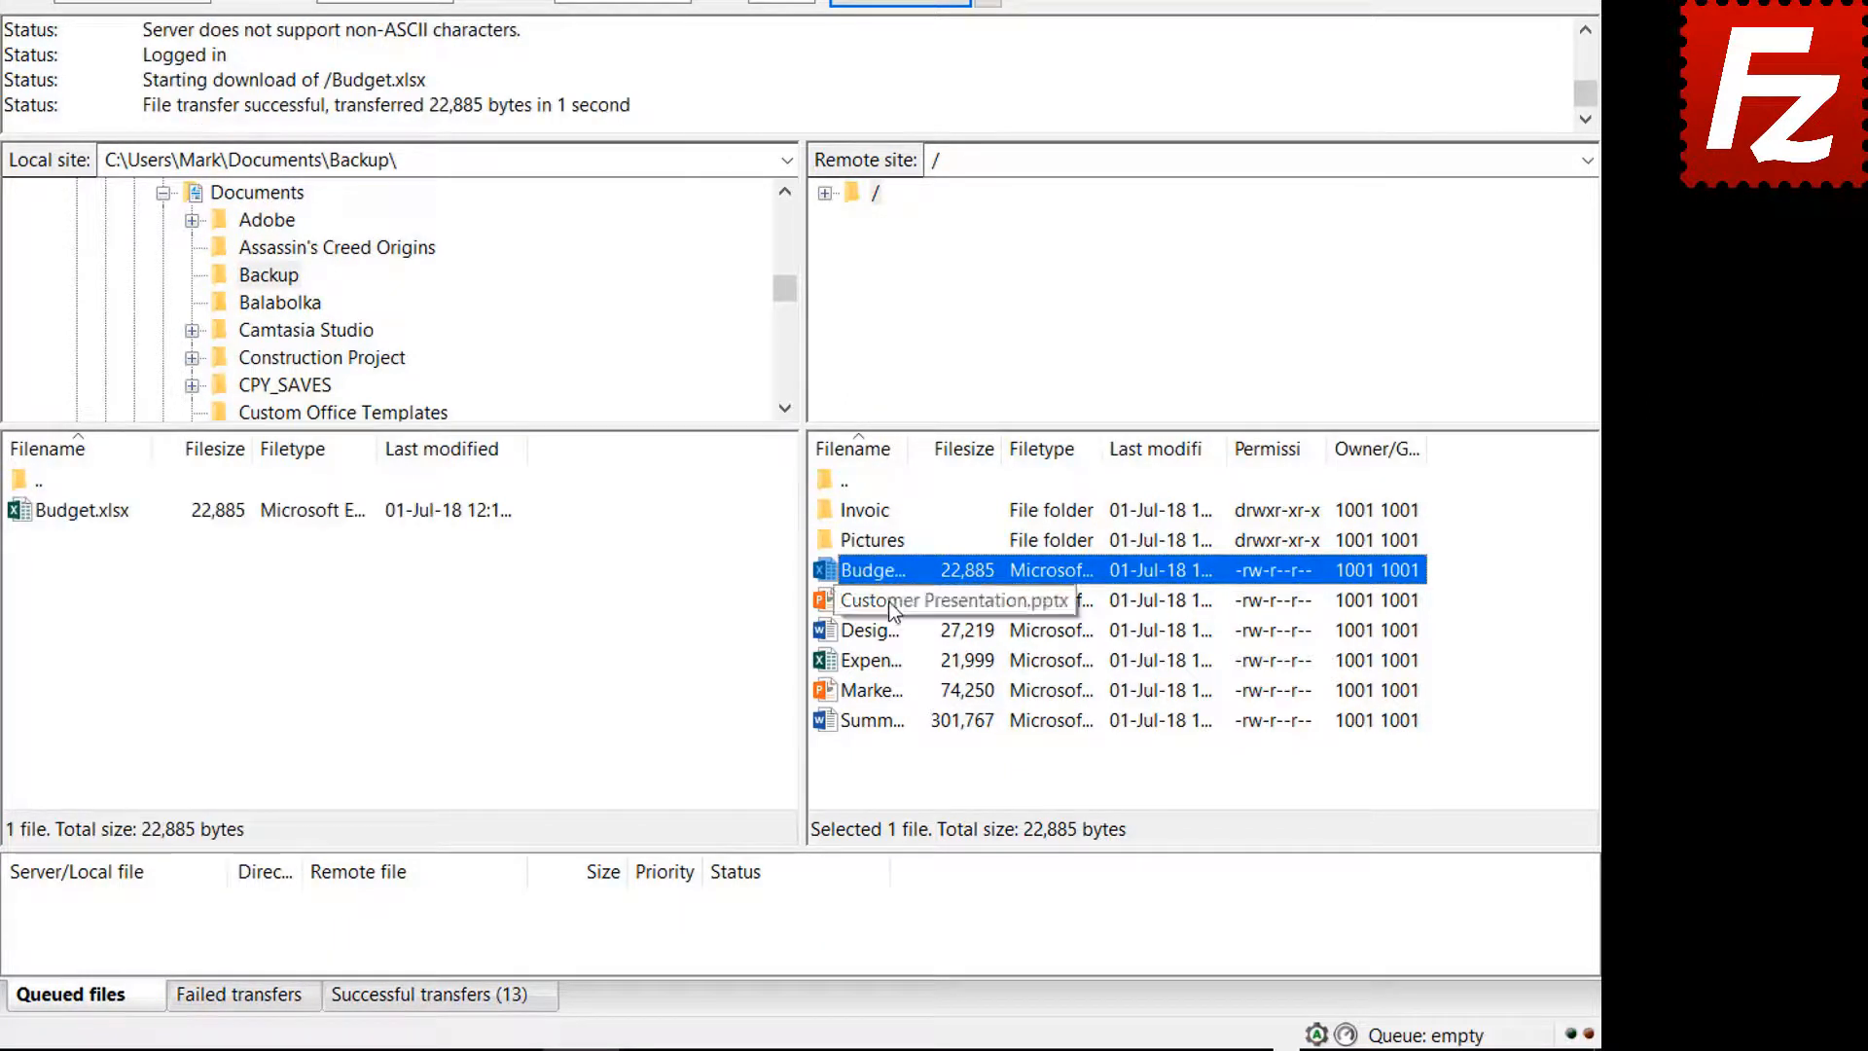
Download Customer Presentation.pptx, Design Specs.docx, Expense Report.xlsx and Marketing.pptx together into Backup
{"action": "left_click", "coordinate": [890, 601]}
{"action": "left_click", "coordinate": [889, 633], "text": "ctrl"}
{"action": "left_click", "coordinate": [888, 662], "text": "ctrl"}
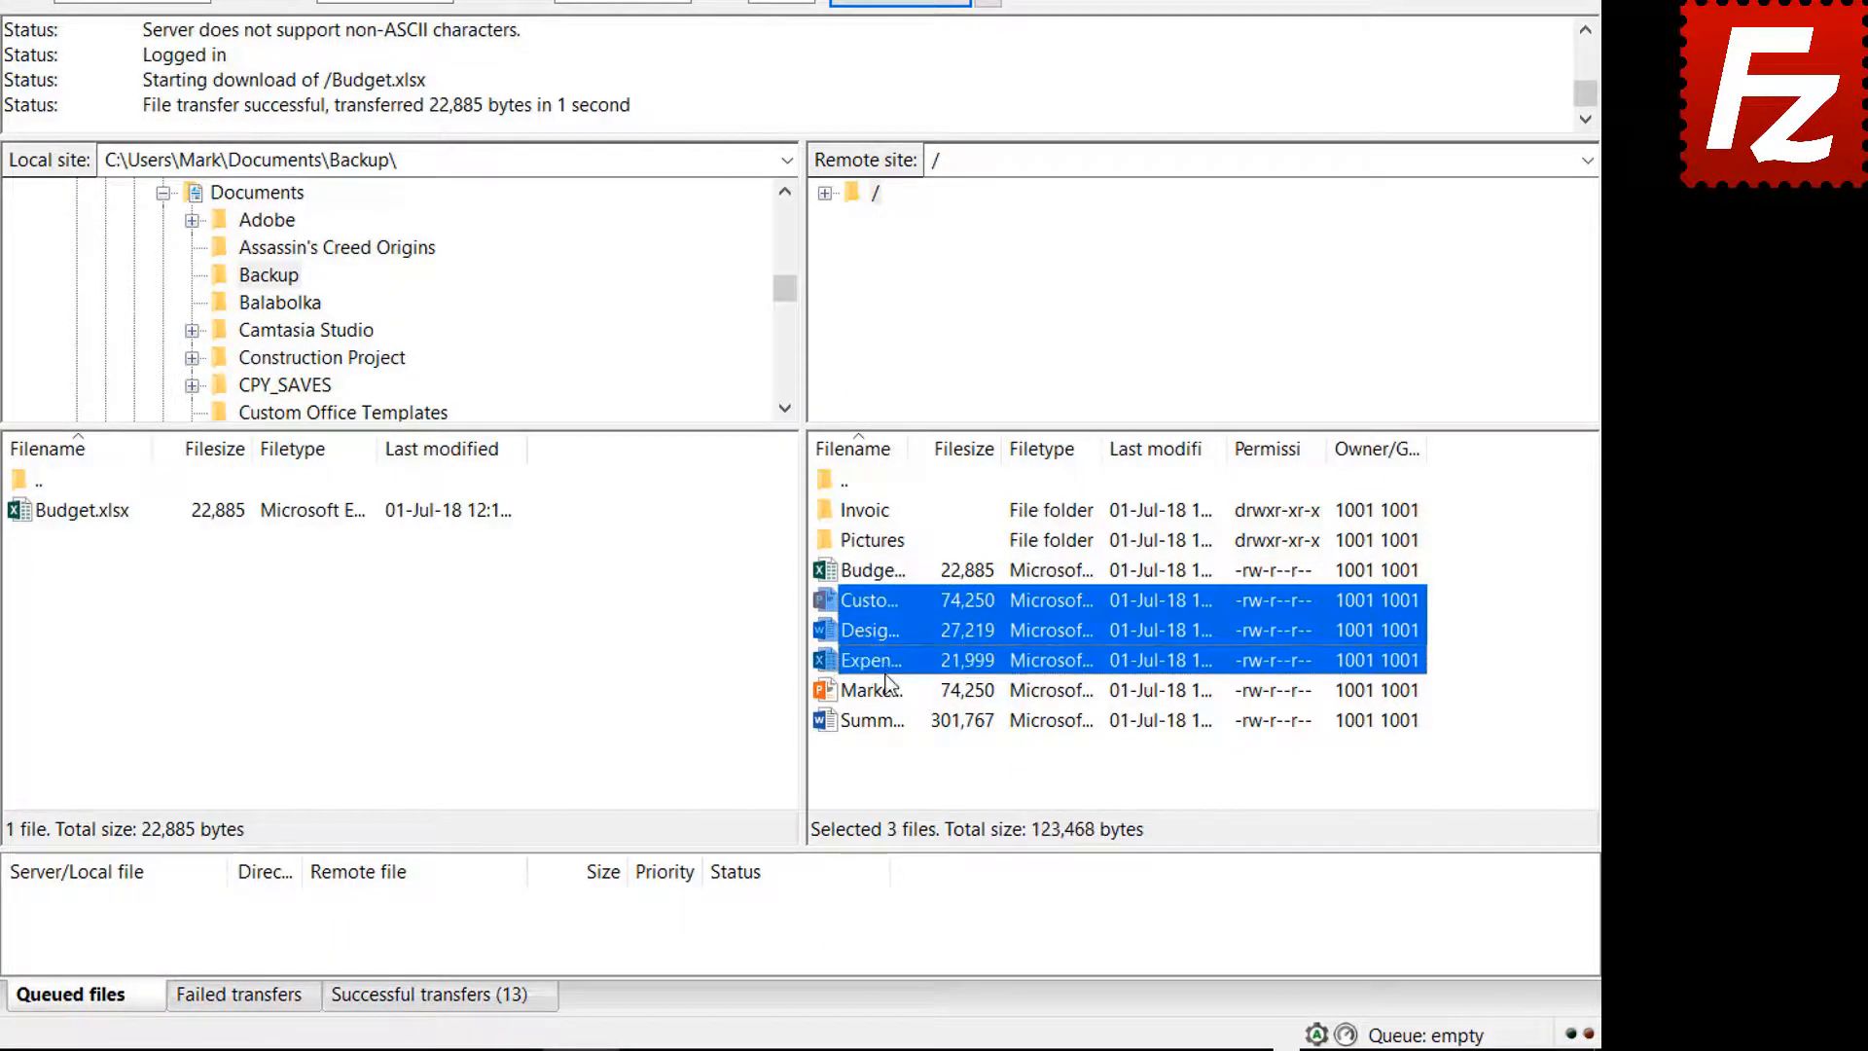
{"action": "left_click", "coordinate": [888, 690], "text": "ctrl"}
{"action": "right_click", "coordinate": [885, 691]}
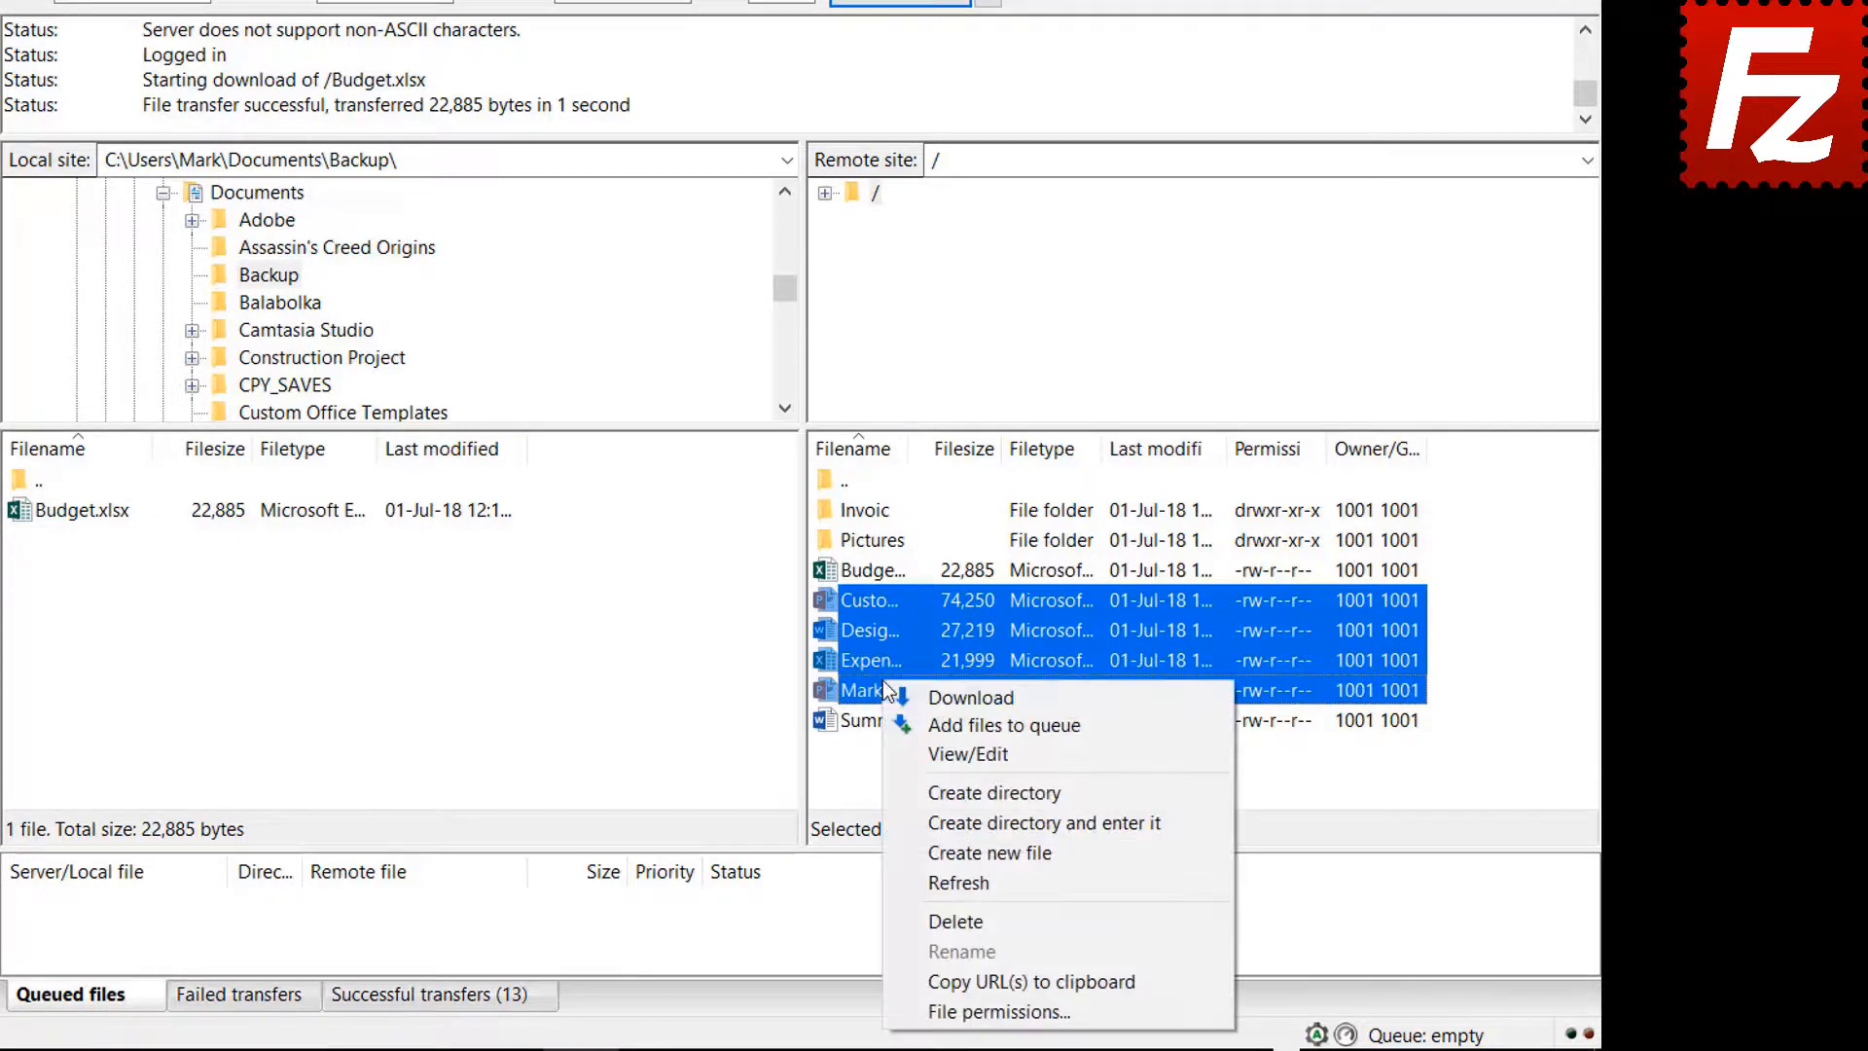
{"action": "left_click", "coordinate": [940, 694]}
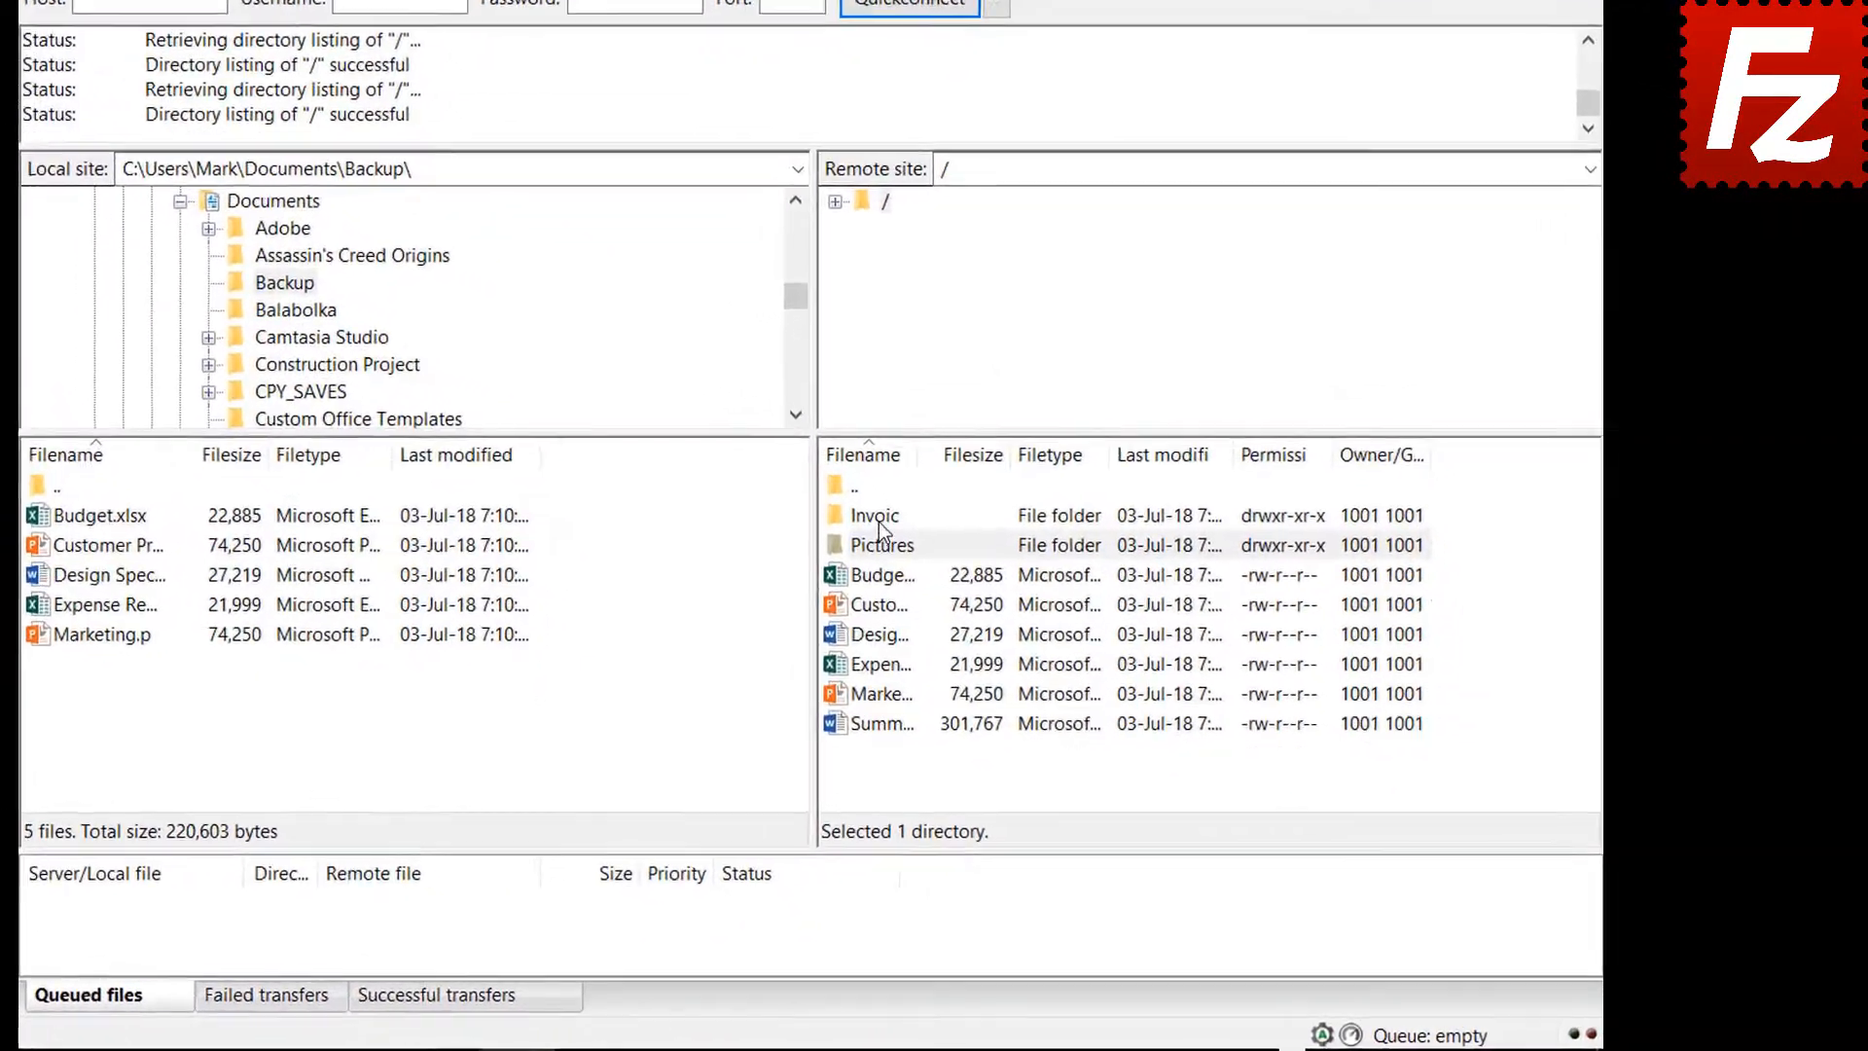
Queue the remote Invoices and Pictures folders and Summary Report.docx for download, then process the queue
{"action": "right_click", "coordinate": [999, 580]}
{"action": "left_click", "coordinate": [897, 553]}
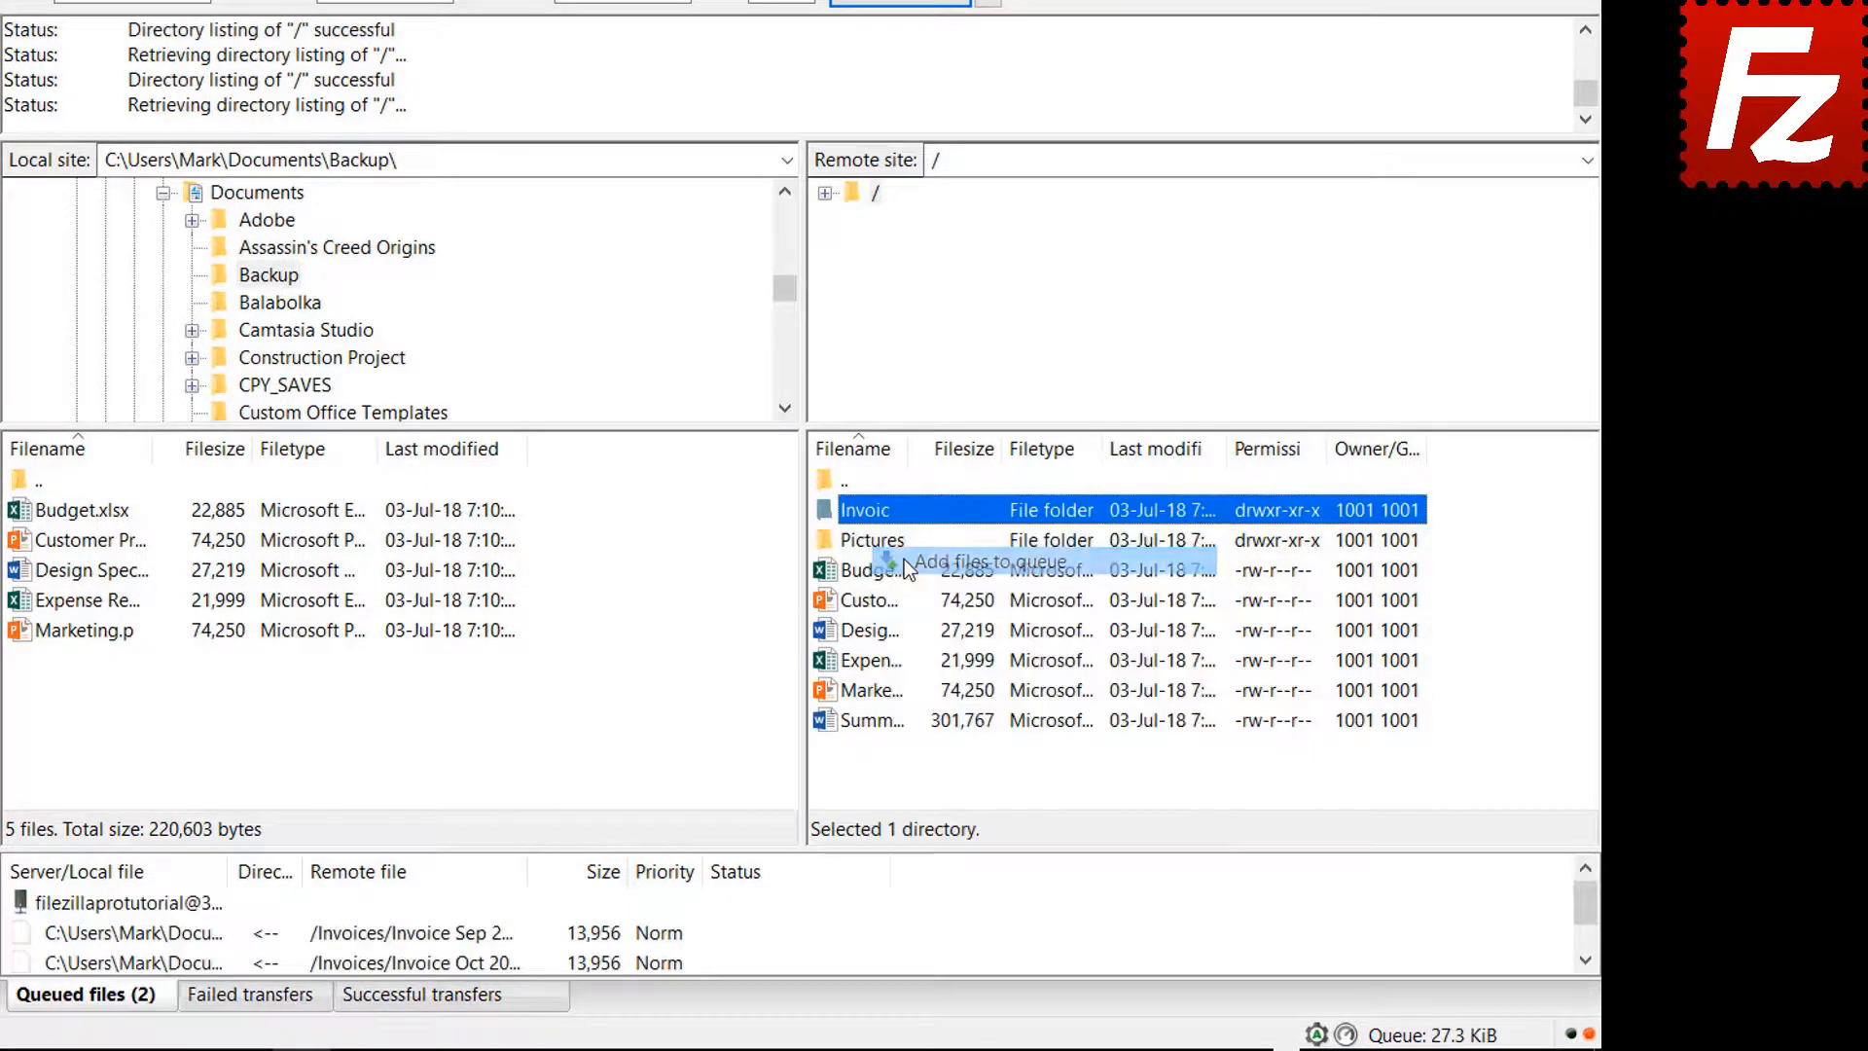
{"action": "right_click", "coordinate": [874, 547]}
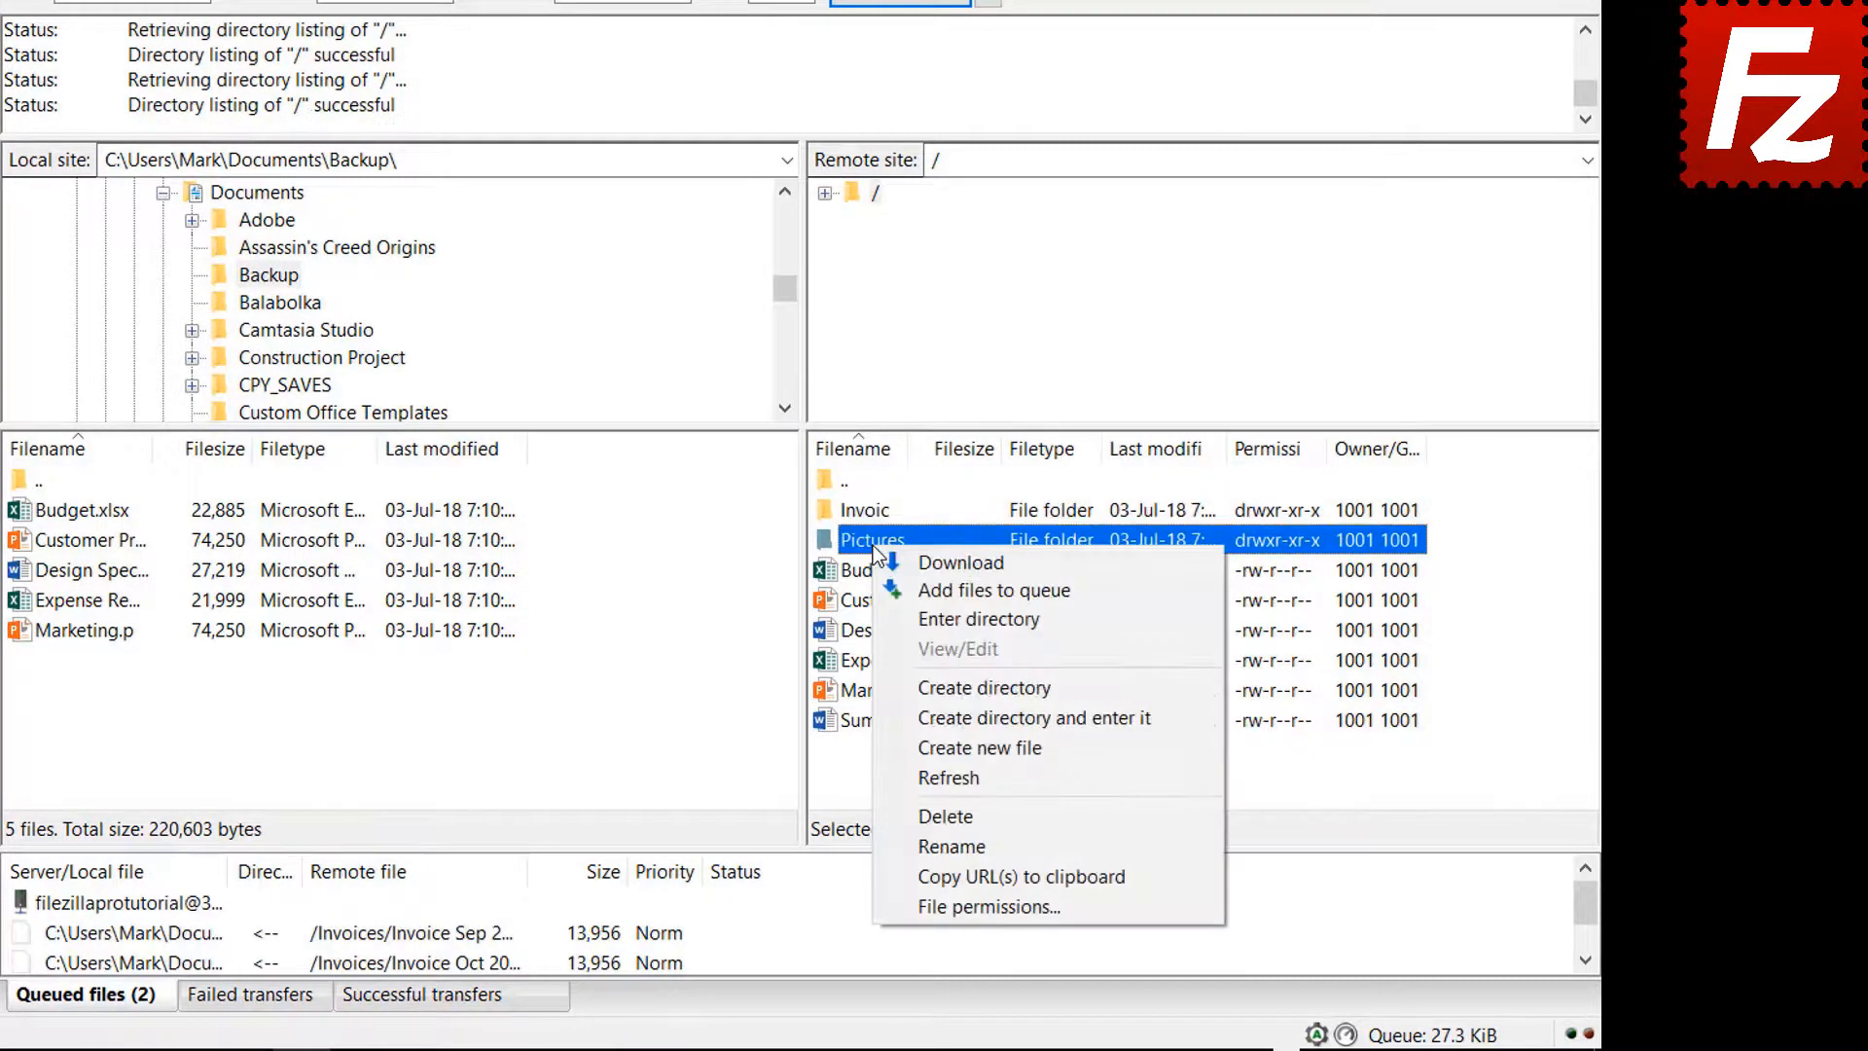
{"action": "left_click", "coordinate": [913, 588]}
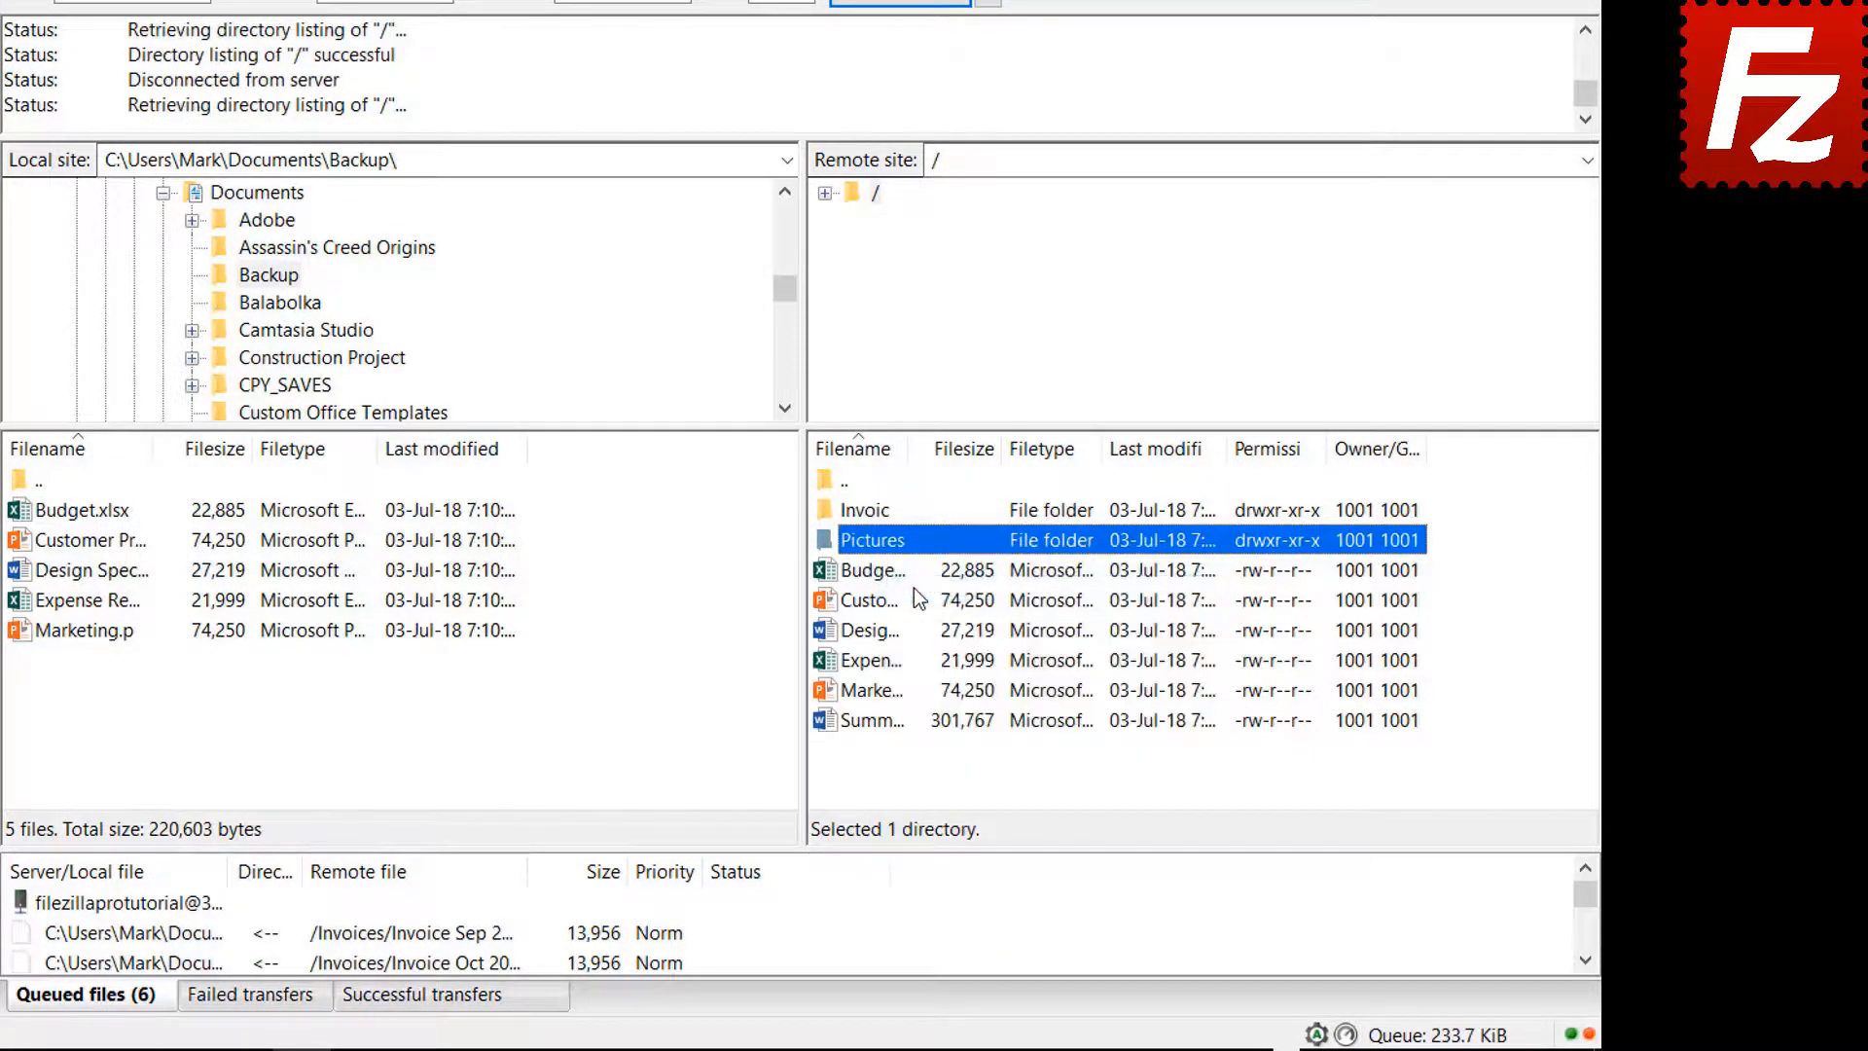
{"action": "right_click", "coordinate": [885, 725]}
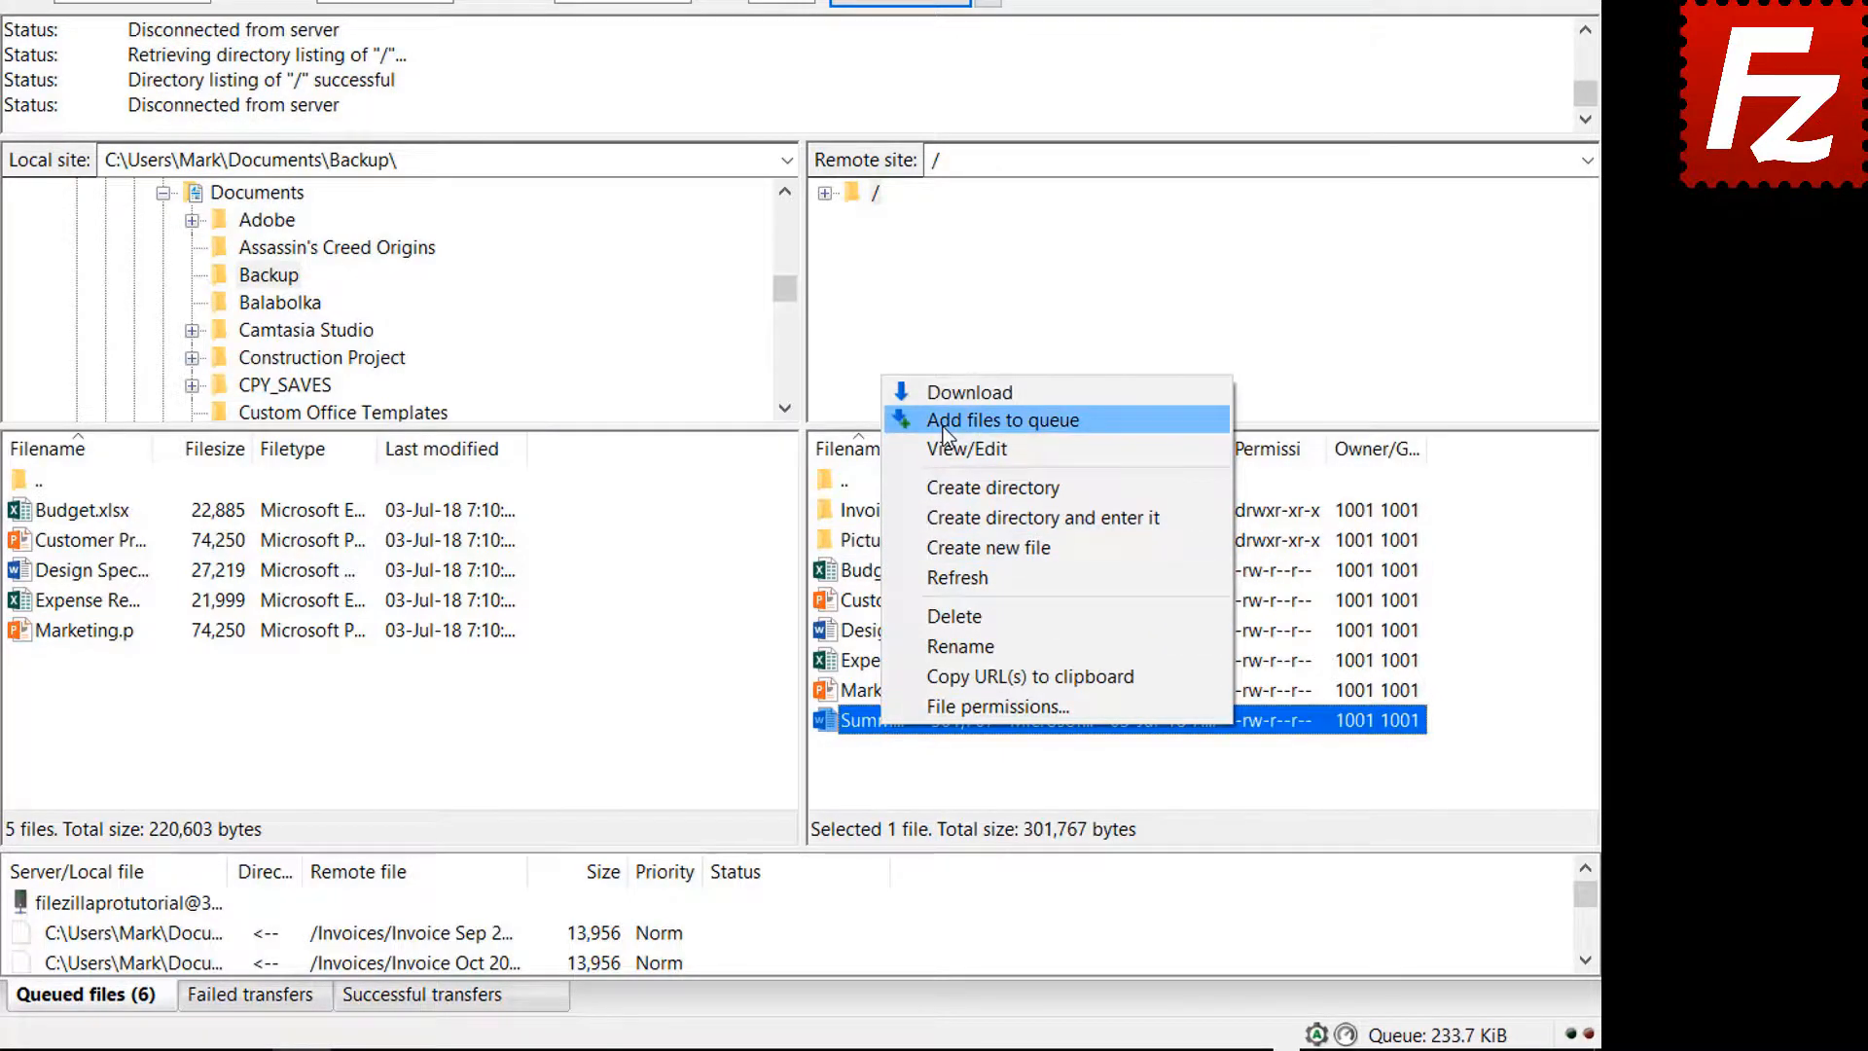
{"action": "left_click", "coordinate": [1002, 419]}
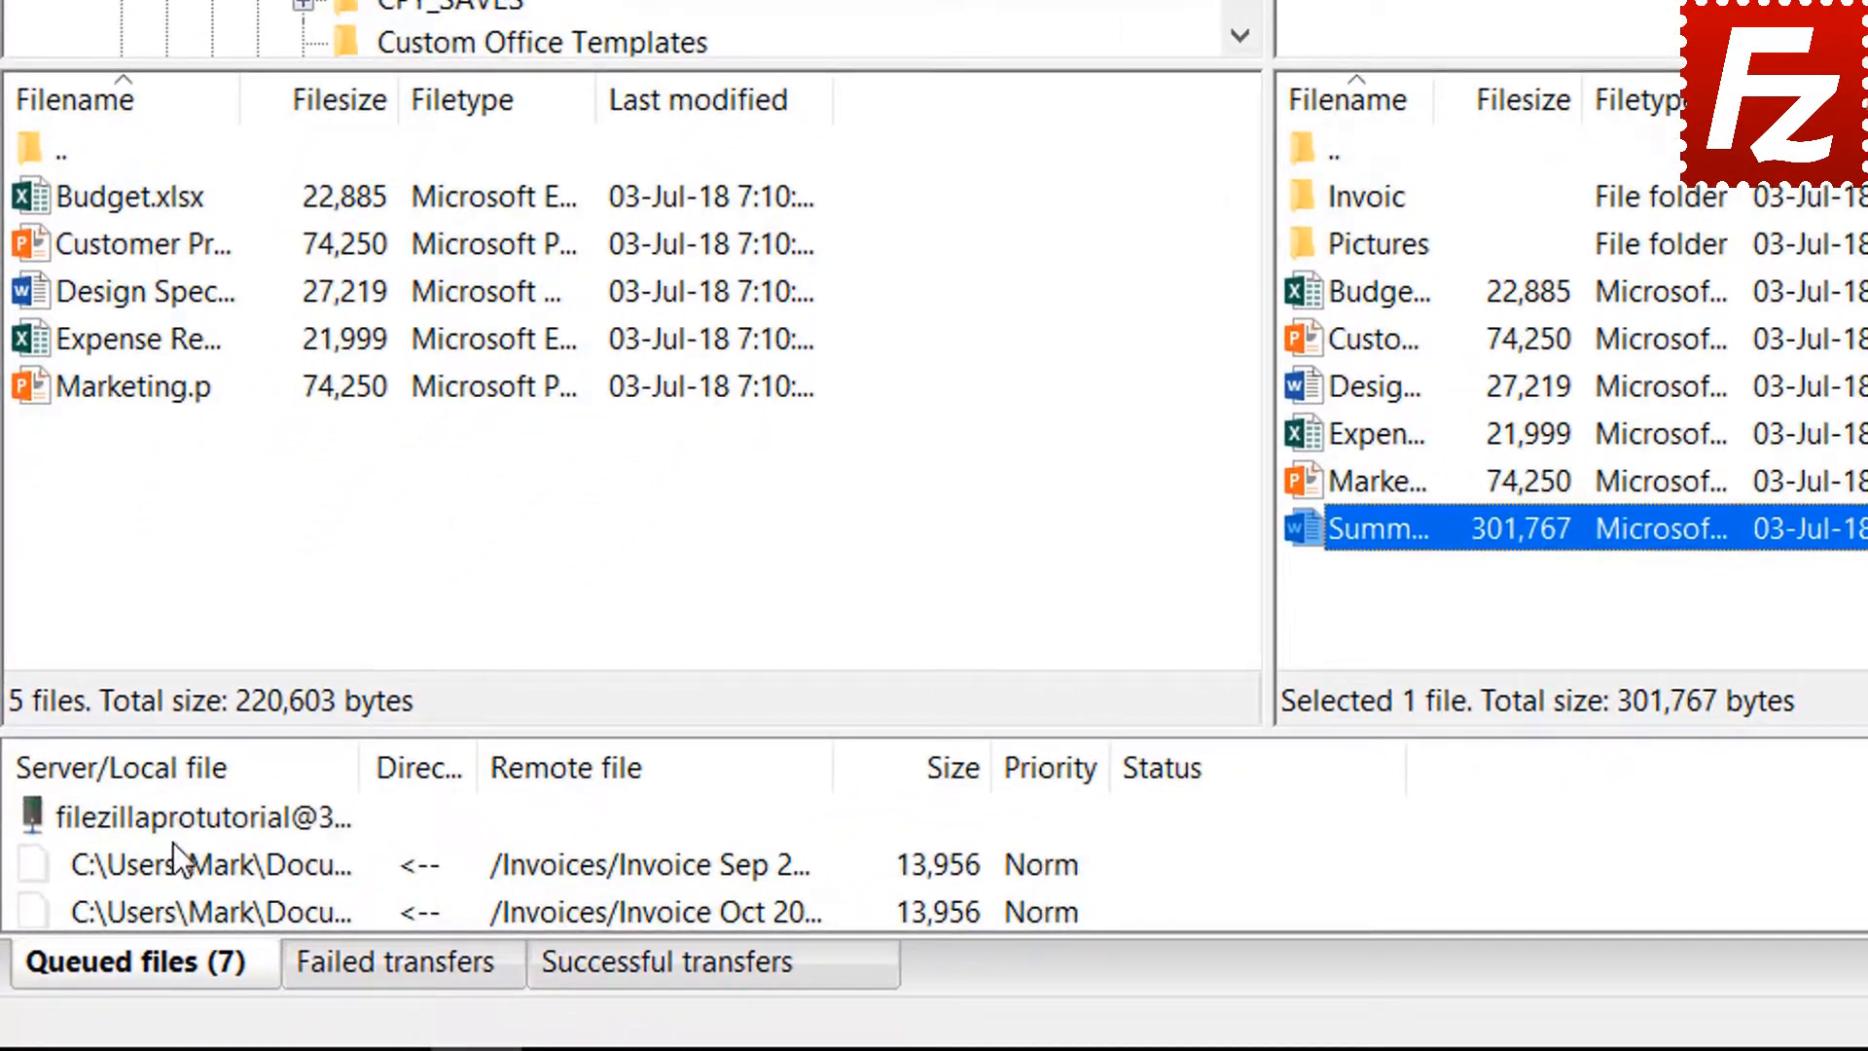
{"action": "right_click", "coordinate": [169, 826]}
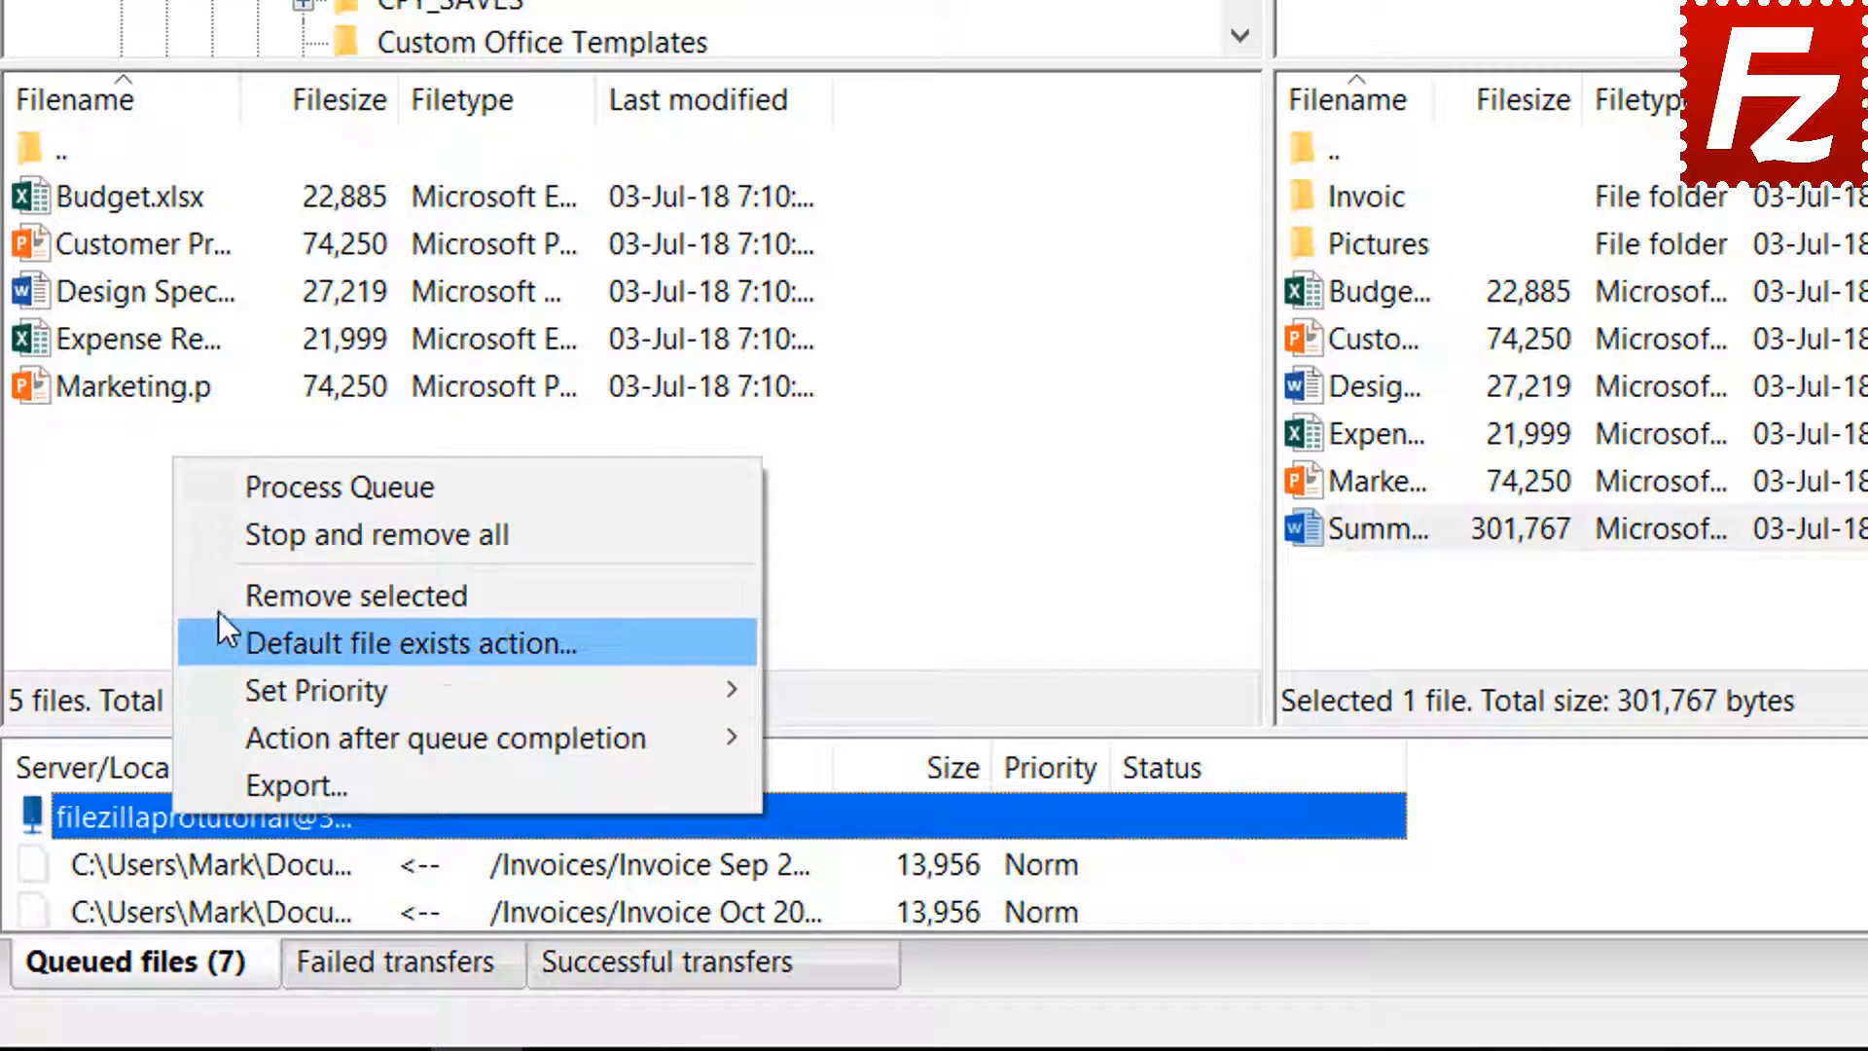
{"action": "left_click", "coordinate": [261, 496]}
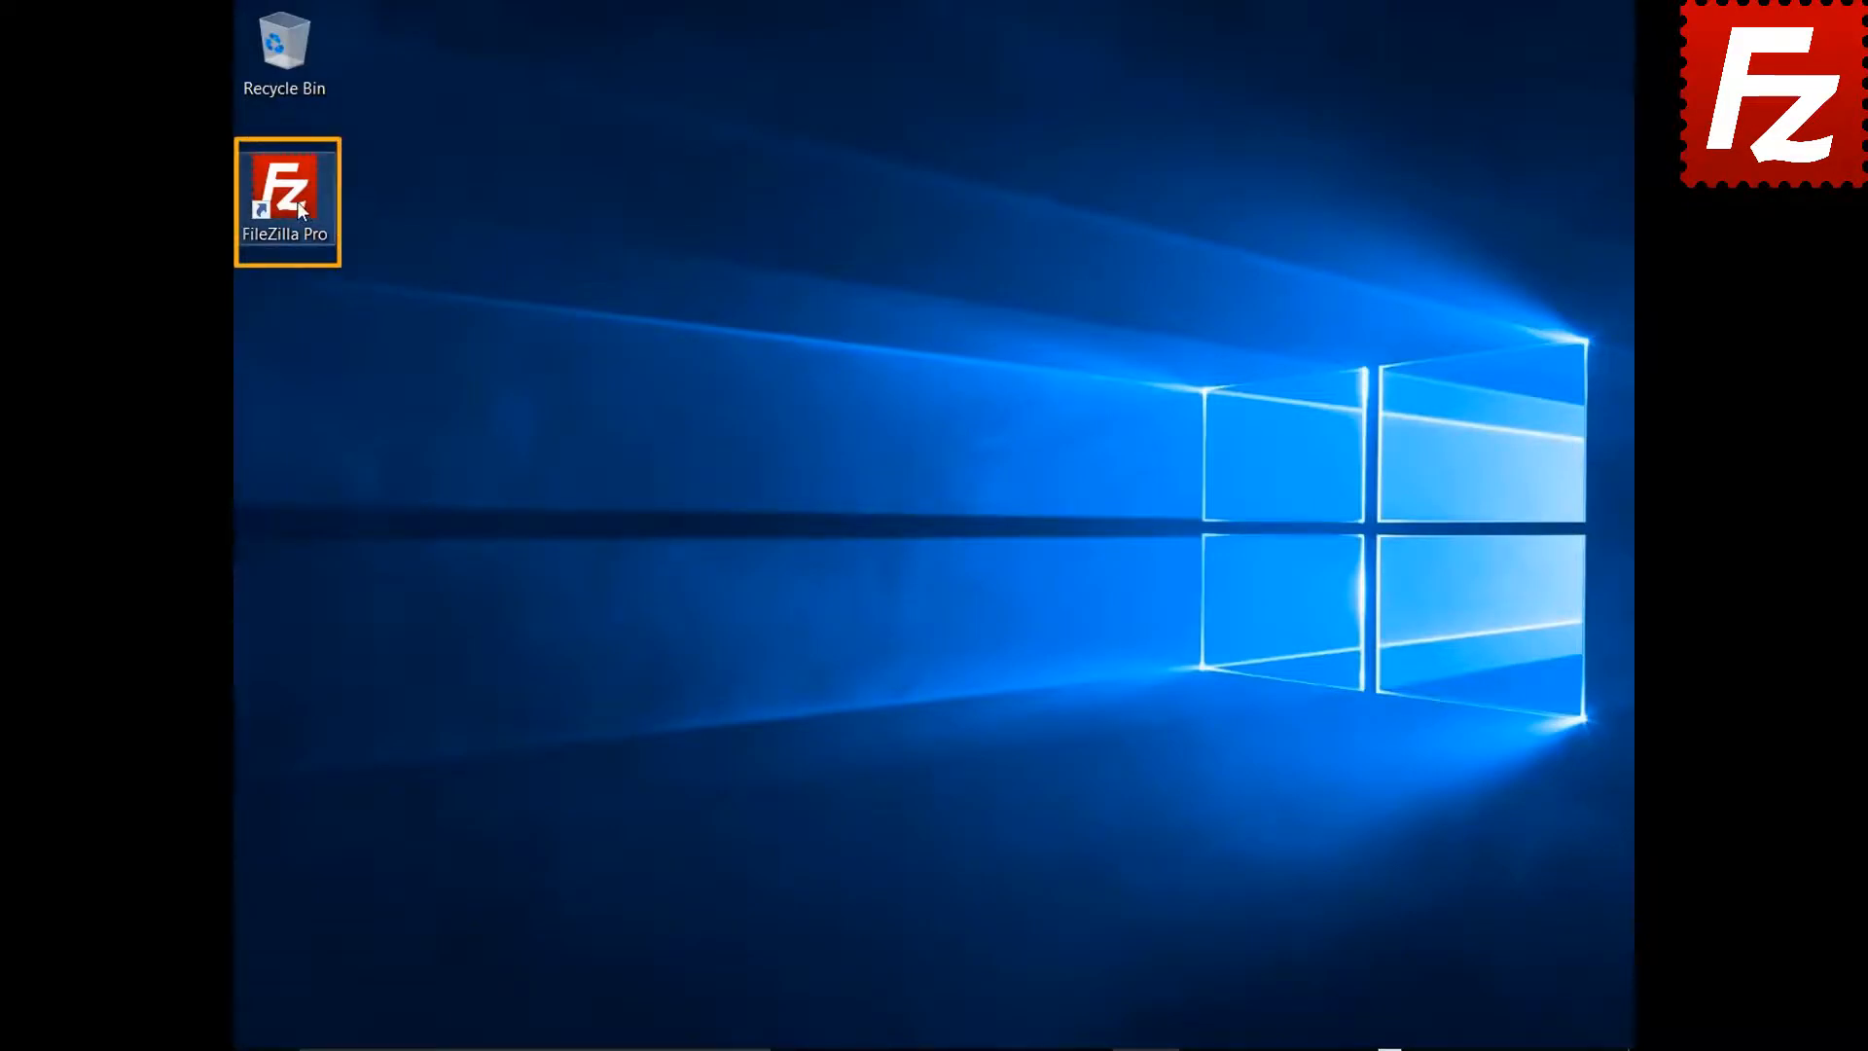
{"action": "double_click", "coordinate": [296, 201]}
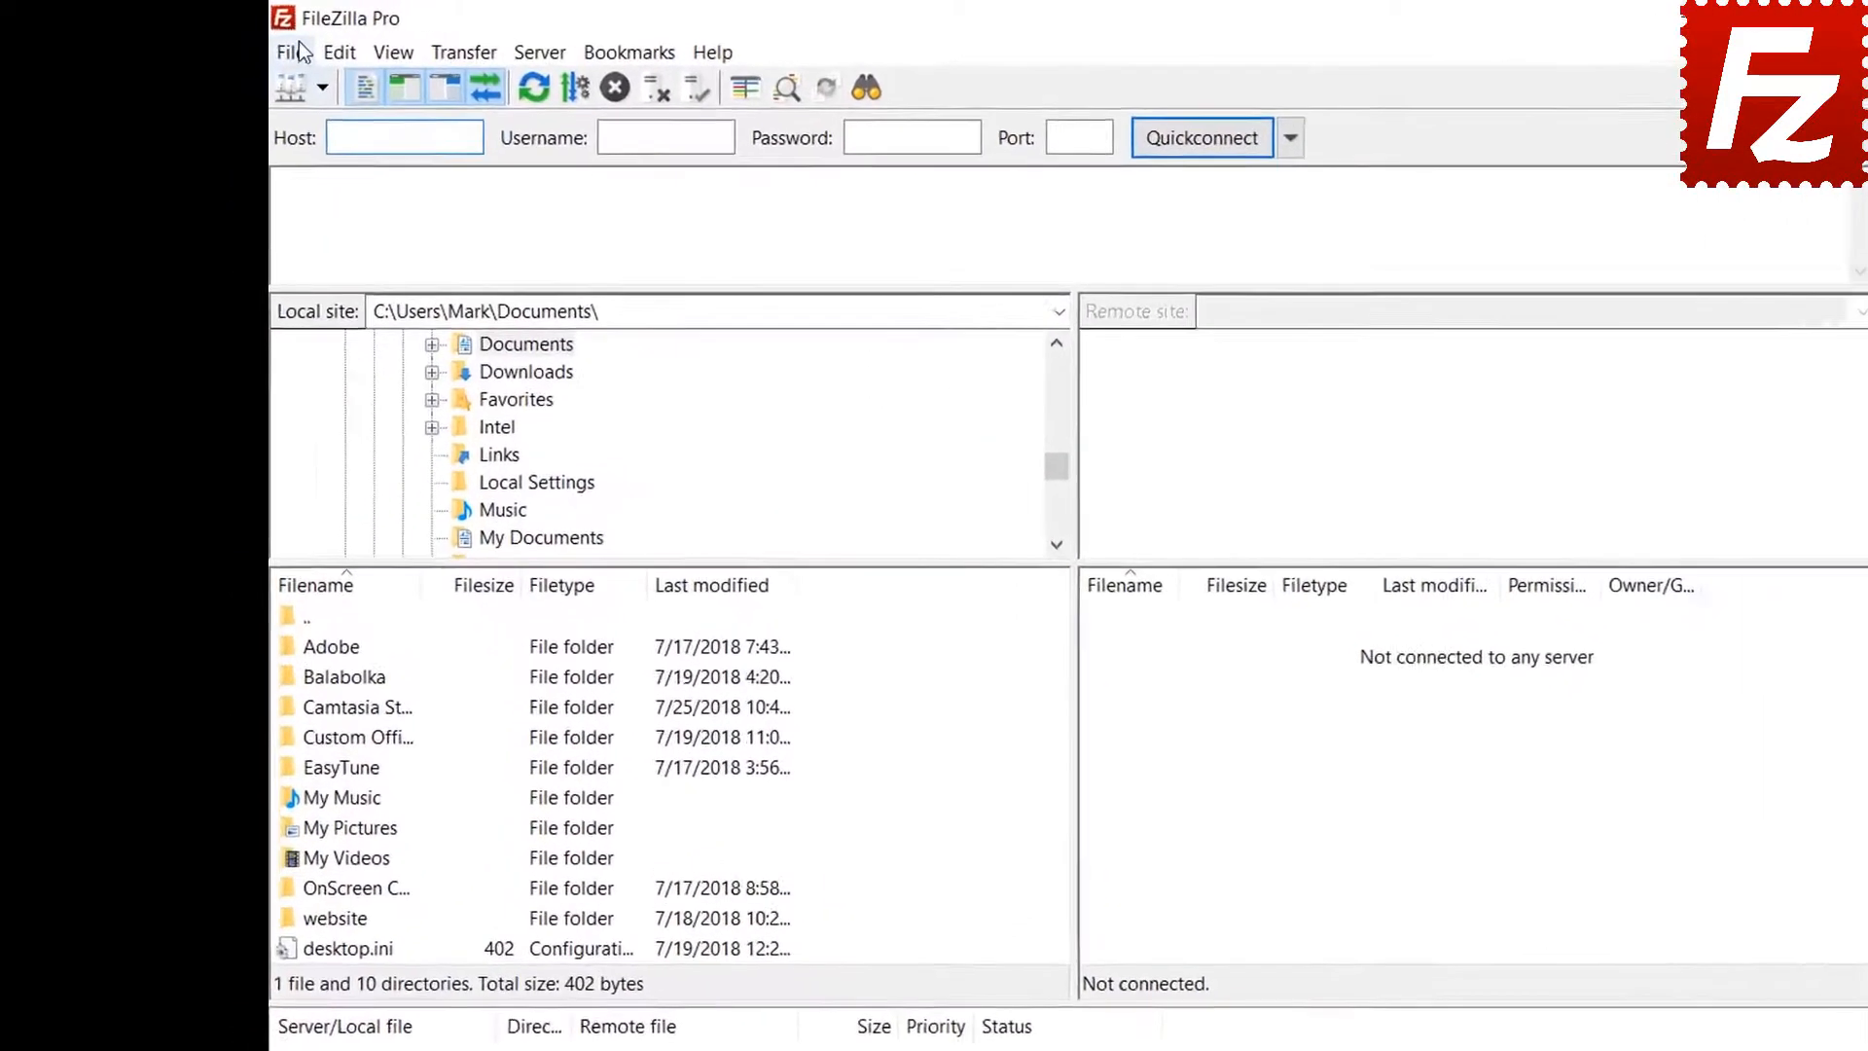
{"action": "left_click", "coordinate": [296, 51]}
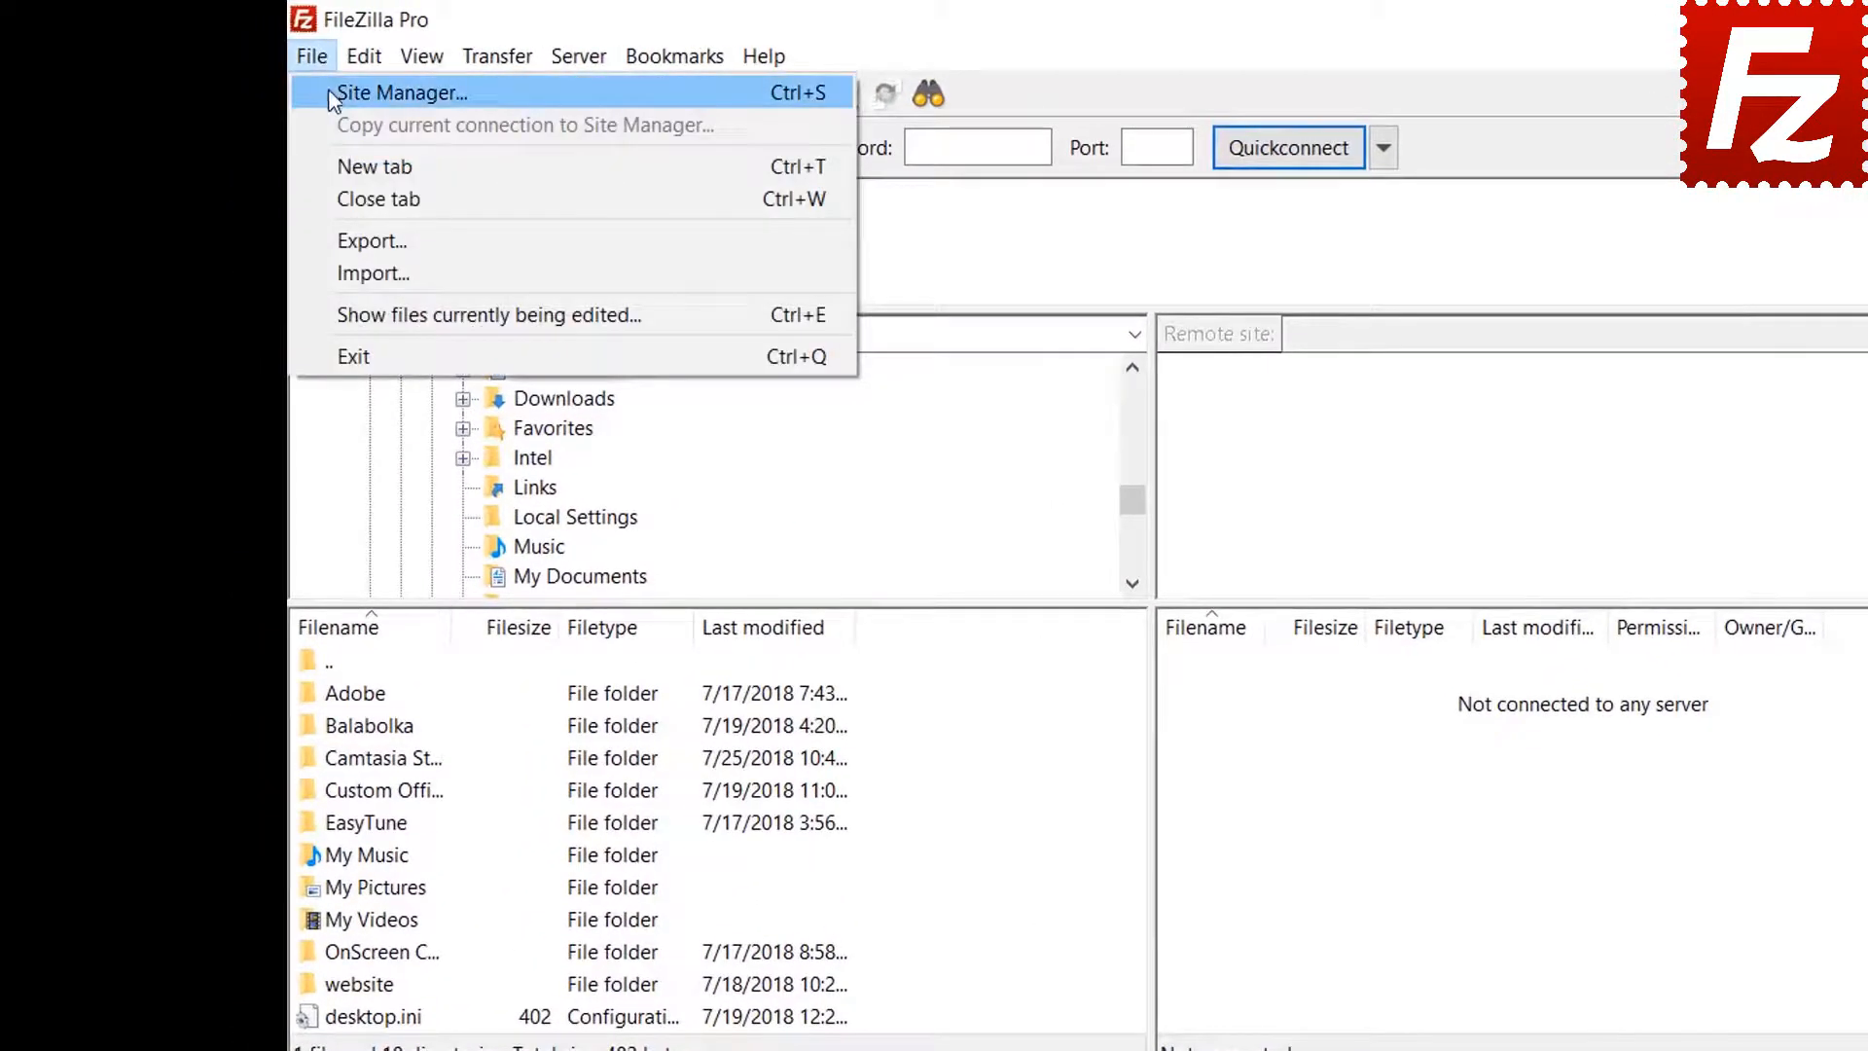
{"action": "left_click", "coordinate": [331, 93]}
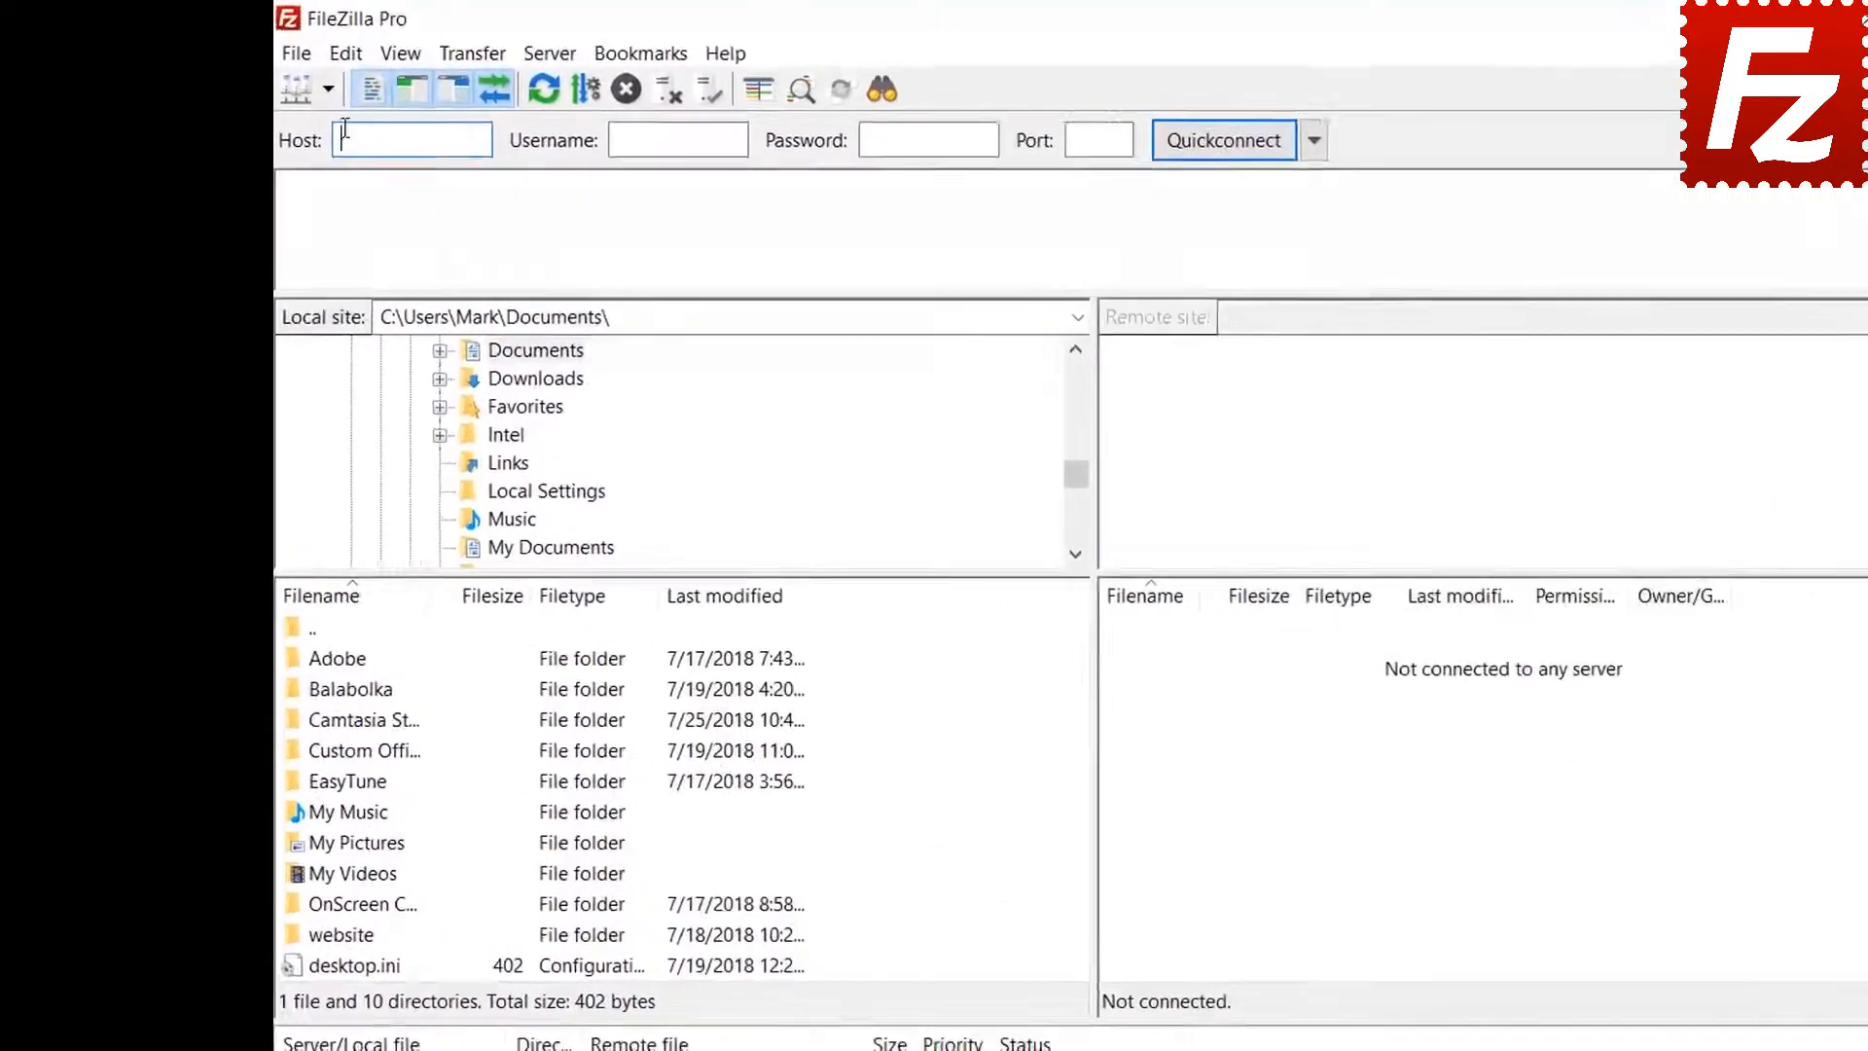
{"action": "left_click", "coordinate": [345, 56]}
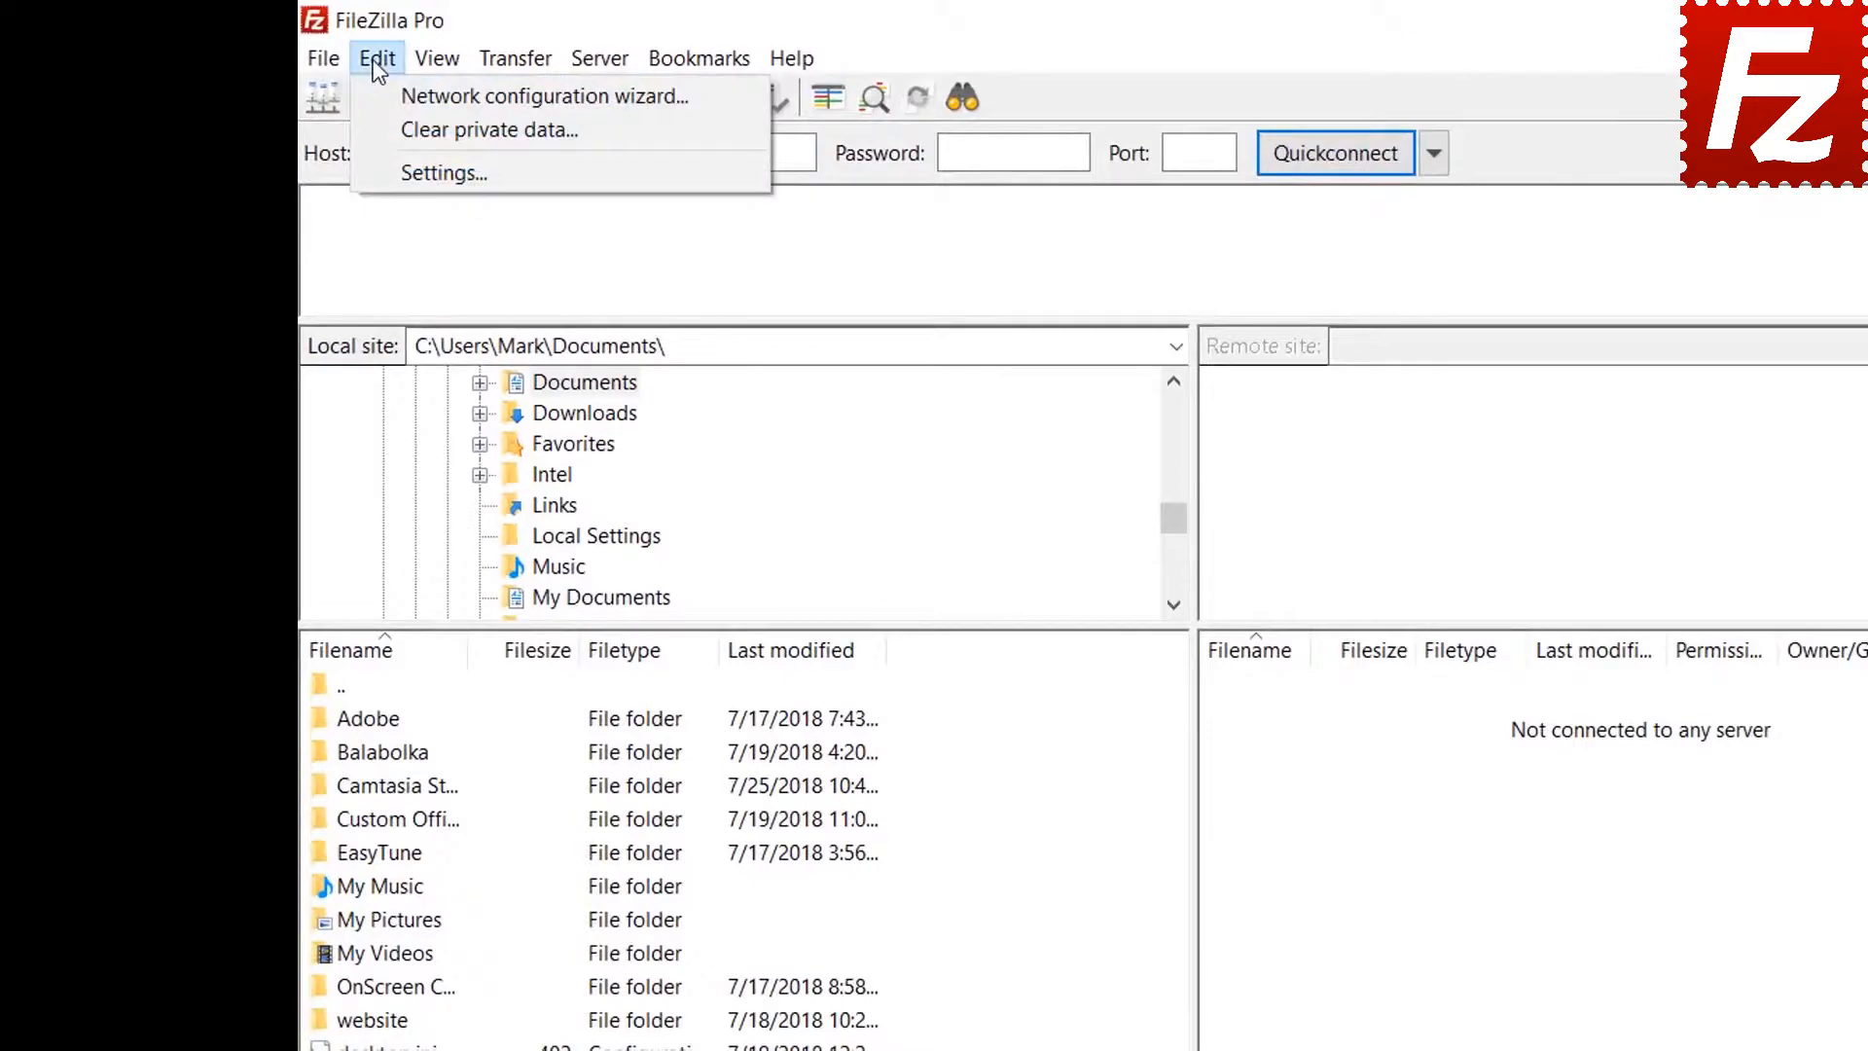
Open Settings at the Interface > Passwords page
{"action": "left_click", "coordinate": [394, 171]}
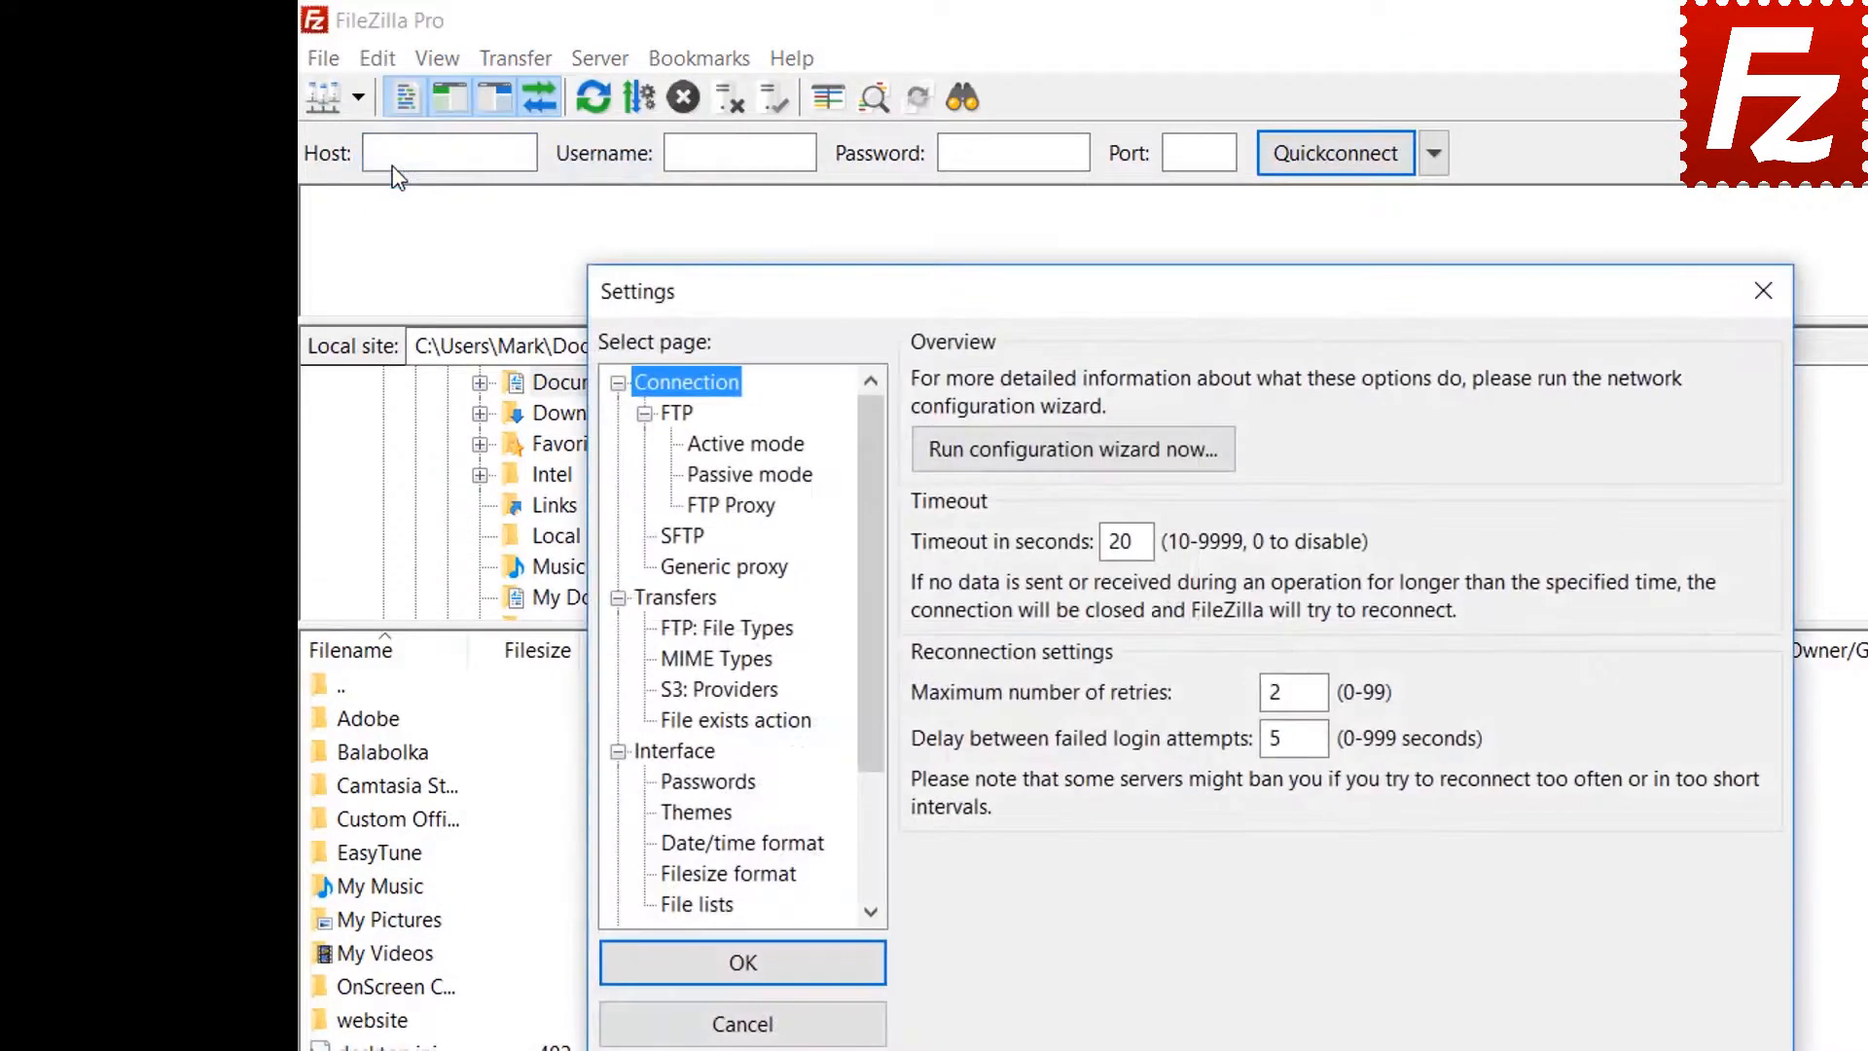
{"action": "left_click", "coordinate": [720, 786]}
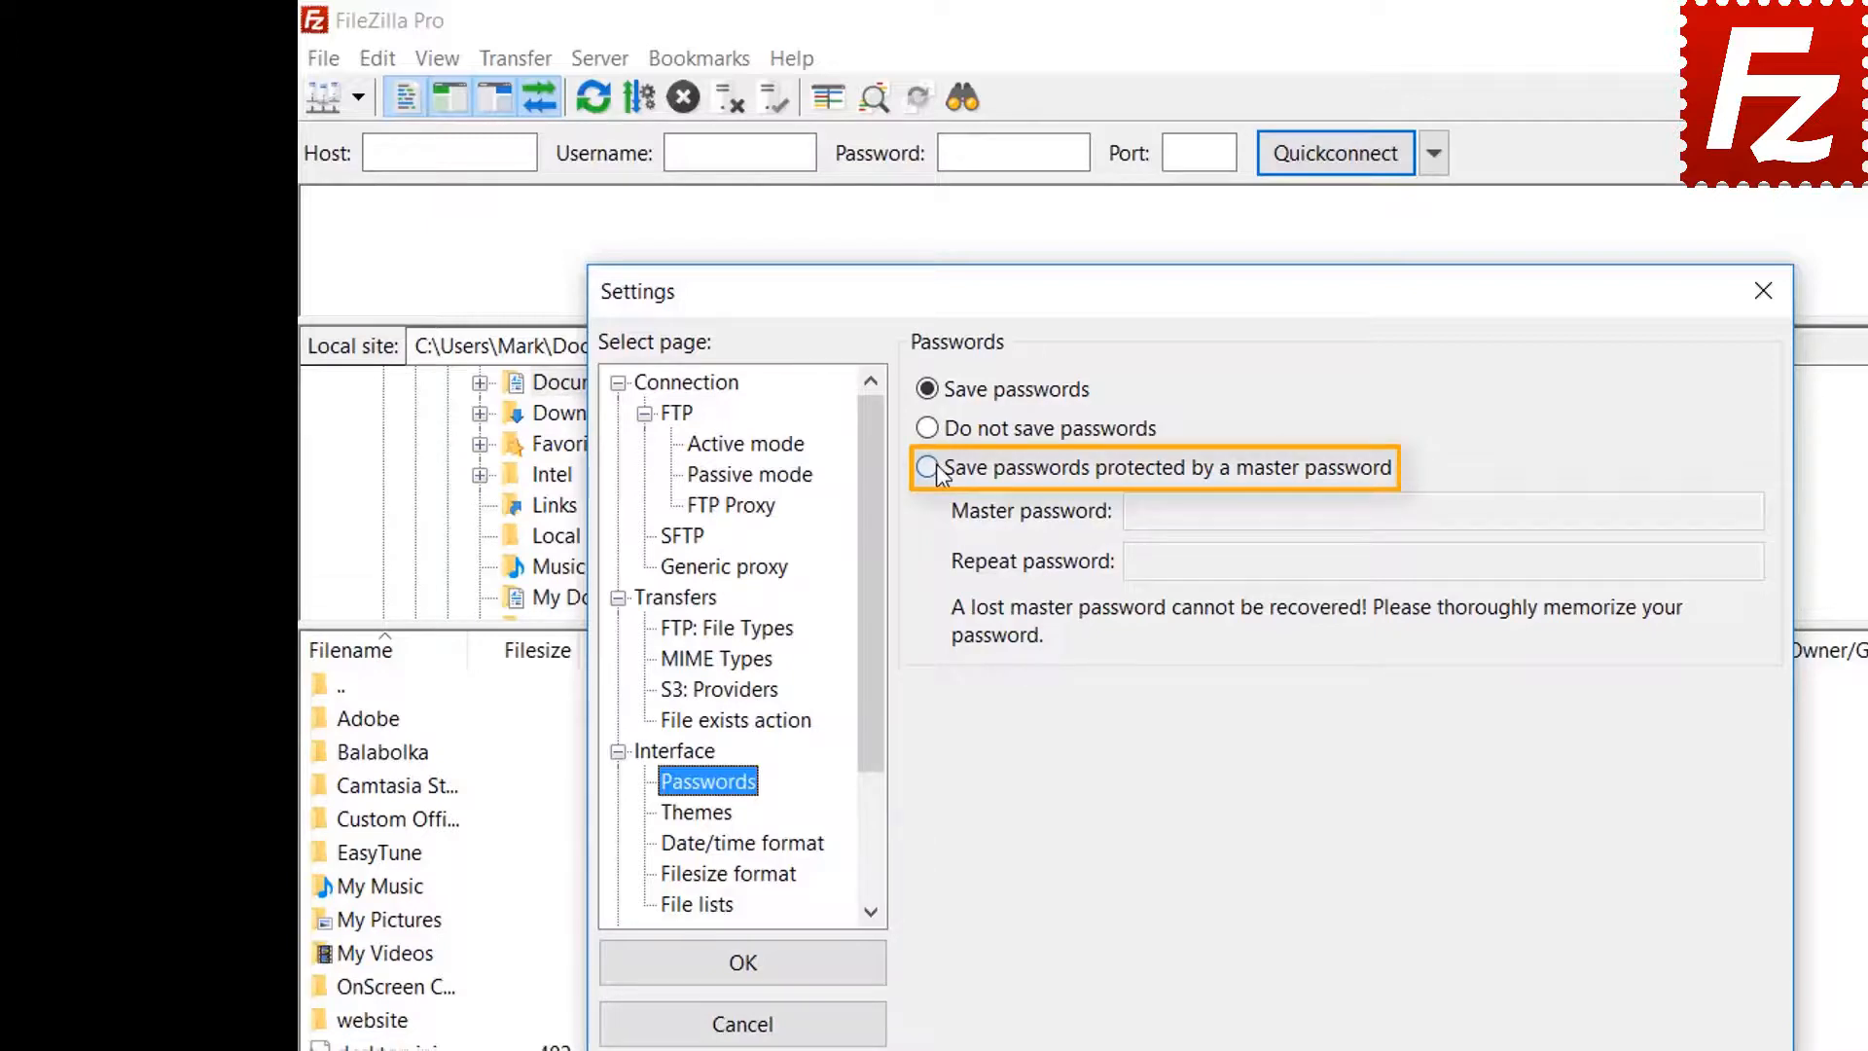
Protect saved passwords with a master password, entered in both fields, and confirm with OK
{"action": "left_click", "coordinate": [934, 471]}
{"action": "left_click", "coordinate": [1524, 511]}
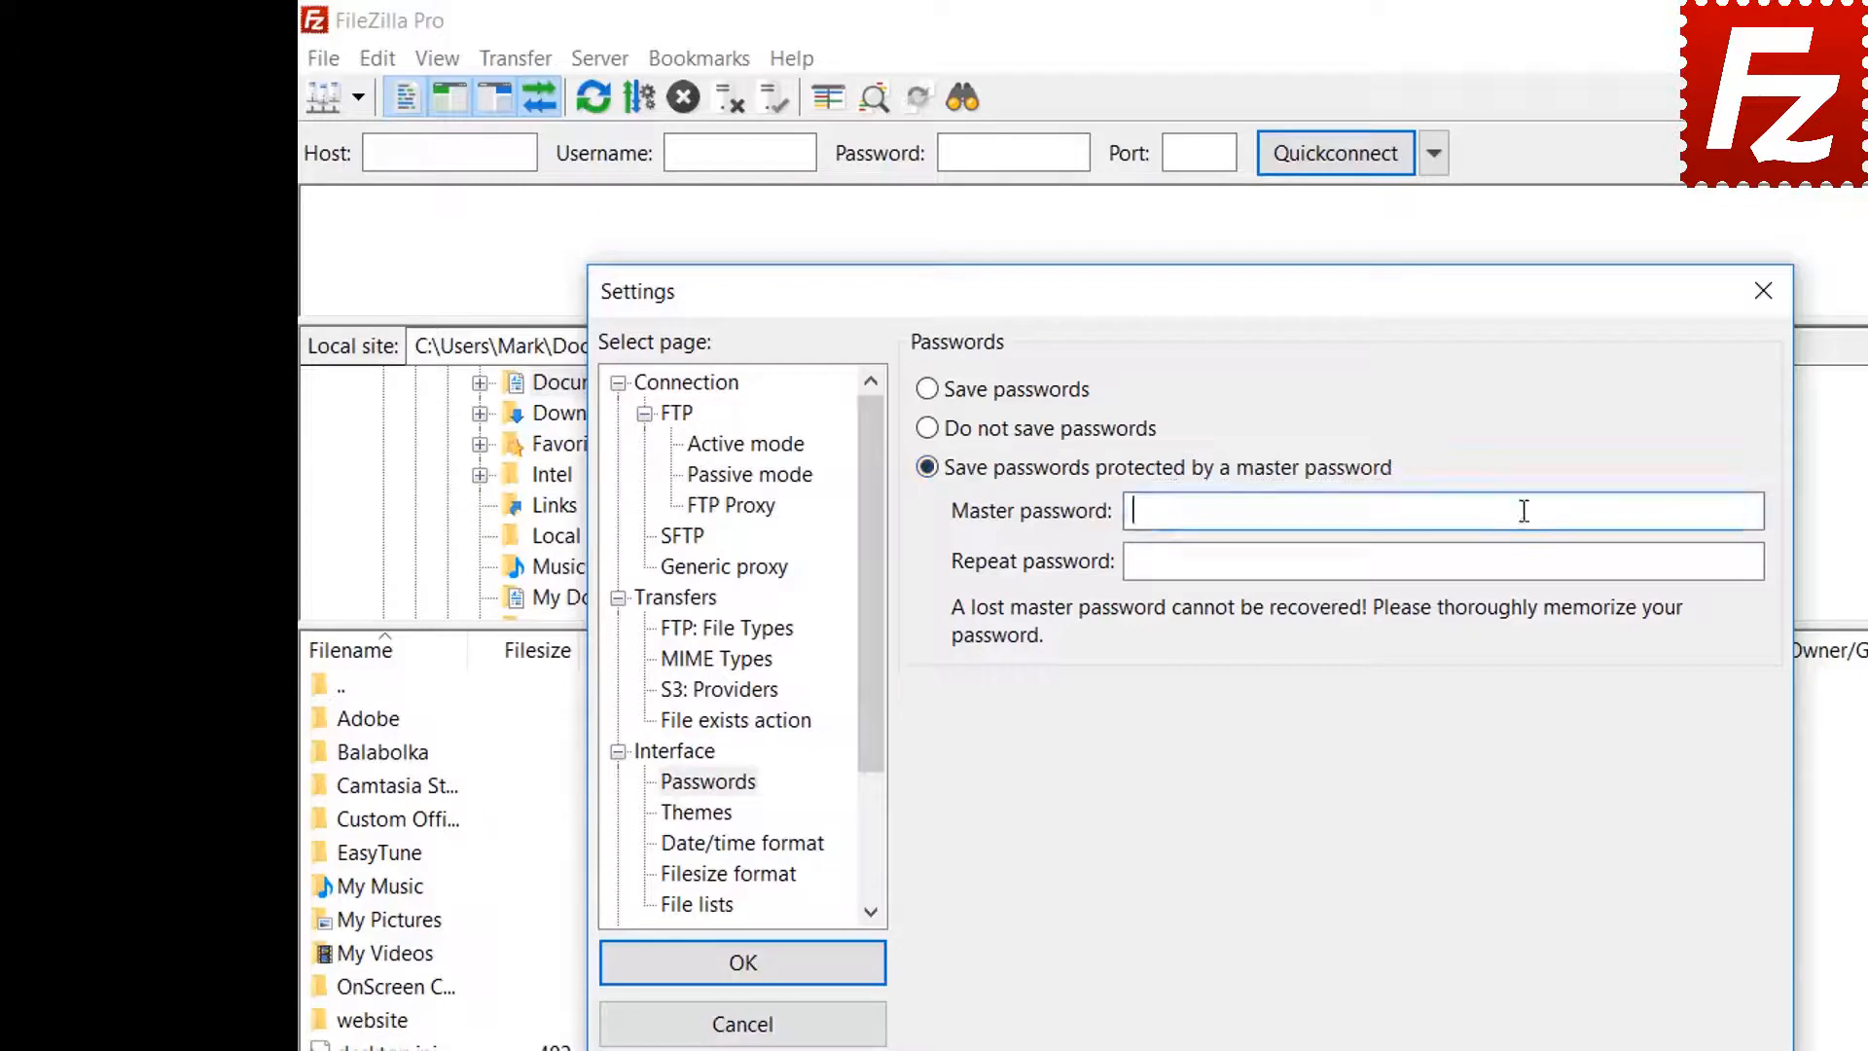
{"action": "type", "text": "1234"}
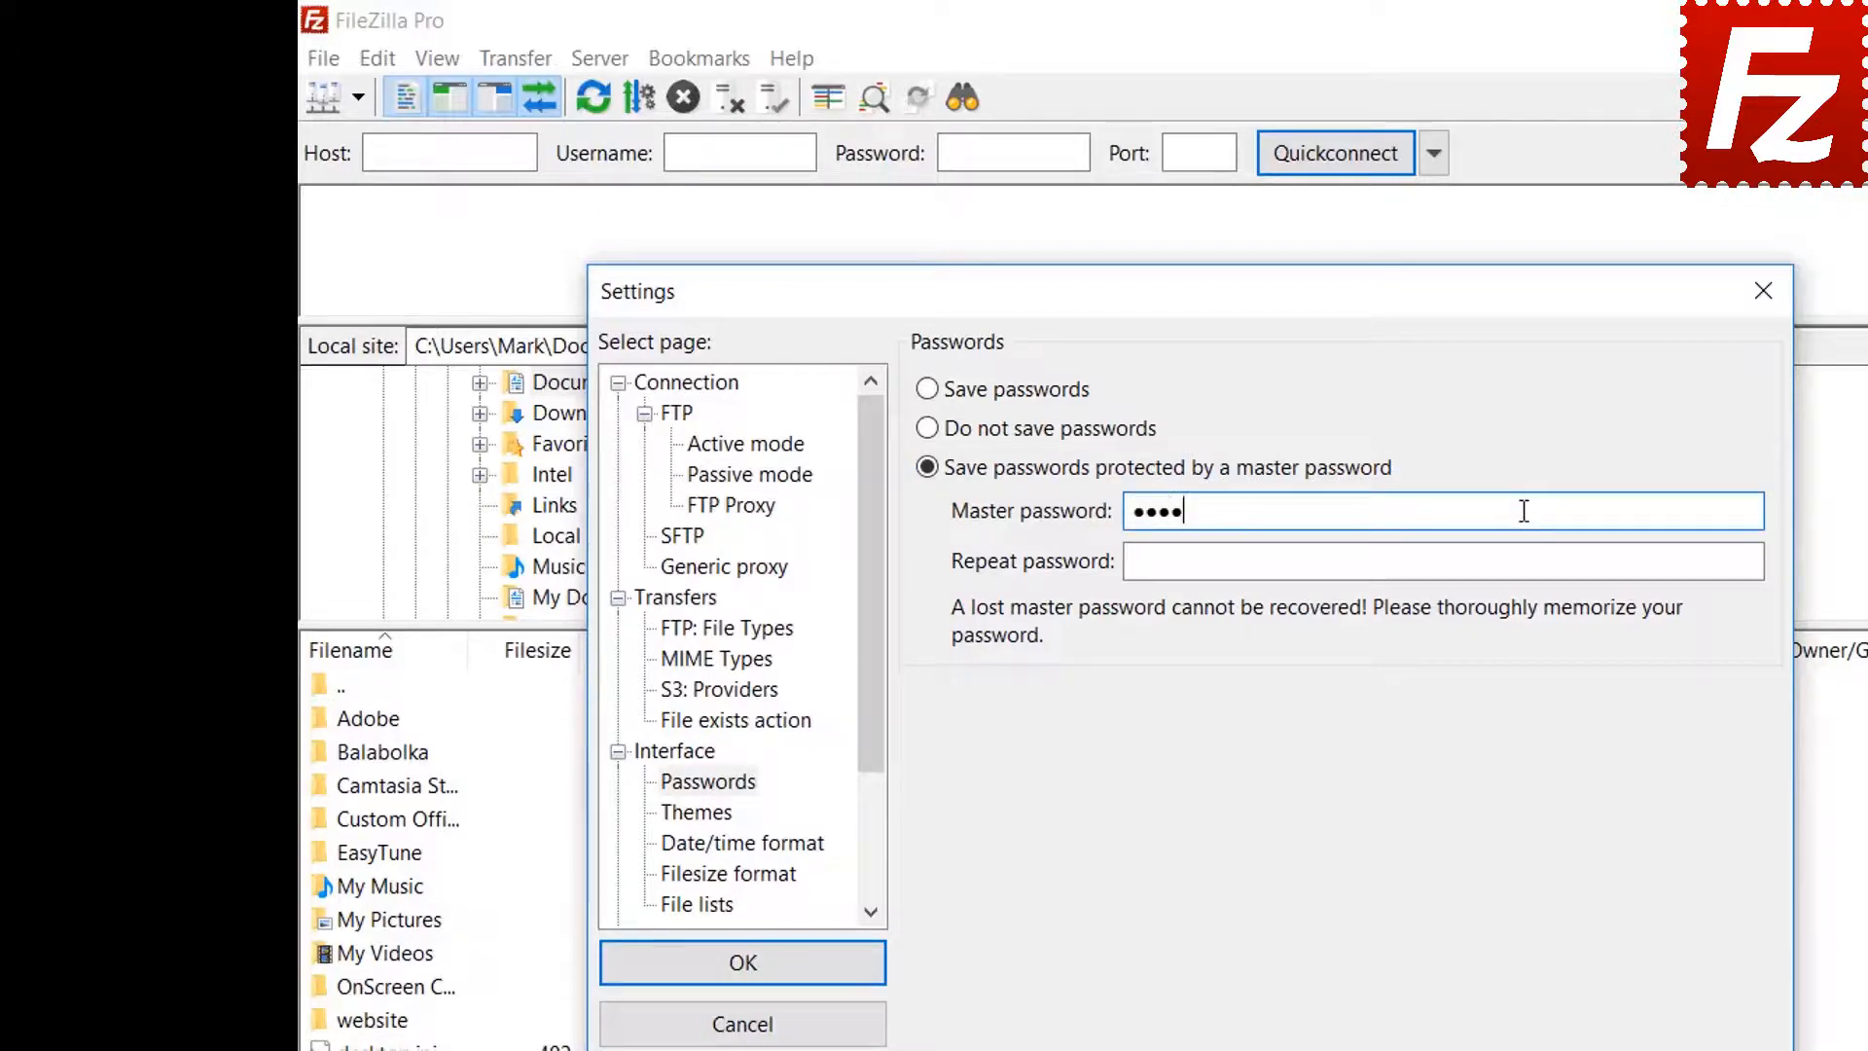
{"action": "type", "text": "567890"}
{"action": "left_click", "coordinate": [1482, 565]}
{"action": "type", "text": "12345"}
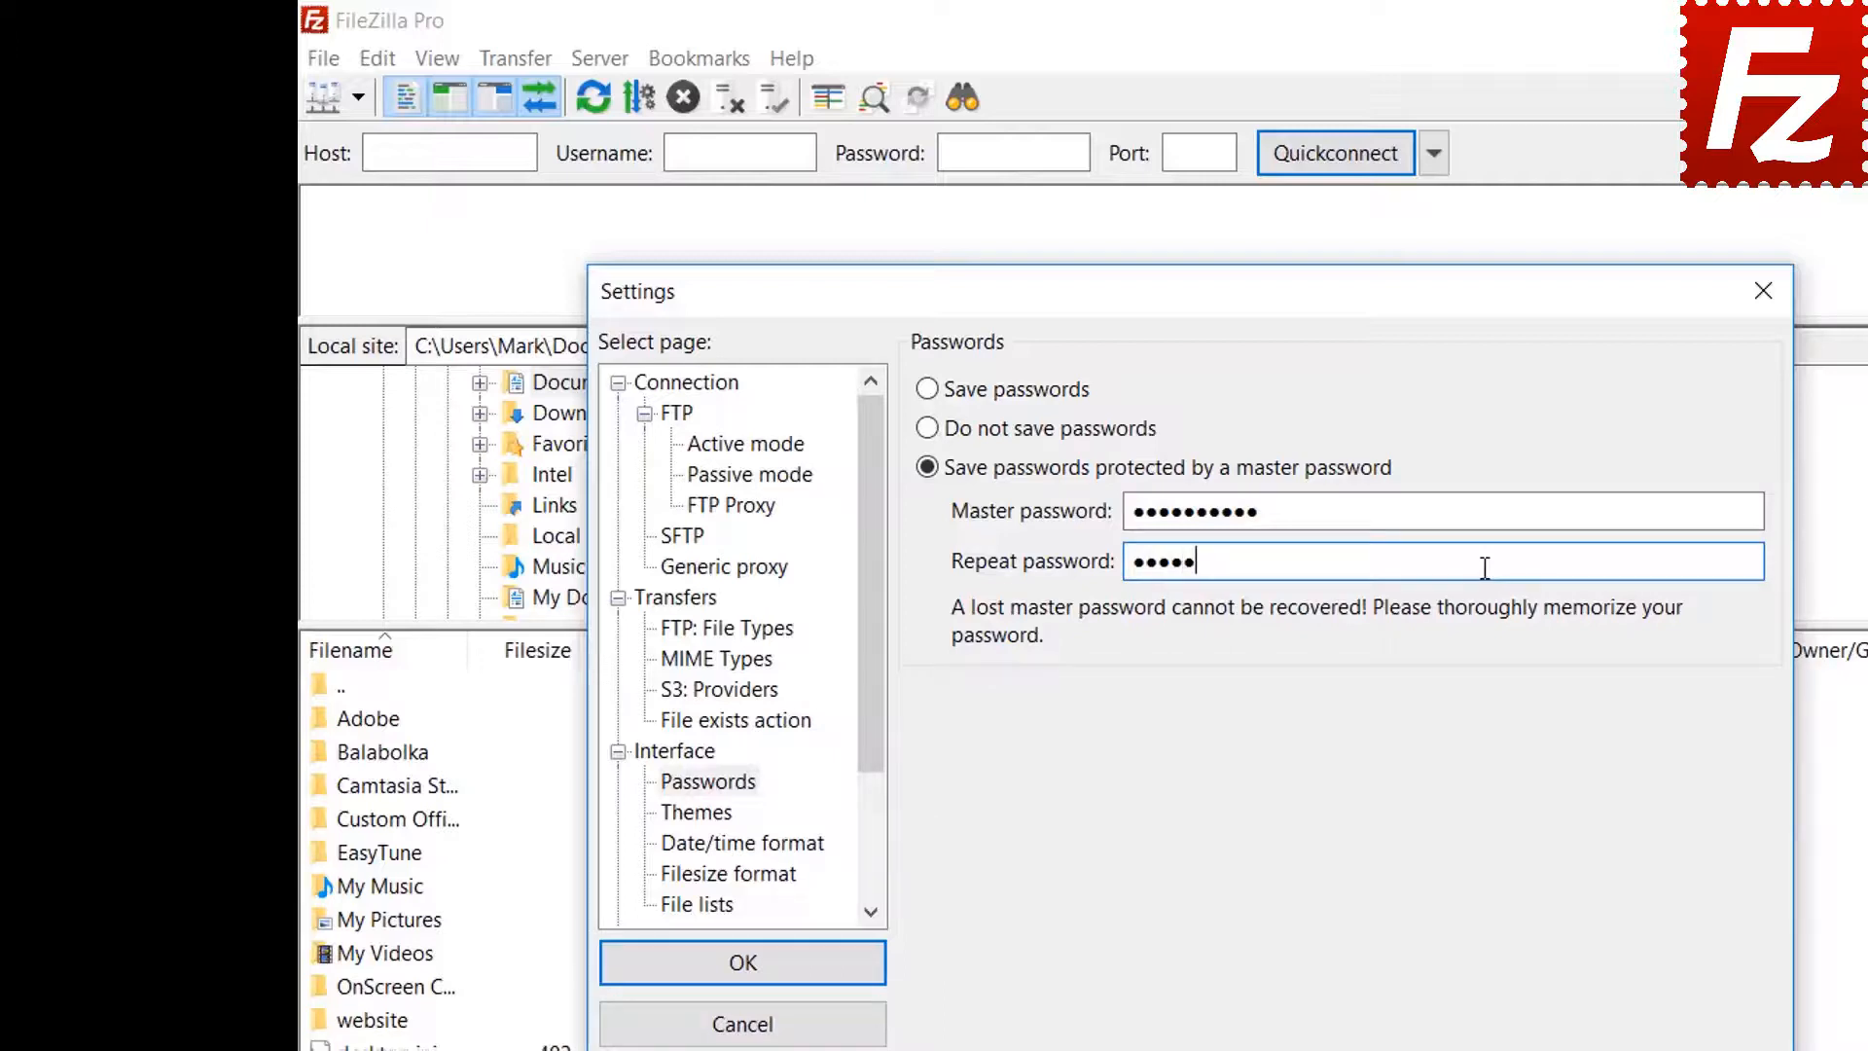
{"action": "type", "text": "67890"}
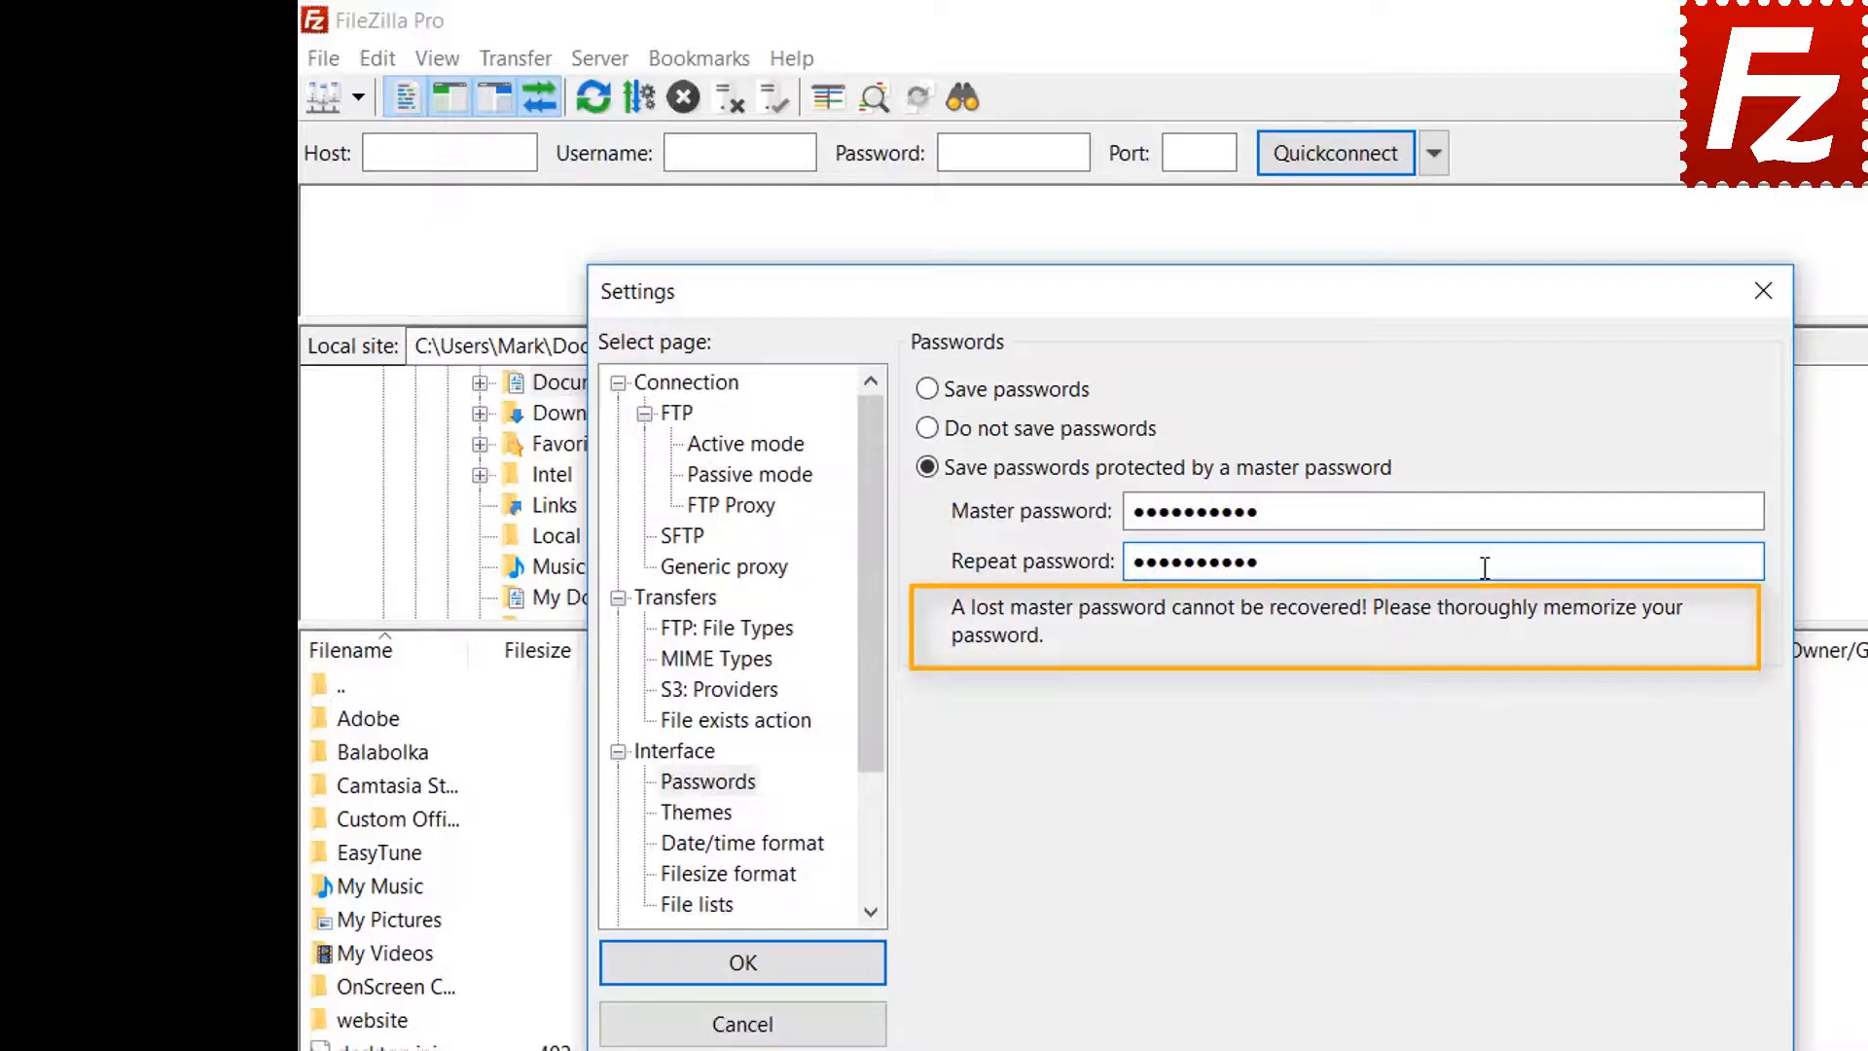
{"action": "left_click", "coordinate": [745, 969]}
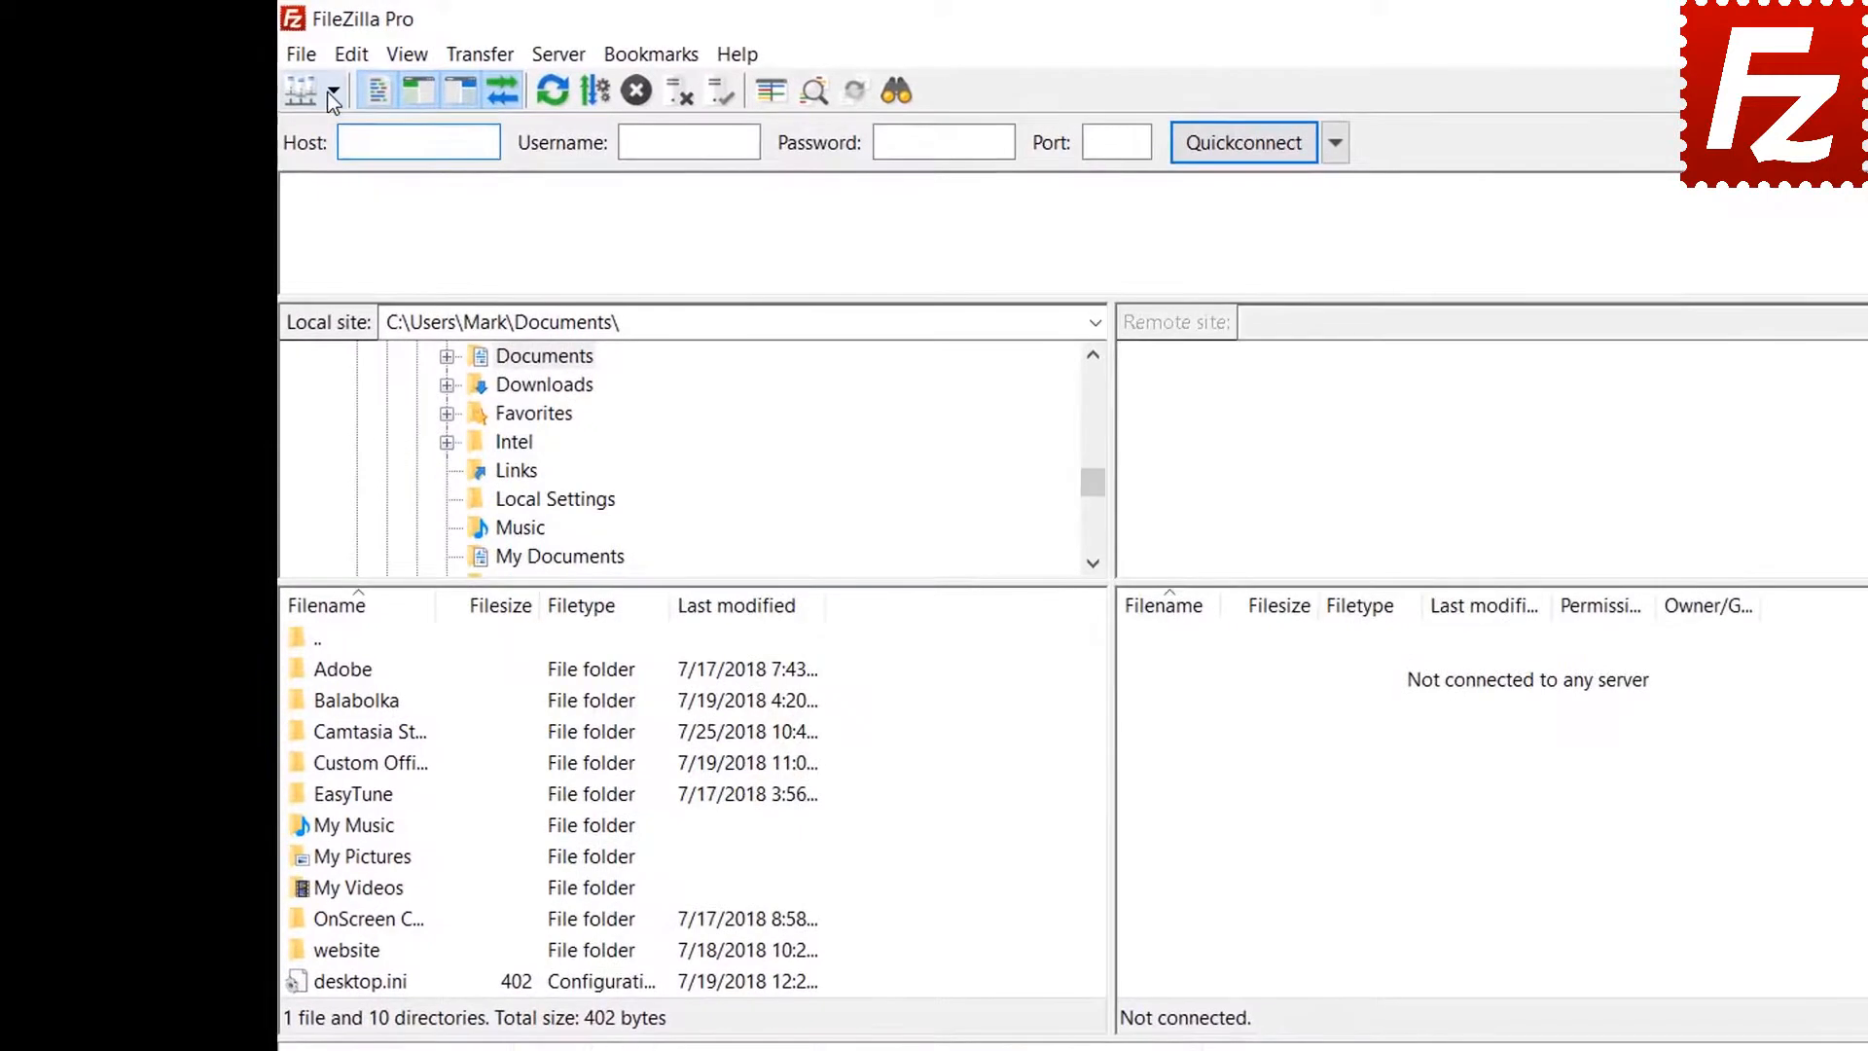
Connect to the saved FTP Tutorial site, unlocking it with the master password
{"action": "left_click", "coordinate": [292, 80]}
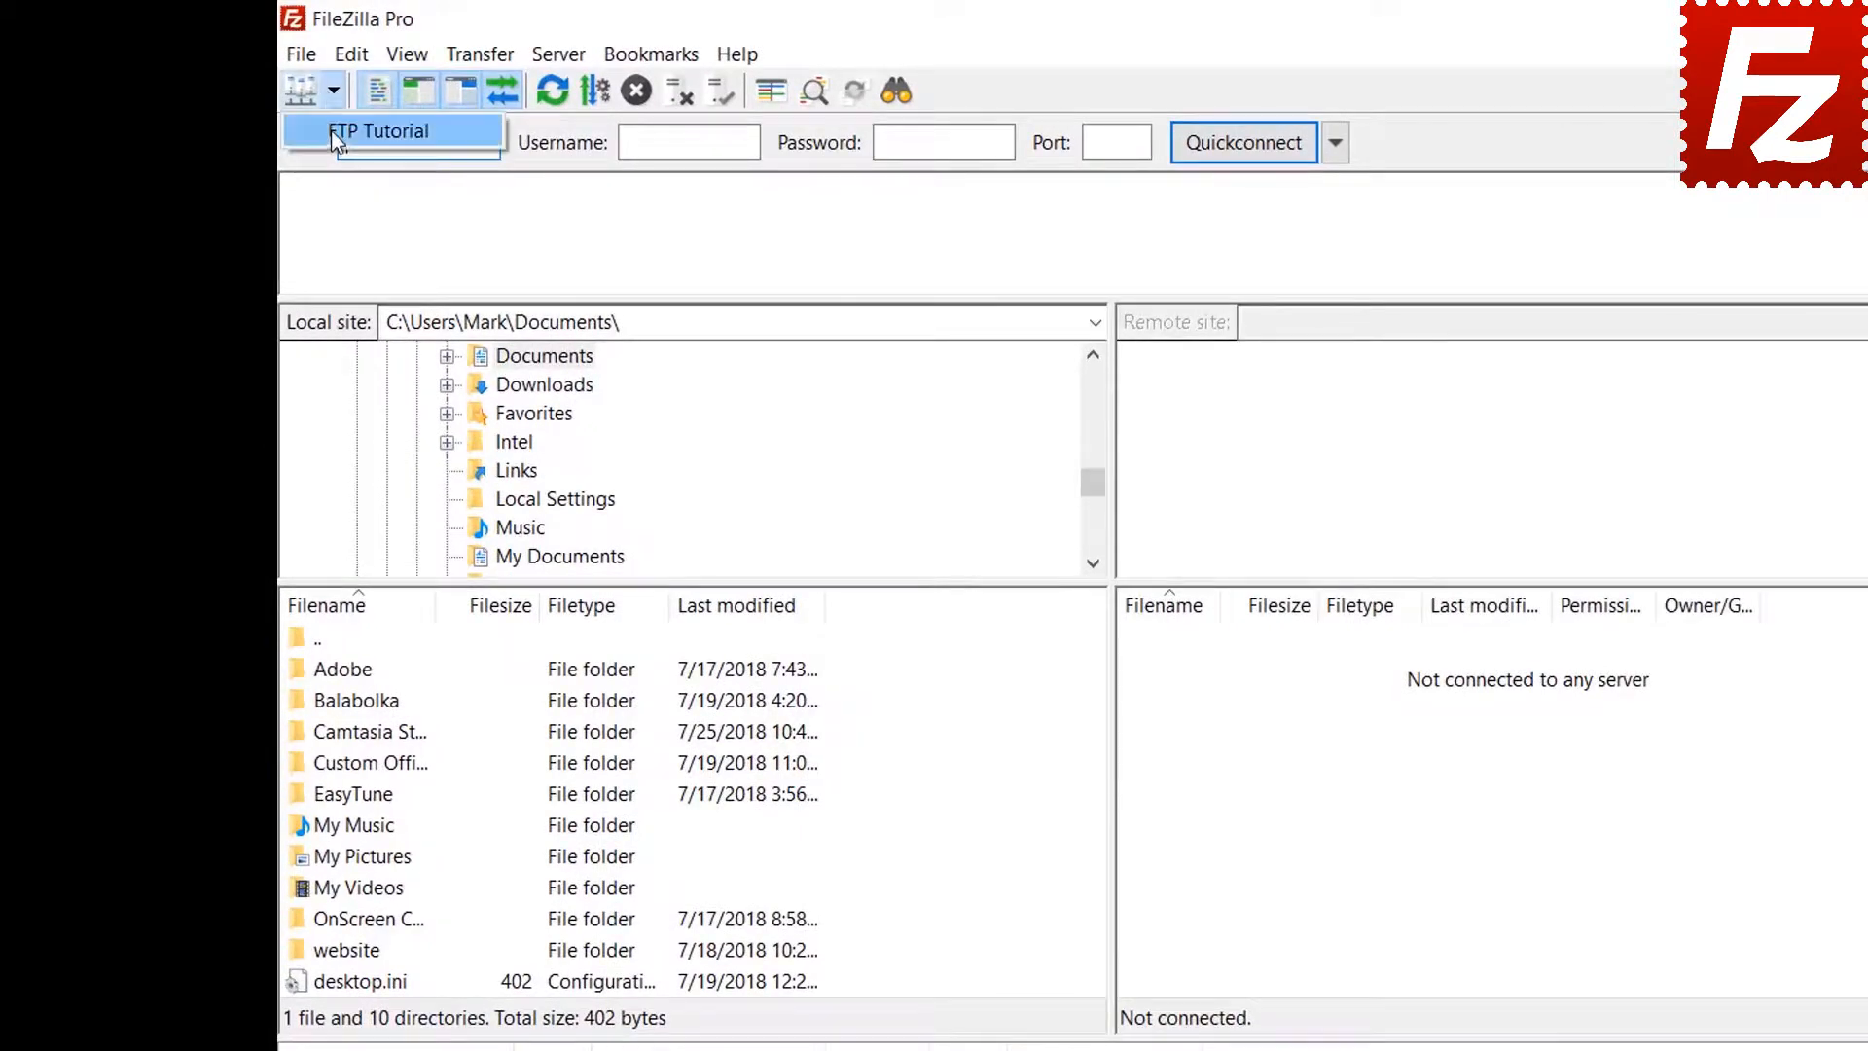
{"action": "left_click", "coordinate": [331, 132]}
{"action": "type", "text": "******"}
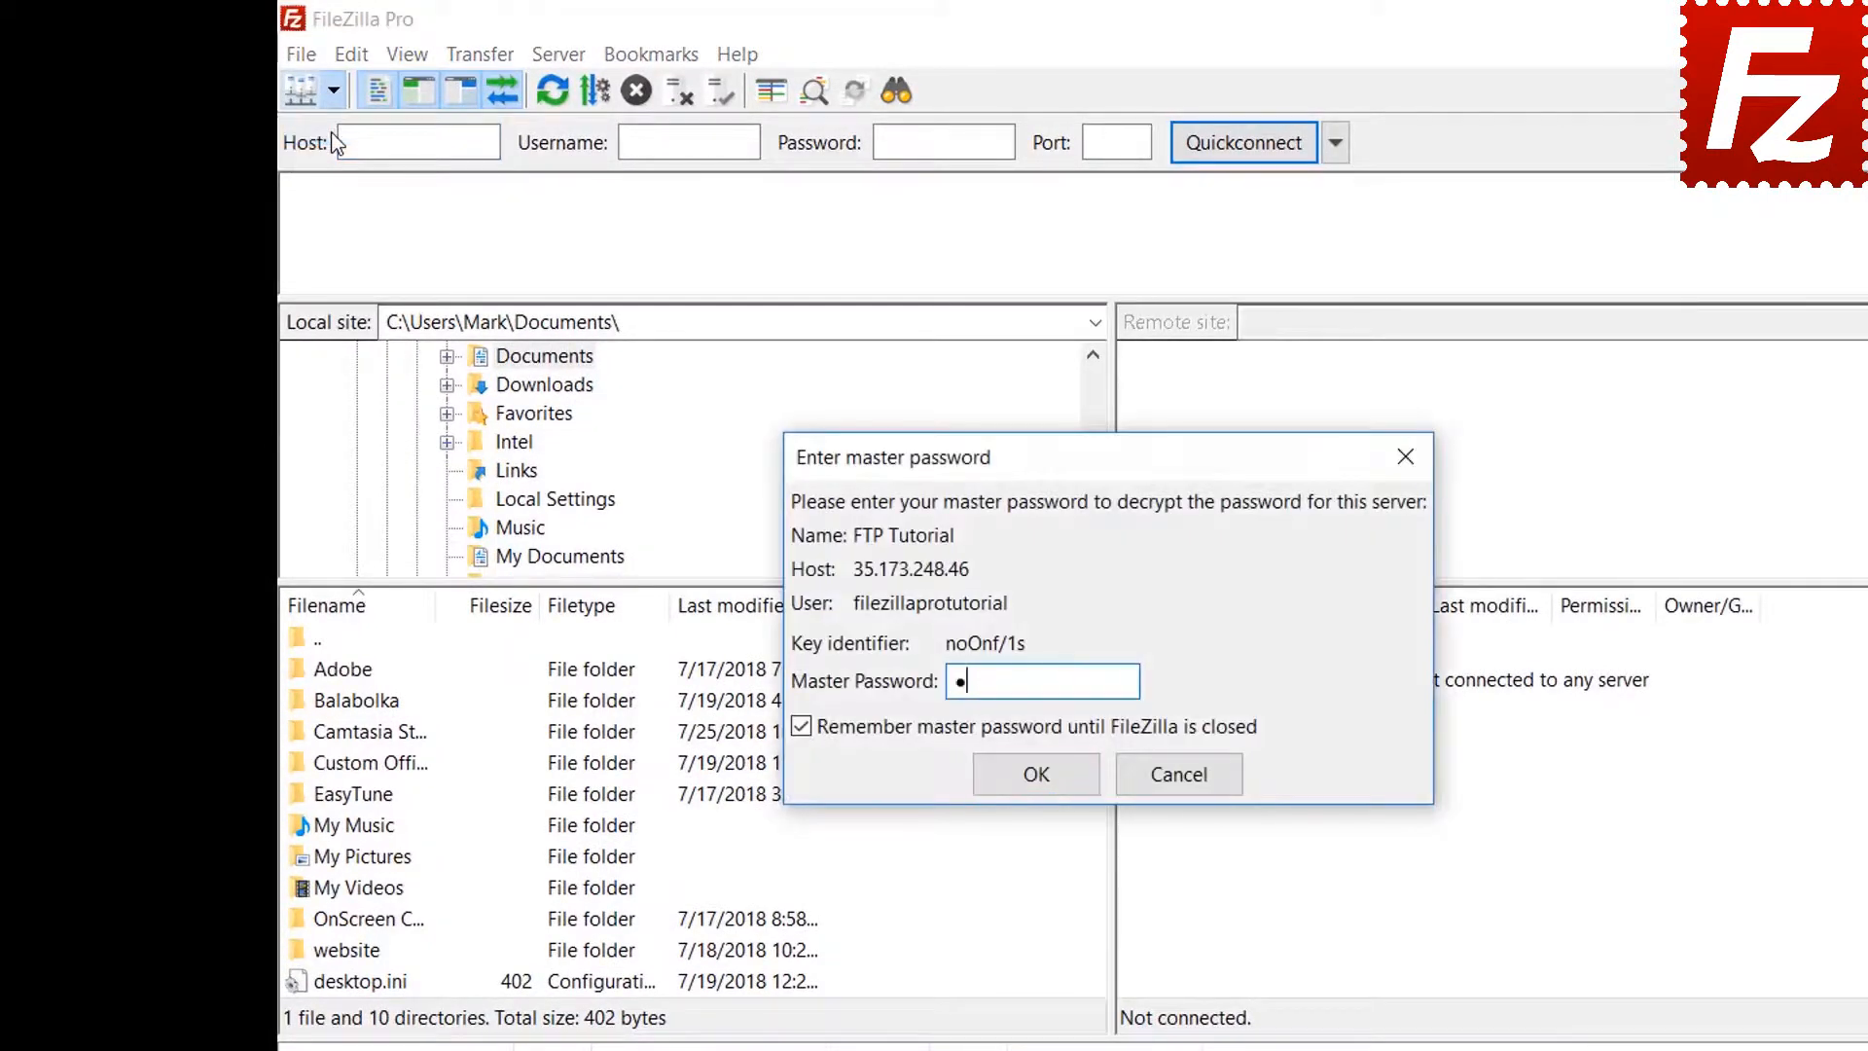
{"action": "type", "text": "*****"}
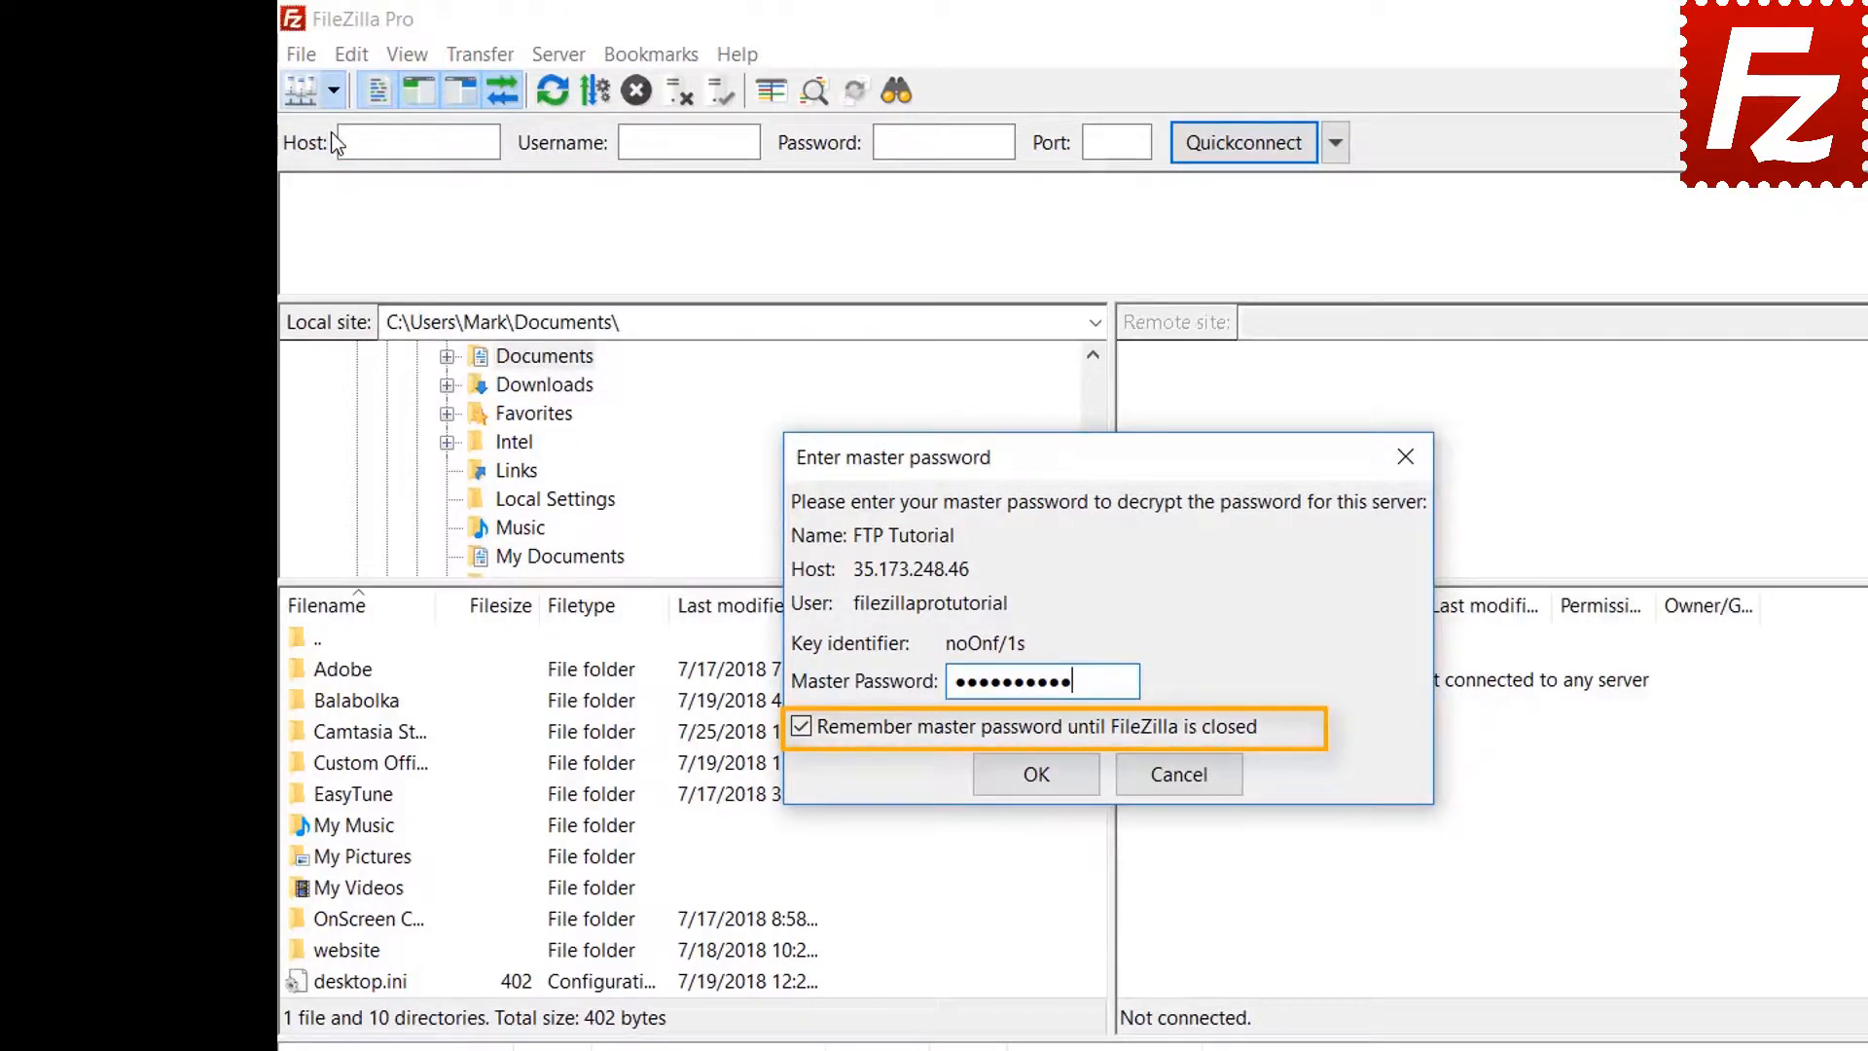
{"action": "left_click", "coordinate": [1034, 775]}
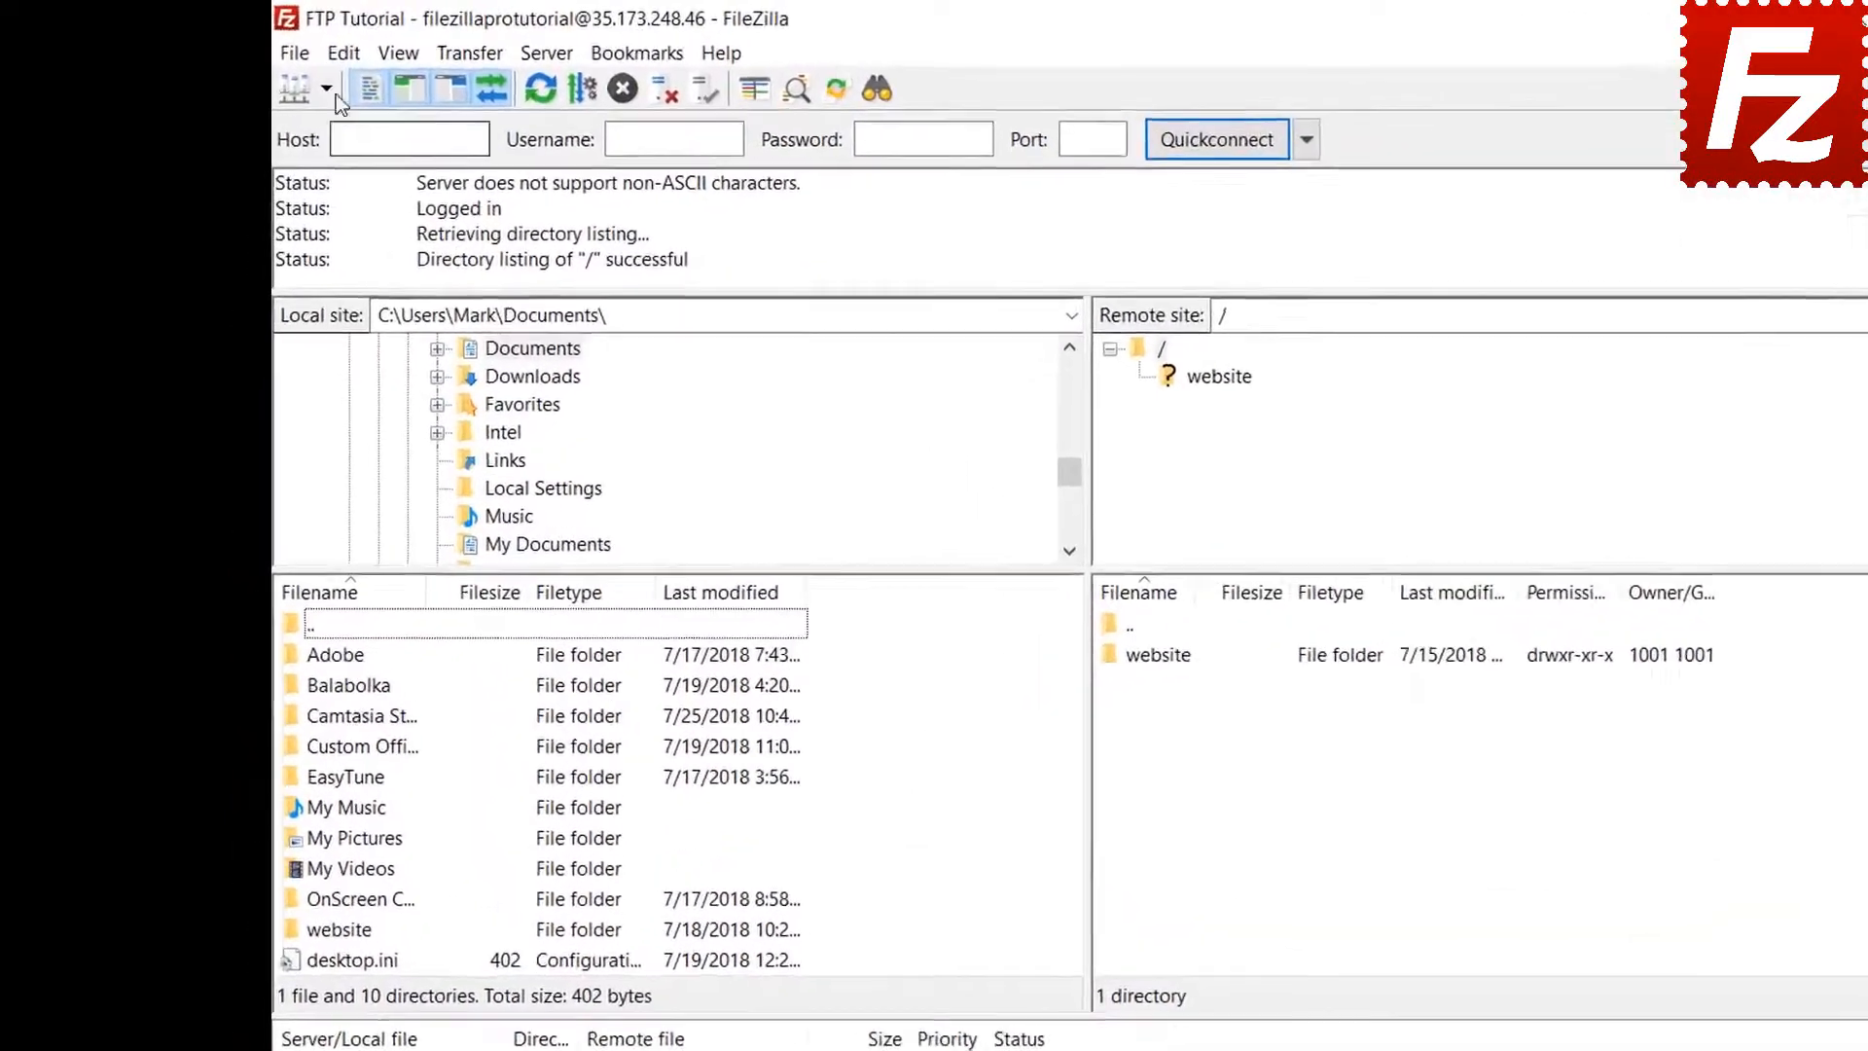
{"action": "left_click", "coordinate": [293, 46]}
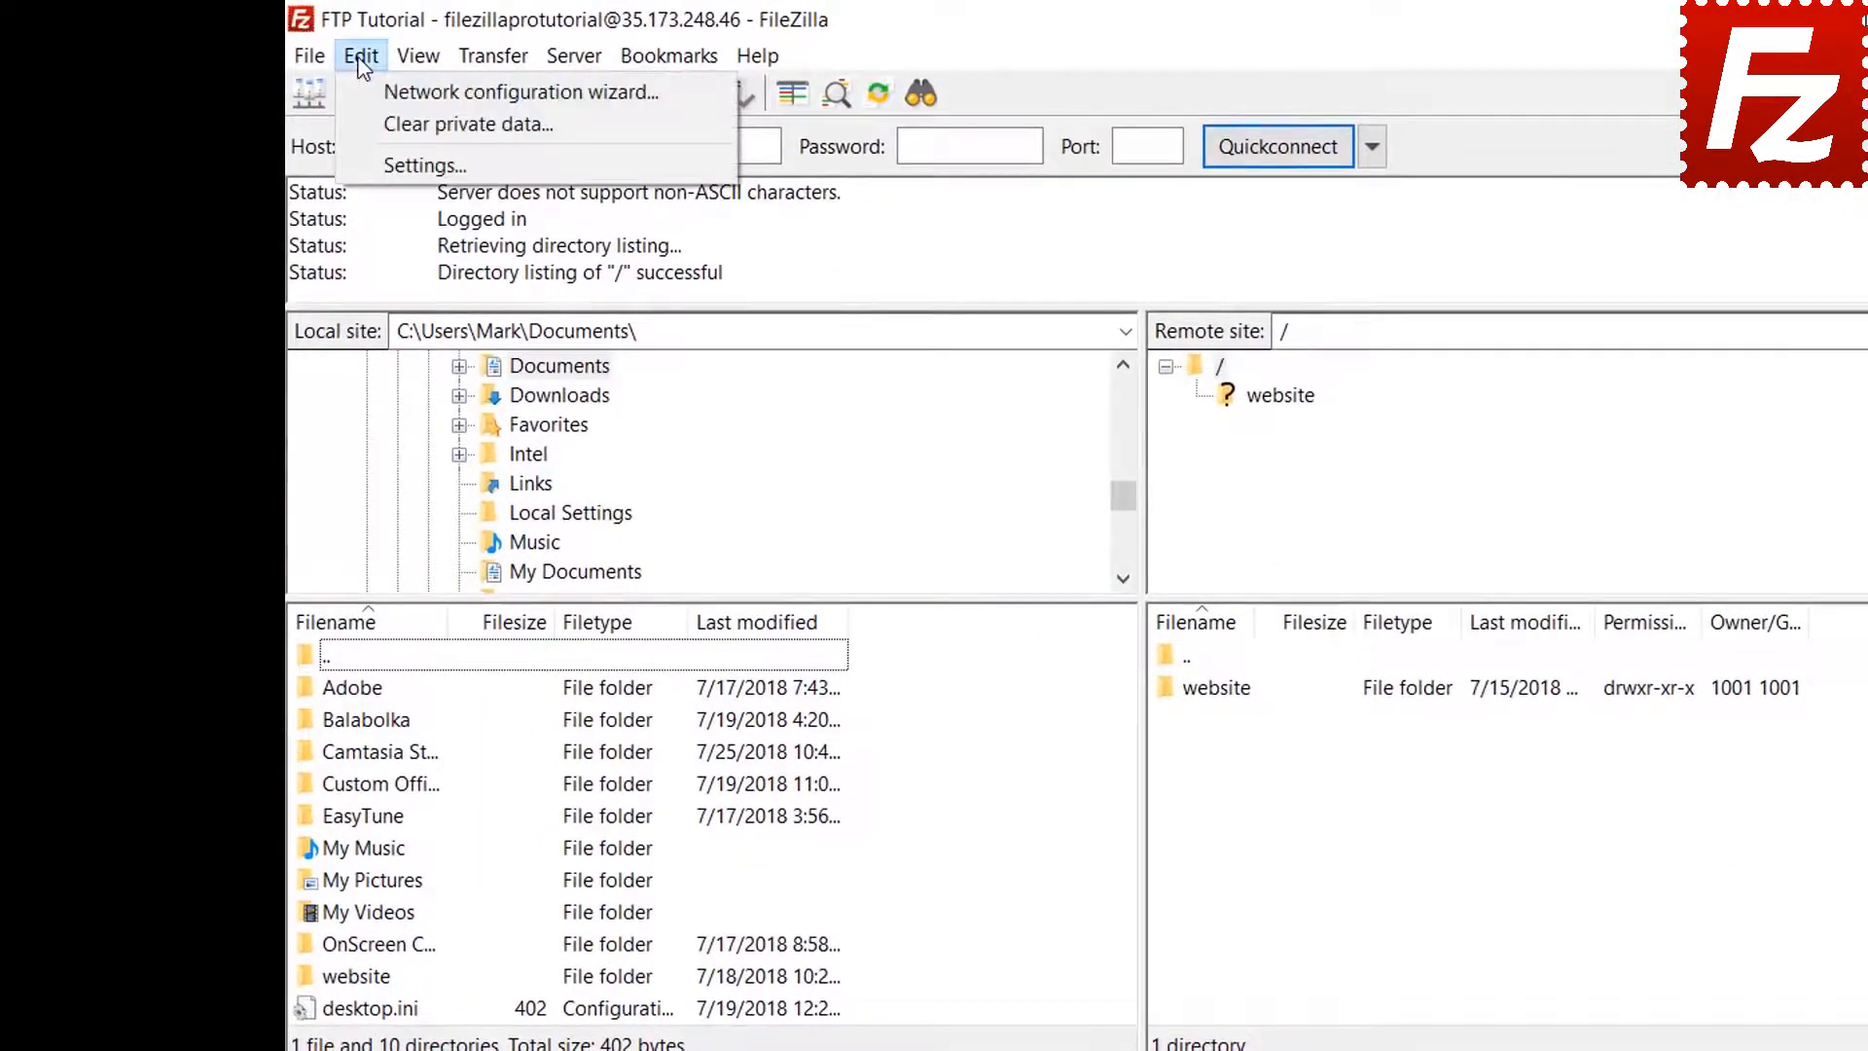
{"action": "left_click", "coordinate": [371, 162]}
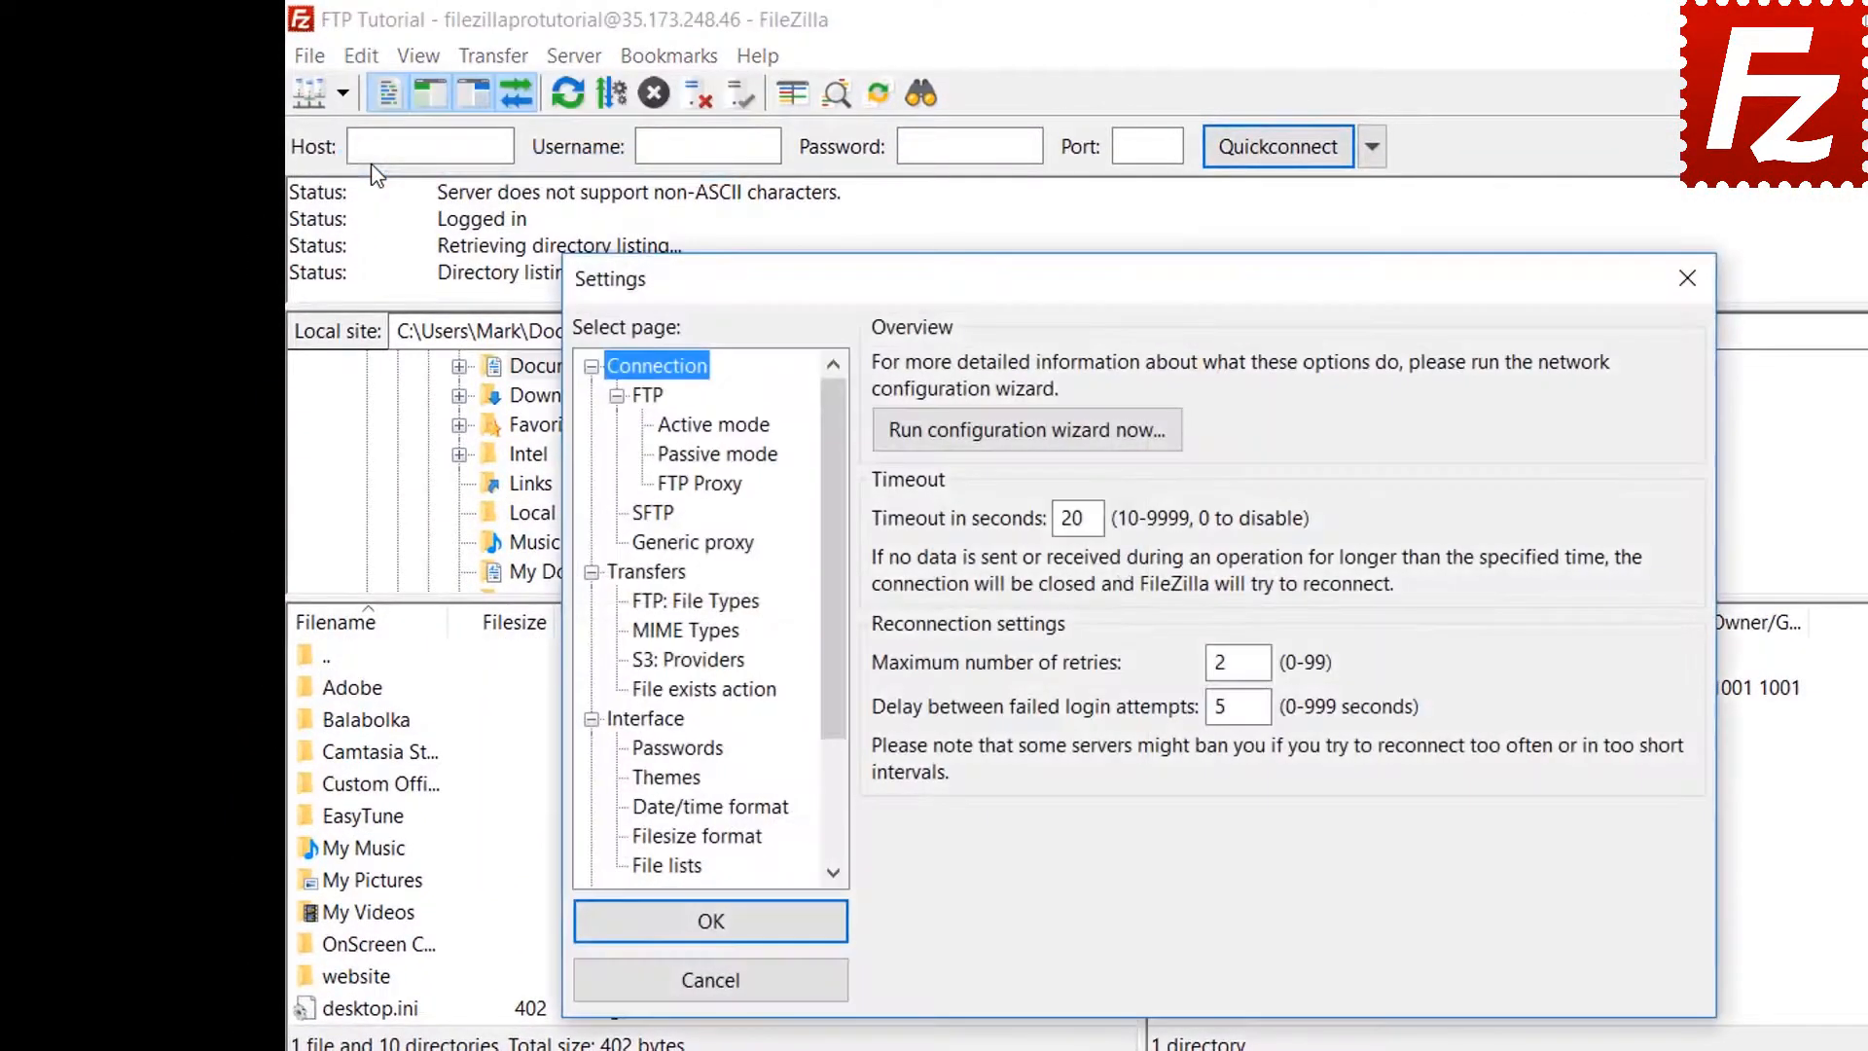
{"action": "left_click", "coordinate": [674, 750]}
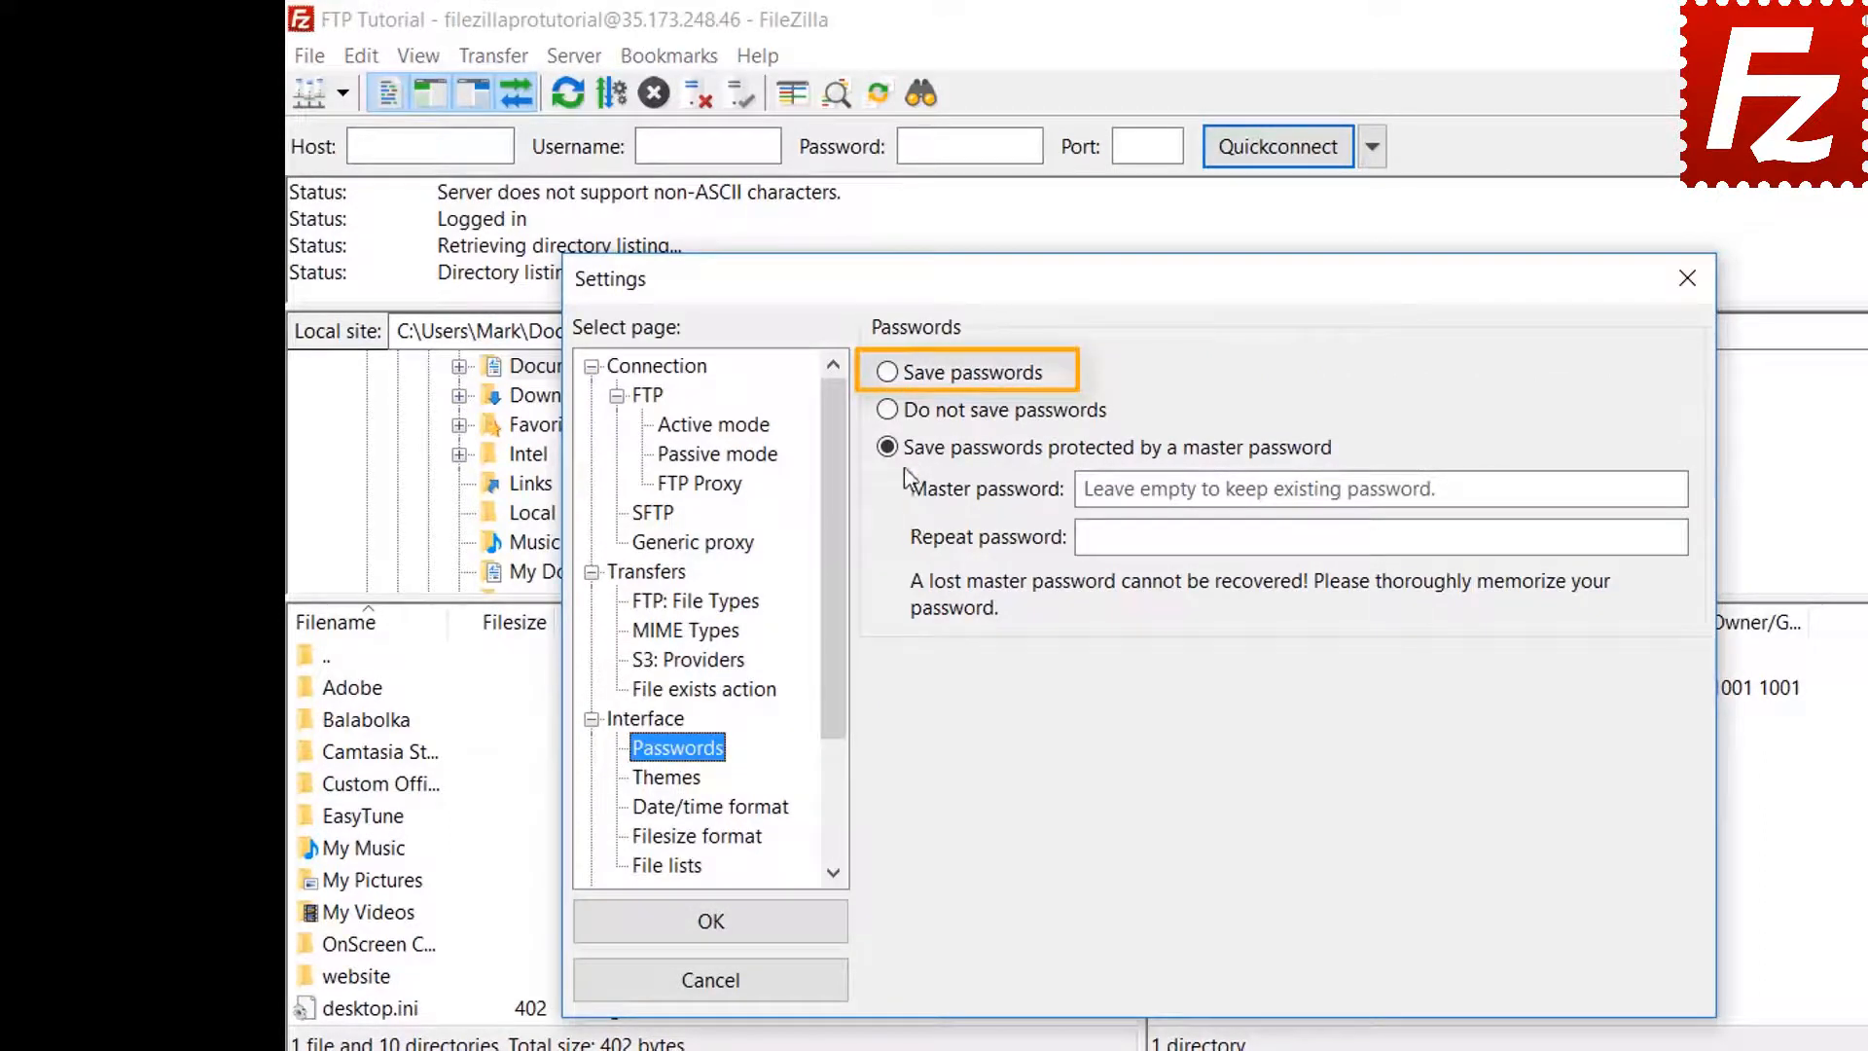
{"action": "left_click", "coordinate": [891, 380]}
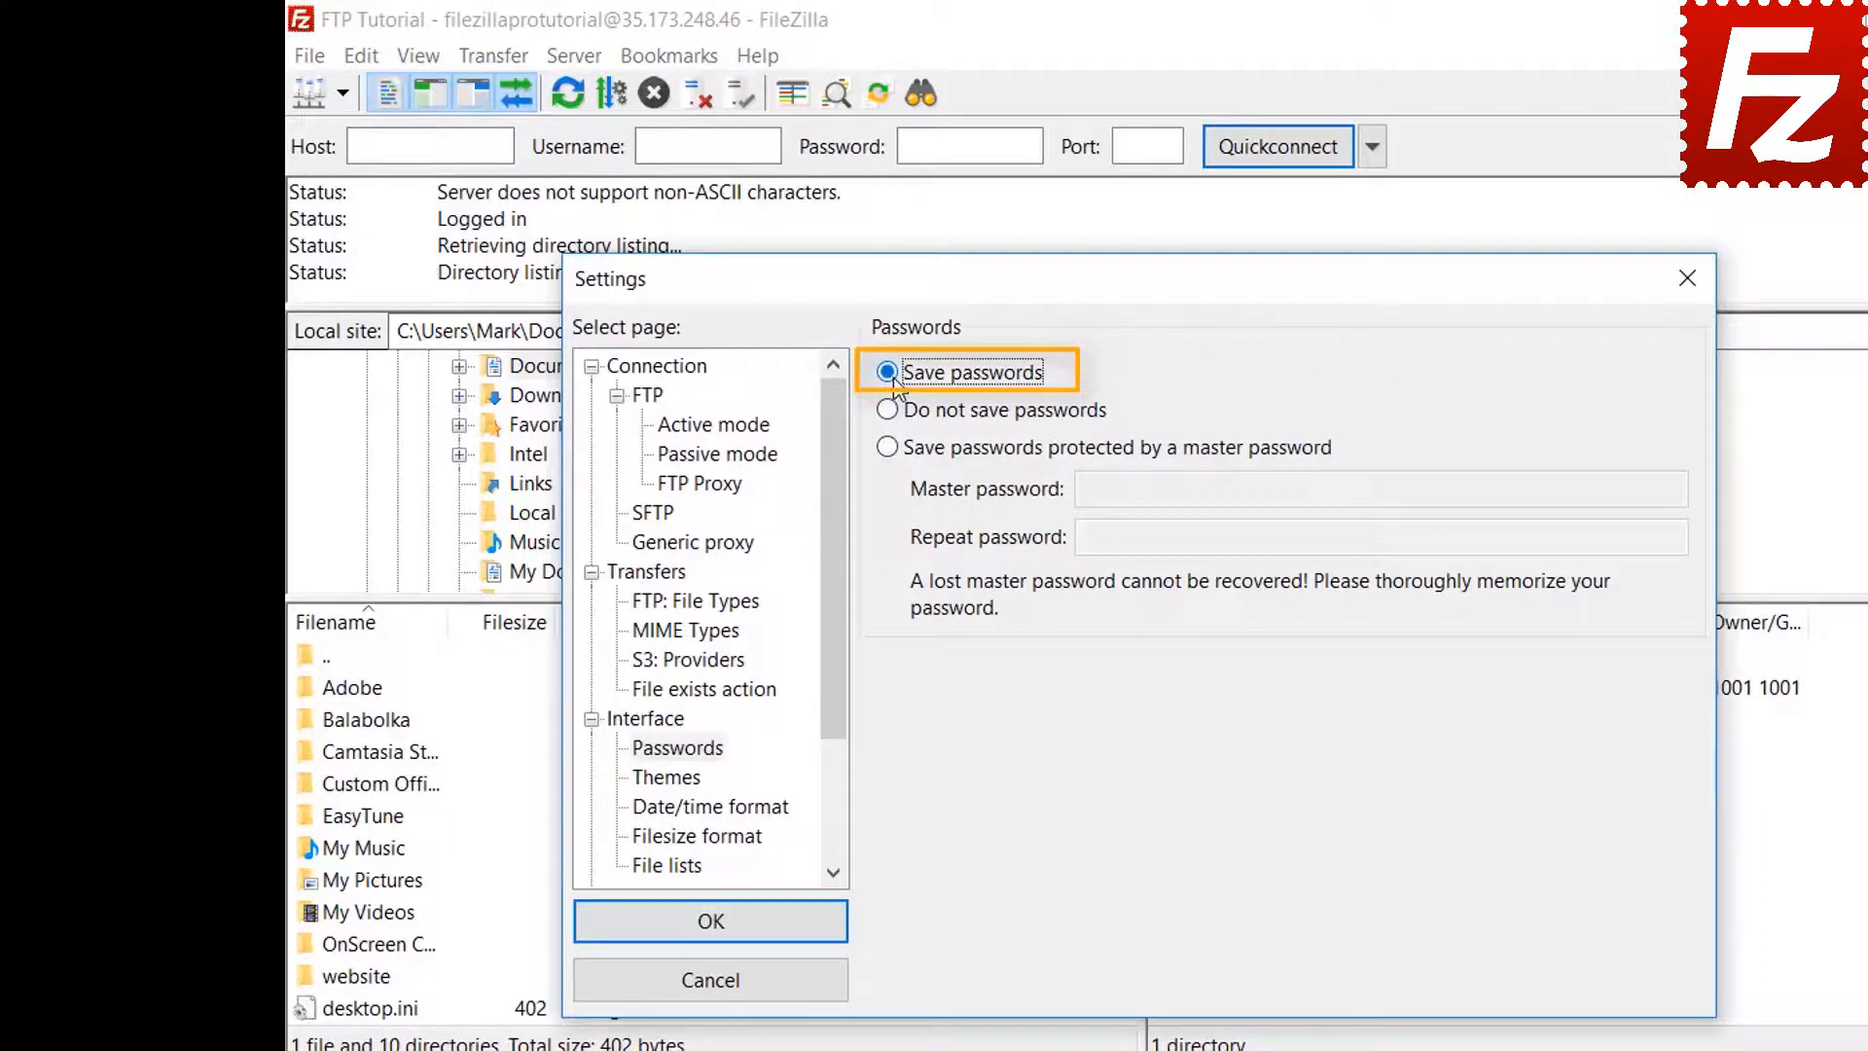
{"action": "left_click", "coordinate": [732, 937]}
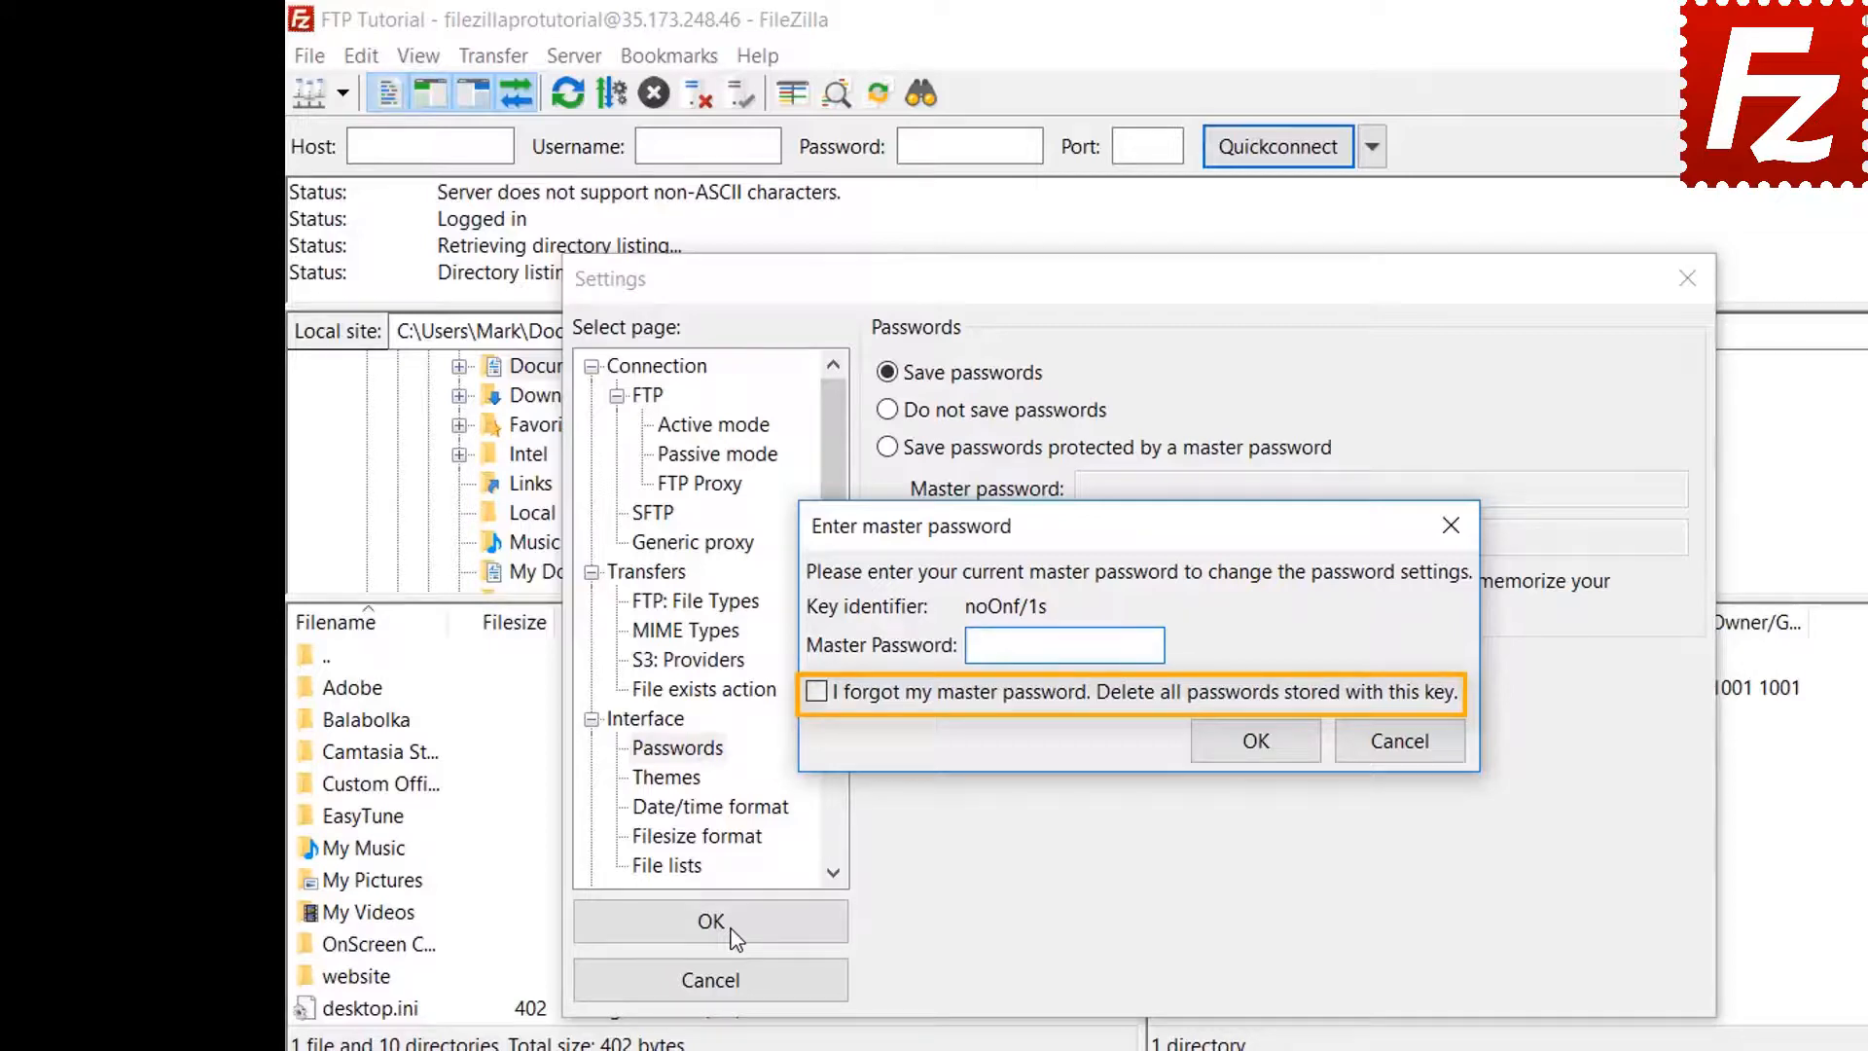
{"action": "left_click", "coordinate": [1401, 741]}
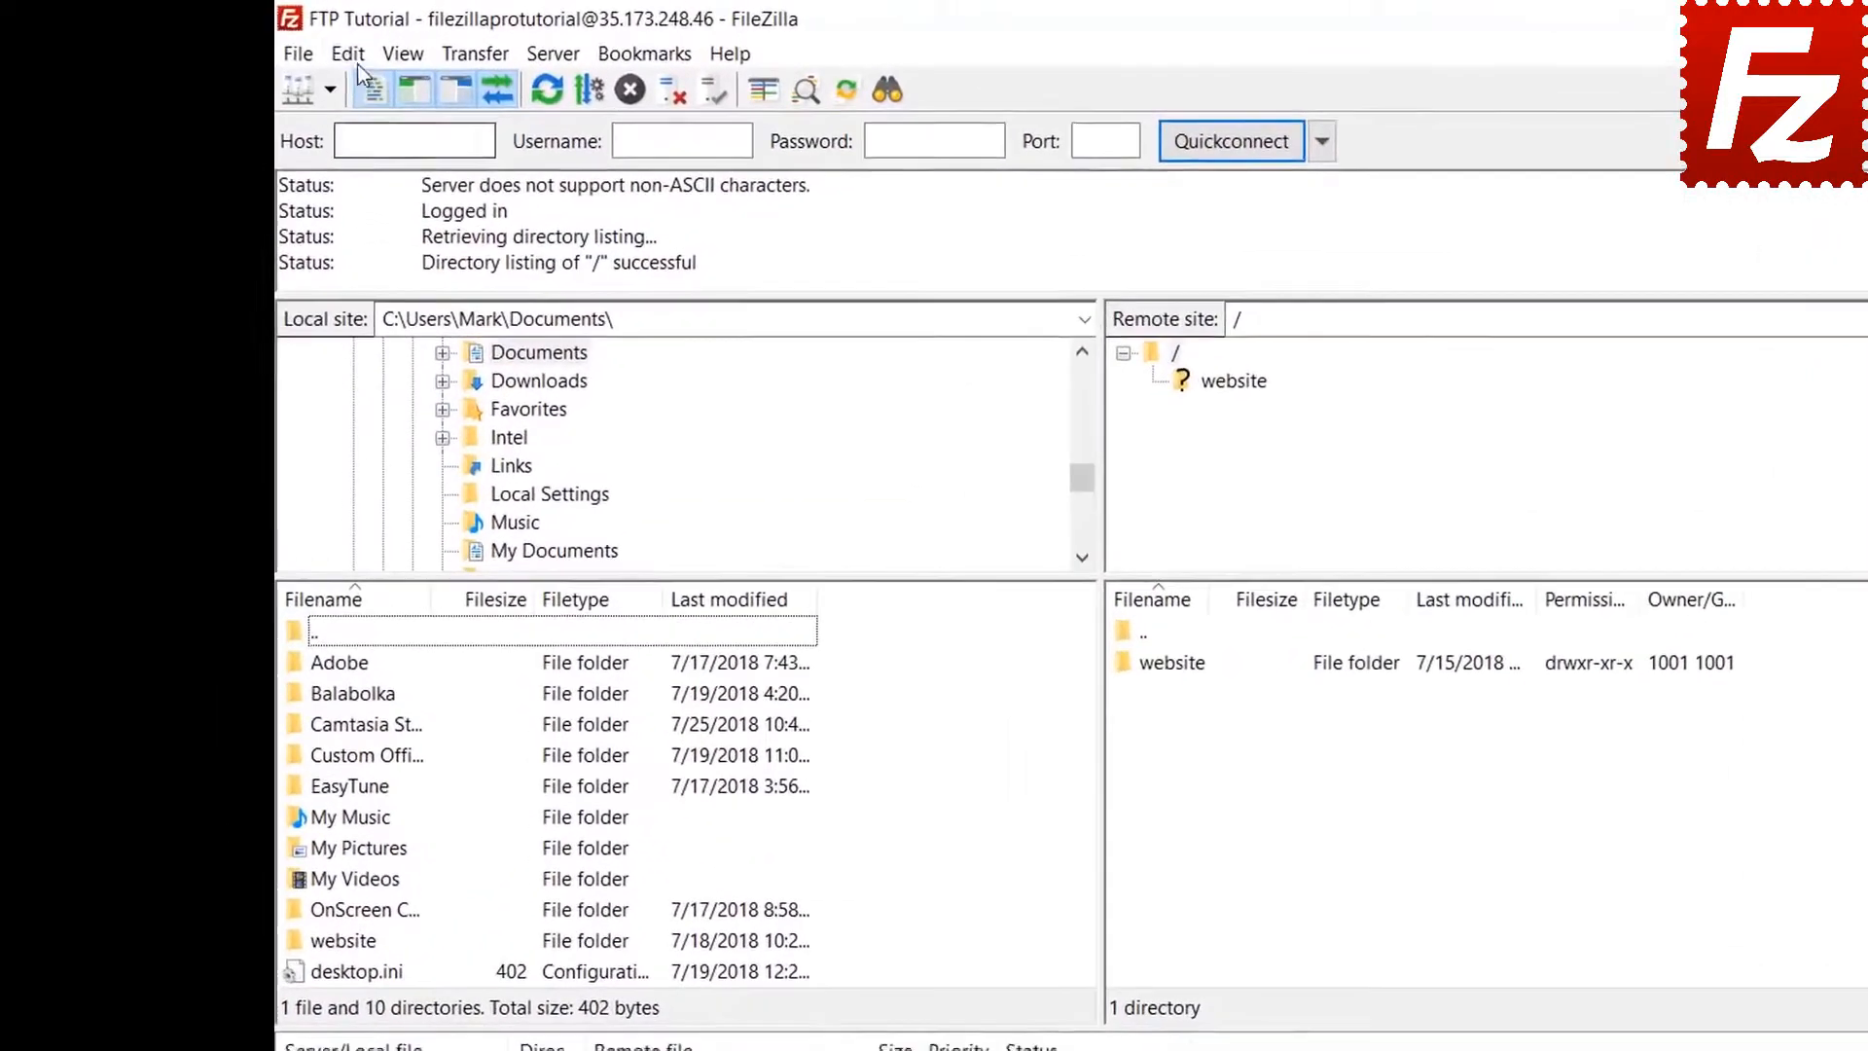
Clear the quickconnect history and reconnect information via Edit > Clear private data
{"action": "left_click", "coordinate": [344, 55]}
{"action": "left_click", "coordinate": [360, 119]}
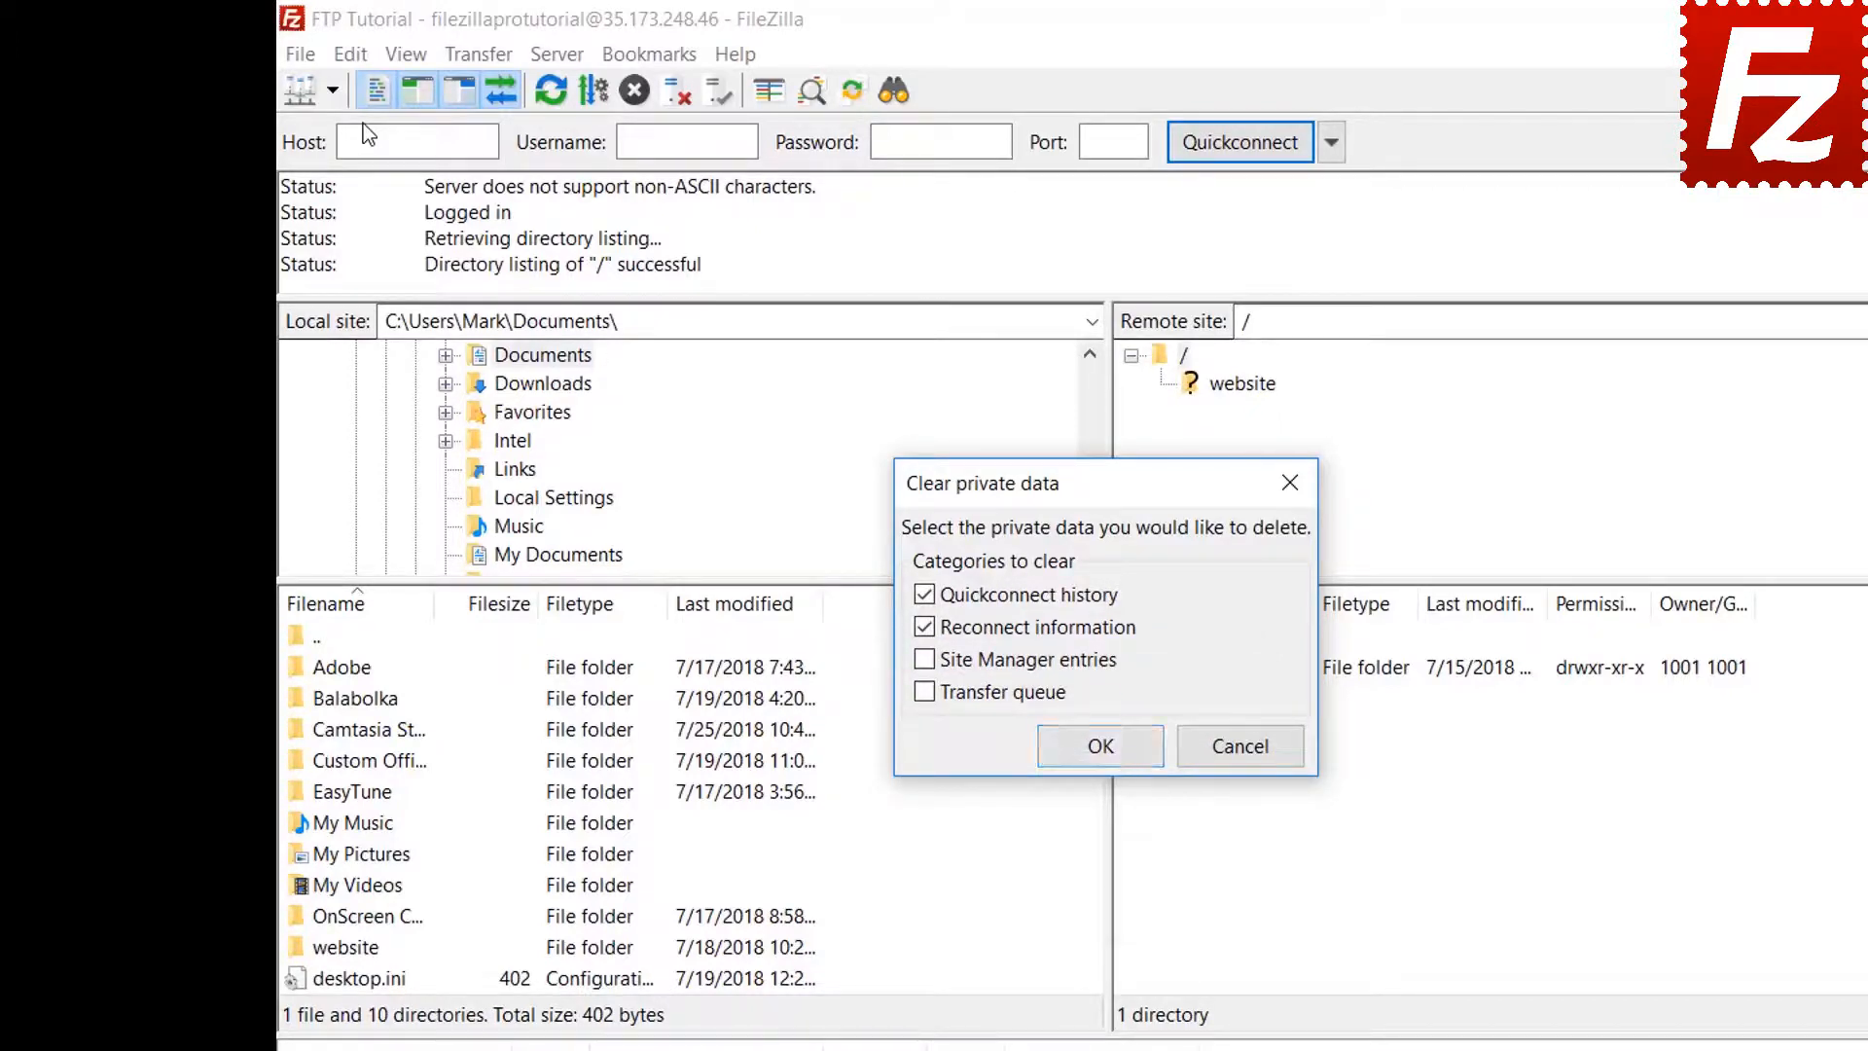
{"action": "left_click", "coordinate": [1100, 746]}
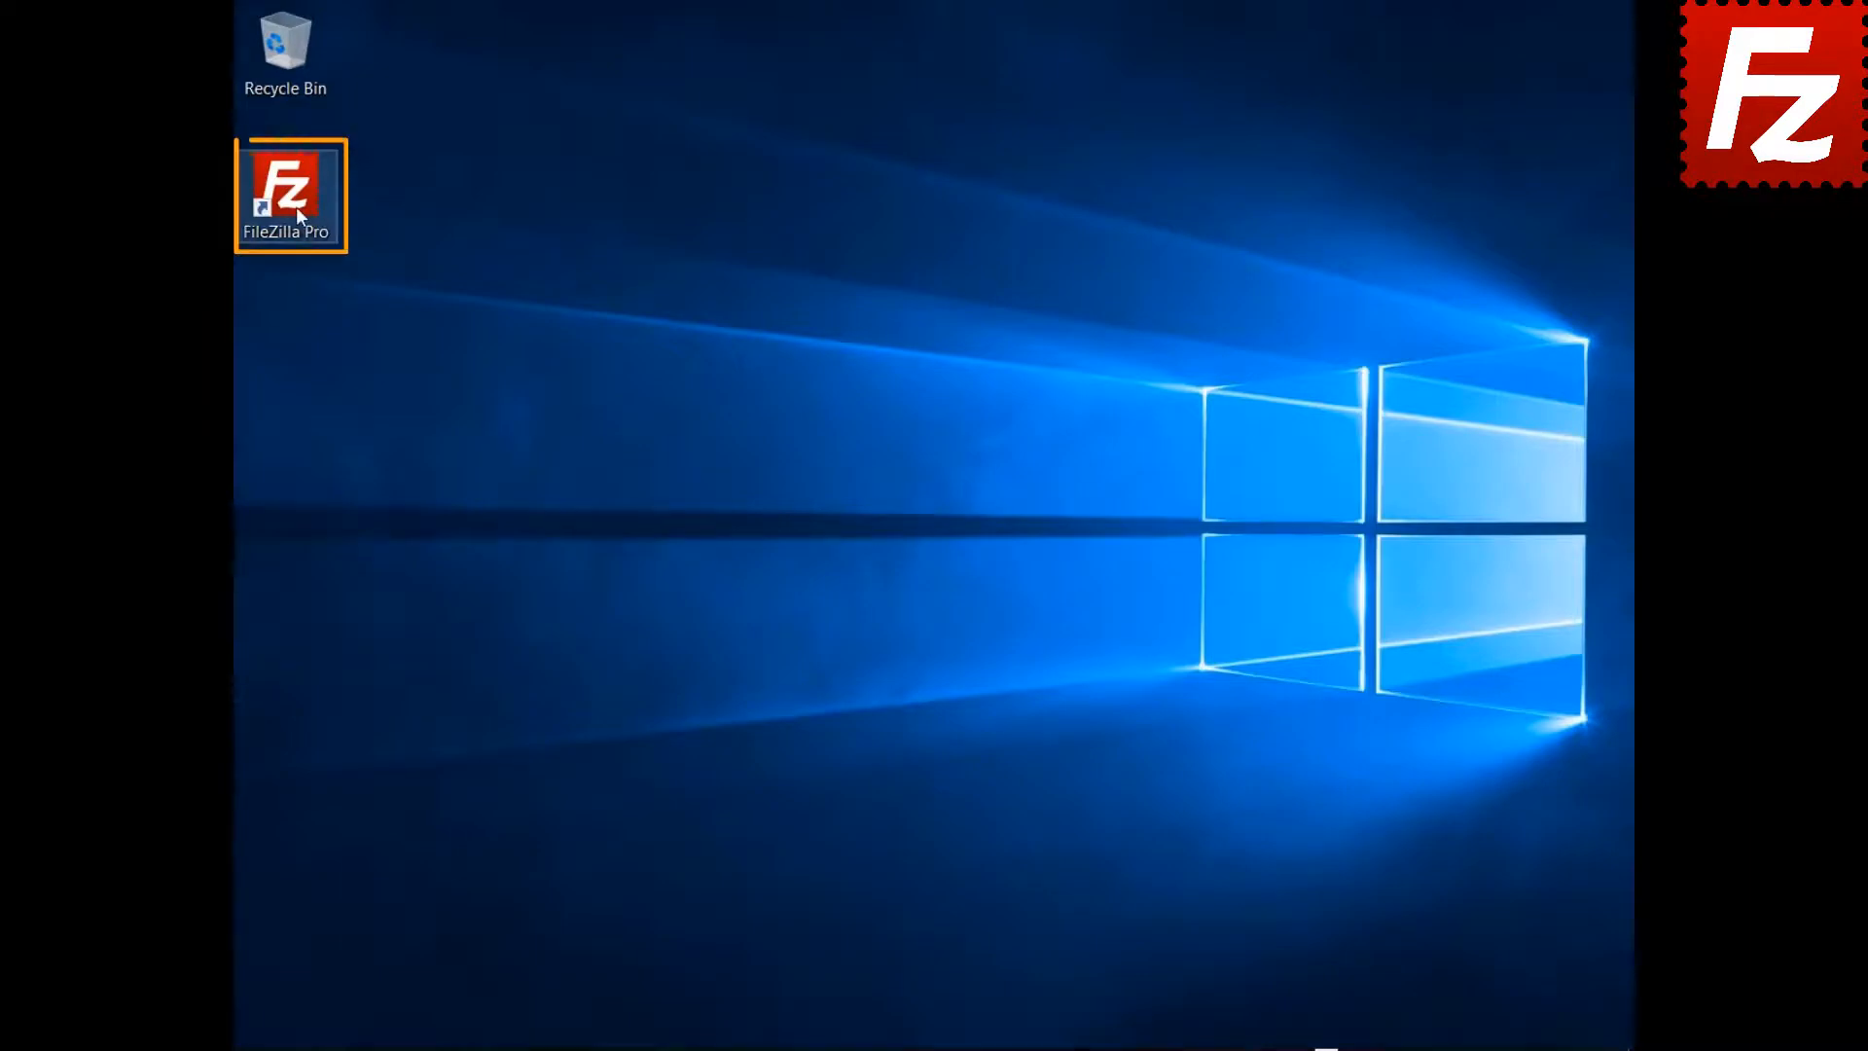
Relaunch FileZilla Pro, reconnect to FTP Tutorial, and open the remote file search at '/'
{"action": "double_click", "coordinate": [296, 207]}
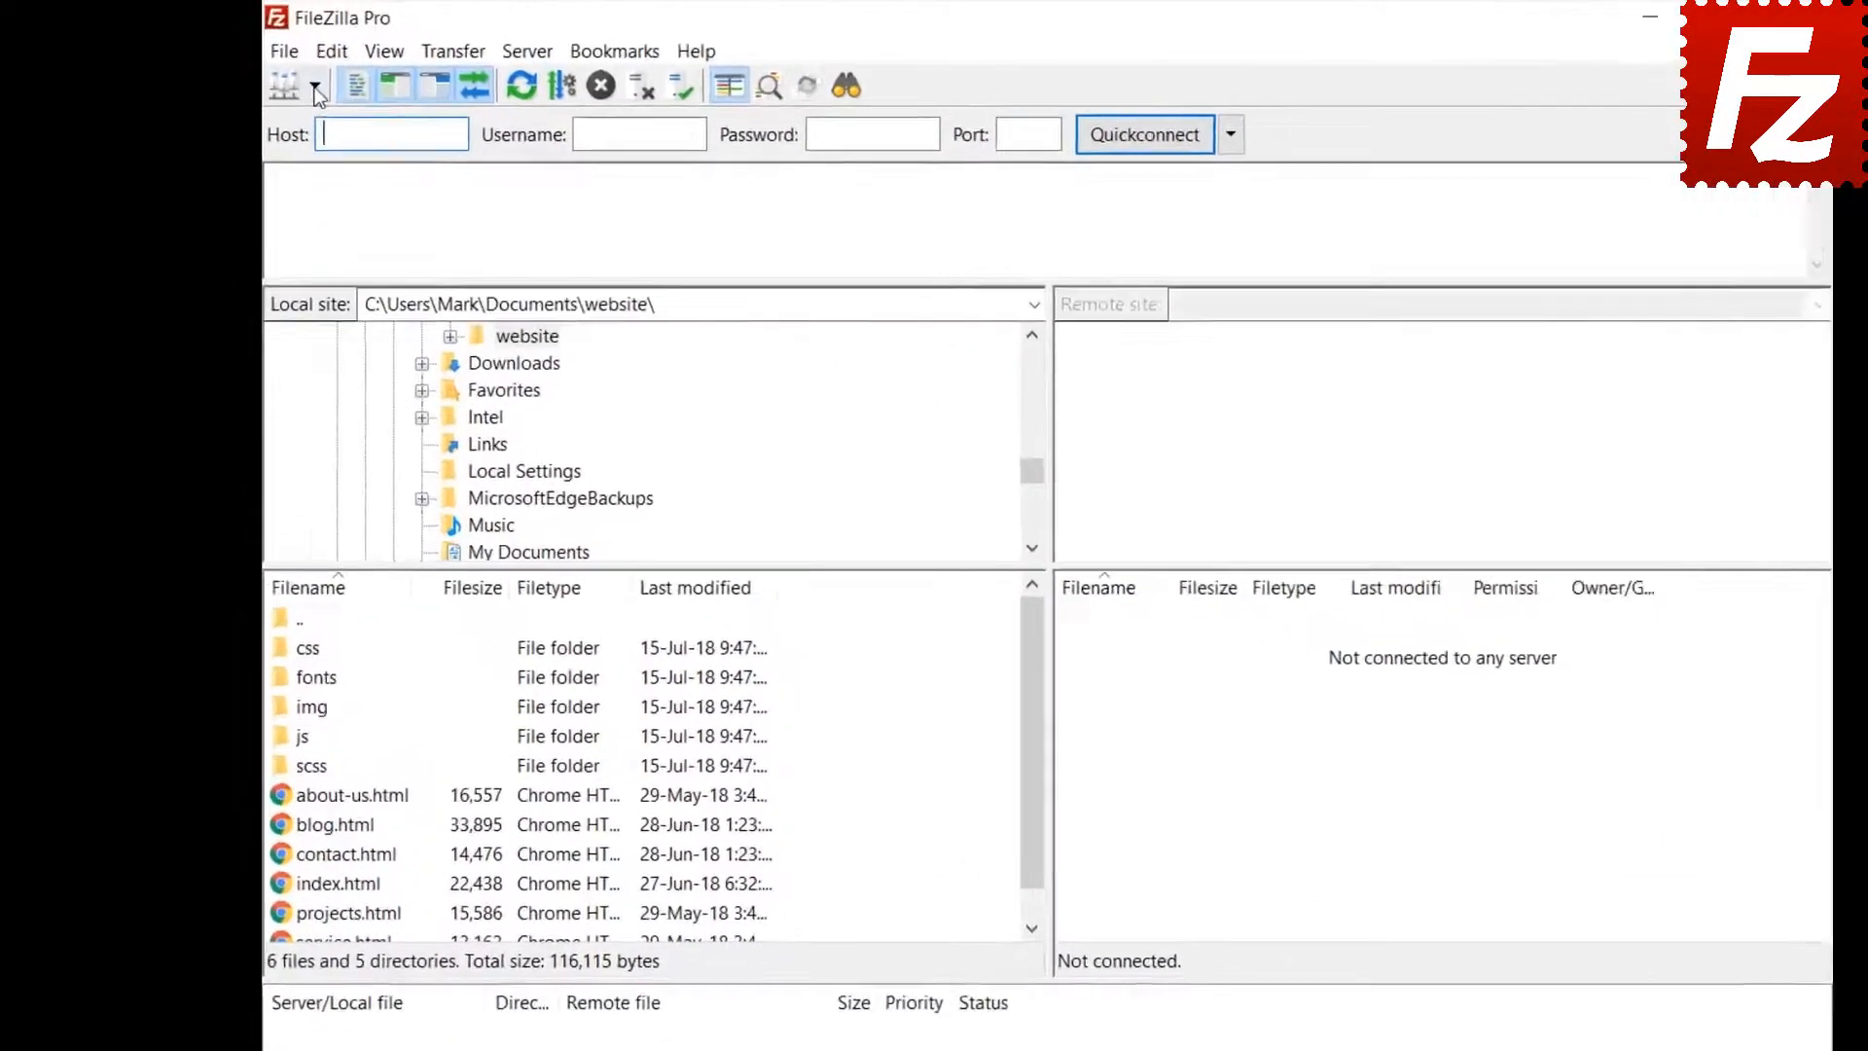
{"action": "left_click", "coordinate": [316, 90]}
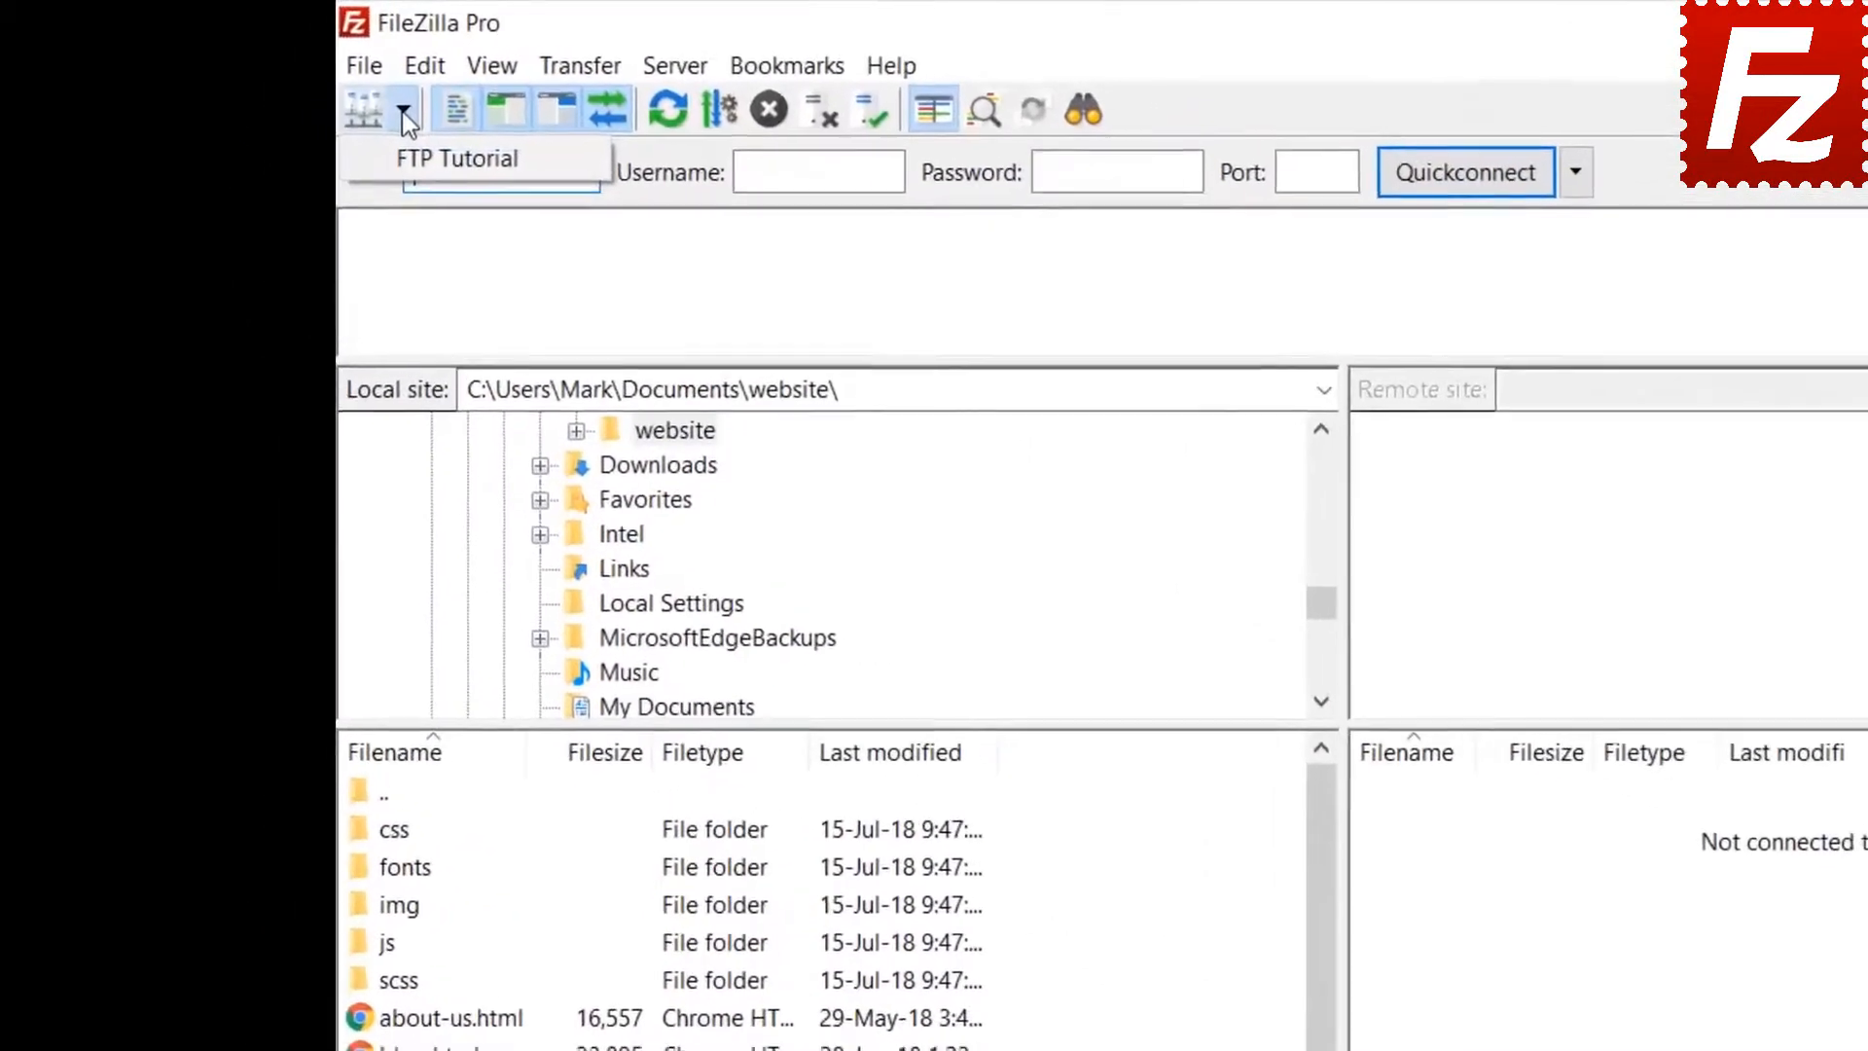
{"action": "left_click", "coordinate": [358, 123]}
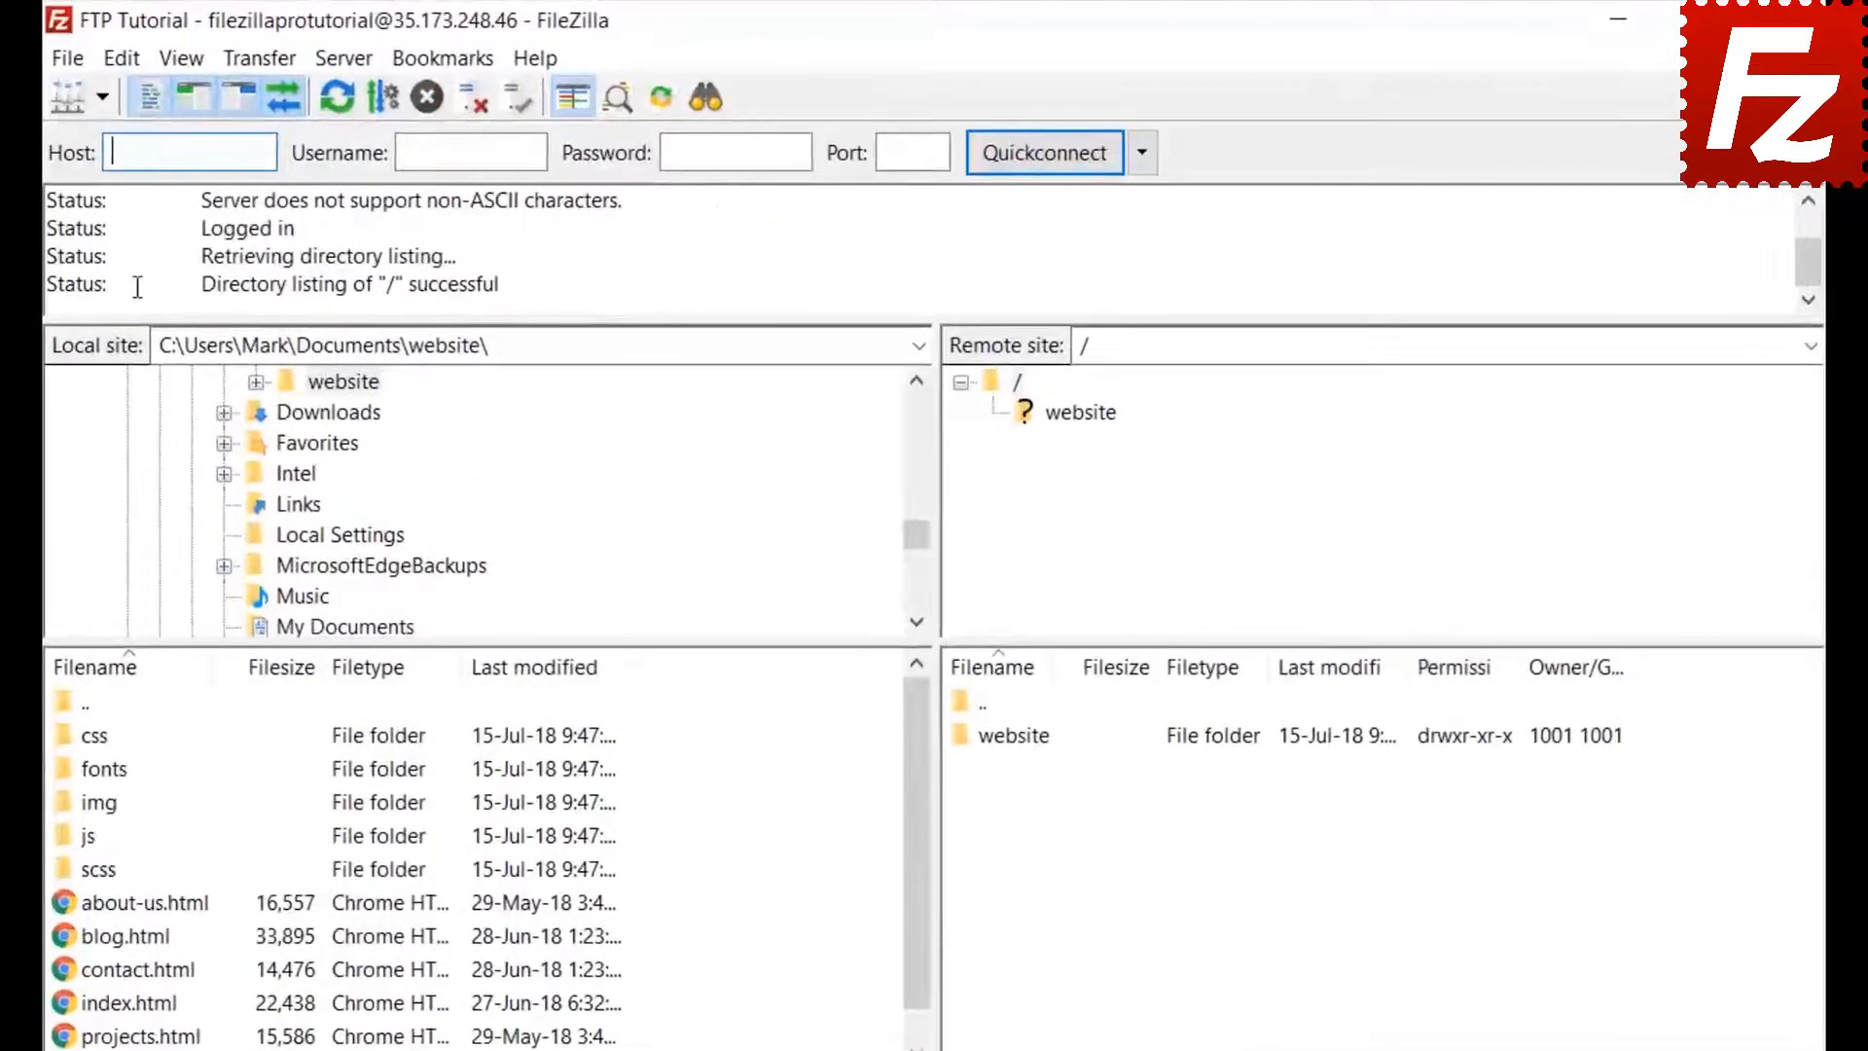
{"action": "left_click", "coordinate": [705, 96]}
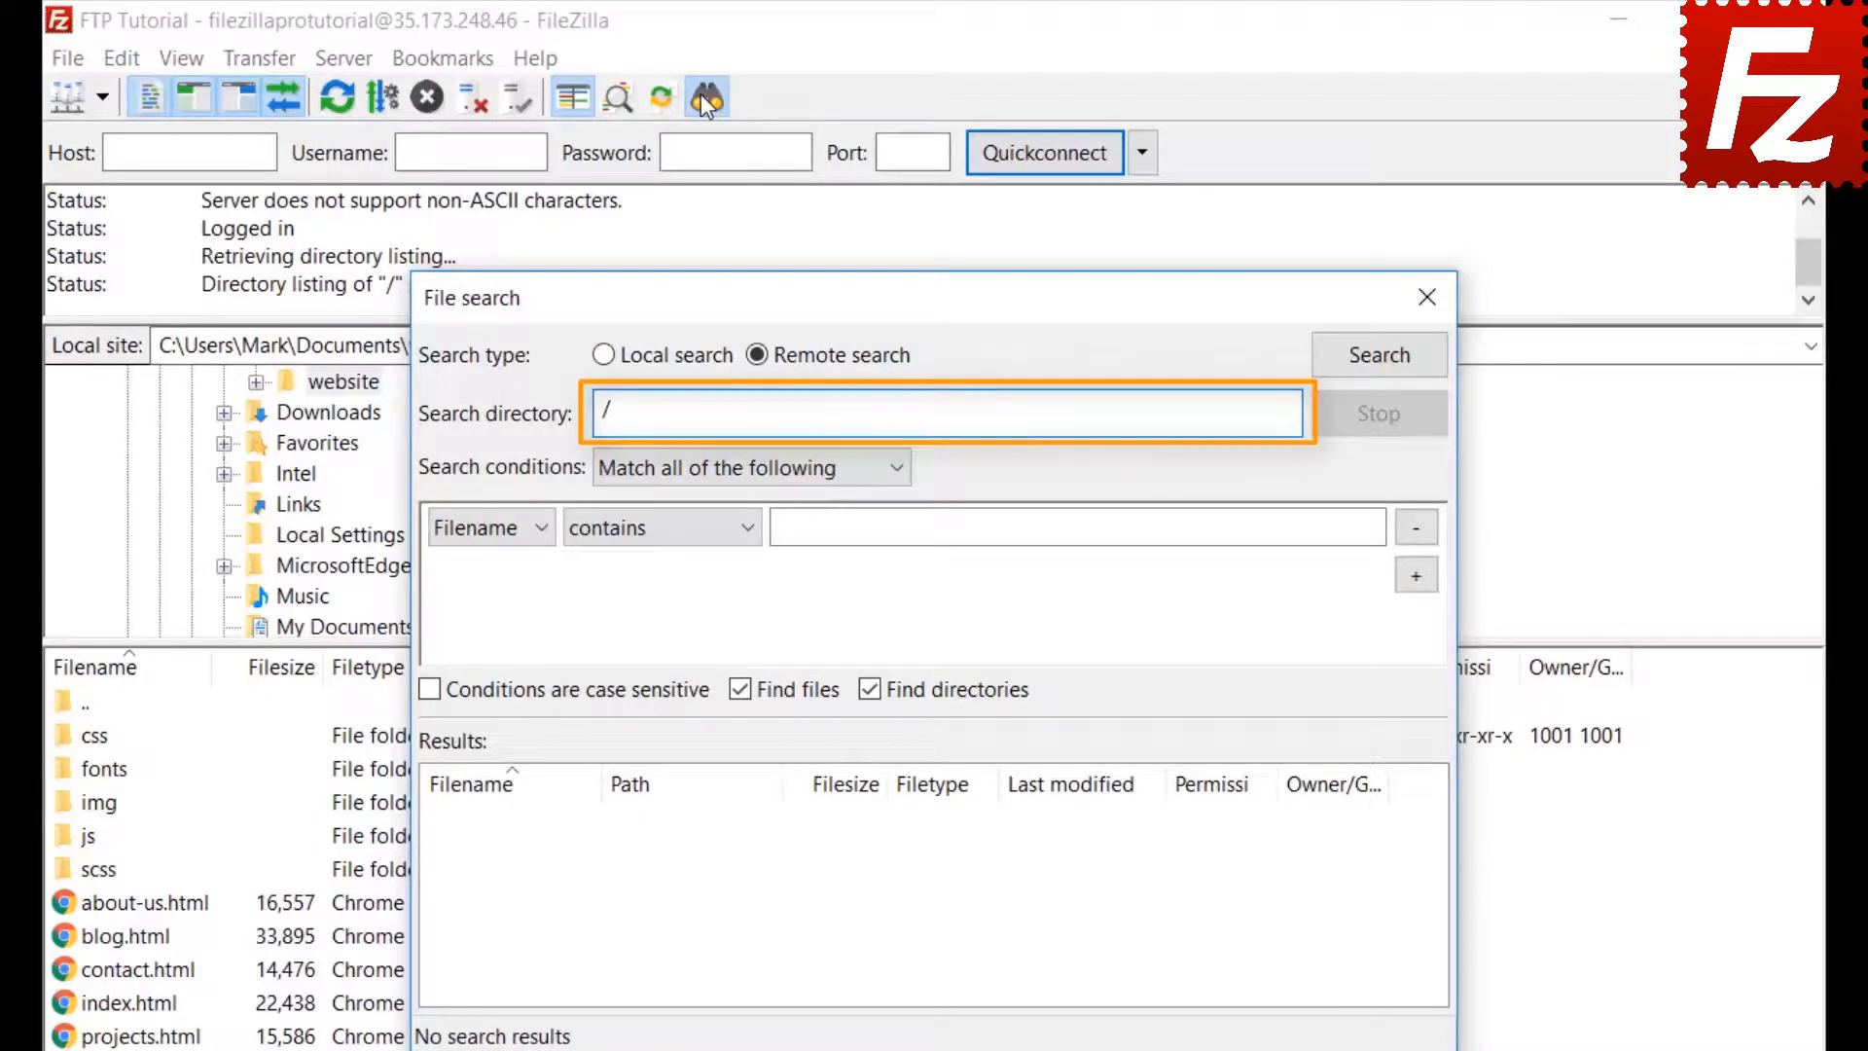
Set the first search condition to Filename contains '.jpg', matching all conditions
{"action": "left_click", "coordinate": [685, 469]}
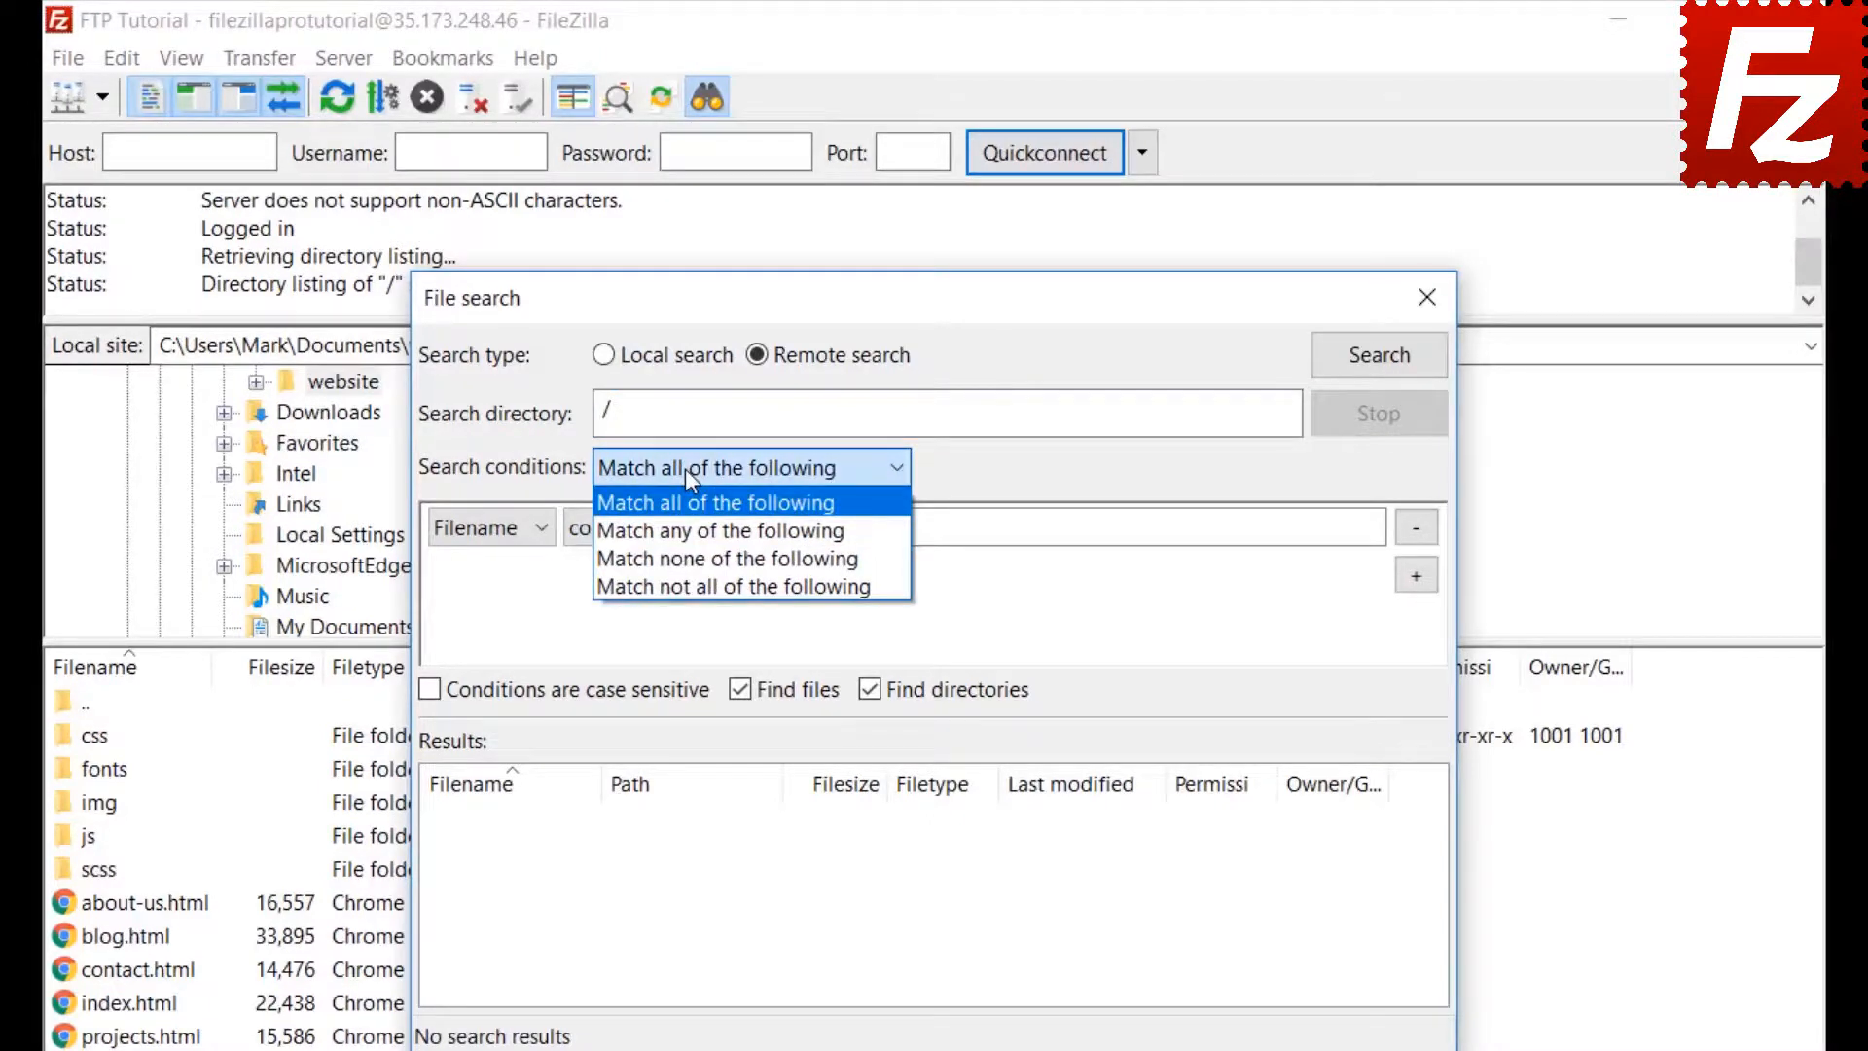
{"action": "left_click", "coordinate": [685, 469]}
{"action": "left_click", "coordinate": [478, 530]}
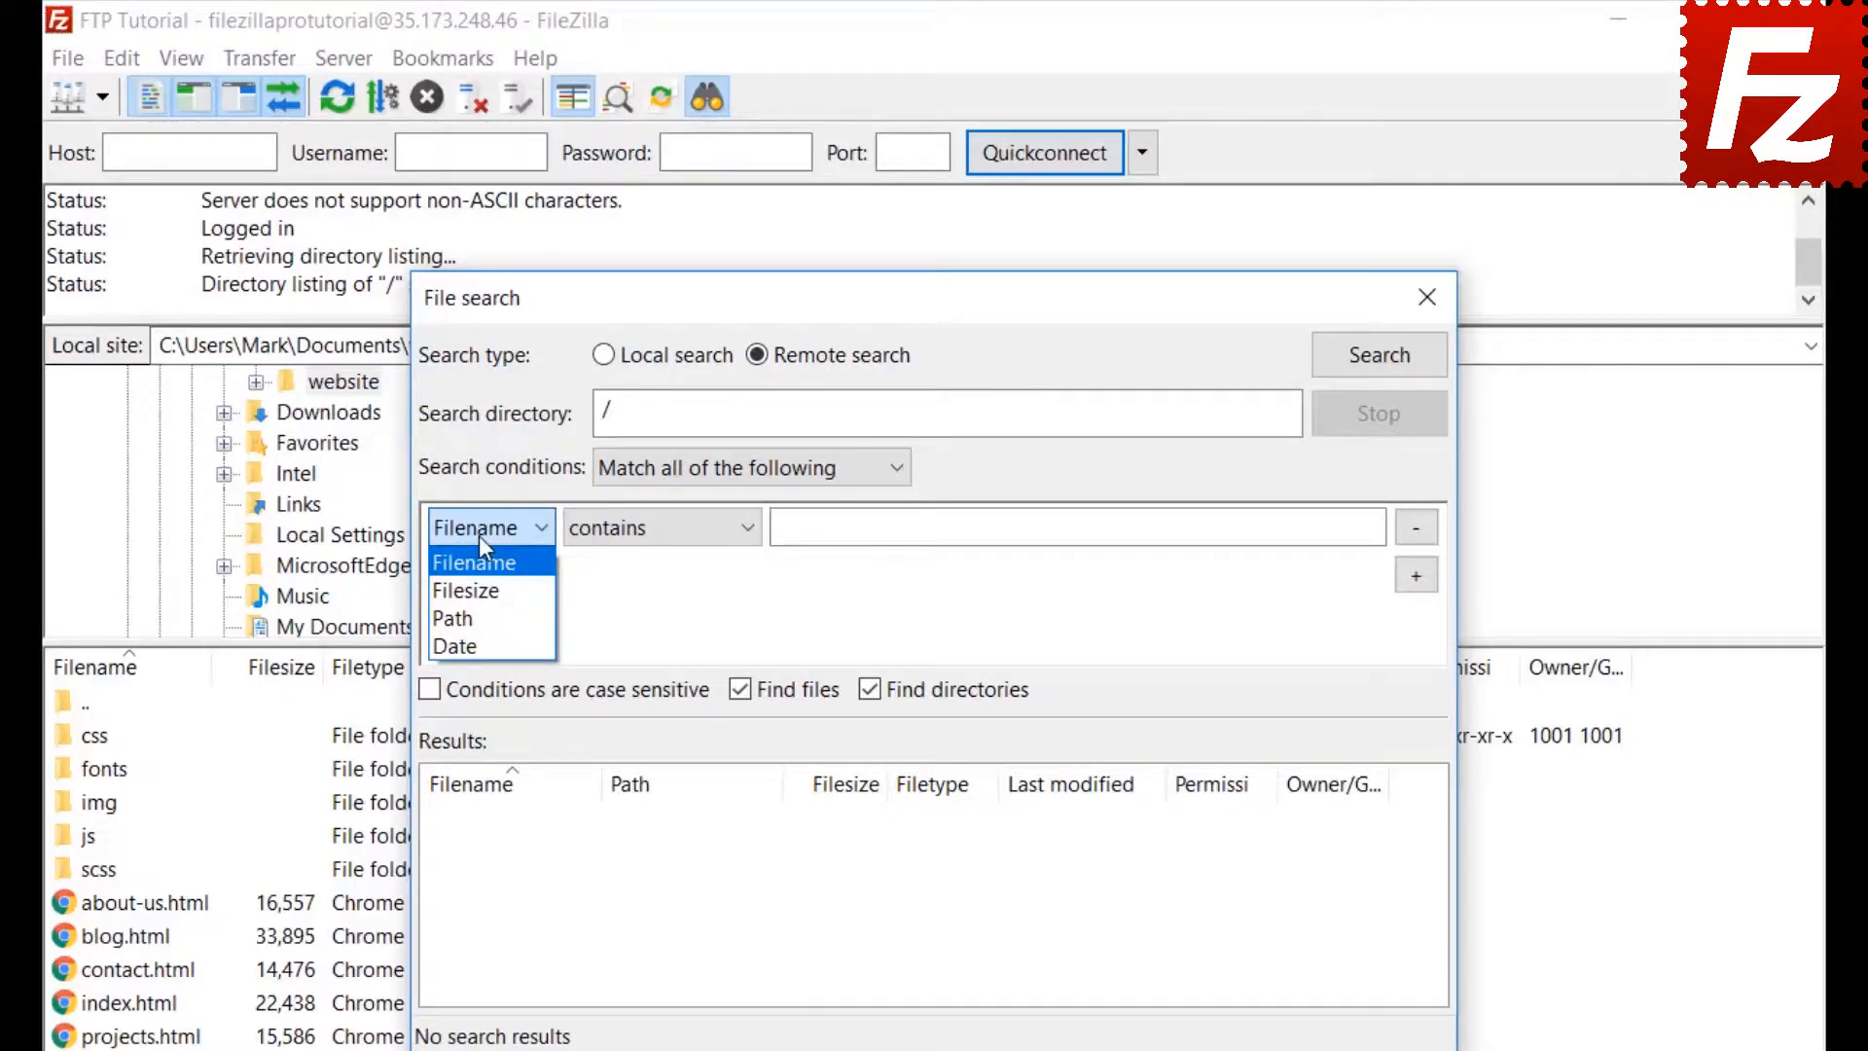
{"action": "left_click", "coordinate": [480, 537]}
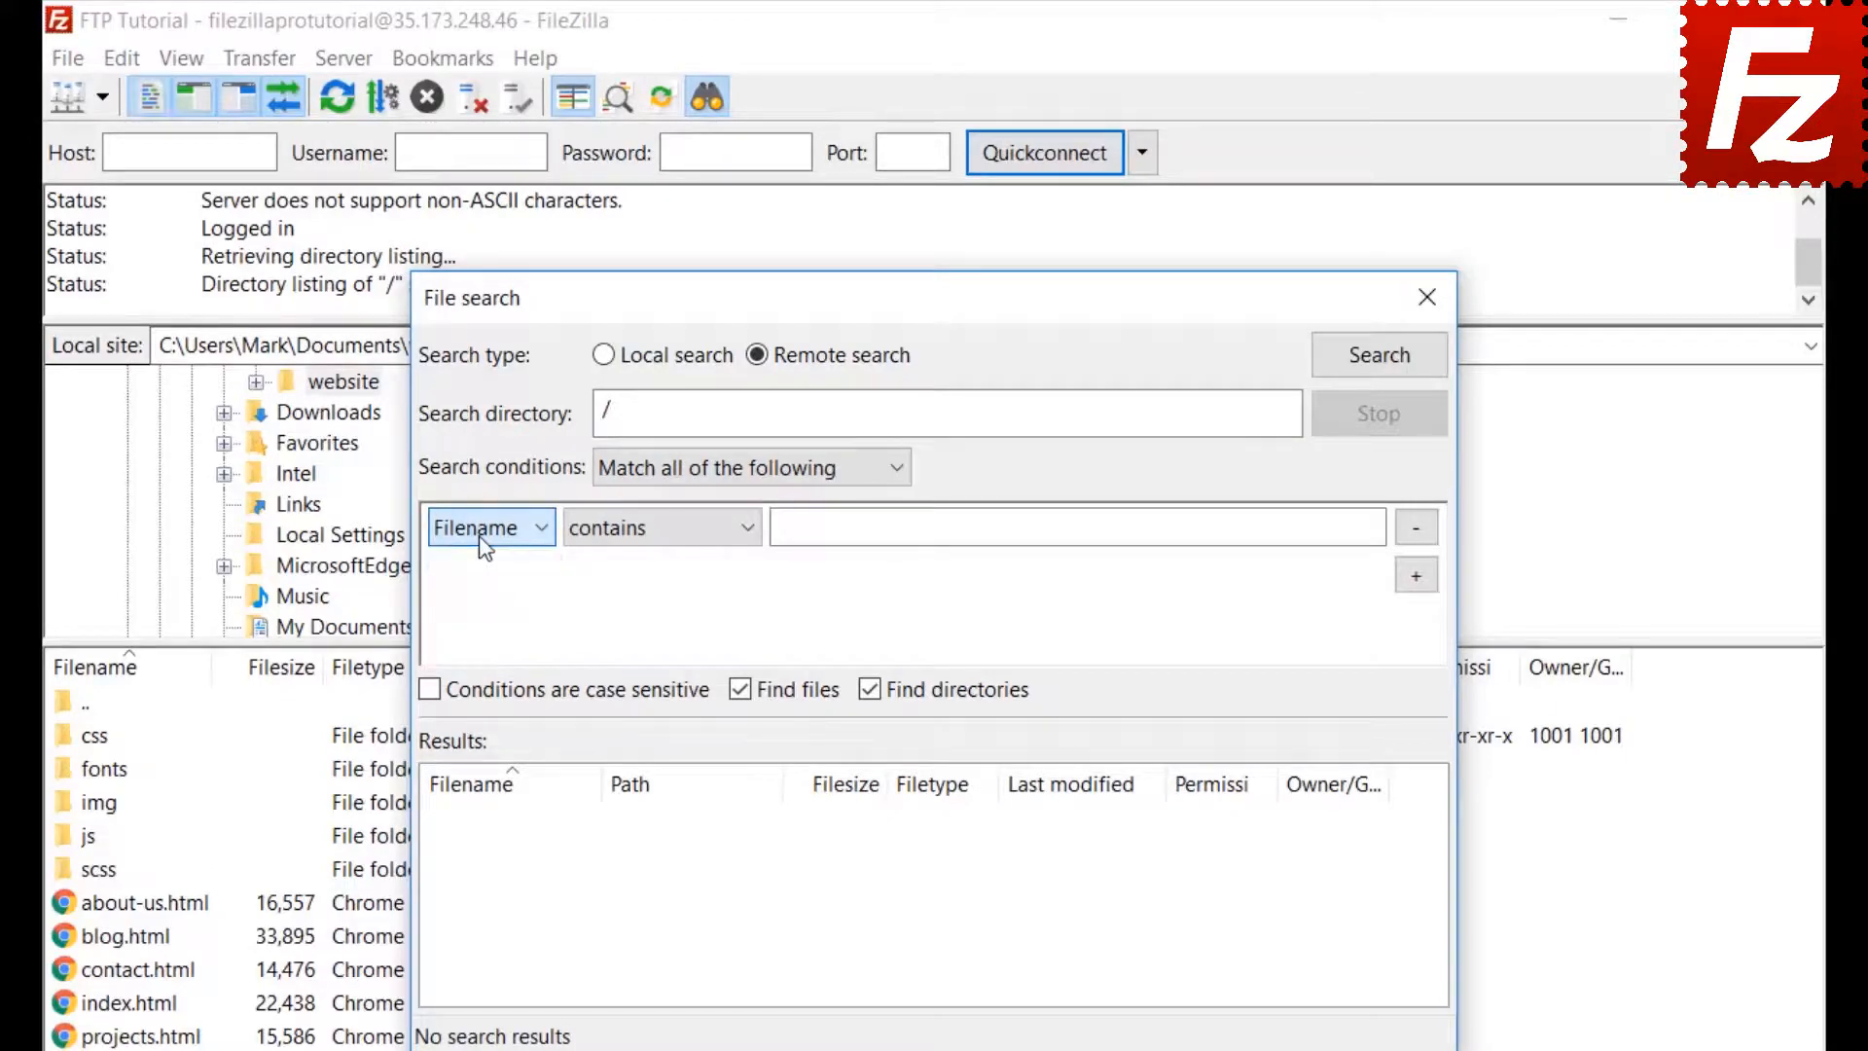
{"action": "left_click", "coordinate": [661, 547]}
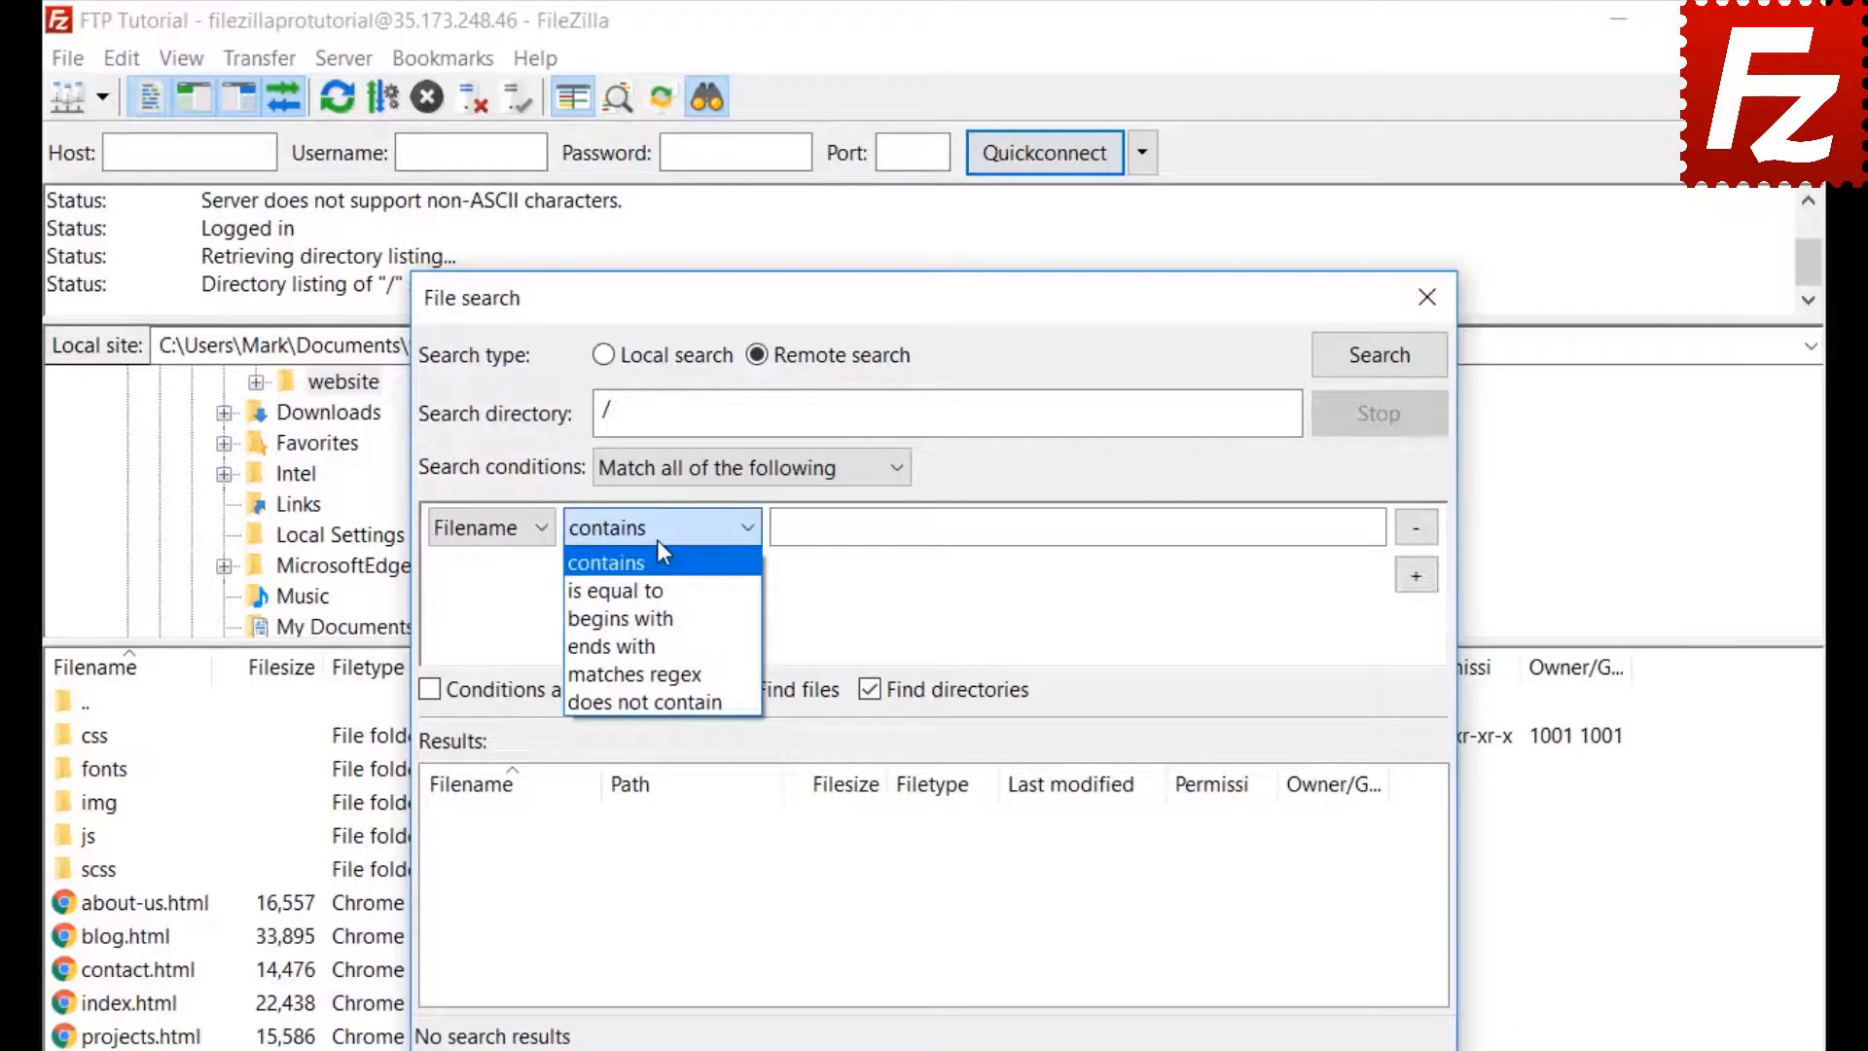
{"action": "left_click", "coordinate": [657, 539]}
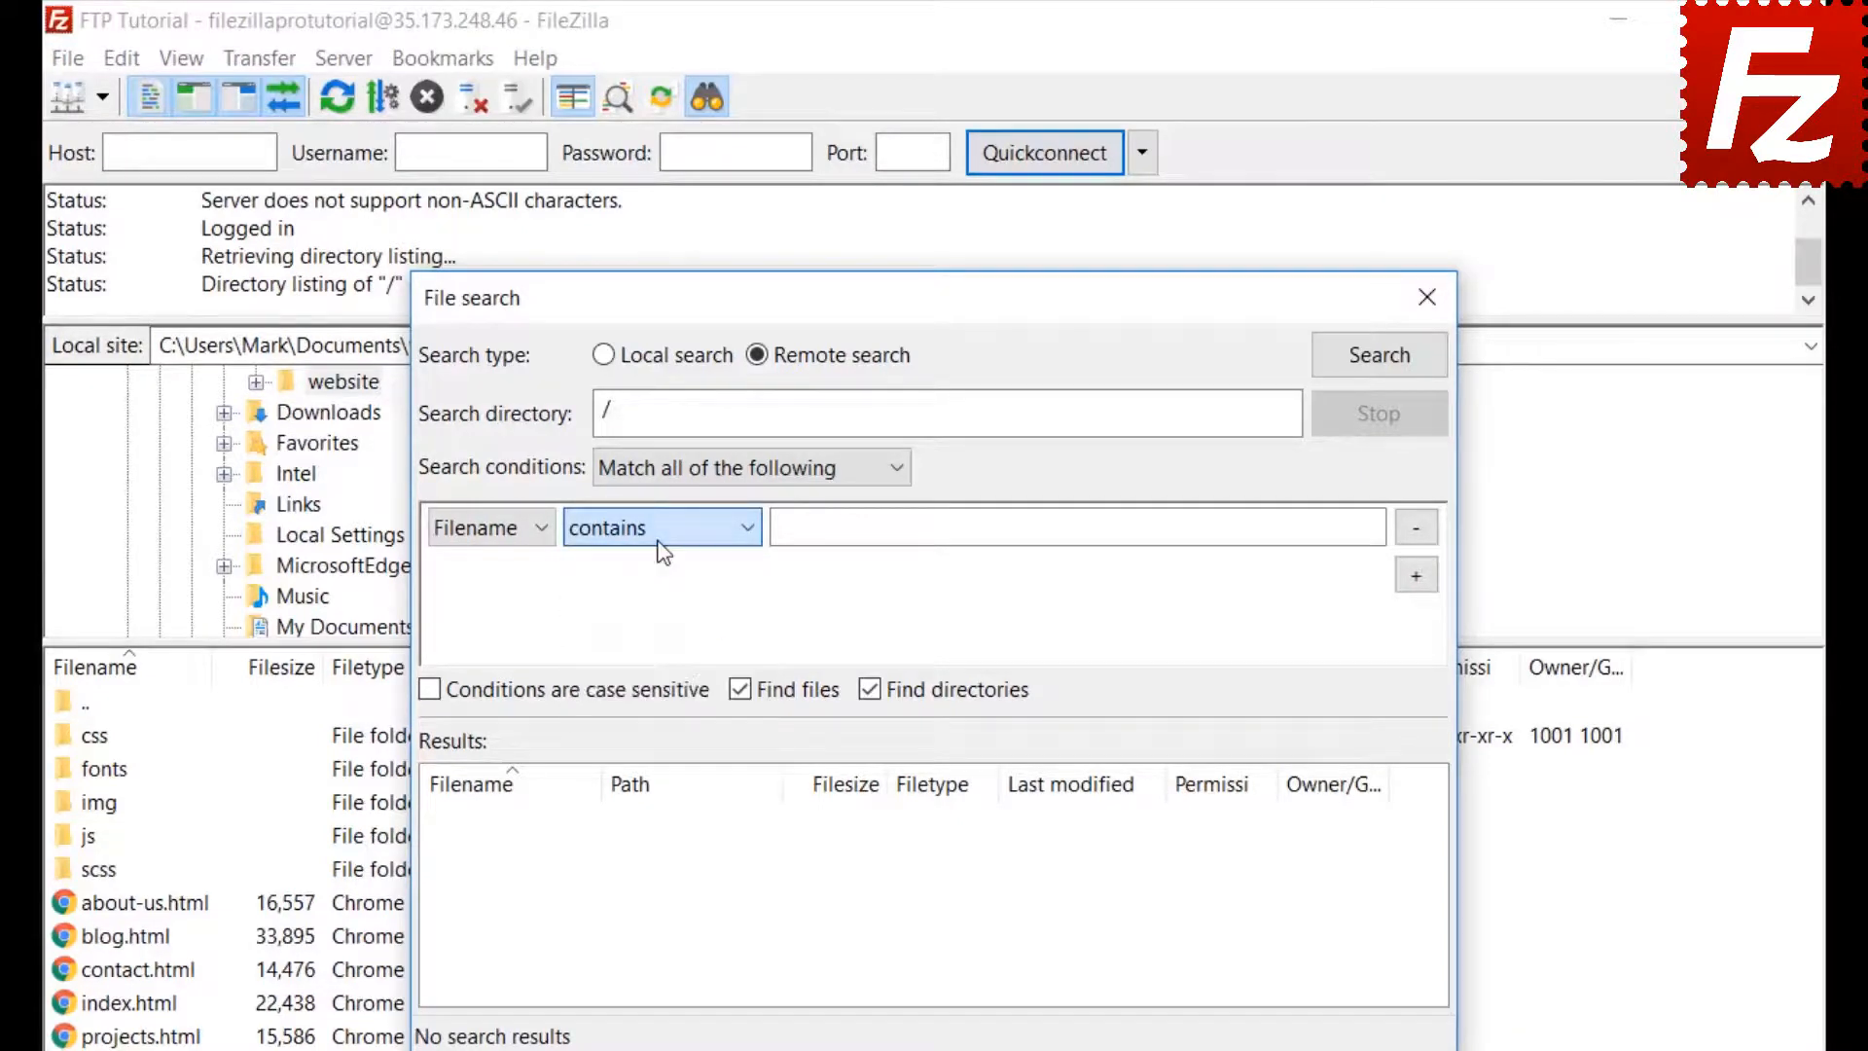
{"action": "left_click", "coordinate": [512, 523]}
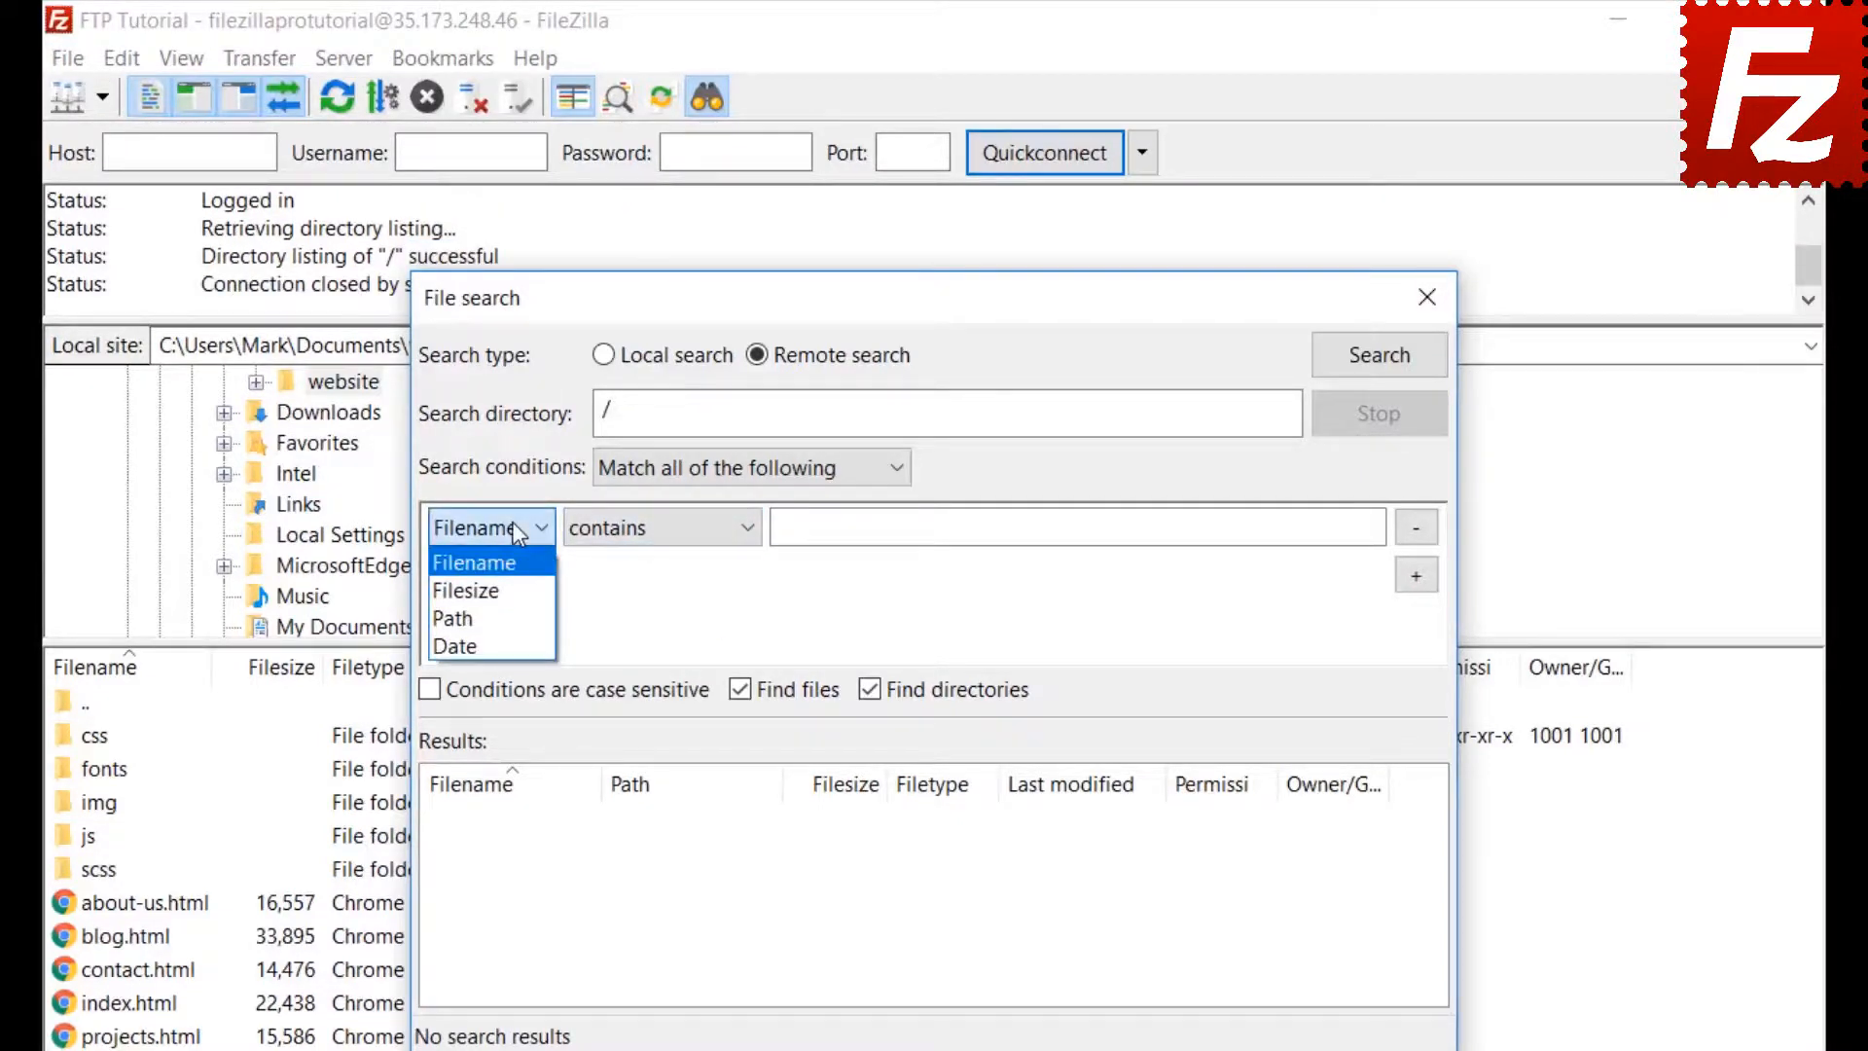
{"action": "left_click", "coordinate": [520, 565]}
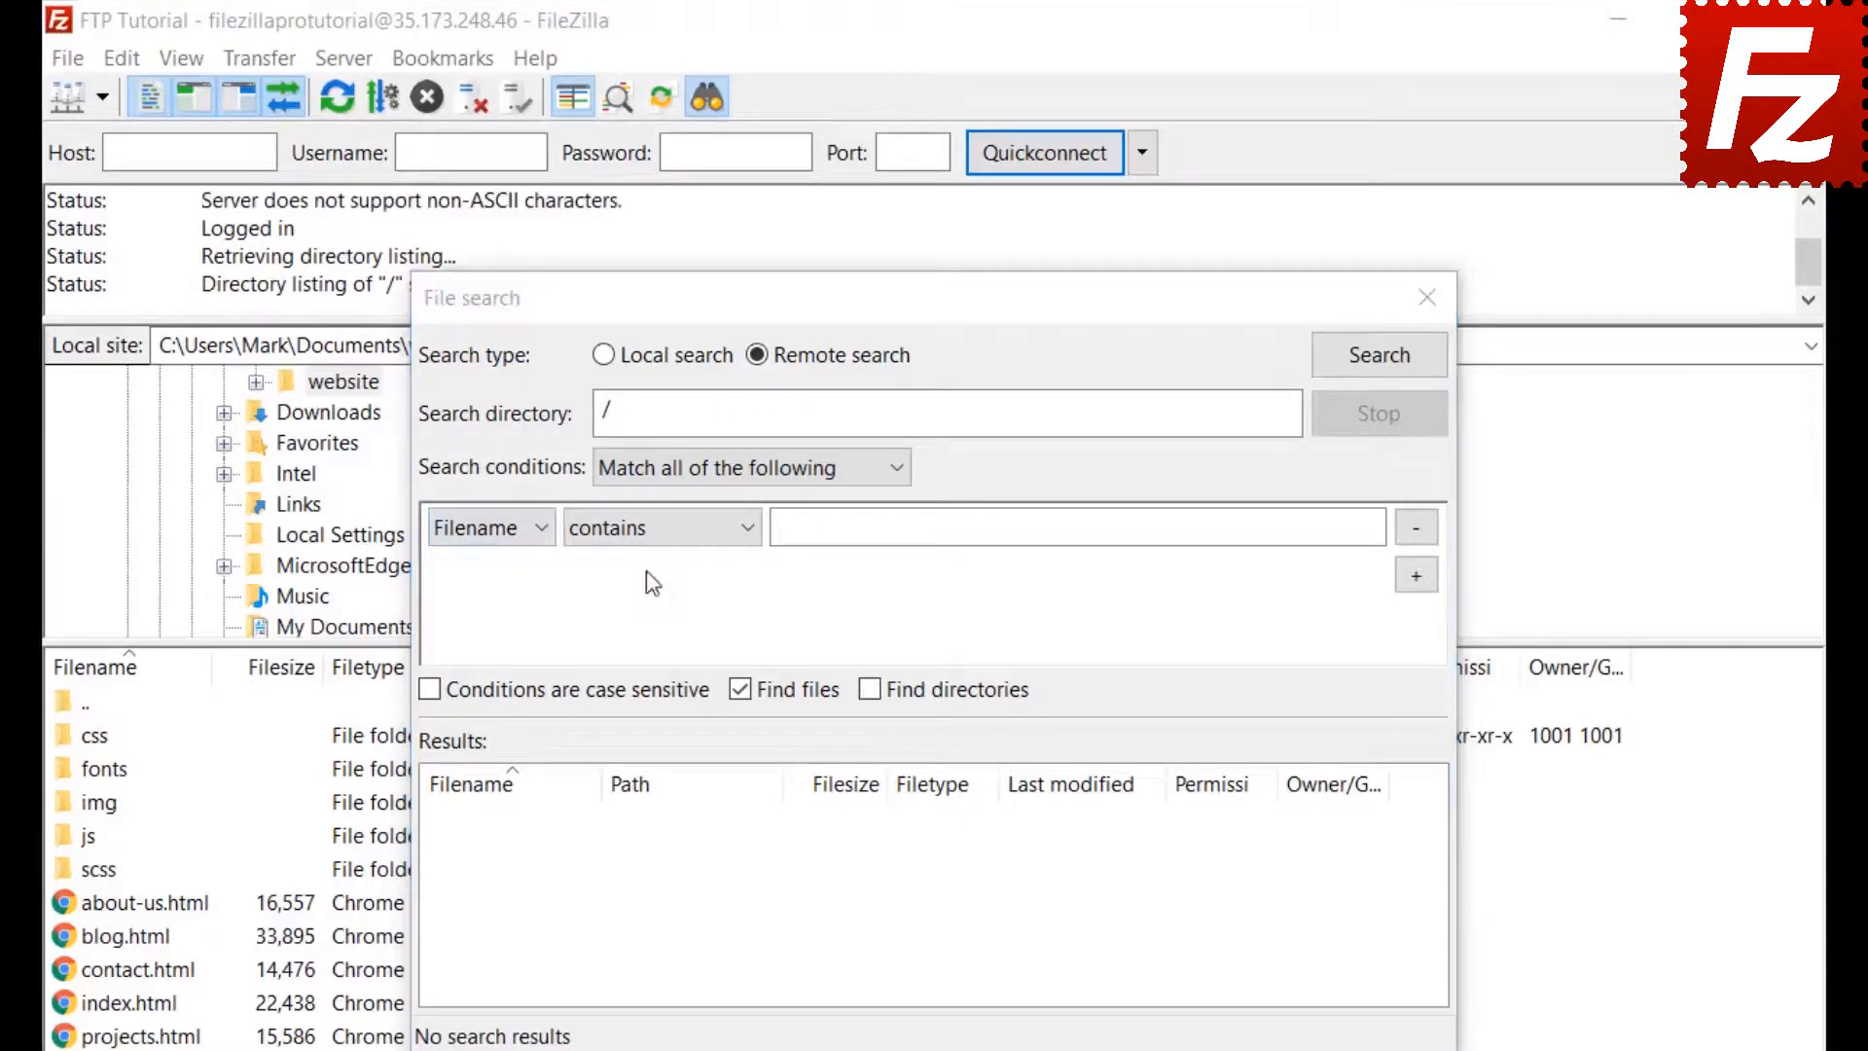
{"action": "left_click", "coordinate": [651, 526]}
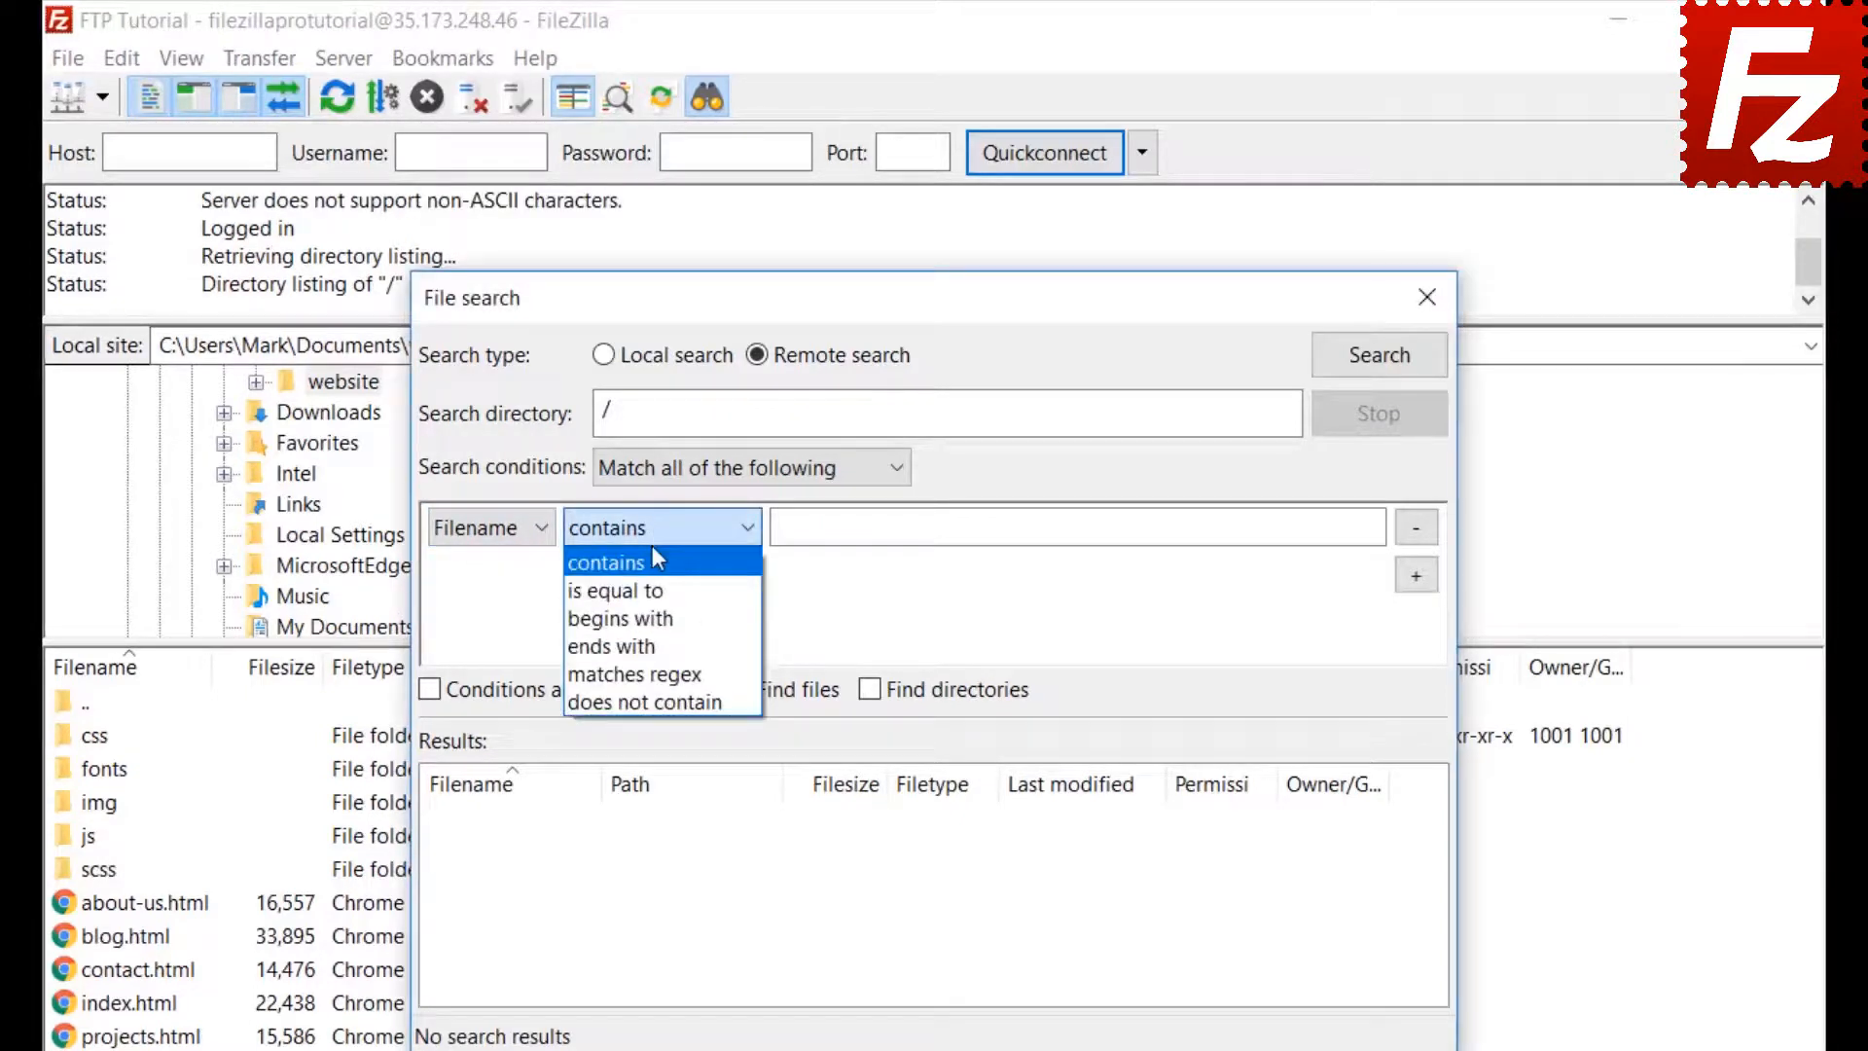
{"action": "left_click", "coordinate": [850, 526]}
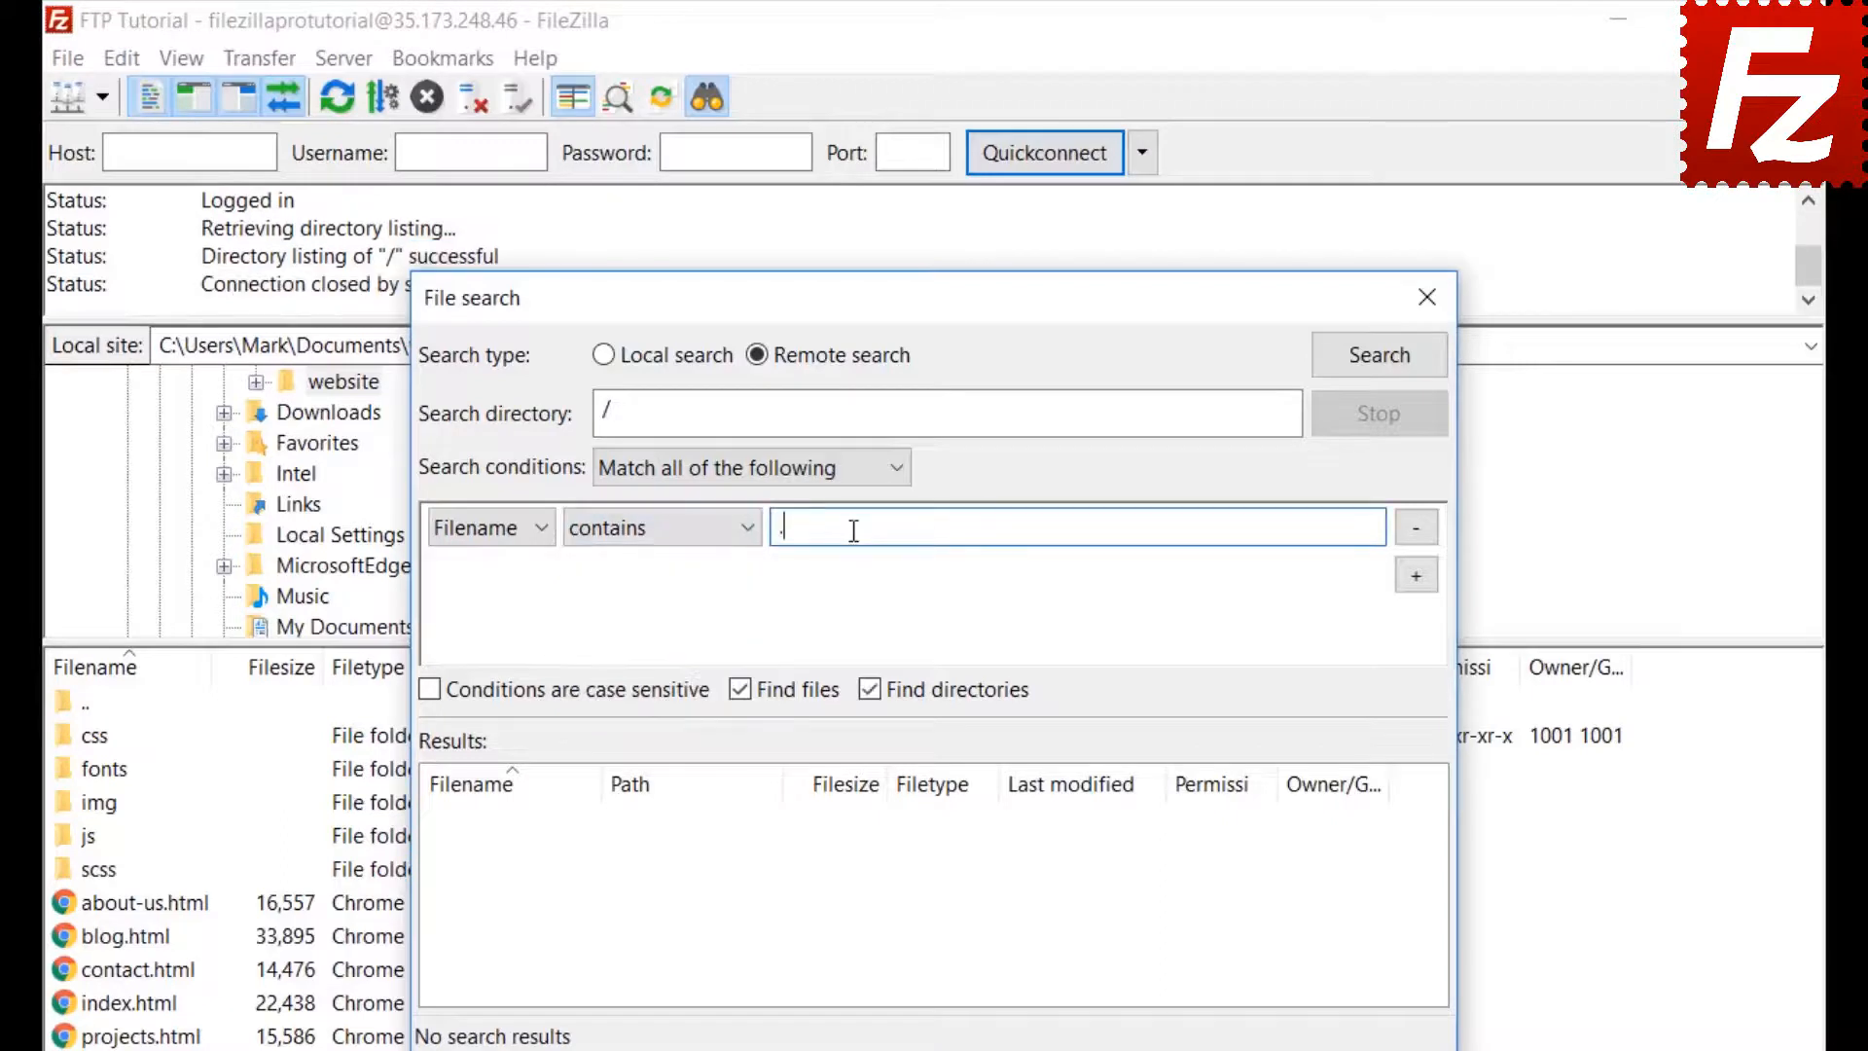
{"action": "type", "text": ".jpg"}
Add a second condition, Filesize greater than 500000 bytes, and move the dialog aside
{"action": "left_click", "coordinate": [1419, 577]}
{"action": "left_click", "coordinate": [492, 575]}
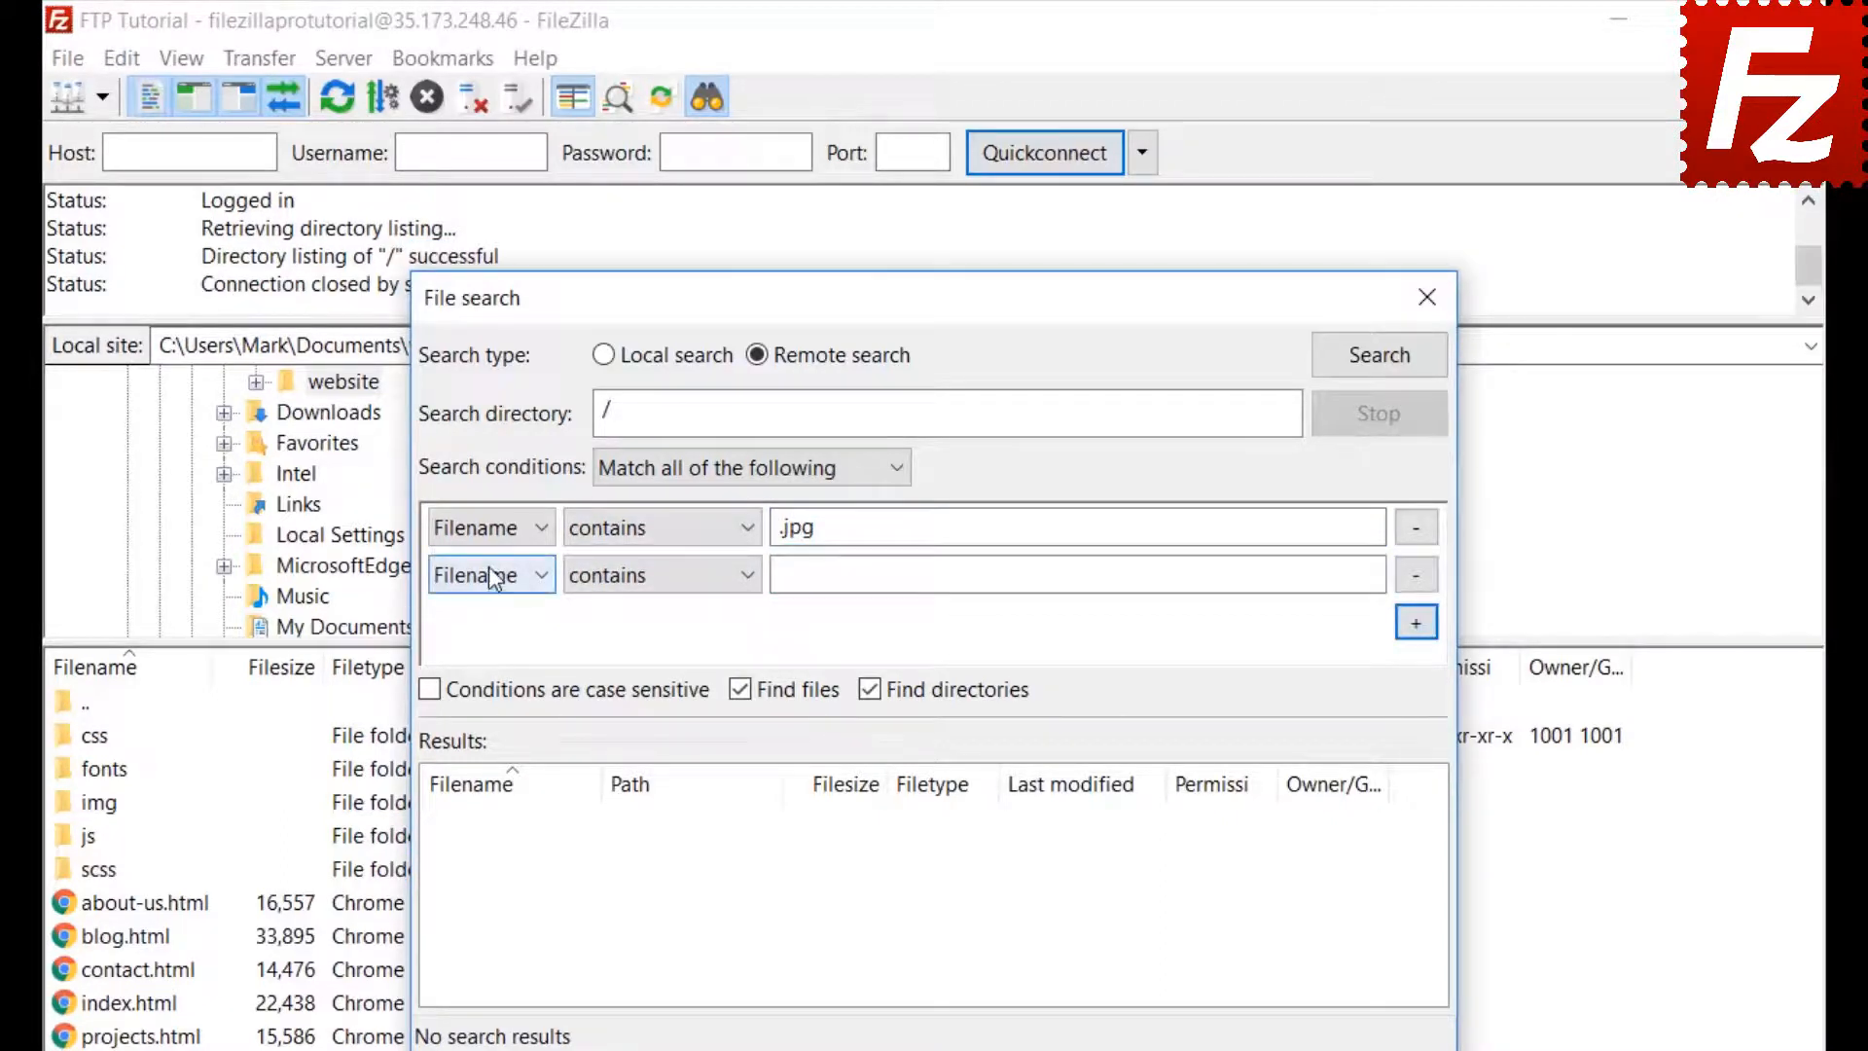
{"action": "left_click", "coordinate": [477, 638]}
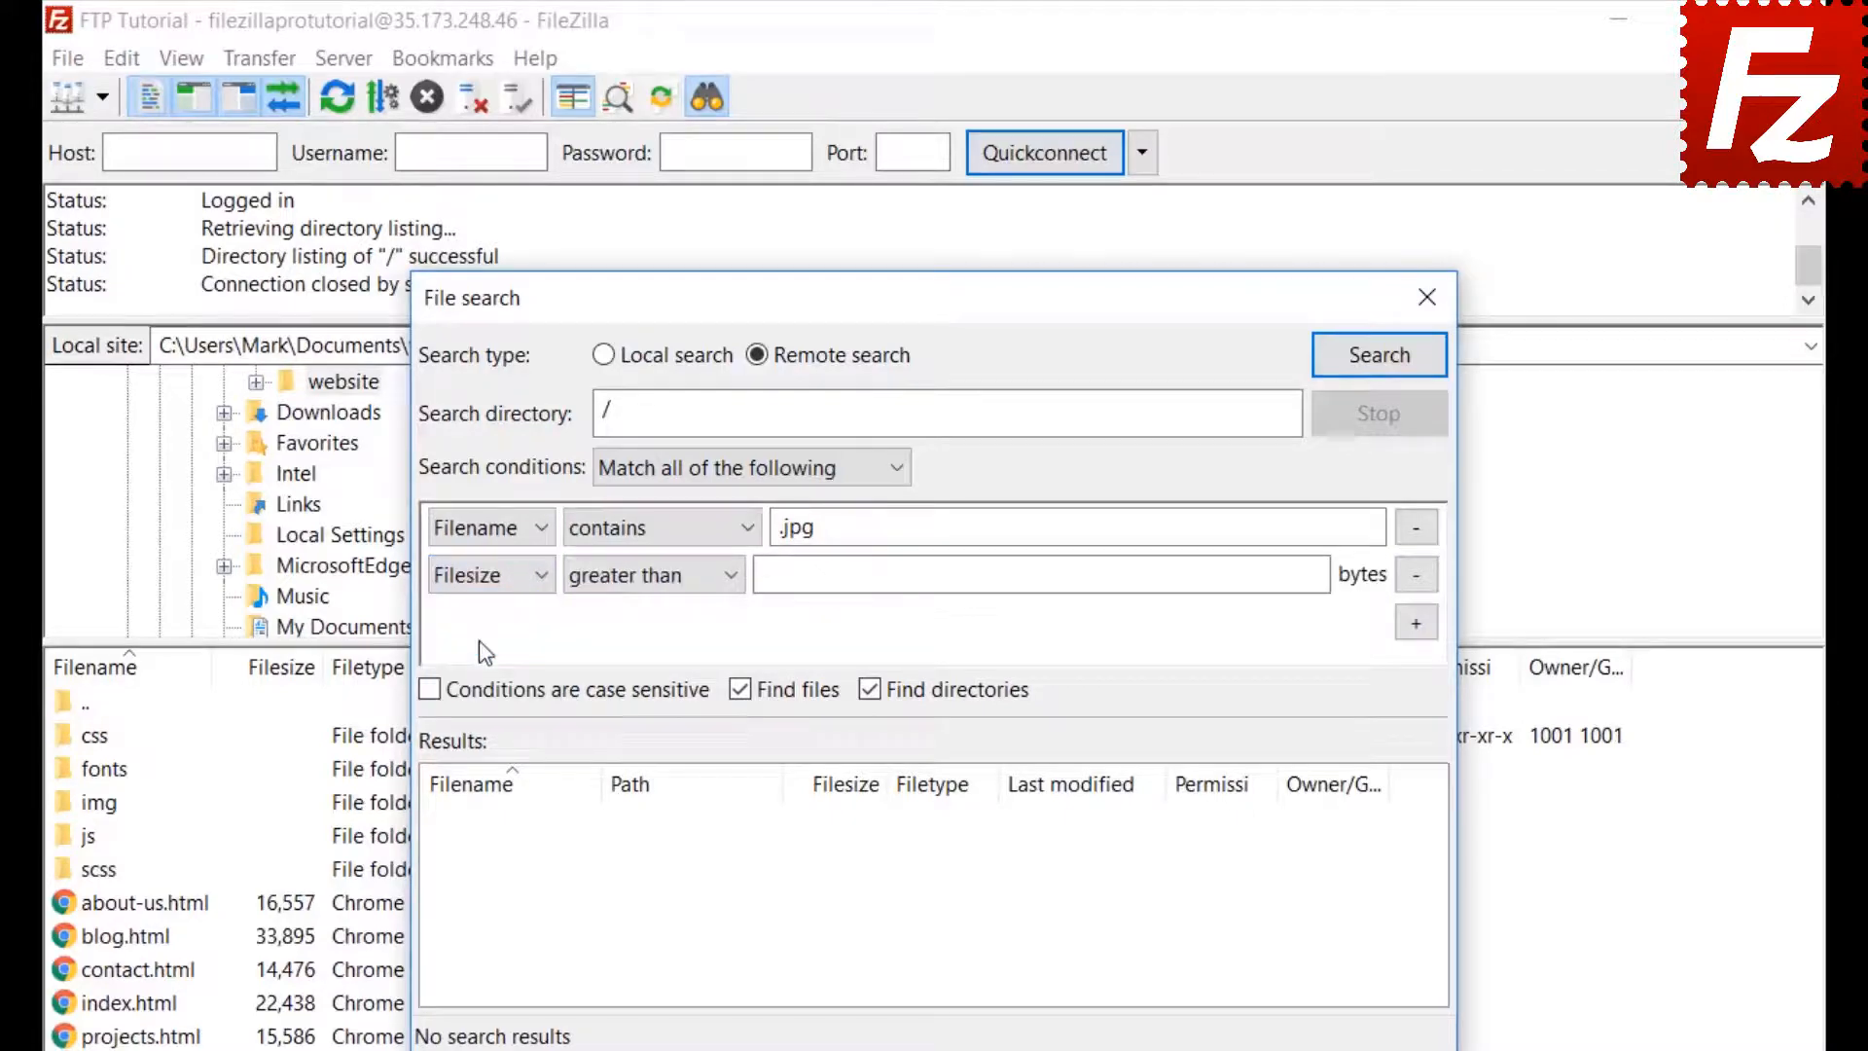
{"action": "left_click", "coordinate": [630, 579]}
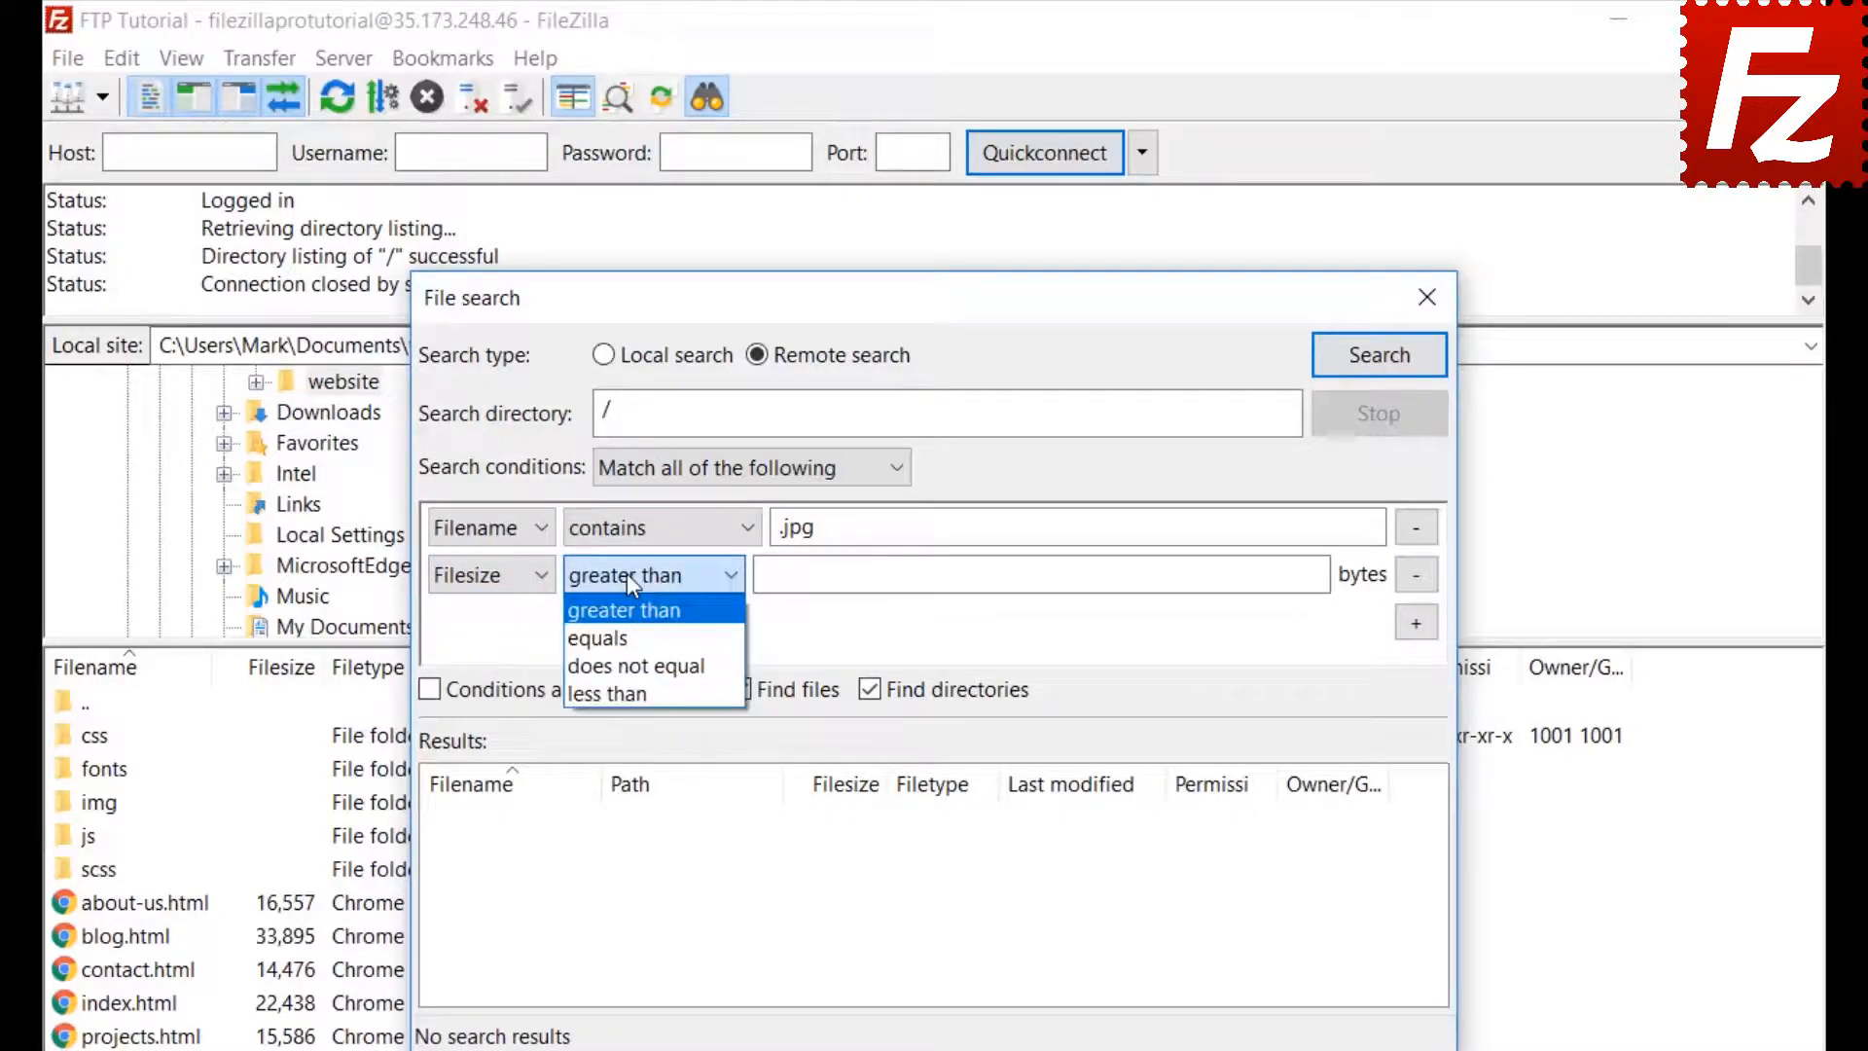
{"action": "left_click", "coordinate": [627, 574]}
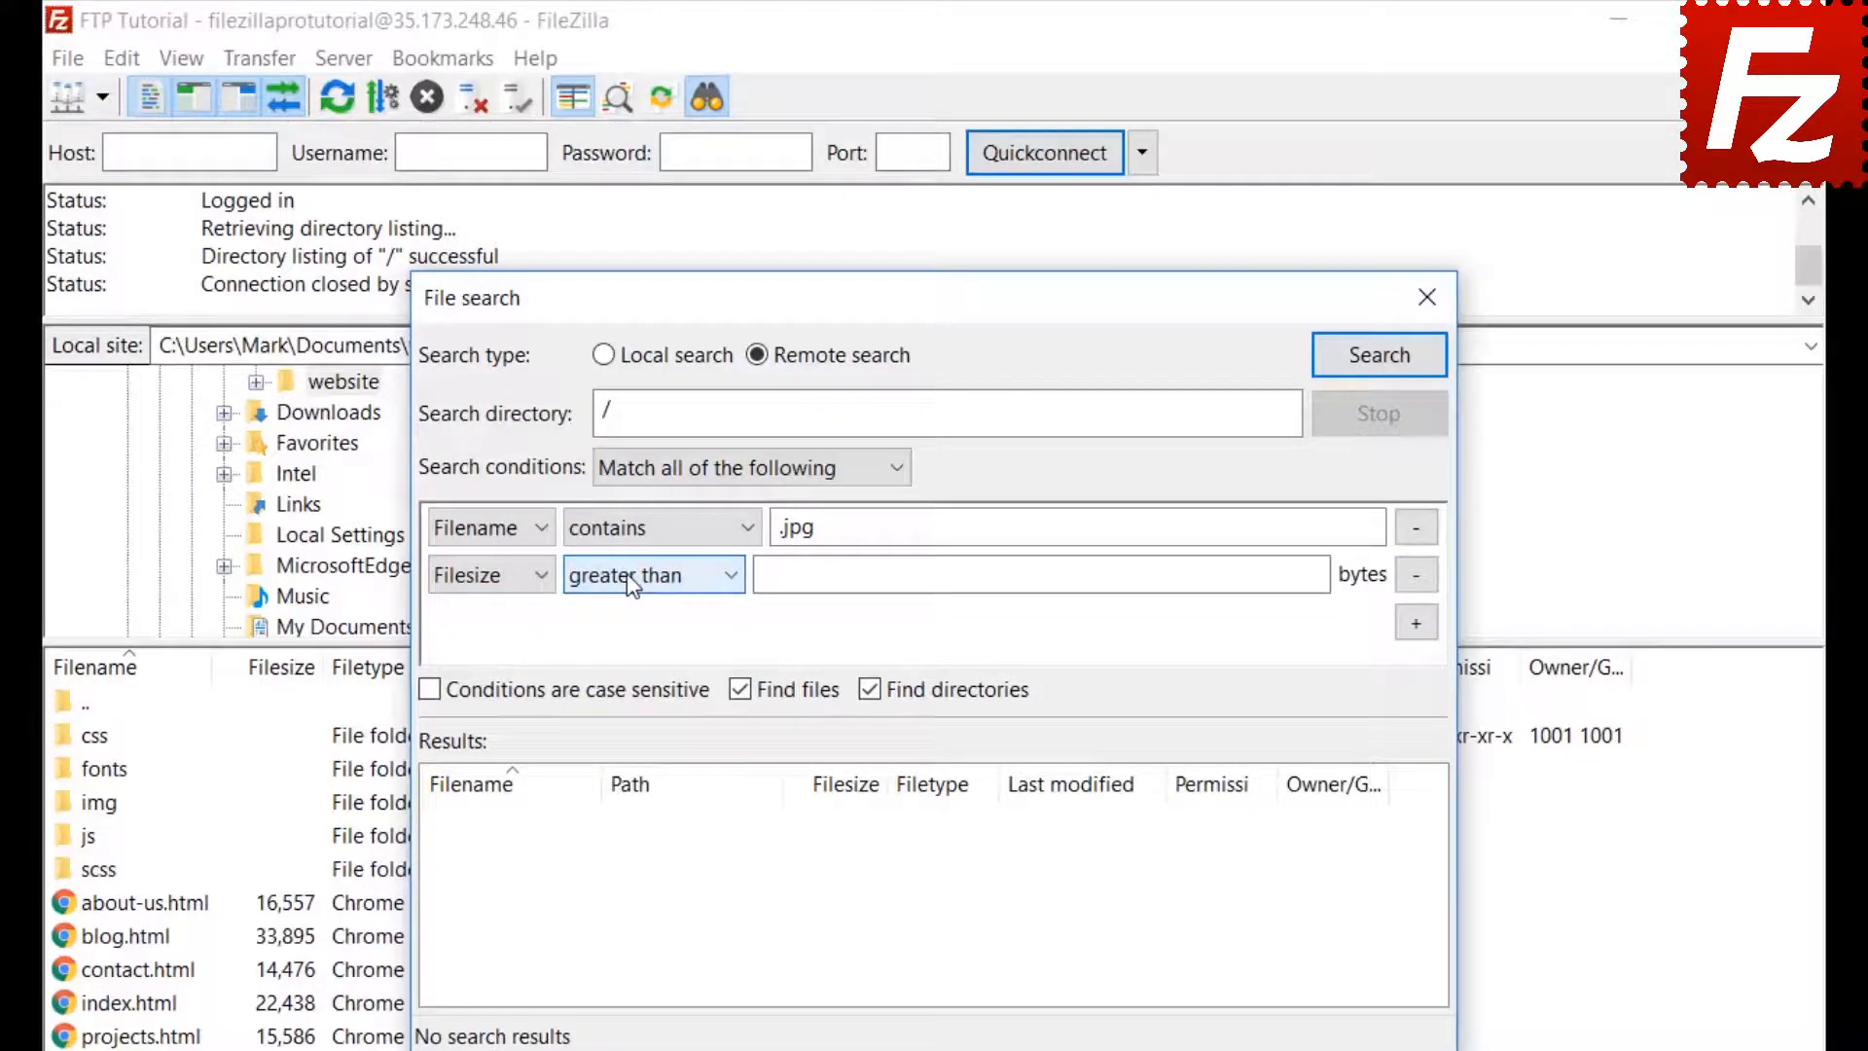
{"action": "left_click", "coordinate": [769, 577]}
{"action": "type", "text": "50"}
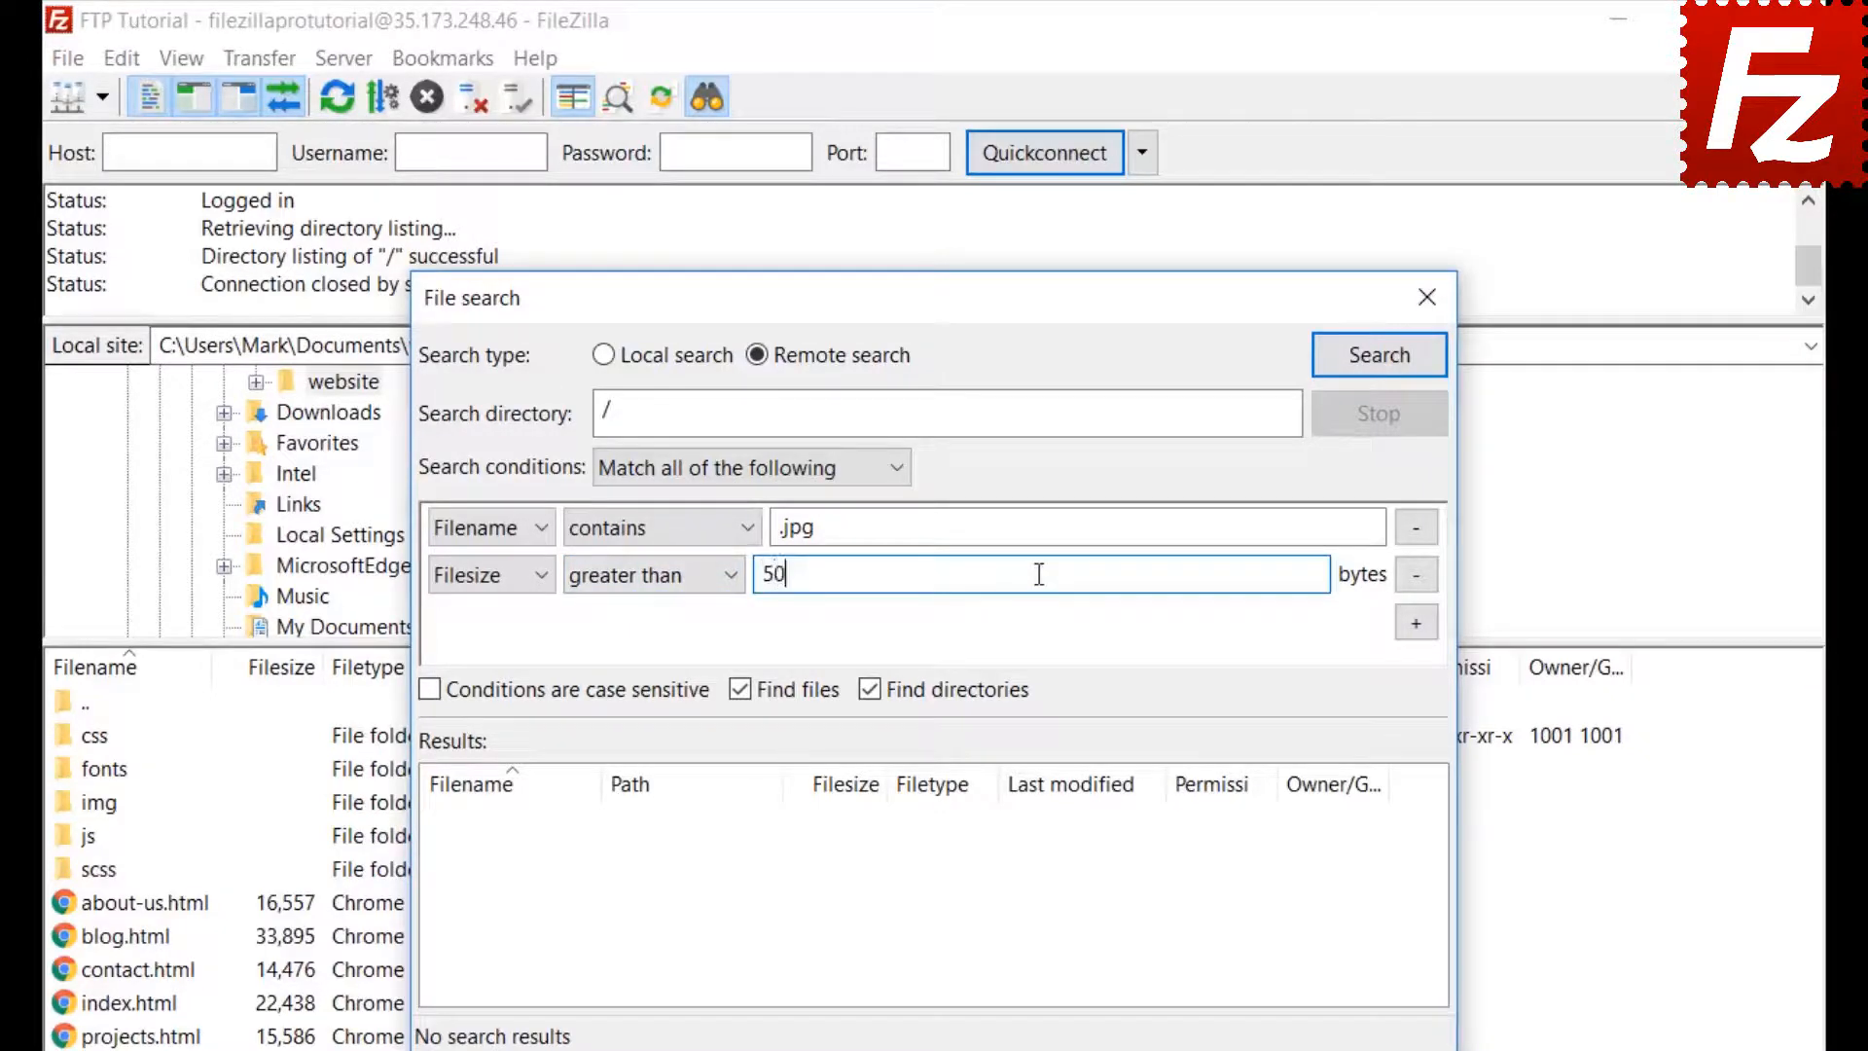
{"action": "type", "text": "0000"}
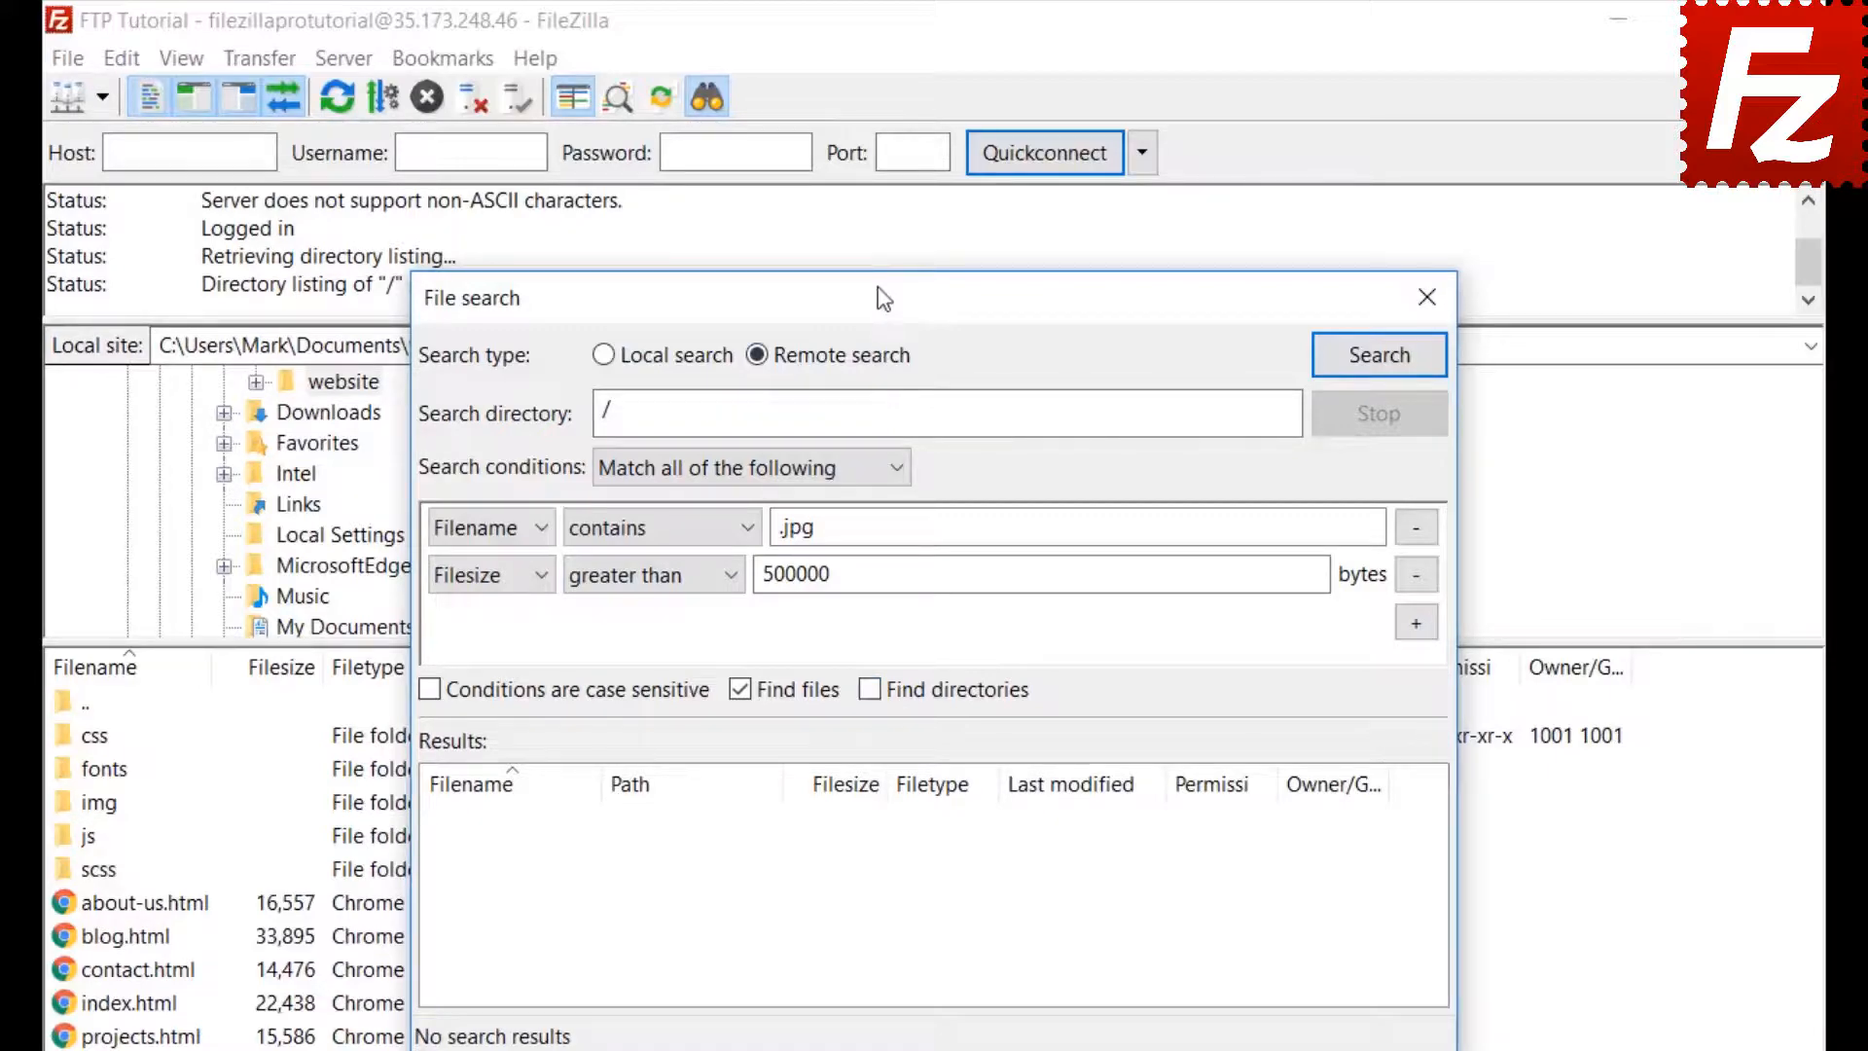
{"action": "left_click_drag", "start_coordinate": [882, 287], "coordinate": [1229, 290]}
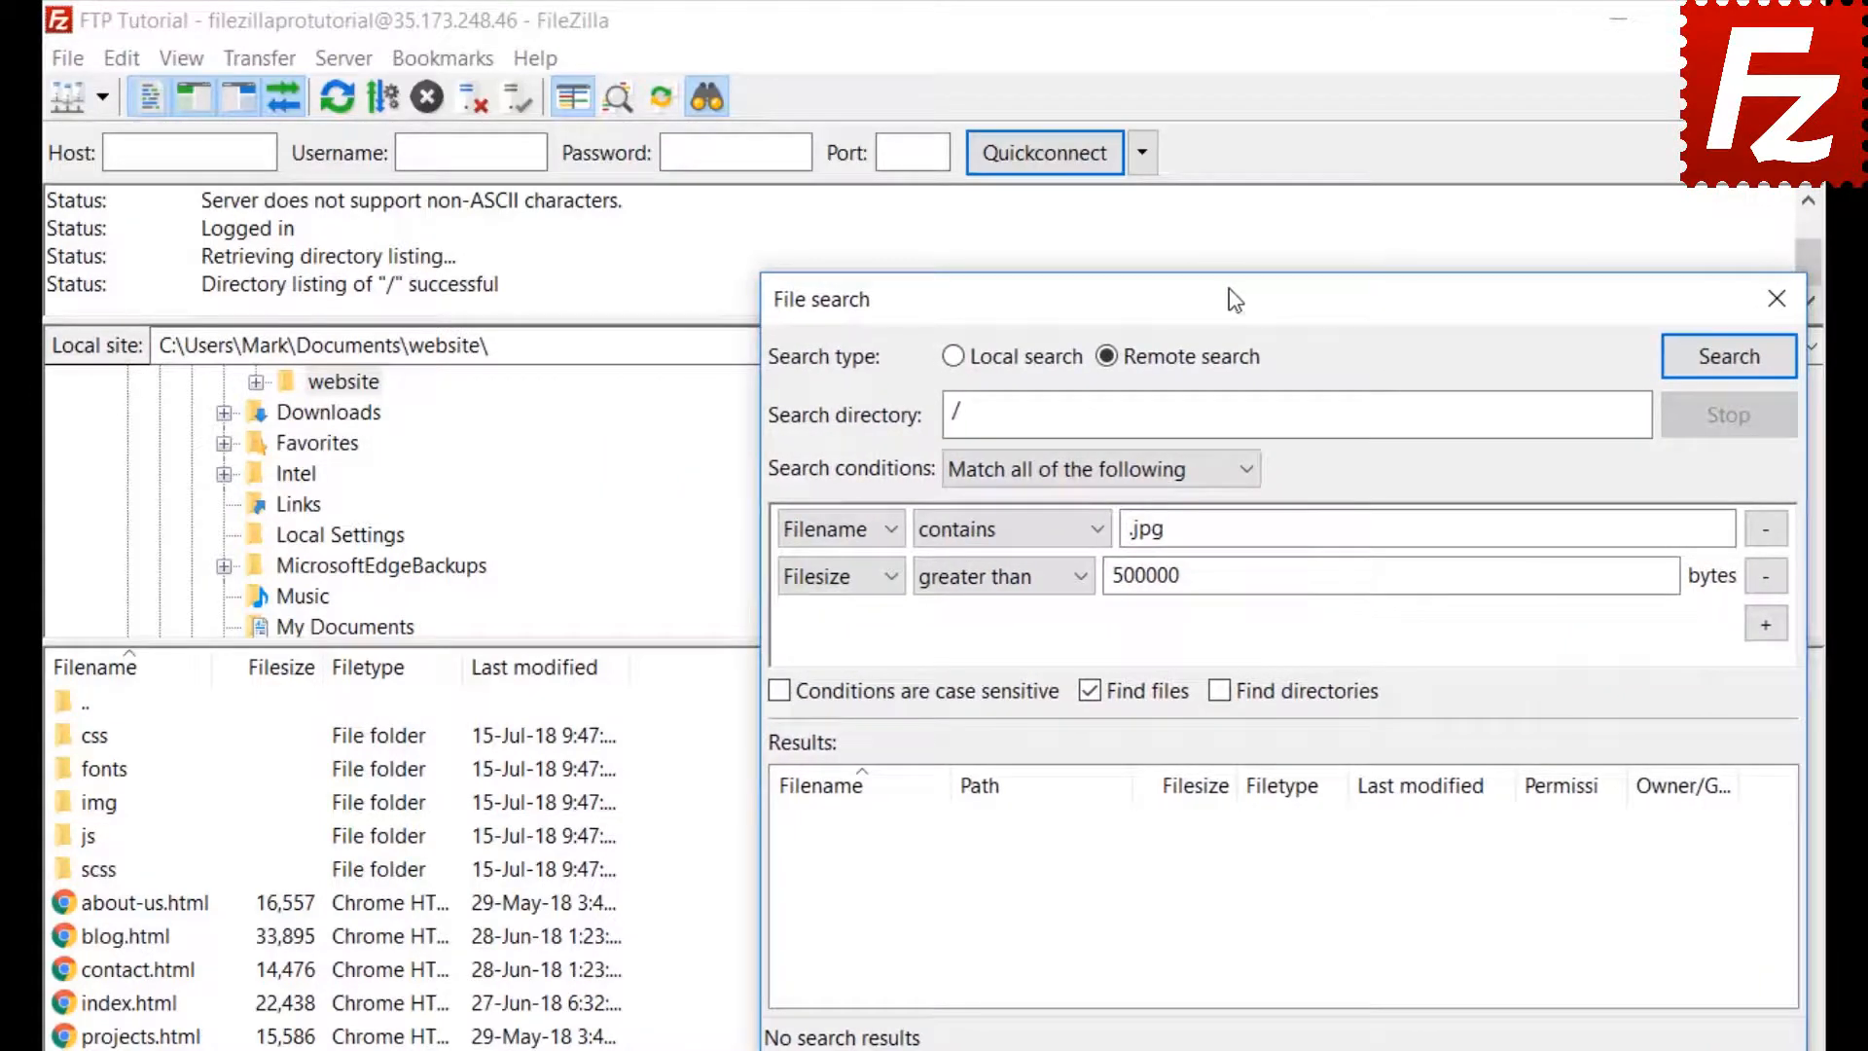
Run the search, add feature-bg.jpg to the download queue only, and close File search
{"action": "left_click", "coordinate": [1729, 357]}
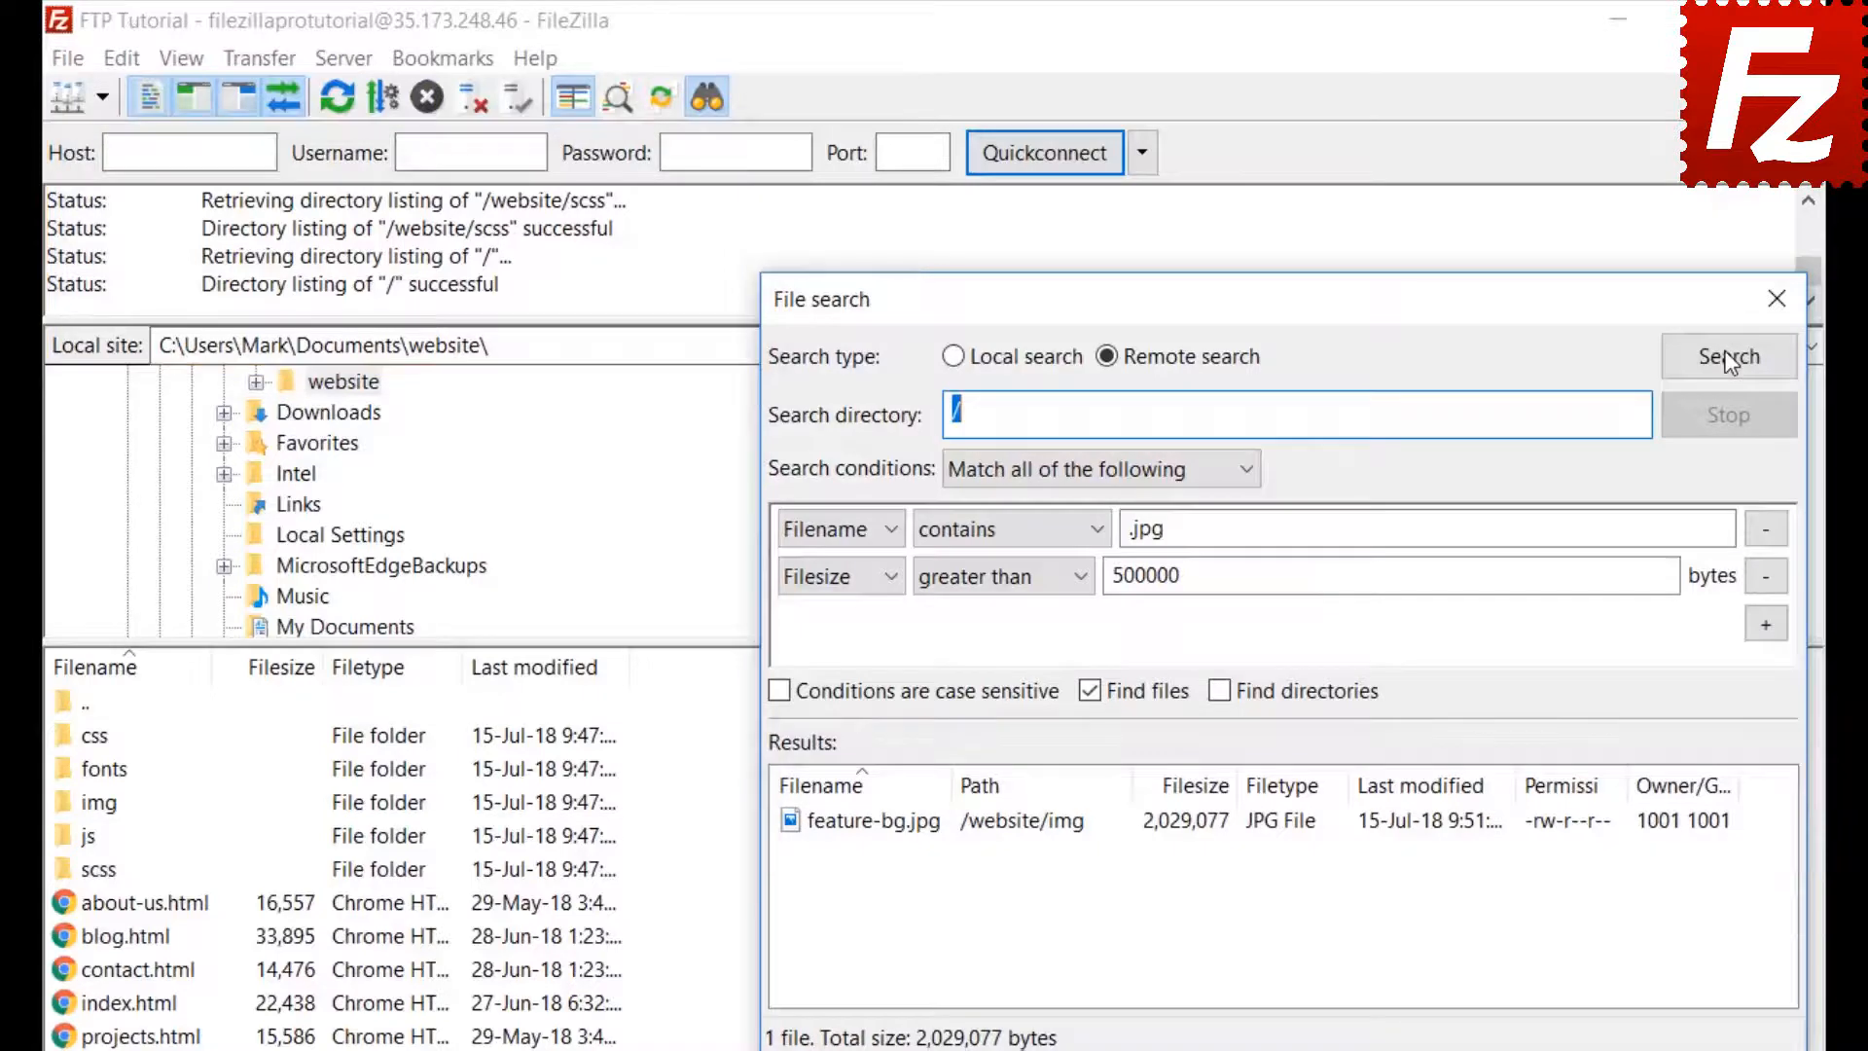
{"action": "right_click", "coordinate": [932, 833]}
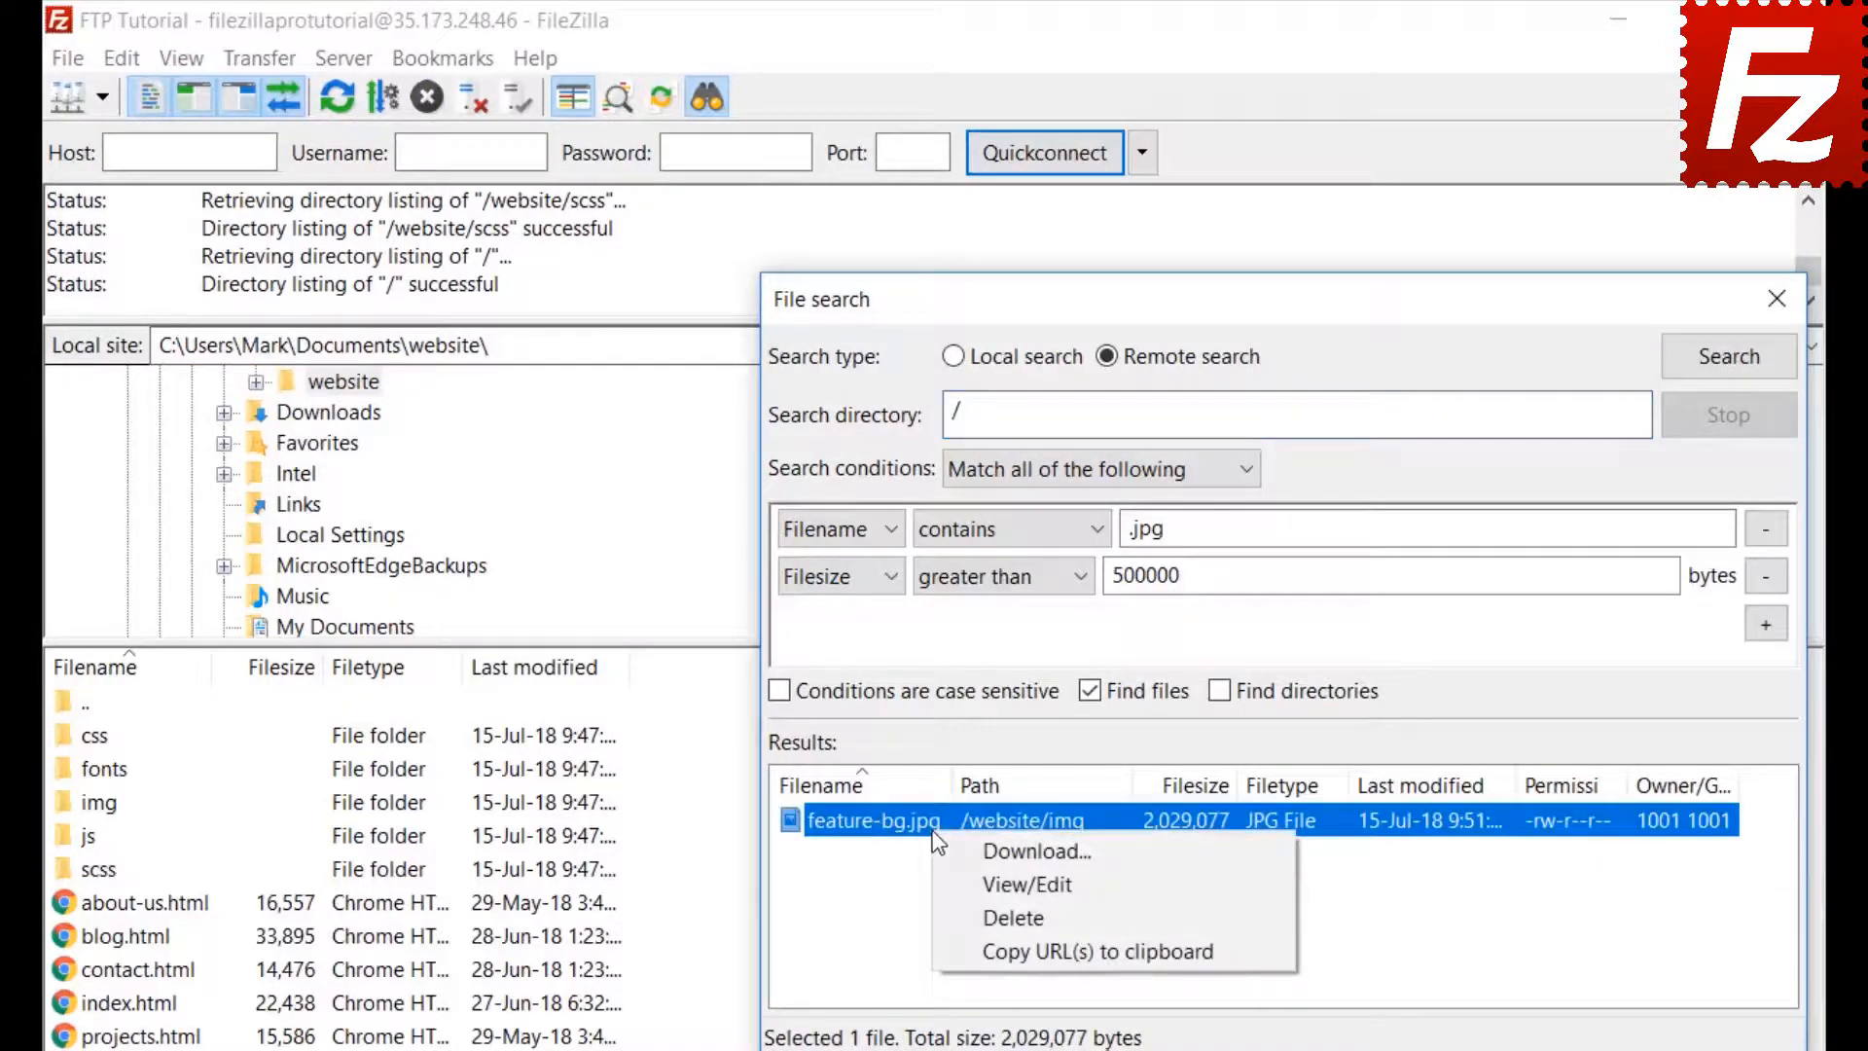
{"action": "left_click", "coordinate": [954, 850]}
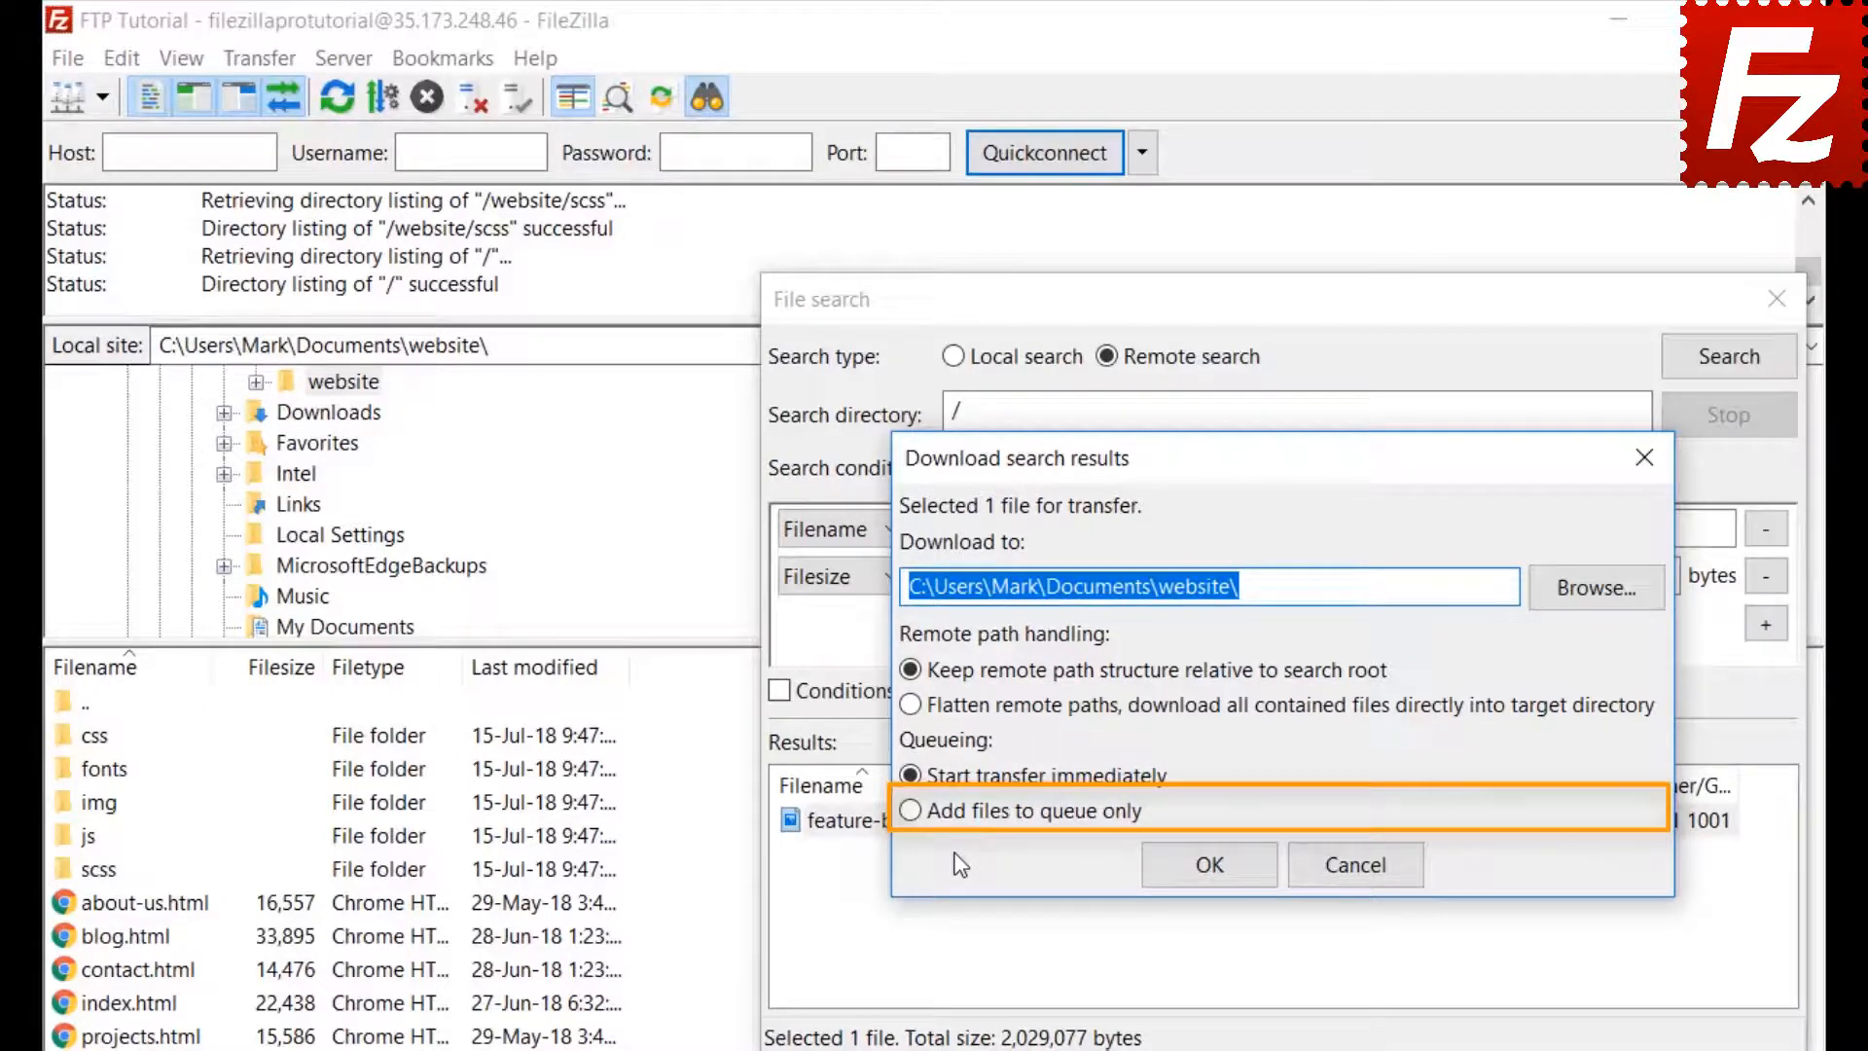
{"action": "left_click", "coordinate": [911, 812]}
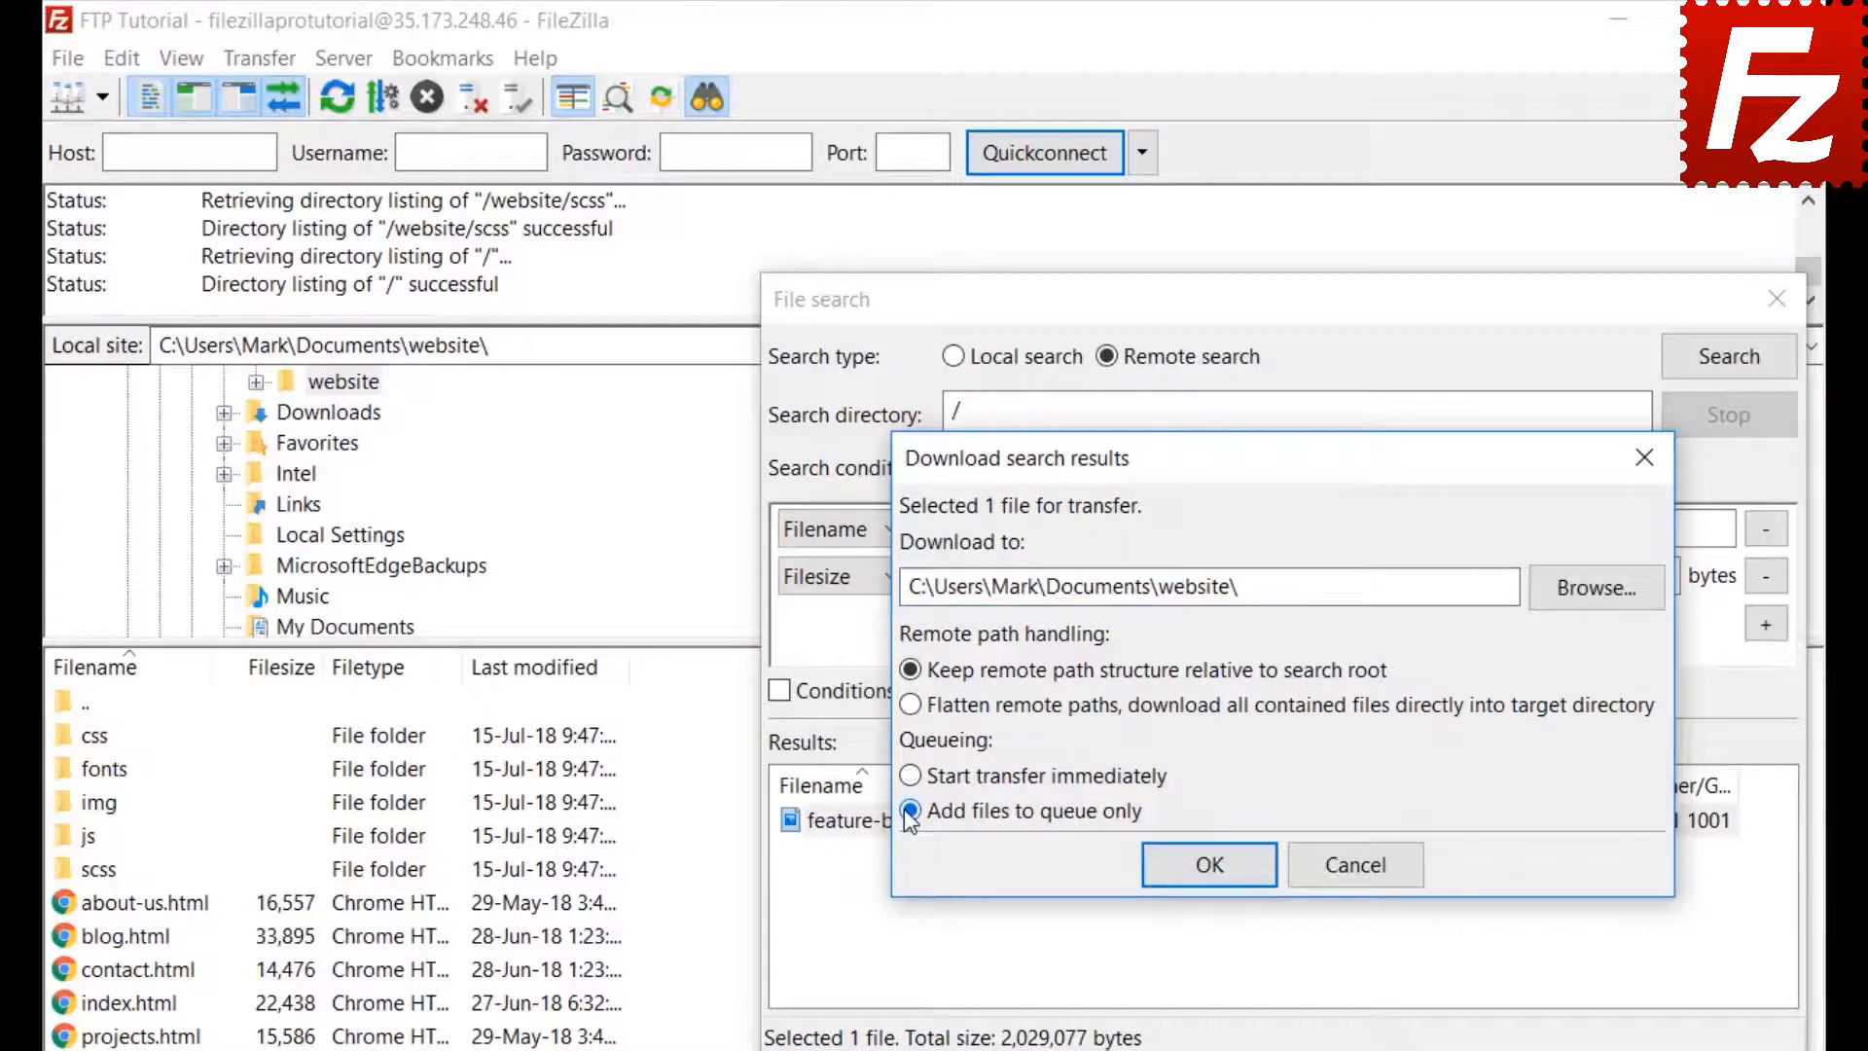
{"action": "left_click", "coordinate": [1217, 873]}
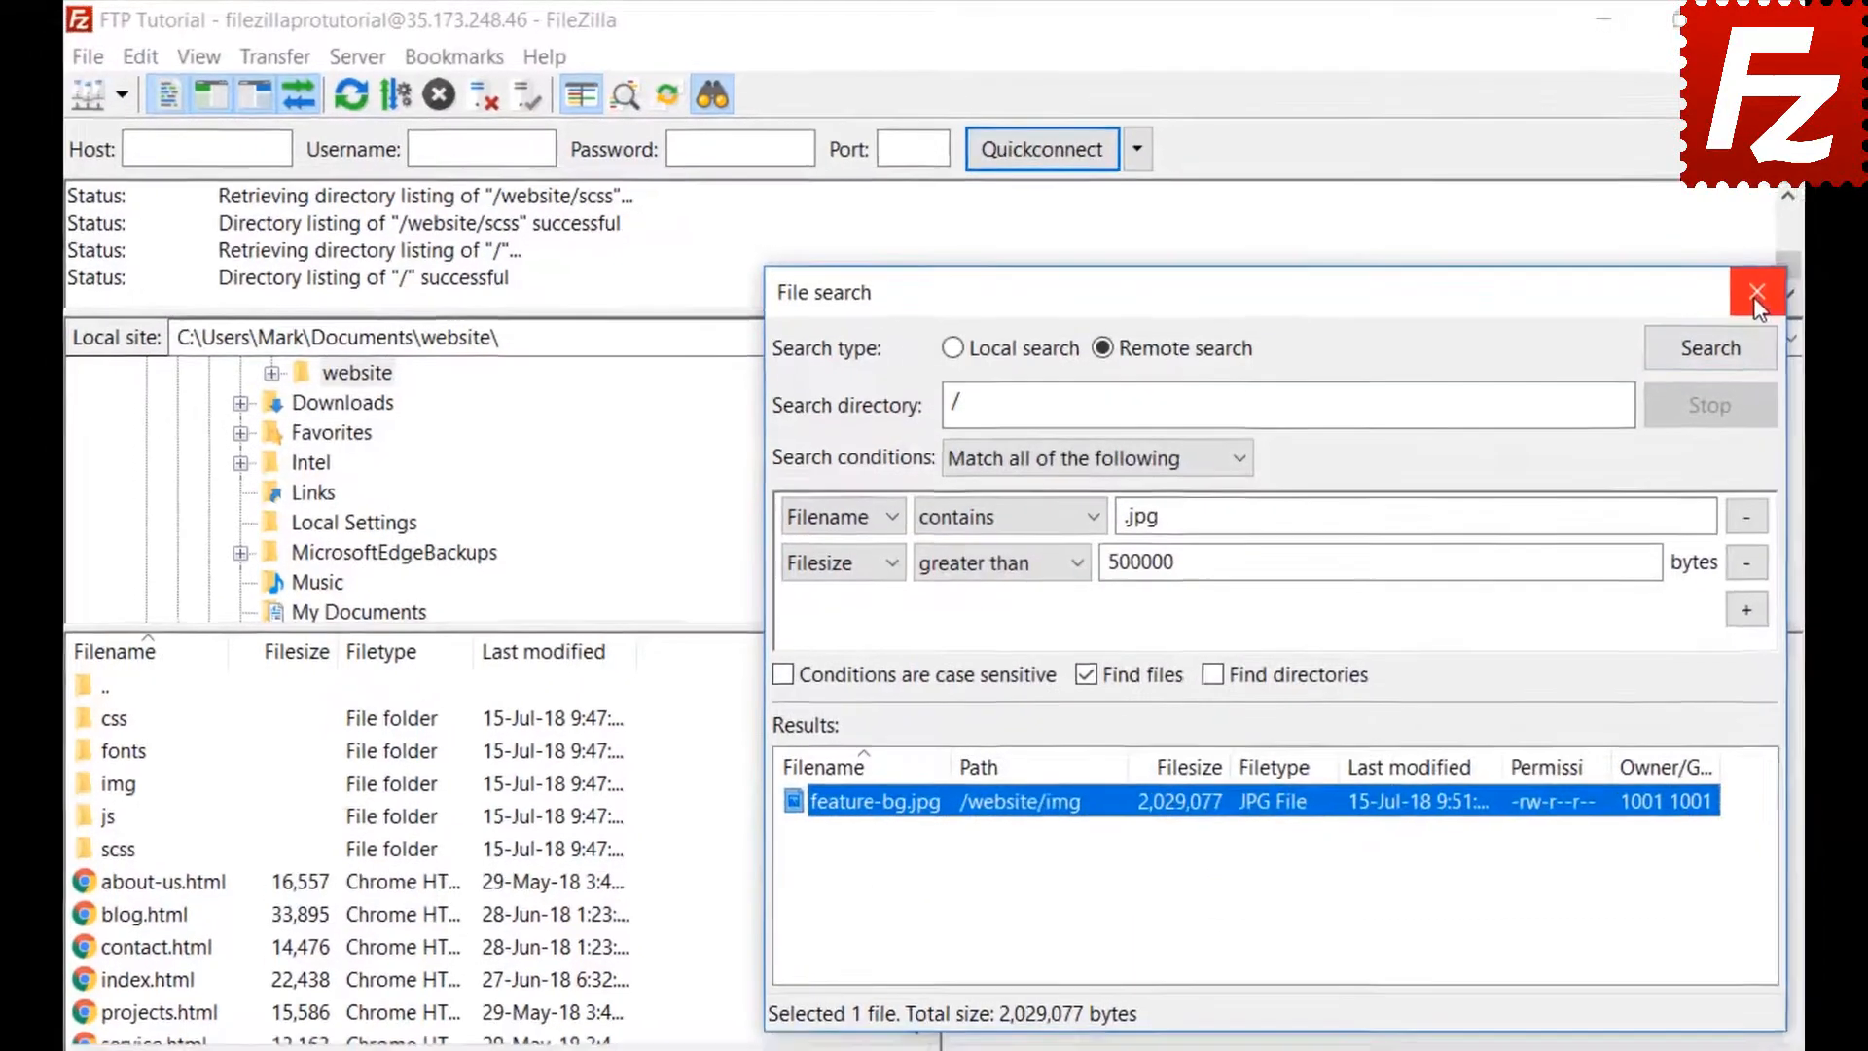
{"action": "left_click", "coordinate": [1756, 301]}
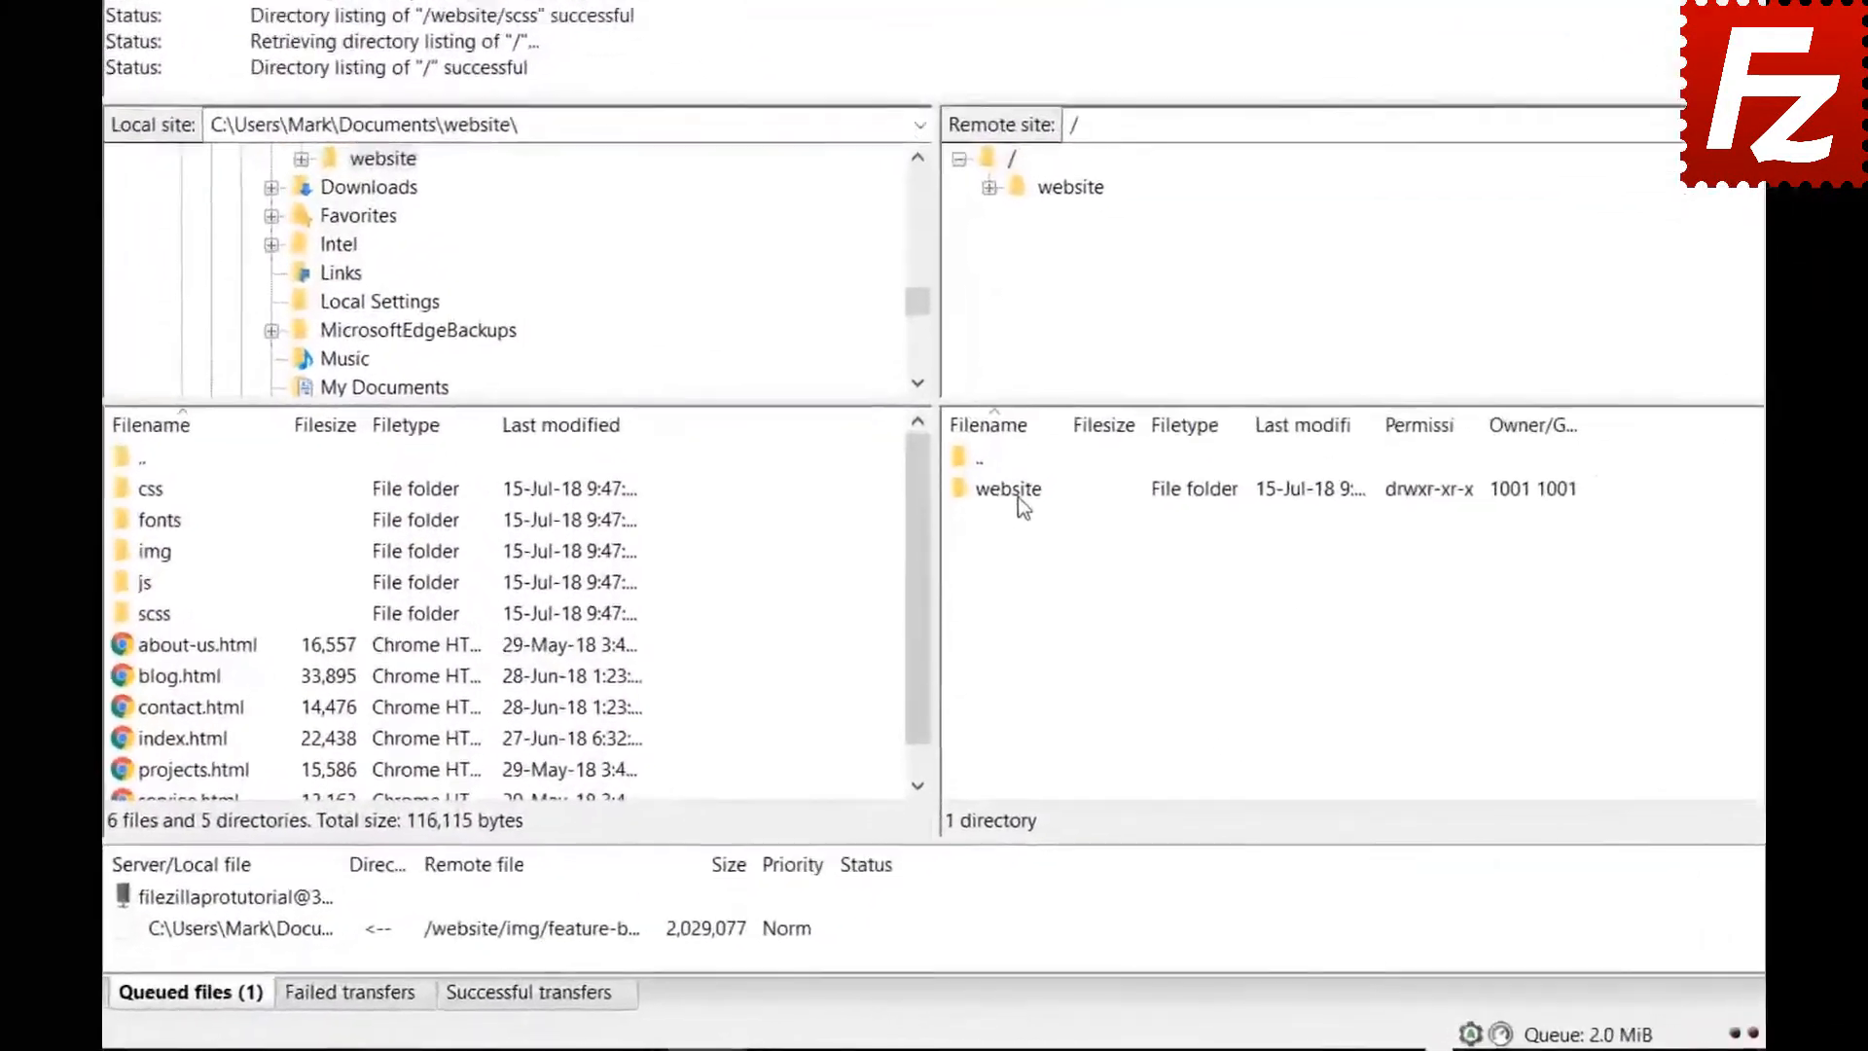
Browse the server to /website/css and bring up Quick Search with Ctrl+F
{"action": "double_click", "coordinate": [1028, 443]}
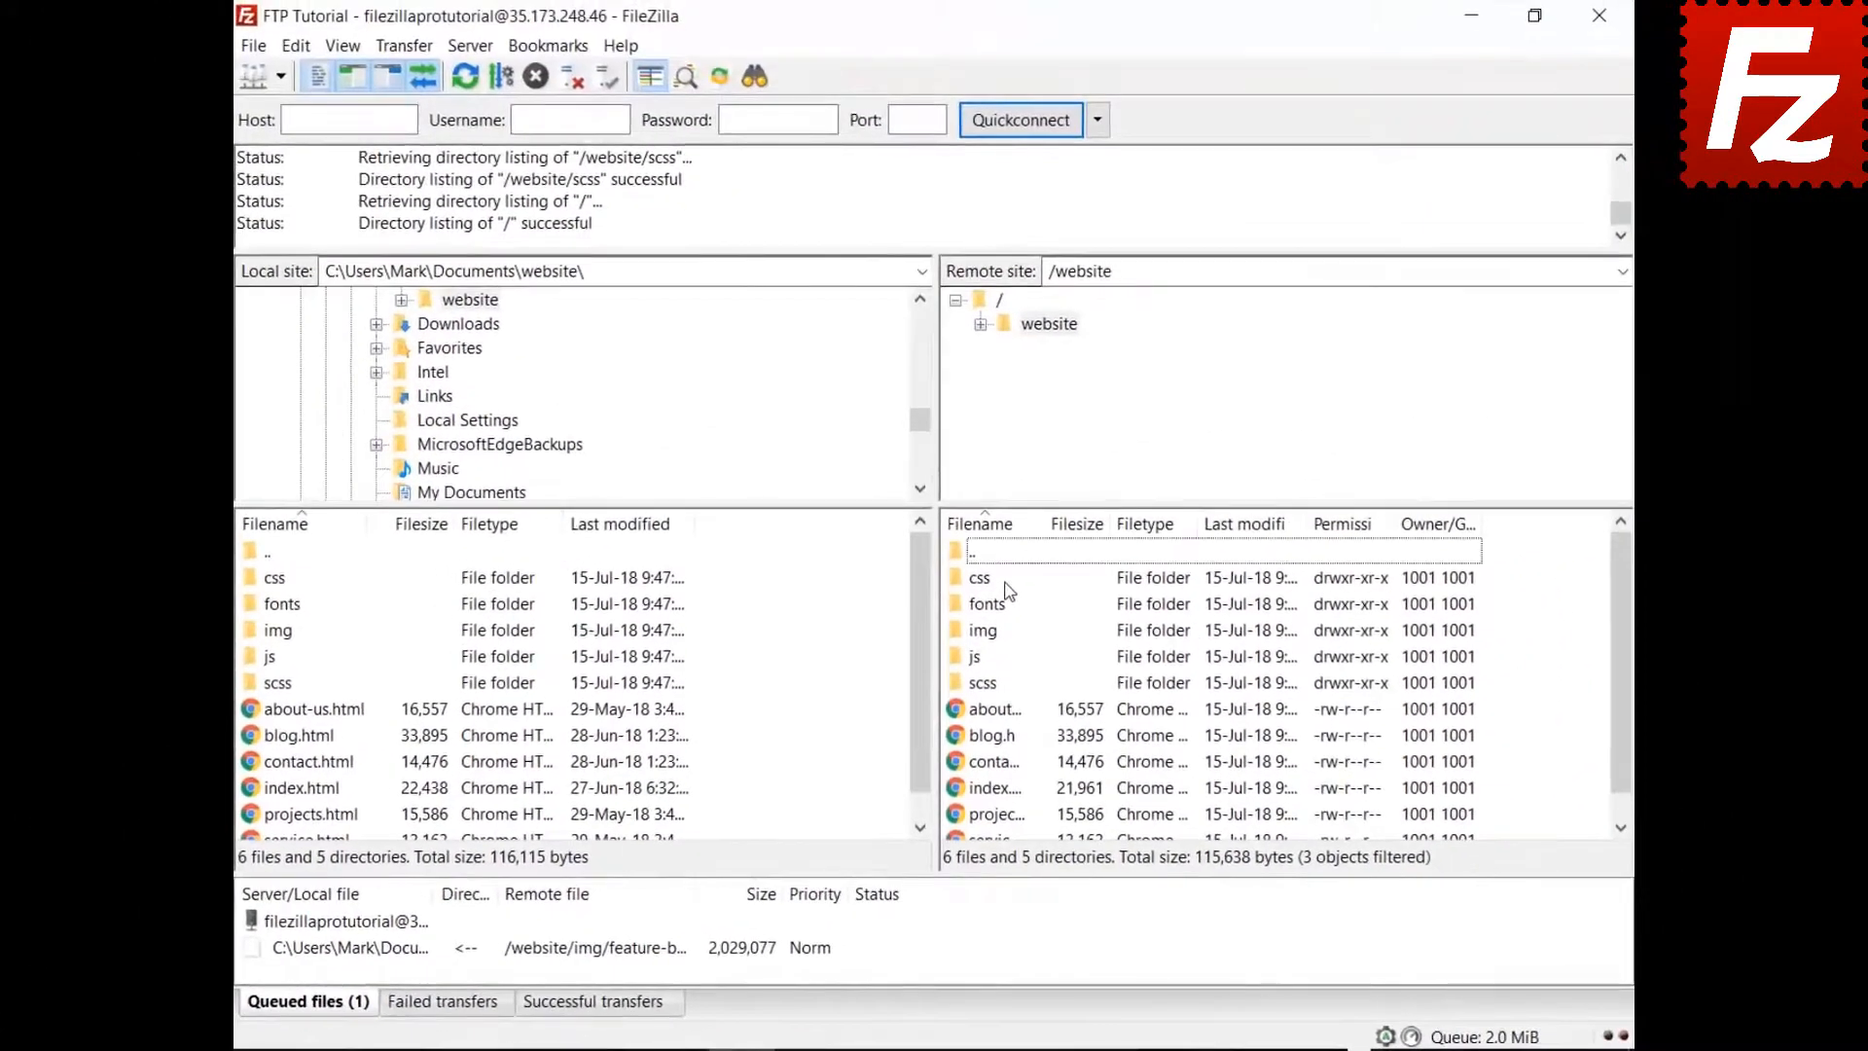
{"action": "double_click", "coordinate": [985, 579]}
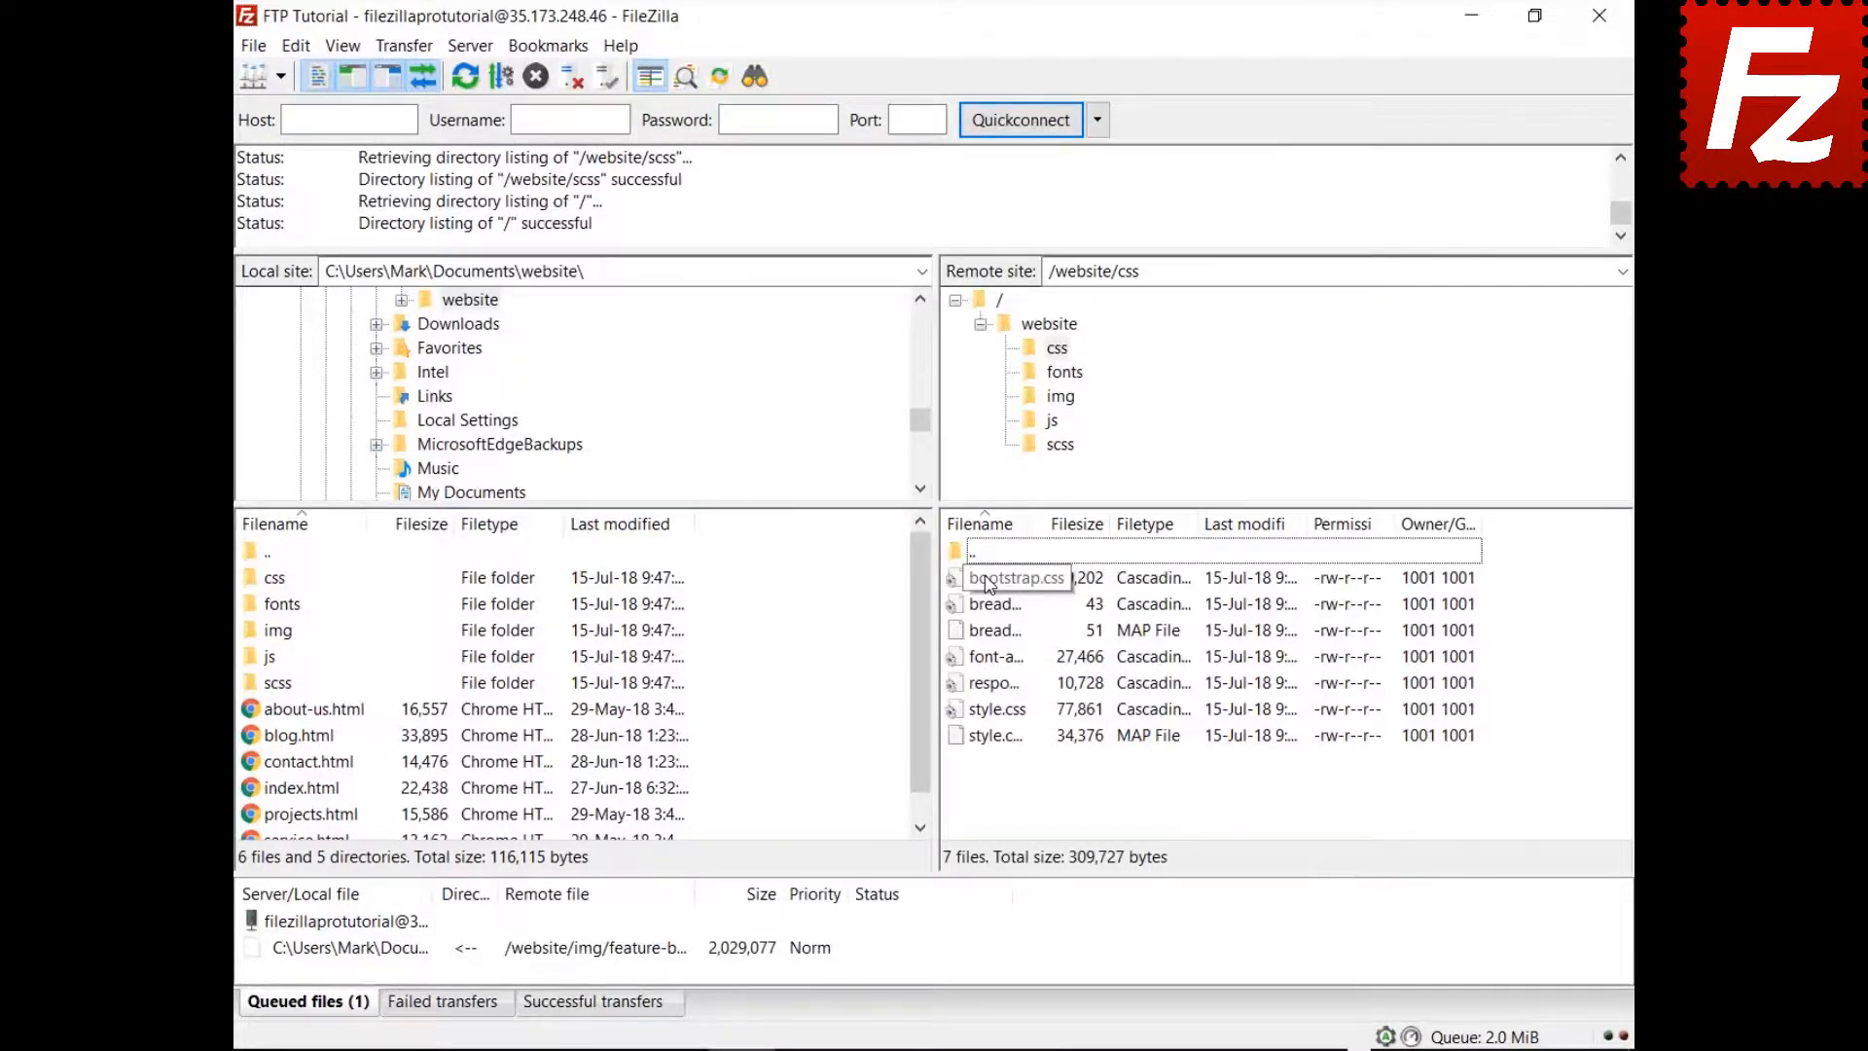
{"action": "left_click", "coordinate": [987, 582]}
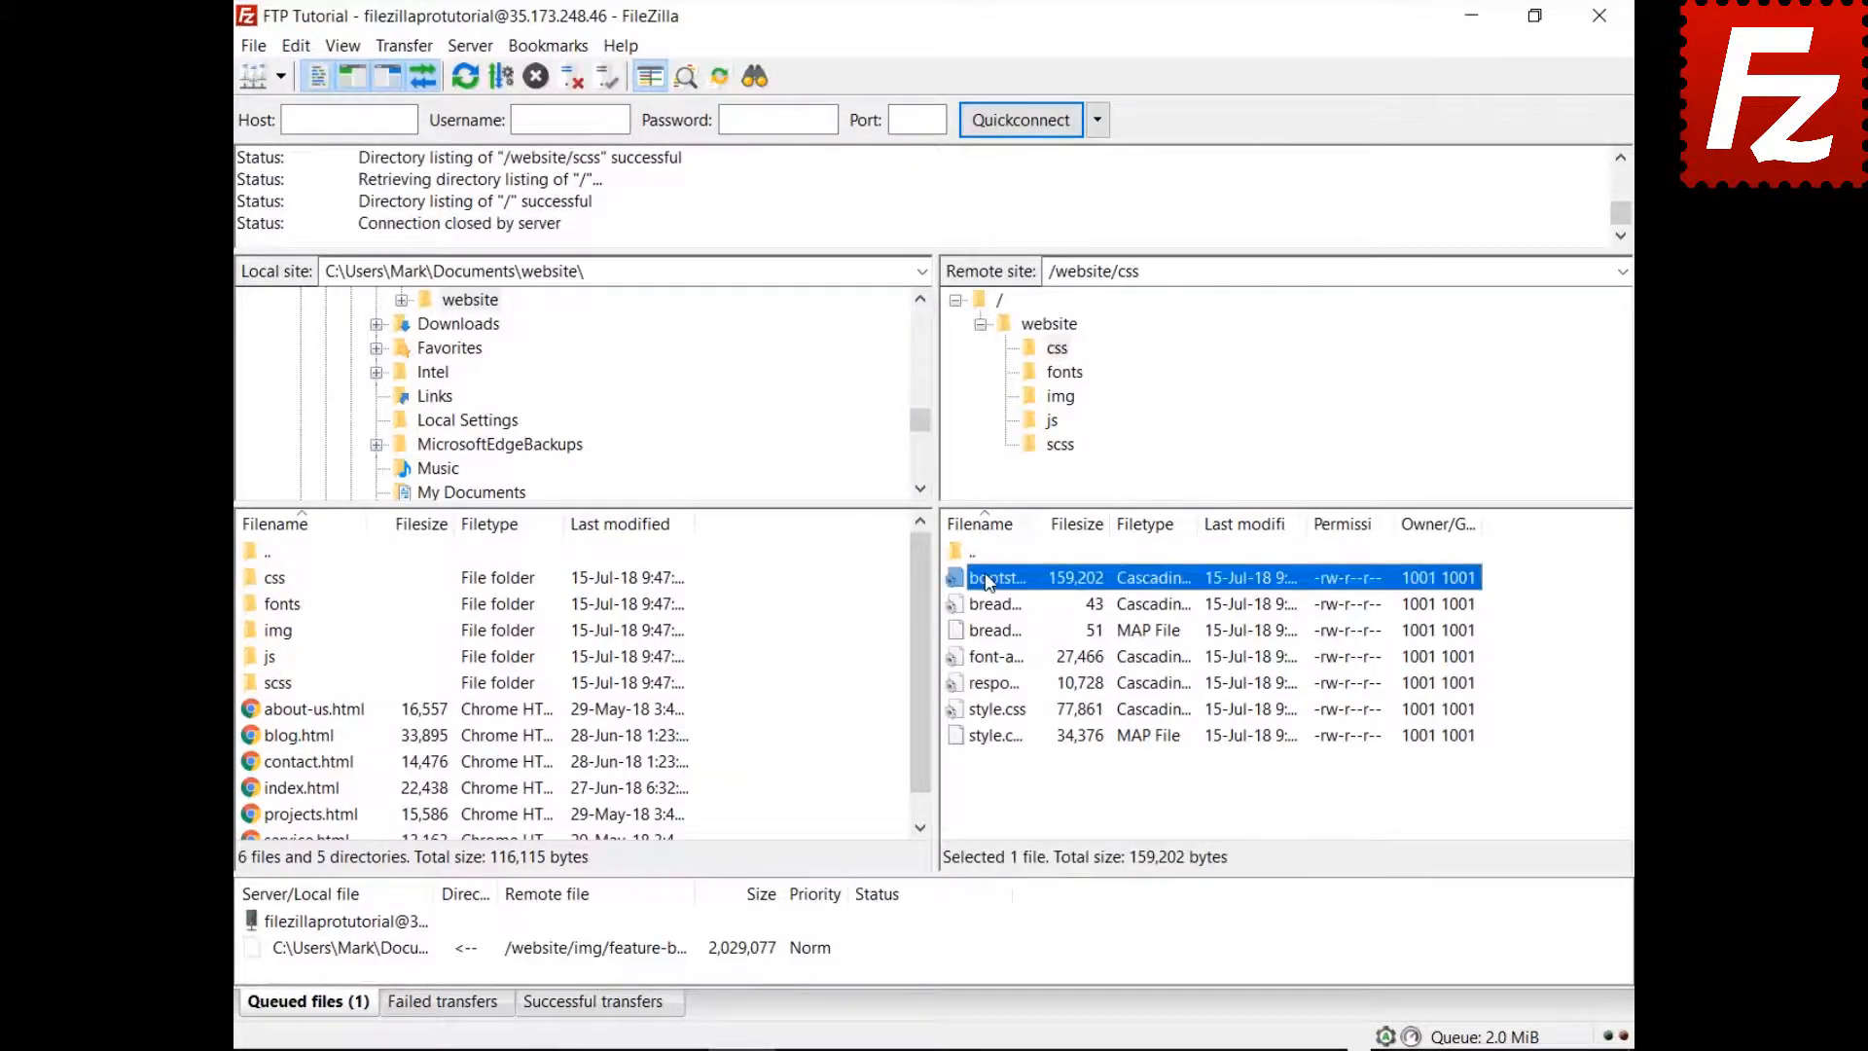
{"action": "key", "text": "Down"}
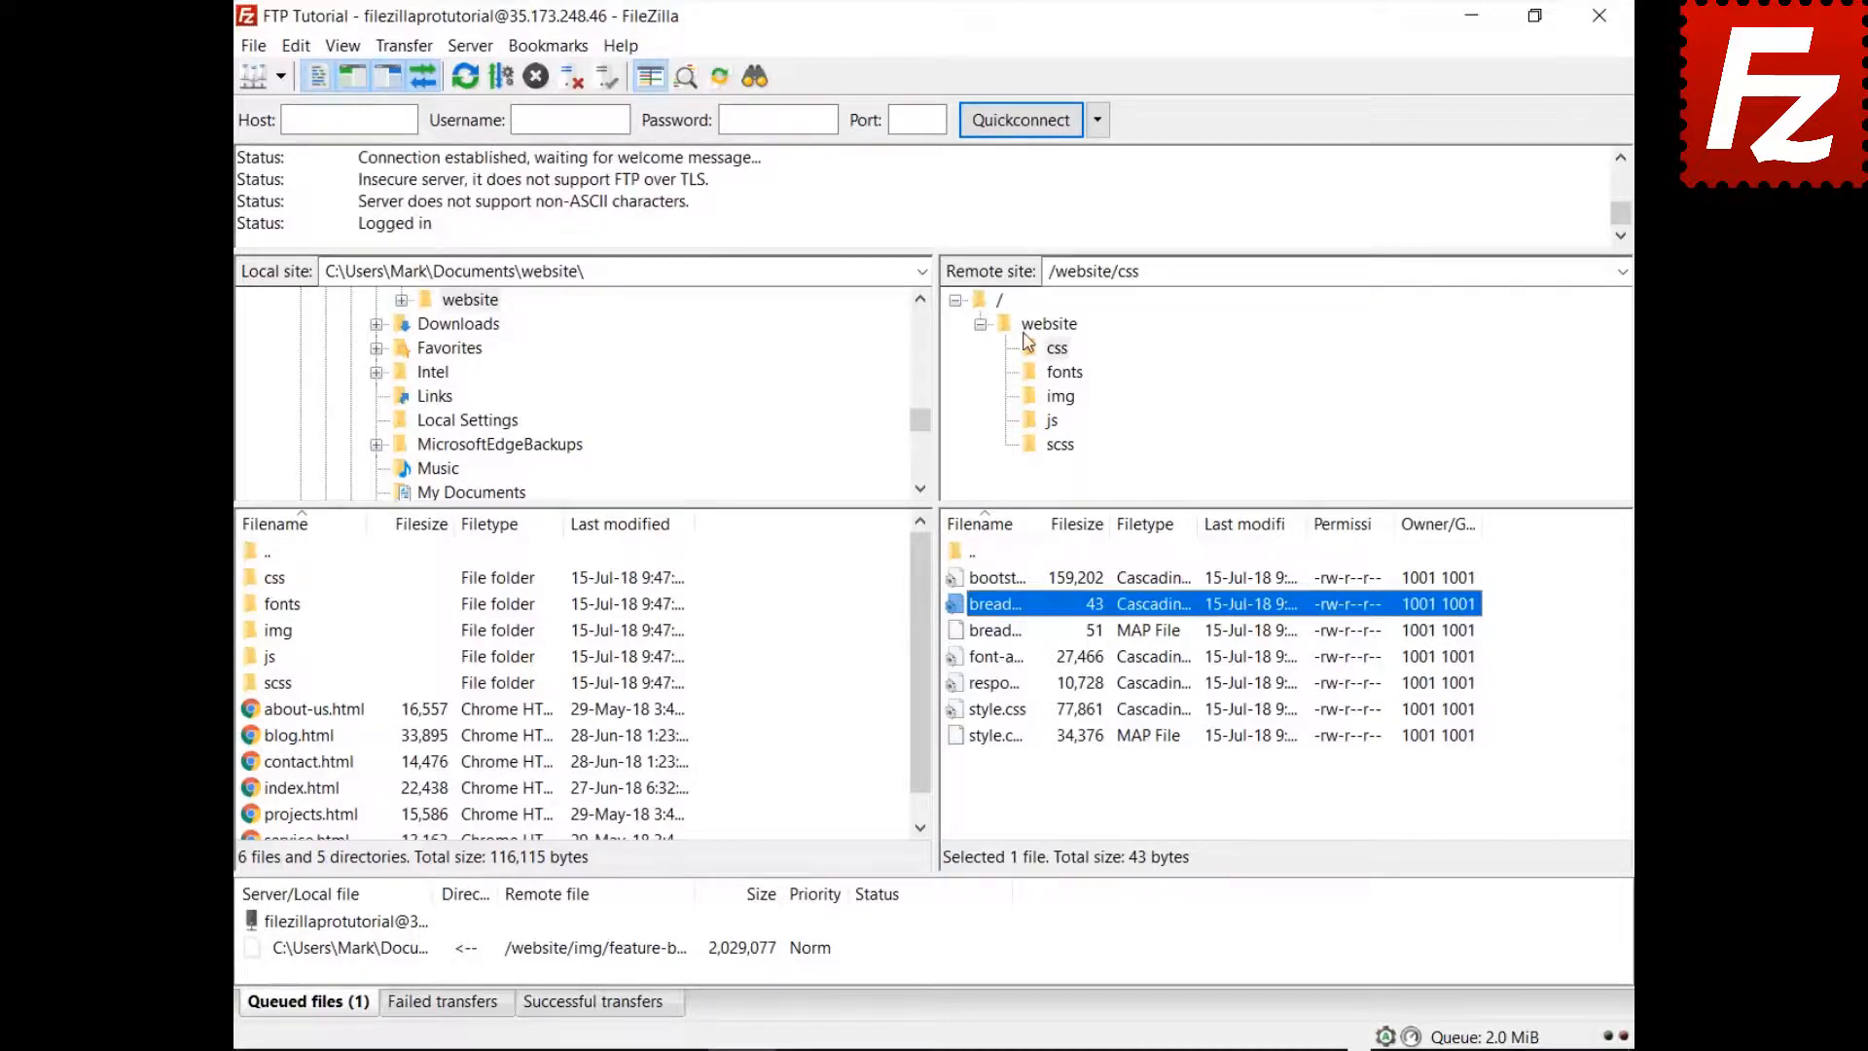
{"action": "key", "text": "ctrl+f"}
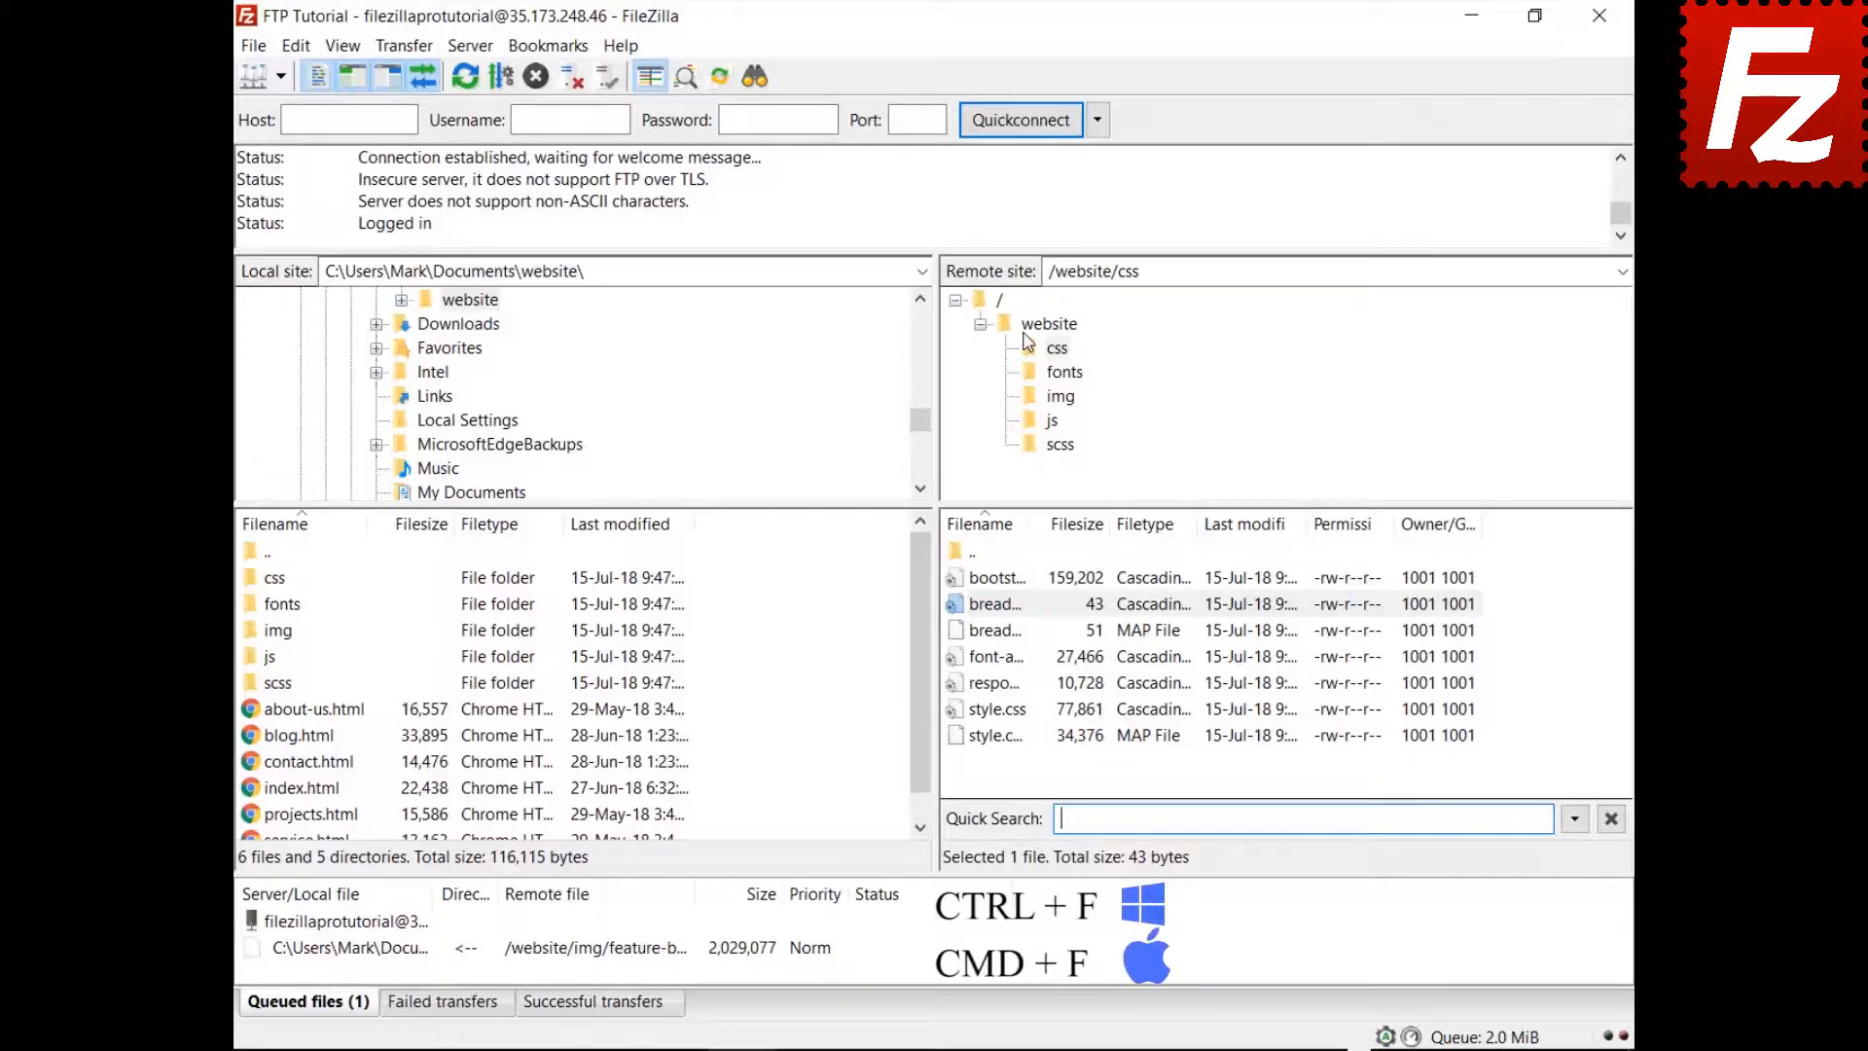
Quick-search 'style' with Invert Filter ticked to hide matching stylesheets
{"action": "type", "text": "s"}
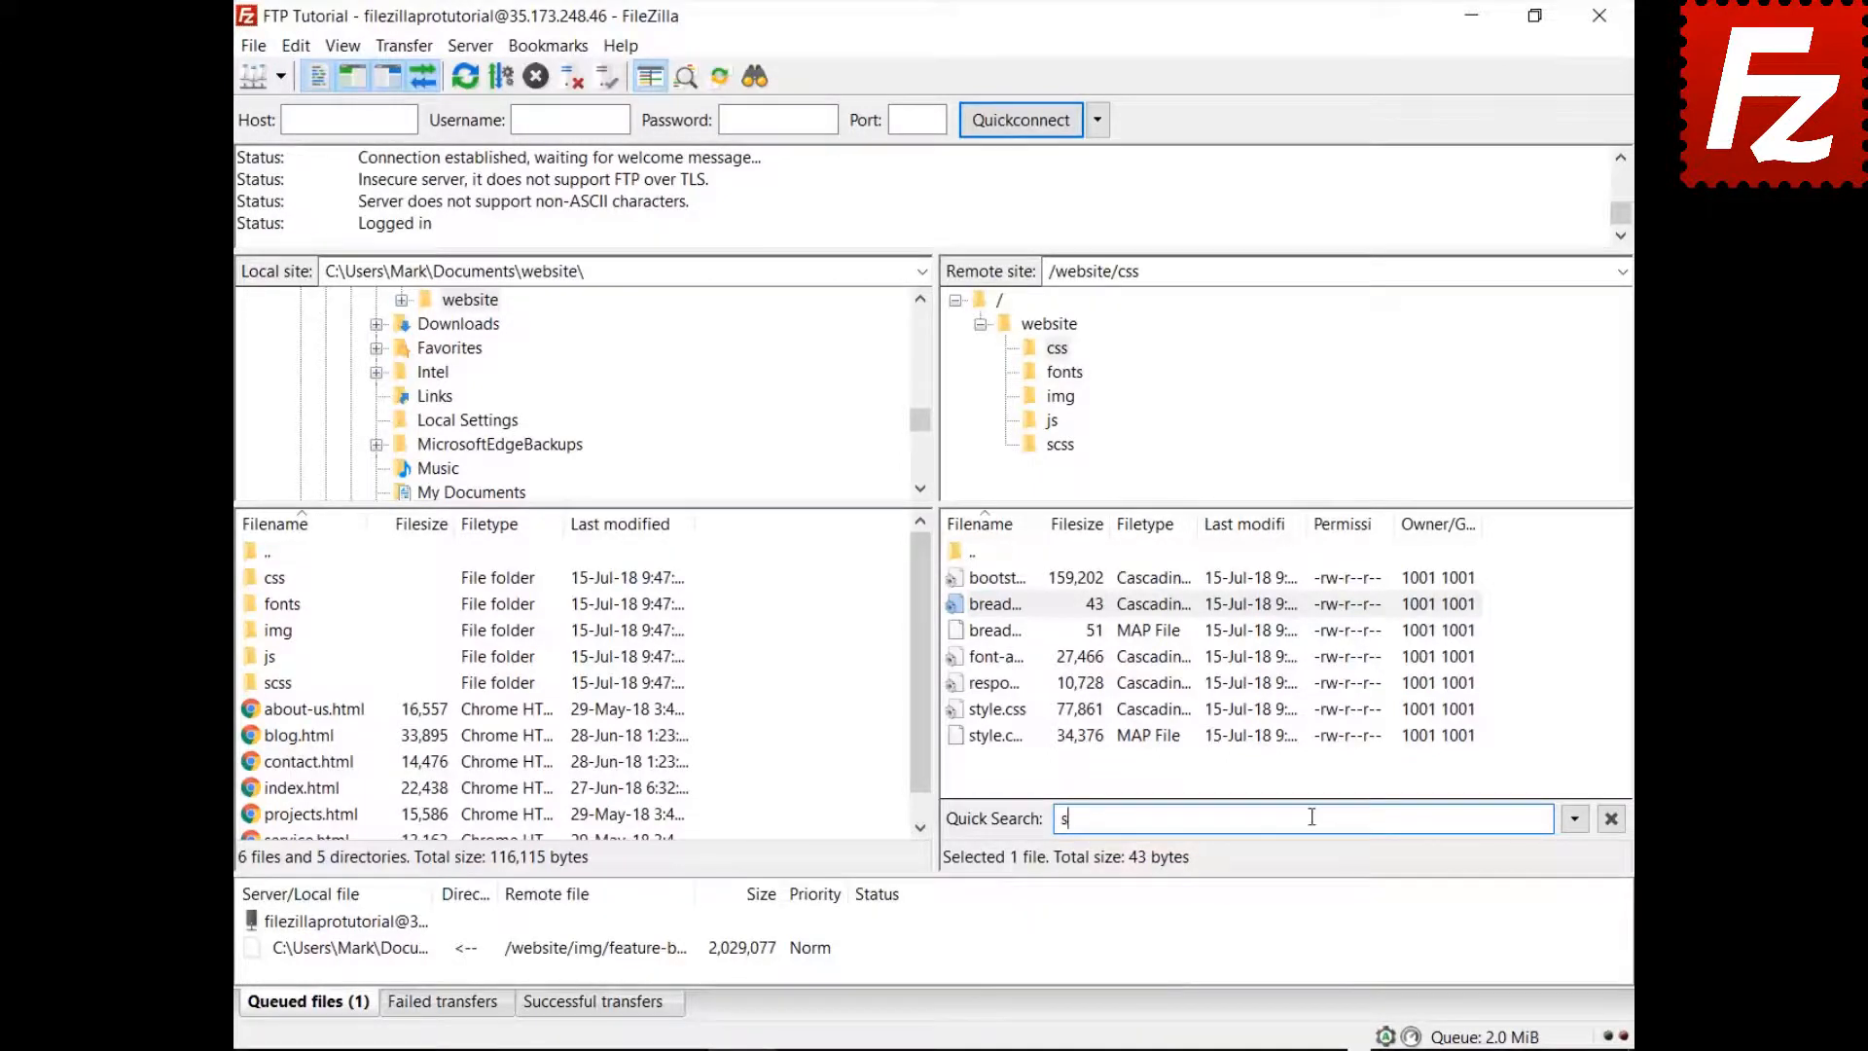
{"action": "type", "text": "tyle"}
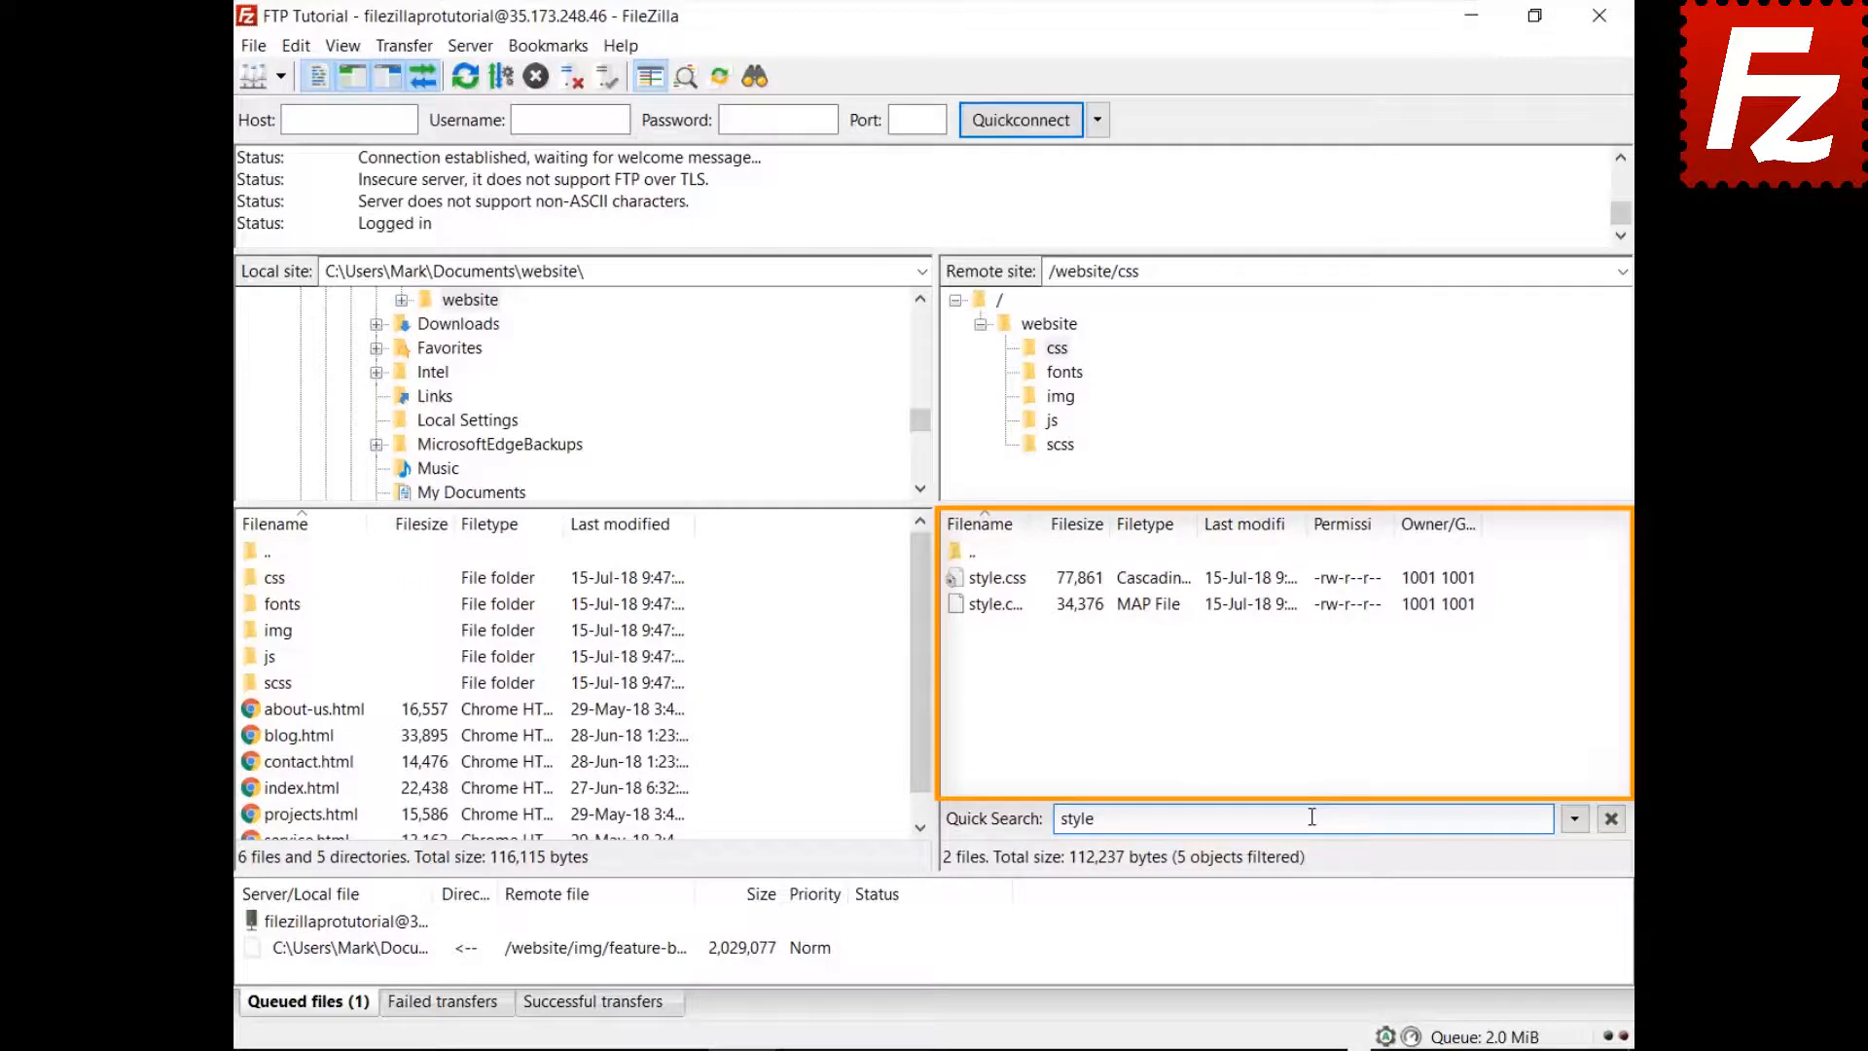
{"action": "left_click", "coordinate": [1575, 819]}
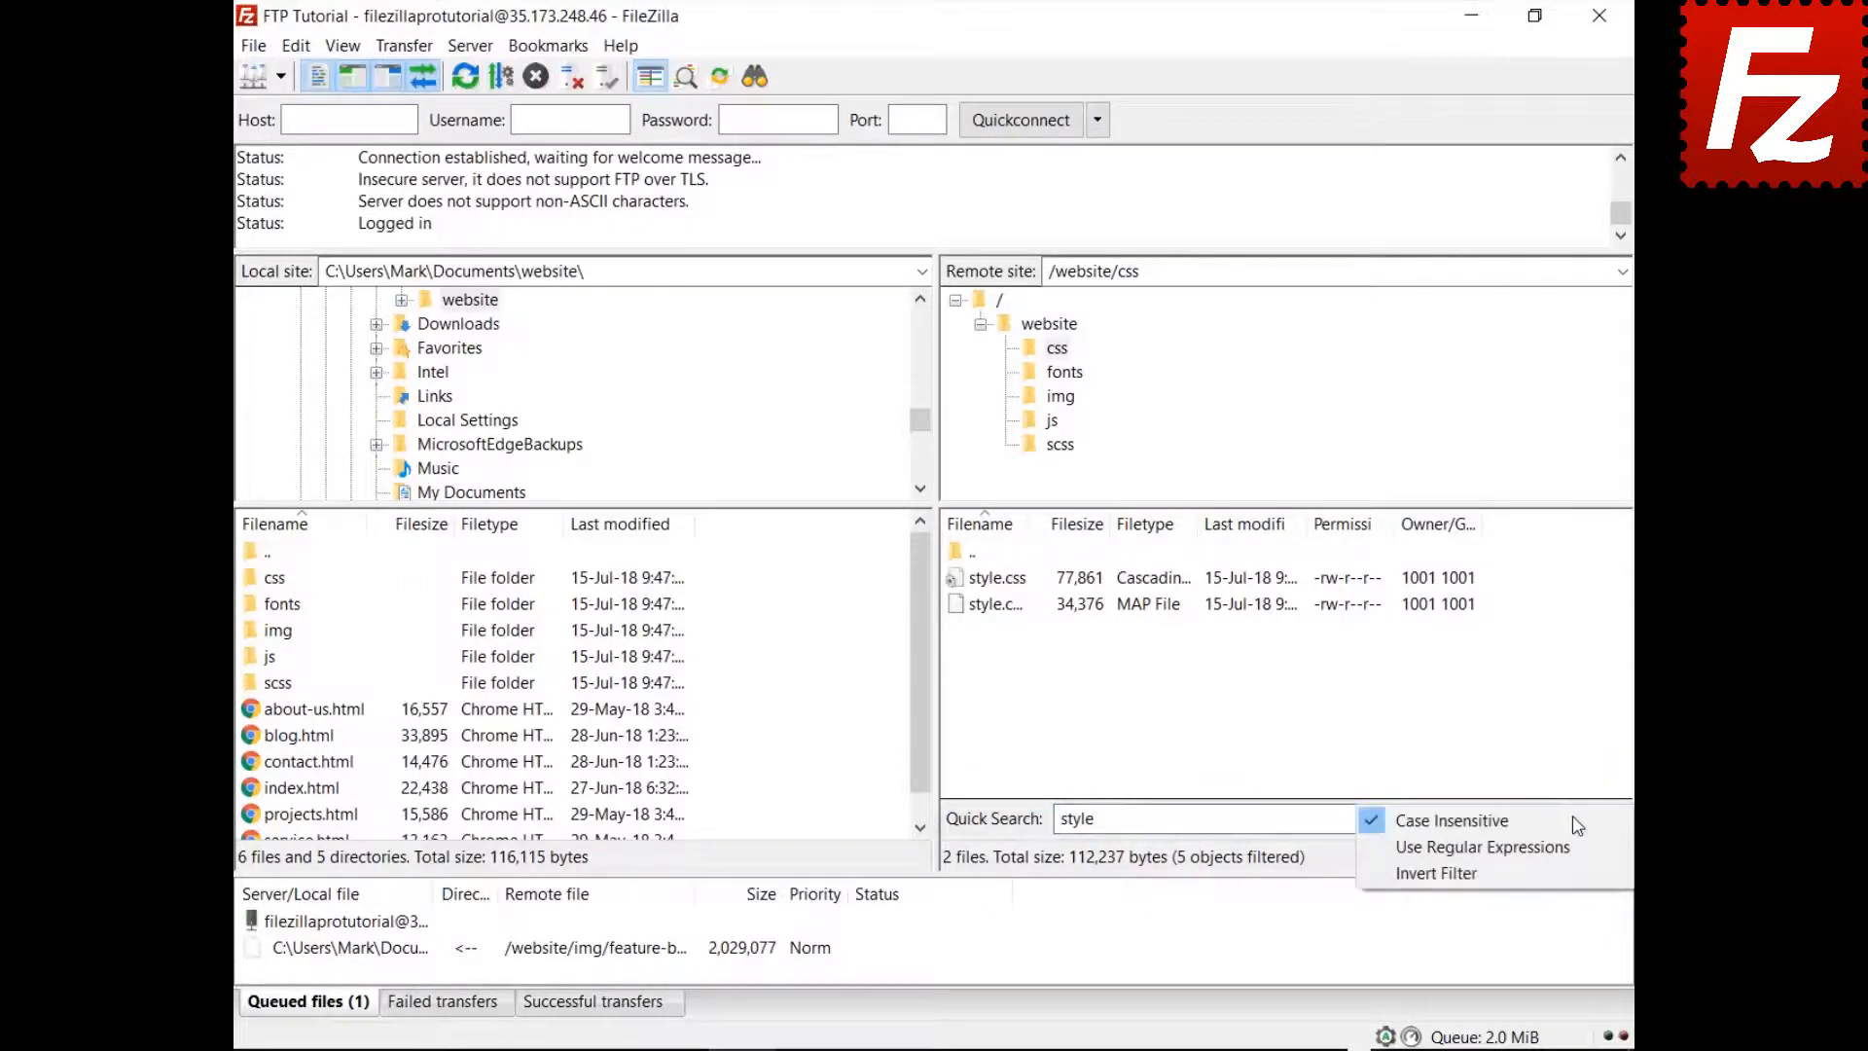
{"action": "left_click", "coordinate": [1570, 881]}
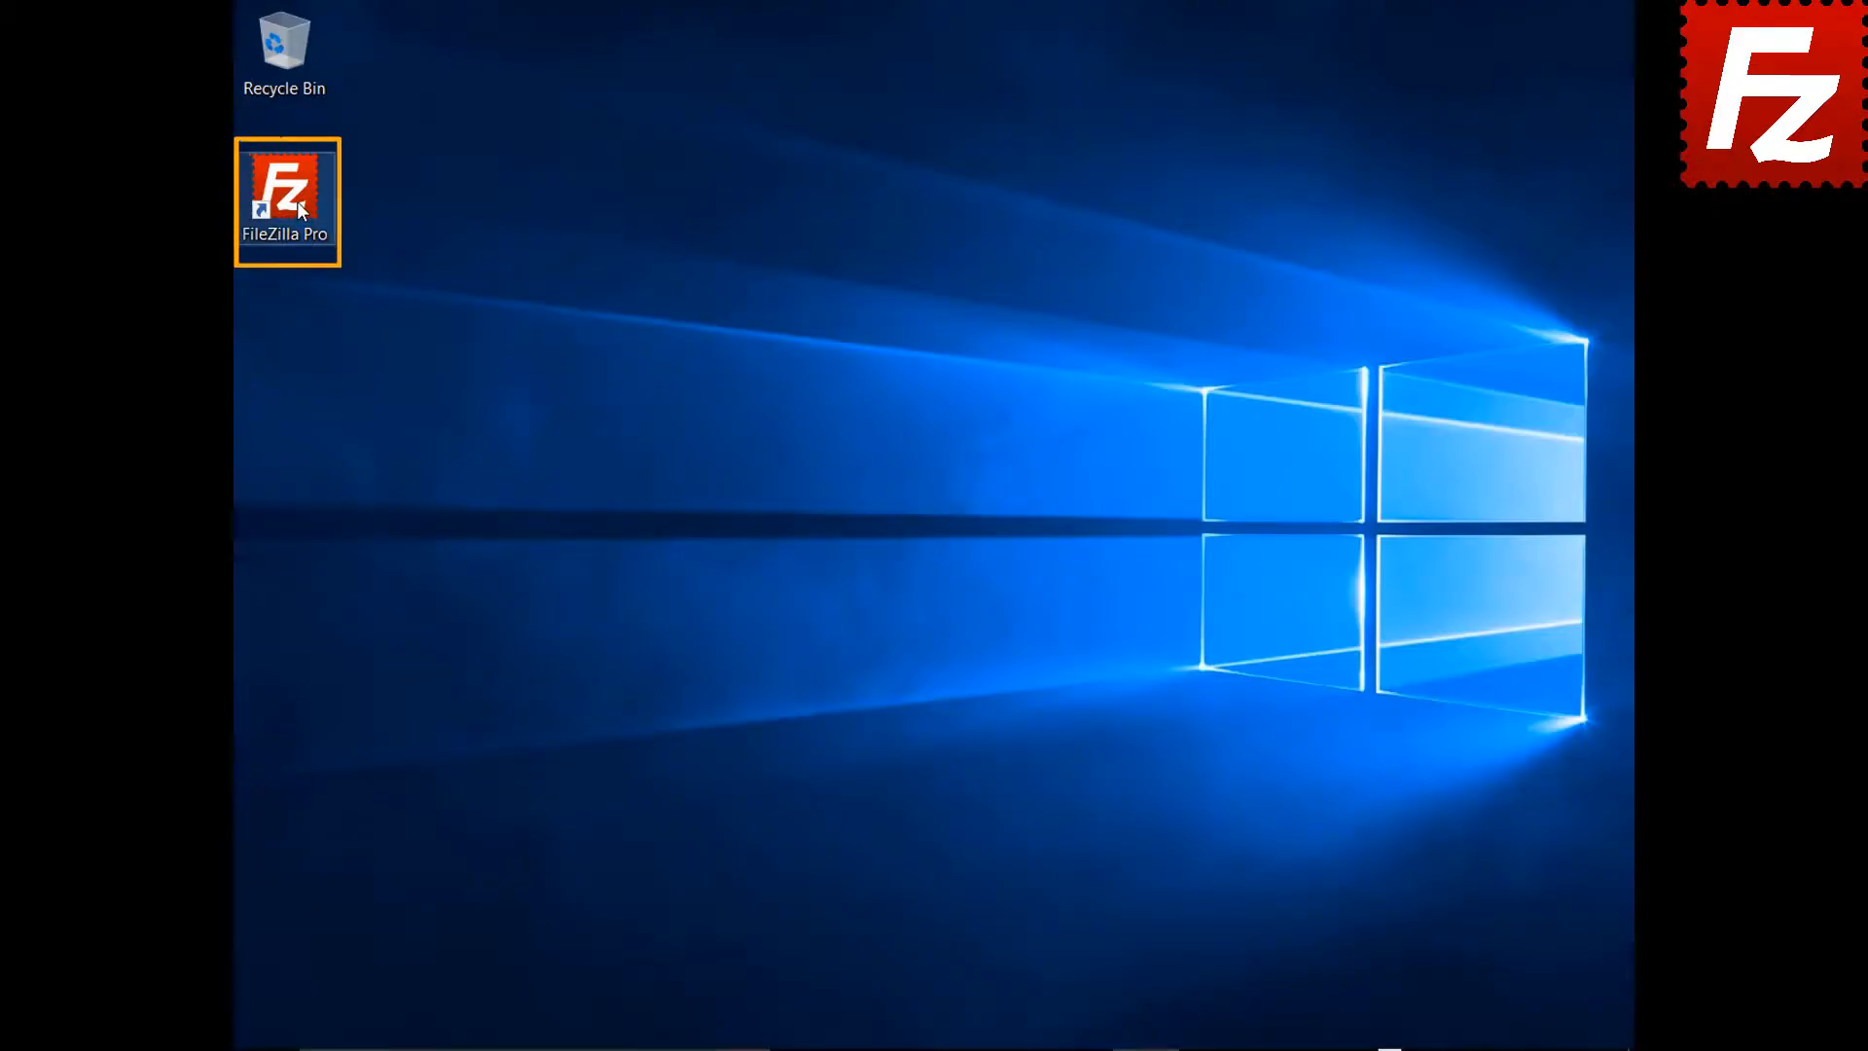
Launch FileZilla Pro, connect to FTP Tutorial, and upload Summary Report.docx to the root
{"action": "double_click", "coordinate": [296, 201]}
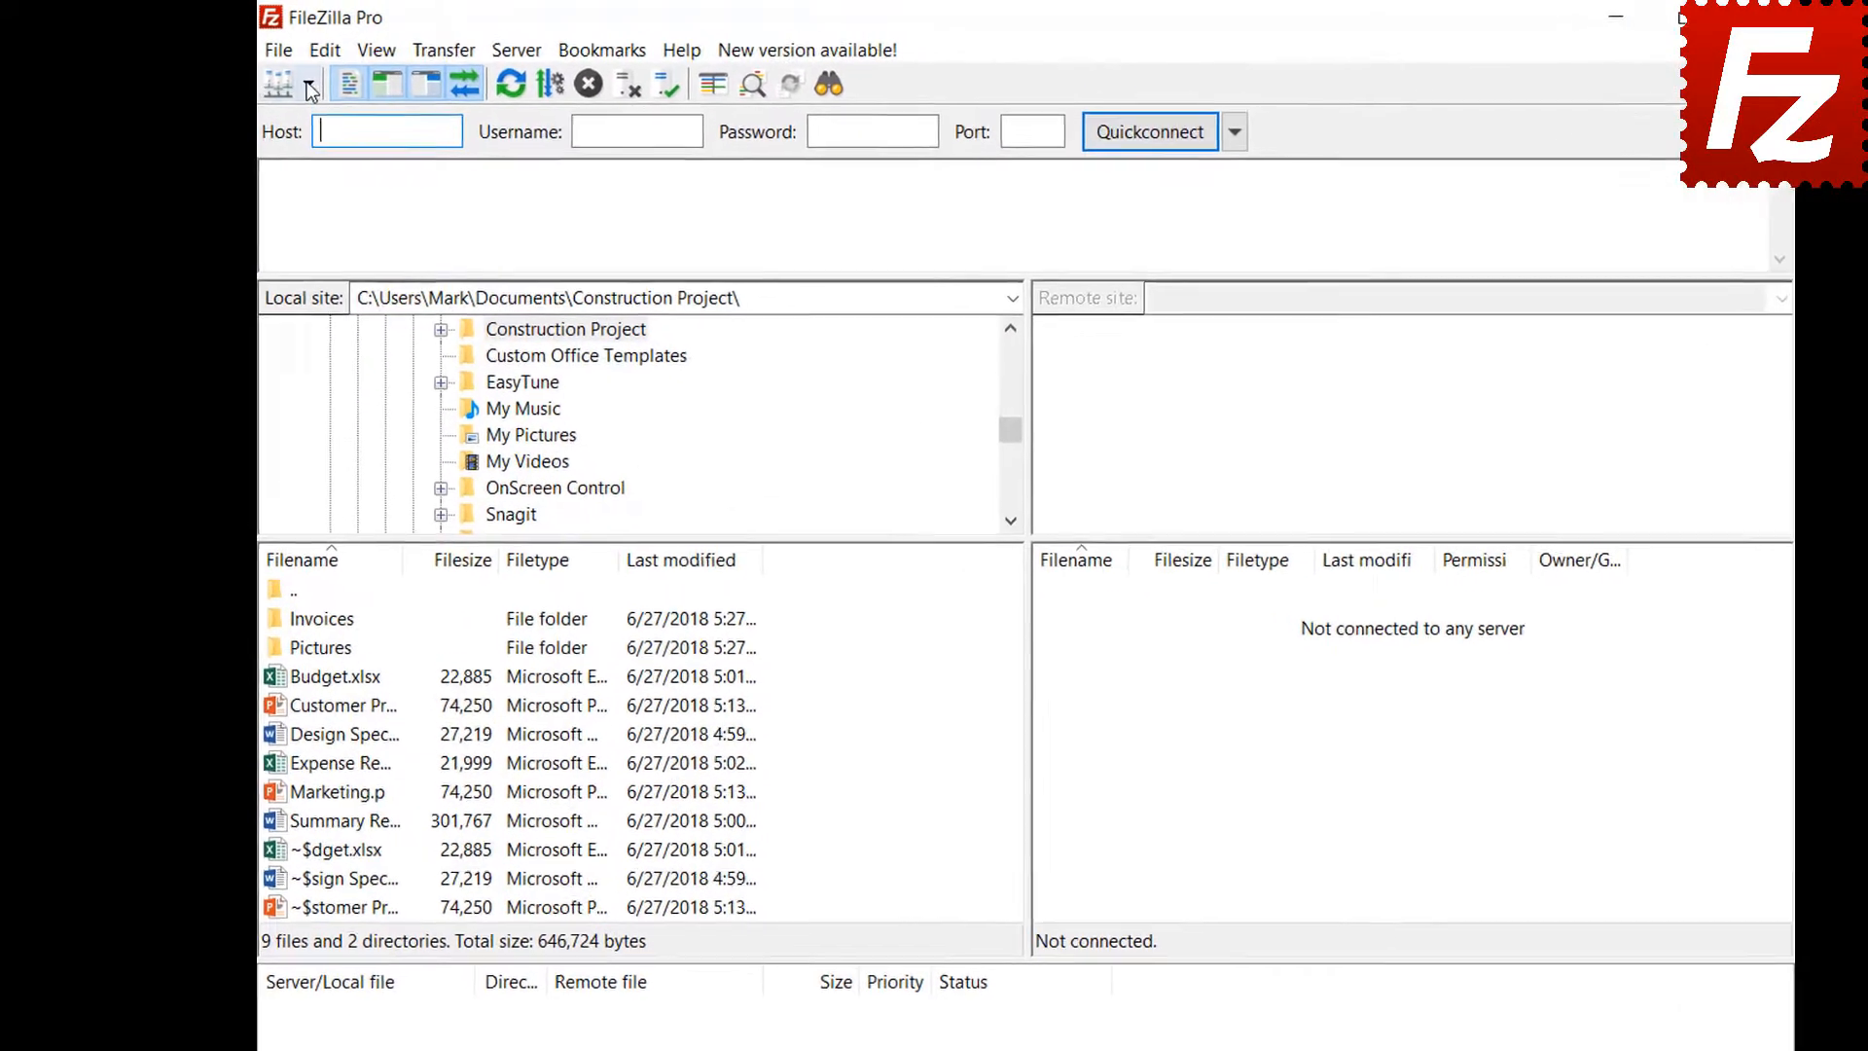
{"action": "left_click", "coordinate": [286, 79]}
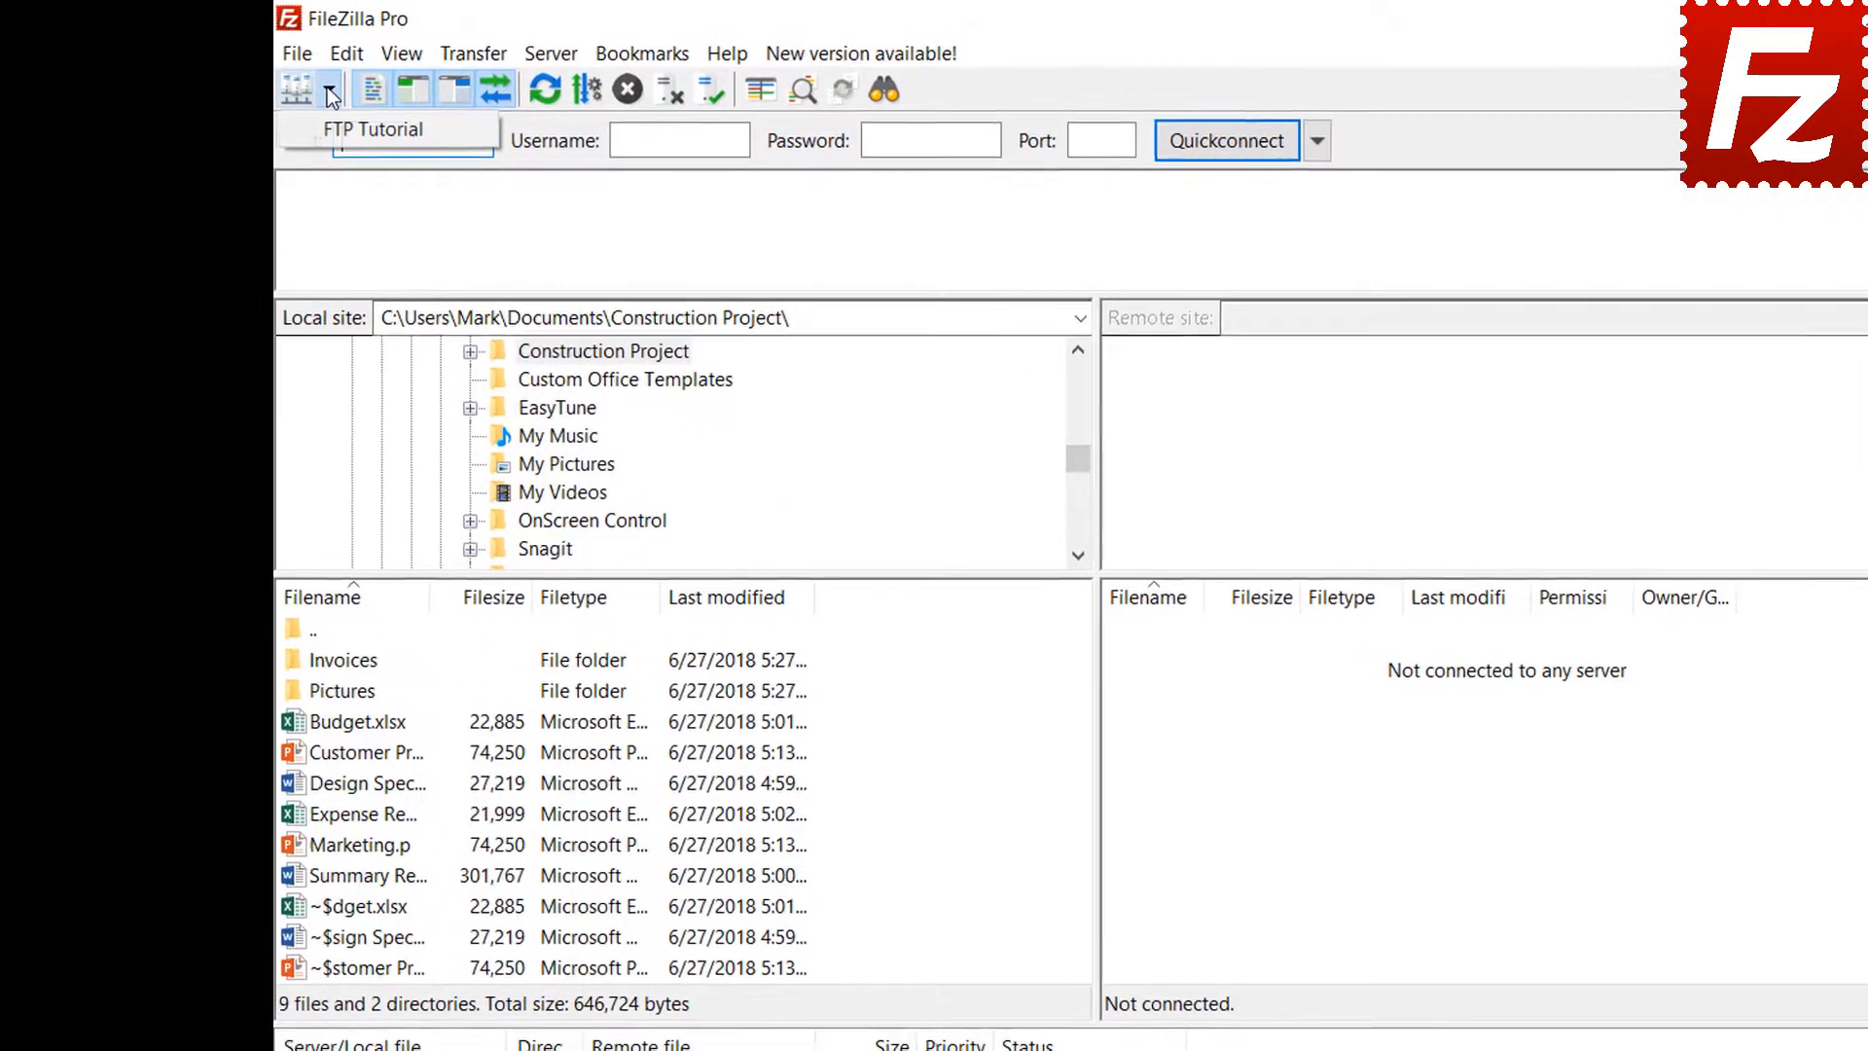
{"action": "left_click", "coordinate": [334, 126]}
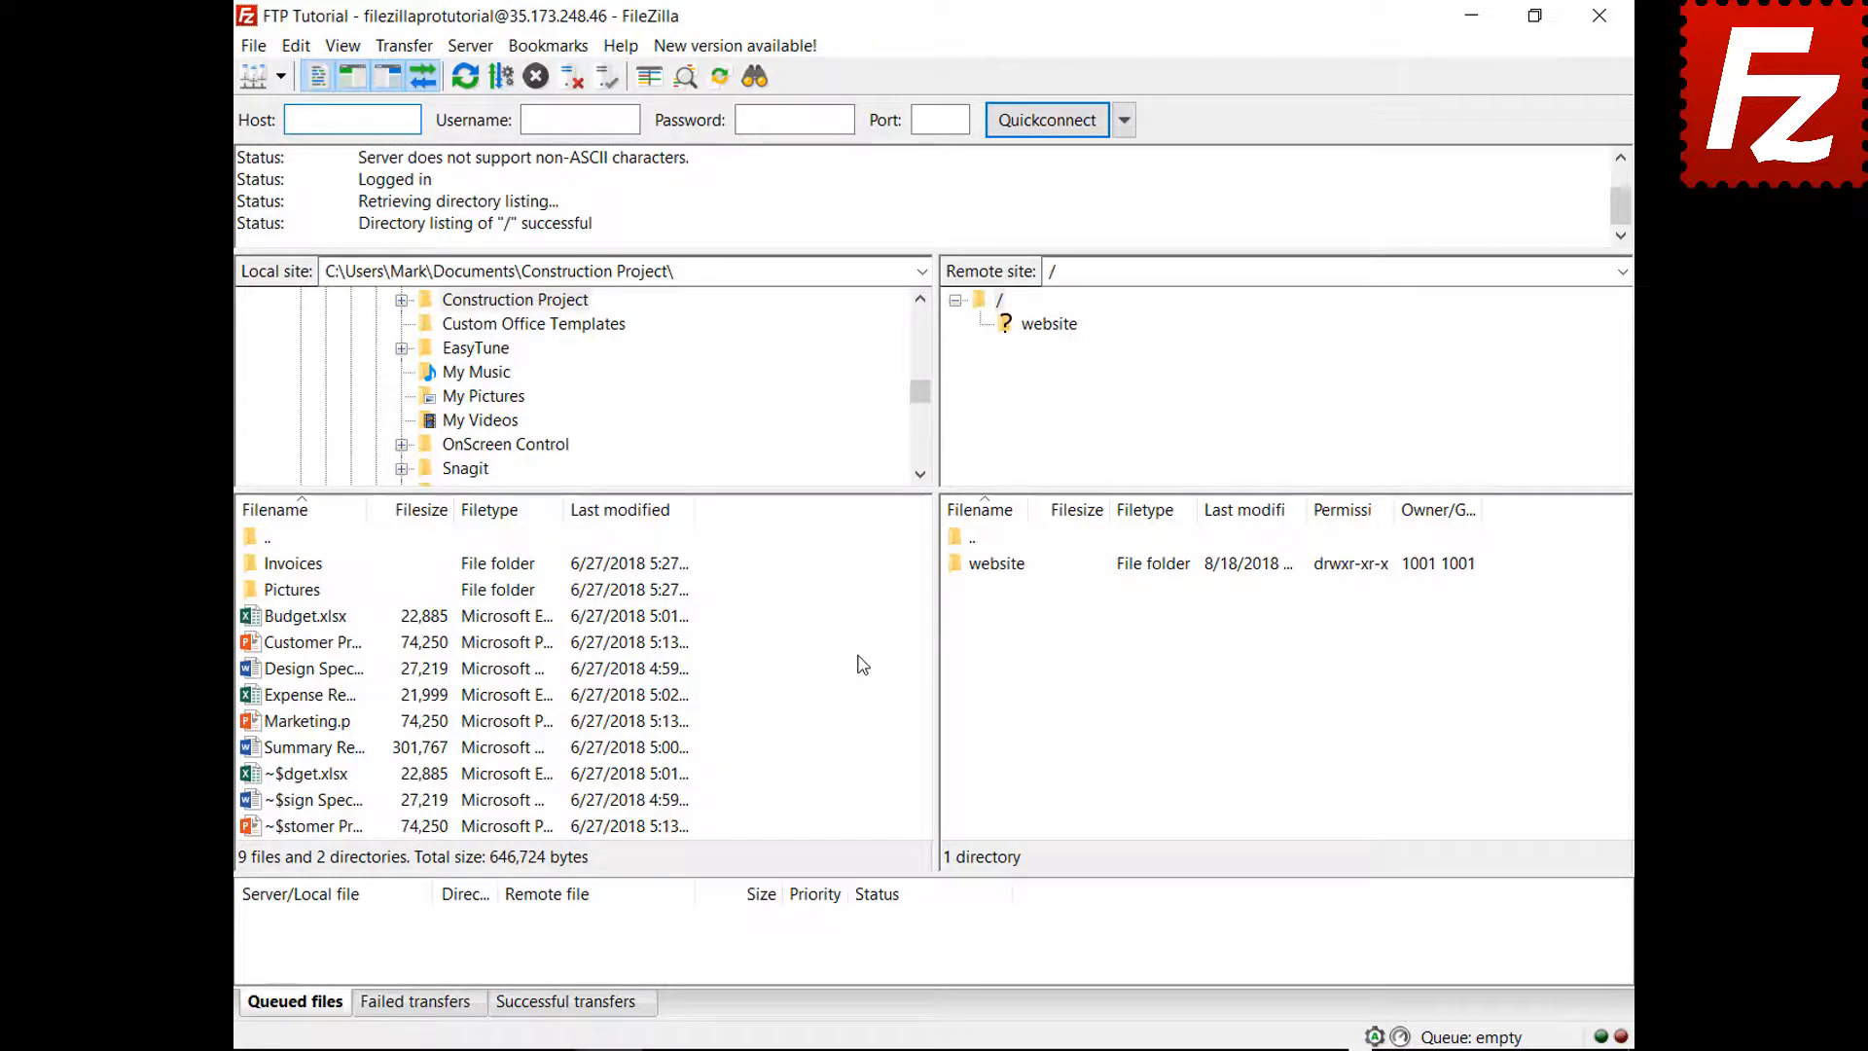
{"action": "right_click", "coordinate": [312, 749]}
{"action": "left_click", "coordinate": [354, 768]}
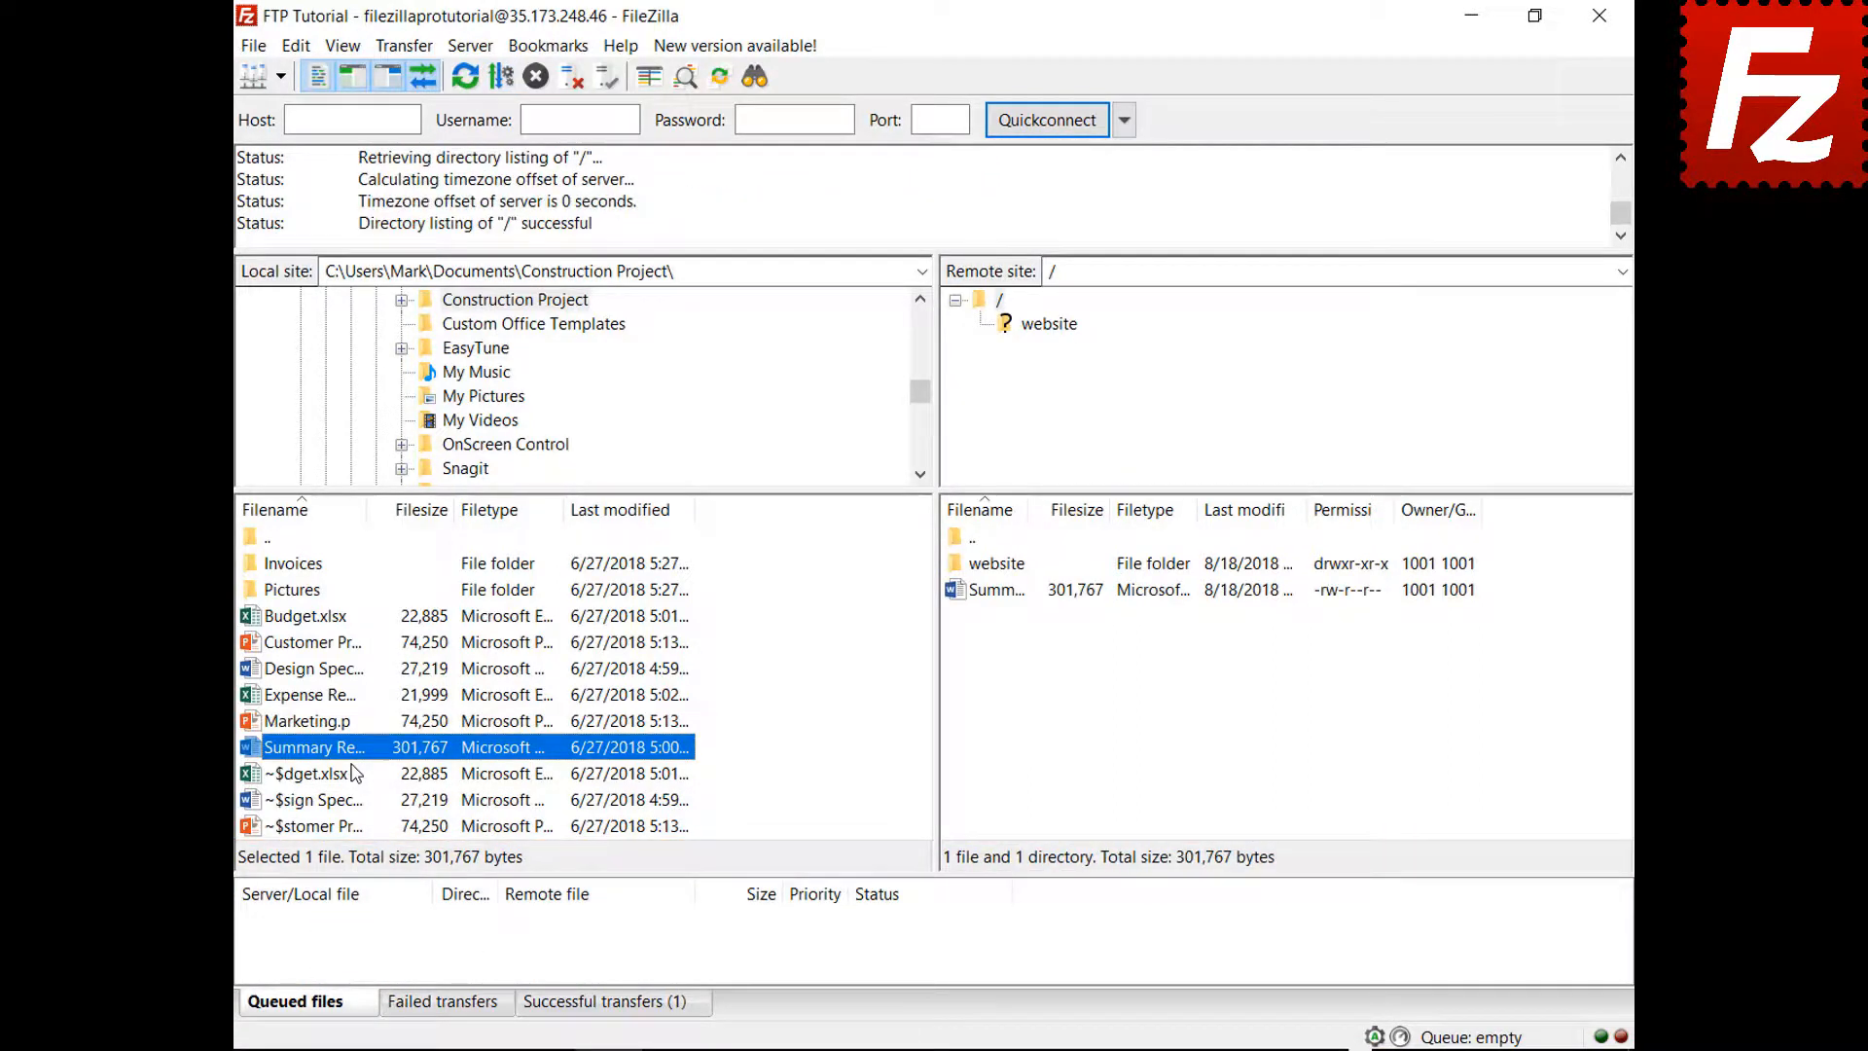
Queue Budget.xlsx and the Invoices folder, then process the queue to upload them
{"action": "right_click", "coordinate": [316, 622]}
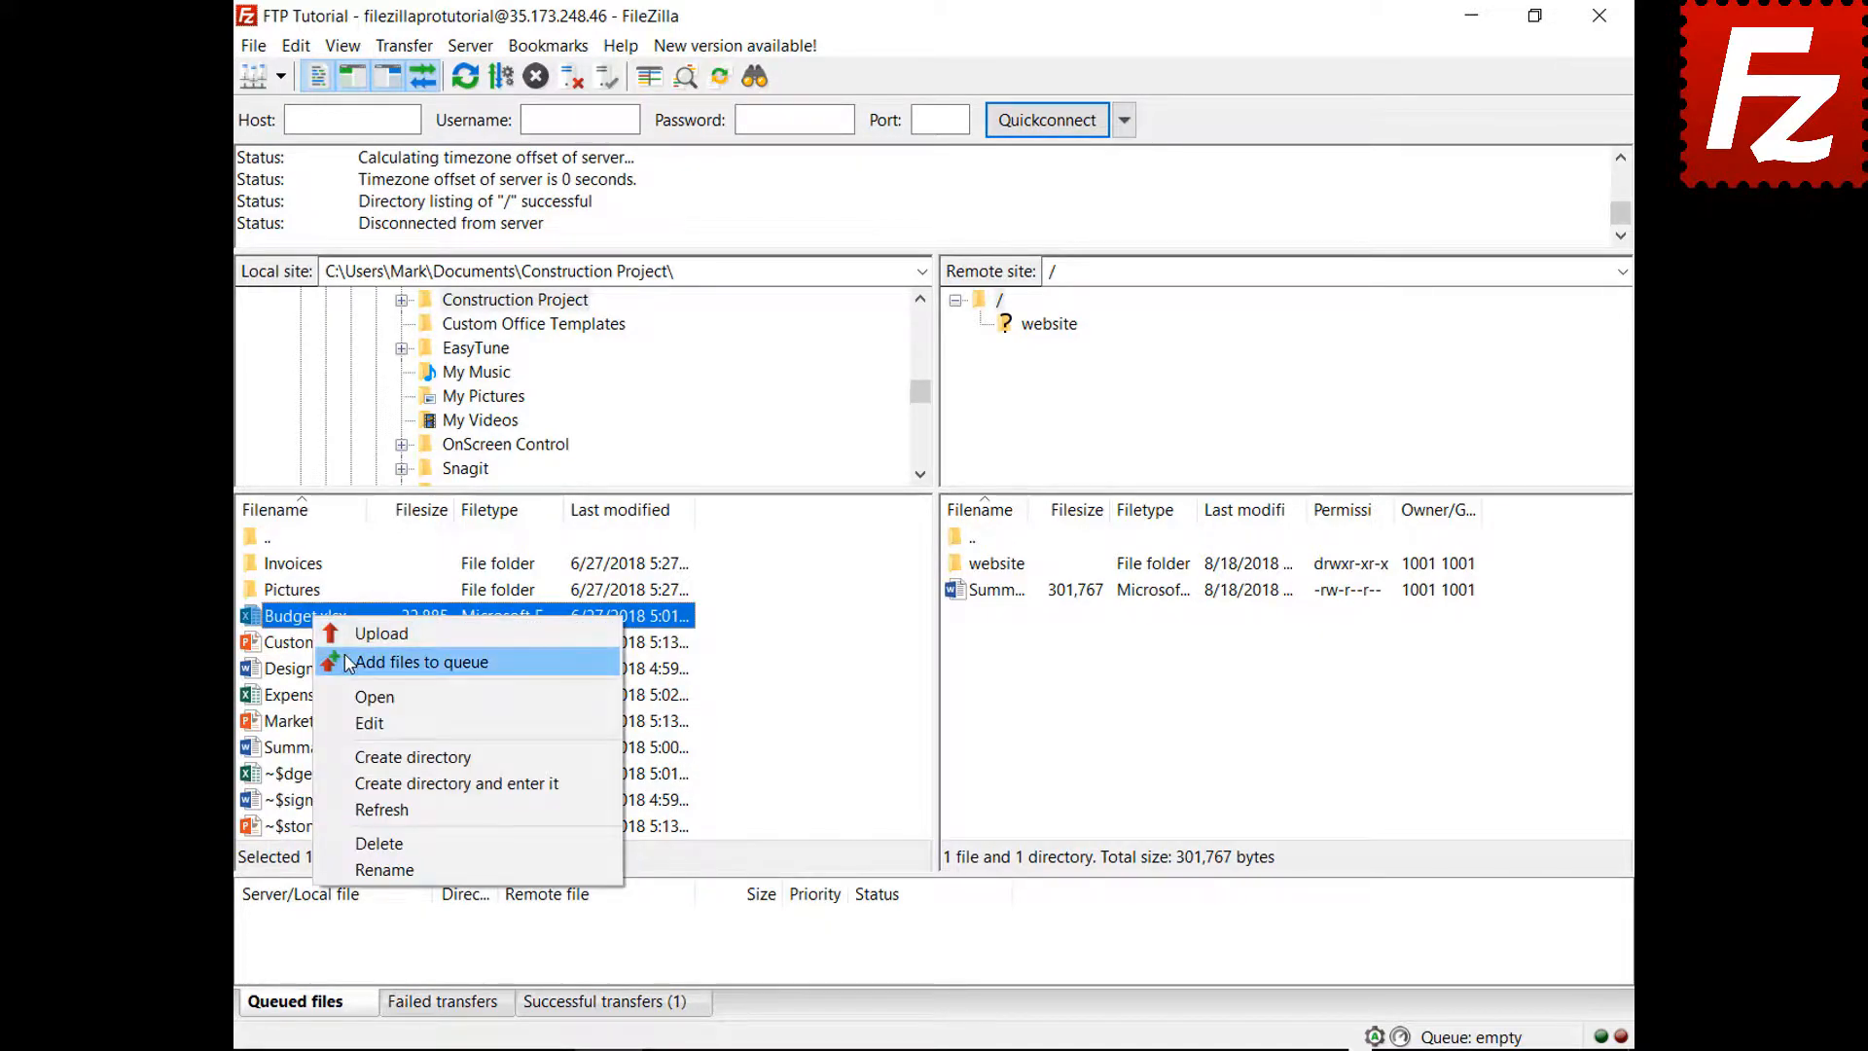
{"action": "left_click", "coordinate": [347, 661]}
{"action": "right_click", "coordinate": [312, 564]}
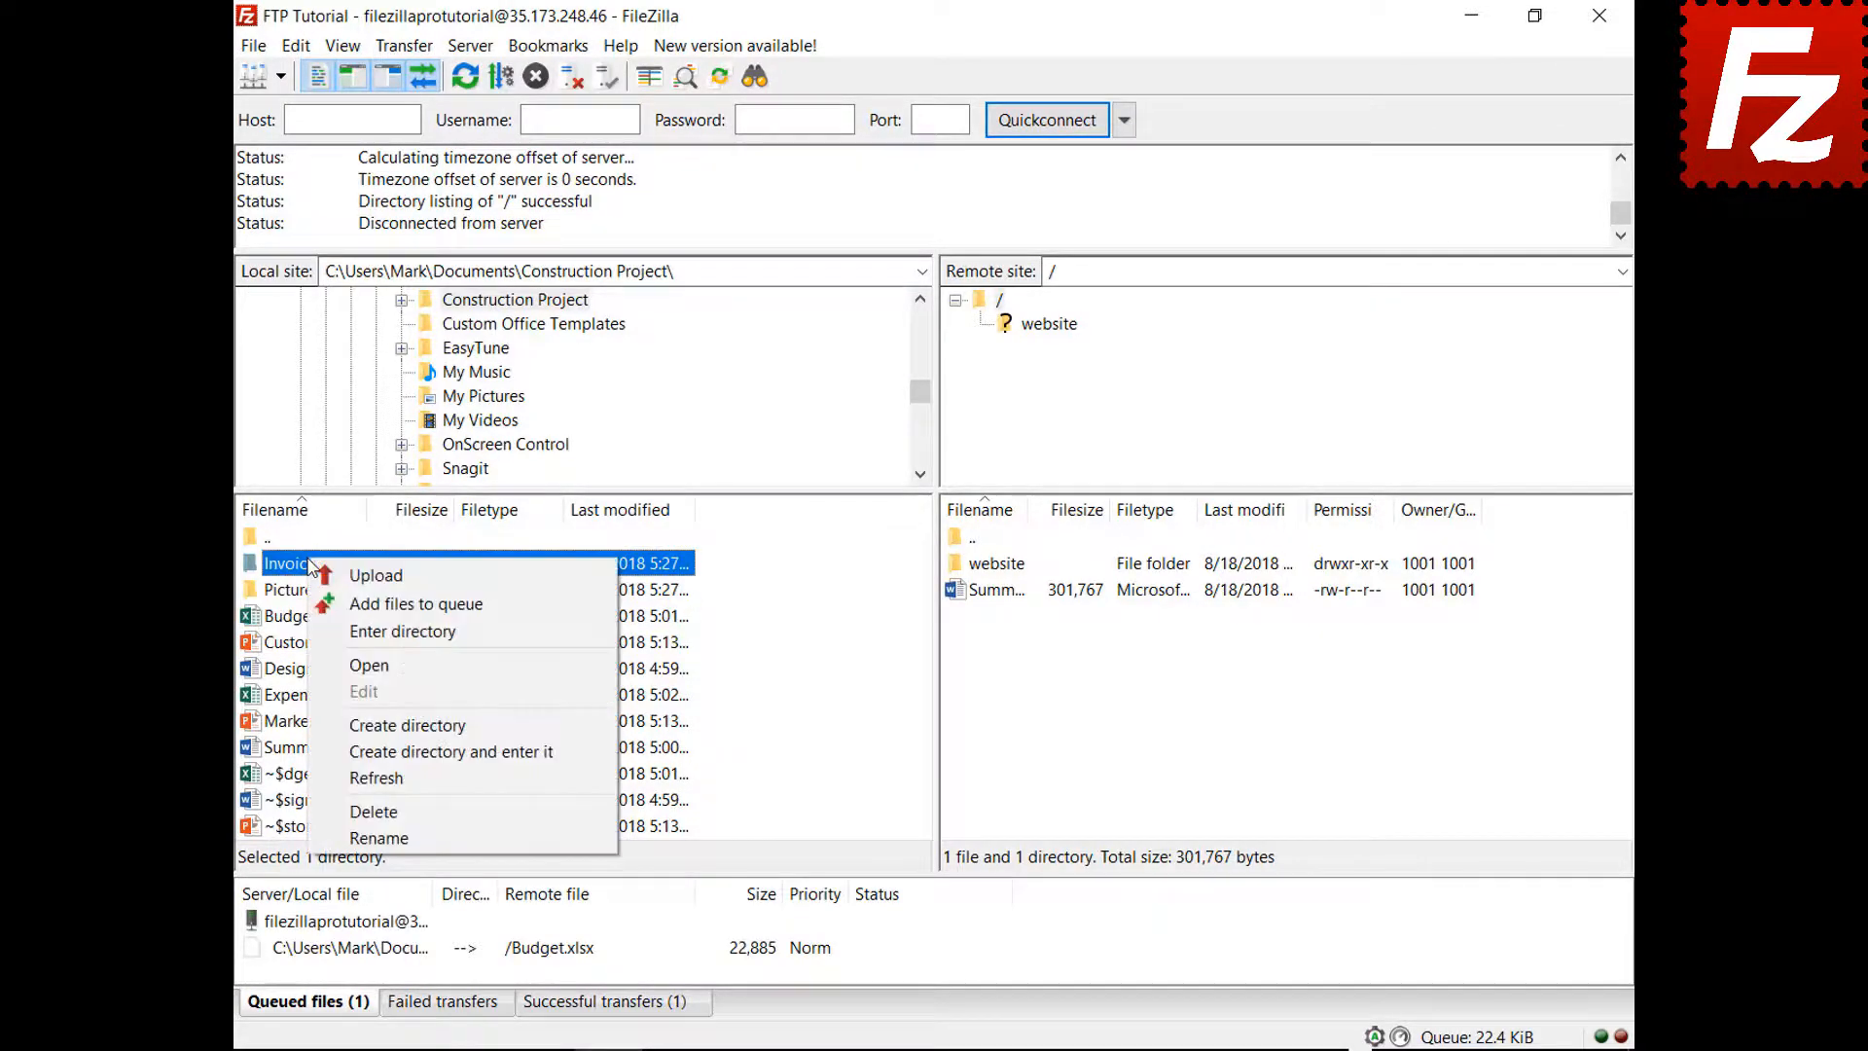
{"action": "left_click", "coordinate": [329, 603]}
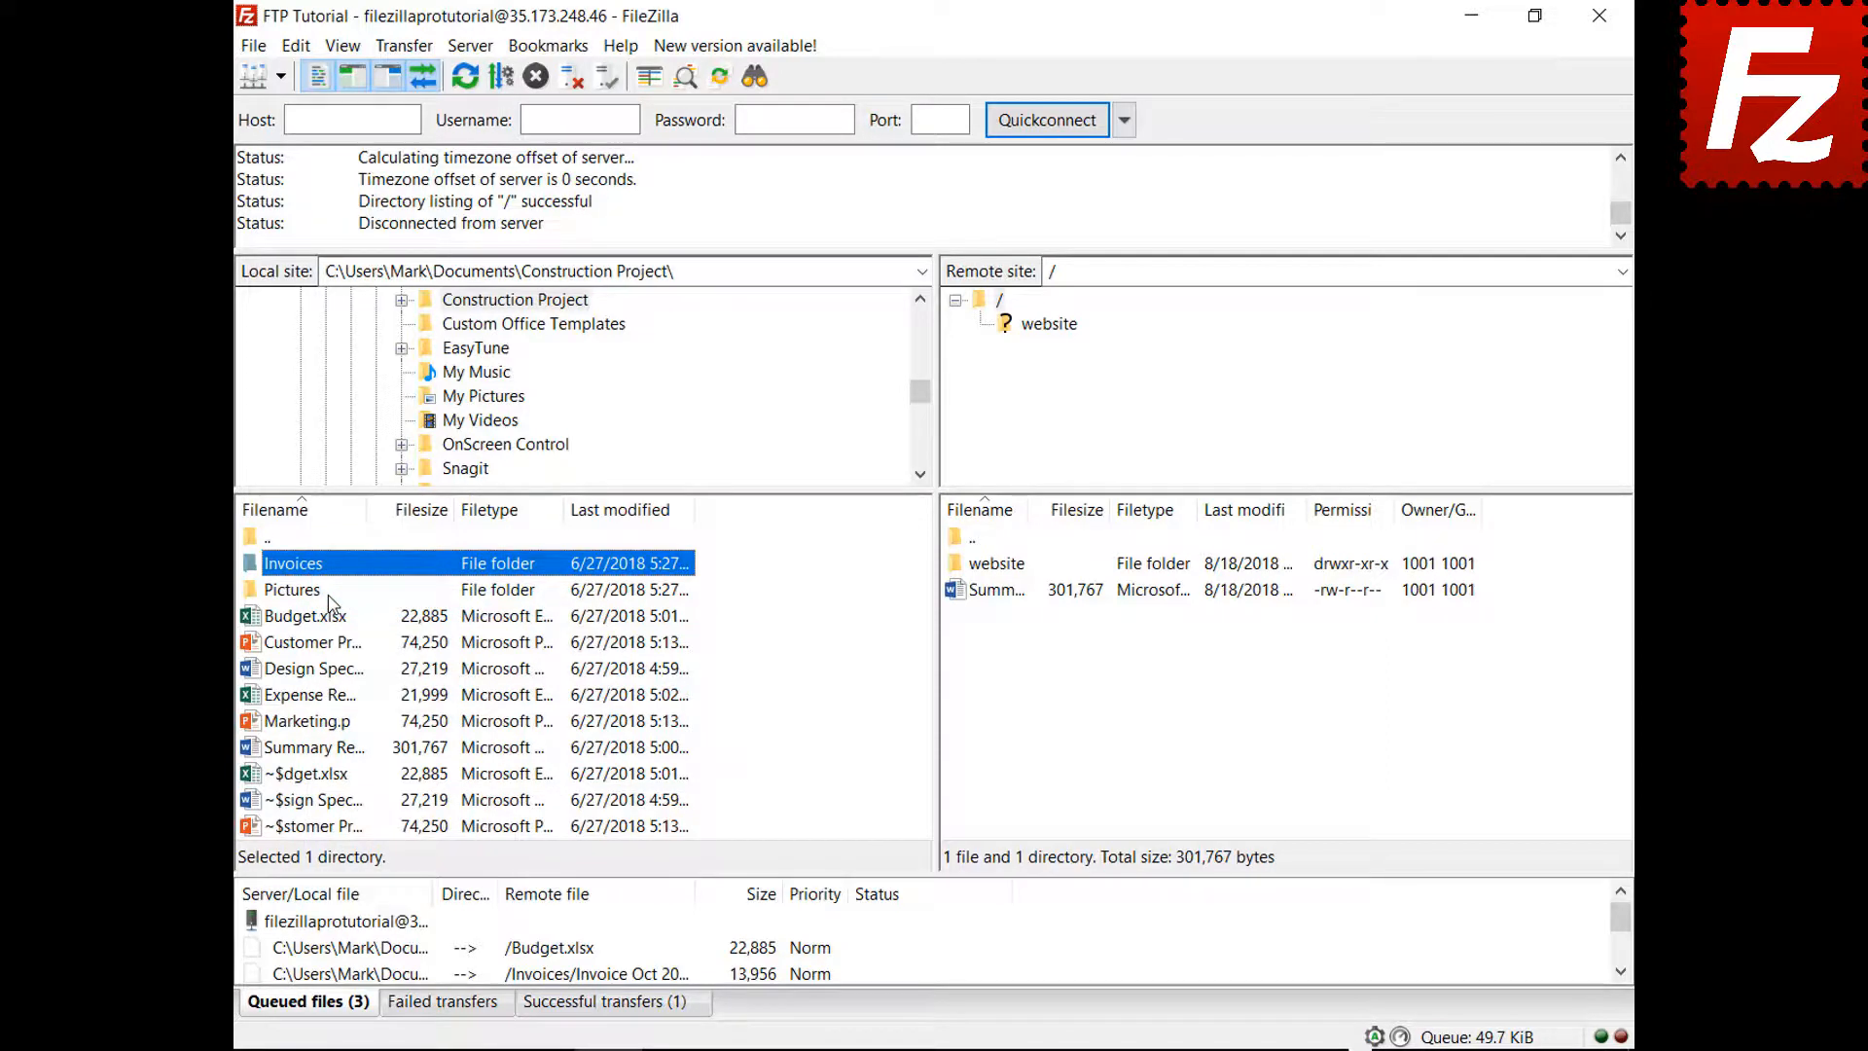
{"action": "right_click", "coordinate": [359, 922]}
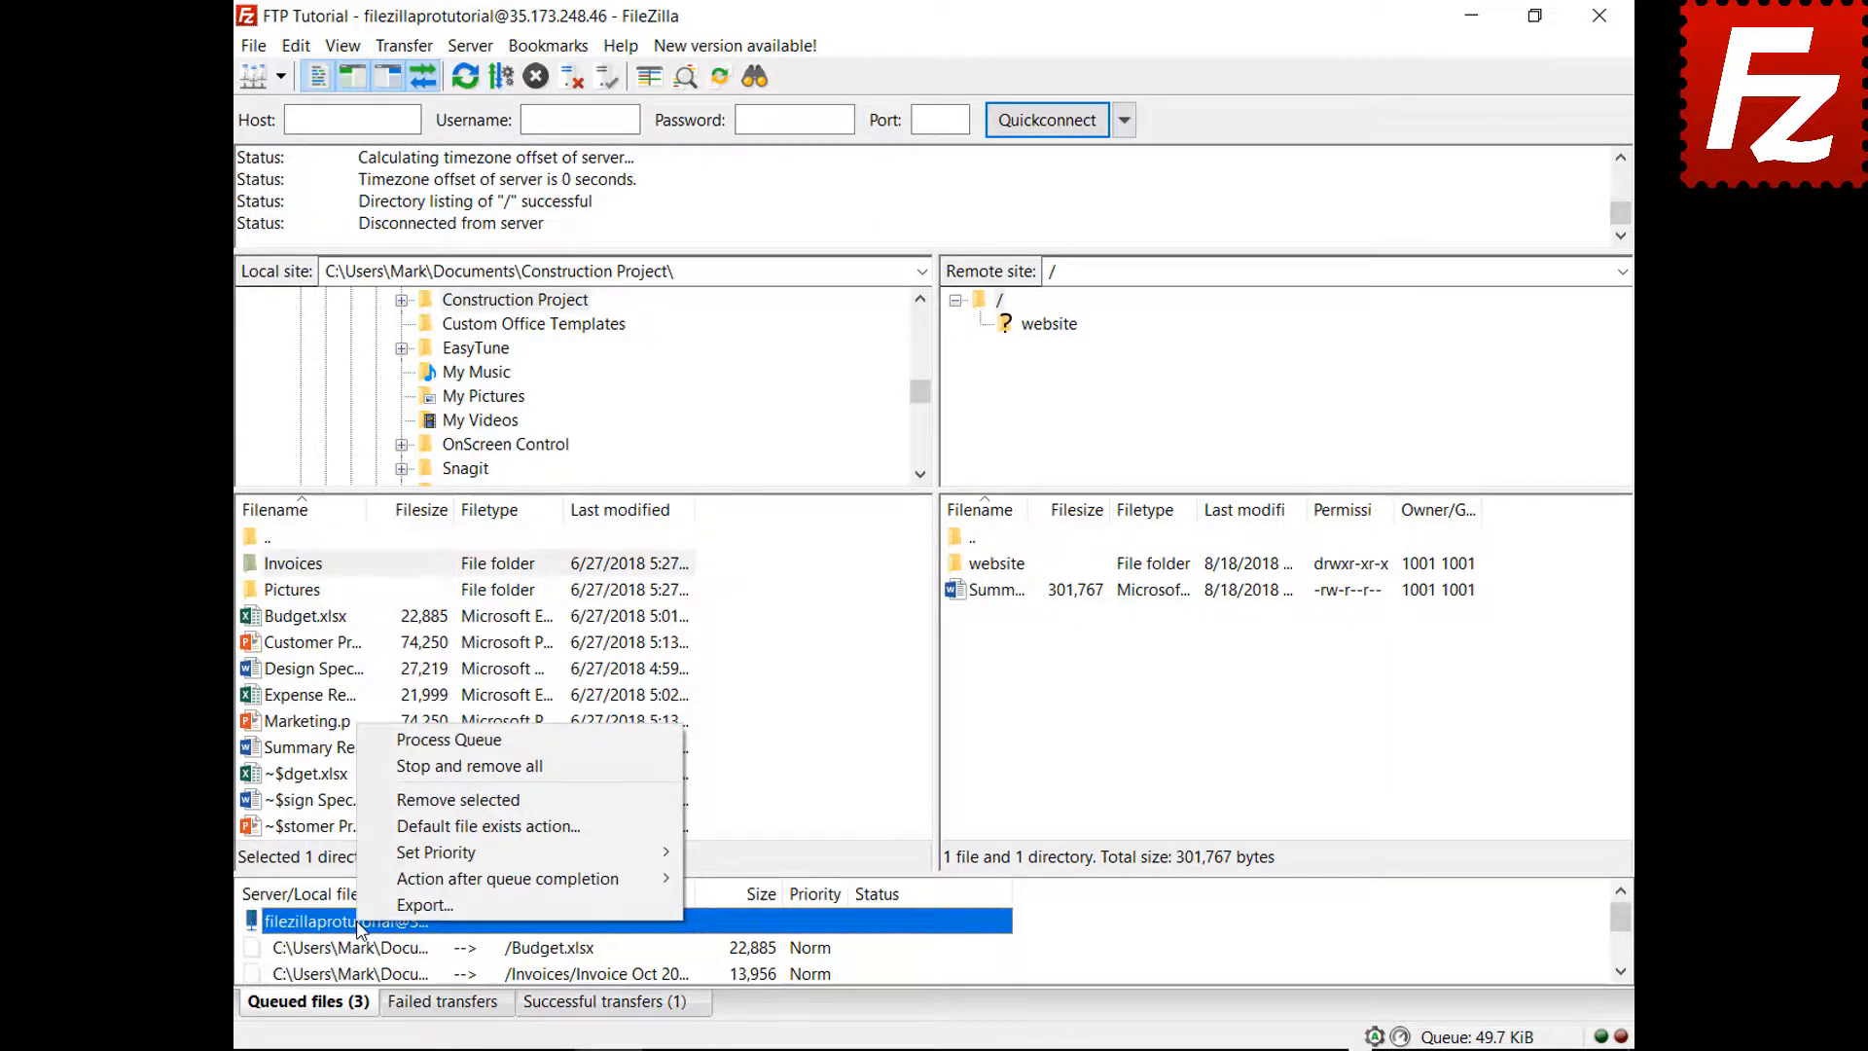
{"action": "left_click", "coordinate": [409, 741]}
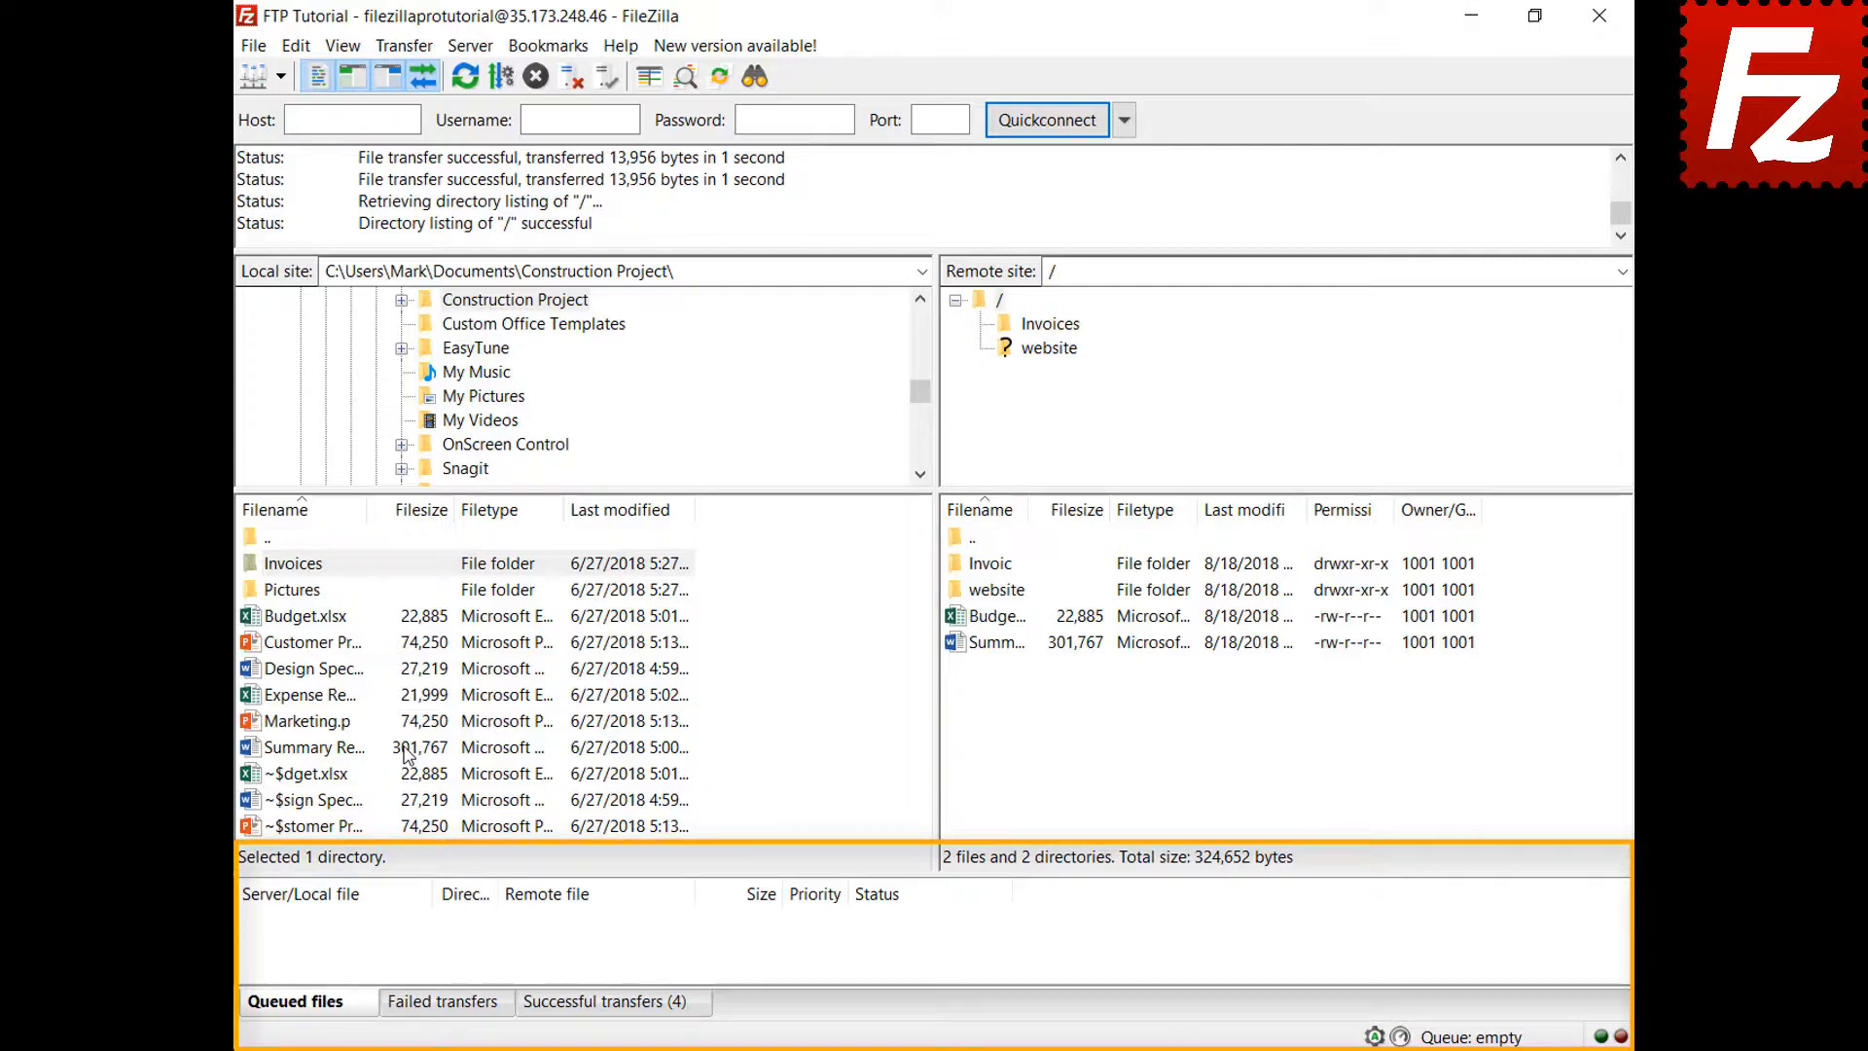
Add Design Specs.docx and Expense Report.xlsx to the queue, sorted by size
{"action": "right_click", "coordinate": [323, 671]}
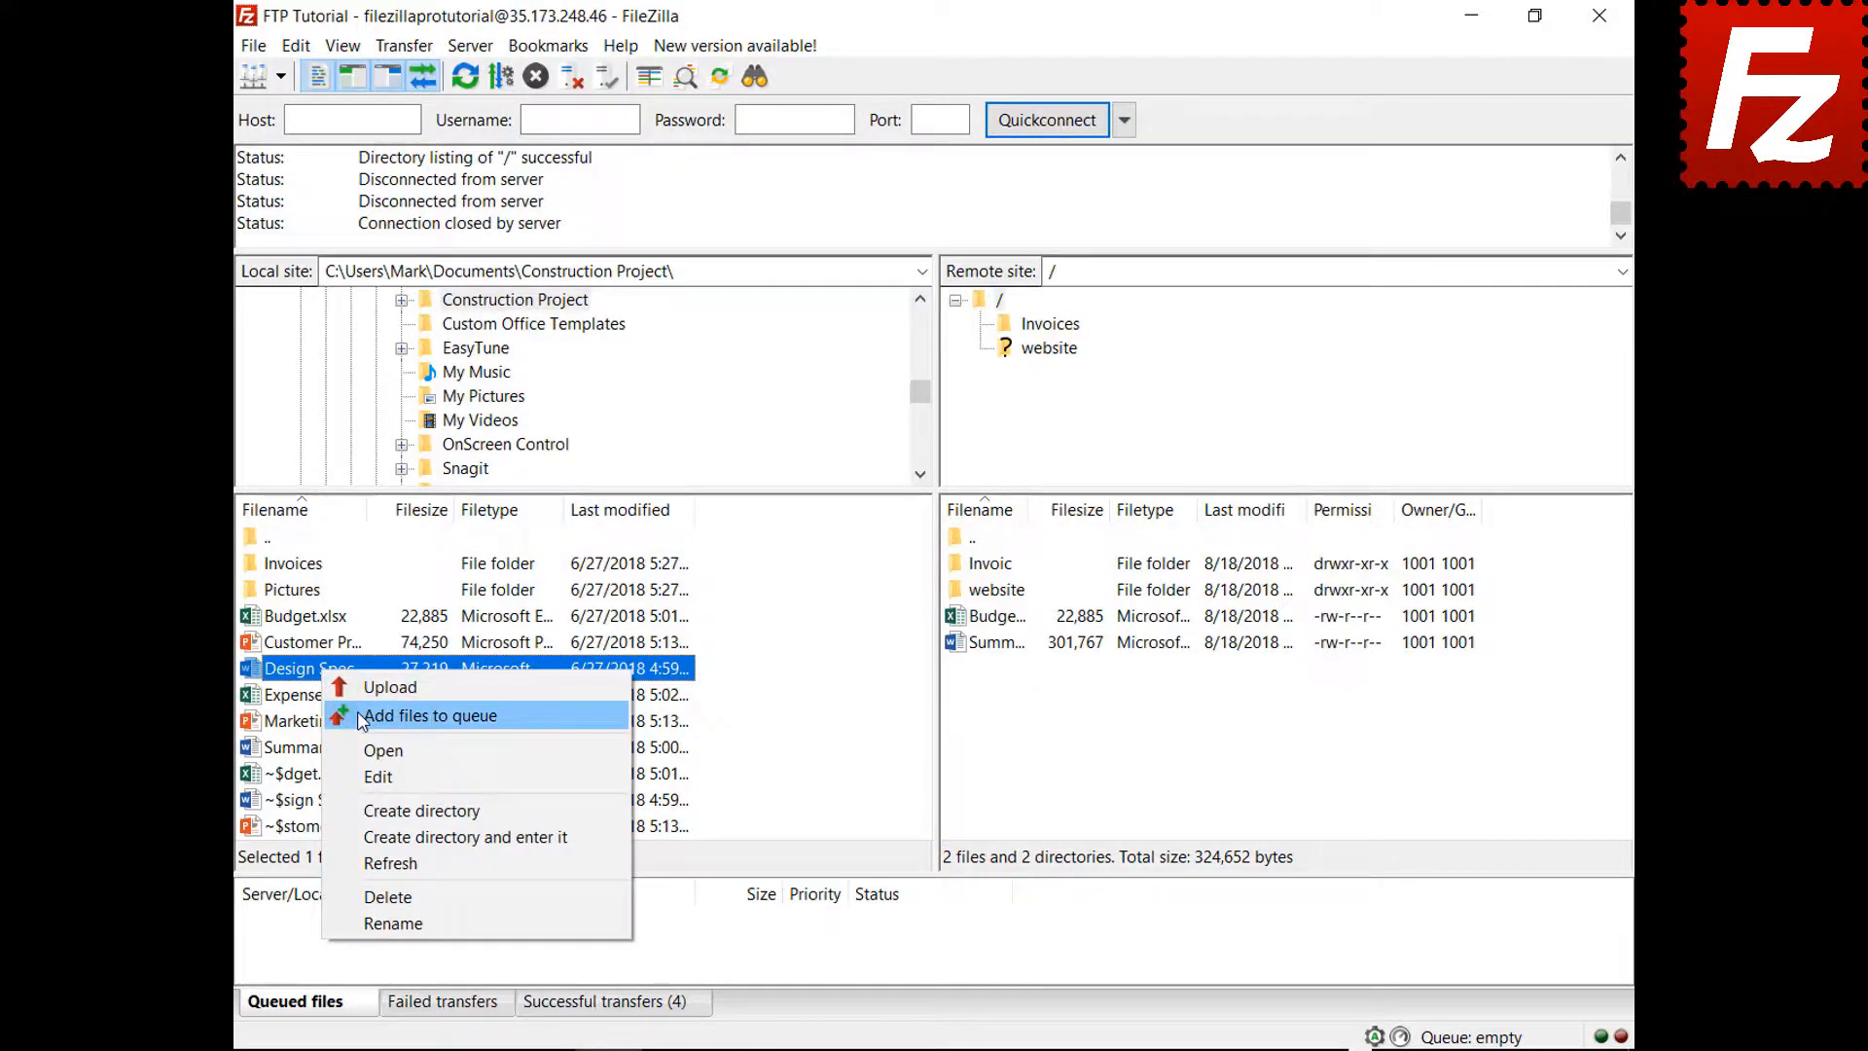
{"action": "left_click", "coordinate": [358, 713]}
{"action": "right_click", "coordinate": [334, 696]}
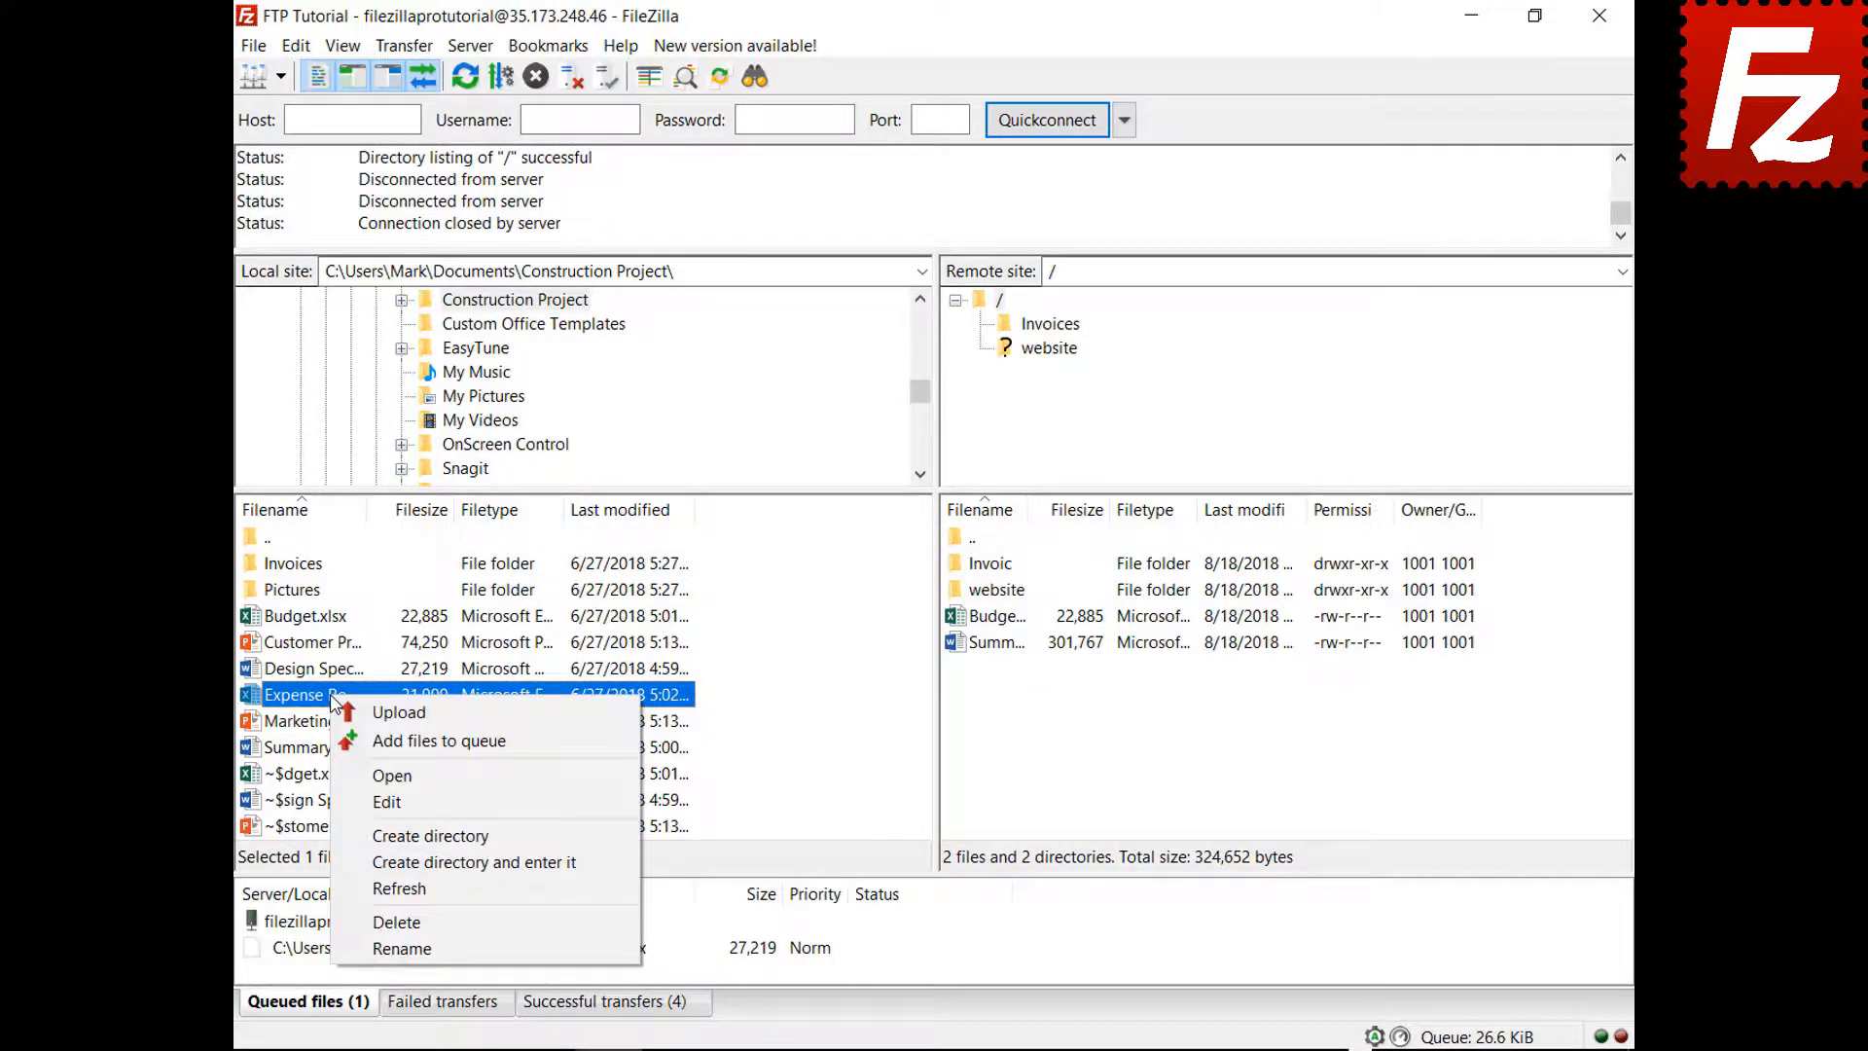
{"action": "left_click", "coordinate": [389, 741]}
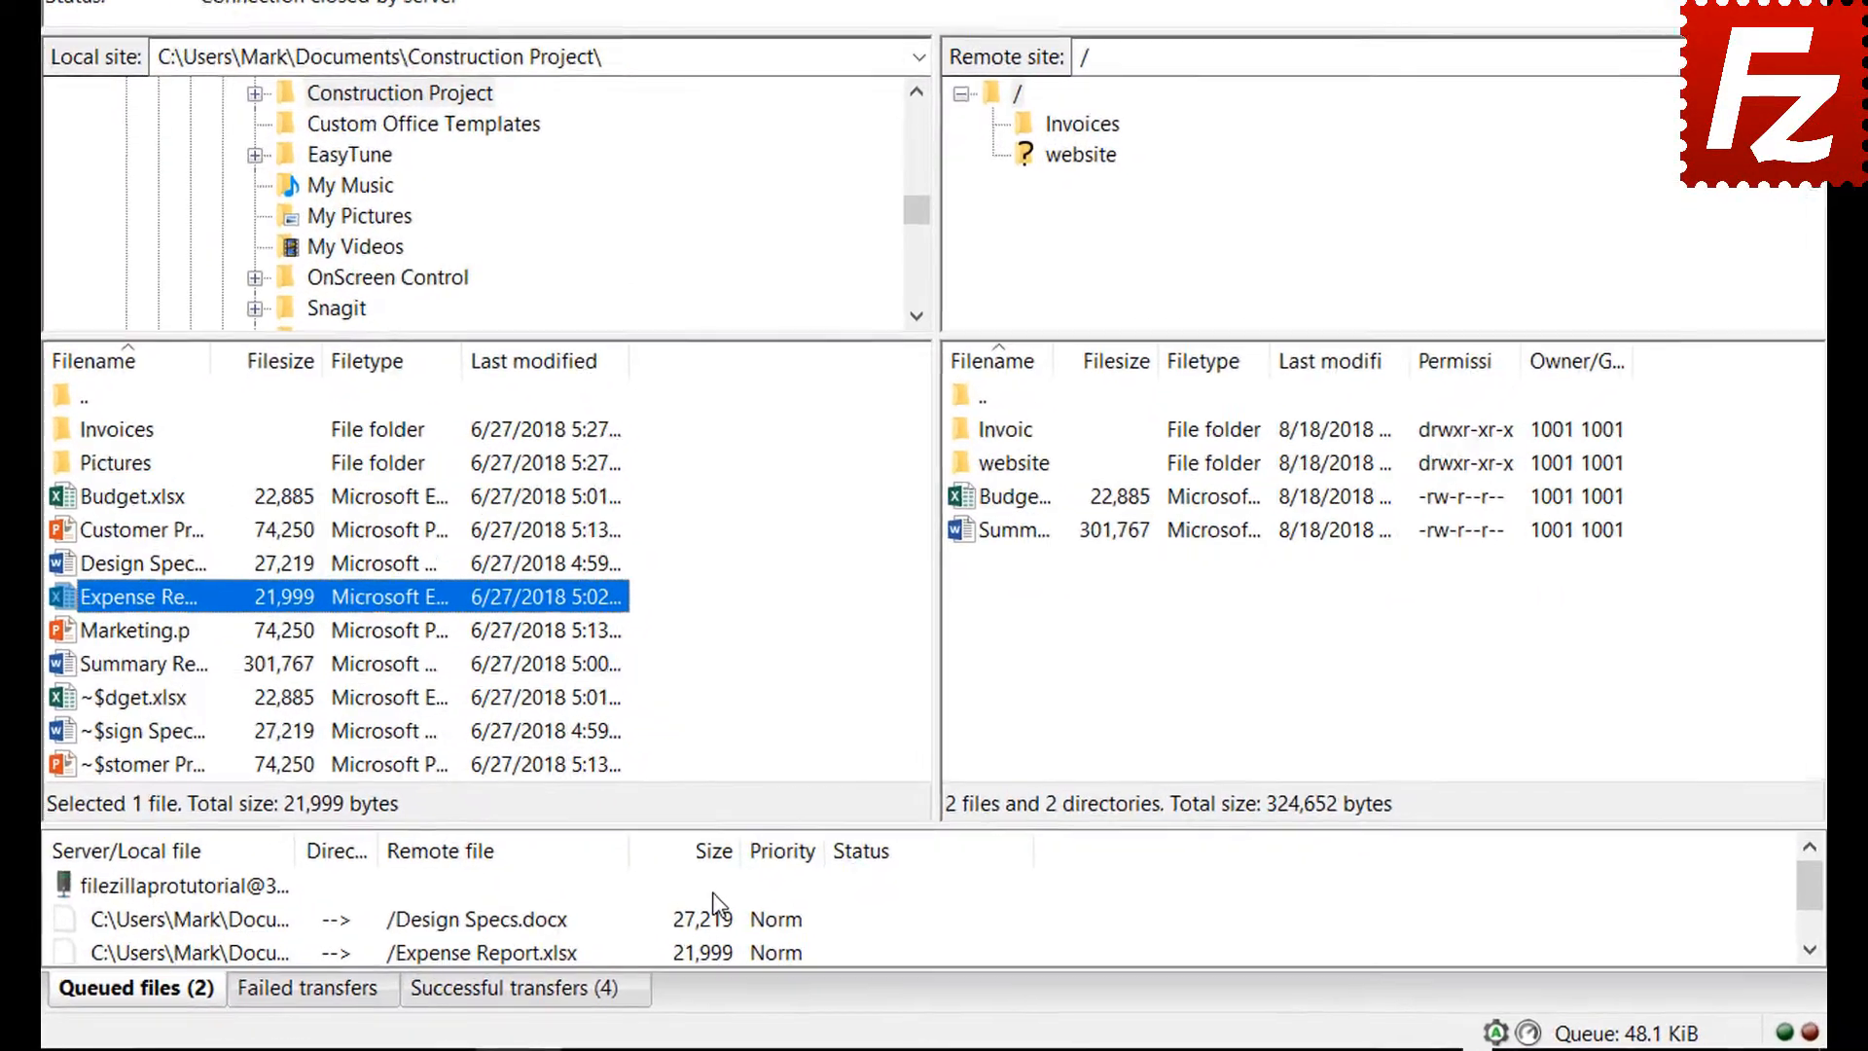
{"action": "left_click", "coordinate": [713, 852]}
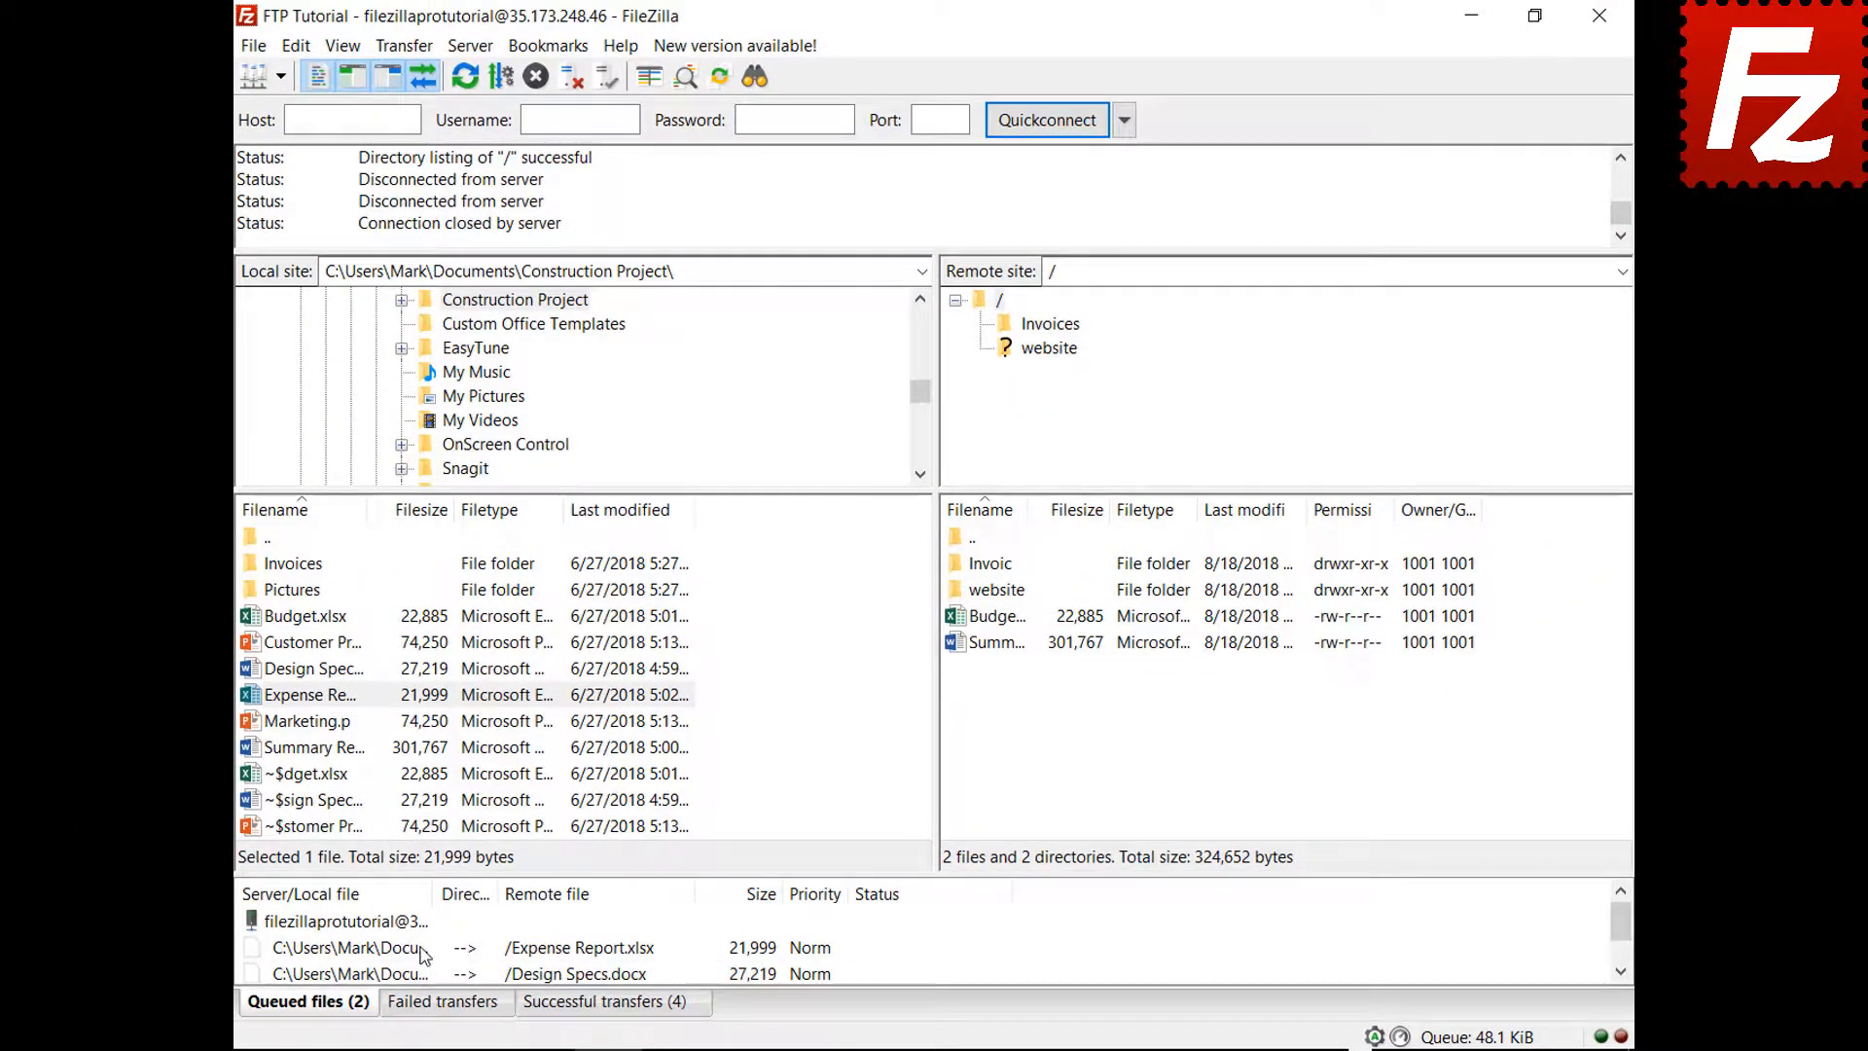
Give Expense Report.xlsx High priority and process the queue
{"action": "left_click", "coordinate": [283, 924]}
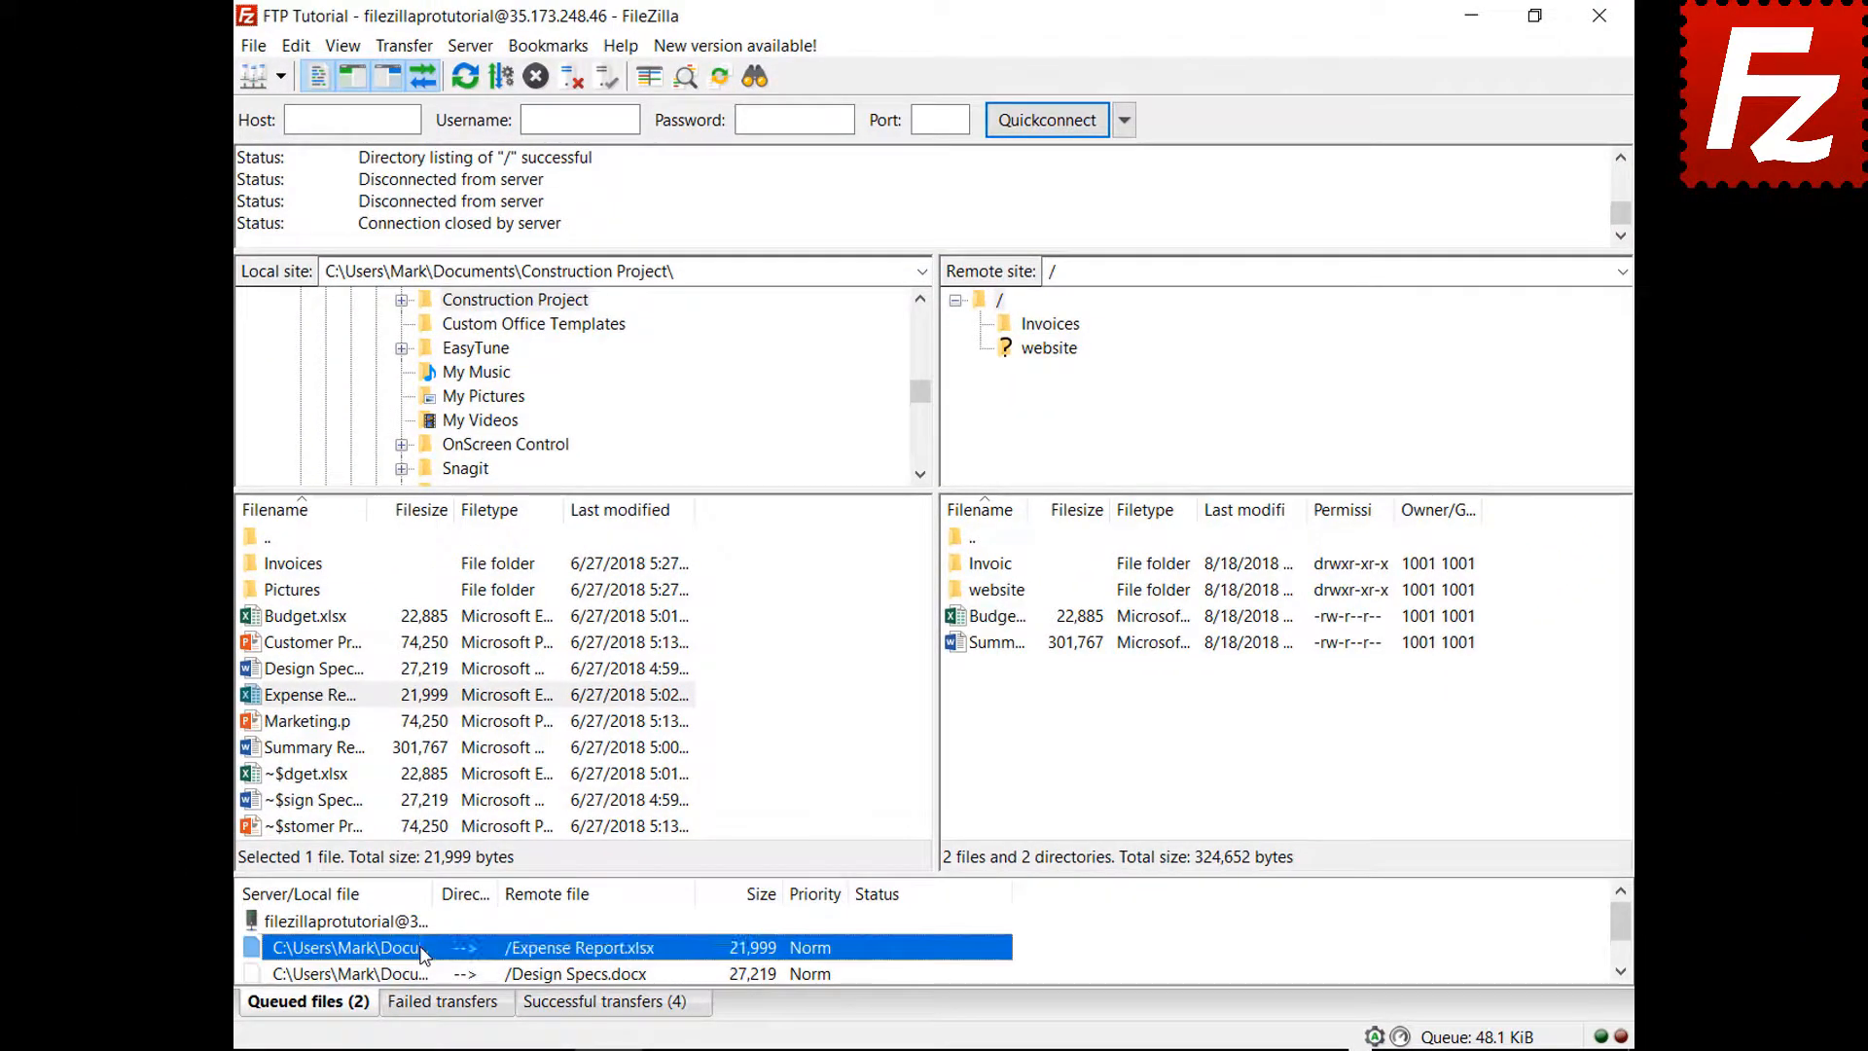
{"action": "right_click", "coordinate": [424, 953]}
{"action": "mouse_move", "coordinate": [536, 880]}
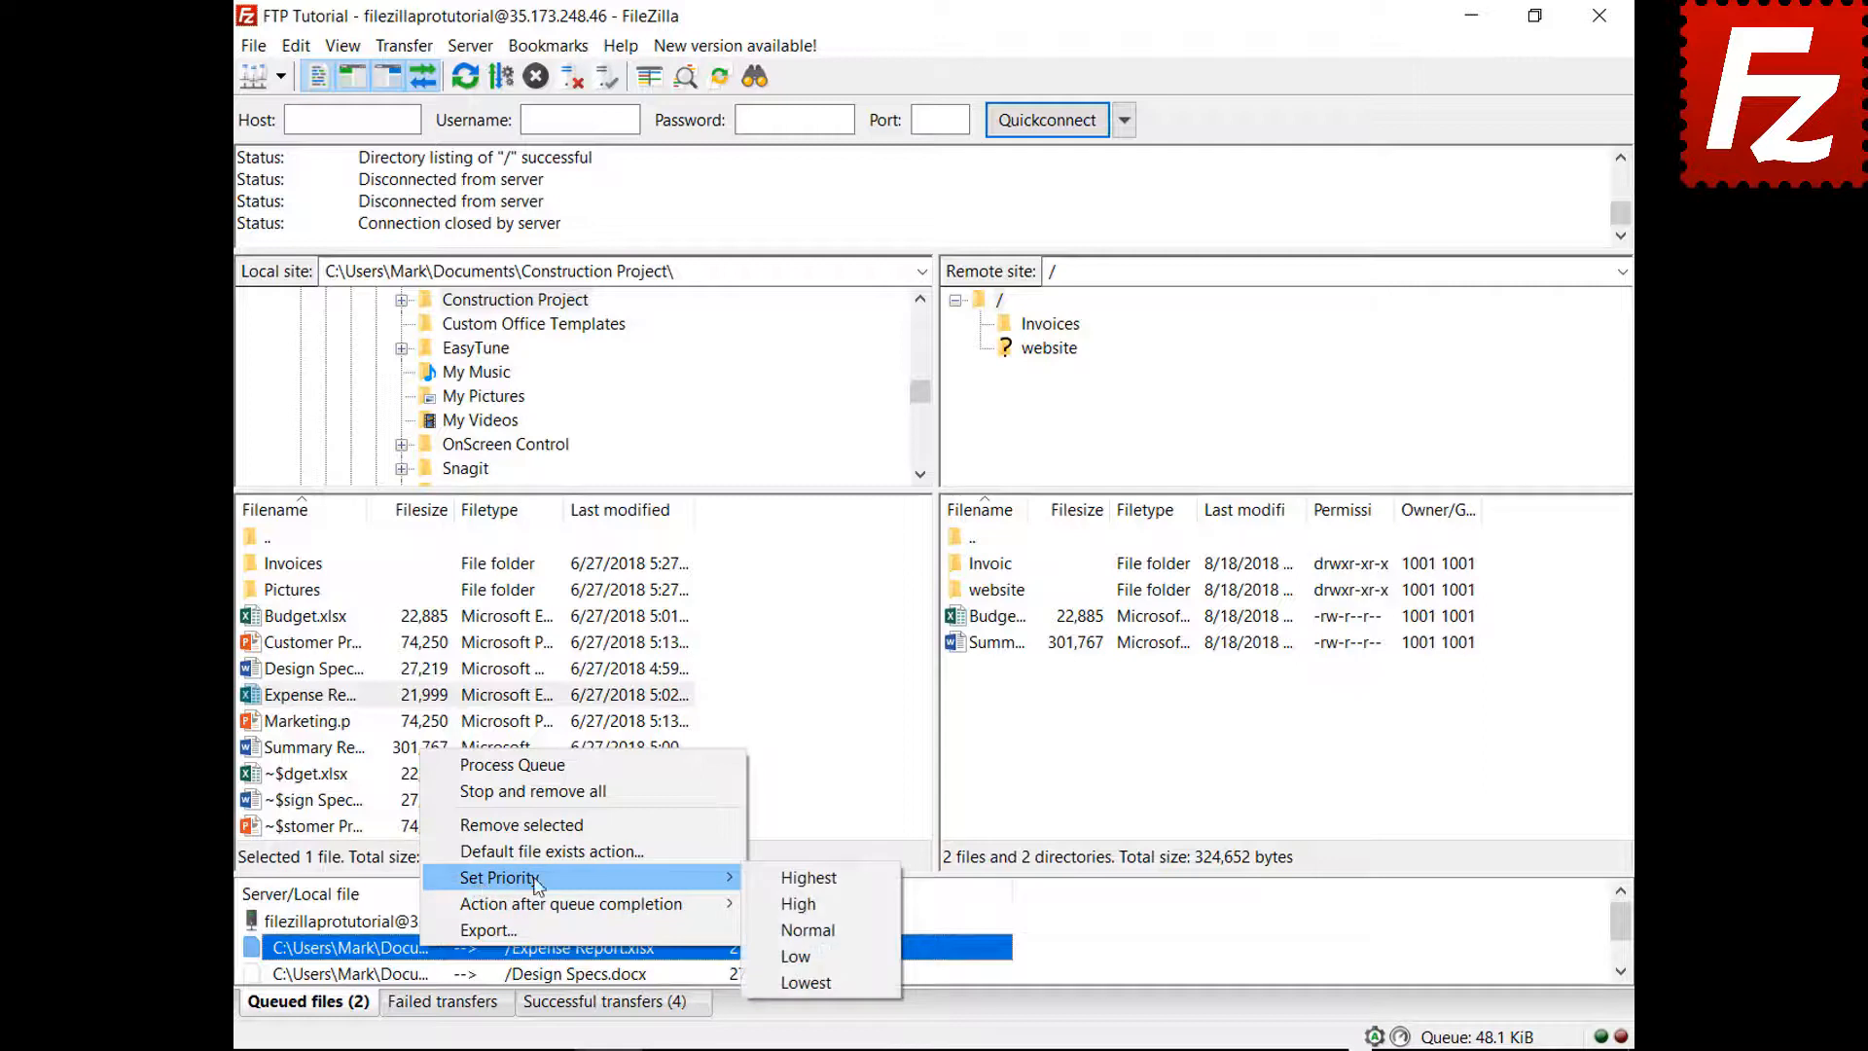
{"action": "left_click", "coordinate": [796, 882]}
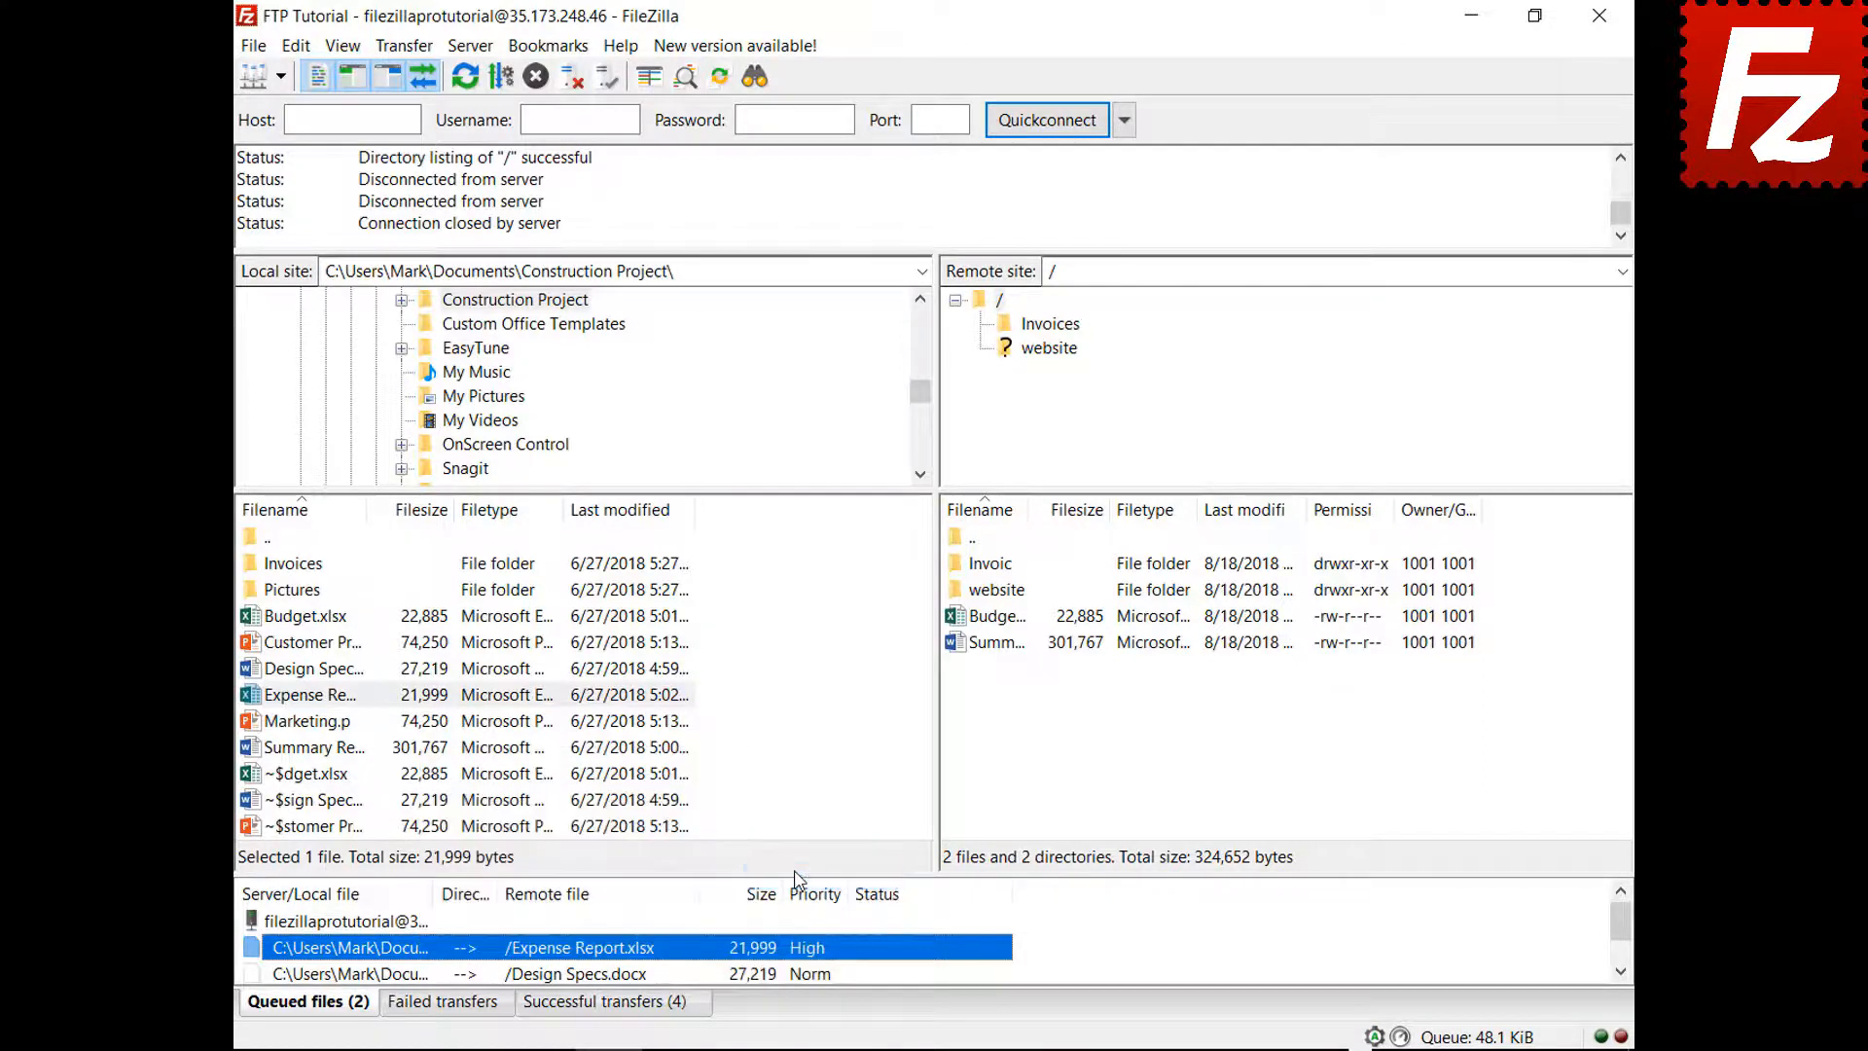
{"action": "right_click", "coordinate": [393, 930]}
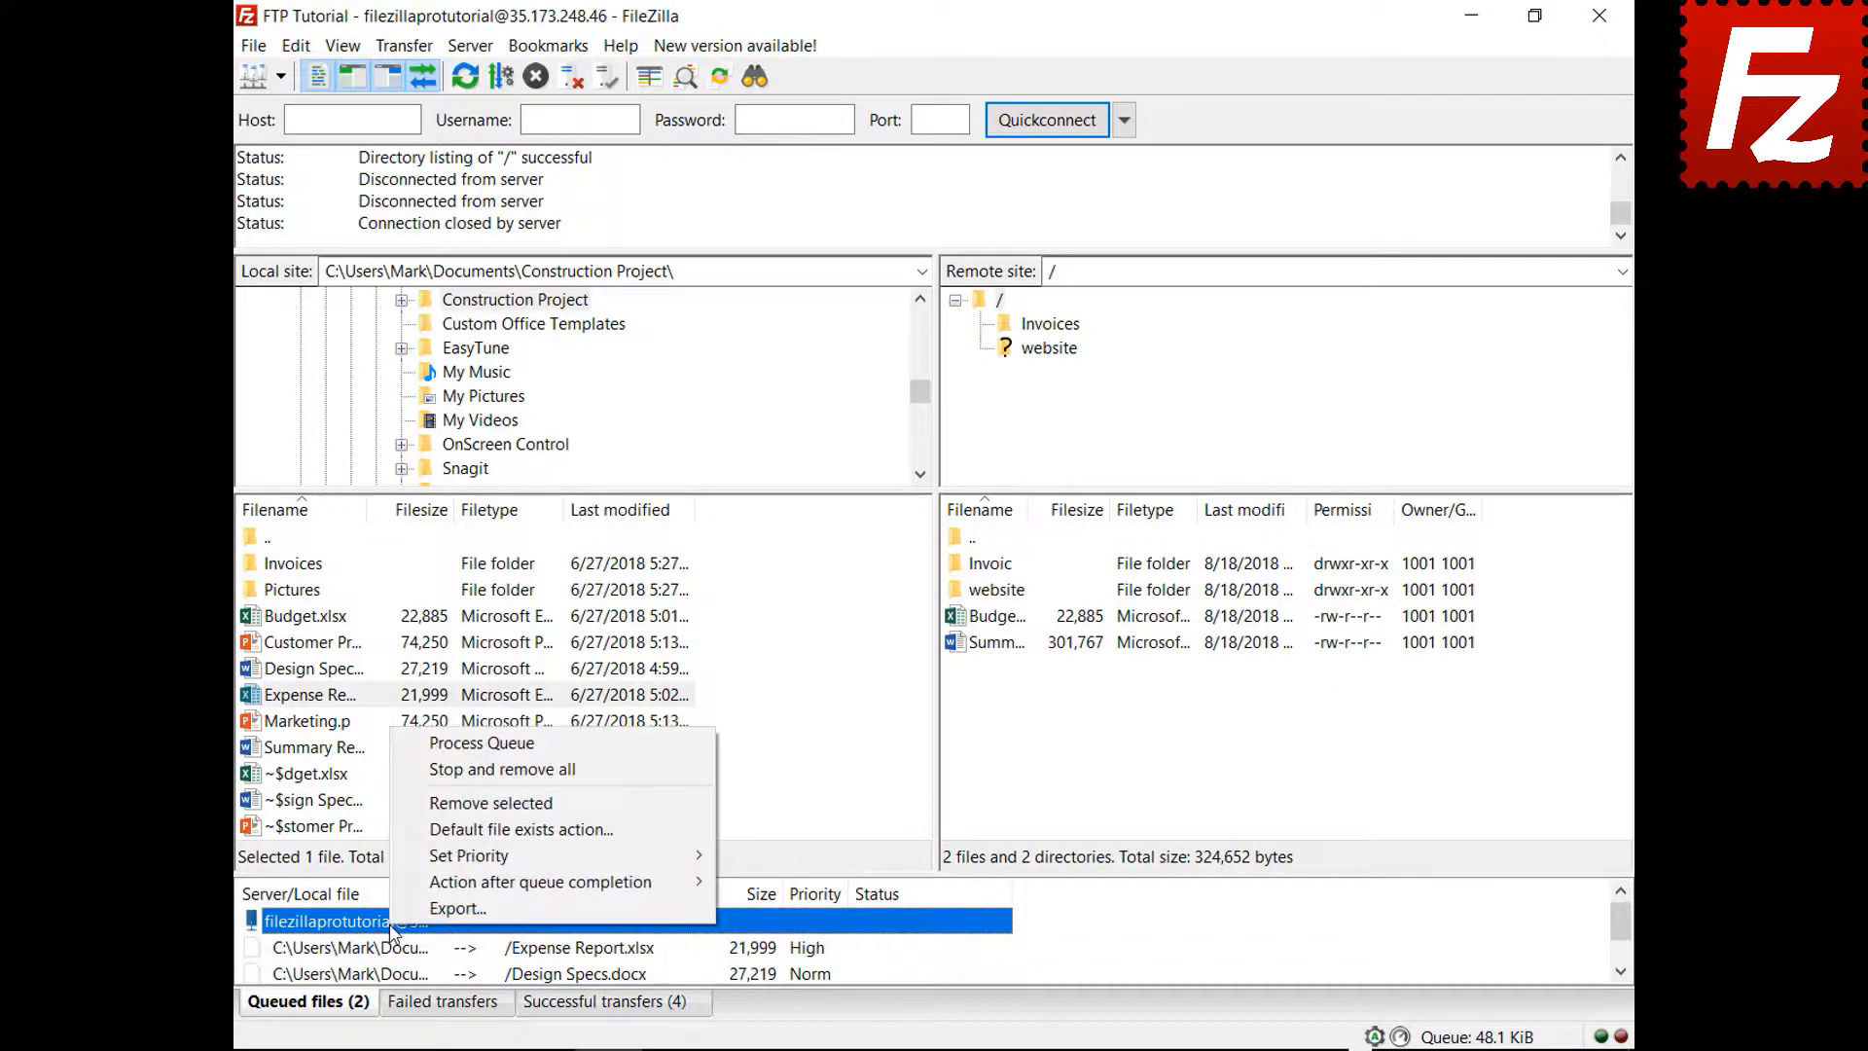
{"action": "left_click", "coordinate": [496, 744]}
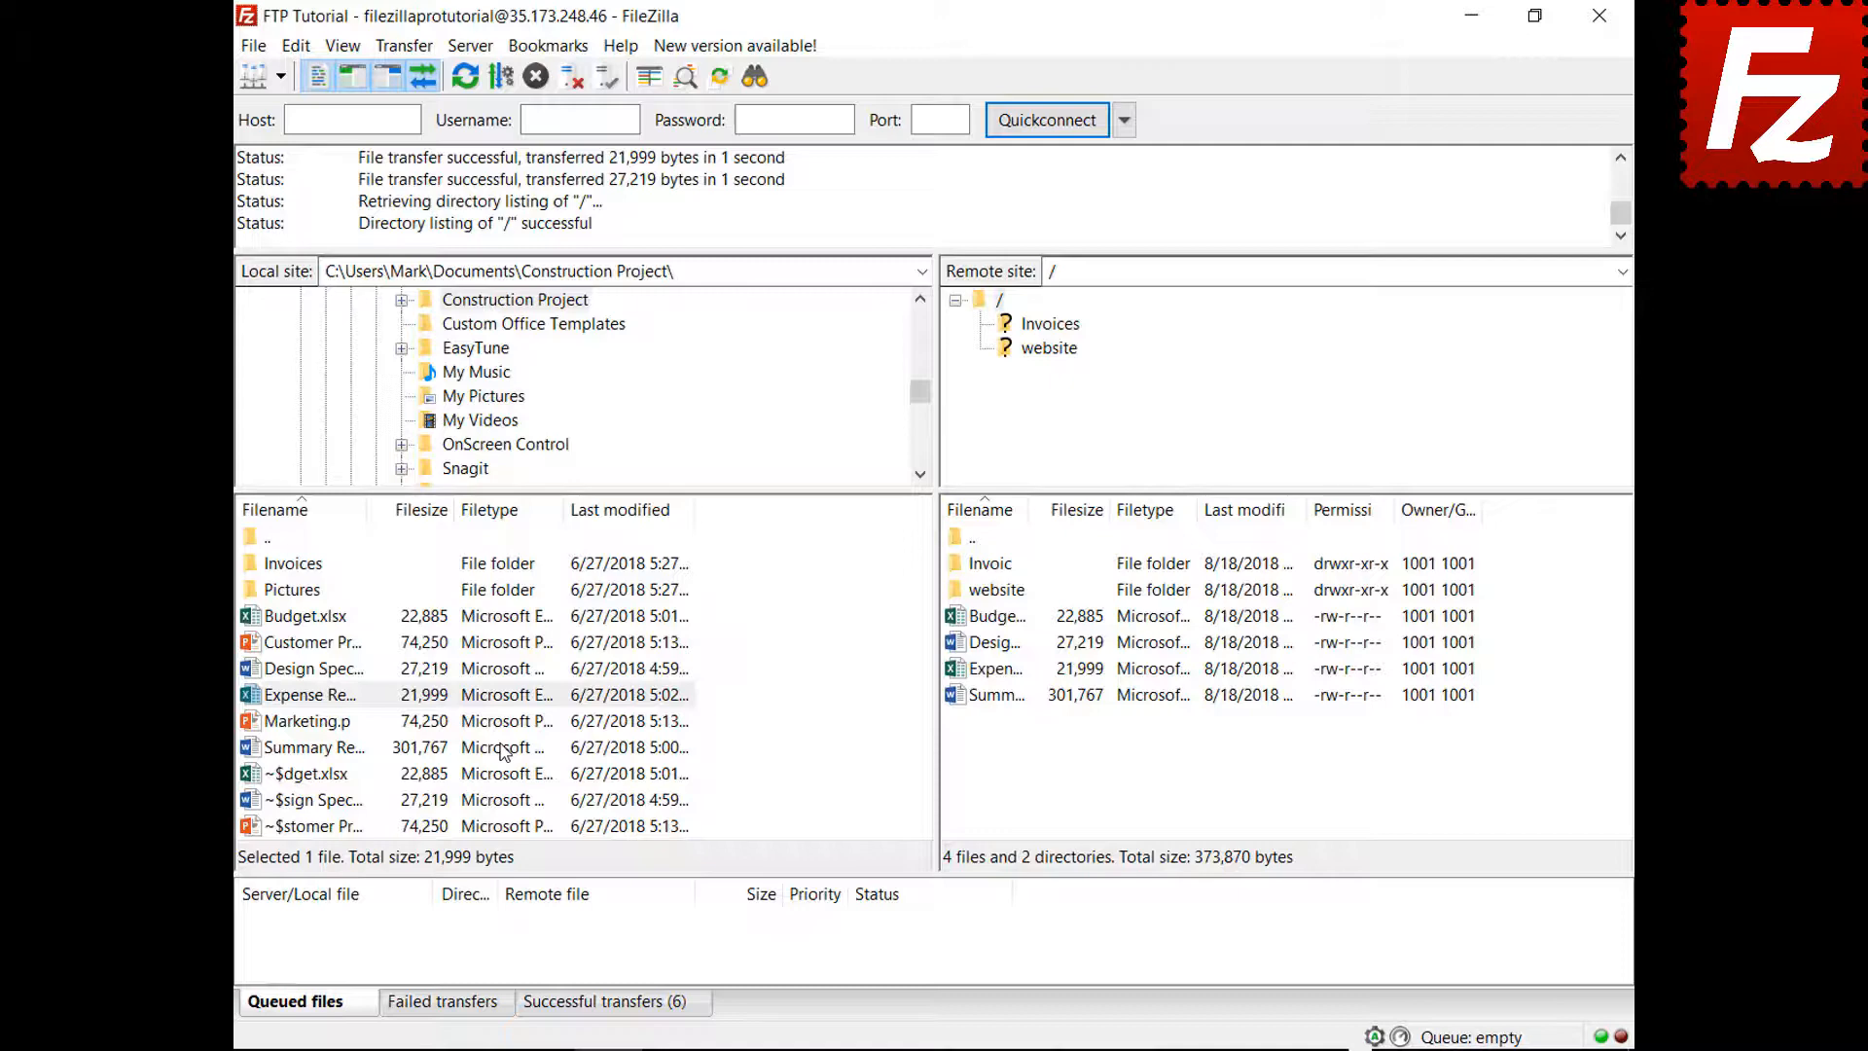
{"action": "left_click", "coordinate": [322, 616]}
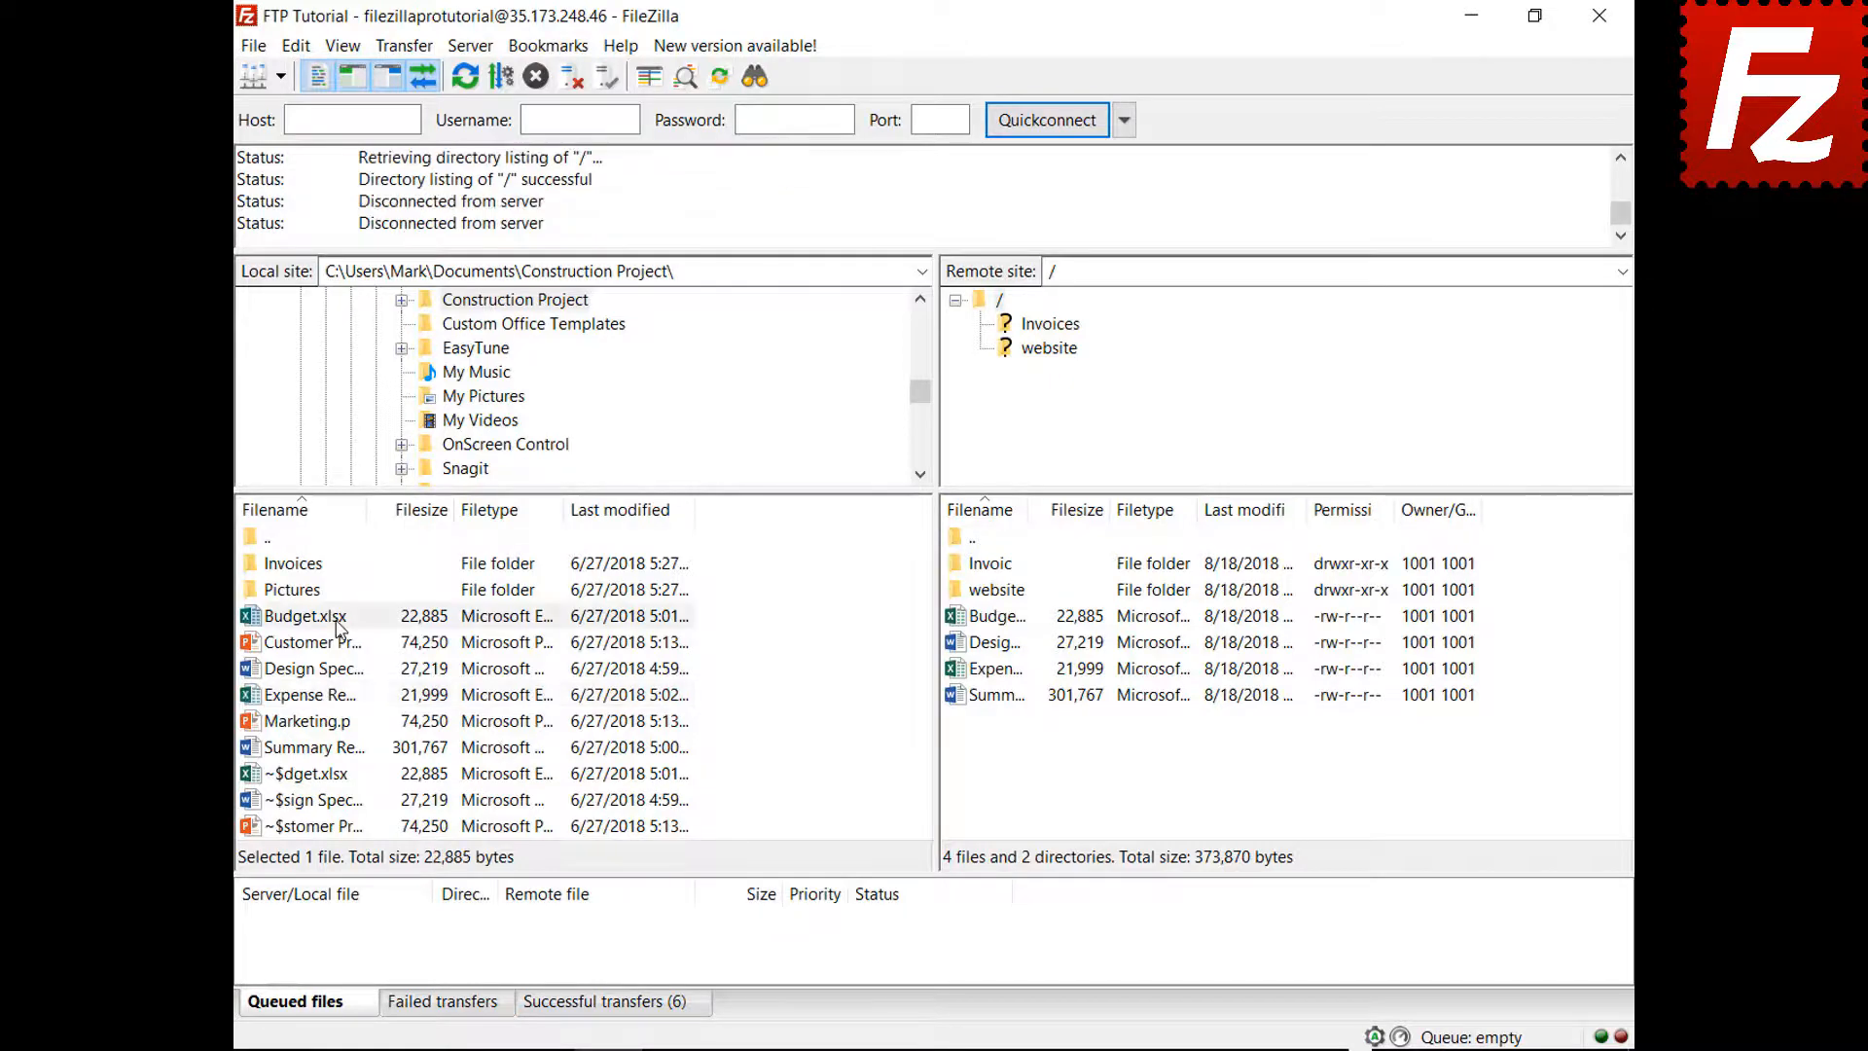
Queue Budget.xlsx and check the default file exists action in Settings without changes
{"action": "right_click", "coordinate": [335, 616]}
{"action": "left_click", "coordinate": [363, 669]}
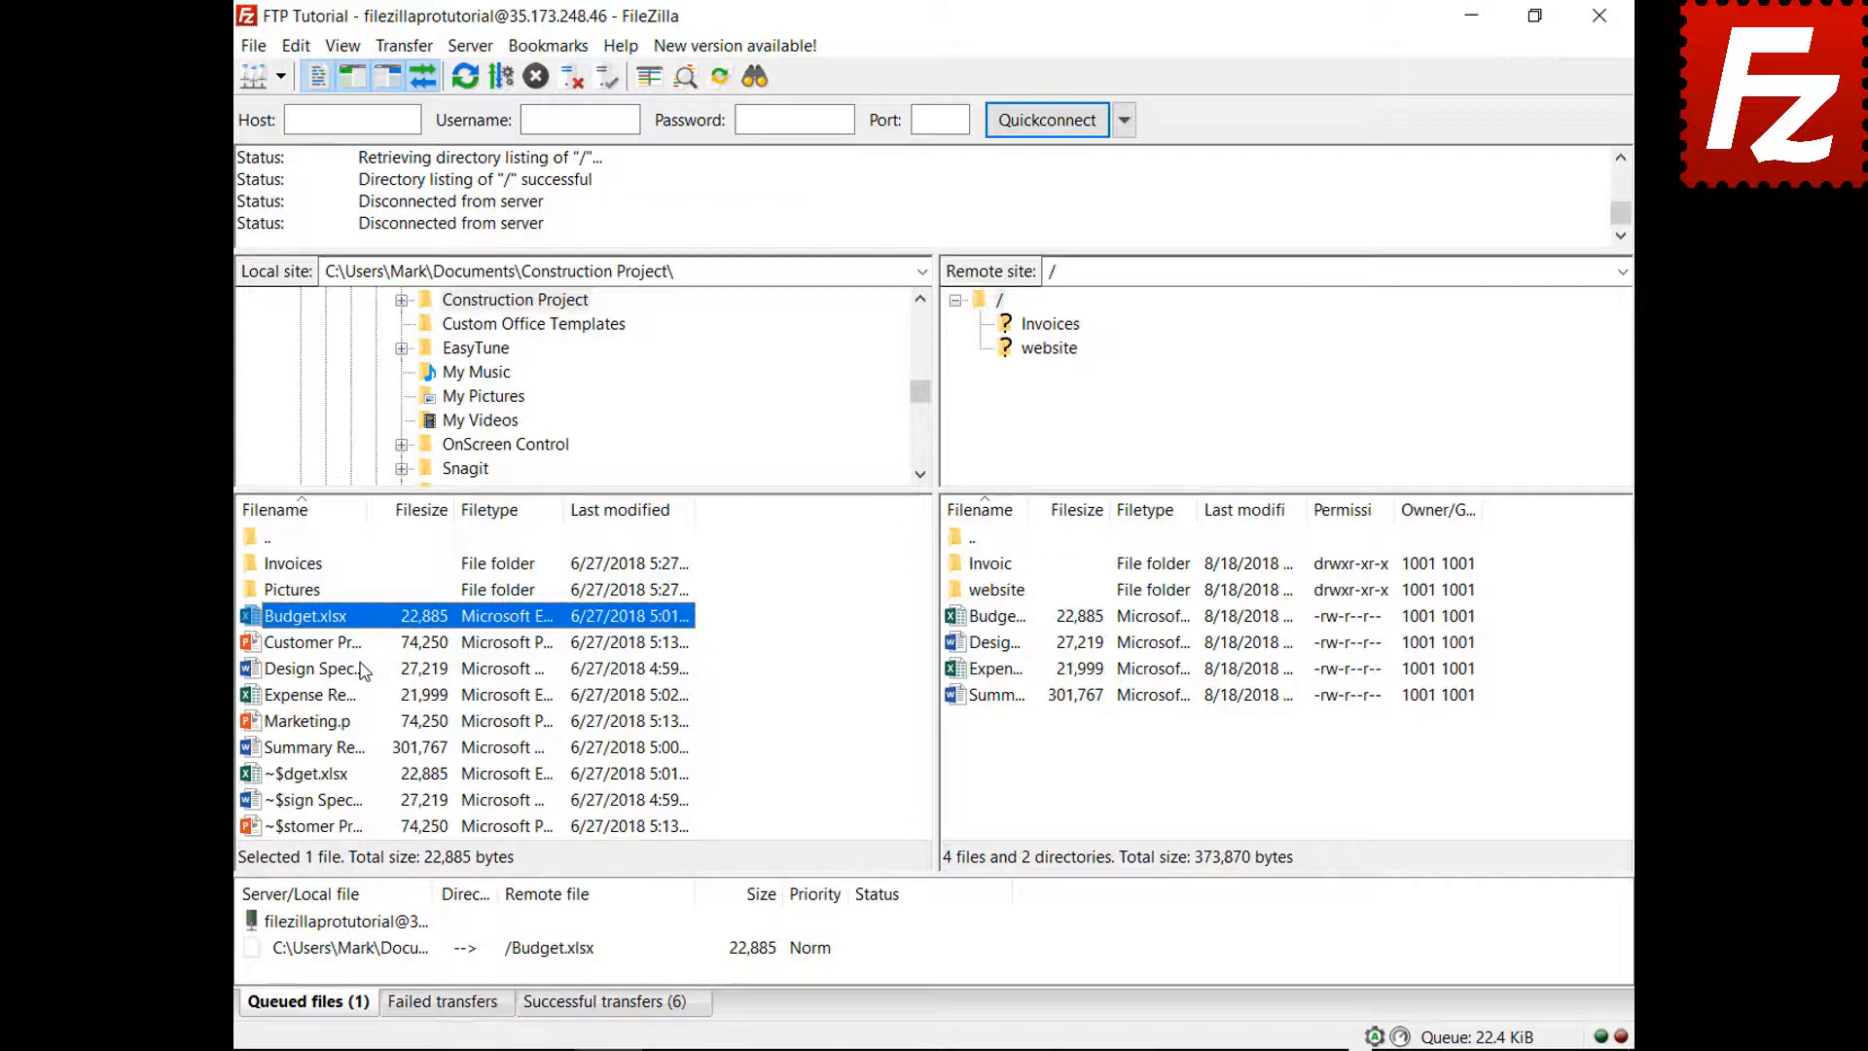
{"action": "left_click", "coordinate": [296, 46]}
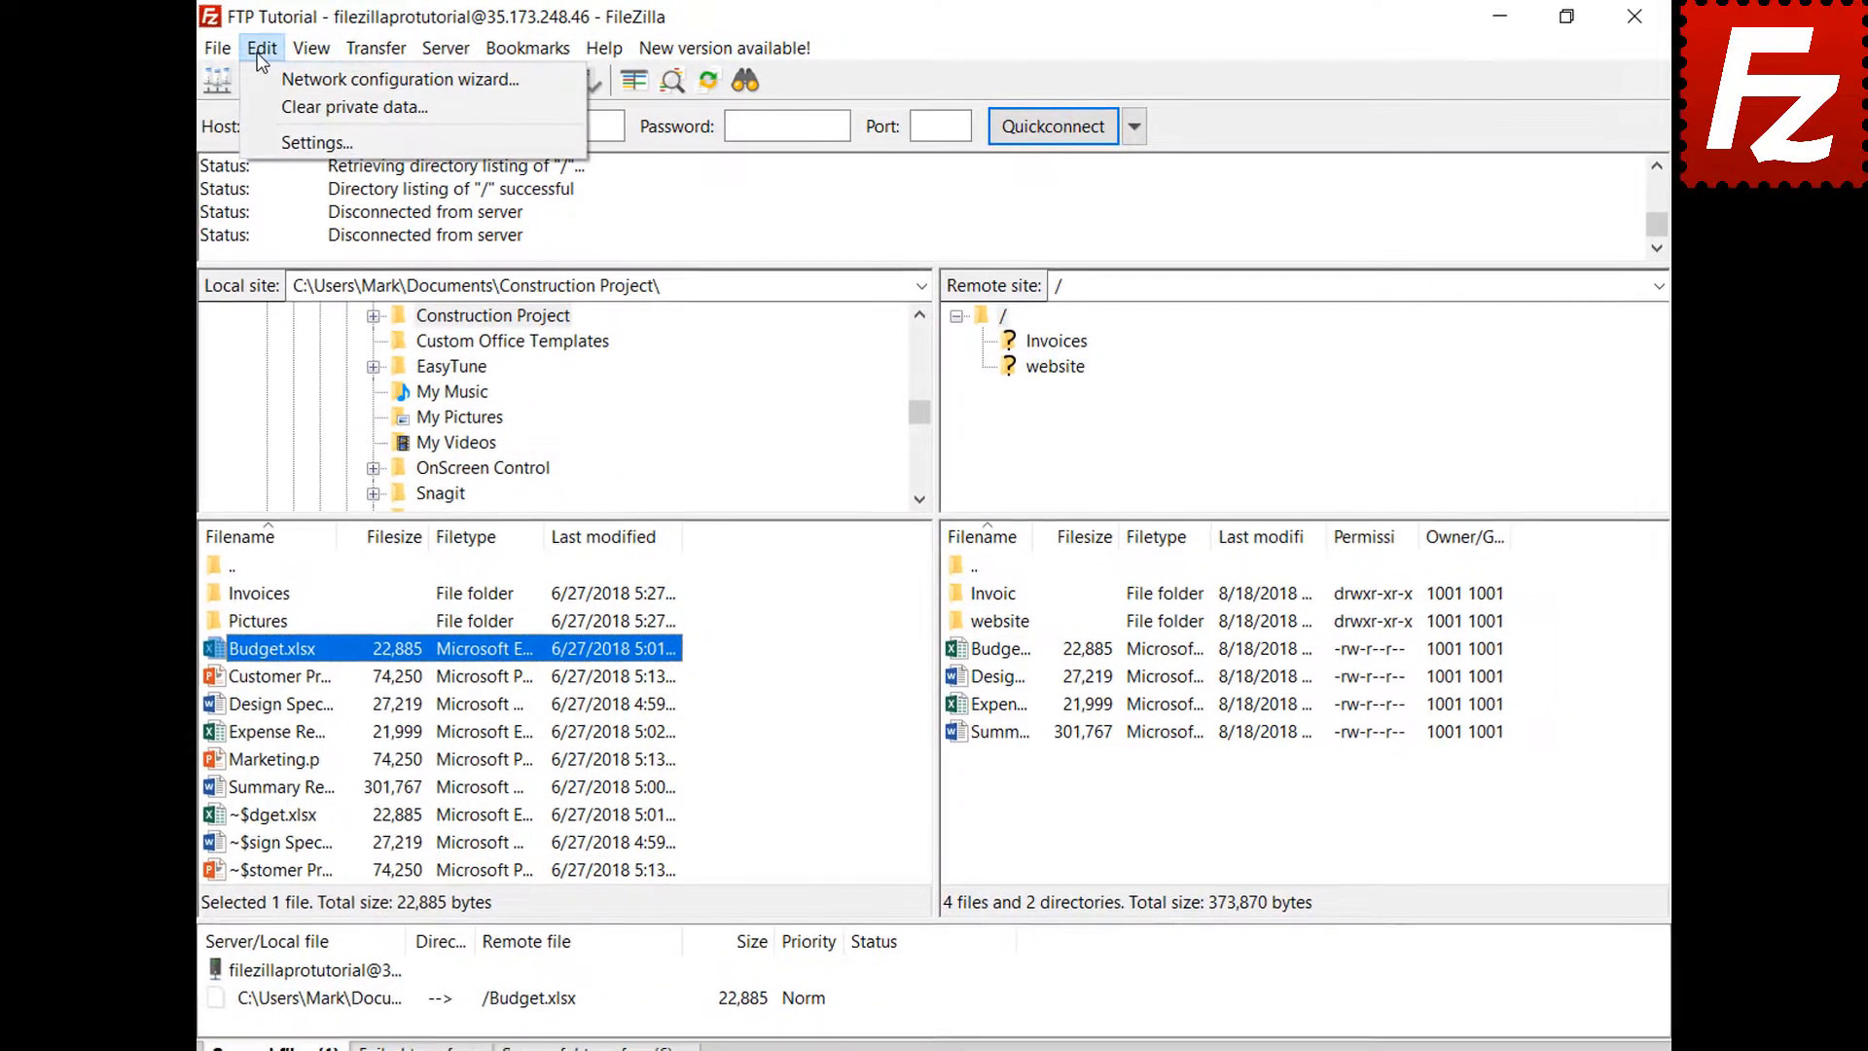
{"action": "left_click", "coordinate": [261, 139]}
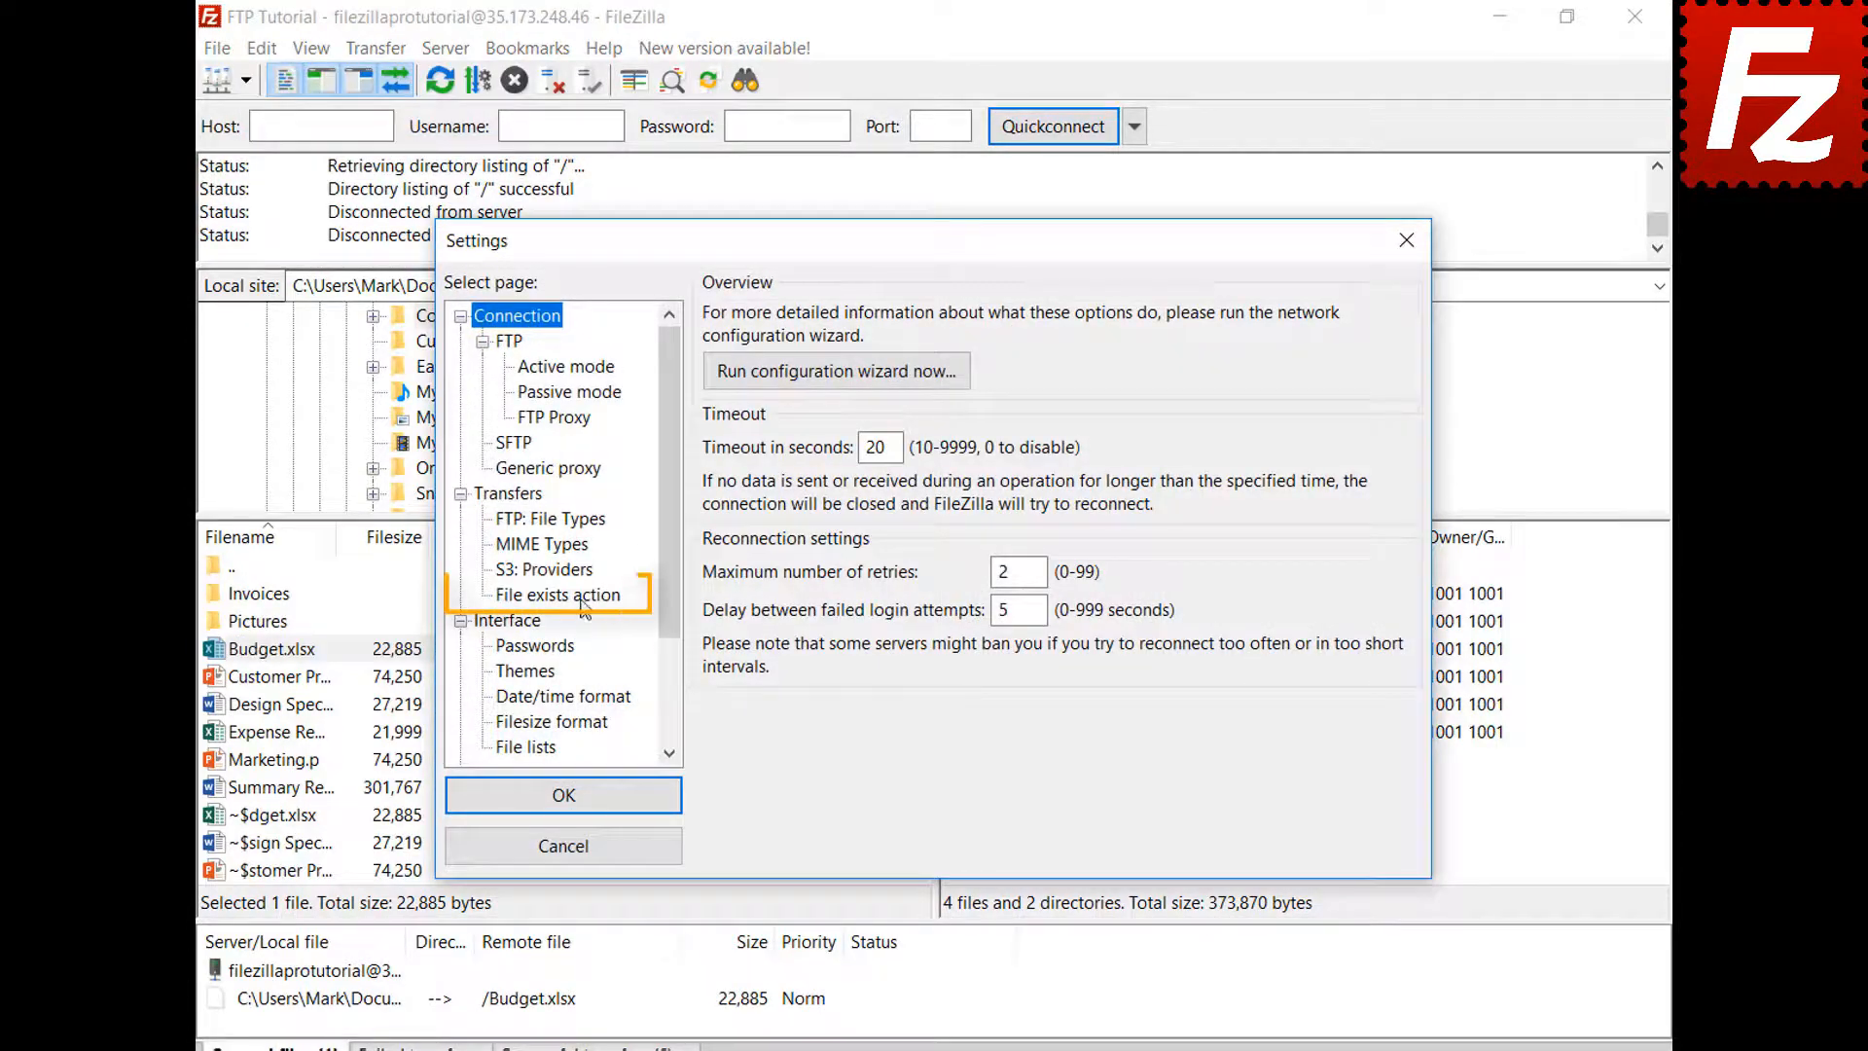
{"action": "left_click", "coordinate": [582, 596]}
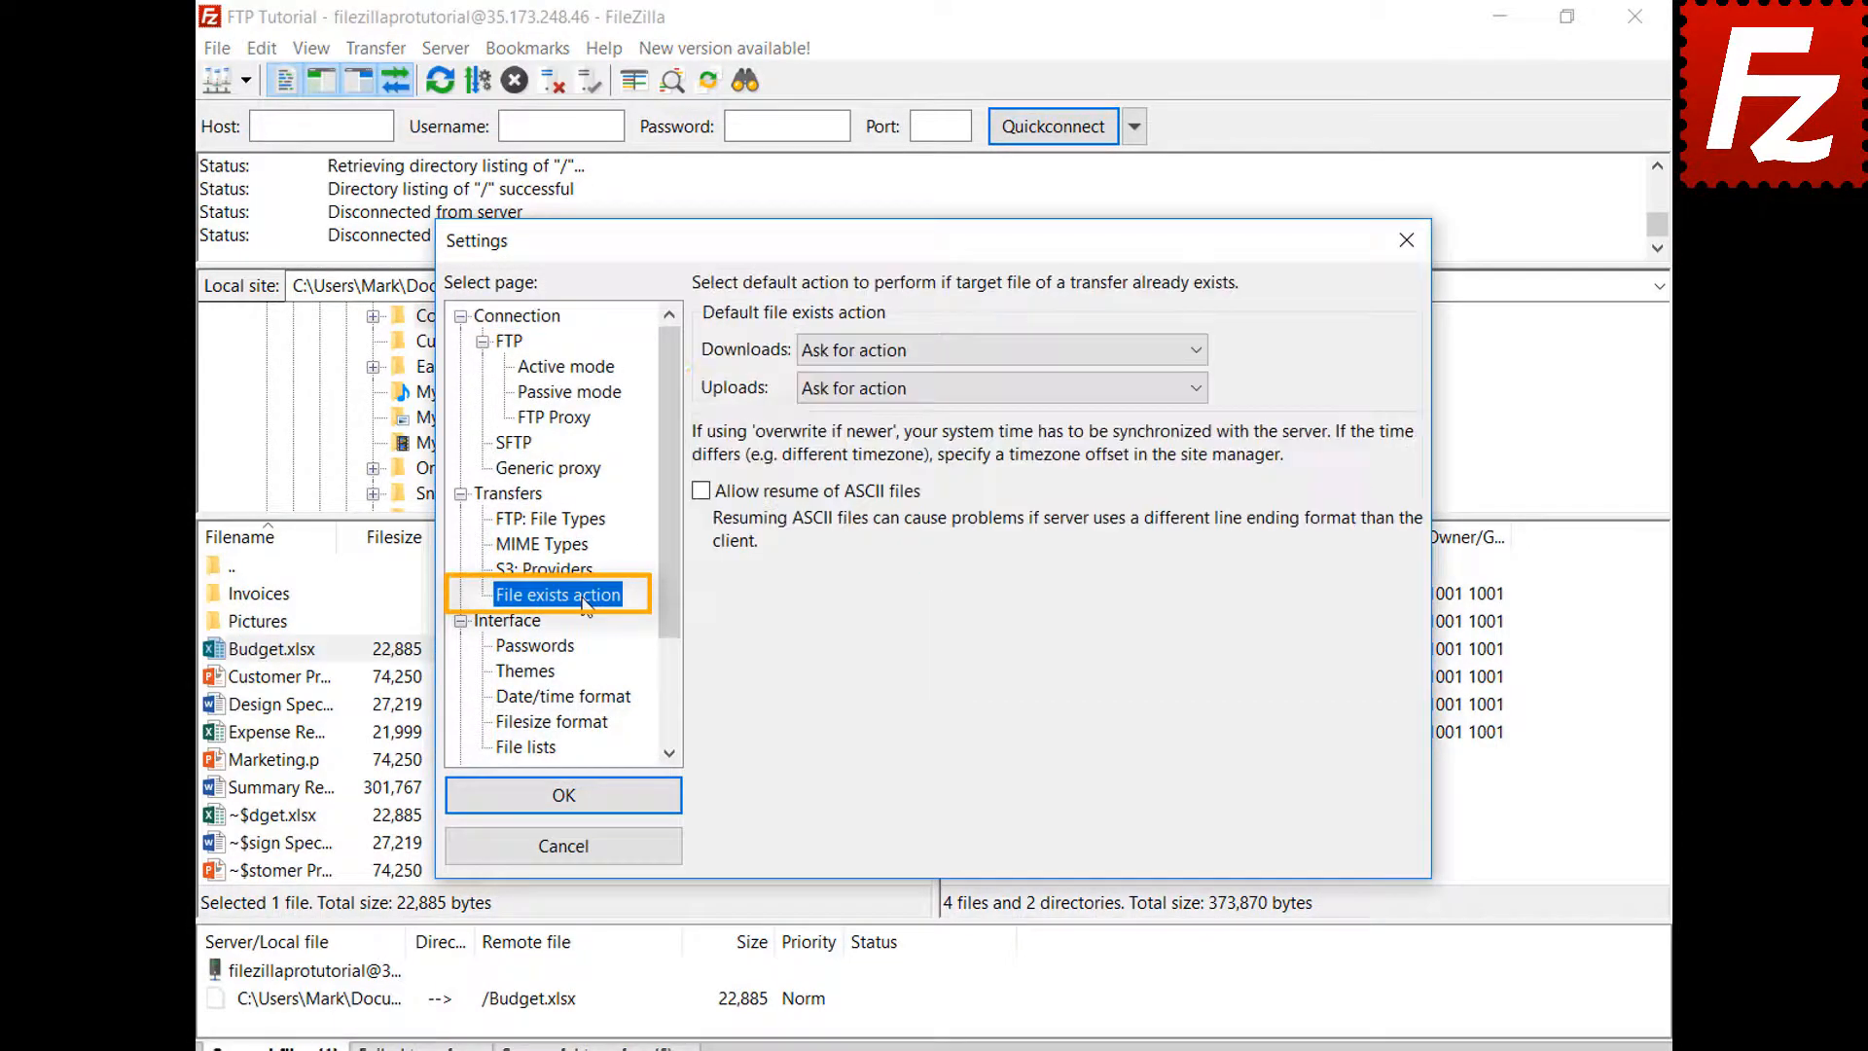
{"action": "left_click", "coordinate": [589, 858]}
Set the queued Budget.xlsx upload to Overwrite file and process the queue
{"action": "right_click", "coordinate": [394, 1002]}
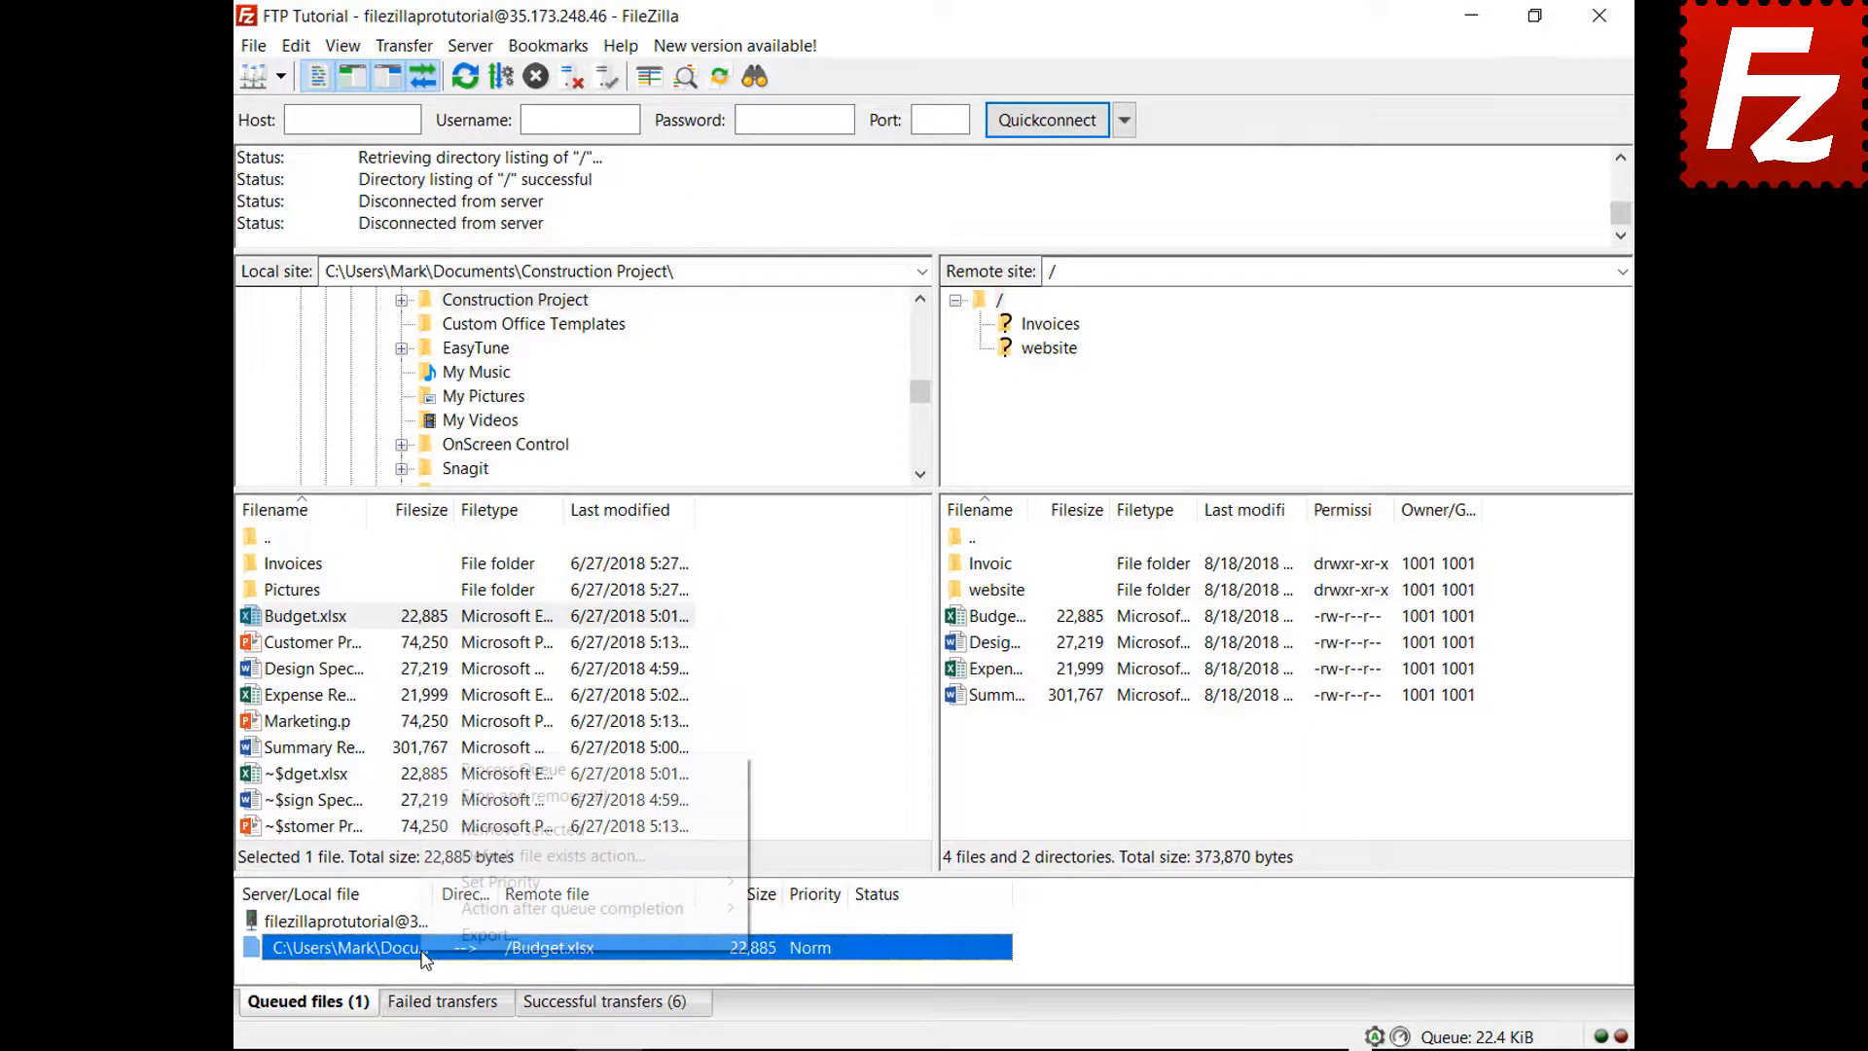
{"action": "left_click", "coordinate": [462, 860]}
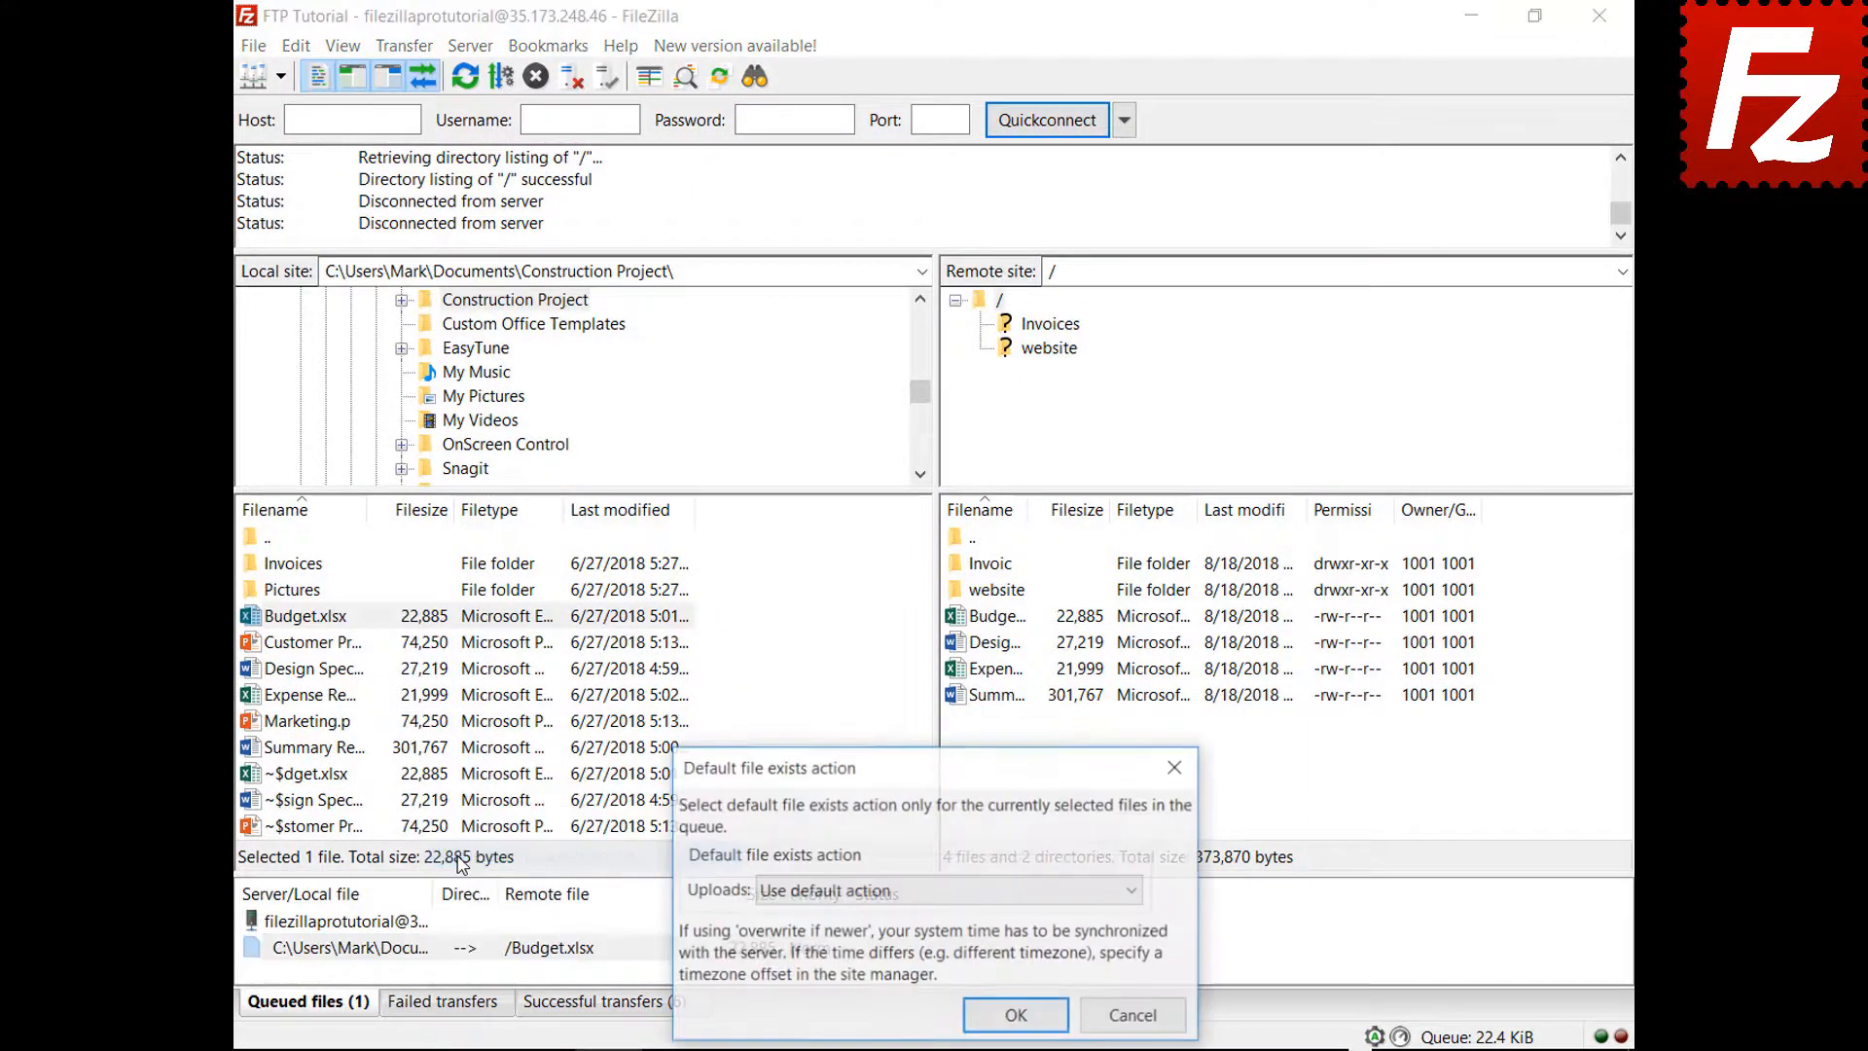
{"action": "left_click", "coordinate": [815, 893]}
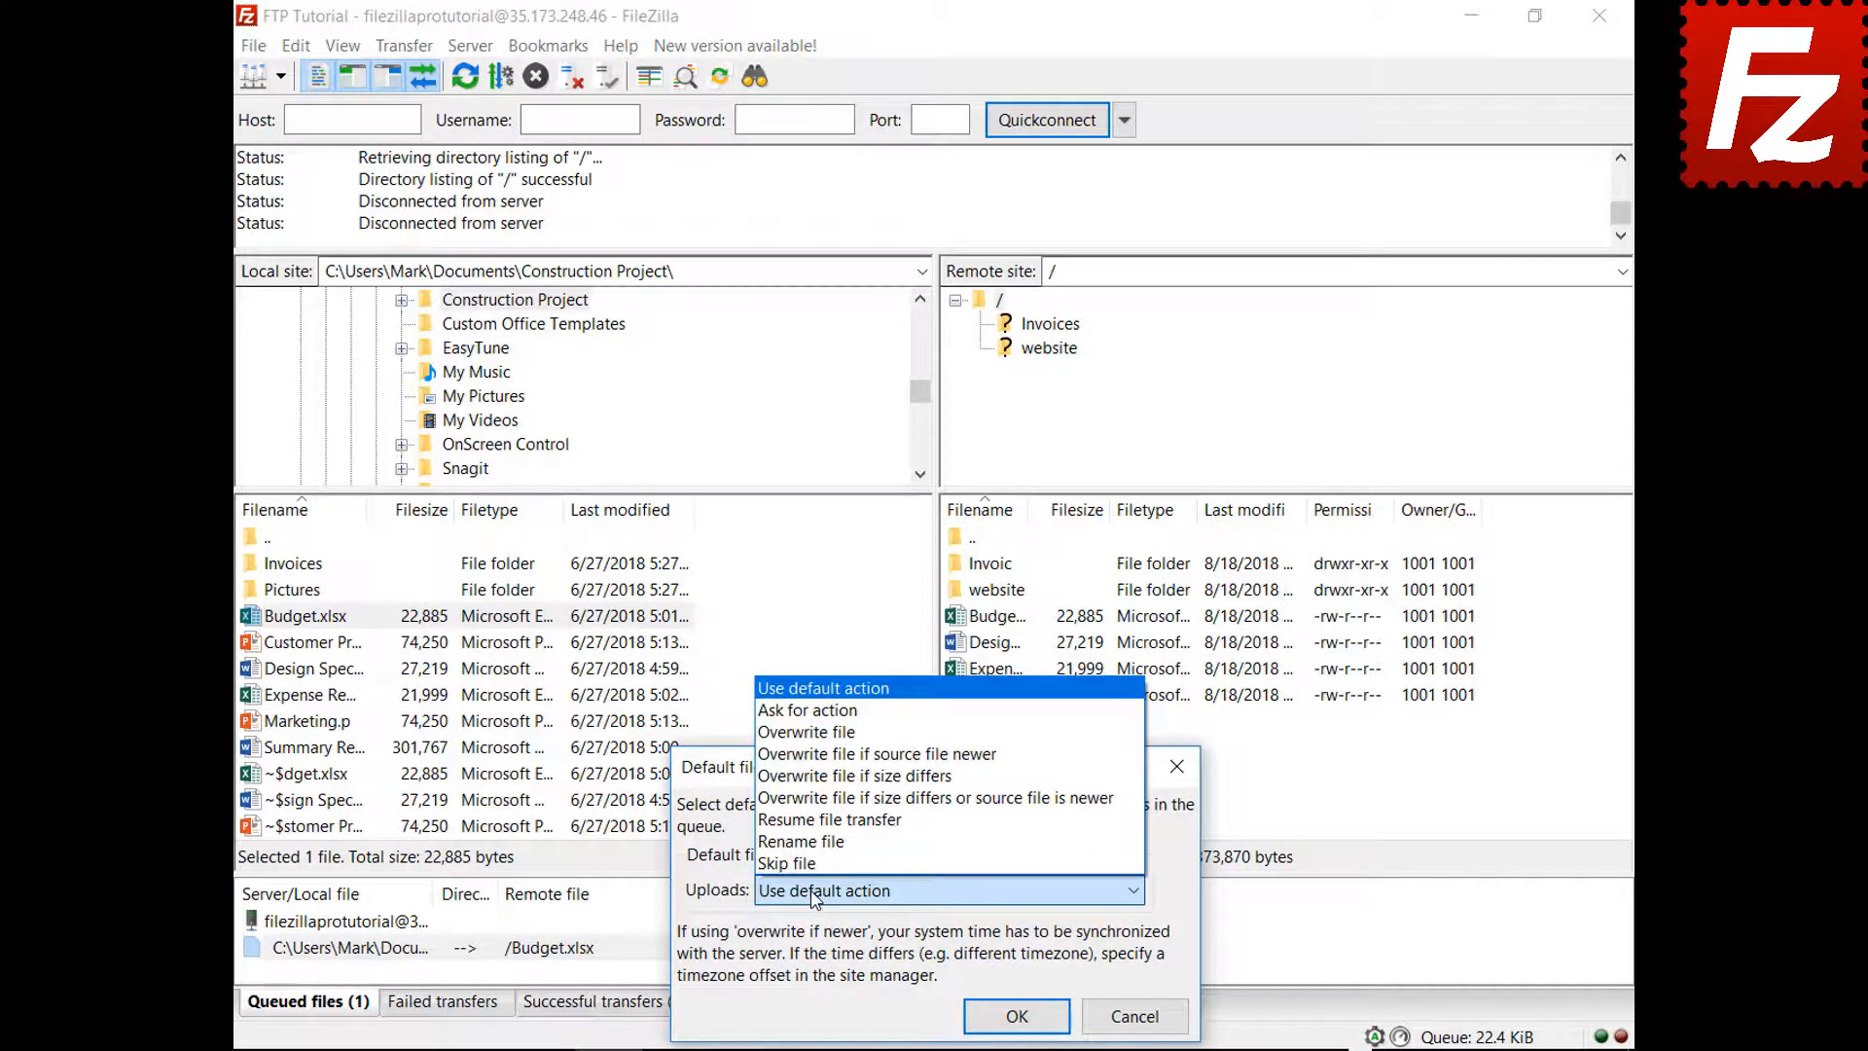
{"action": "left_click", "coordinate": [857, 732]}
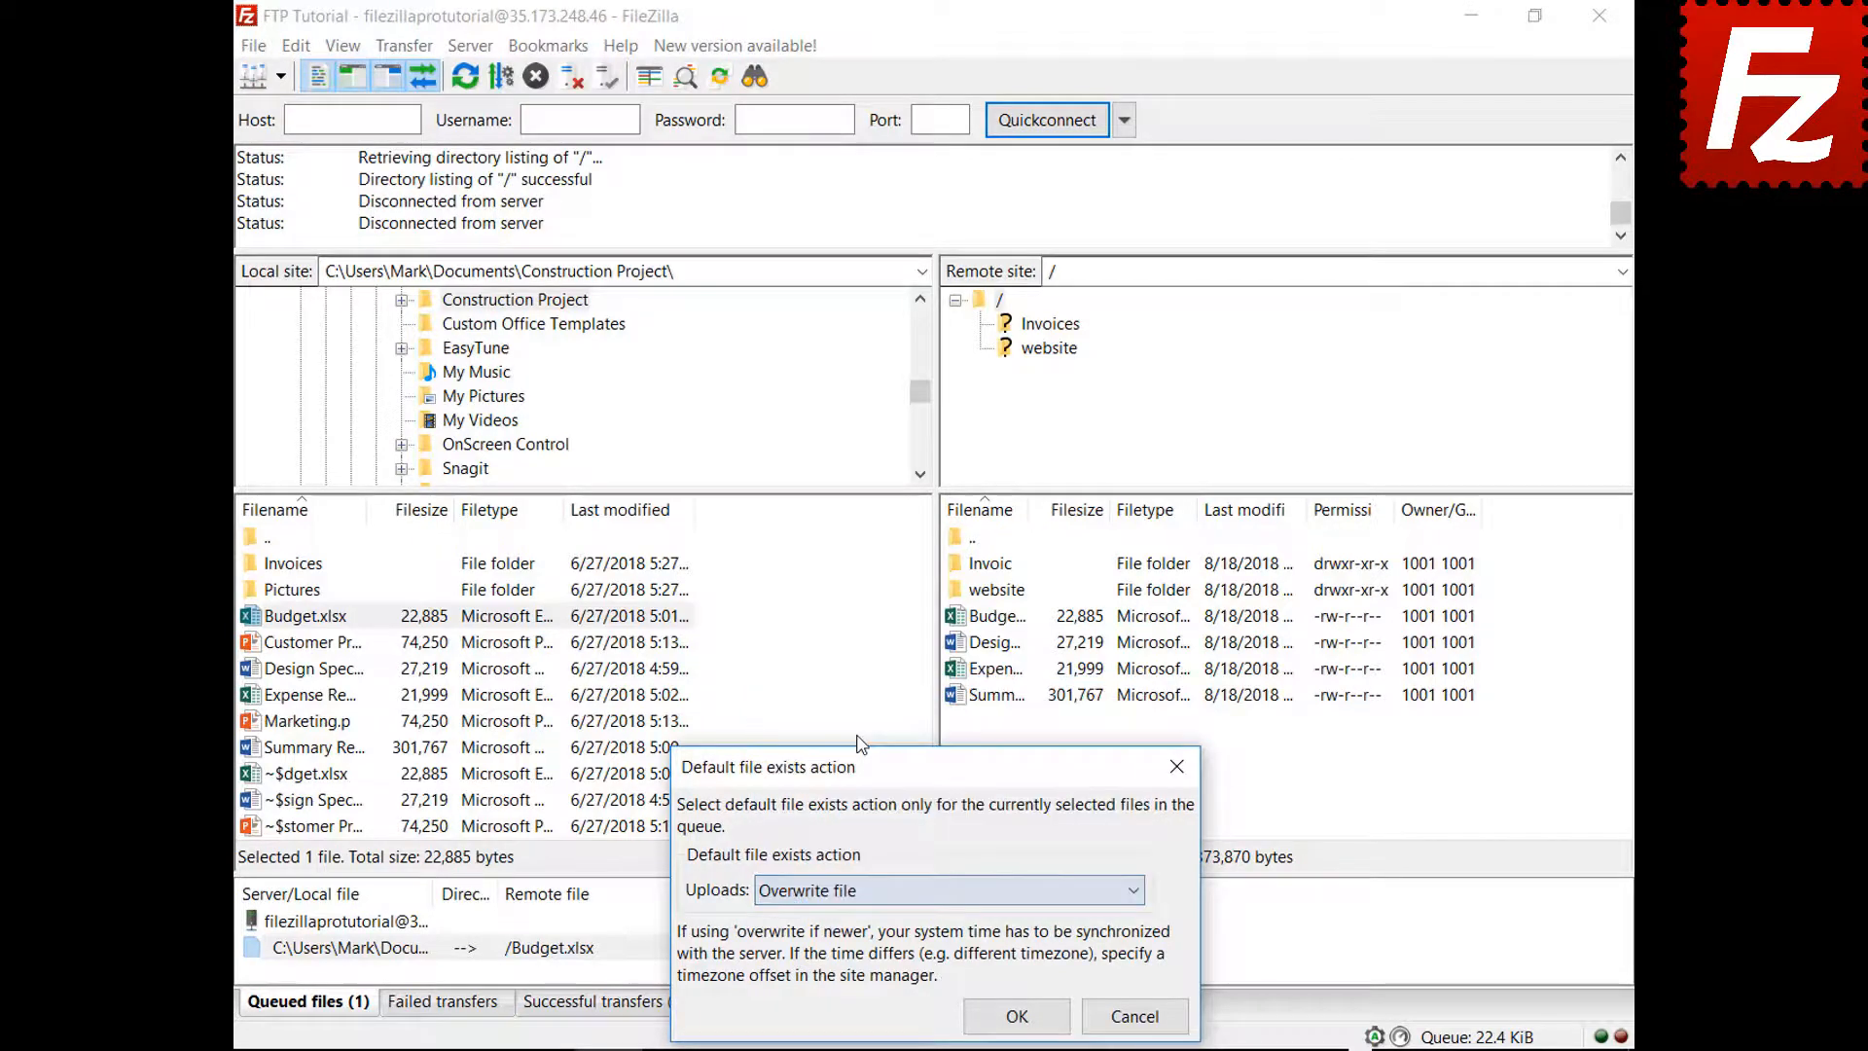
{"action": "left_click", "coordinate": [1015, 1003]}
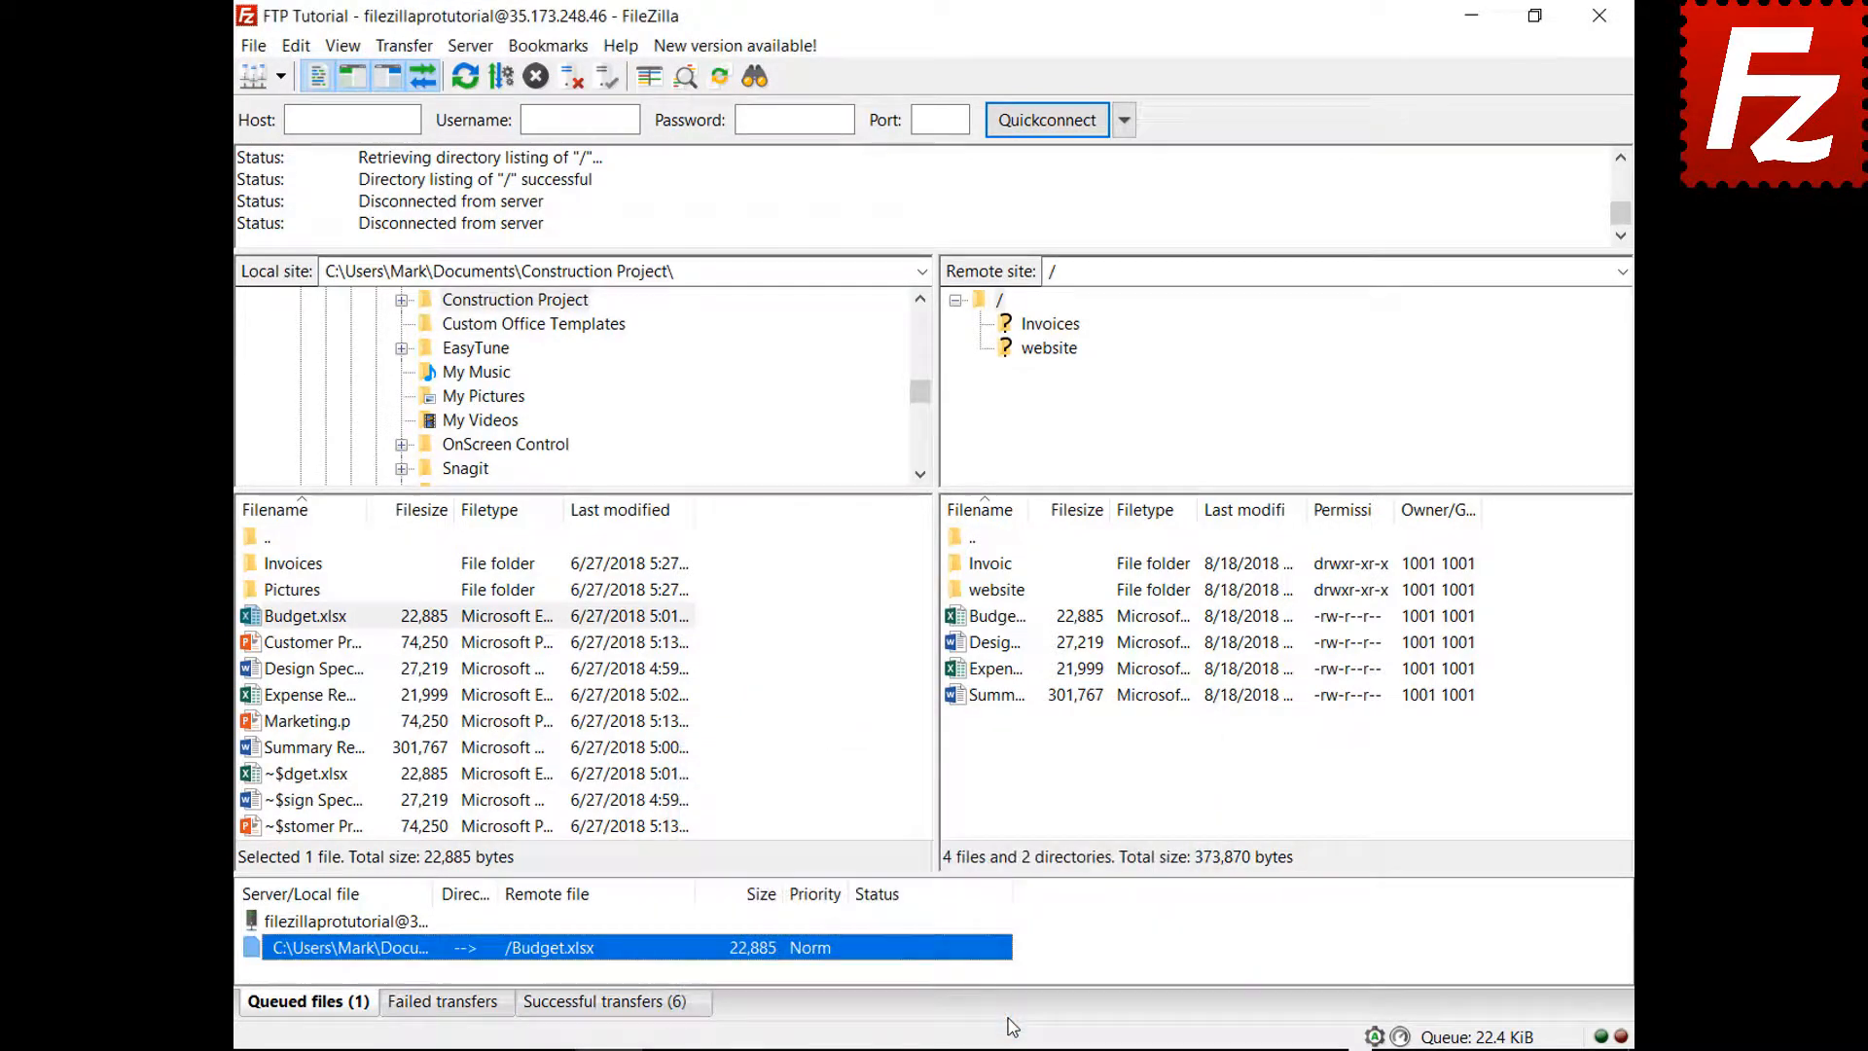
{"action": "right_click", "coordinate": [354, 924]}
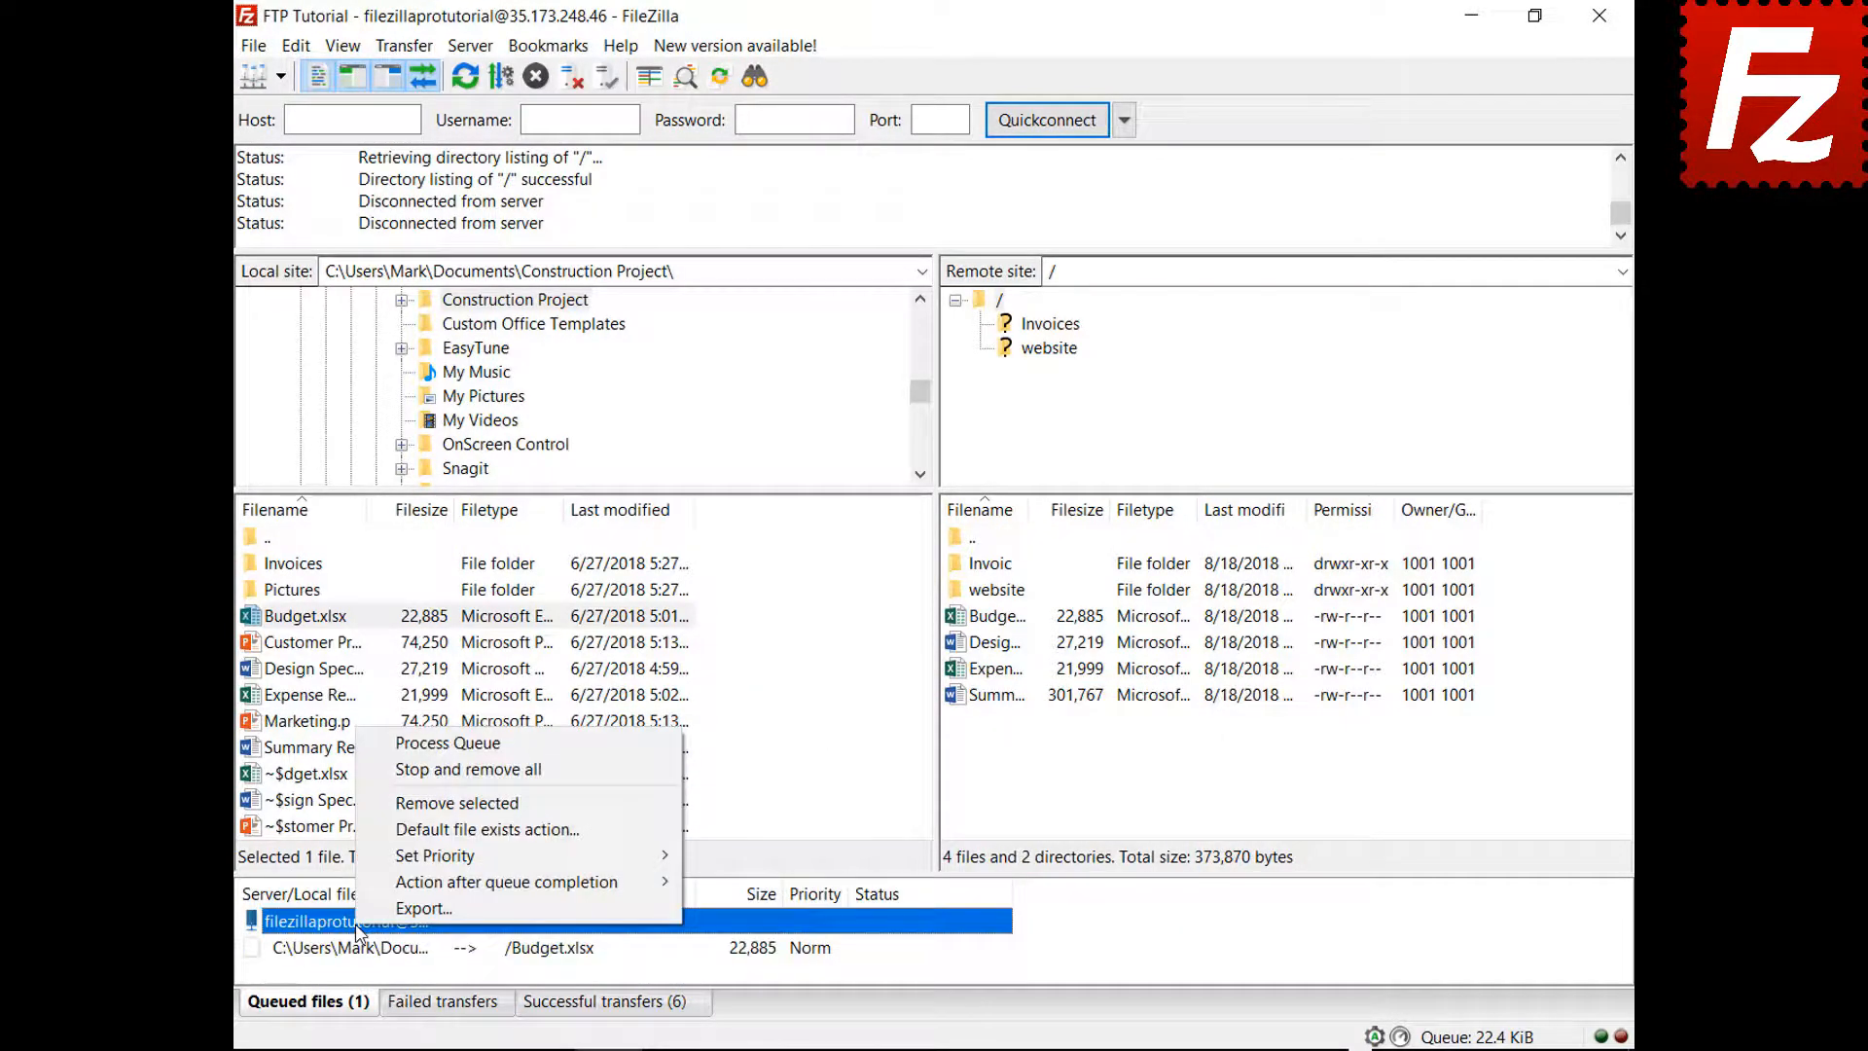
{"action": "left_click", "coordinate": [374, 746]}
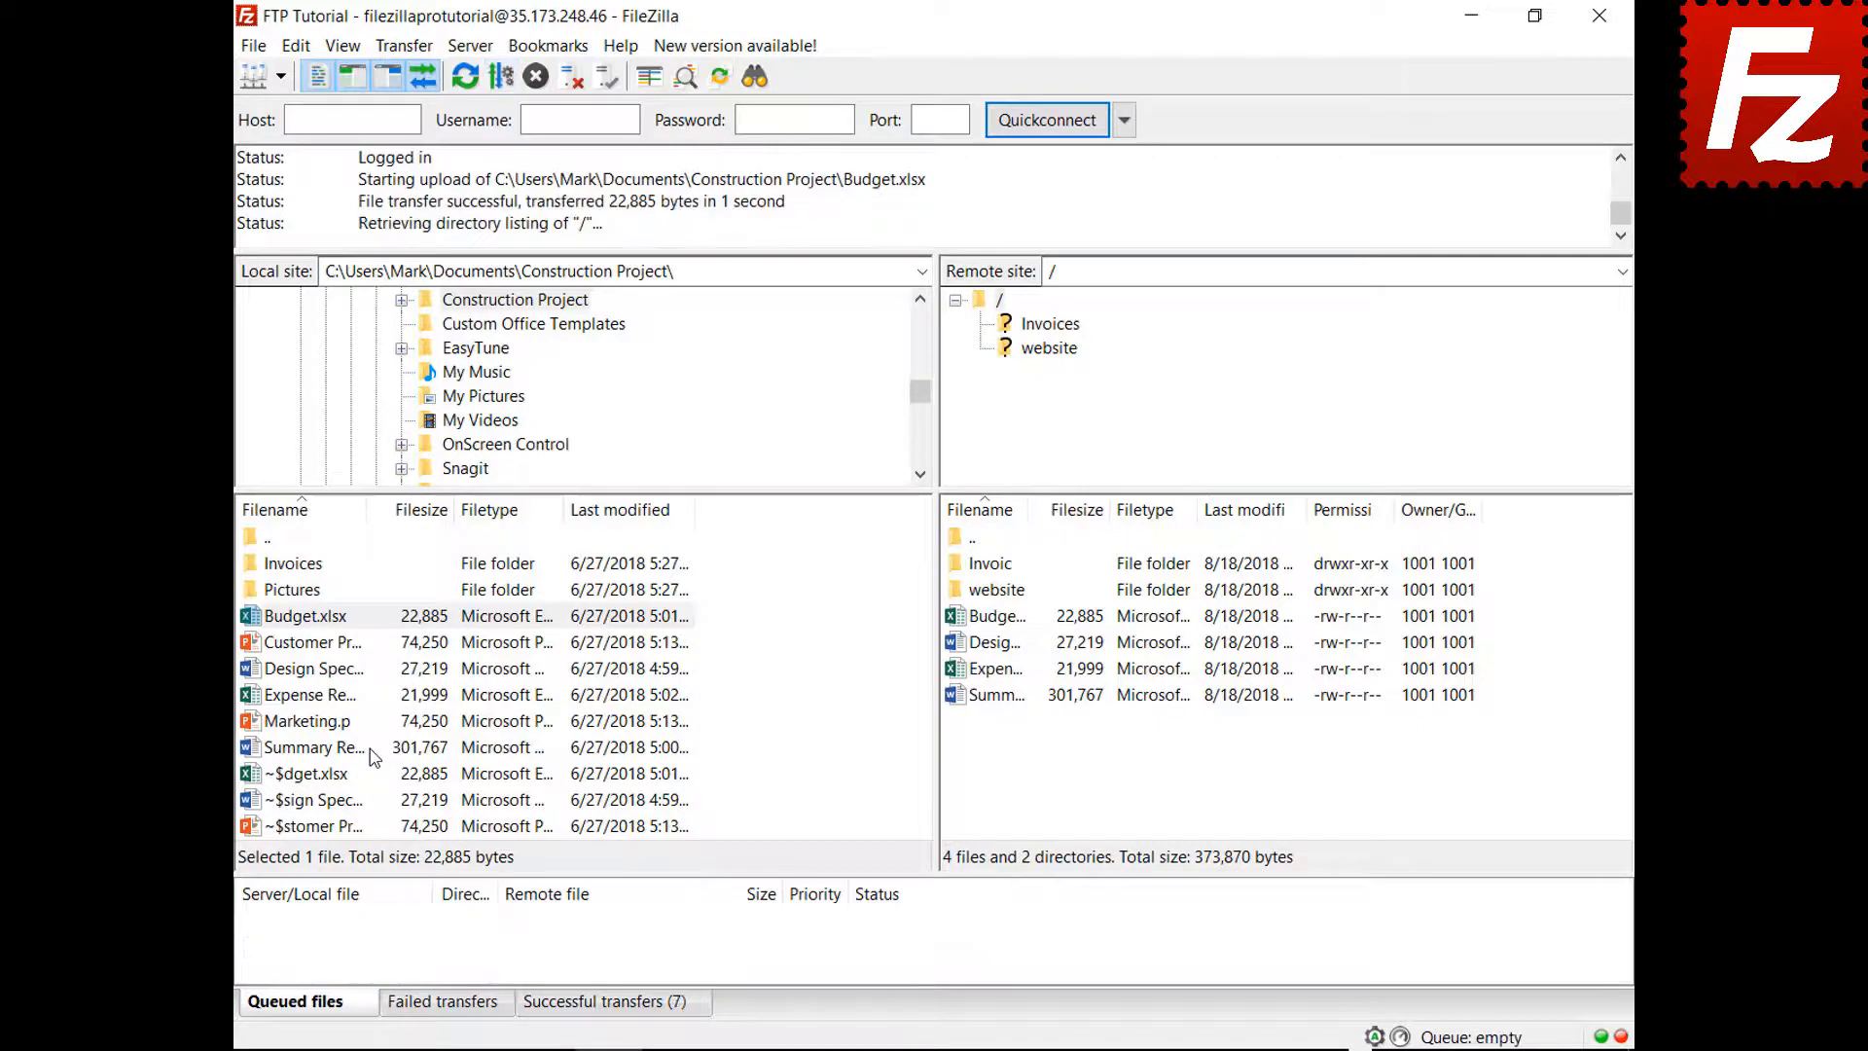
Queue Marketing.pptx, set Close FileZilla after queue completion, and process the queue
{"action": "right_click", "coordinate": [320, 723]}
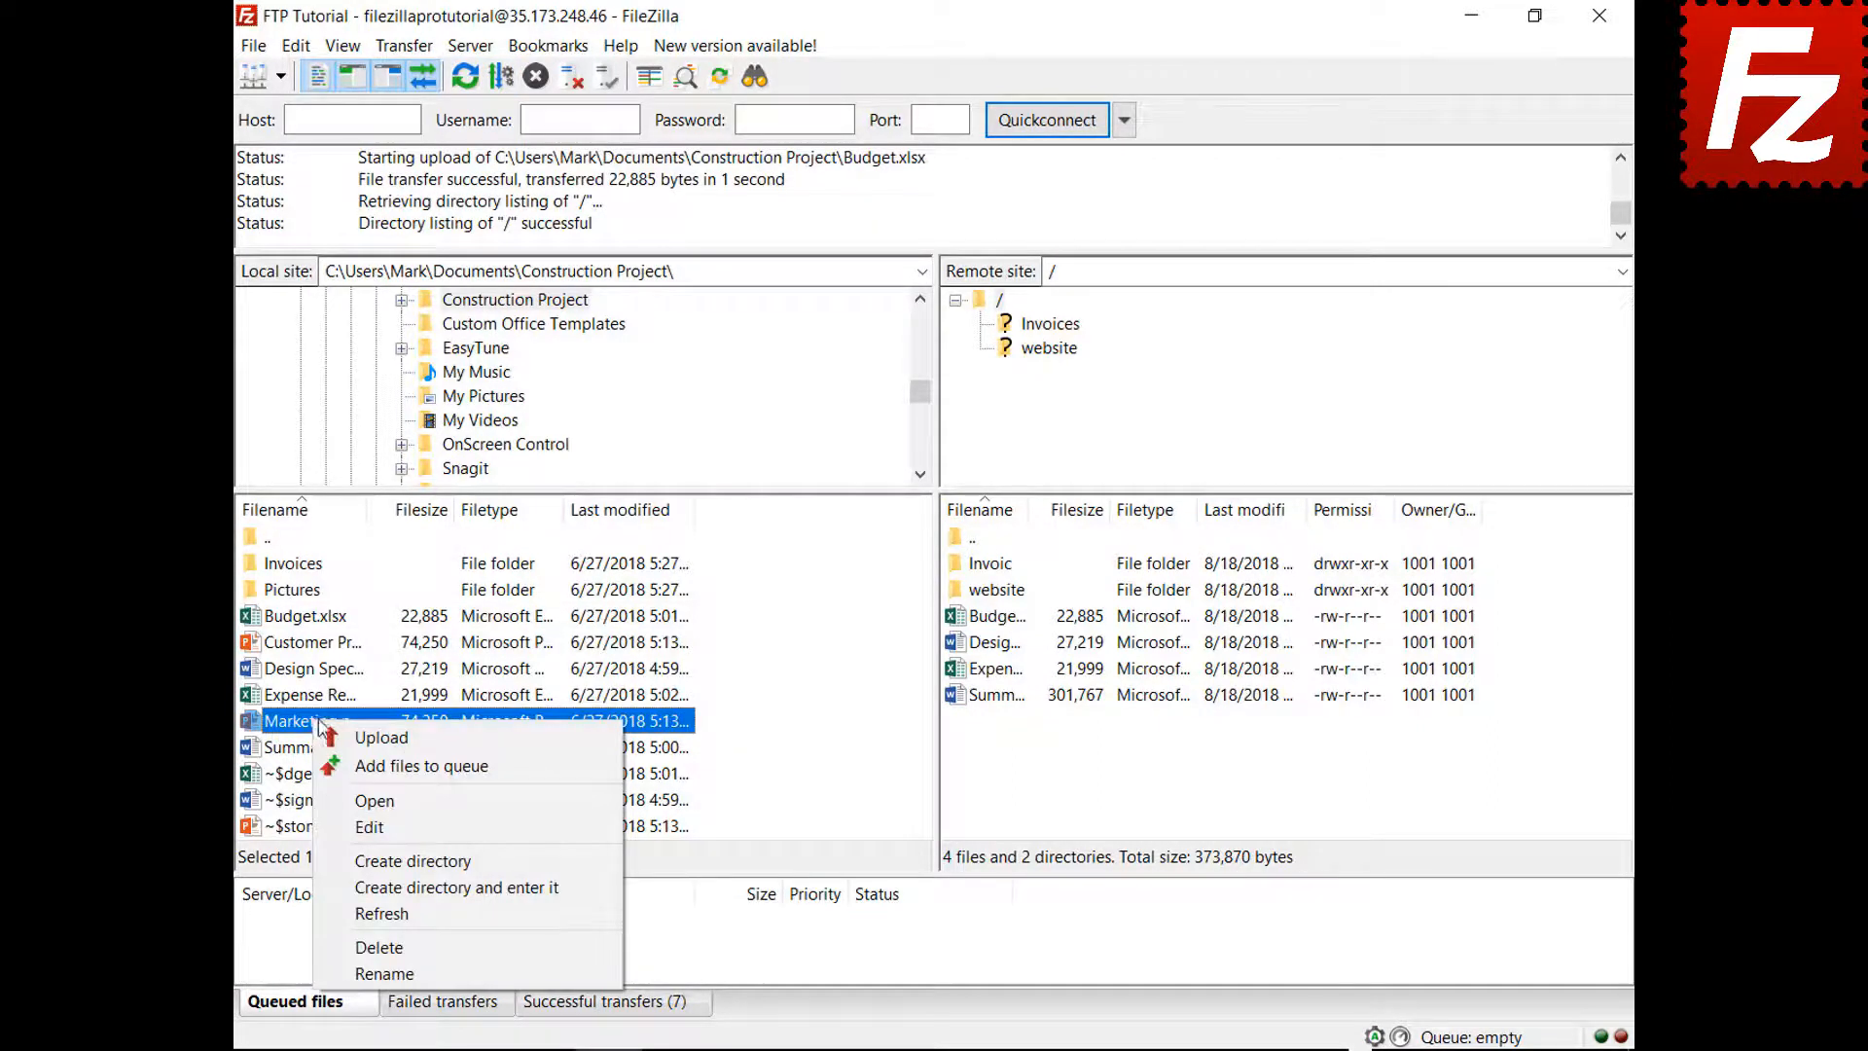
{"action": "left_click", "coordinate": [359, 766]}
{"action": "right_click", "coordinate": [374, 959]}
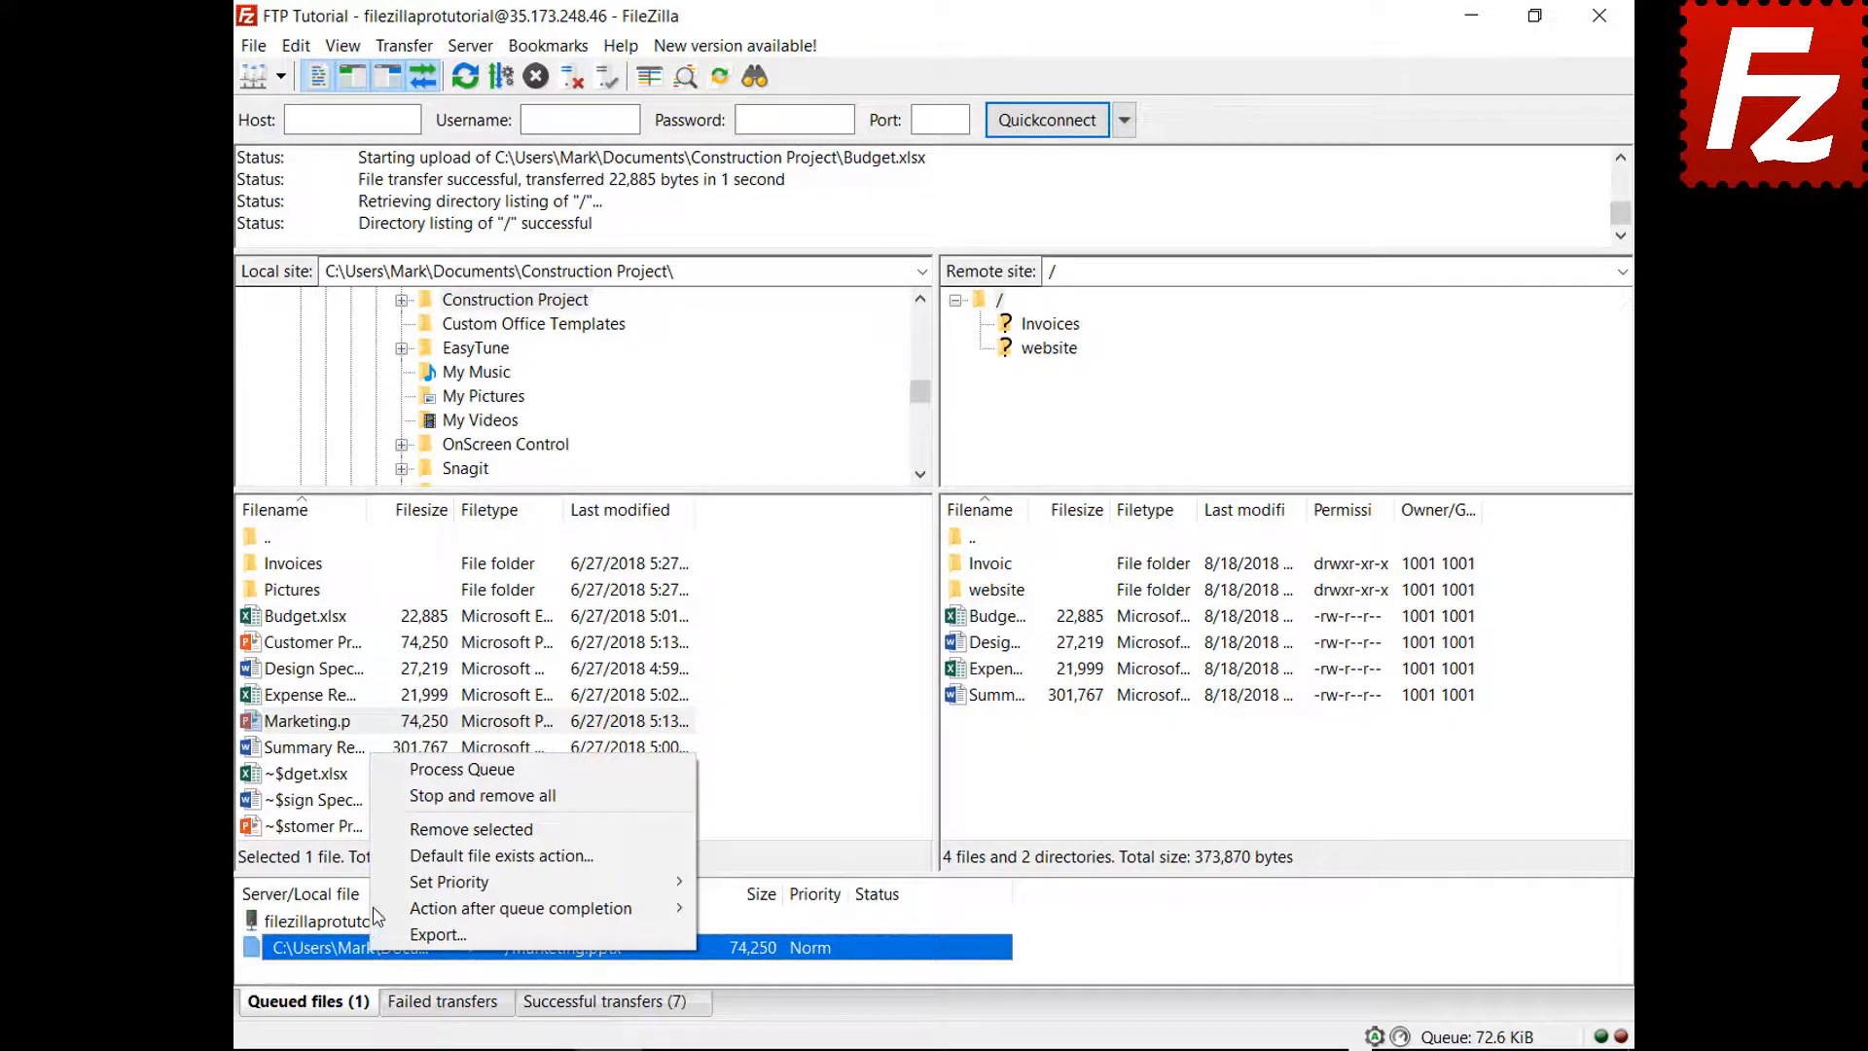
{"action": "mouse_move", "coordinate": [378, 910]}
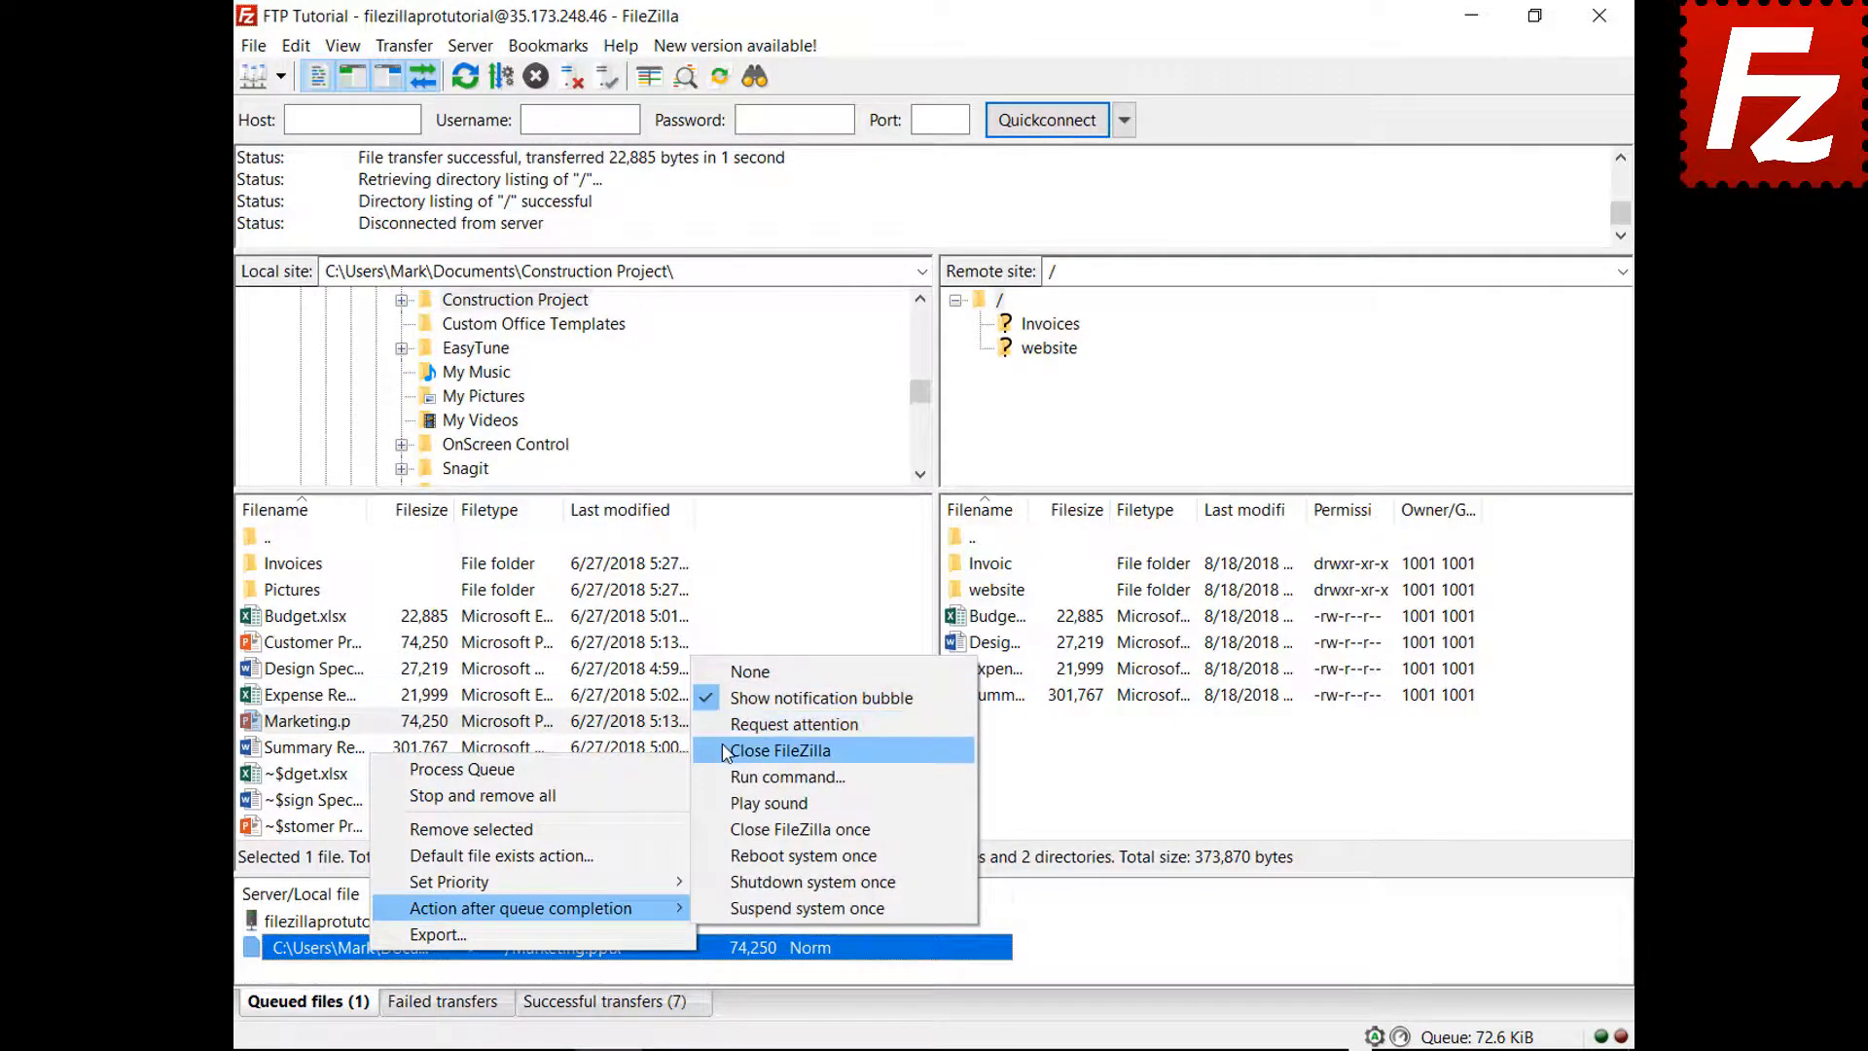
{"action": "left_click", "coordinate": [729, 750]}
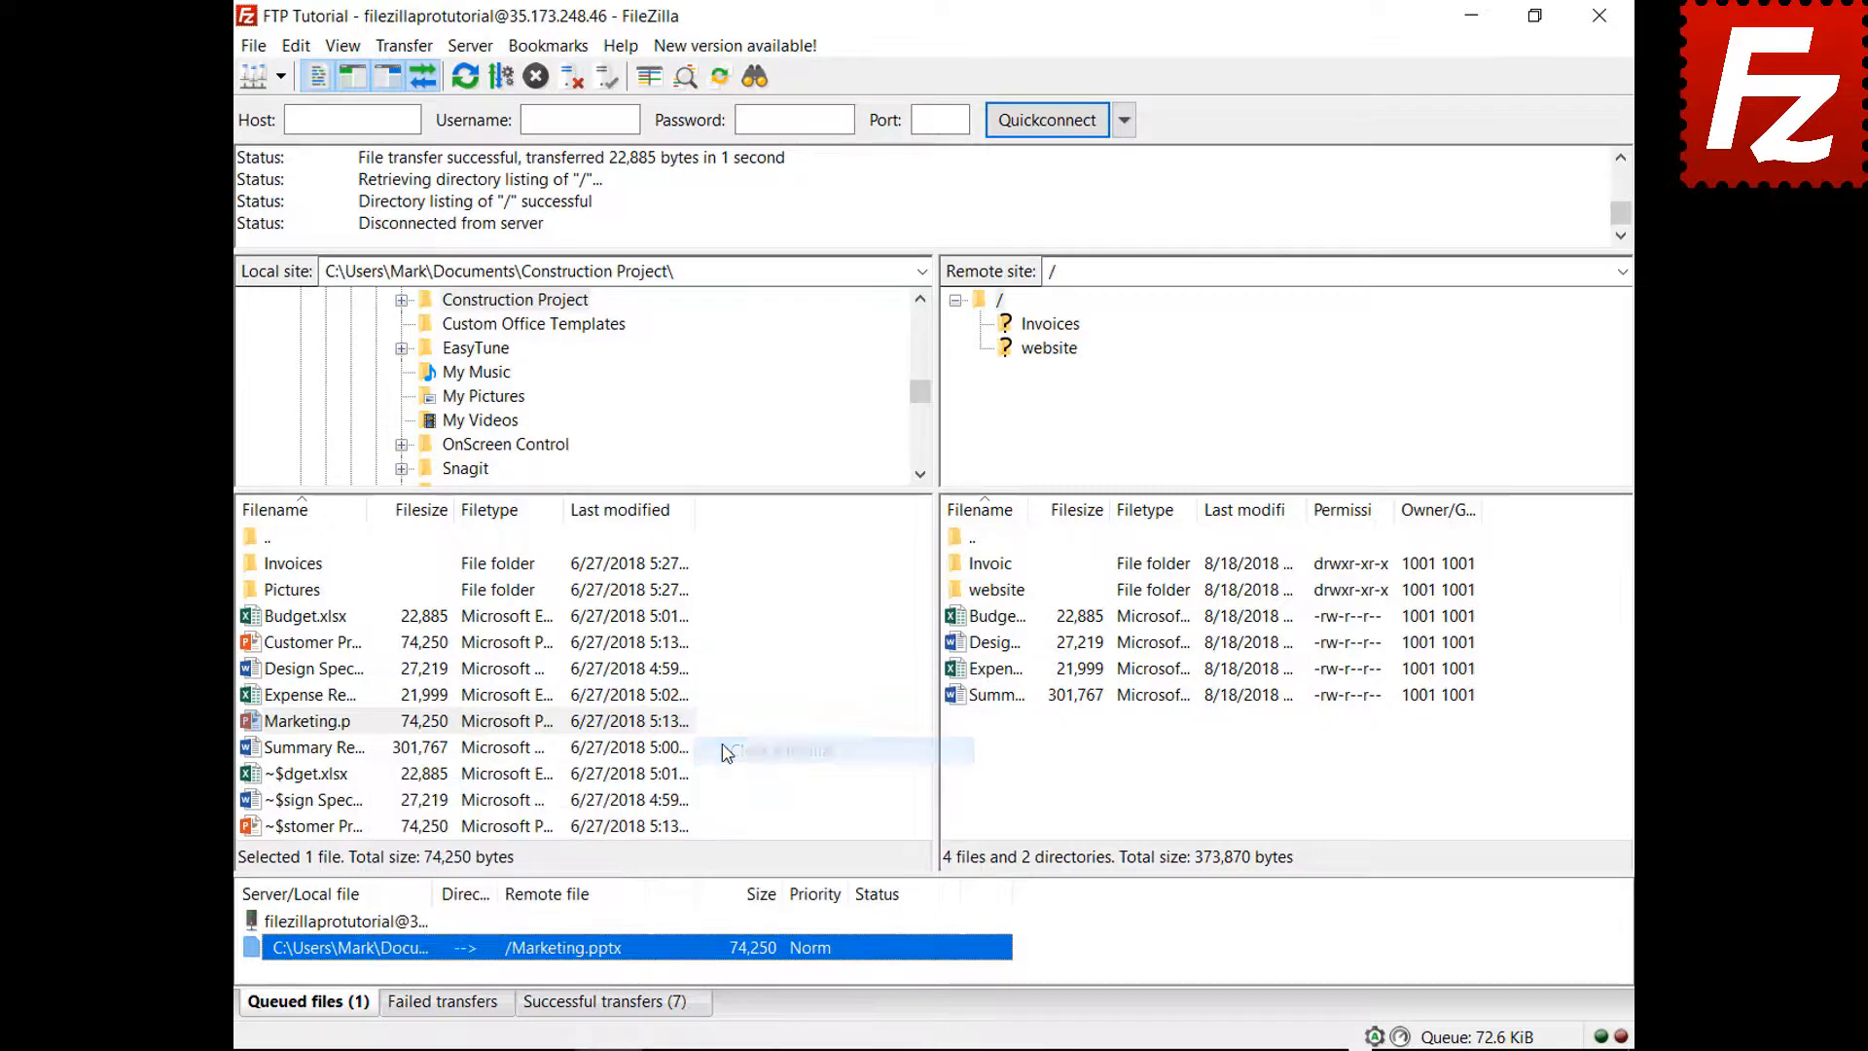
{"action": "right_click", "coordinate": [381, 924]}
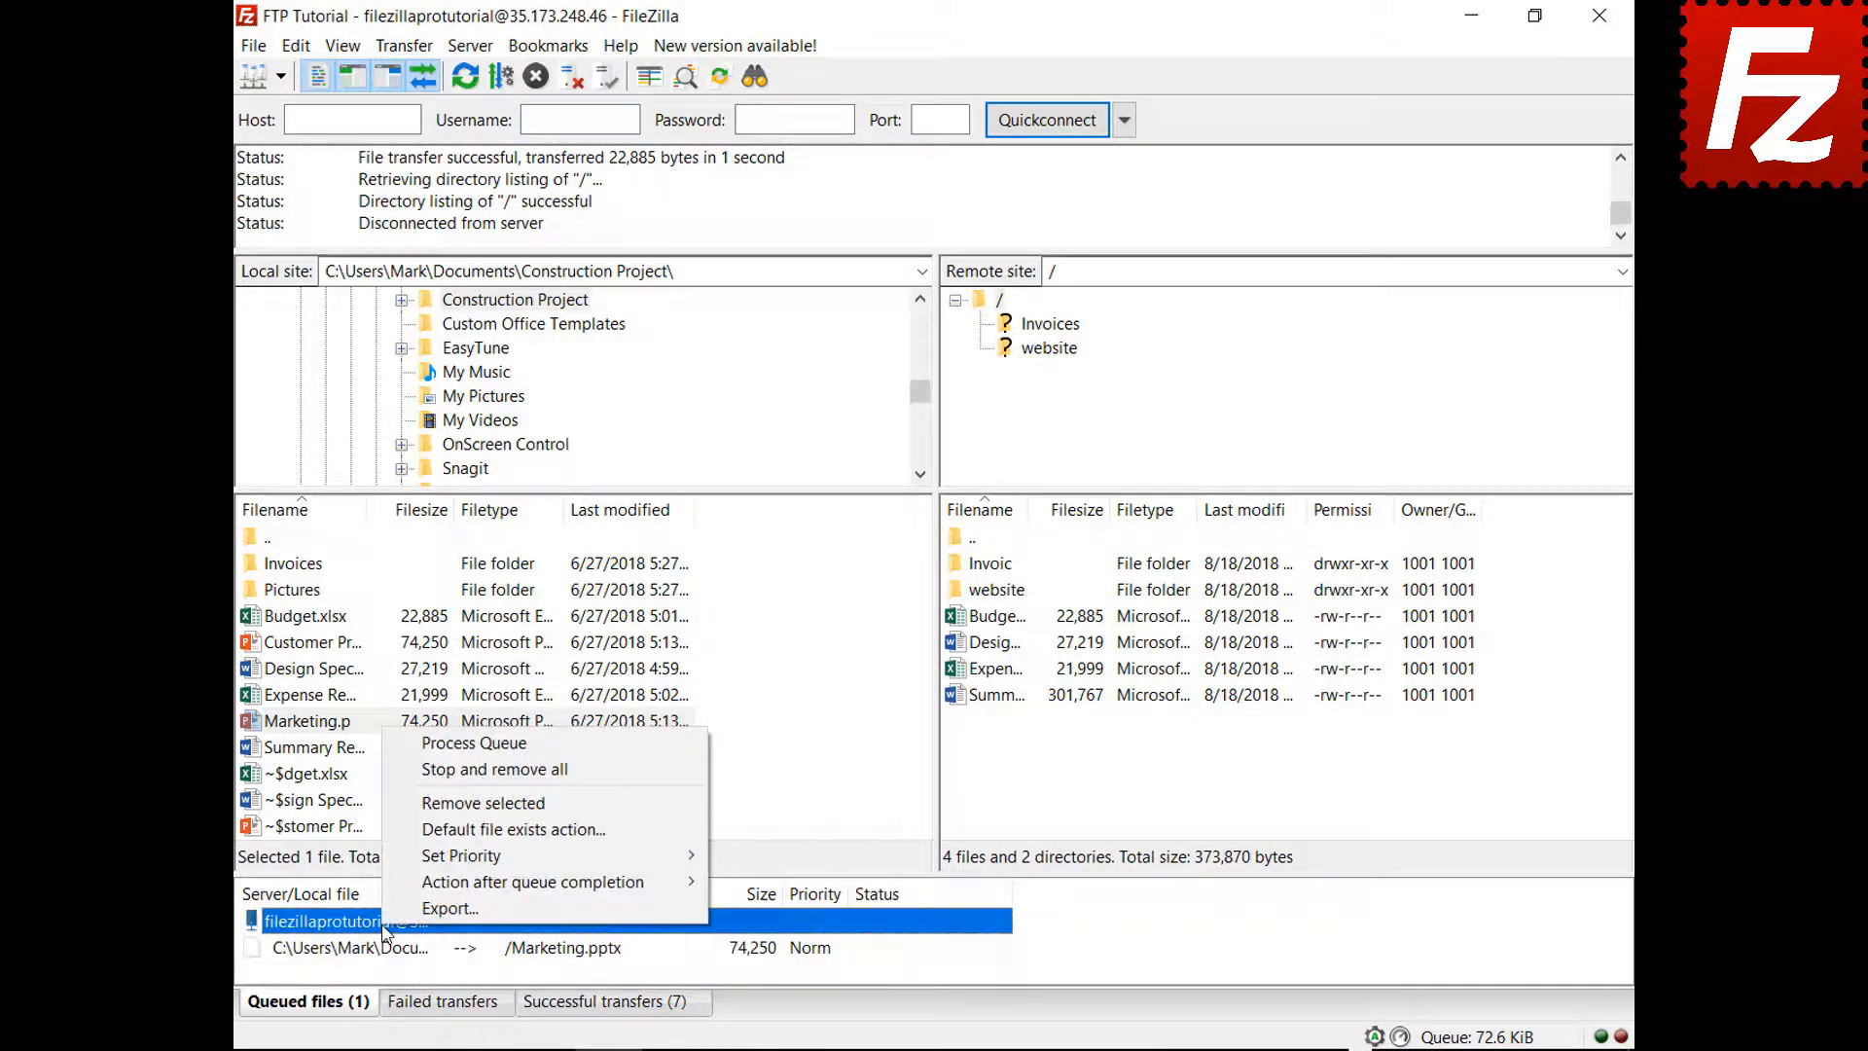
{"action": "left_click", "coordinate": [442, 744]}
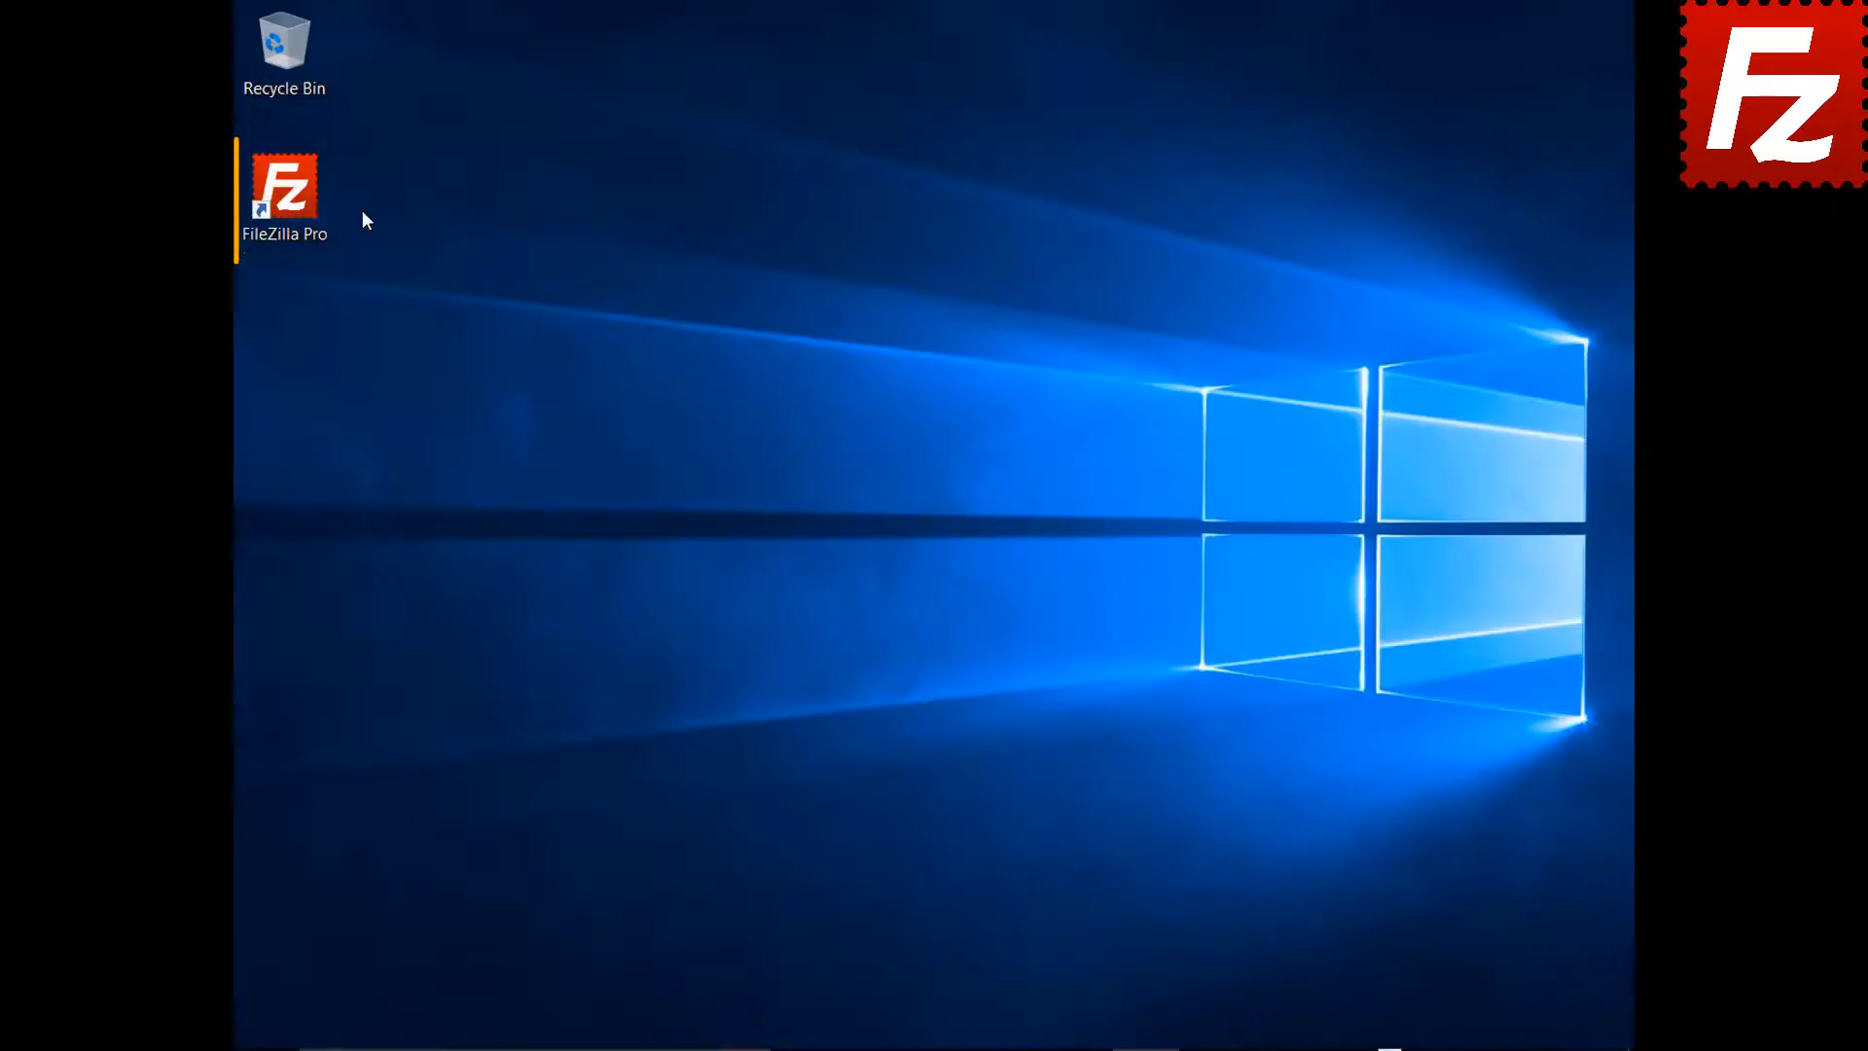
Launch FileZilla Pro and connect to the saved FTP Tutorial site
{"action": "double_click", "coordinate": [284, 196]}
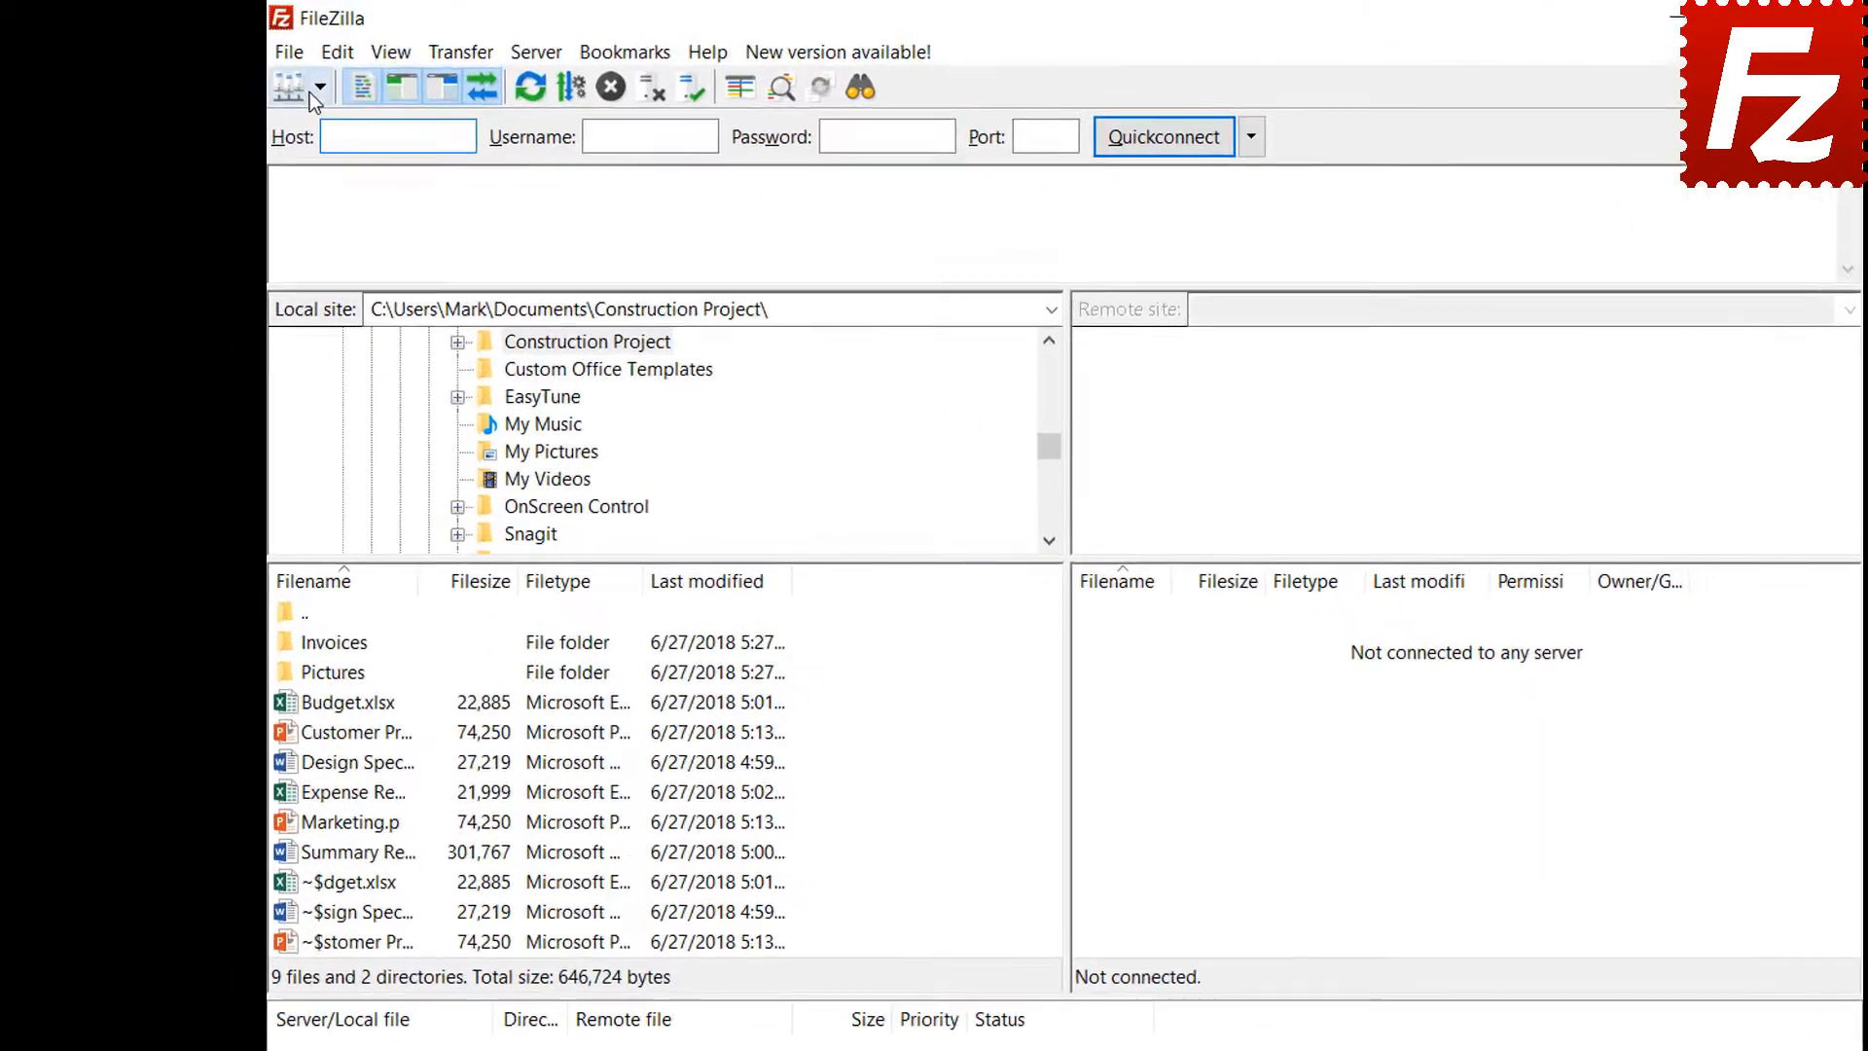
{"action": "left_click", "coordinate": [281, 76]}
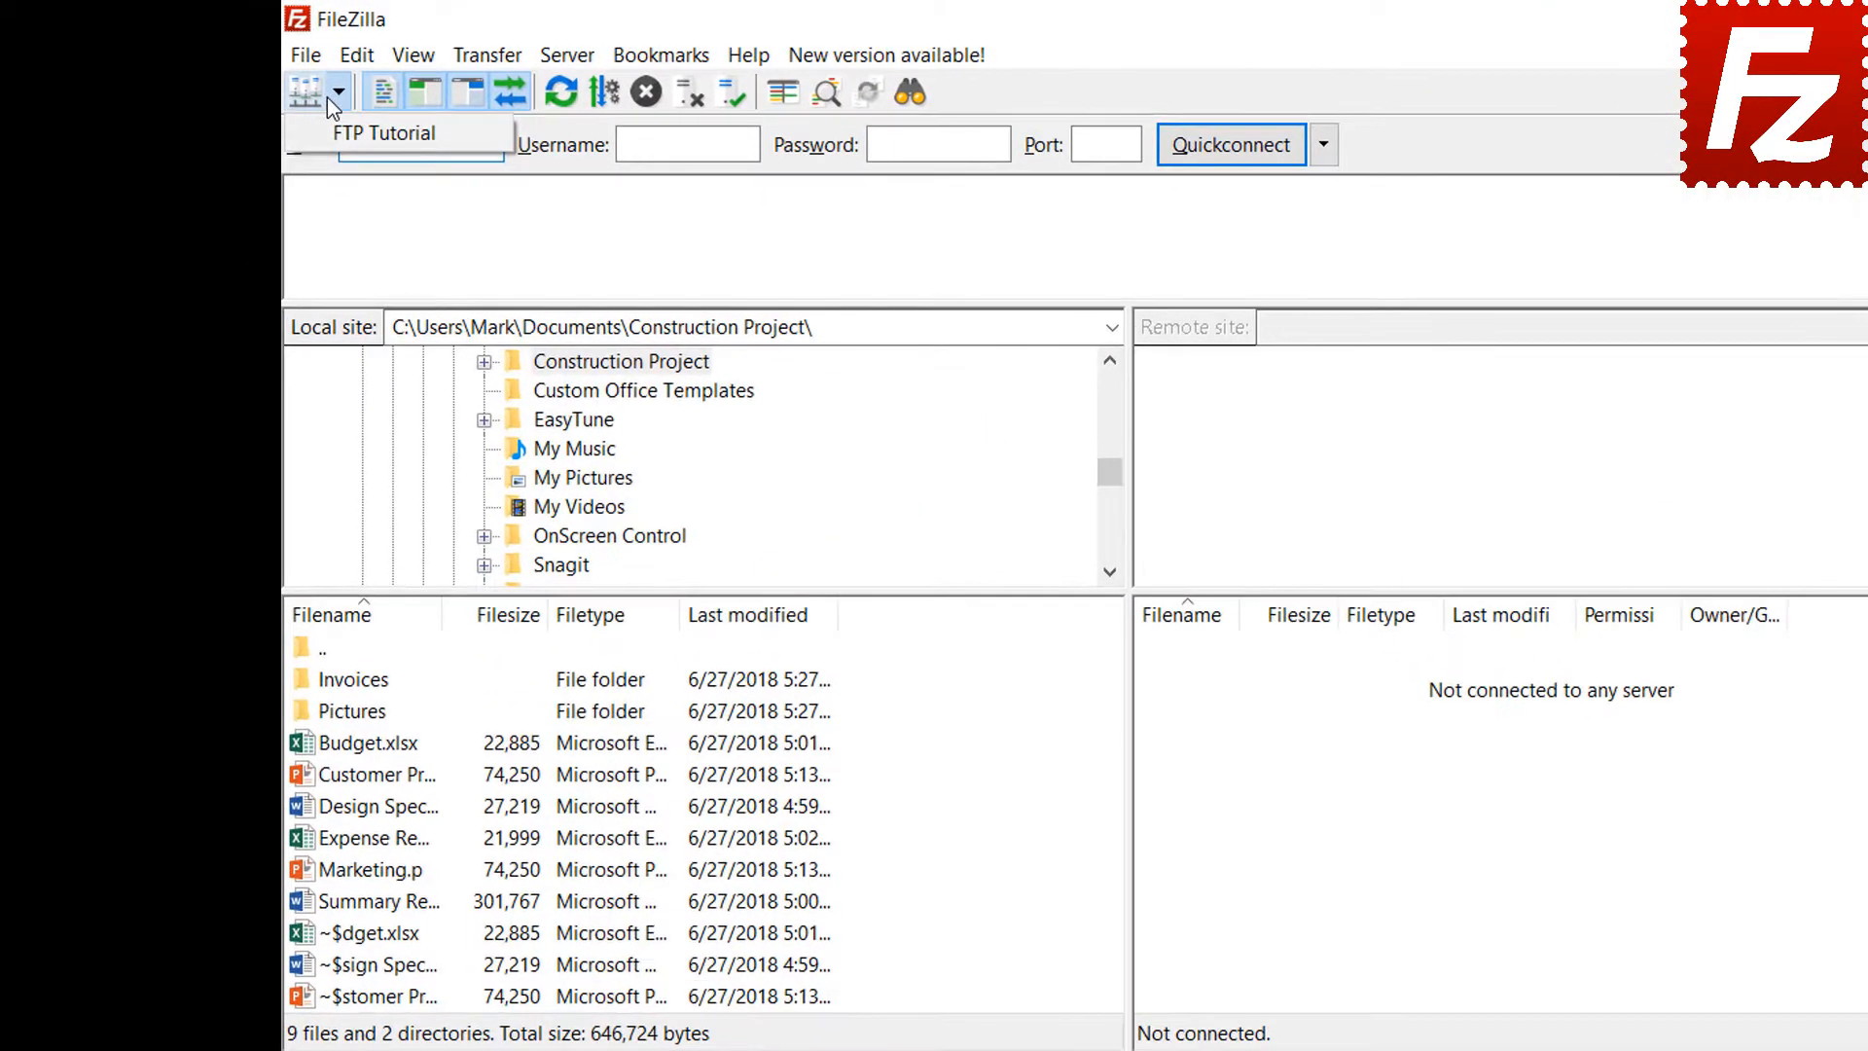
{"action": "left_click", "coordinate": [316, 108]}
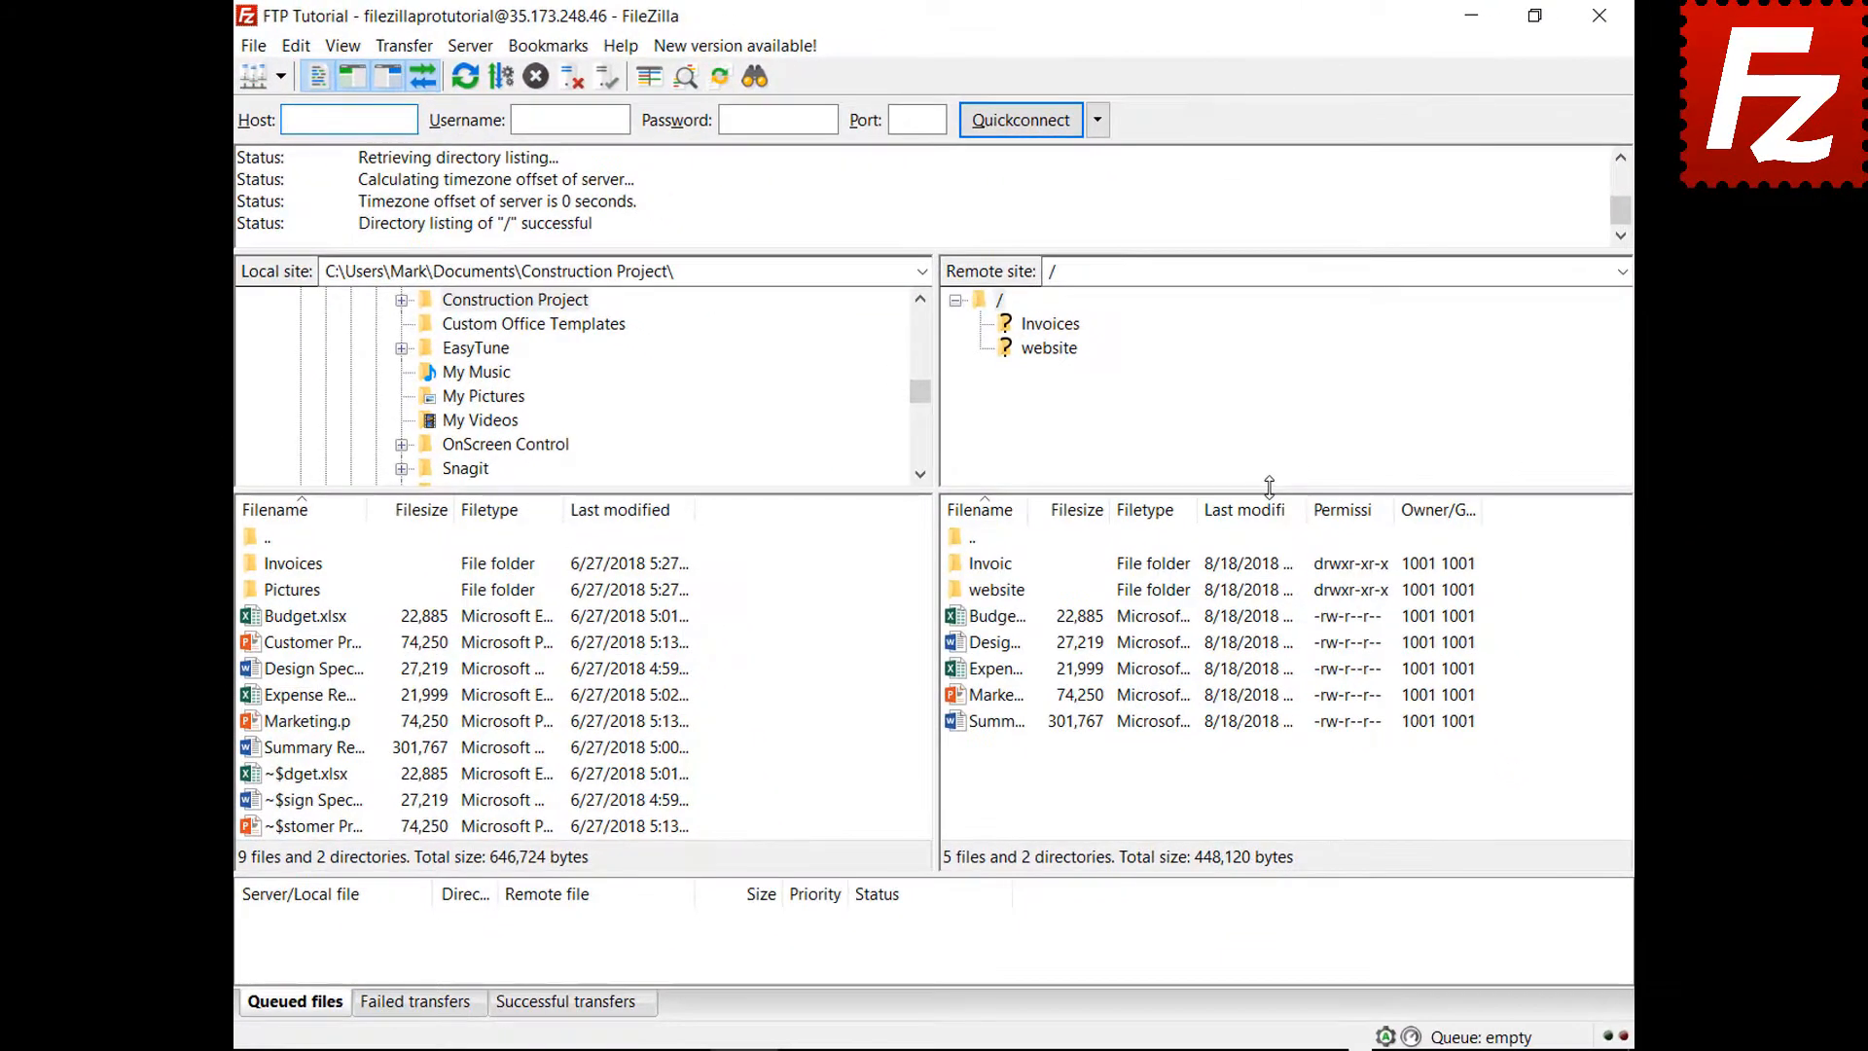
Queue the Pictures folder for upload, then relaunch FileZilla and run Process Queue
{"action": "right_click", "coordinate": [306, 593]}
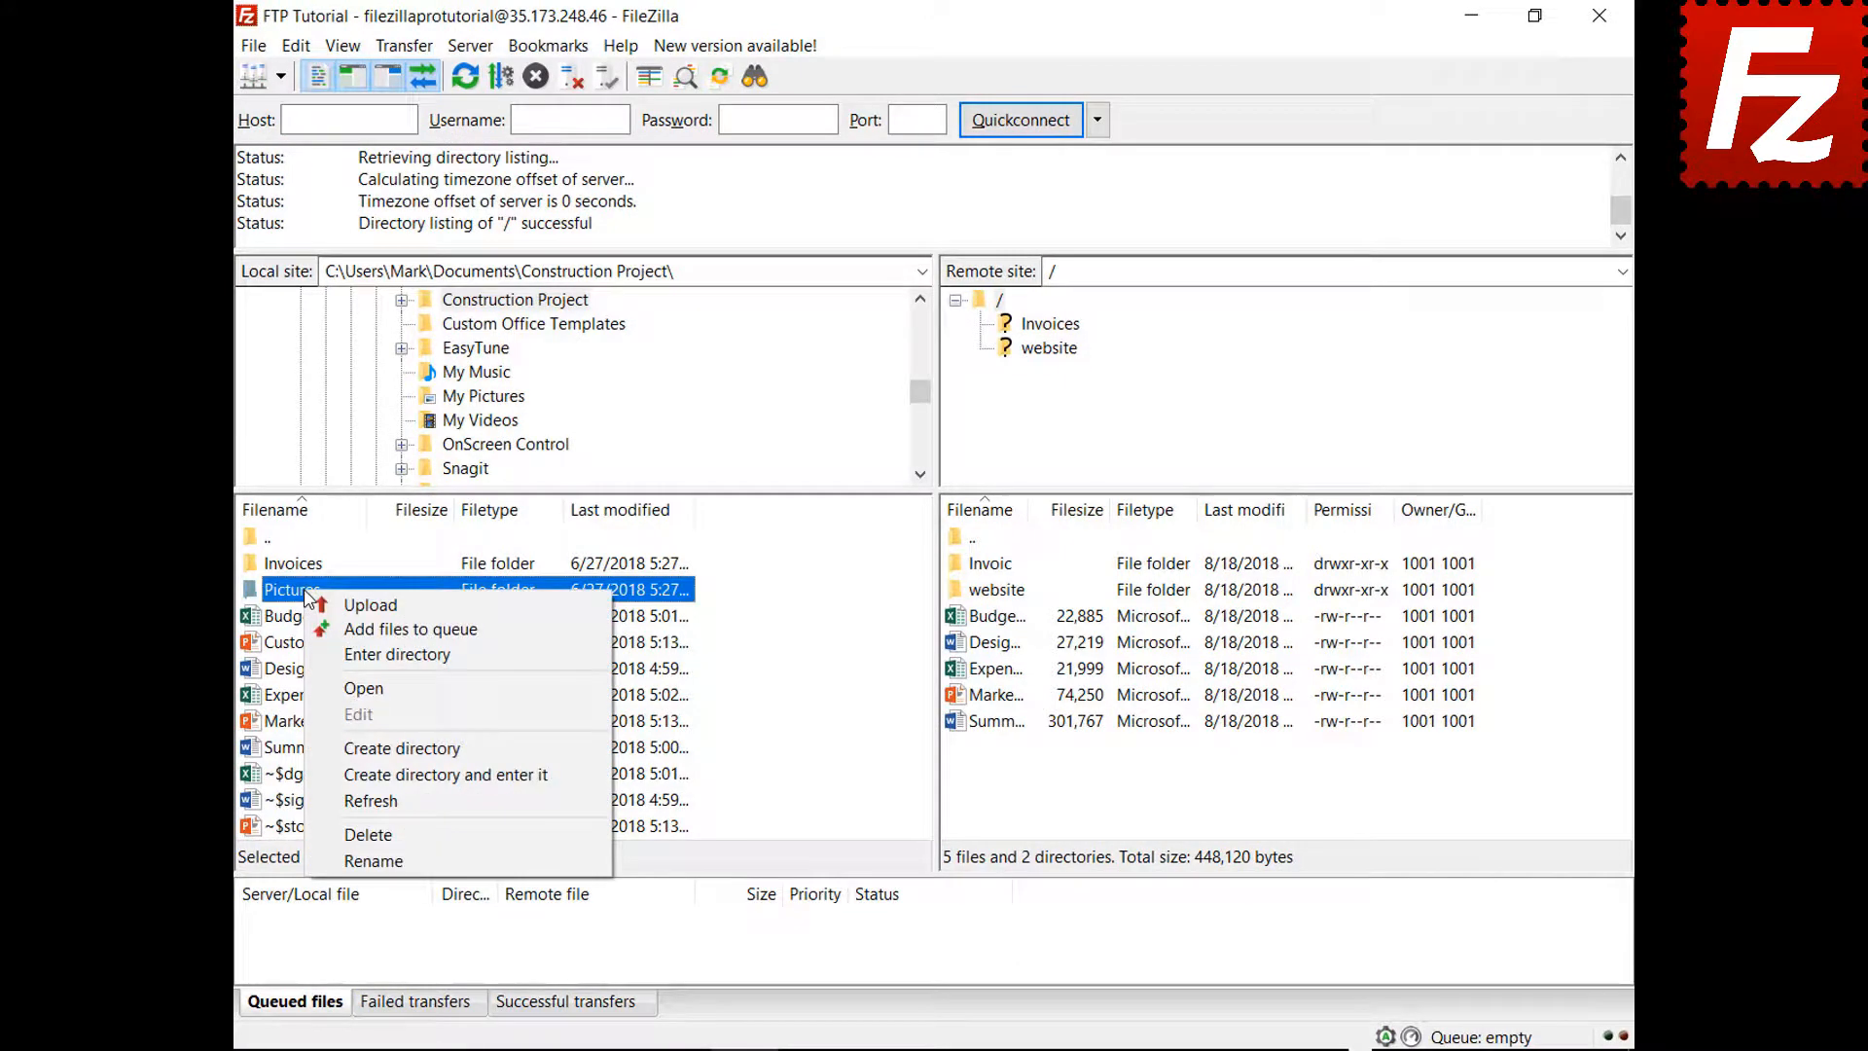
{"action": "left_click", "coordinate": [321, 629]}
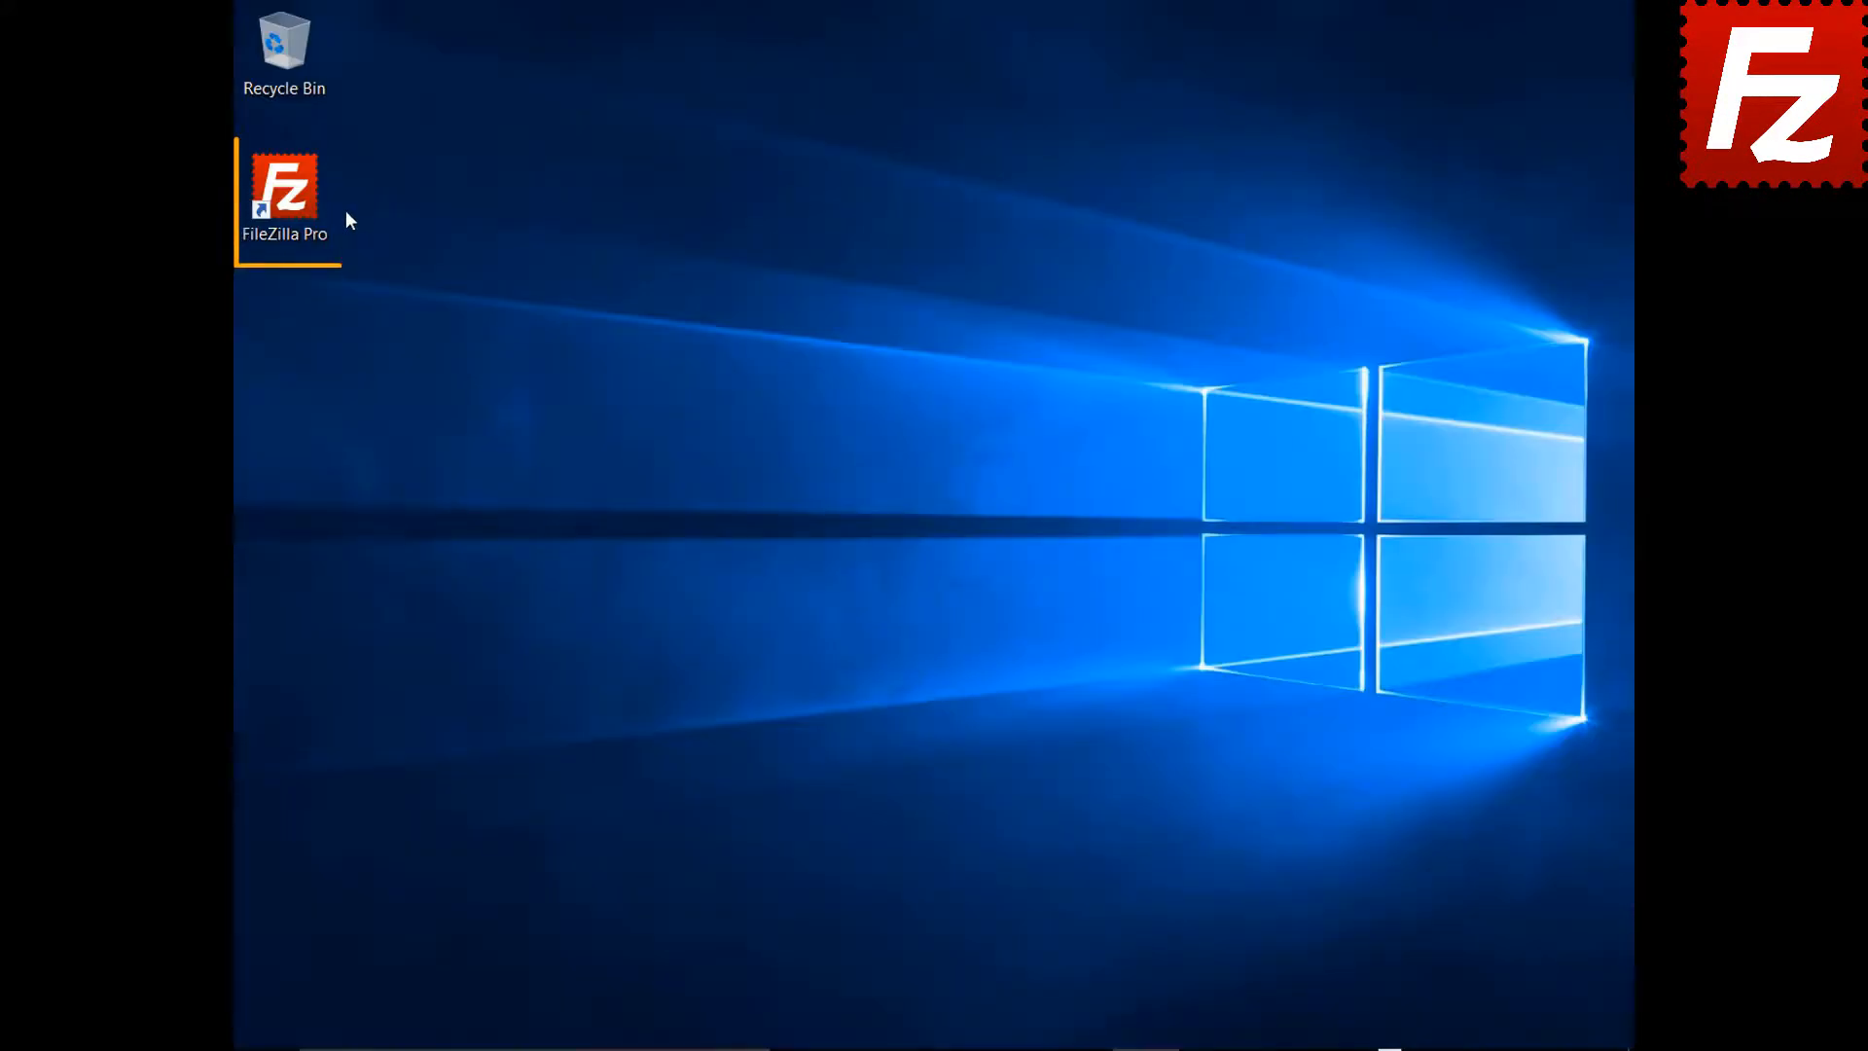
{"action": "double_click", "coordinate": [295, 202]}
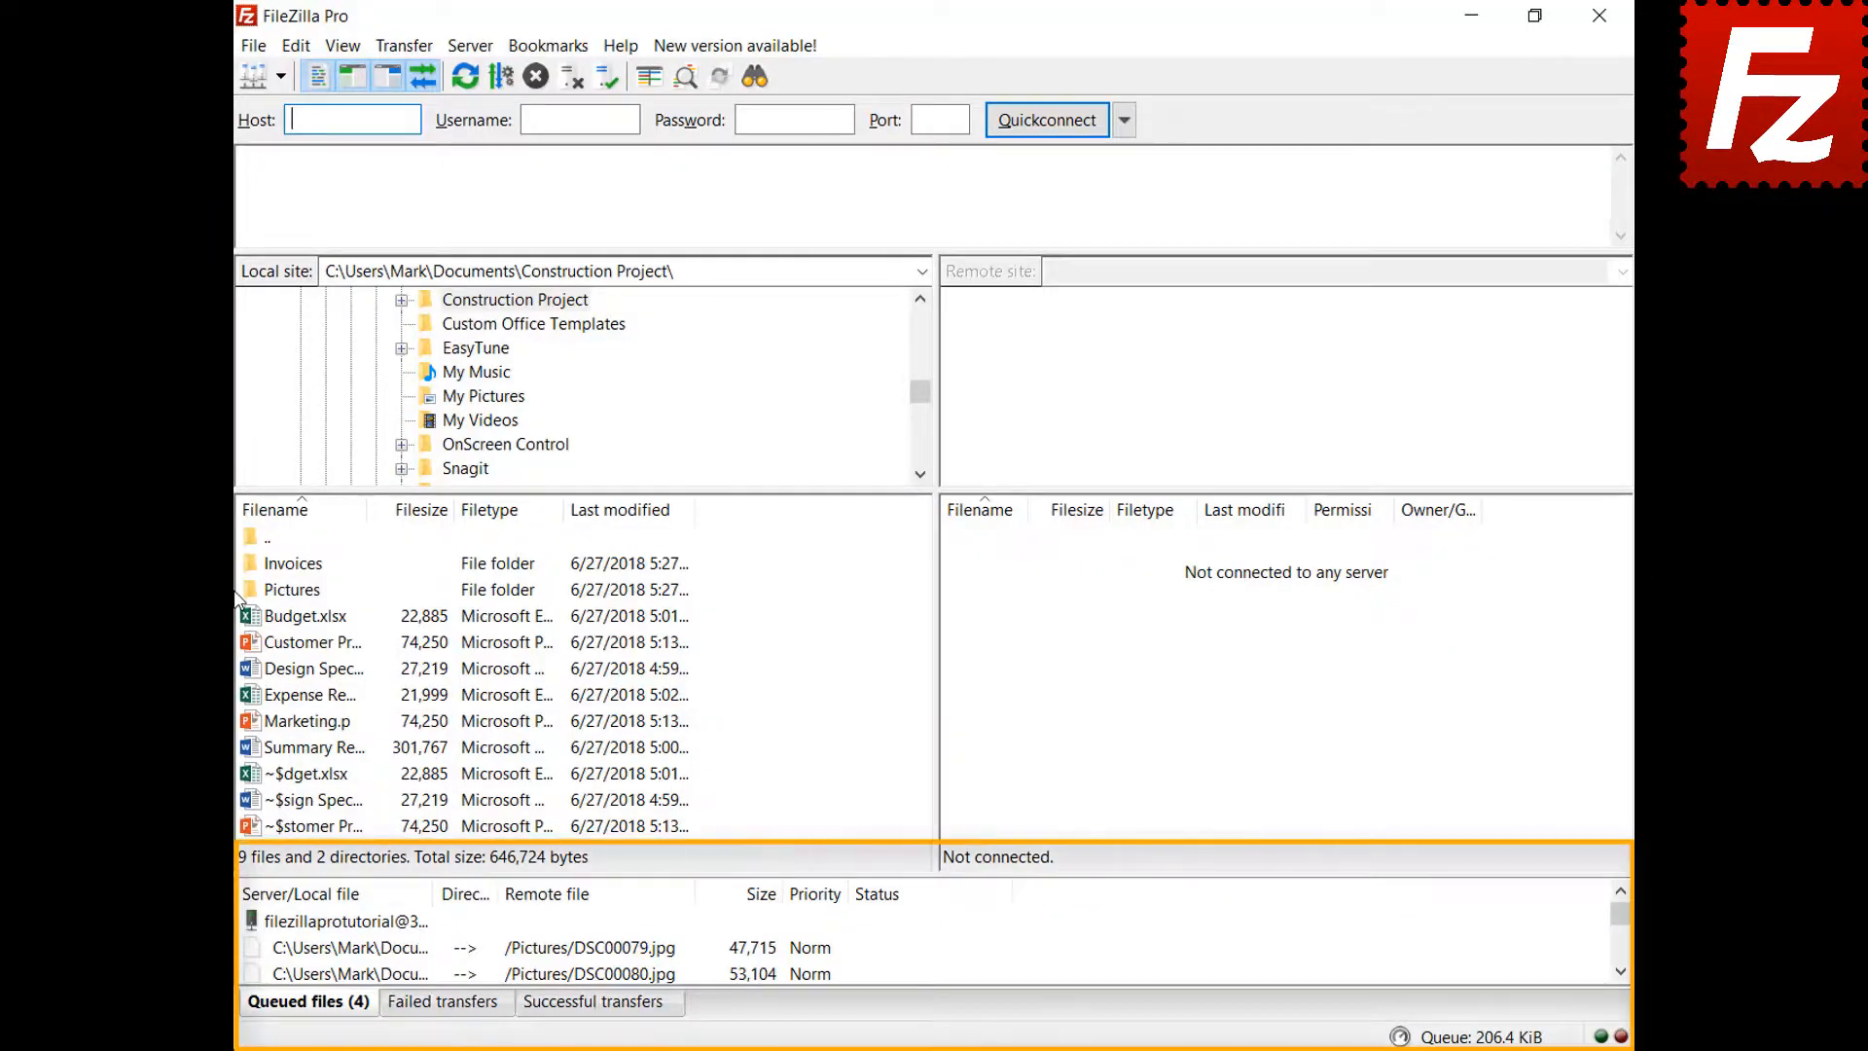
{"action": "right_click", "coordinate": [369, 922]}
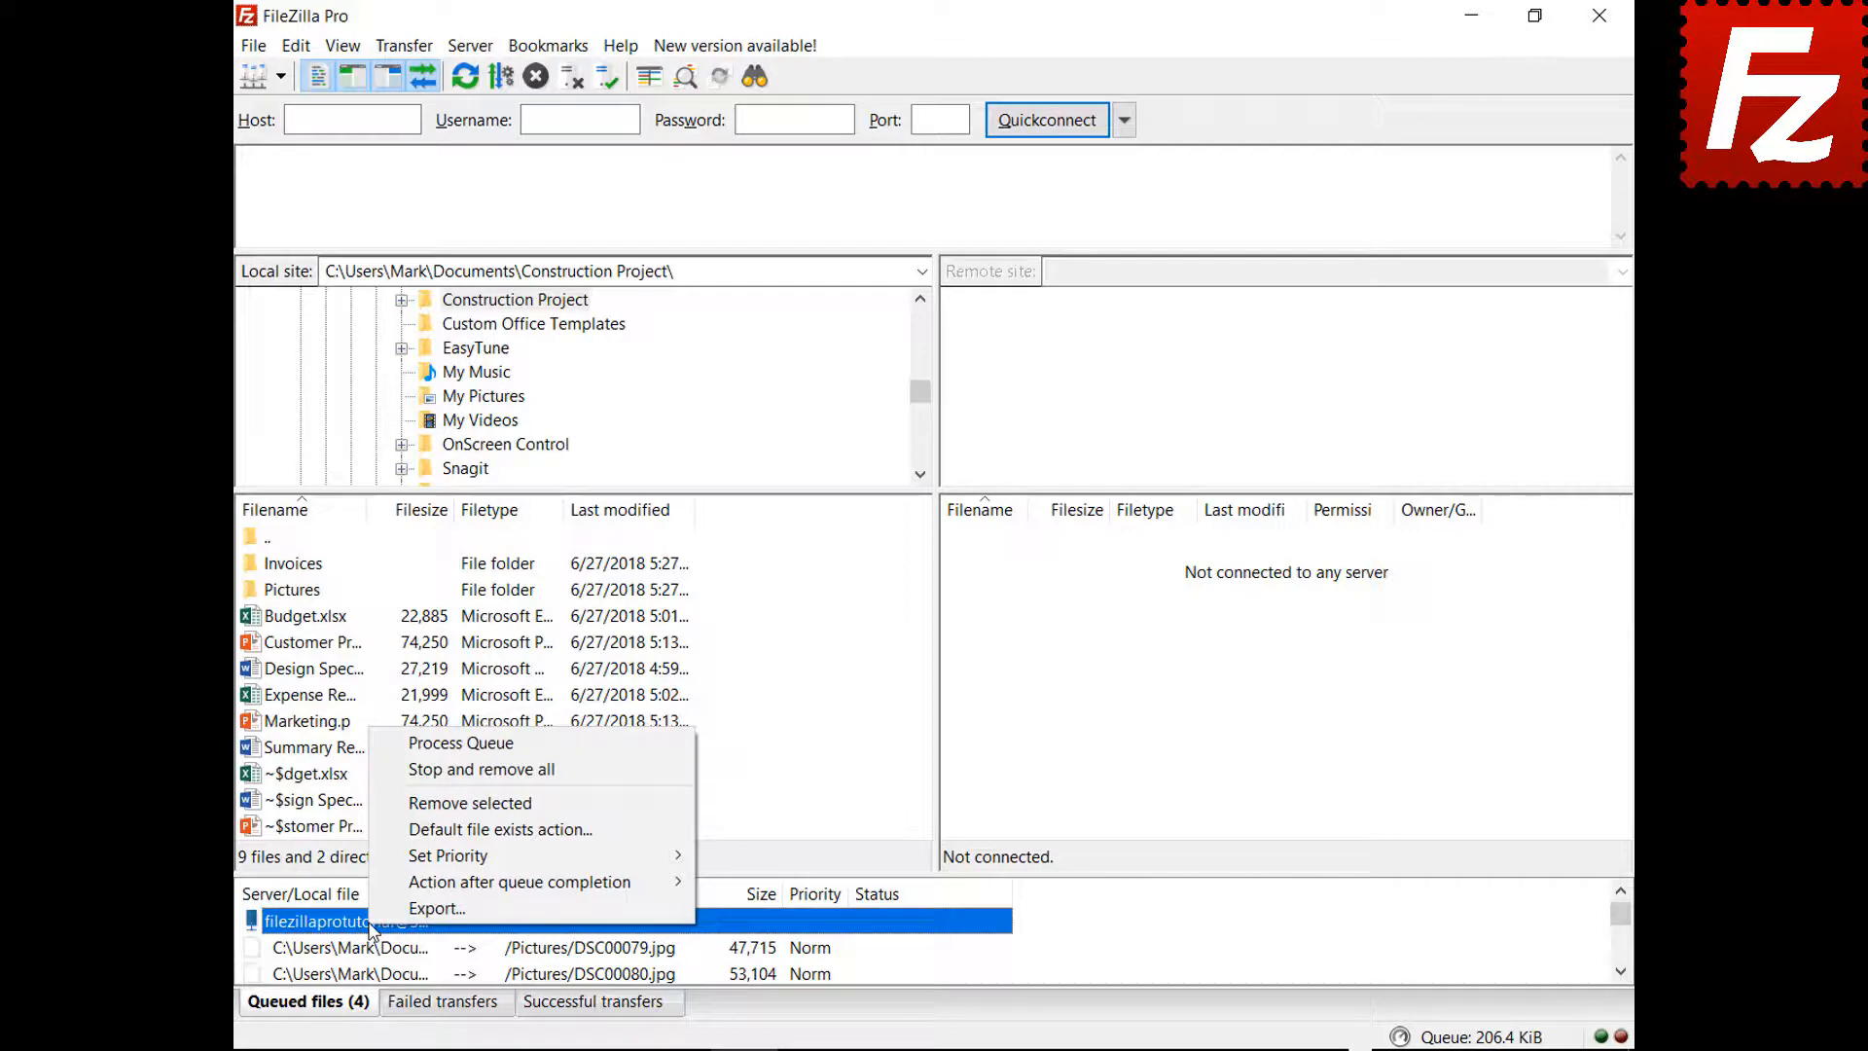
{"action": "left_click", "coordinate": [410, 744]}
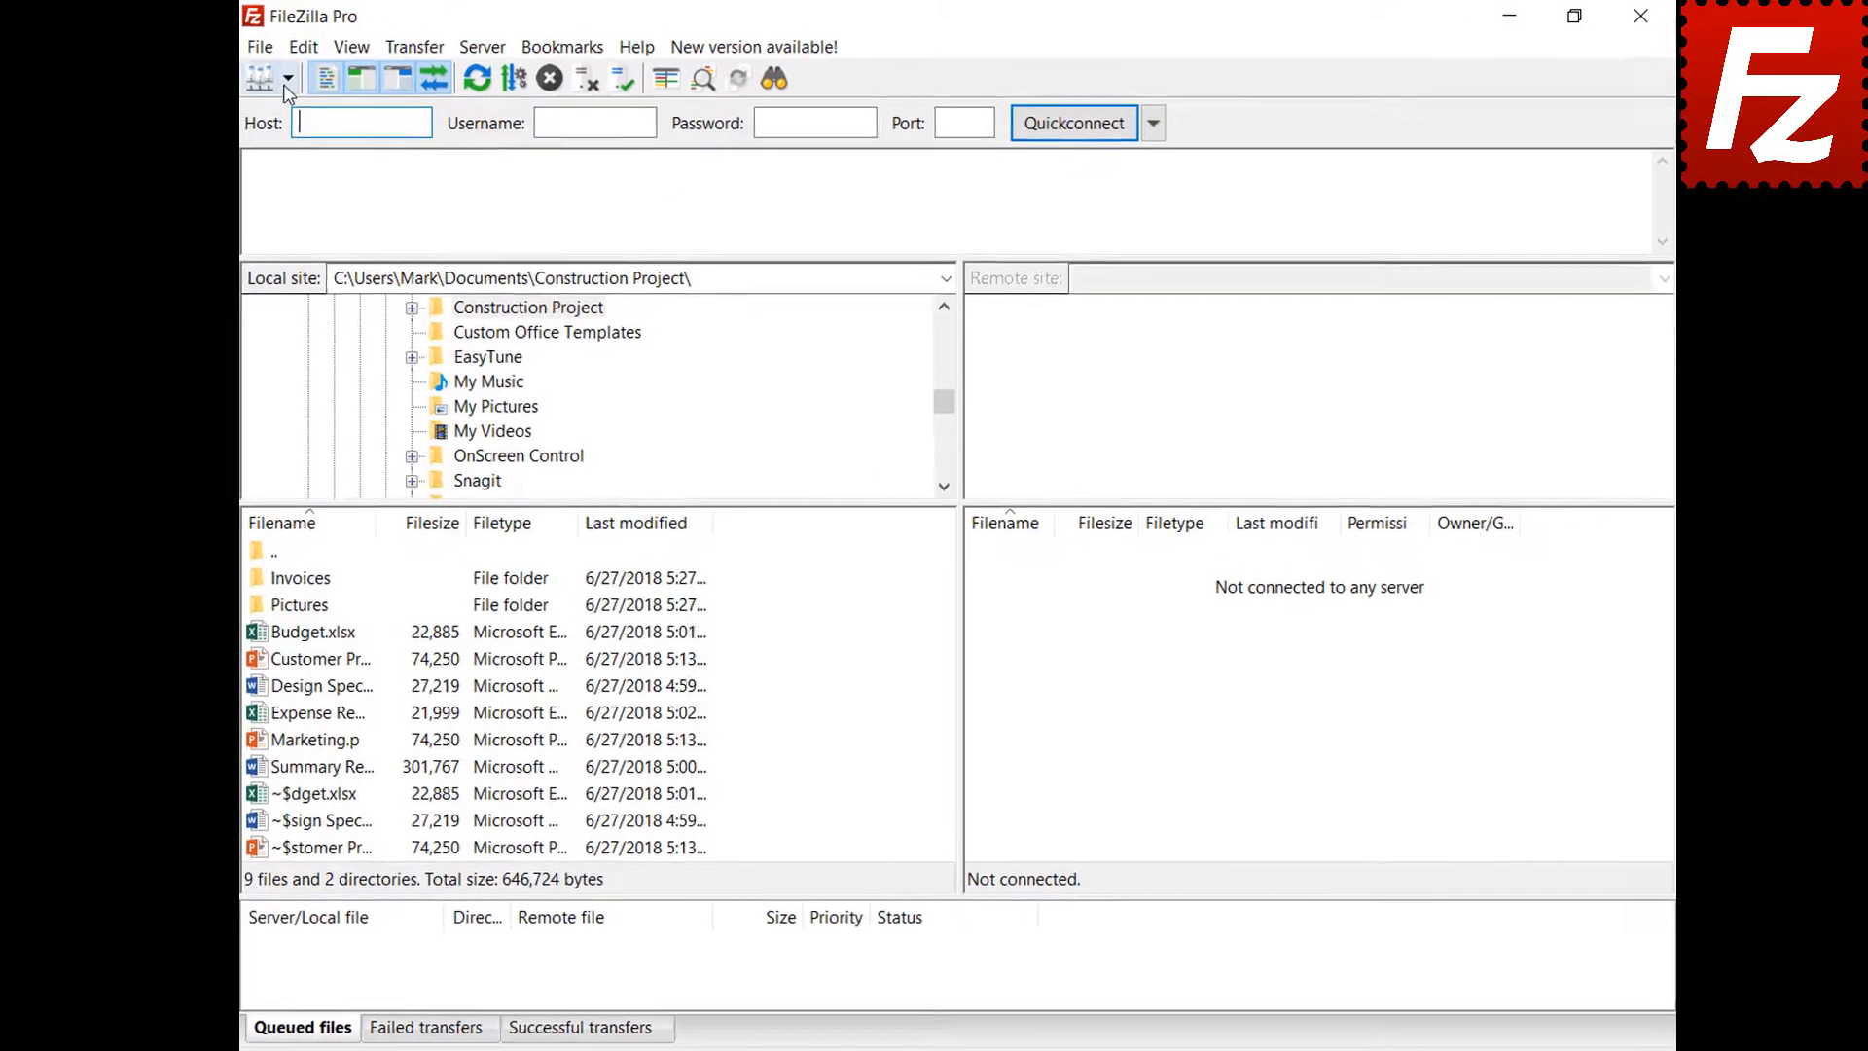
Reconnect to FTP Tutorial and add Marketing.pptx to the transfer queue
{"action": "left_click", "coordinate": [316, 87]}
{"action": "left_click", "coordinate": [331, 127]}
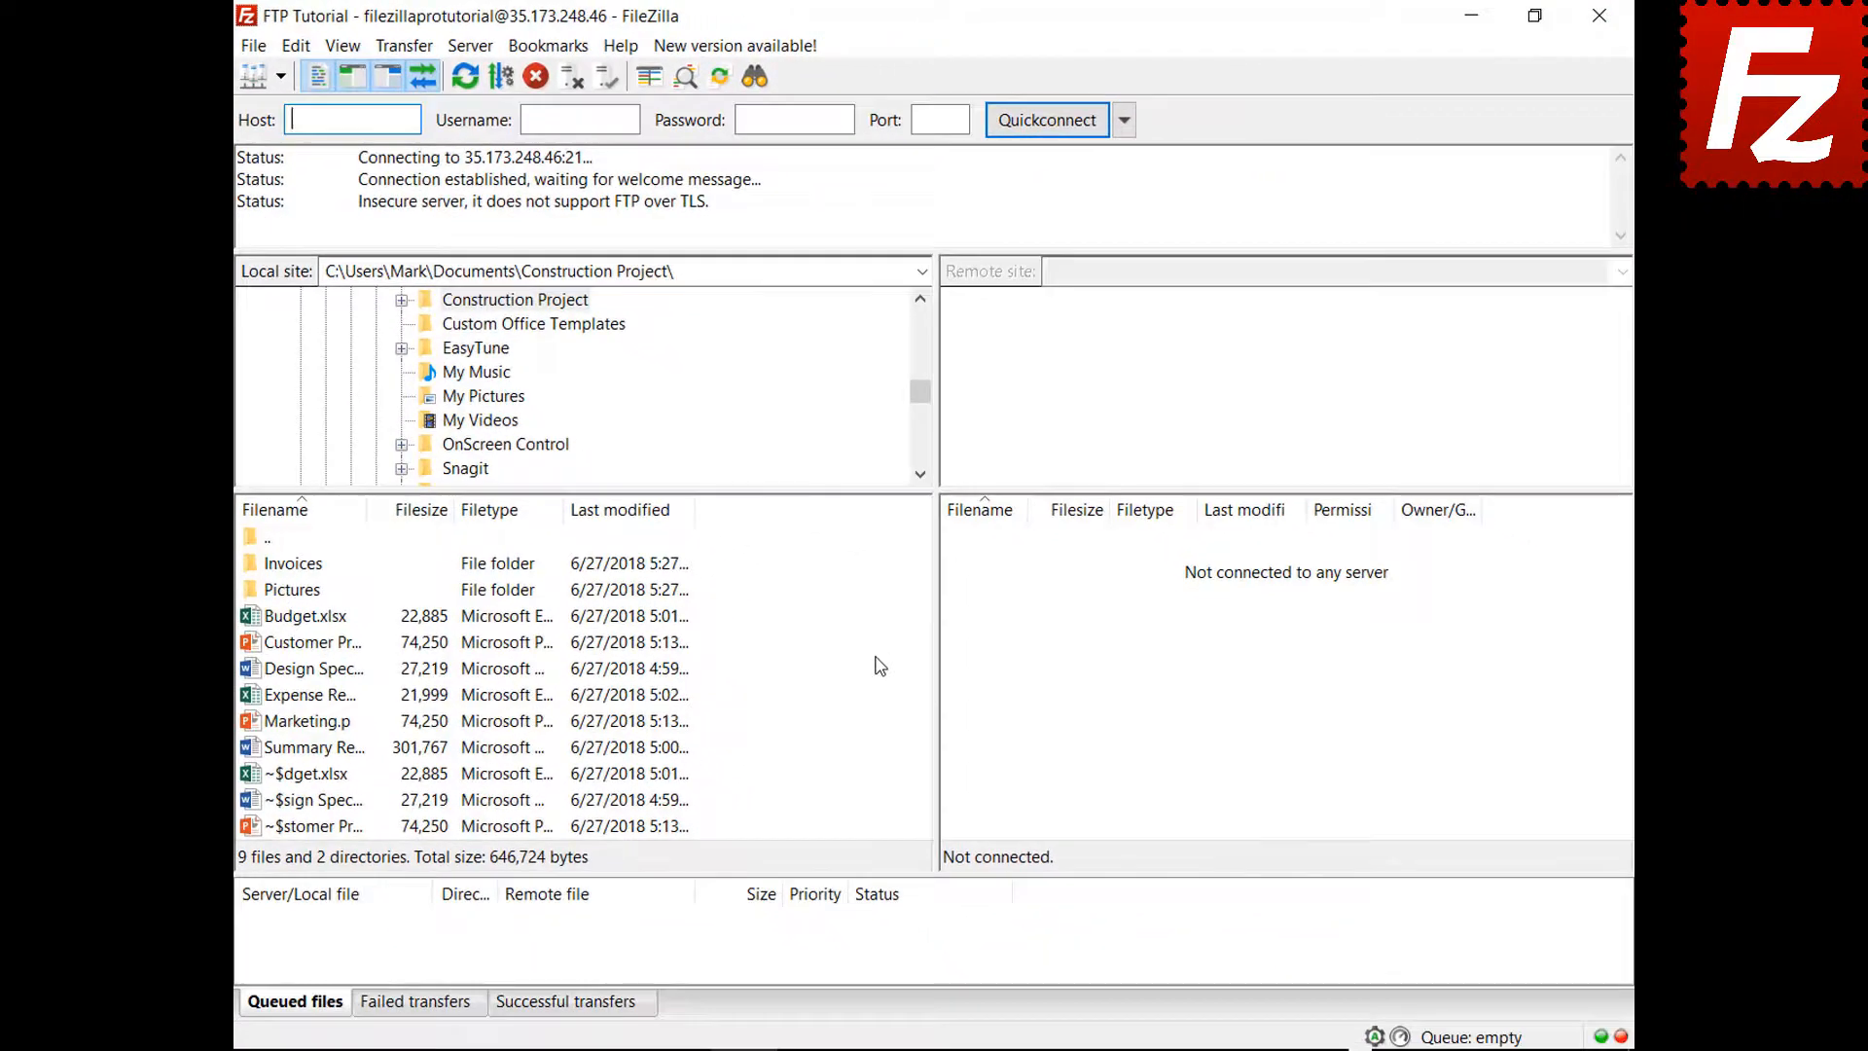
{"action": "right_click", "coordinate": [301, 730]}
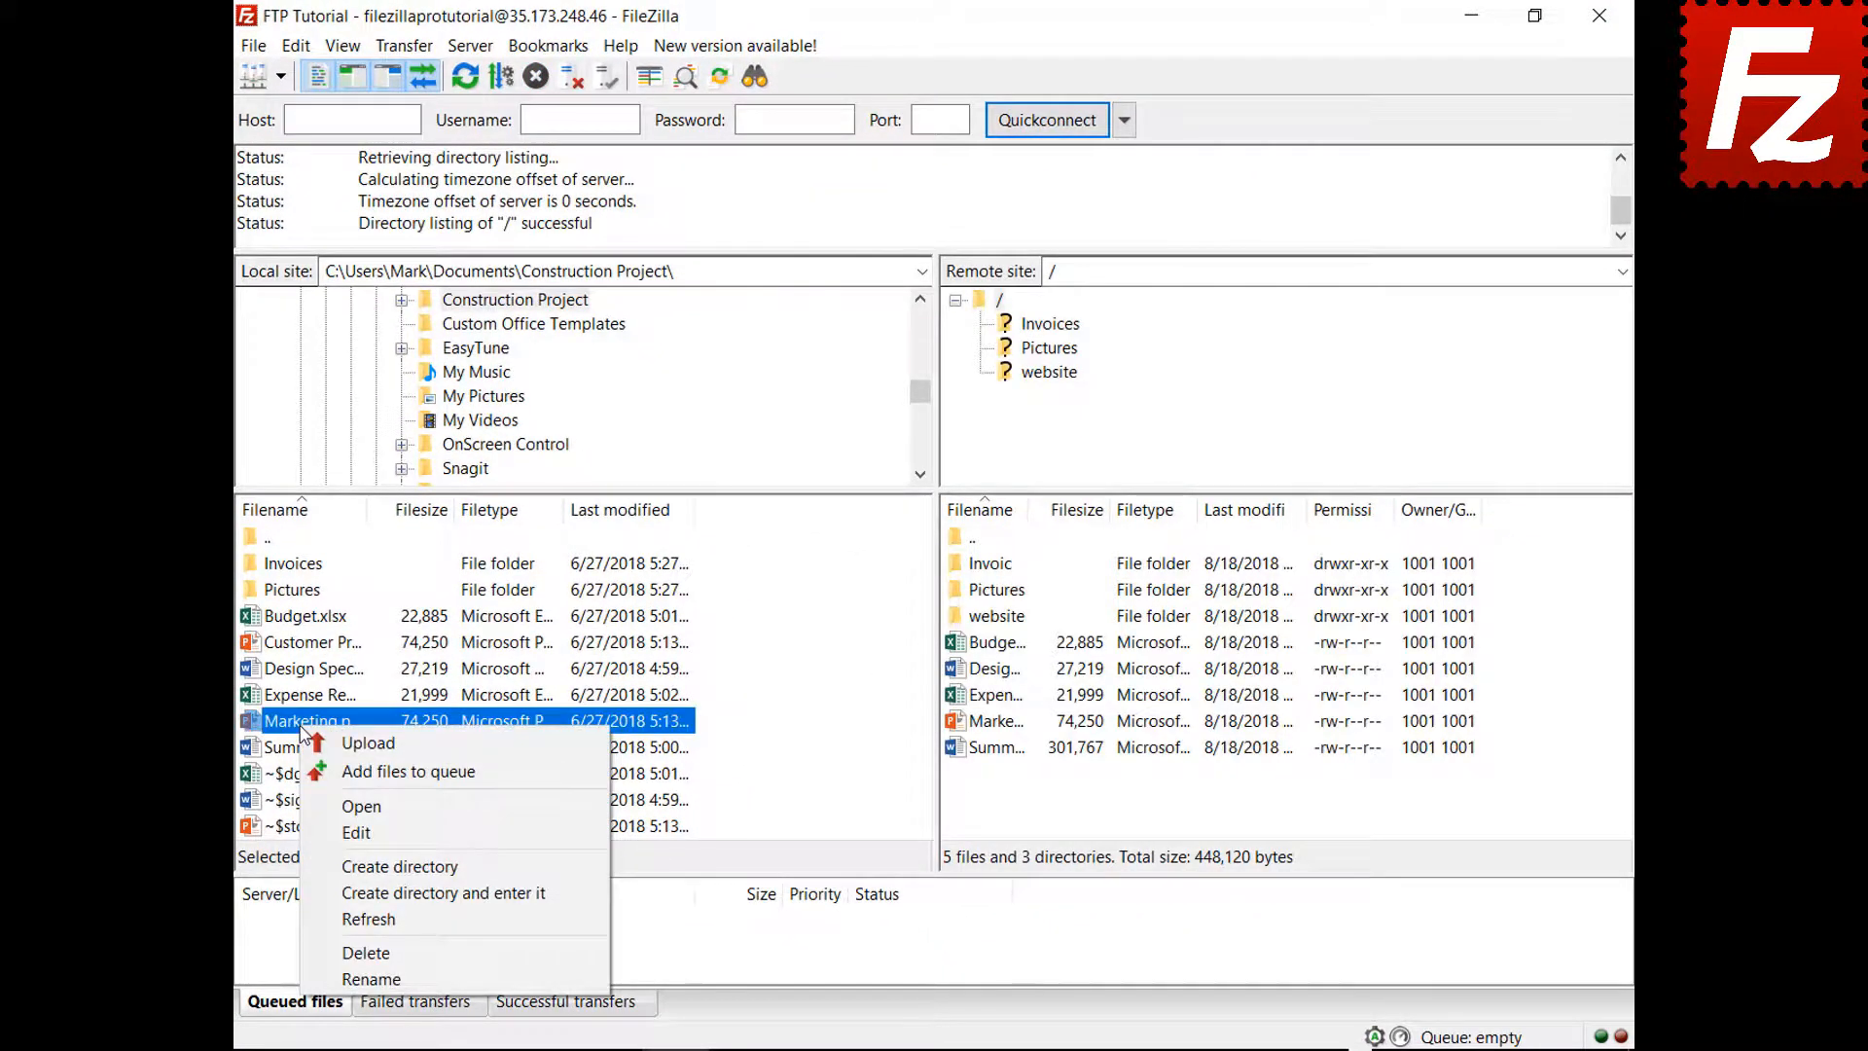
{"action": "left_click", "coordinate": [389, 770]}
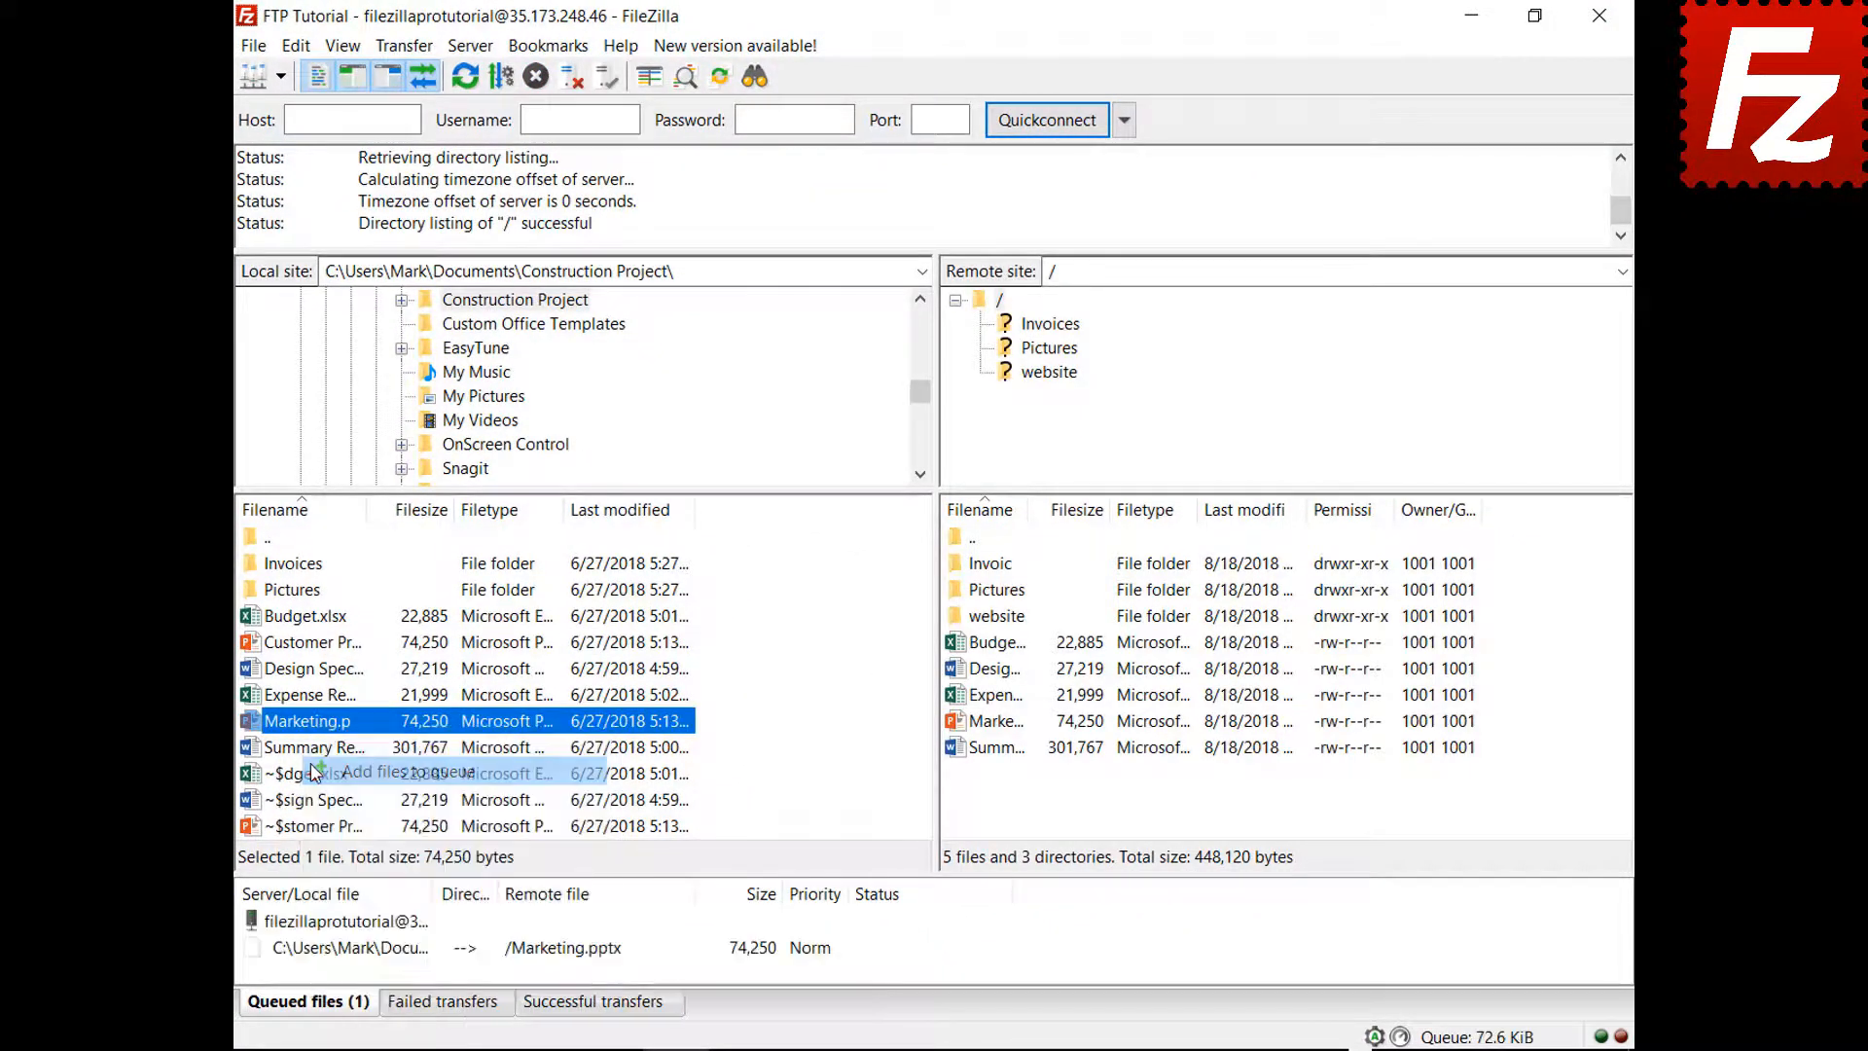
Empty the transfer queue with Stop and remove all
{"action": "right_click", "coordinate": [371, 957]}
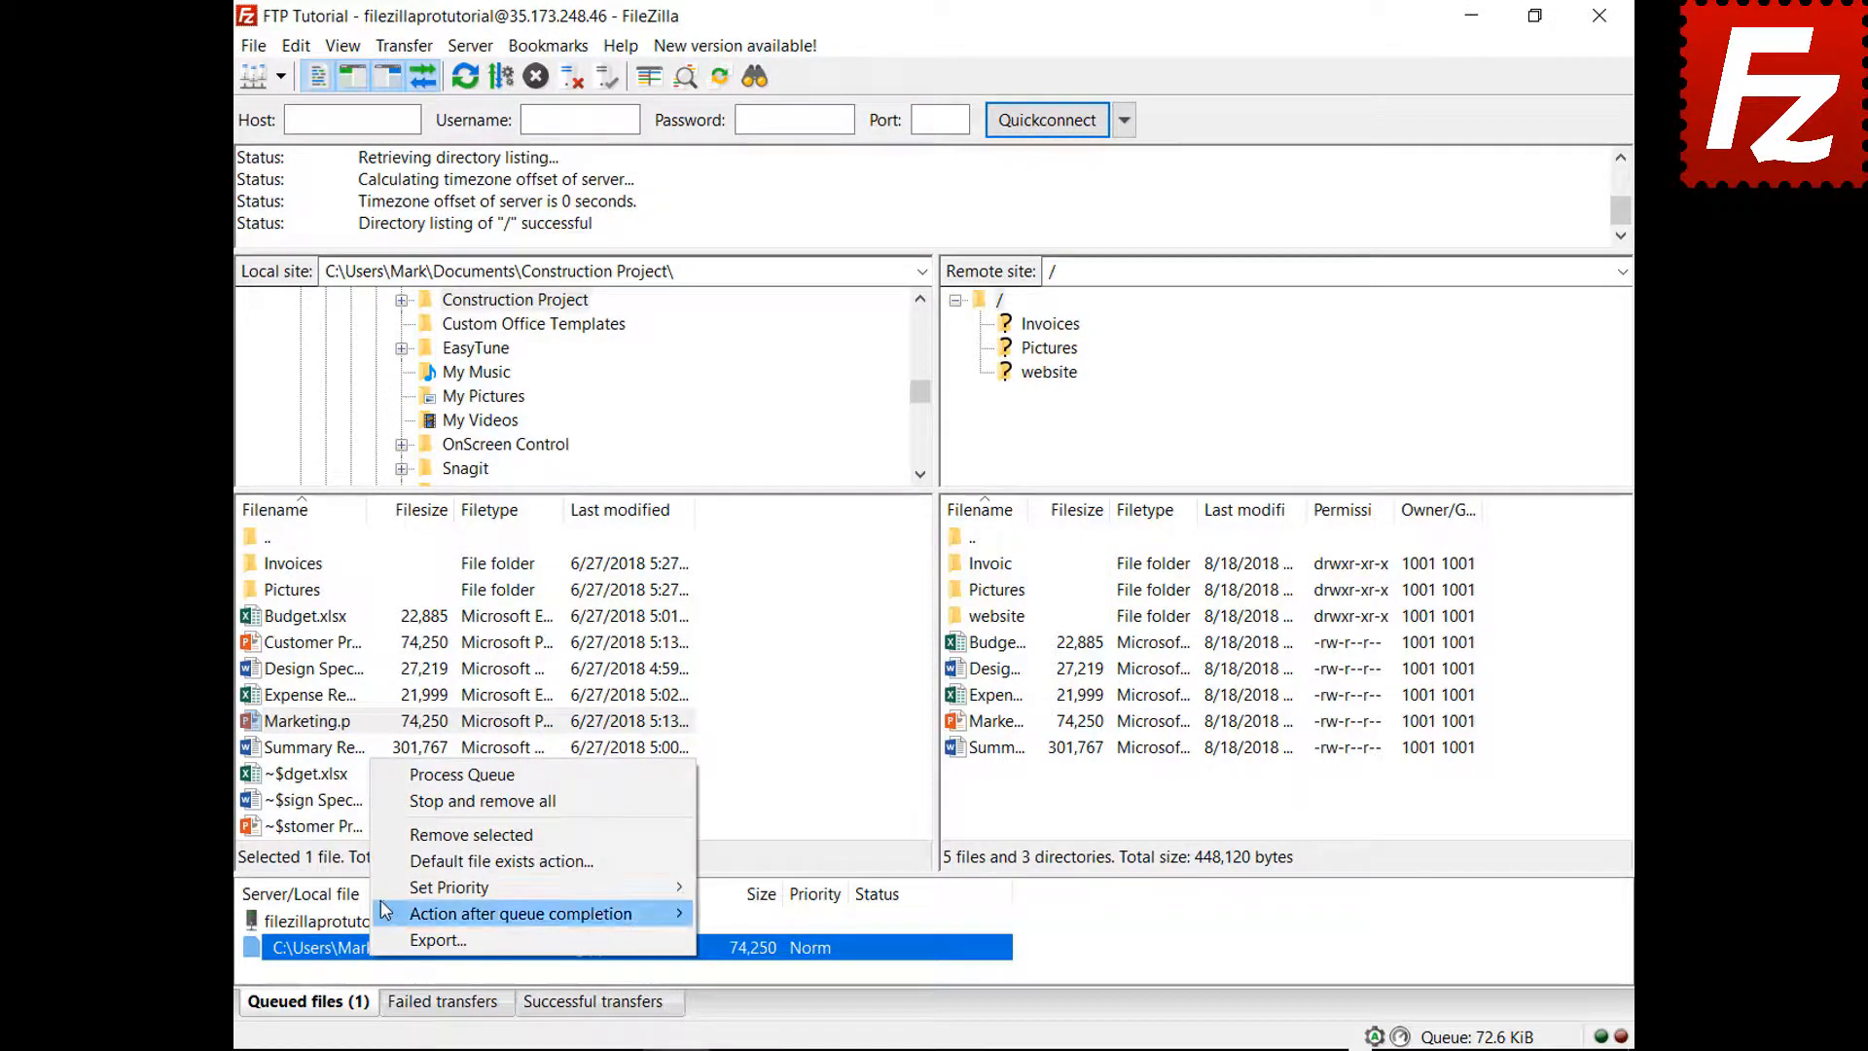
{"action": "left_click", "coordinate": [397, 806]}
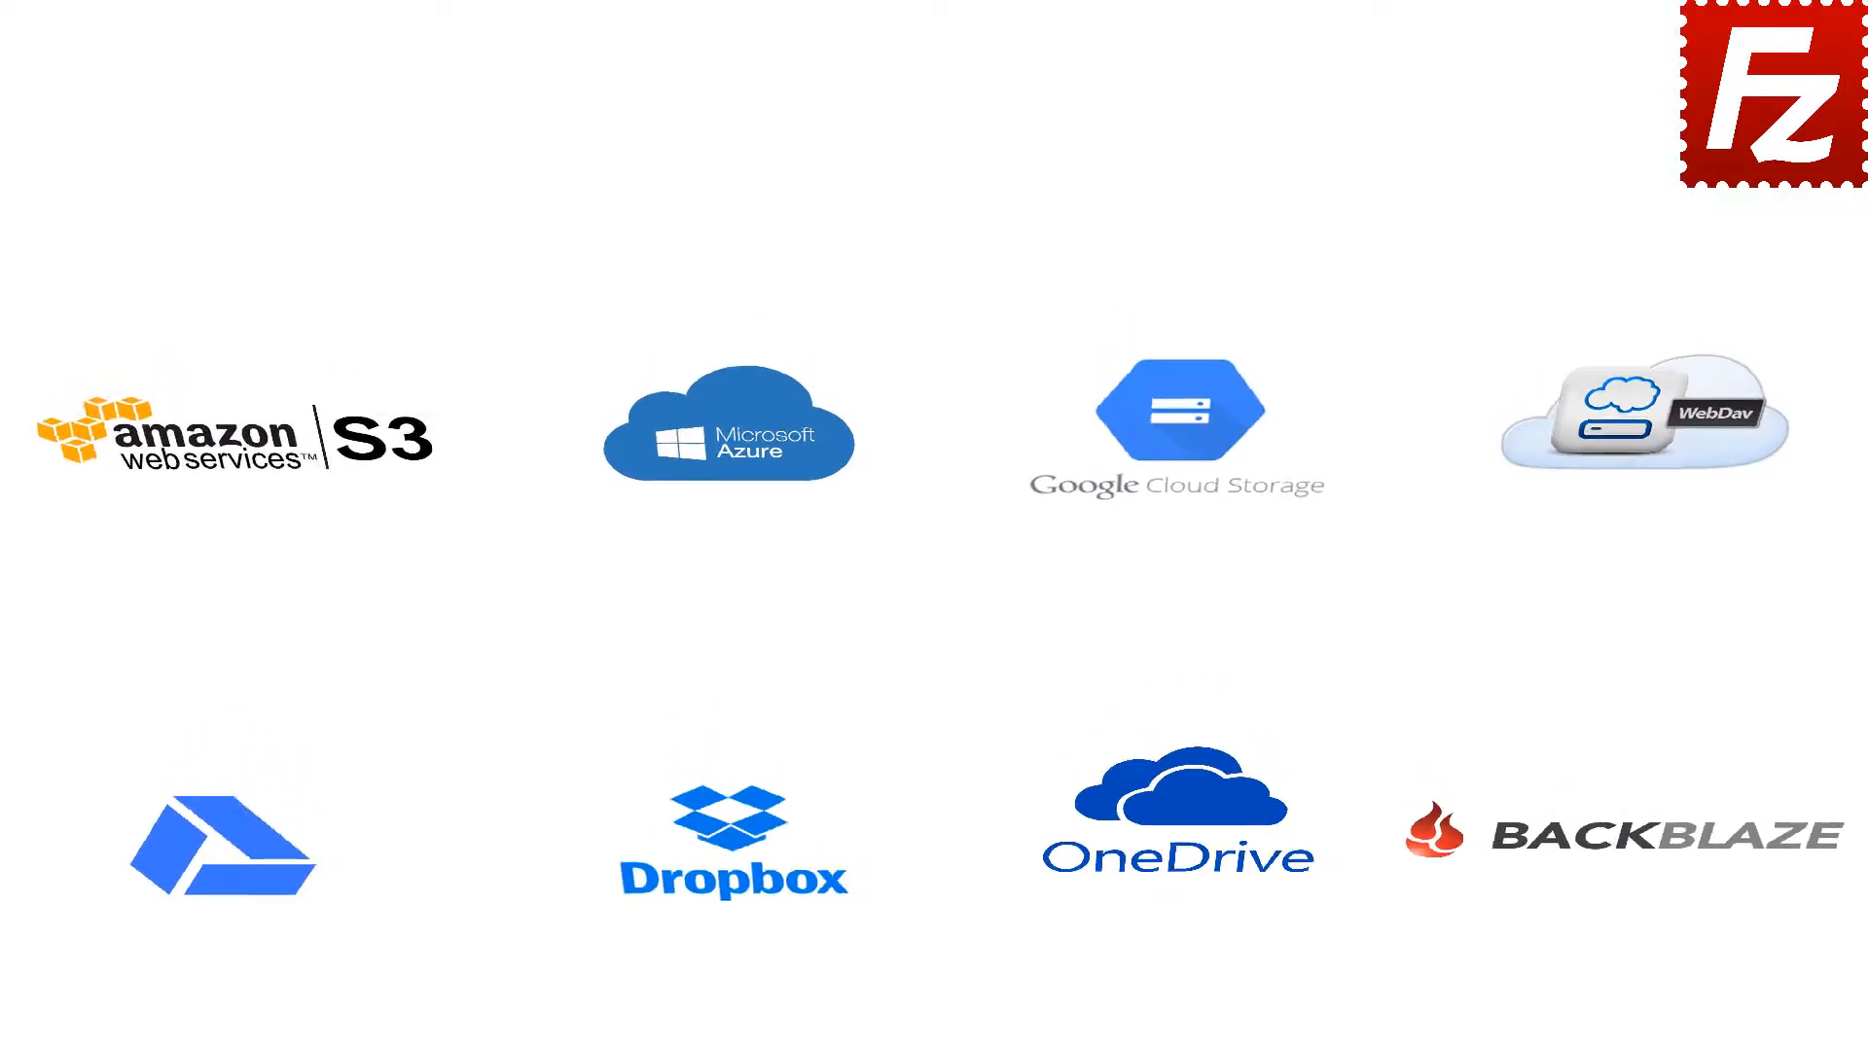
Relaunch FileZilla Pro, connect to FTP Tutorial, and open the local and remote website folders
{"action": "double_click", "coordinate": [306, 185]}
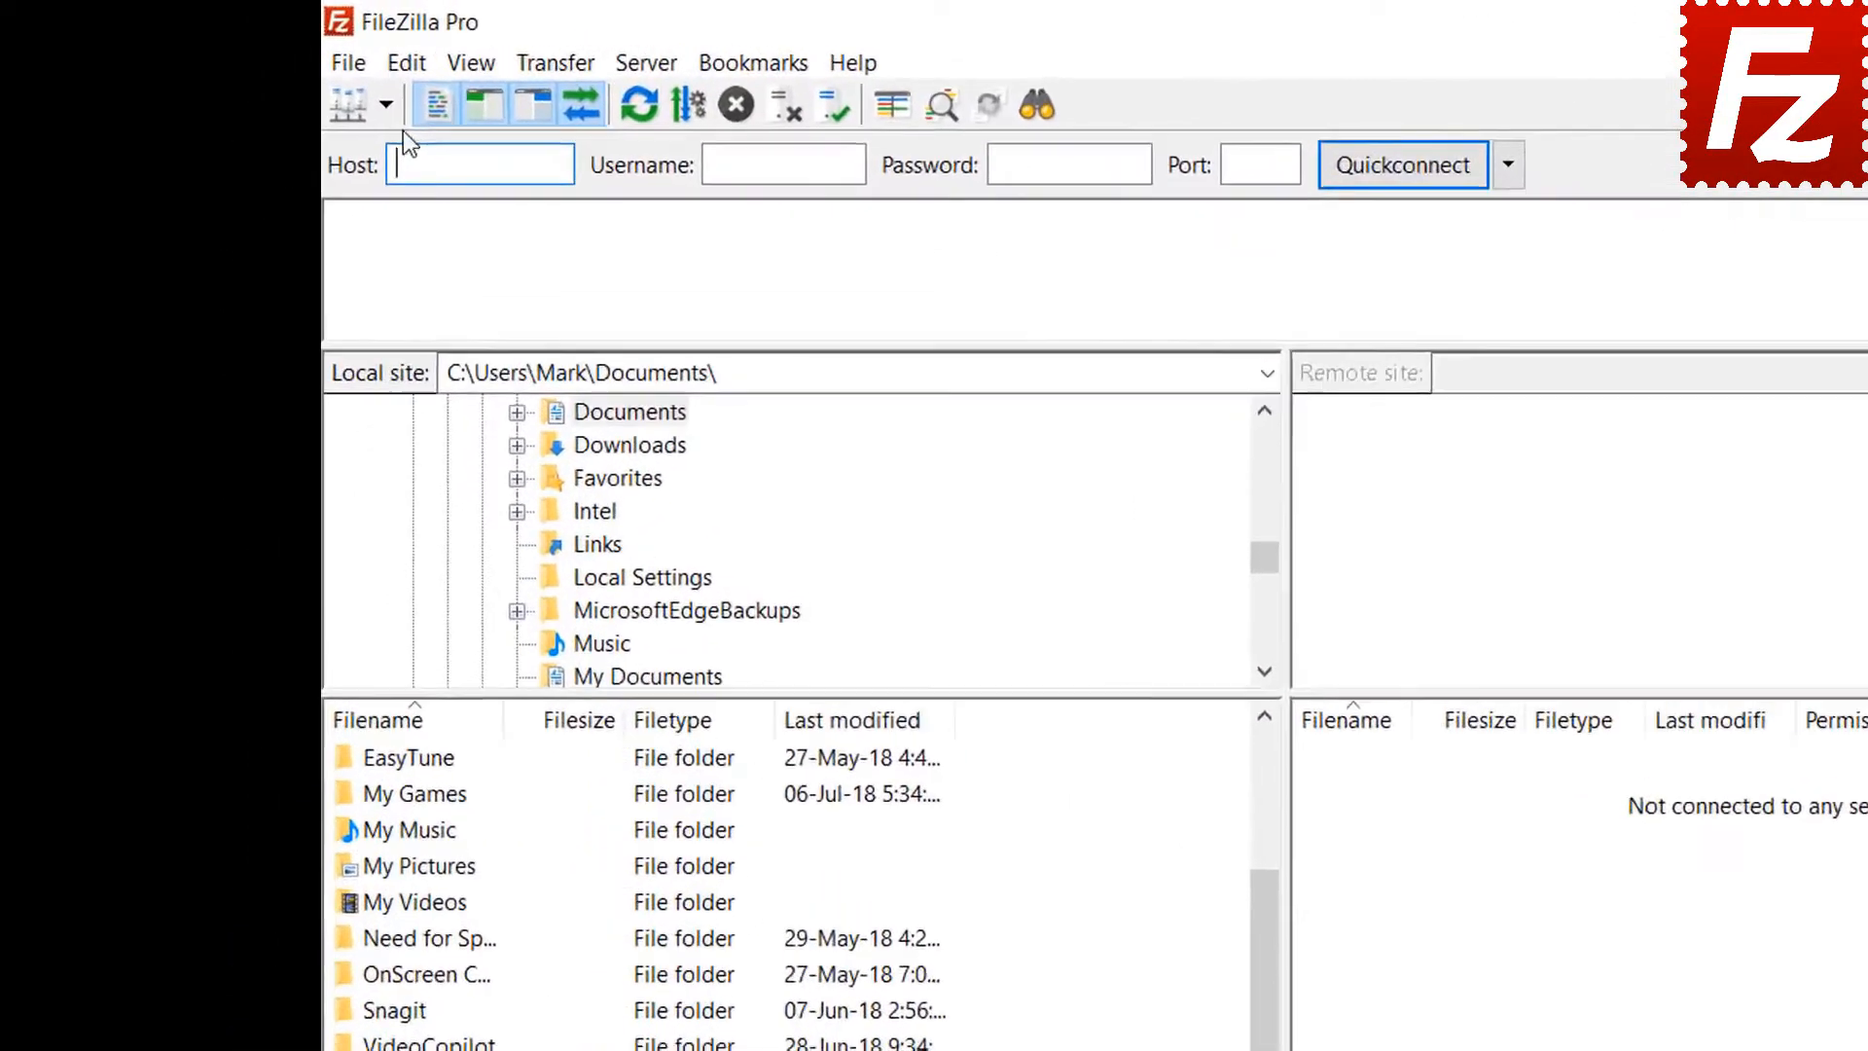
{"action": "left_click", "coordinate": [280, 76]}
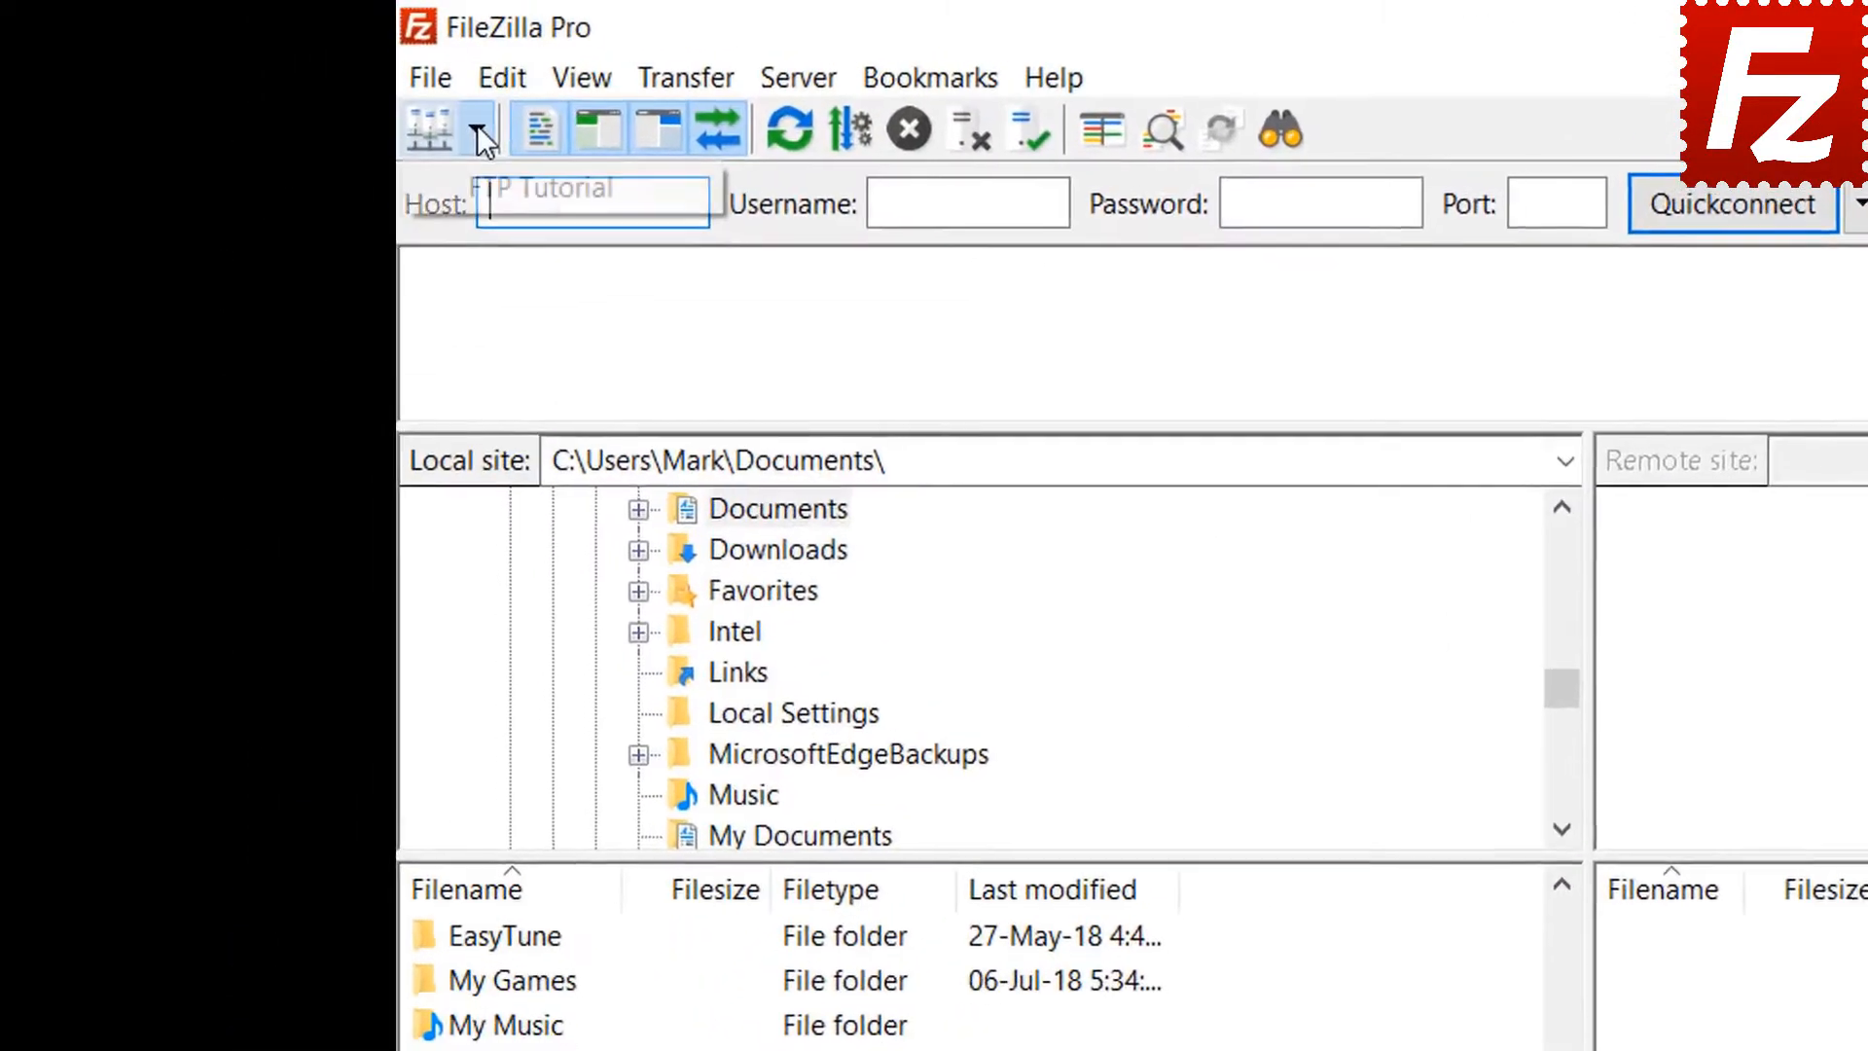
{"action": "left_click", "coordinate": [506, 185]}
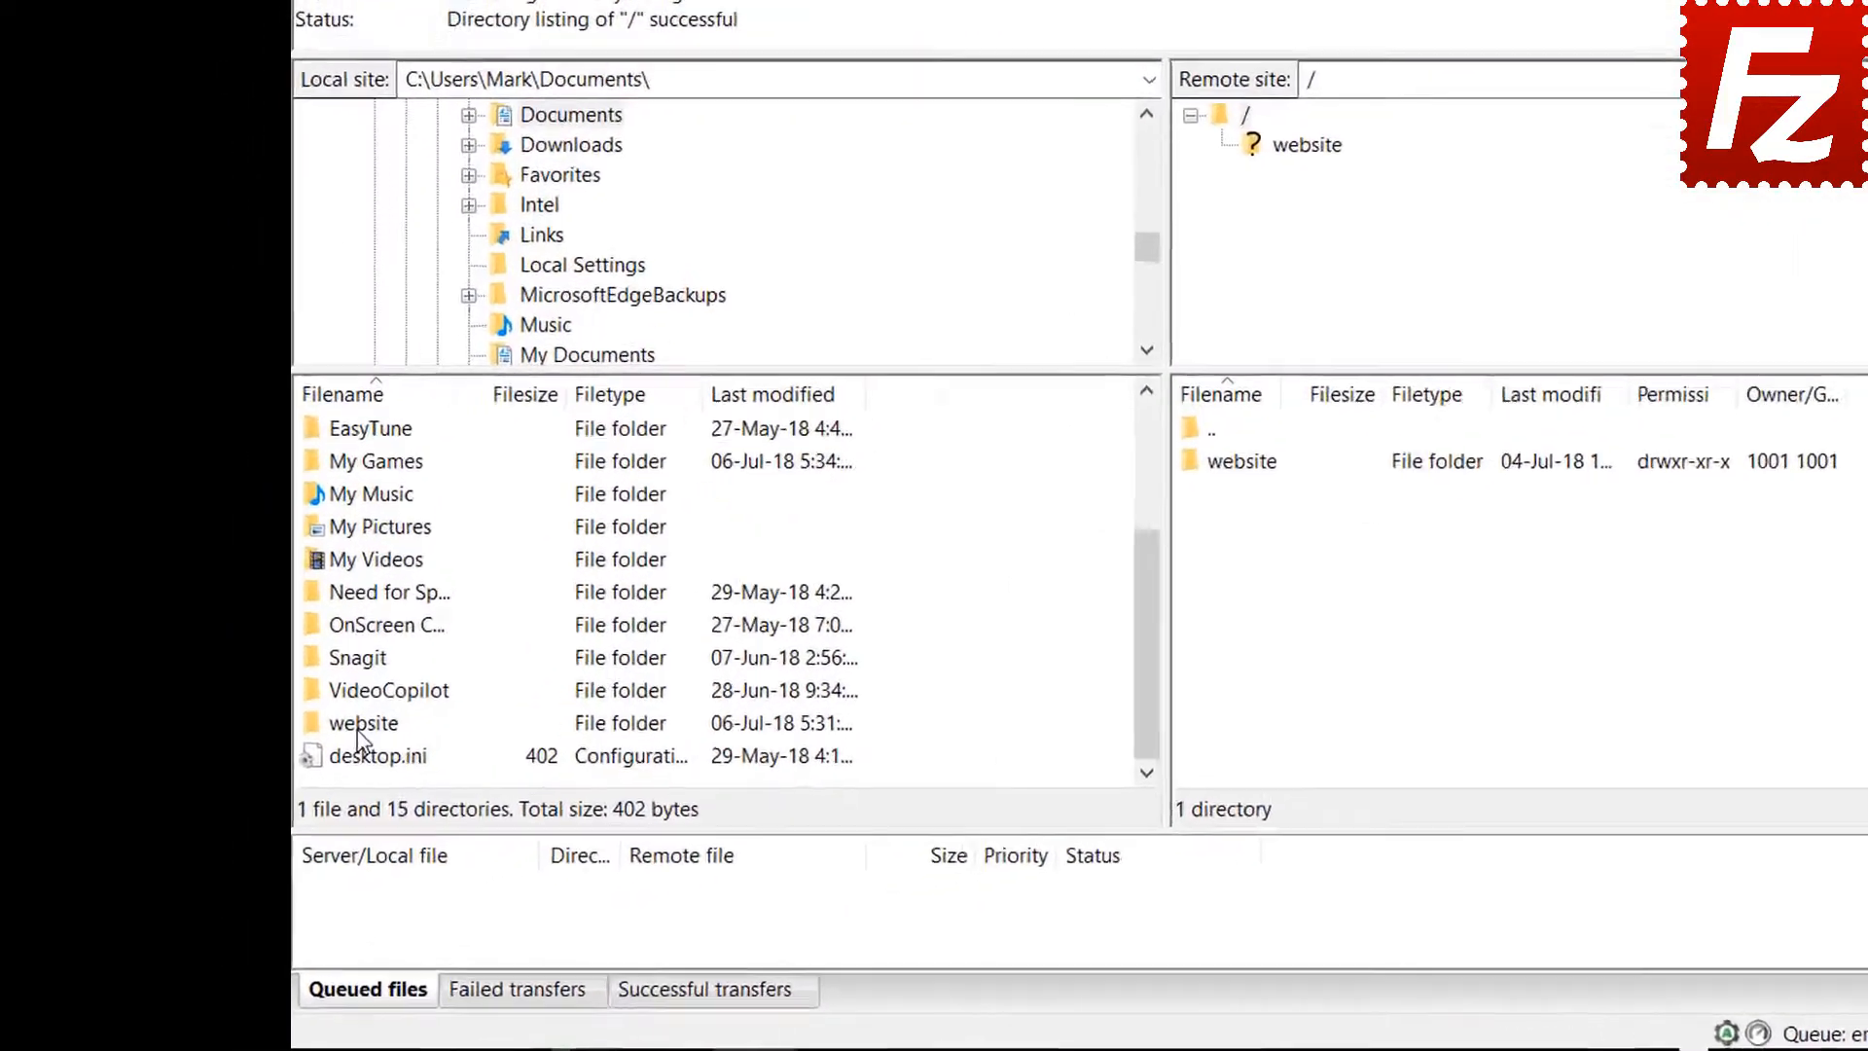
{"action": "double_click", "coordinate": [360, 725]}
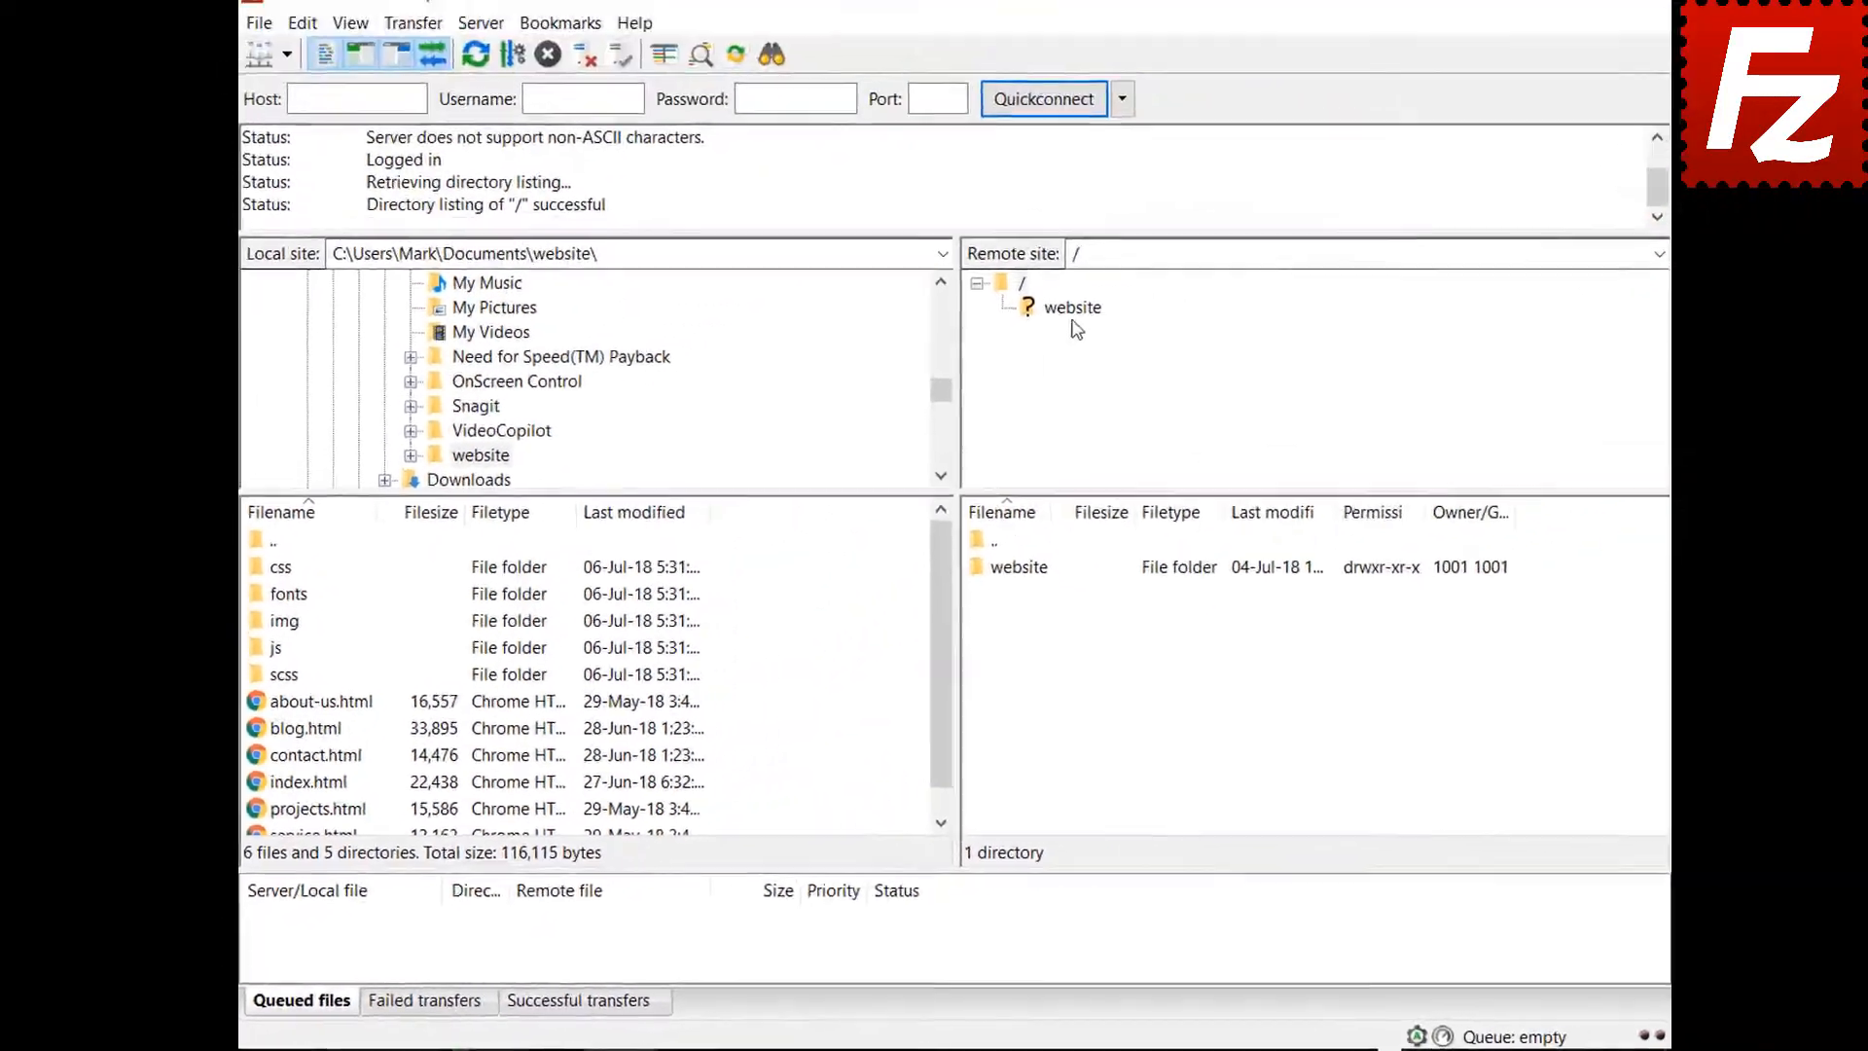
{"action": "left_click", "coordinate": [1074, 319]}
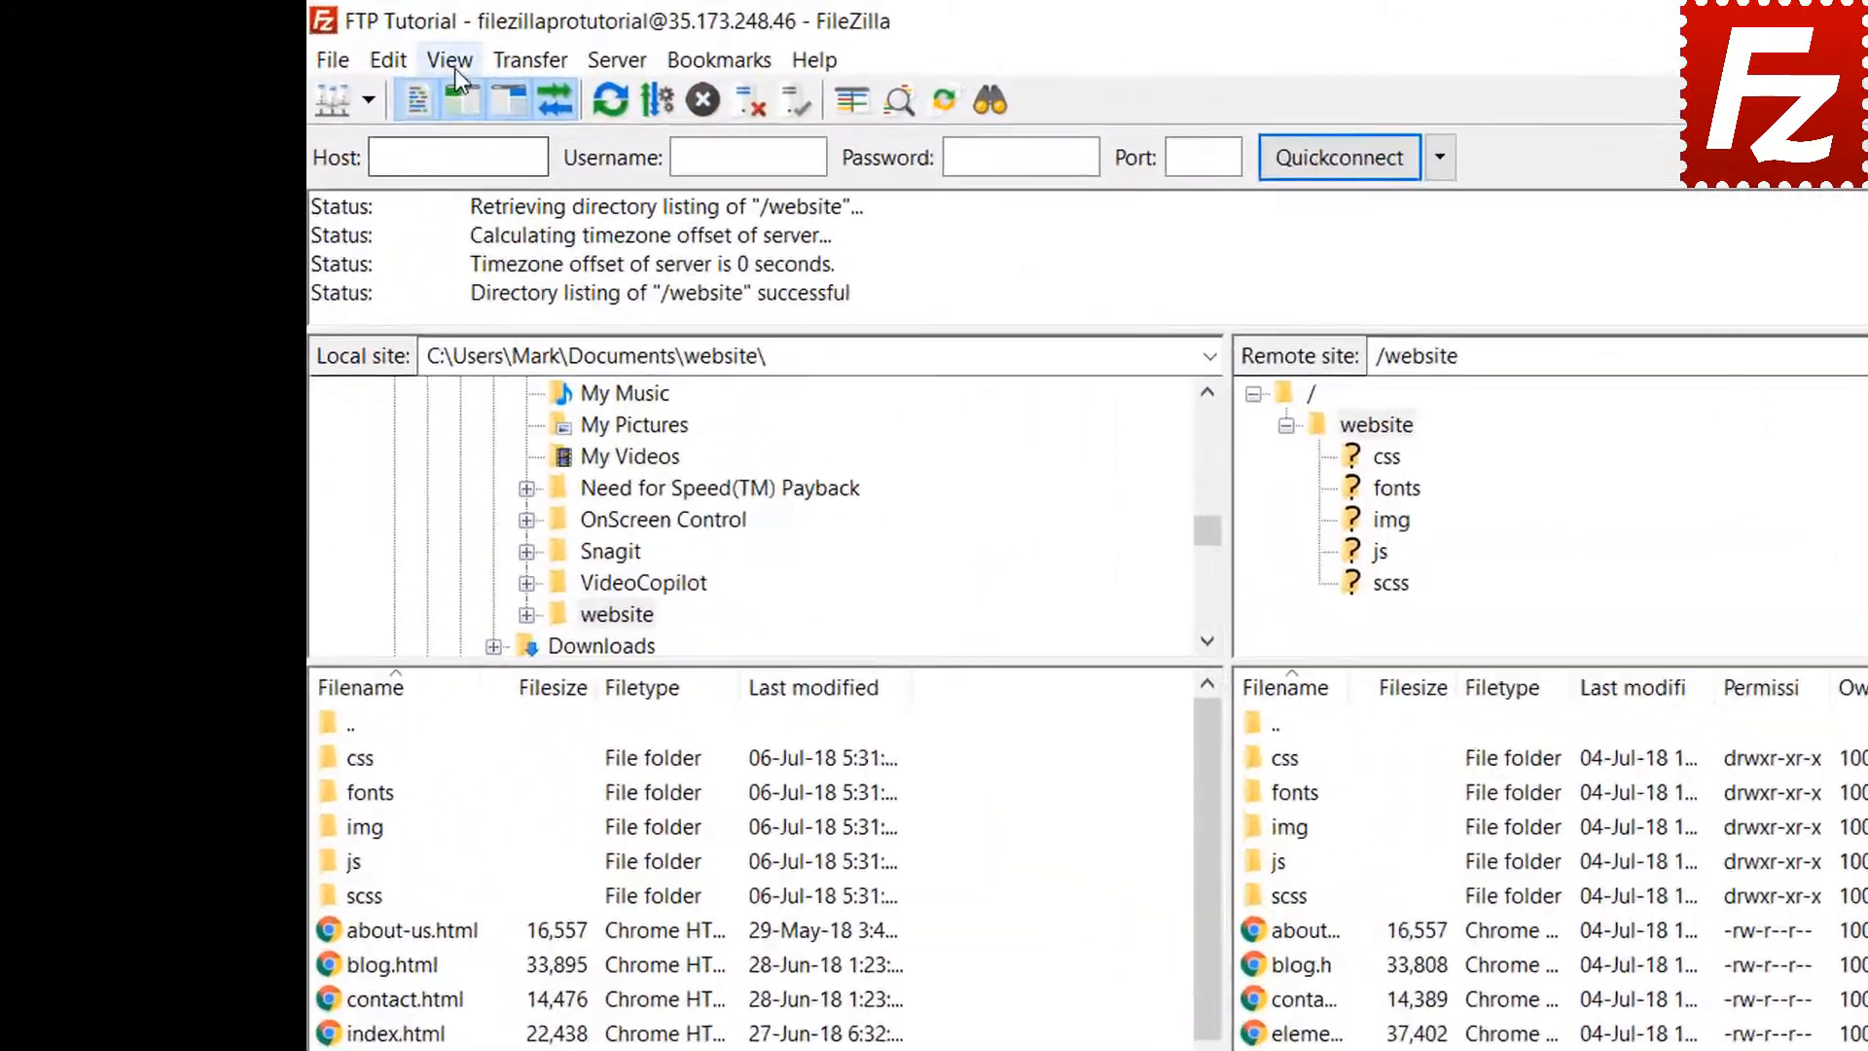
Enable directory comparison between the local and remote website listings
{"action": "left_click", "coordinate": [343, 46]}
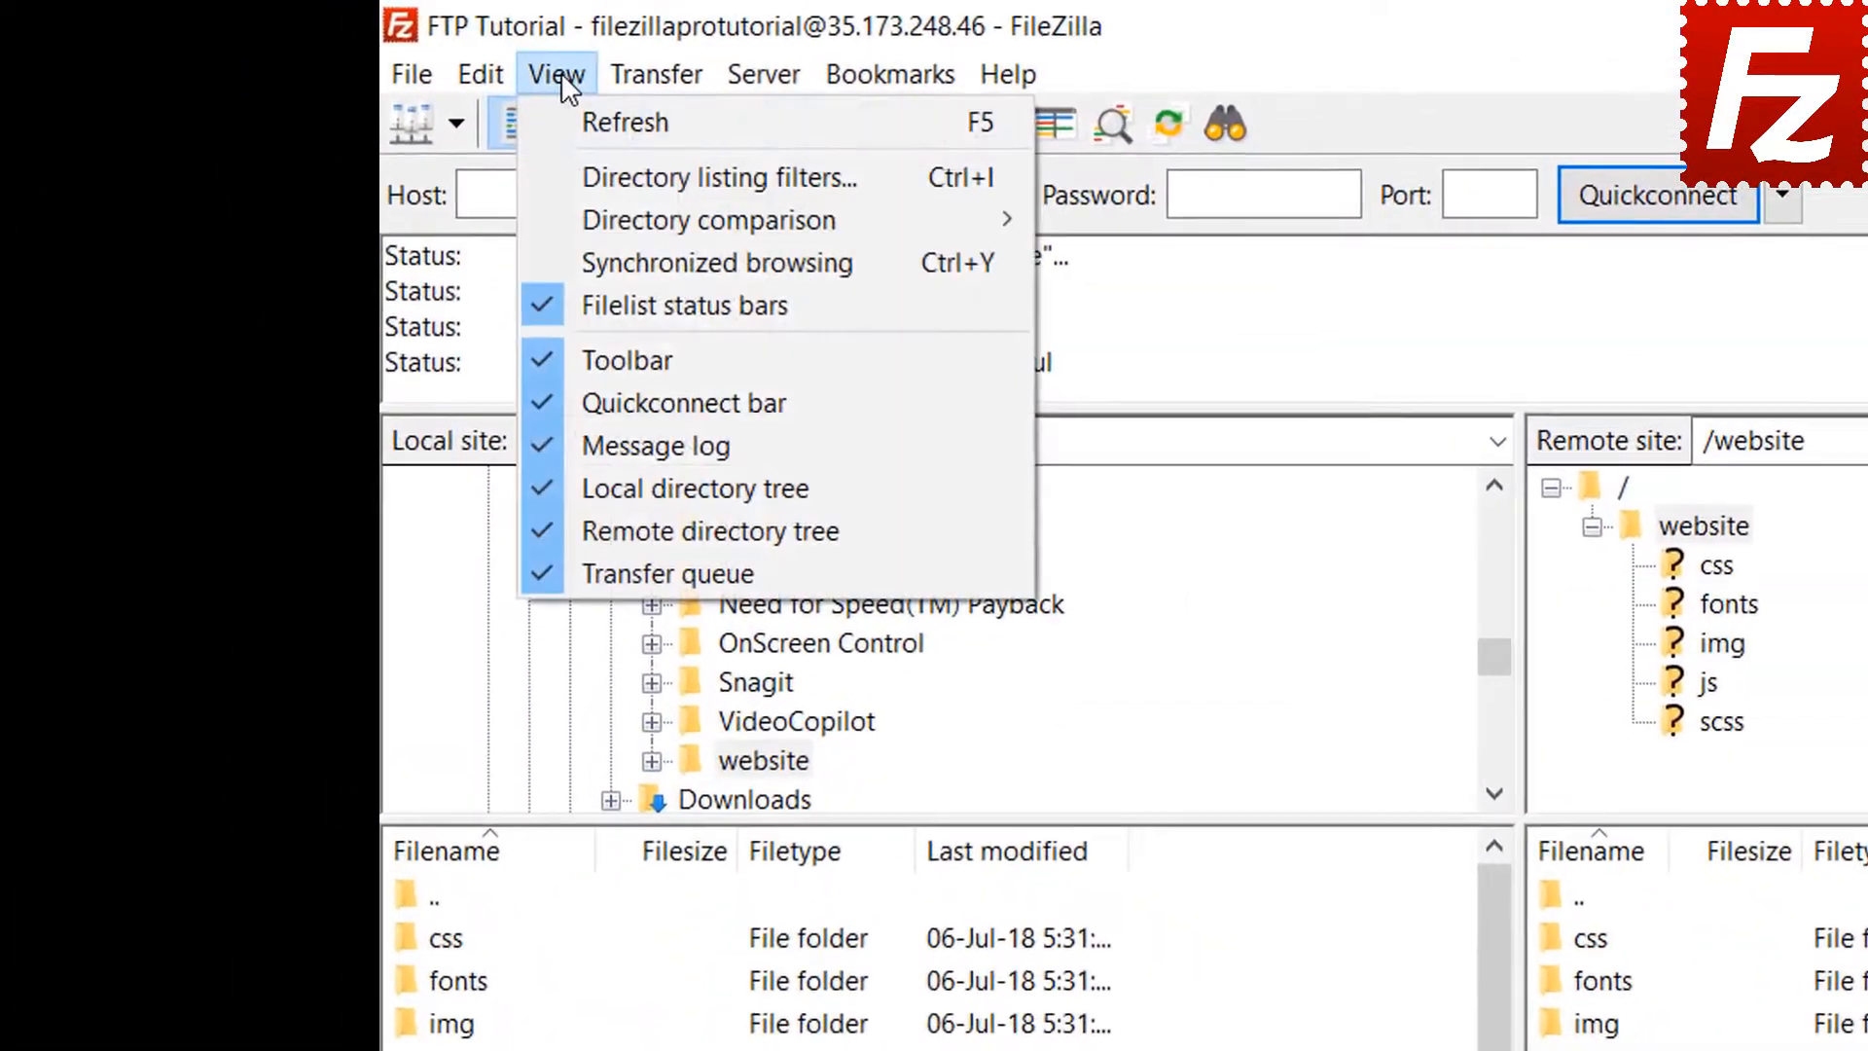
{"action": "mouse_move", "coordinate": [592, 216]}
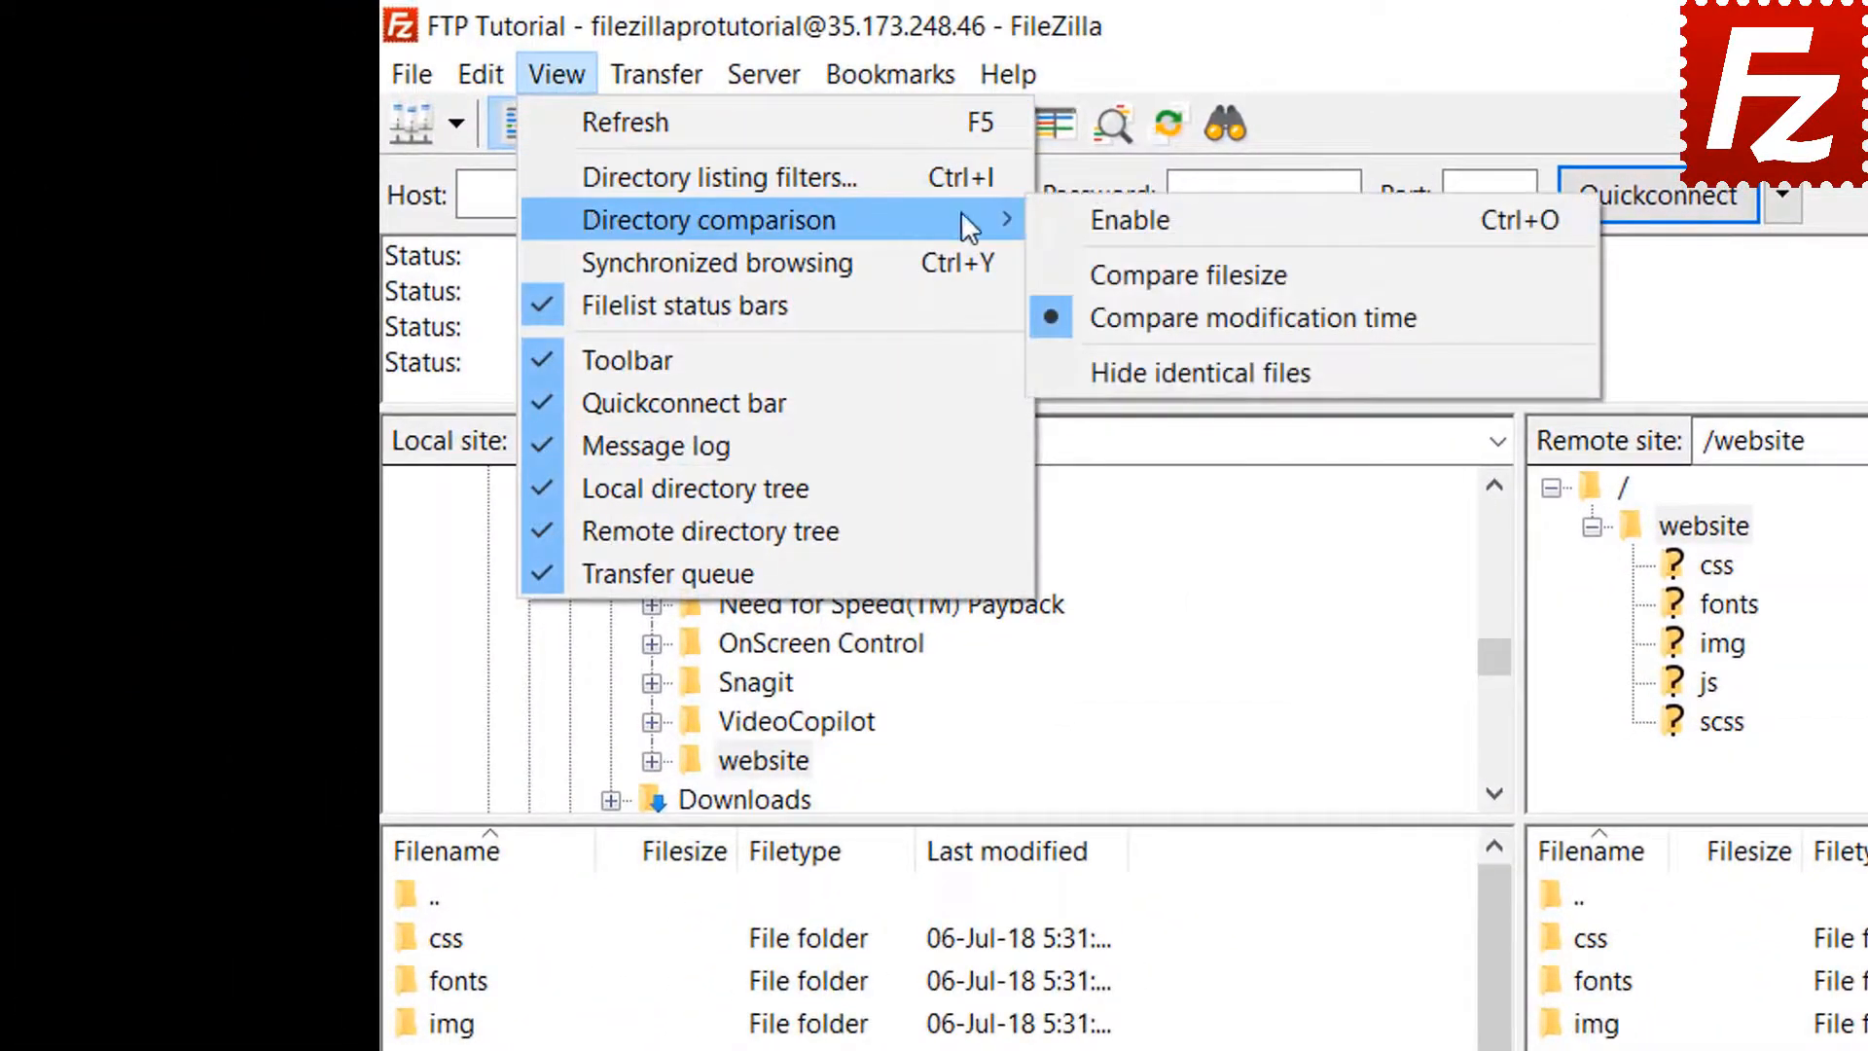
{"action": "left_click", "coordinate": [1071, 216]}
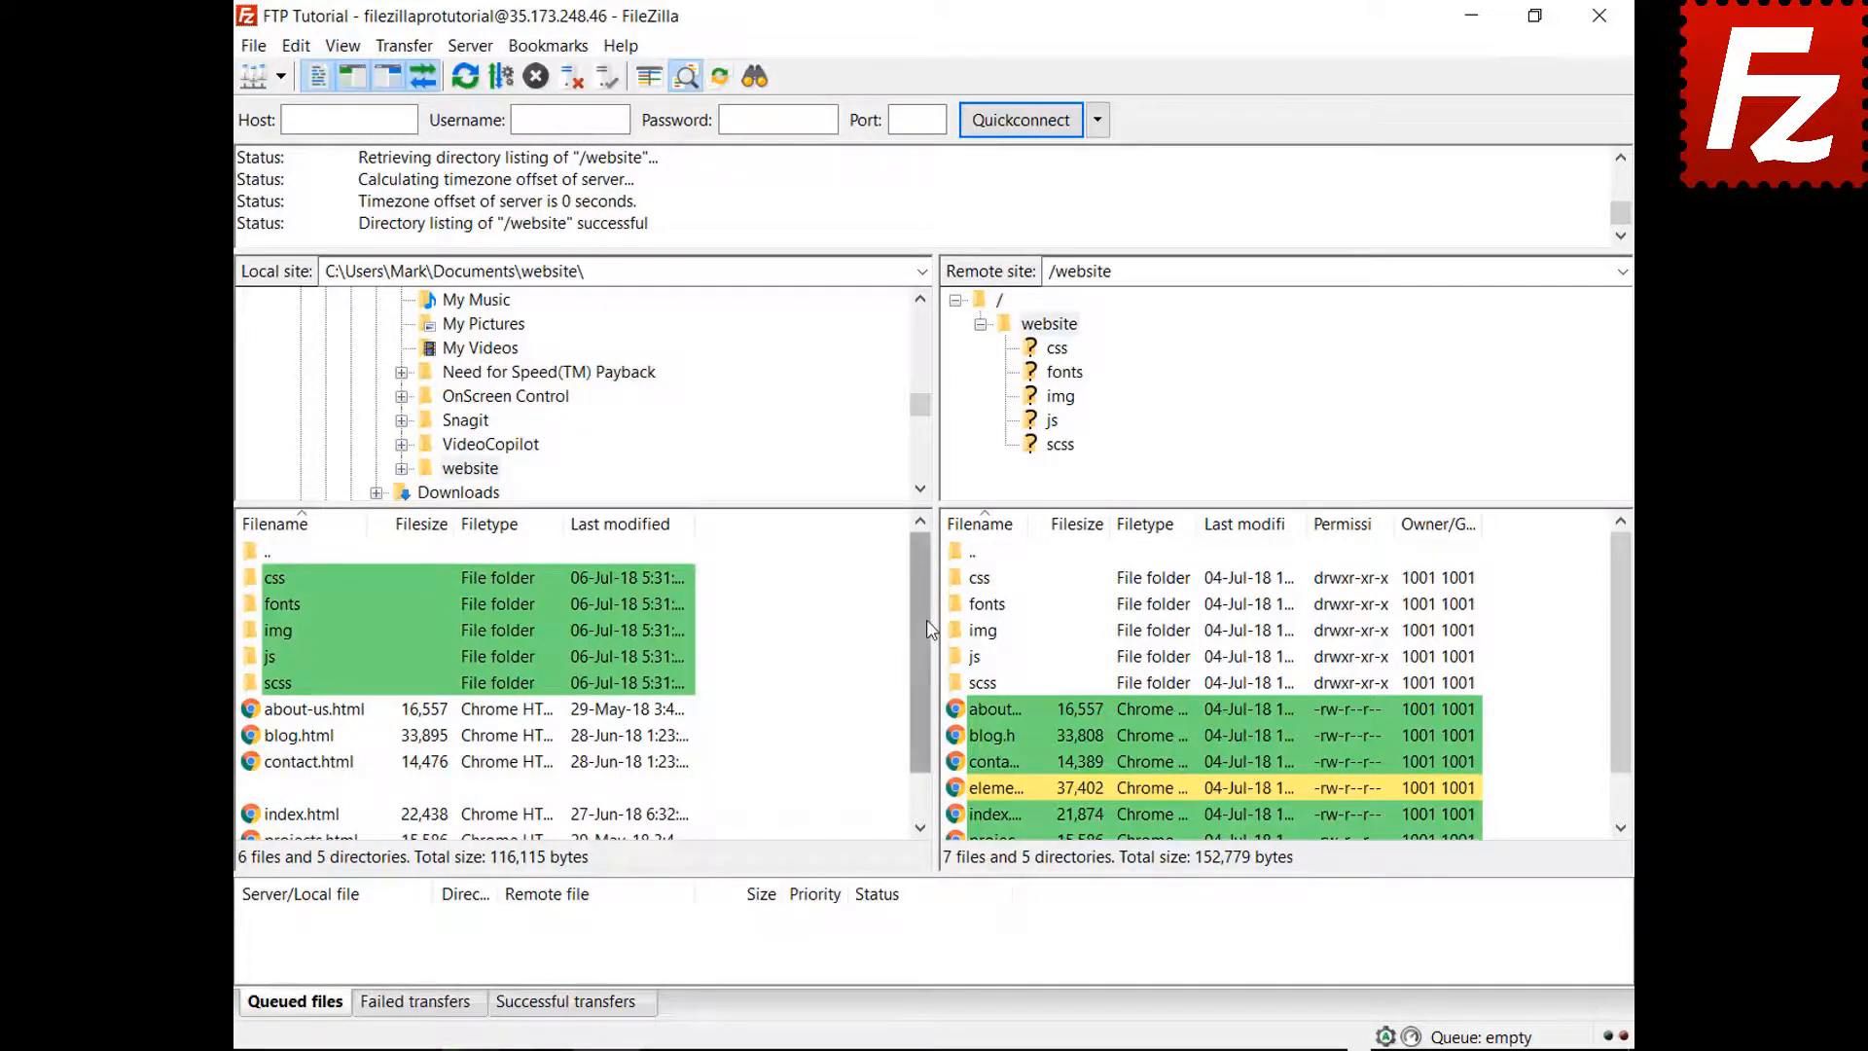
{"action": "scroll", "coordinate": [921, 695], "scroll_direction": "down", "scroll_amount": 1}
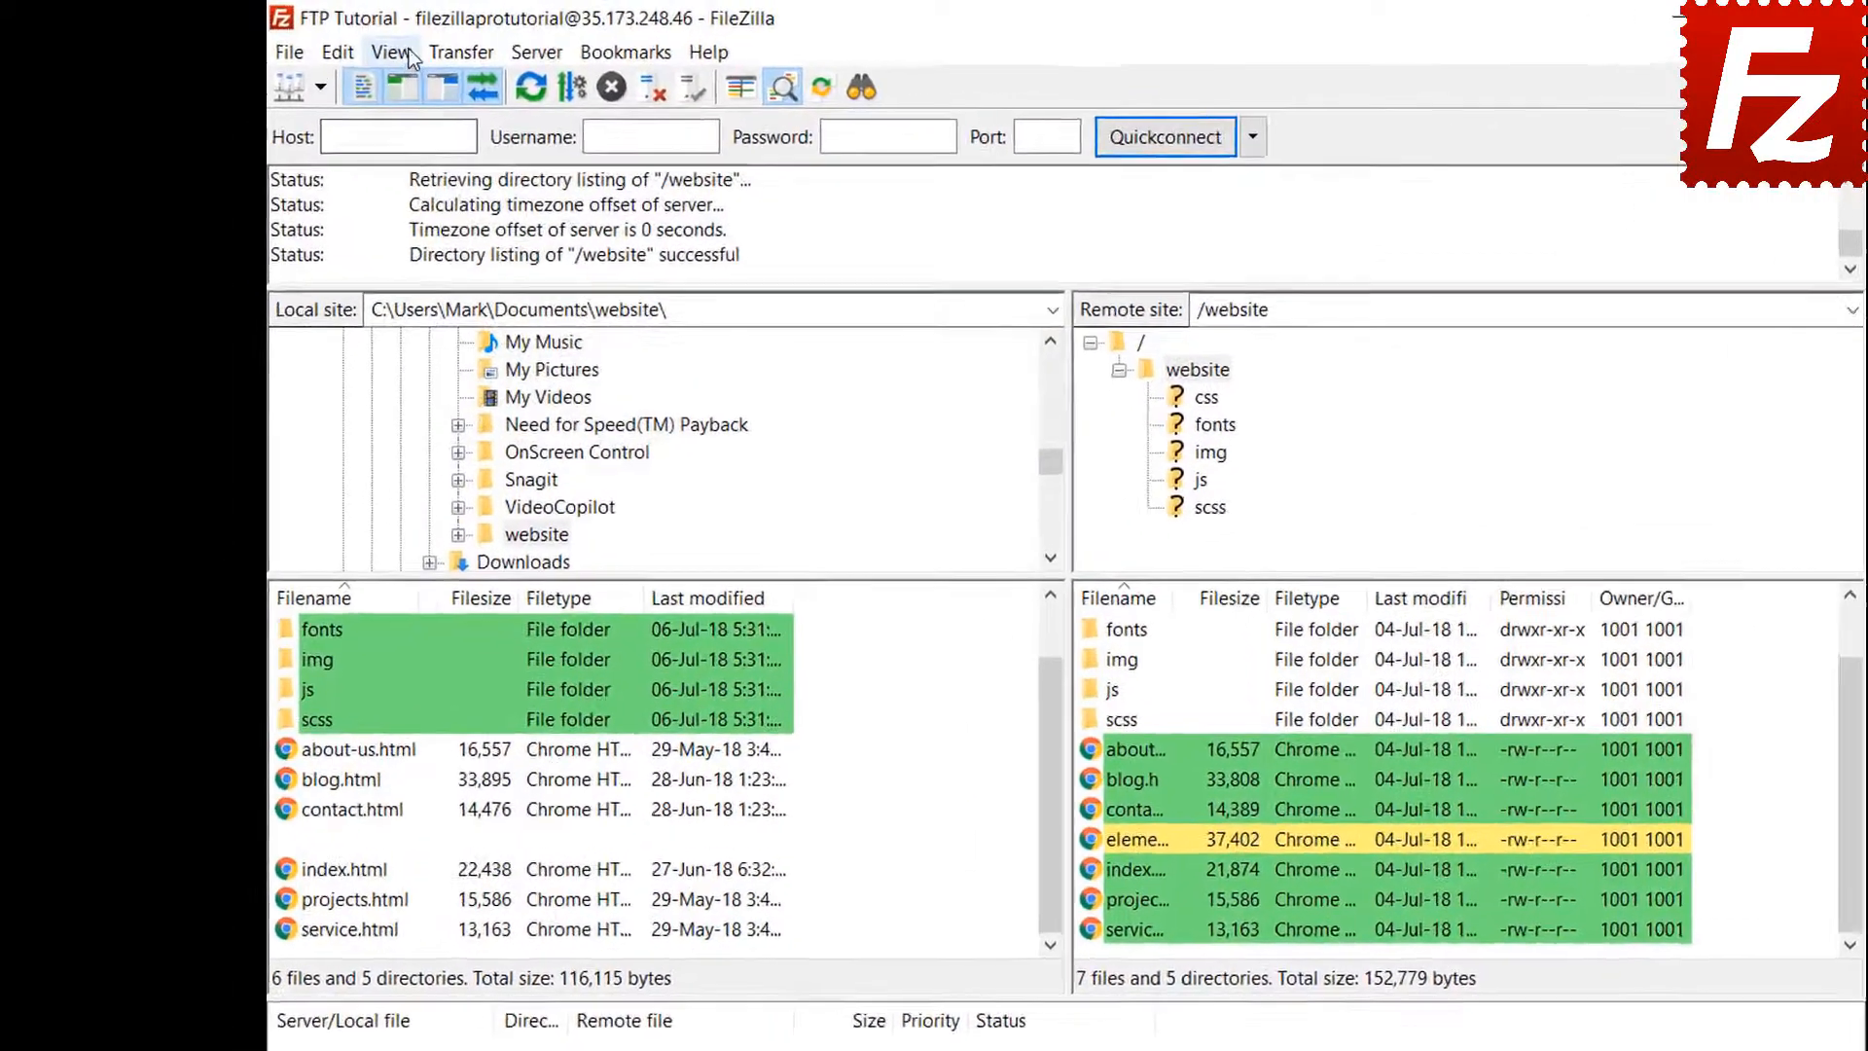
Make the comparison use file size and turn on synchronized browsing
{"action": "left_click", "coordinate": [343, 46]}
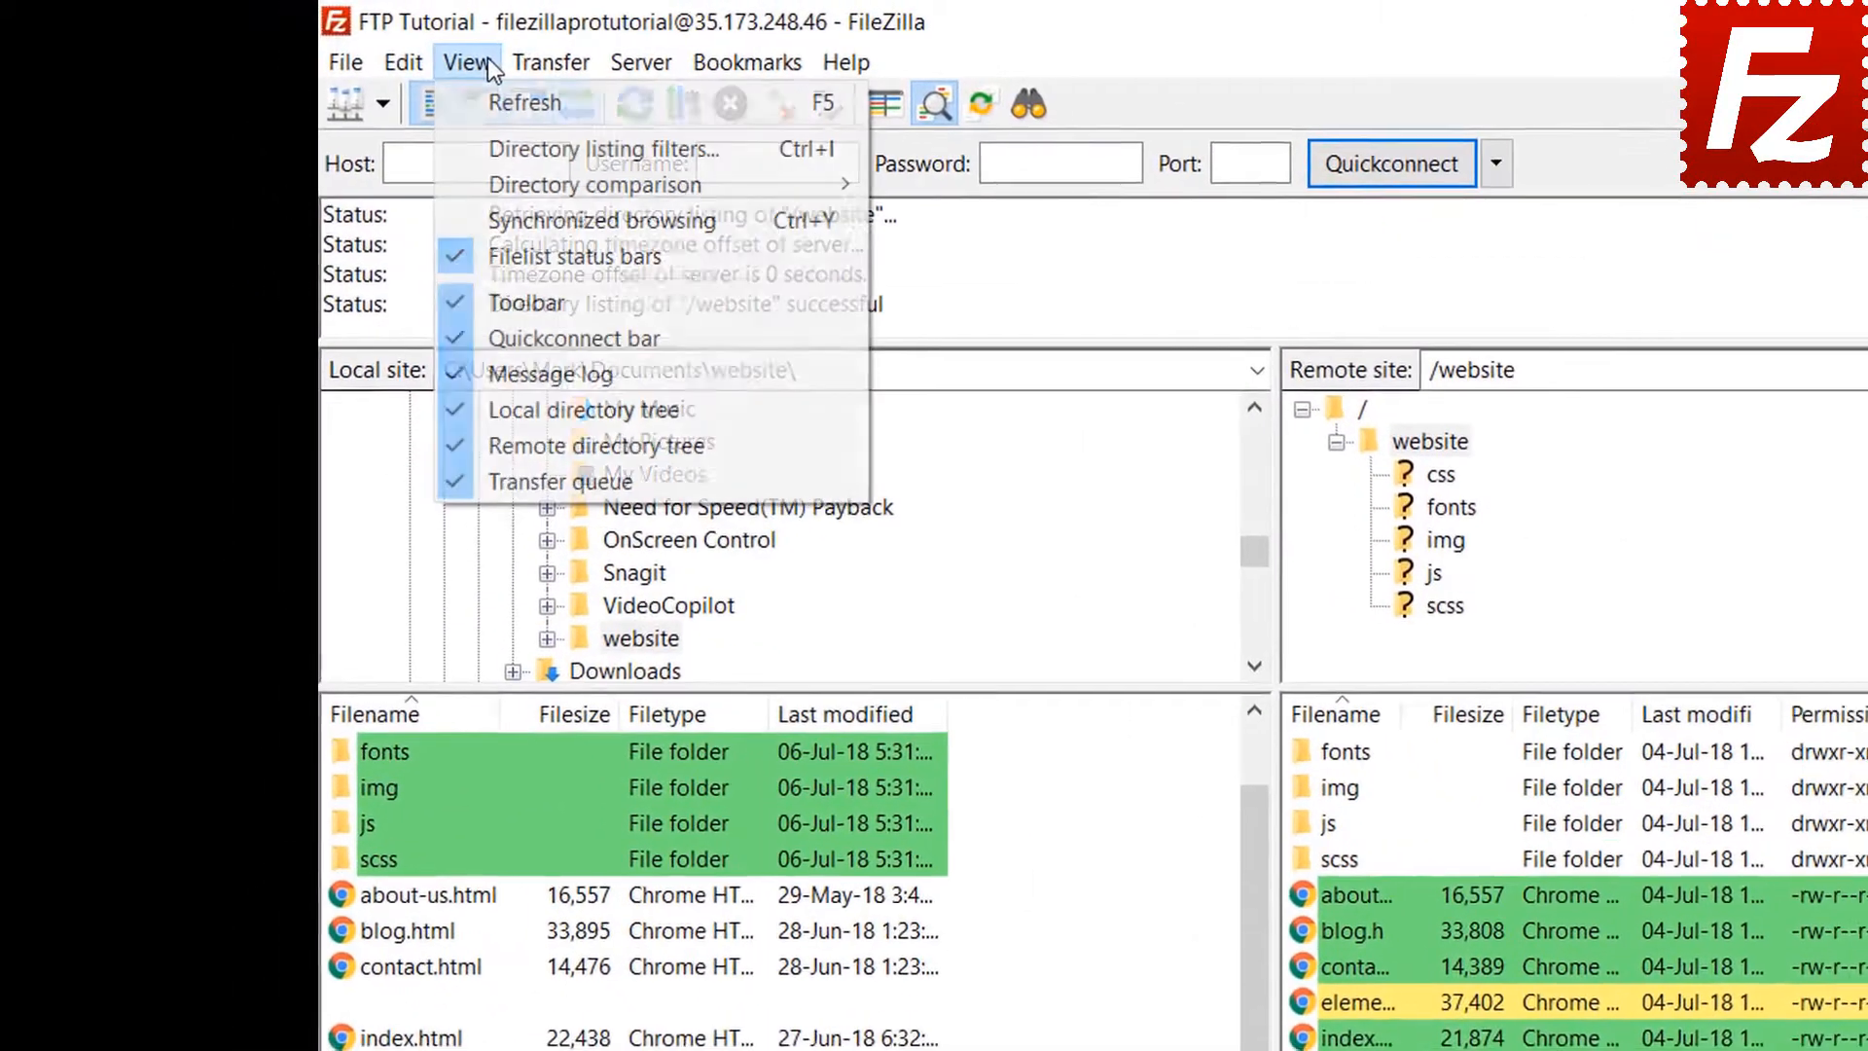
{"action": "mouse_move", "coordinate": [522, 178]}
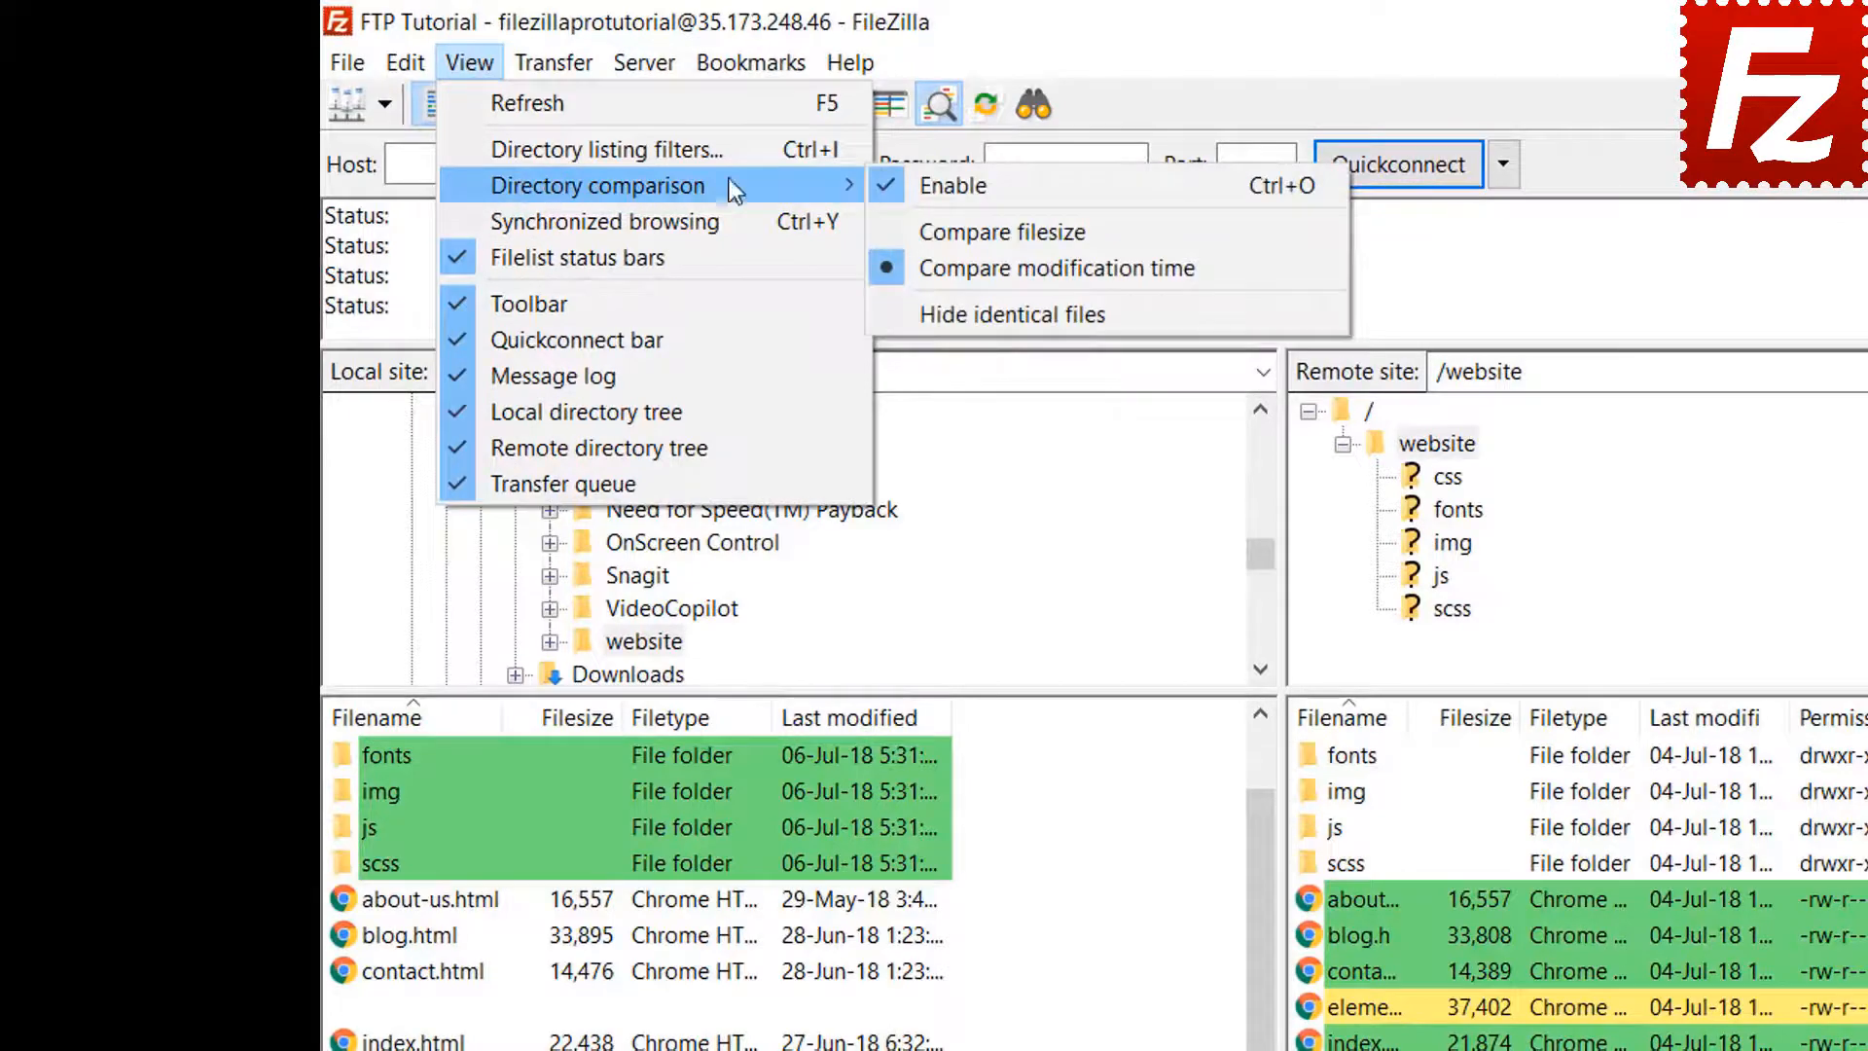
{"action": "left_click", "coordinate": [989, 230]}
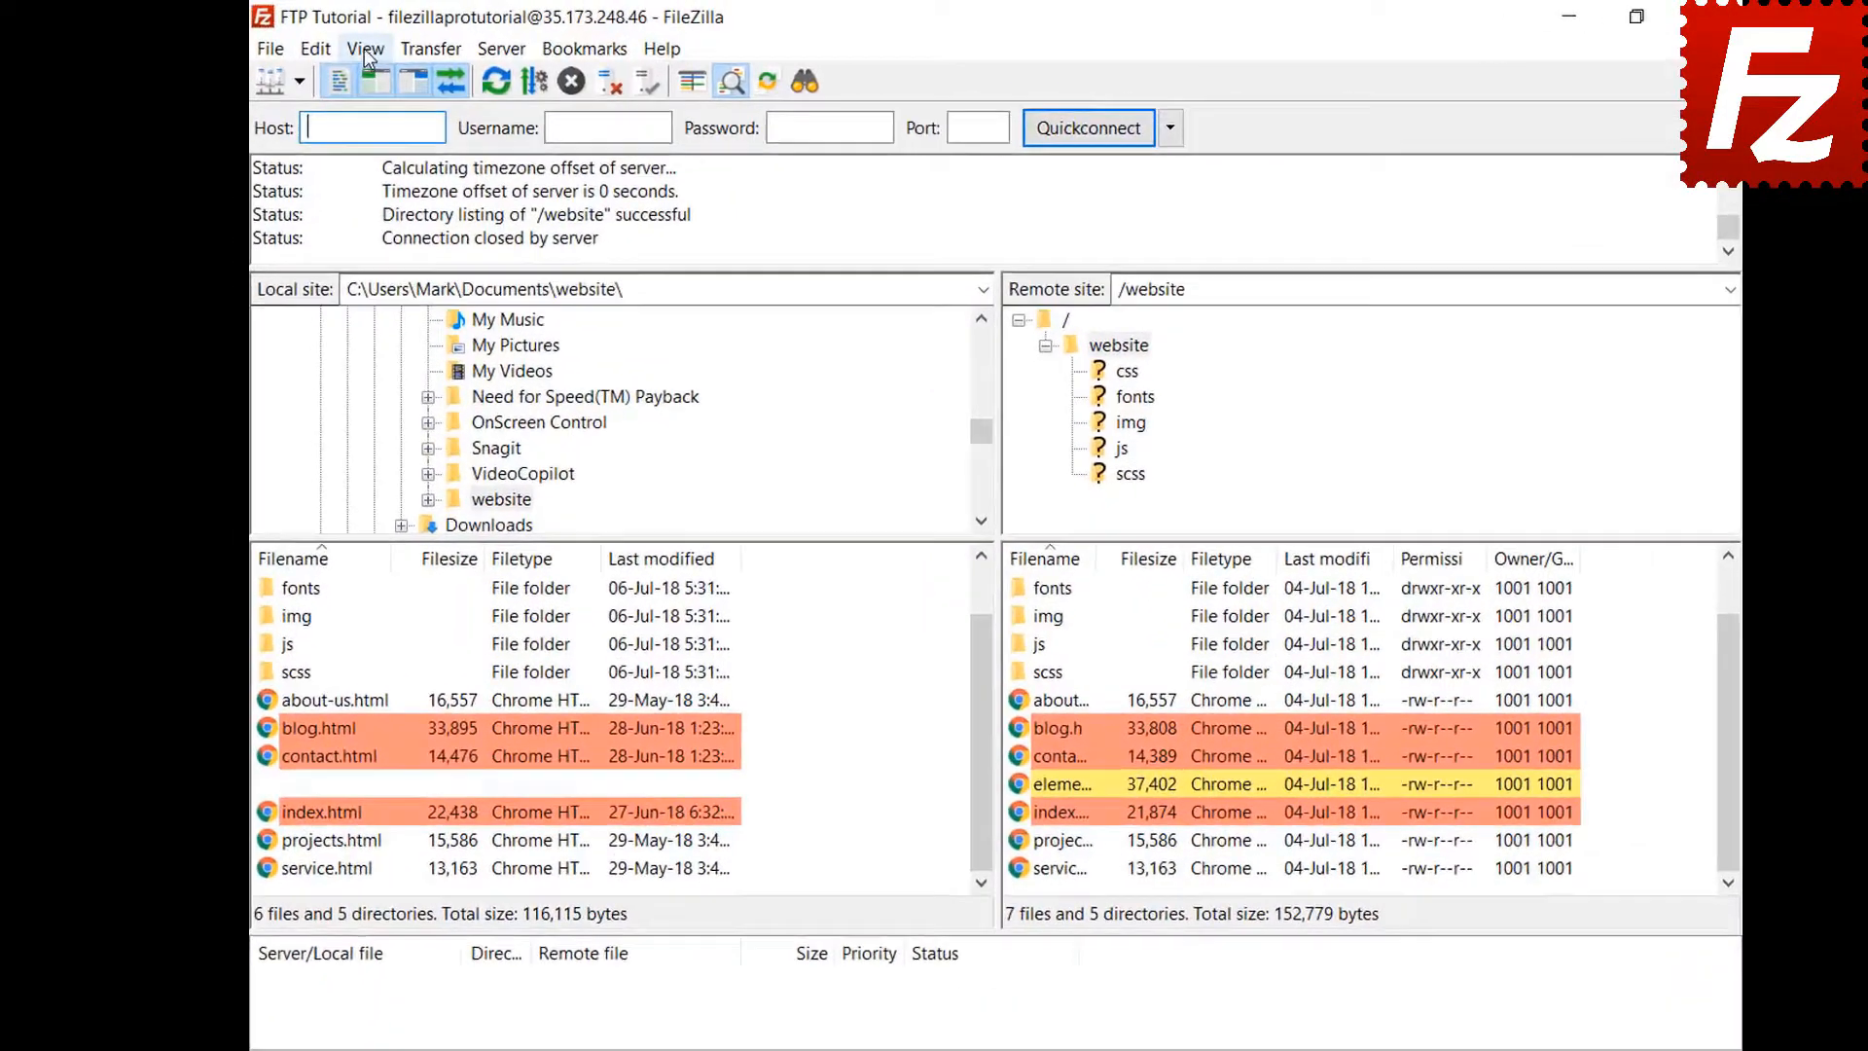
{"action": "left_click", "coordinate": [342, 45]}
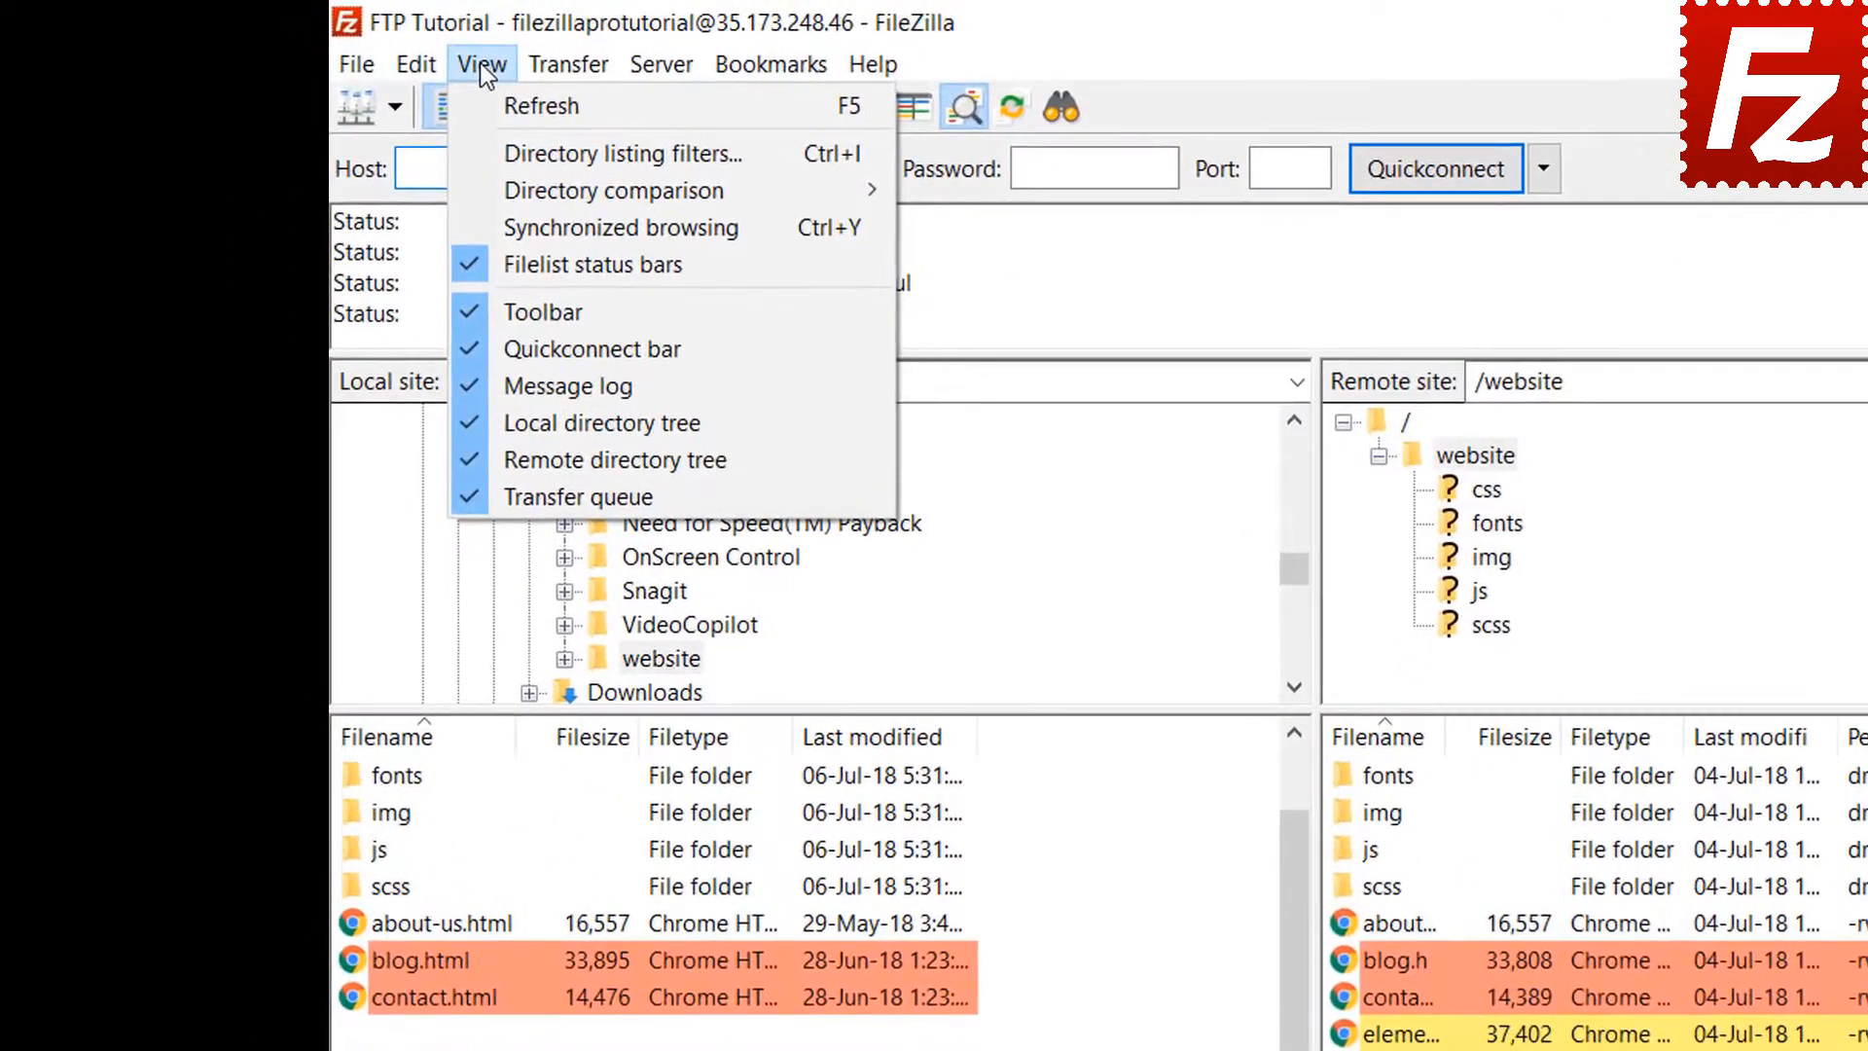
{"action": "left_click", "coordinate": [539, 222]}
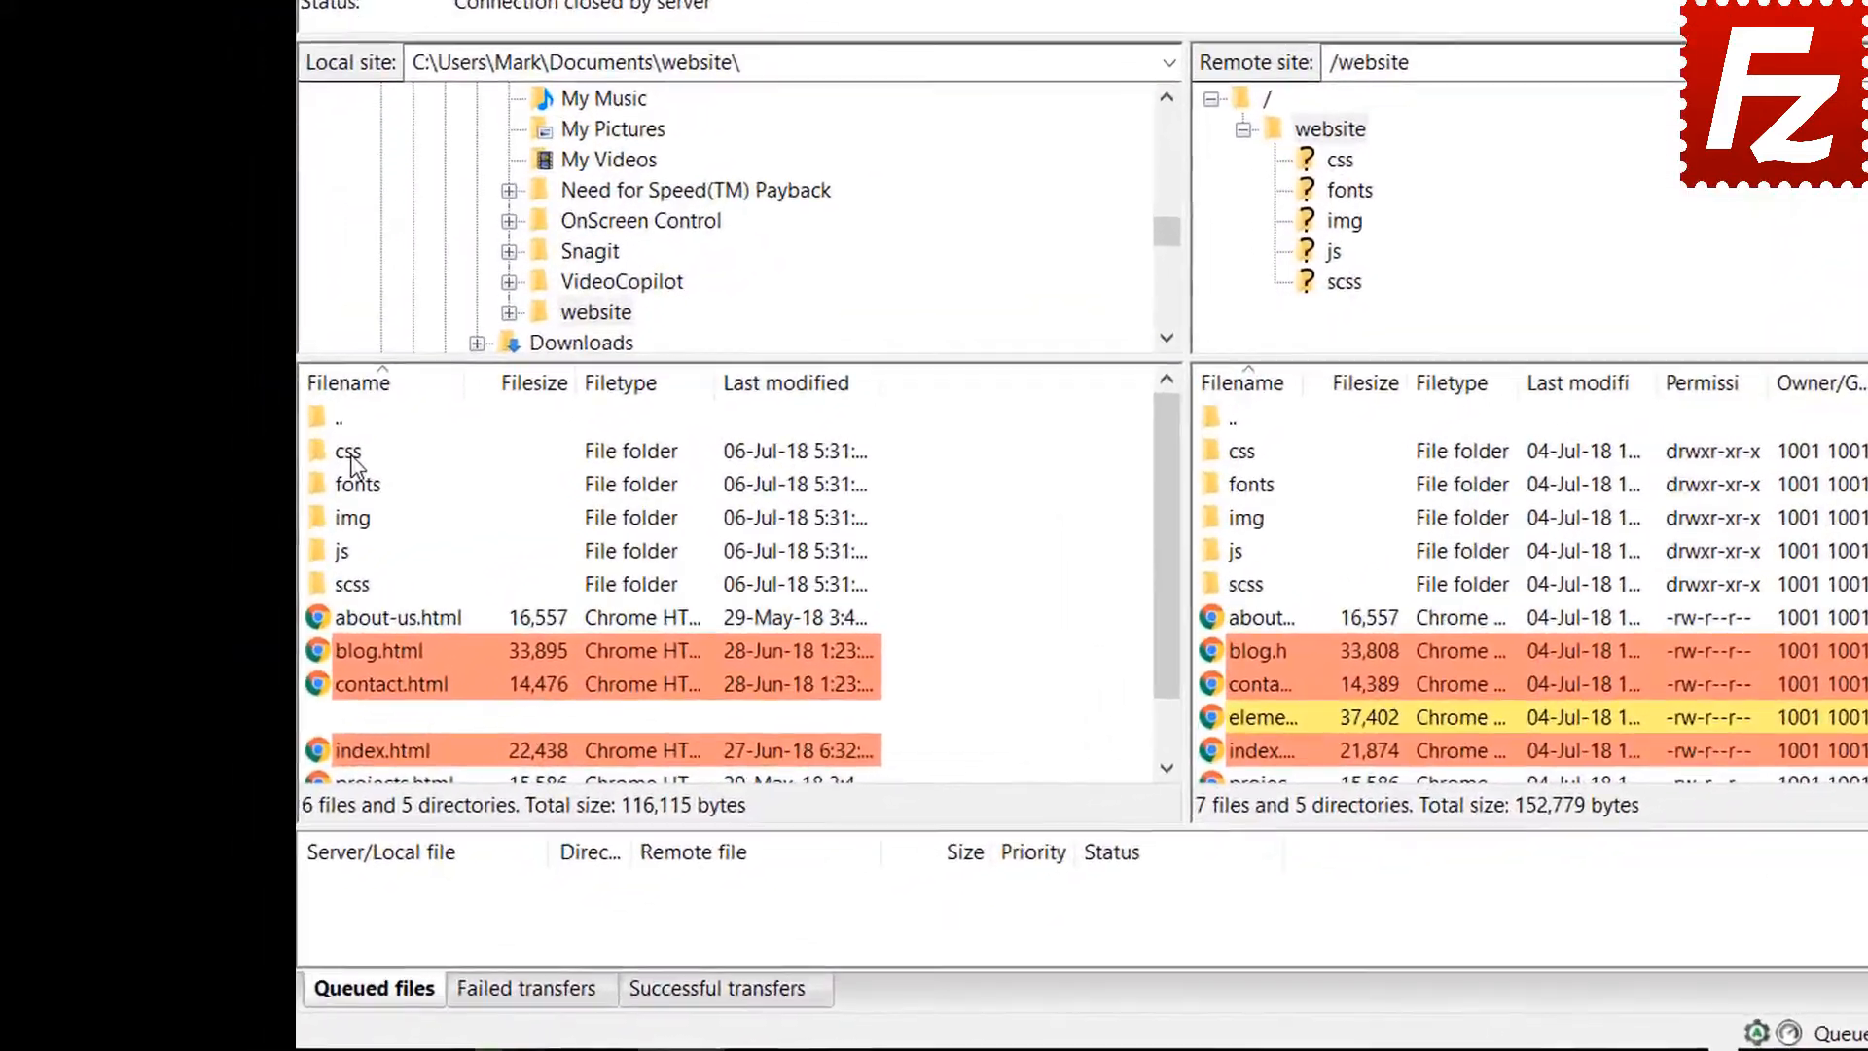
Open the css folder with the server side following, then open the remote img folder
{"action": "left_click", "coordinate": [279, 576]}
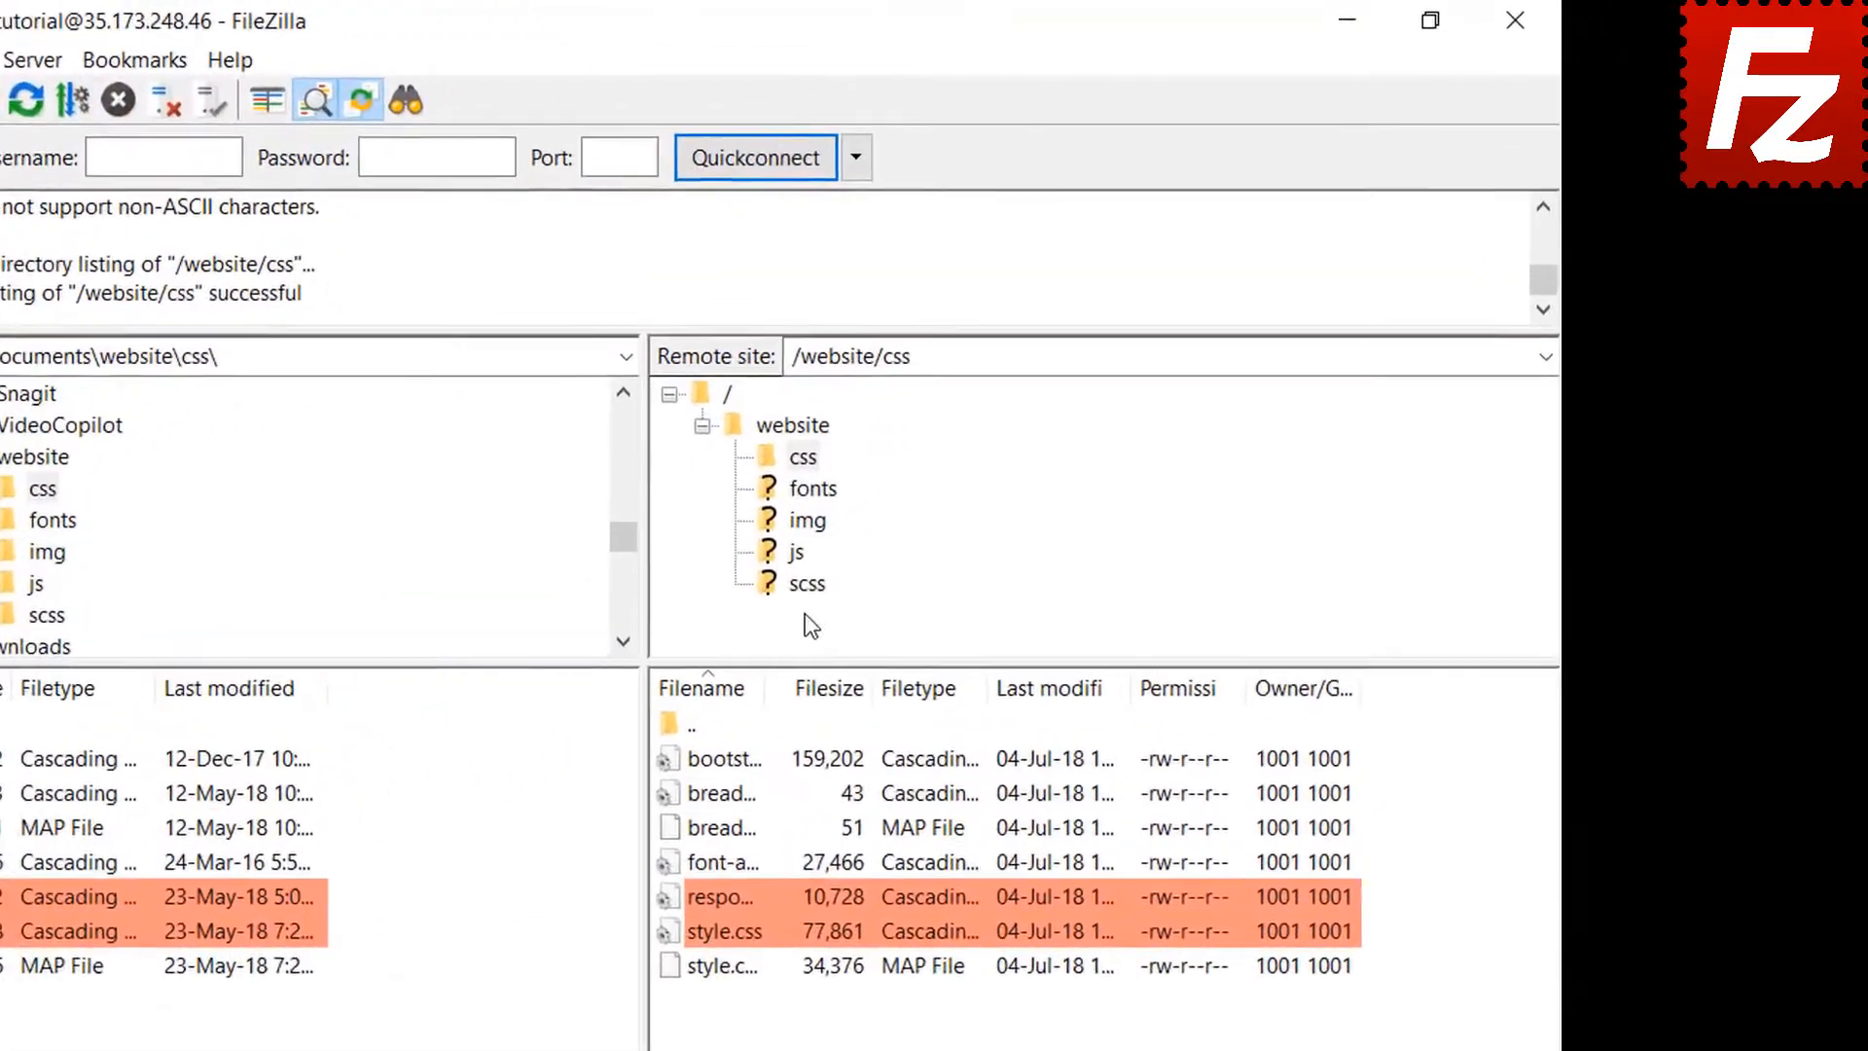
{"action": "left_click", "coordinate": [806, 519]}
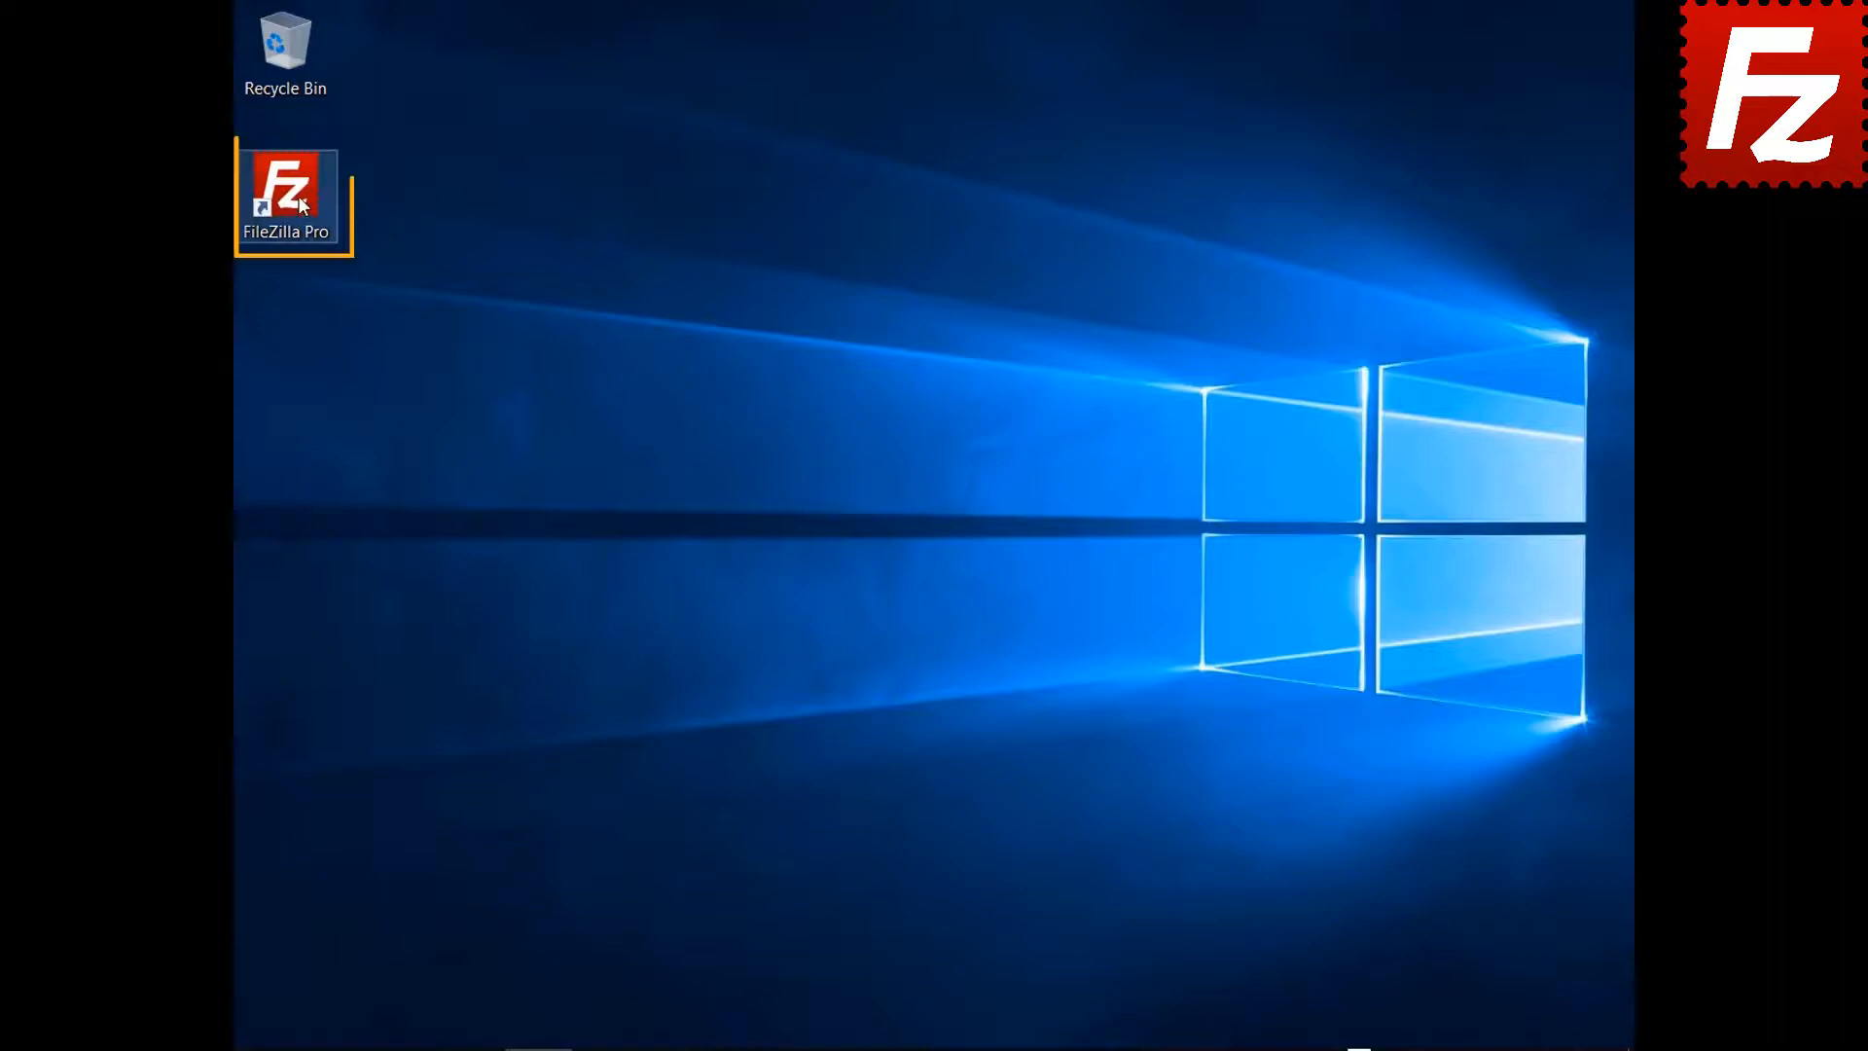
Launch FileZilla Pro and connect to the FTP Tutorial site
{"action": "double_click", "coordinate": [300, 198]}
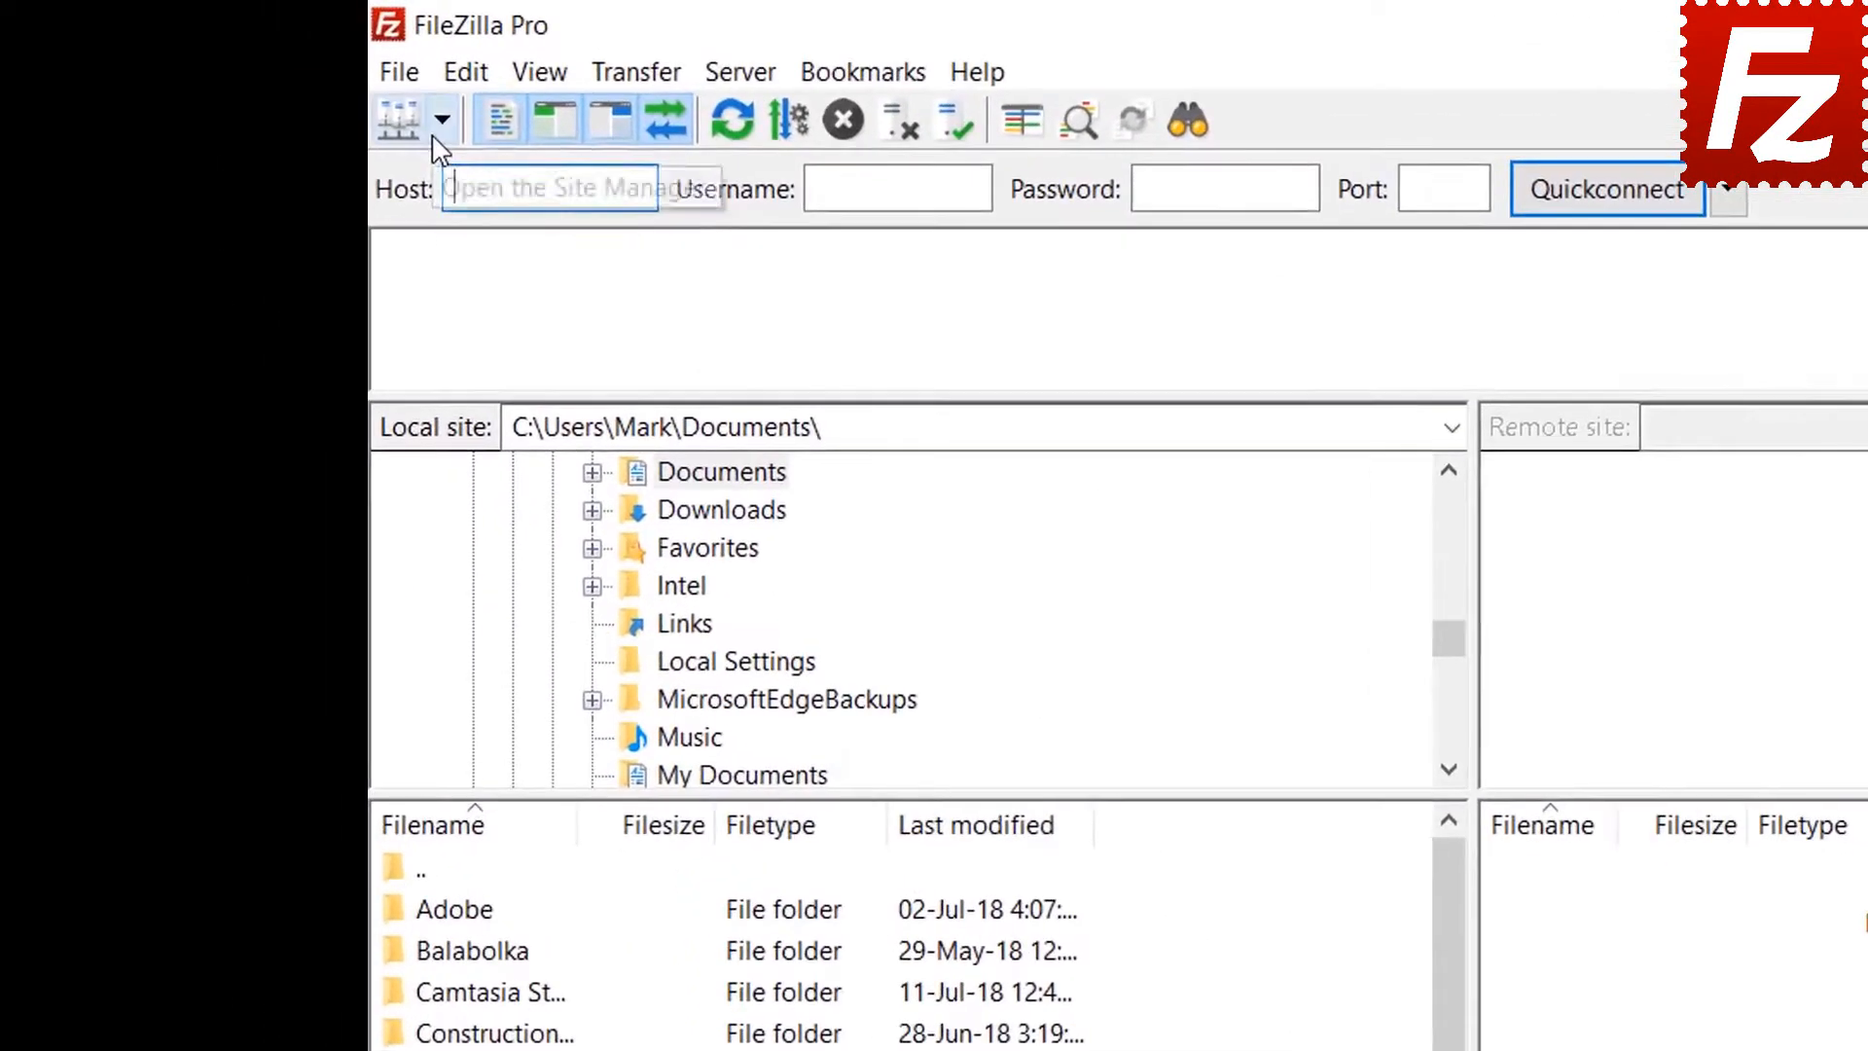
{"action": "left_click", "coordinate": [279, 78]}
{"action": "left_click", "coordinate": [451, 165]}
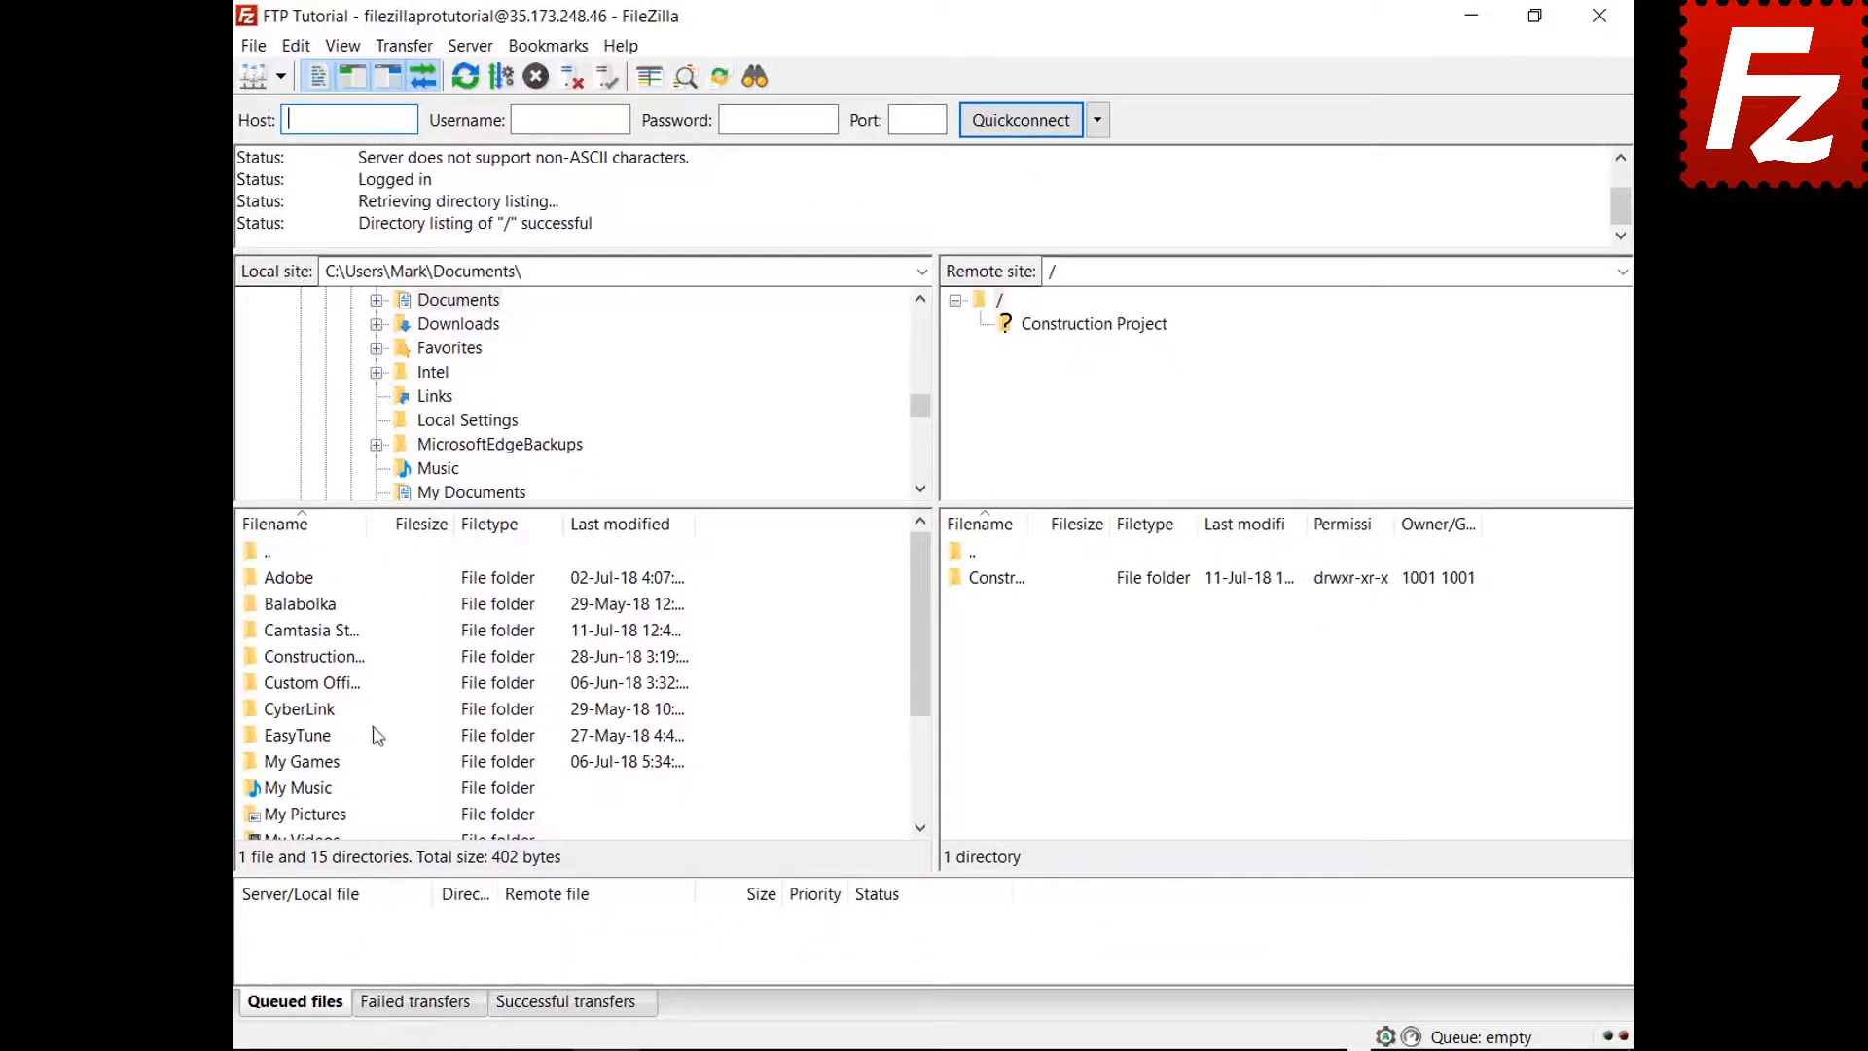
Open Construction Project locally and remotely, then bring up the Directory listing filters
{"action": "double_click", "coordinate": [334, 657]}
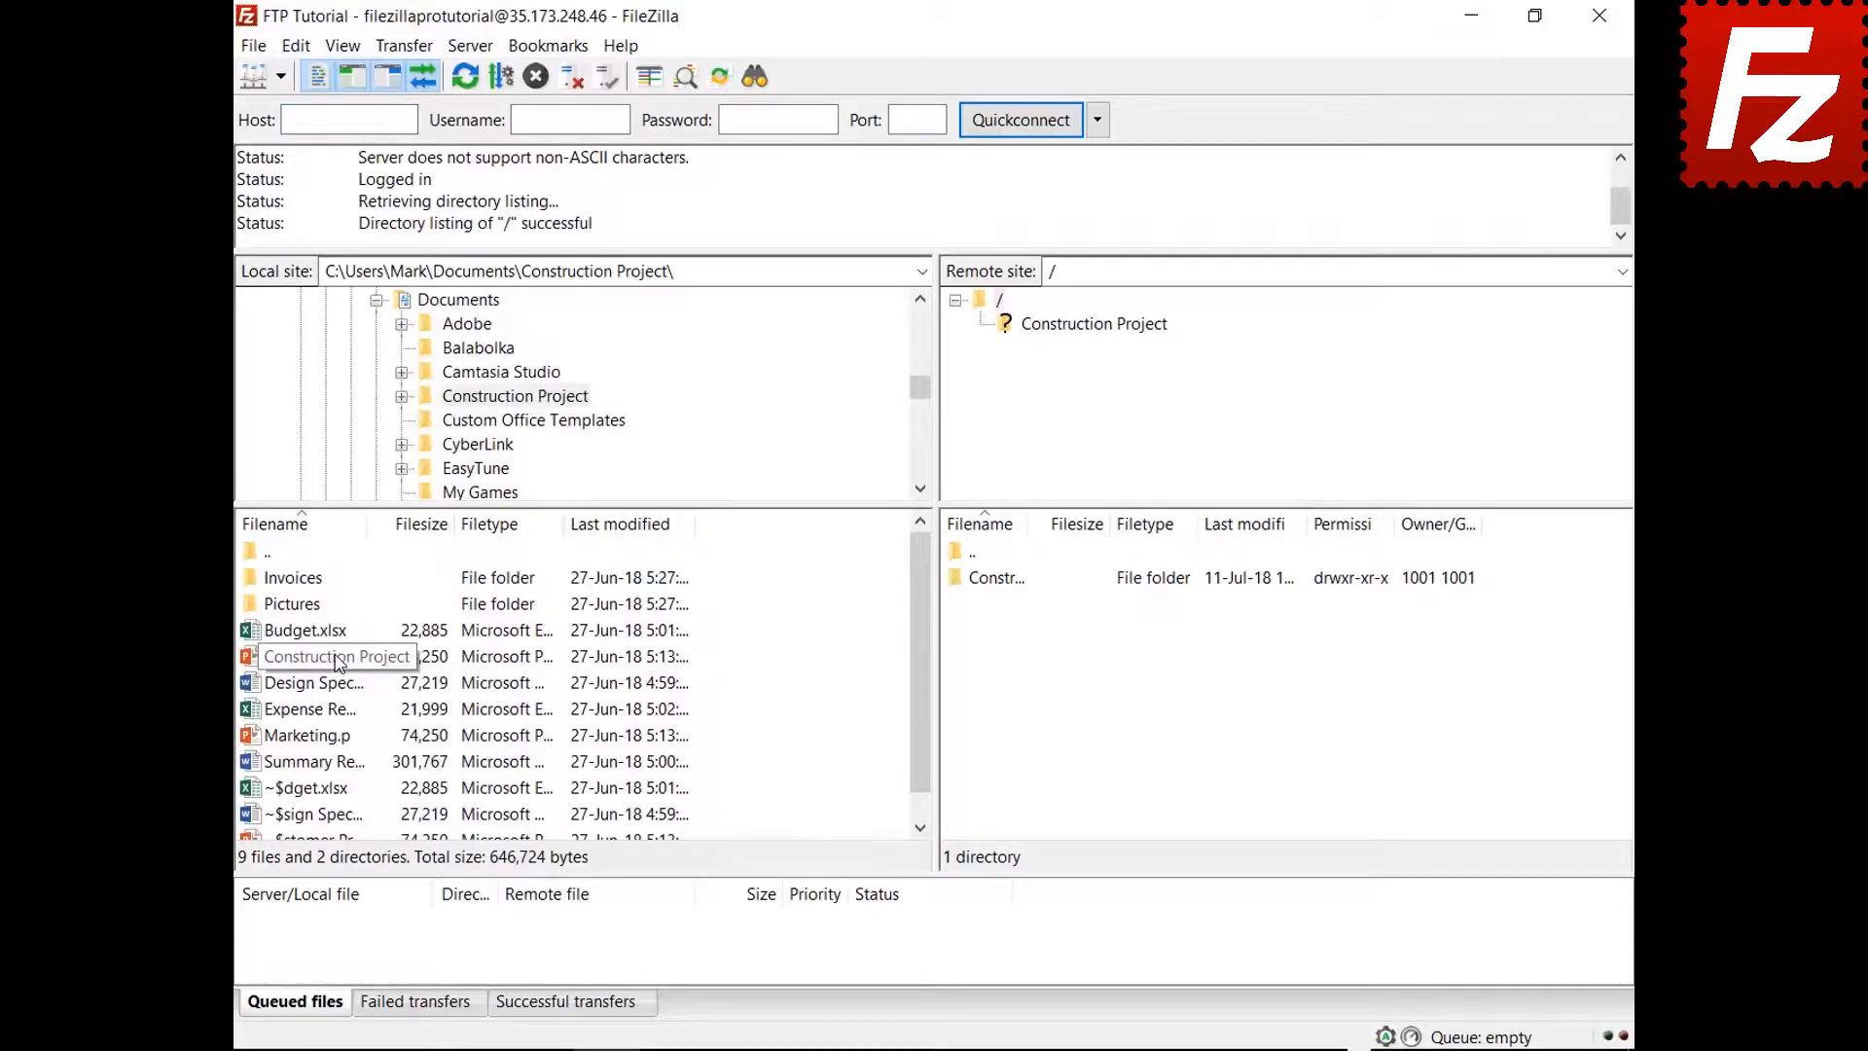
{"action": "double_click", "coordinate": [1019, 582]}
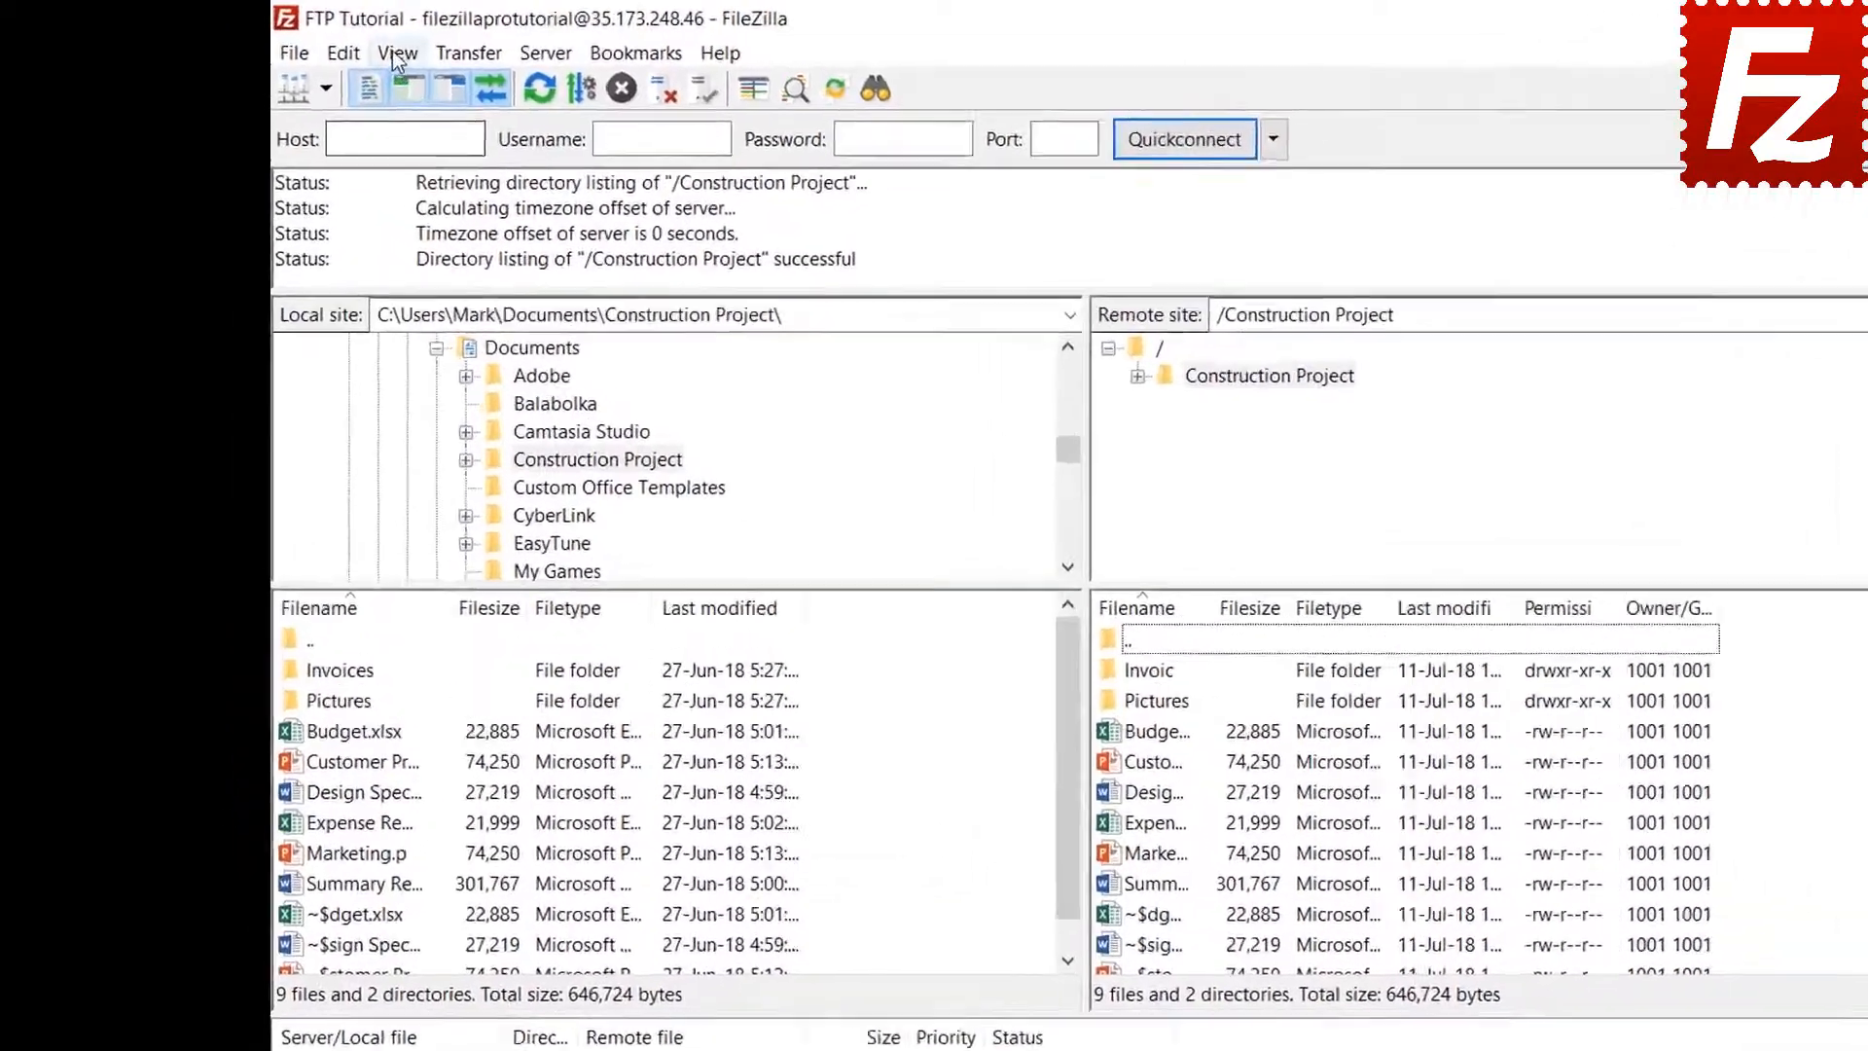
{"action": "left_click", "coordinate": [342, 46]}
{"action": "left_click", "coordinate": [541, 167]}
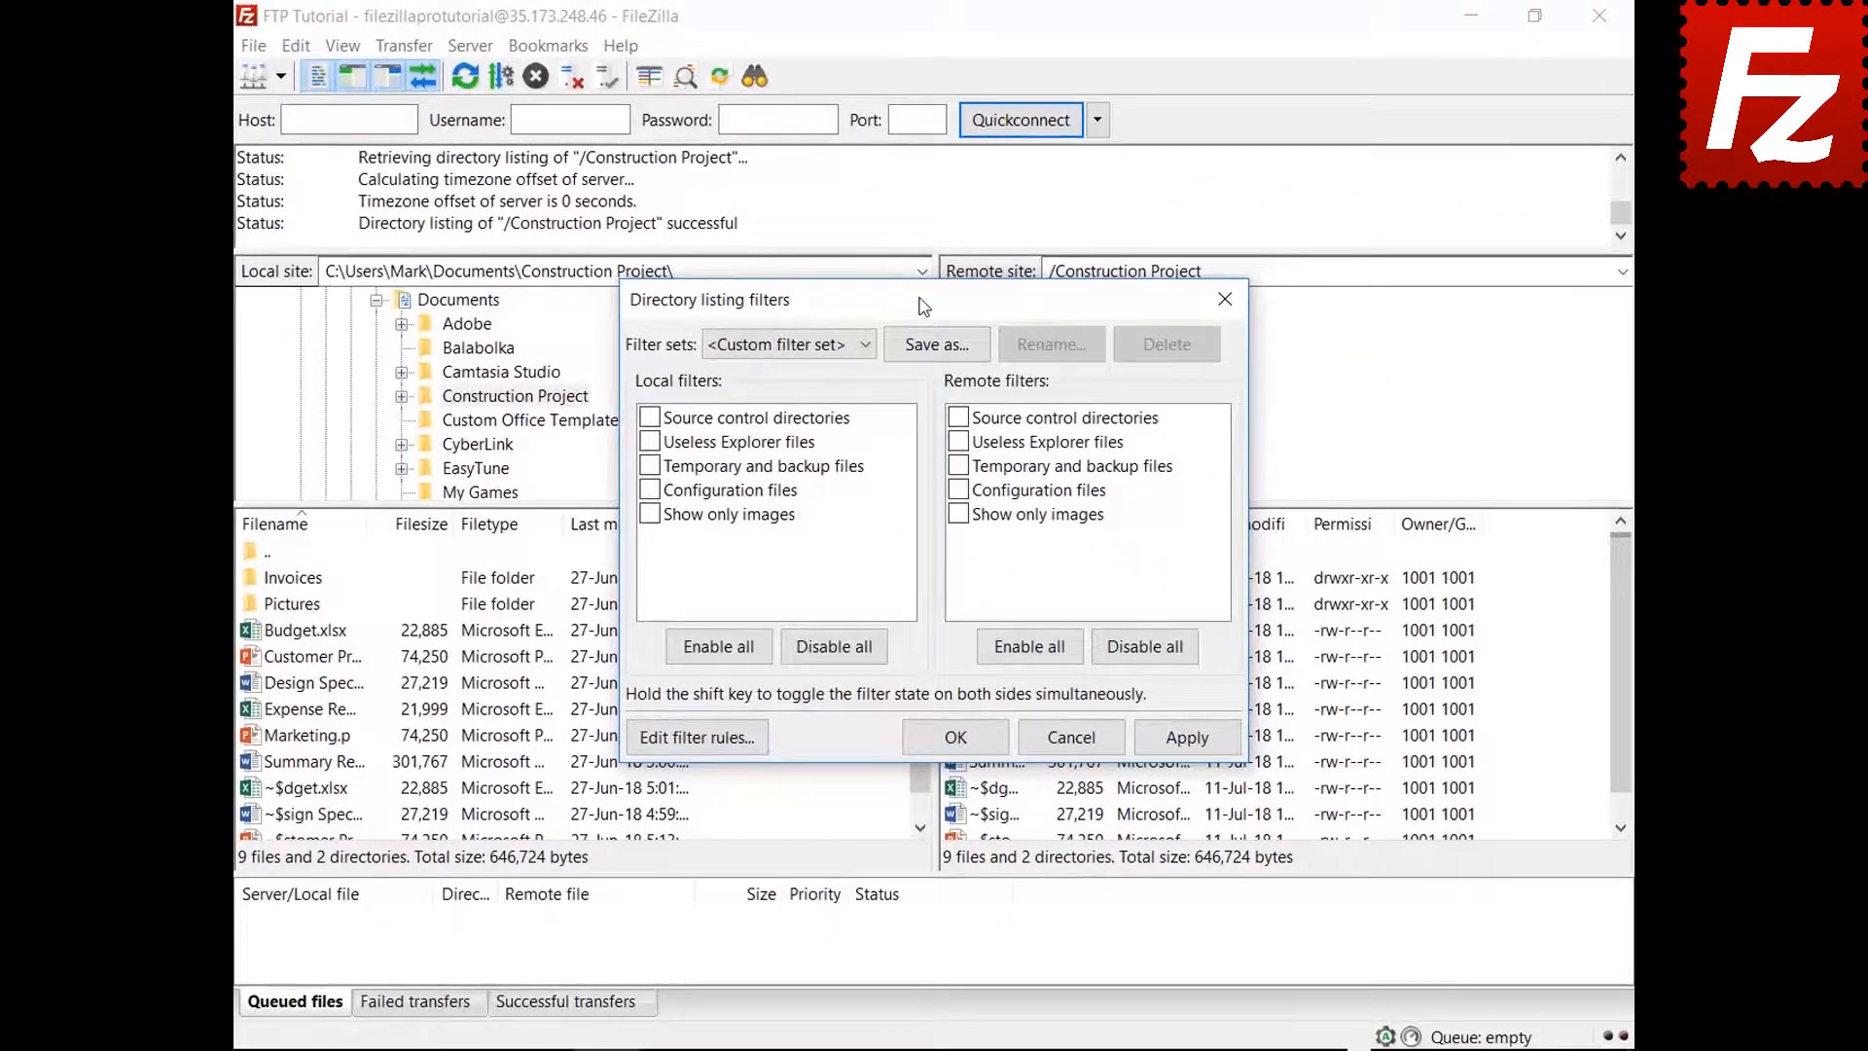
Create a new filter named 'Microsoft Office Temporaries' in the filter editor
{"action": "left_click_drag", "start_coordinate": [924, 307], "coordinate": [919, 75]}
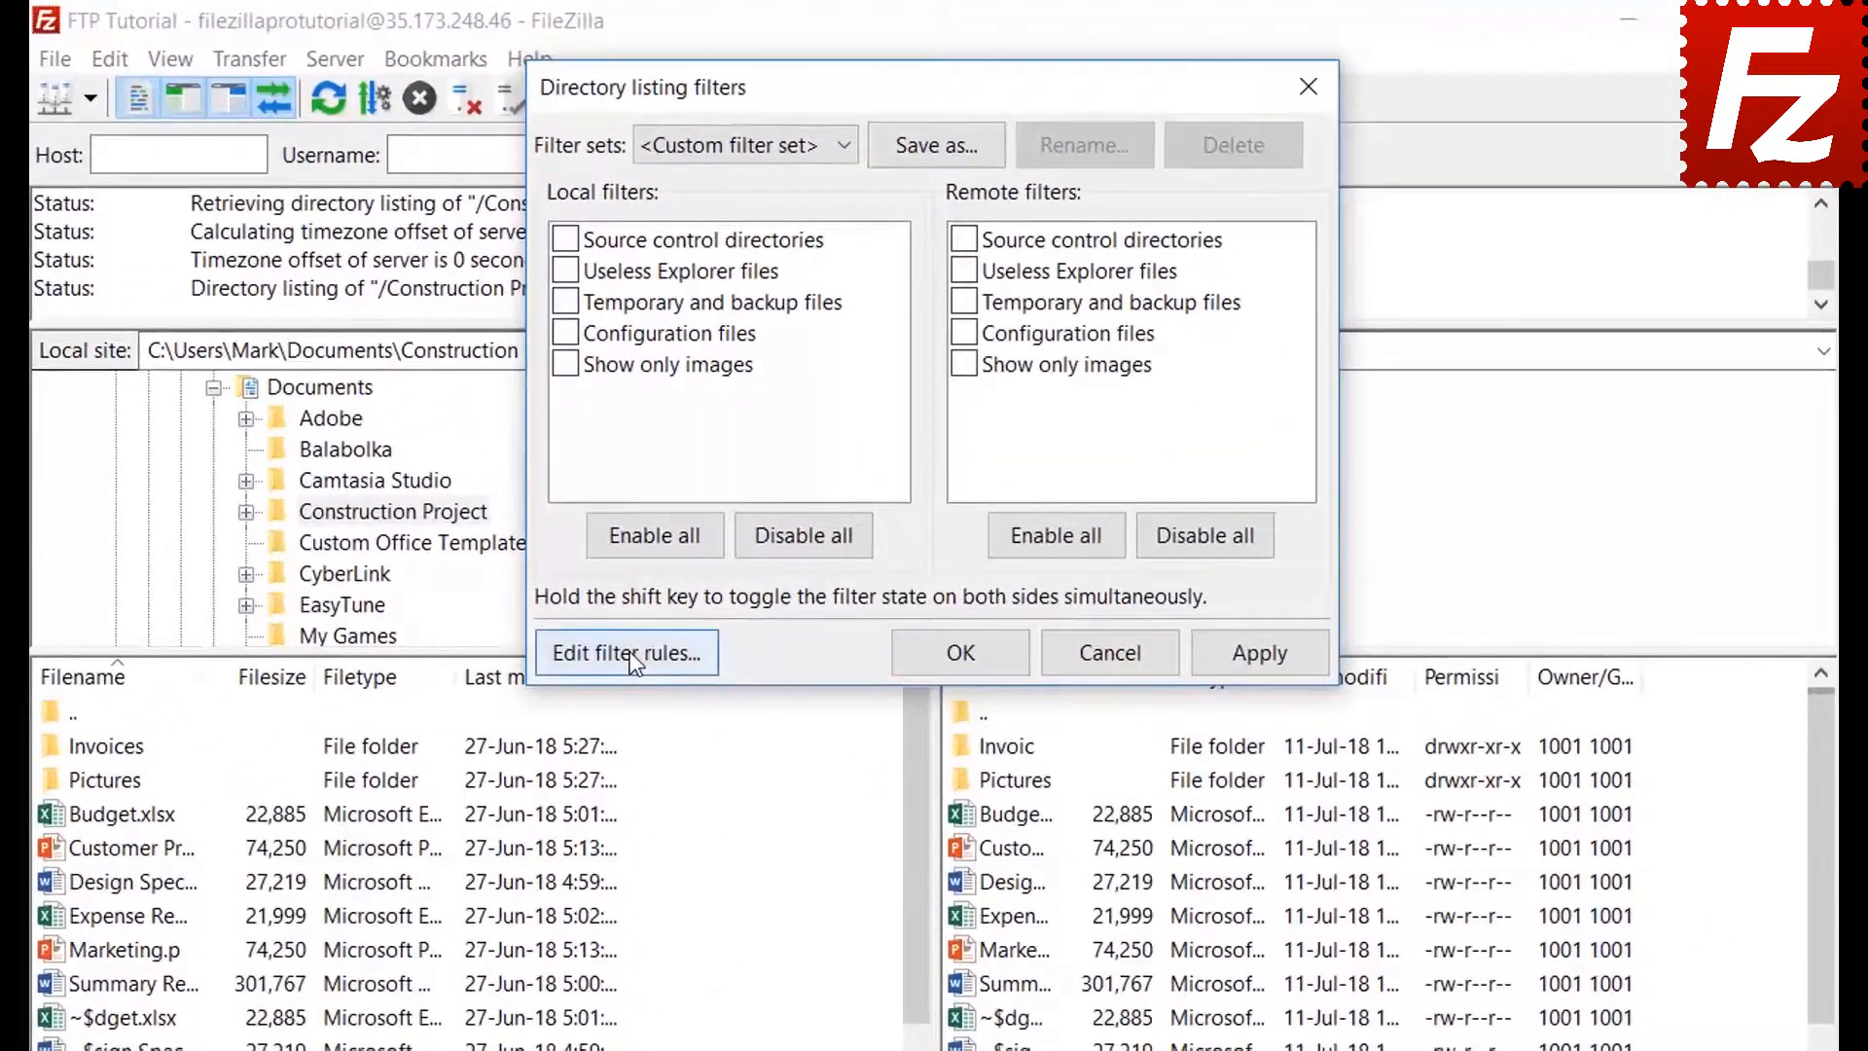
{"action": "left_click", "coordinate": [697, 504]}
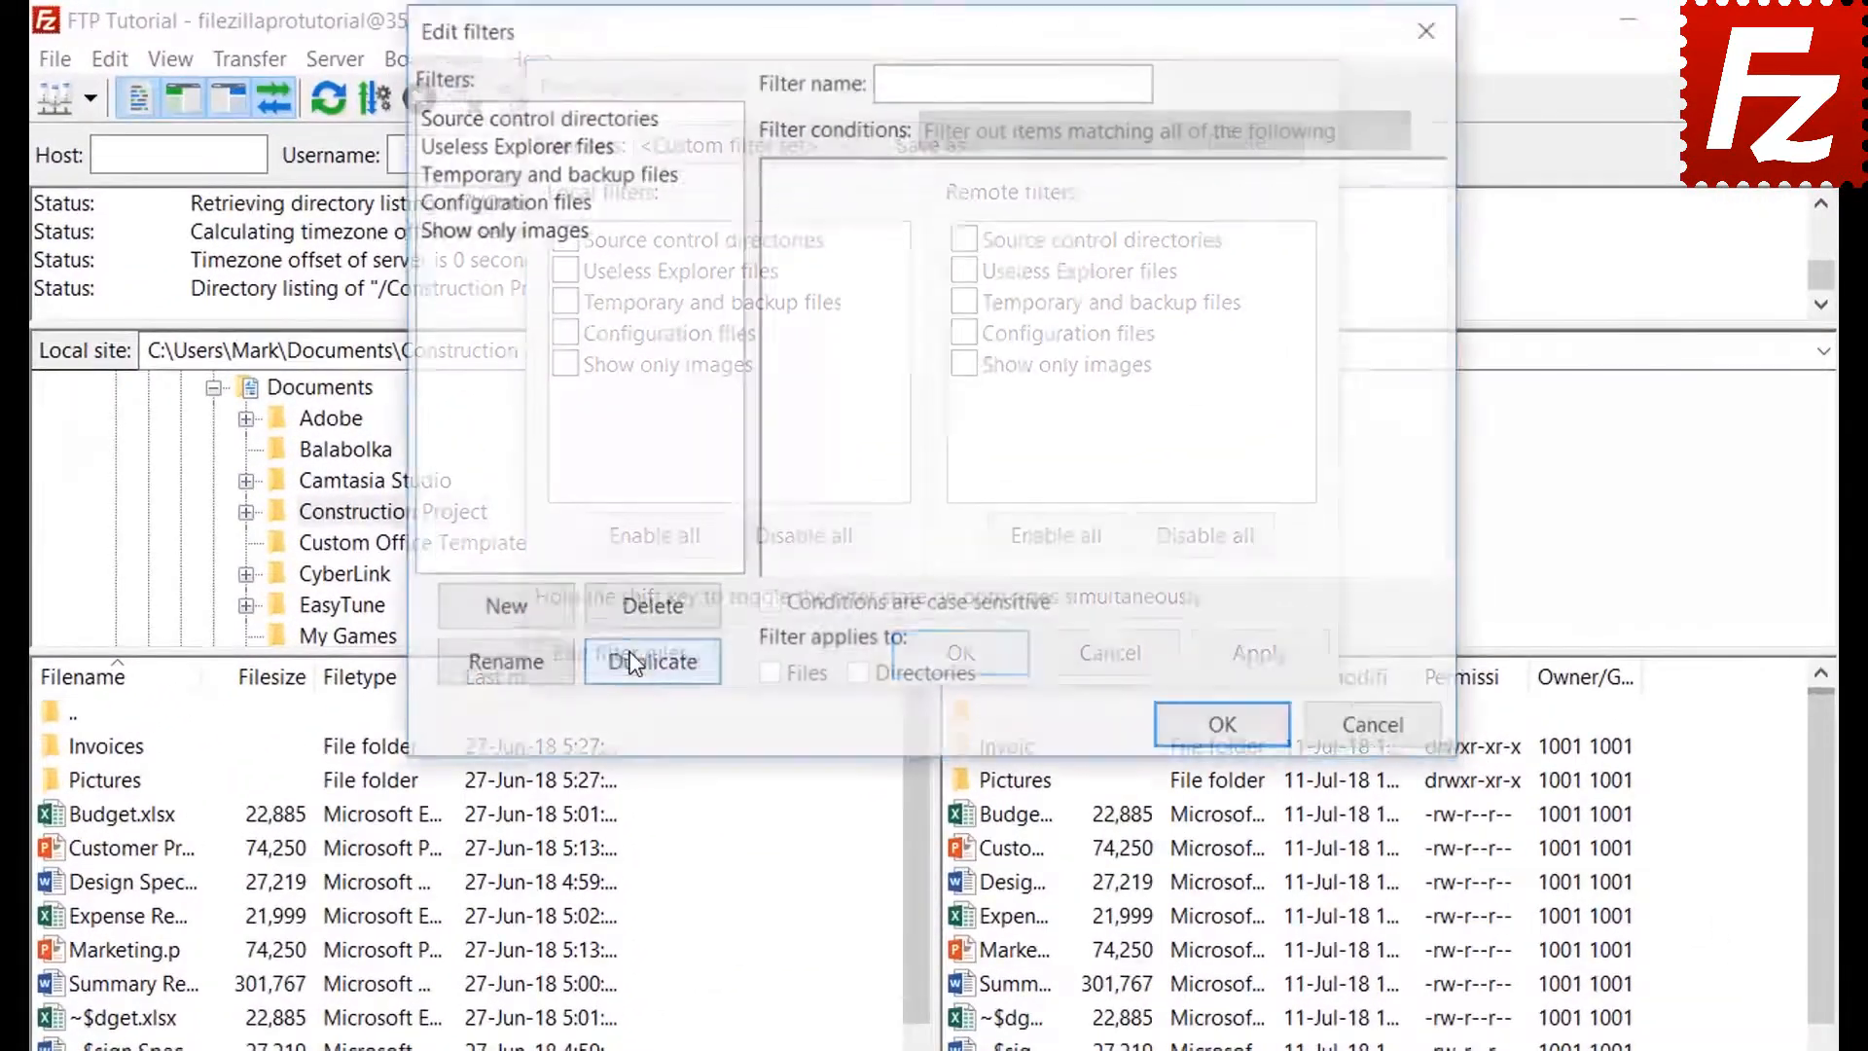
{"action": "left_click", "coordinate": [531, 615]}
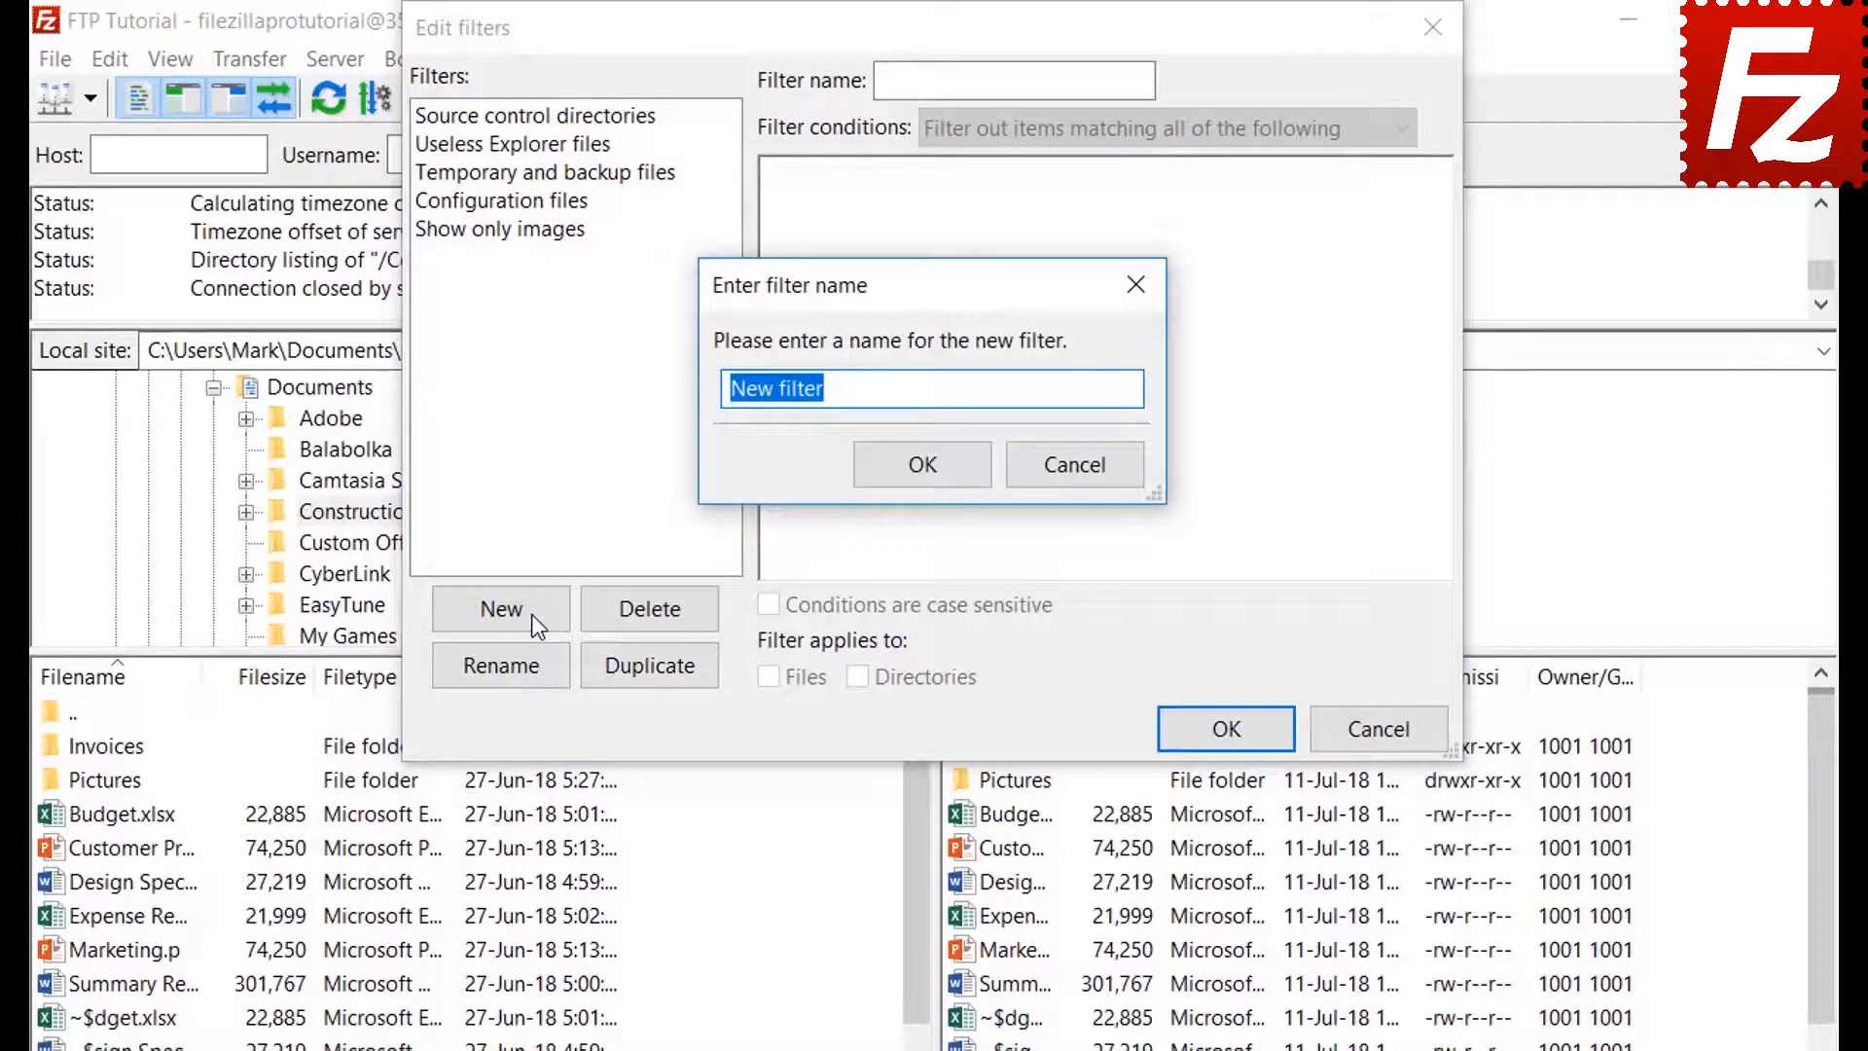
{"action": "key", "text": "BackSpace"}
{"action": "type", "text": "Microso"}
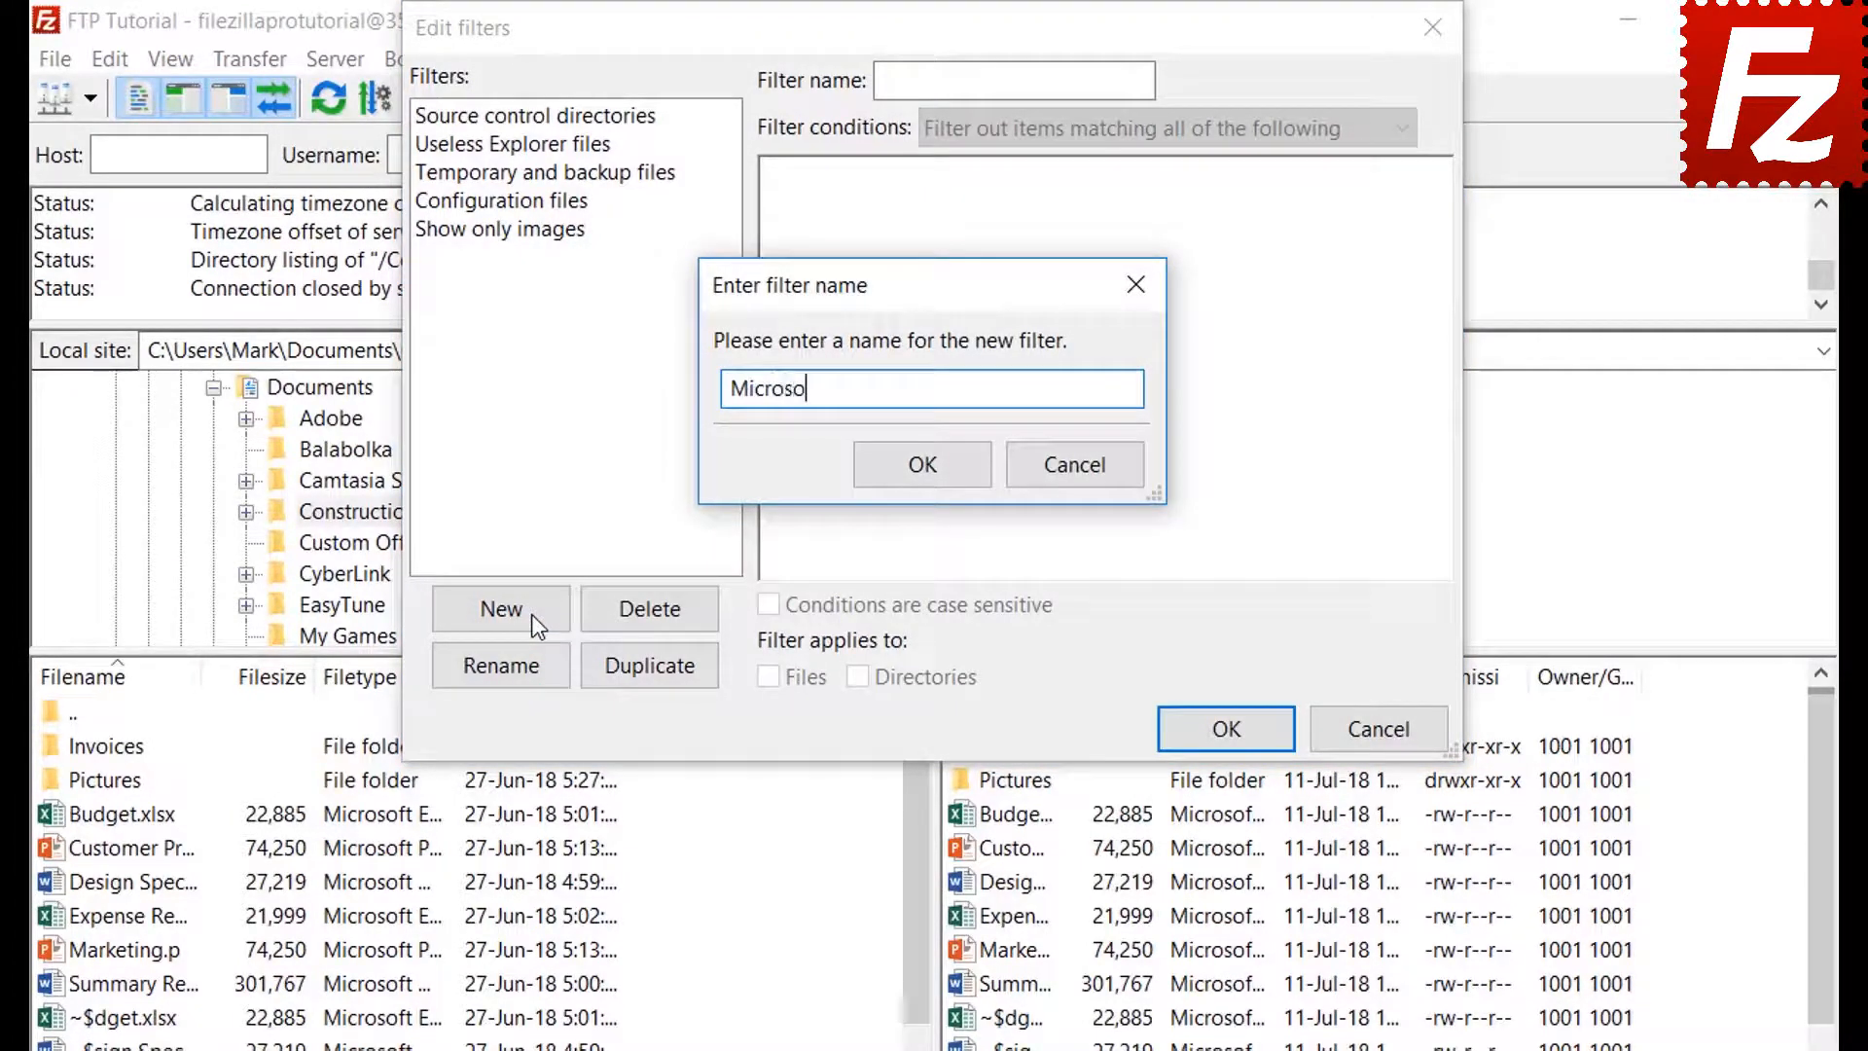
{"action": "type", "text": "ft Office Temporar"}
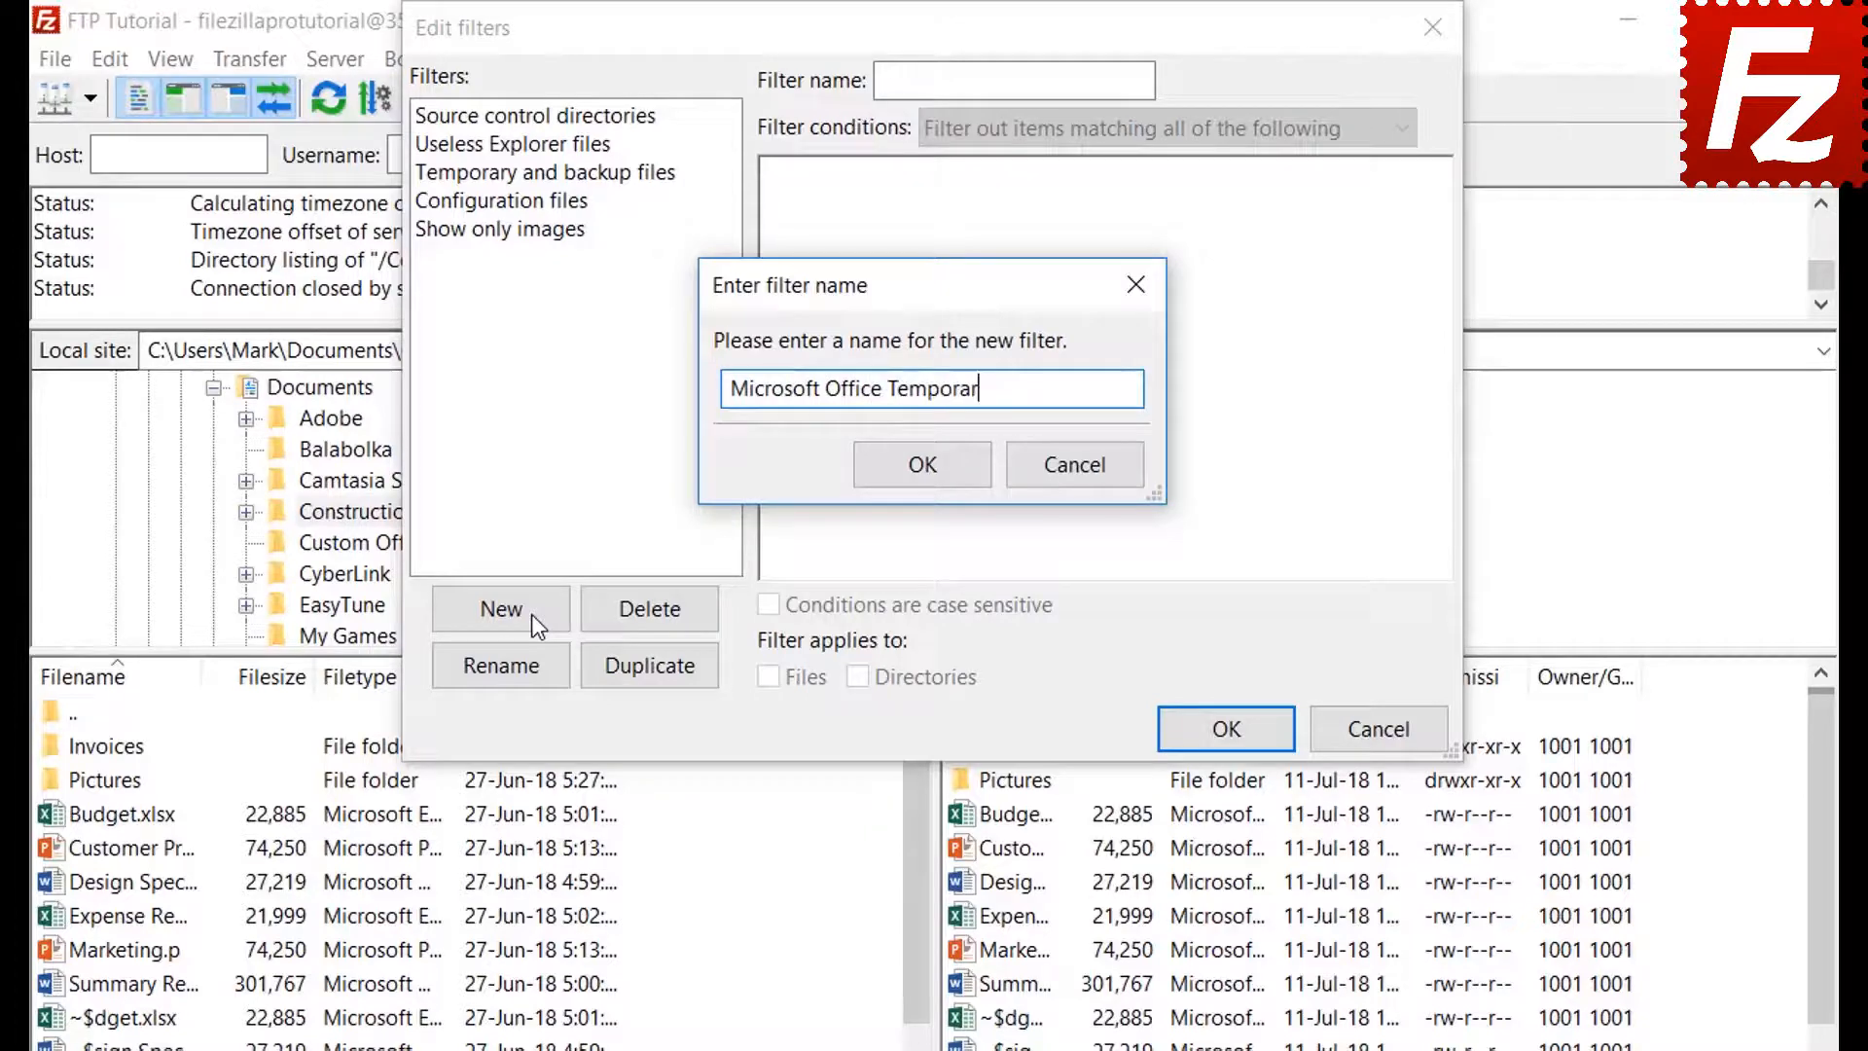
{"action": "type", "text": "ies"}
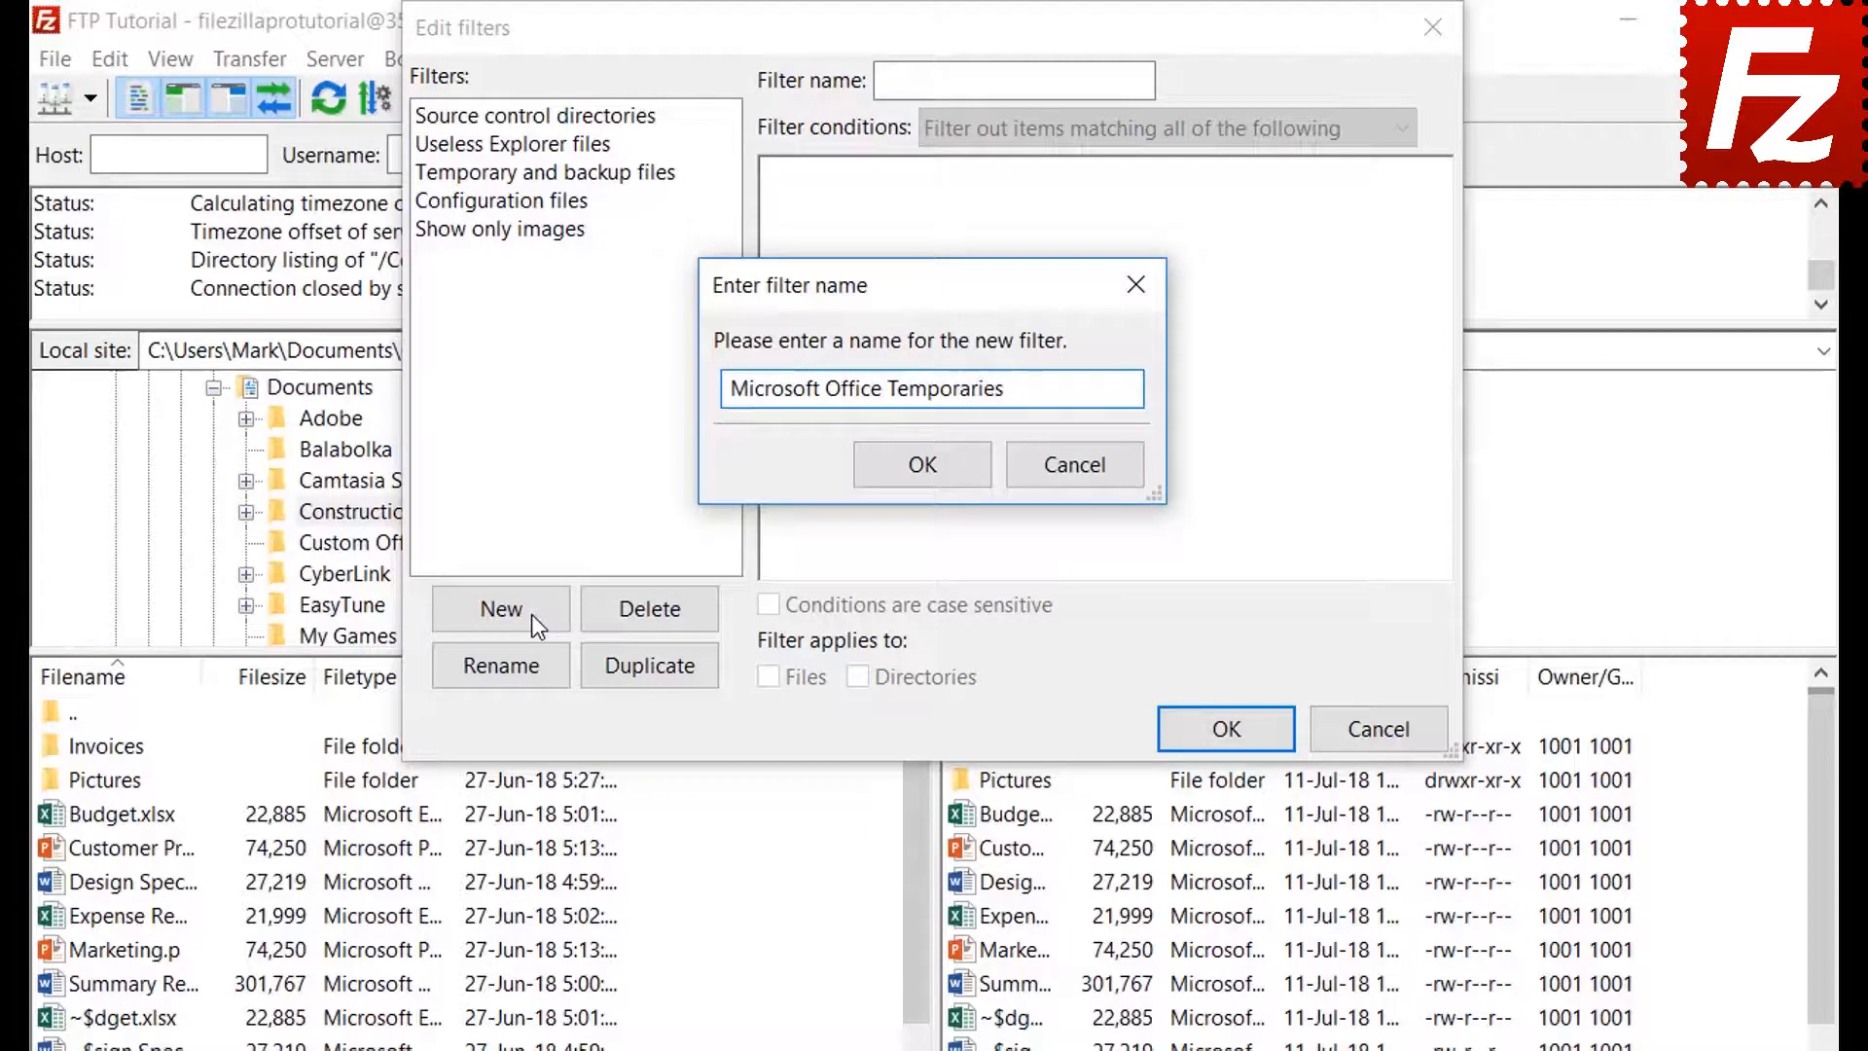
{"action": "left_click", "coordinate": [922, 464]}
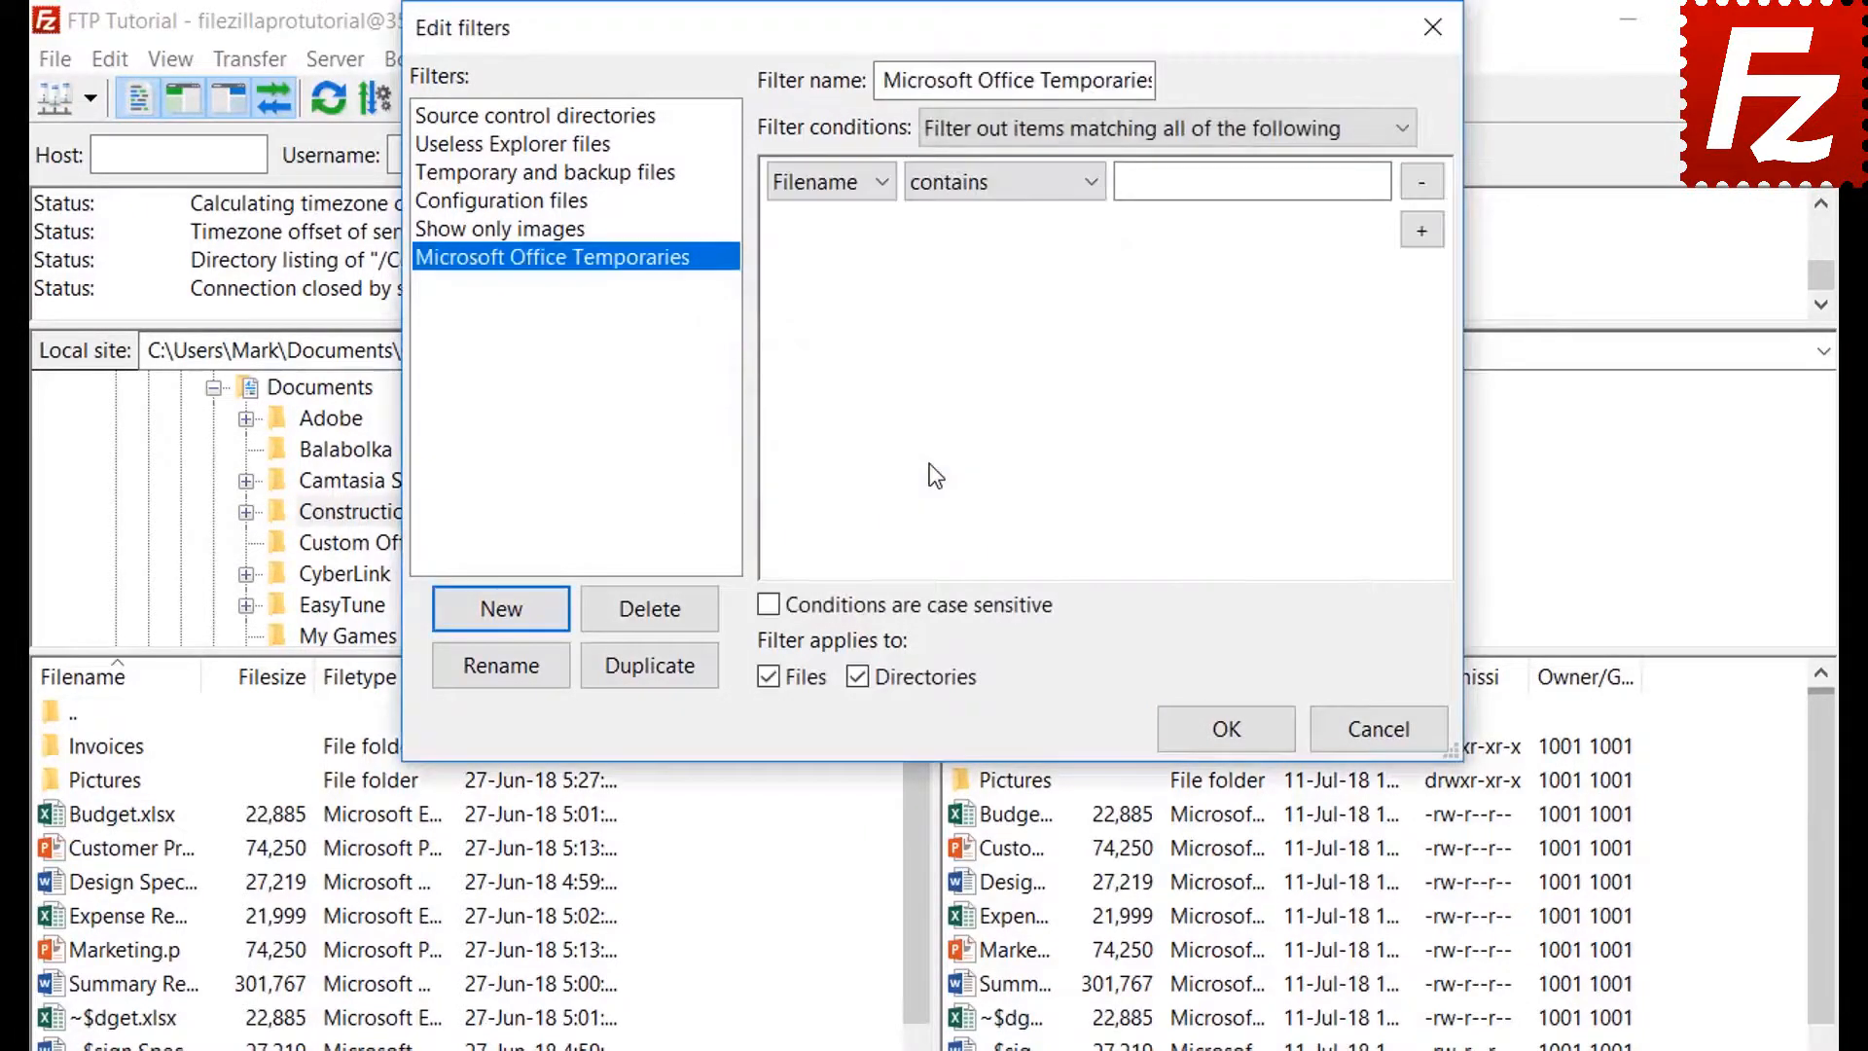
Review the match-all, file size and file attribute condition options without changing them
{"action": "left_click", "coordinate": [1024, 127]}
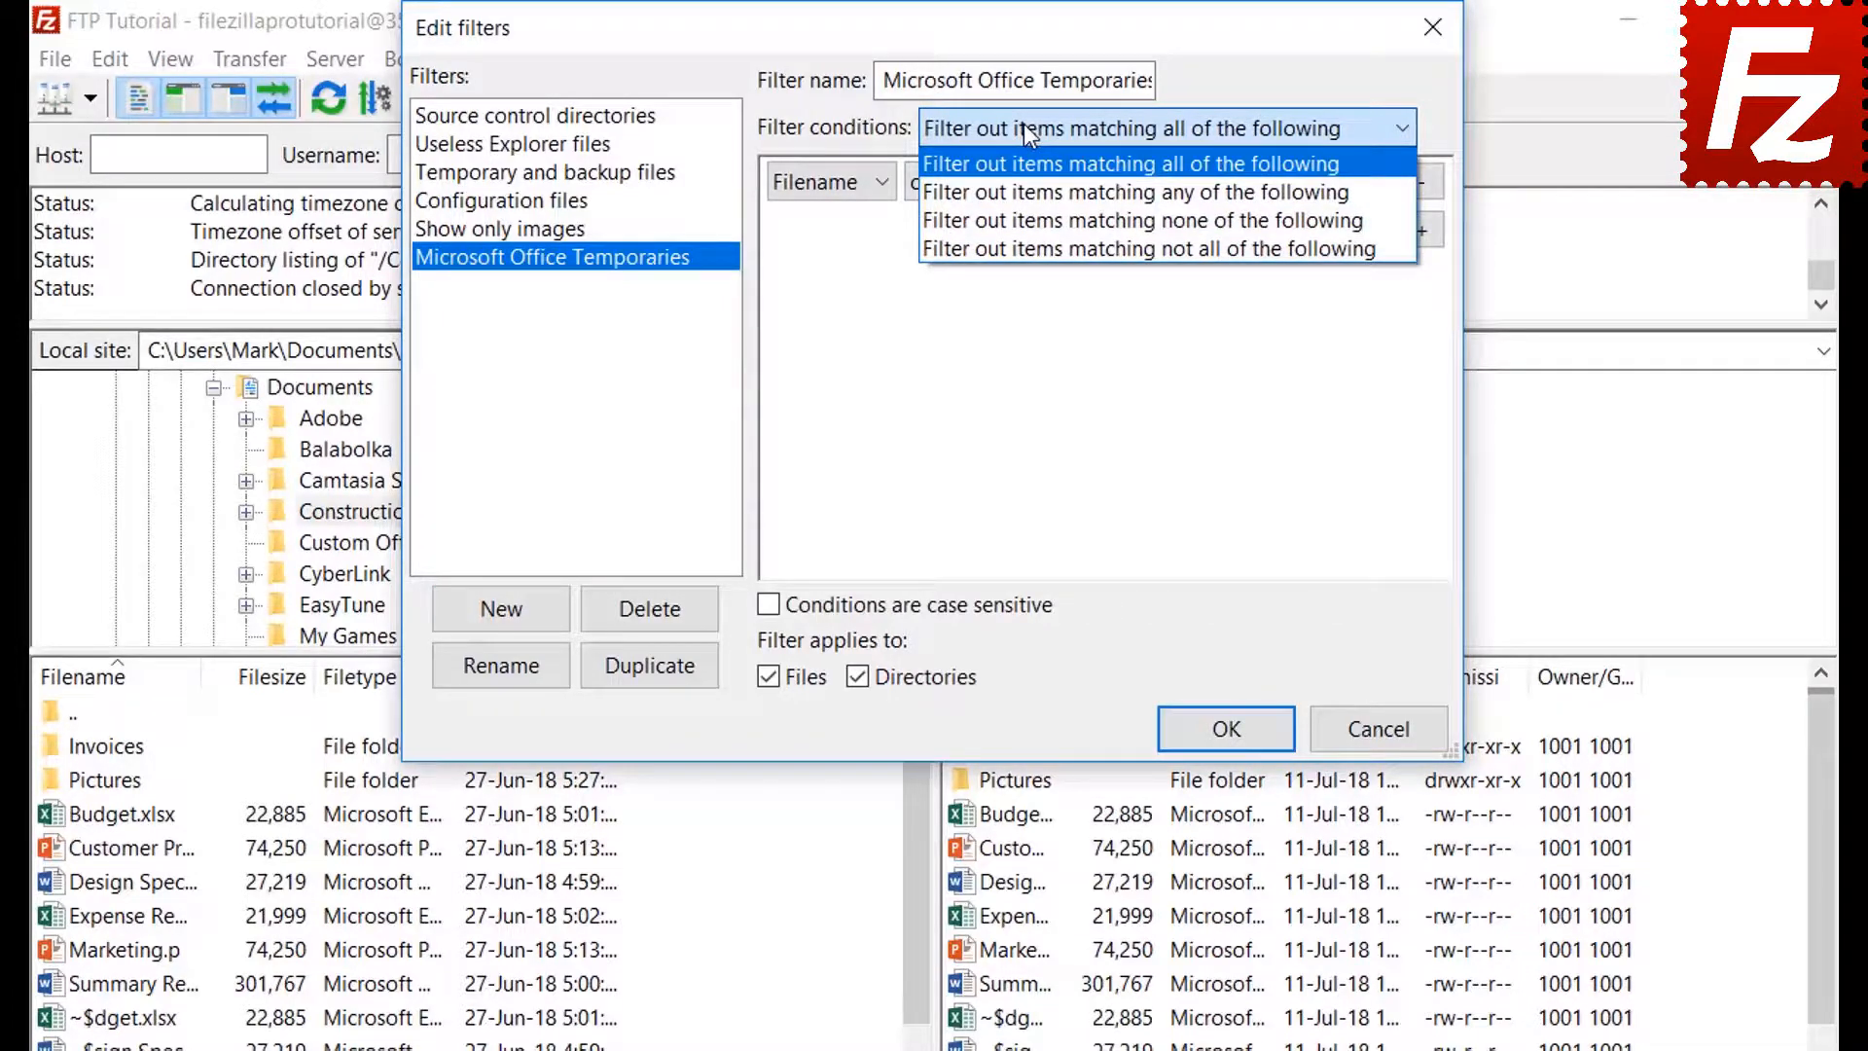
{"action": "left_click", "coordinate": [1024, 125]}
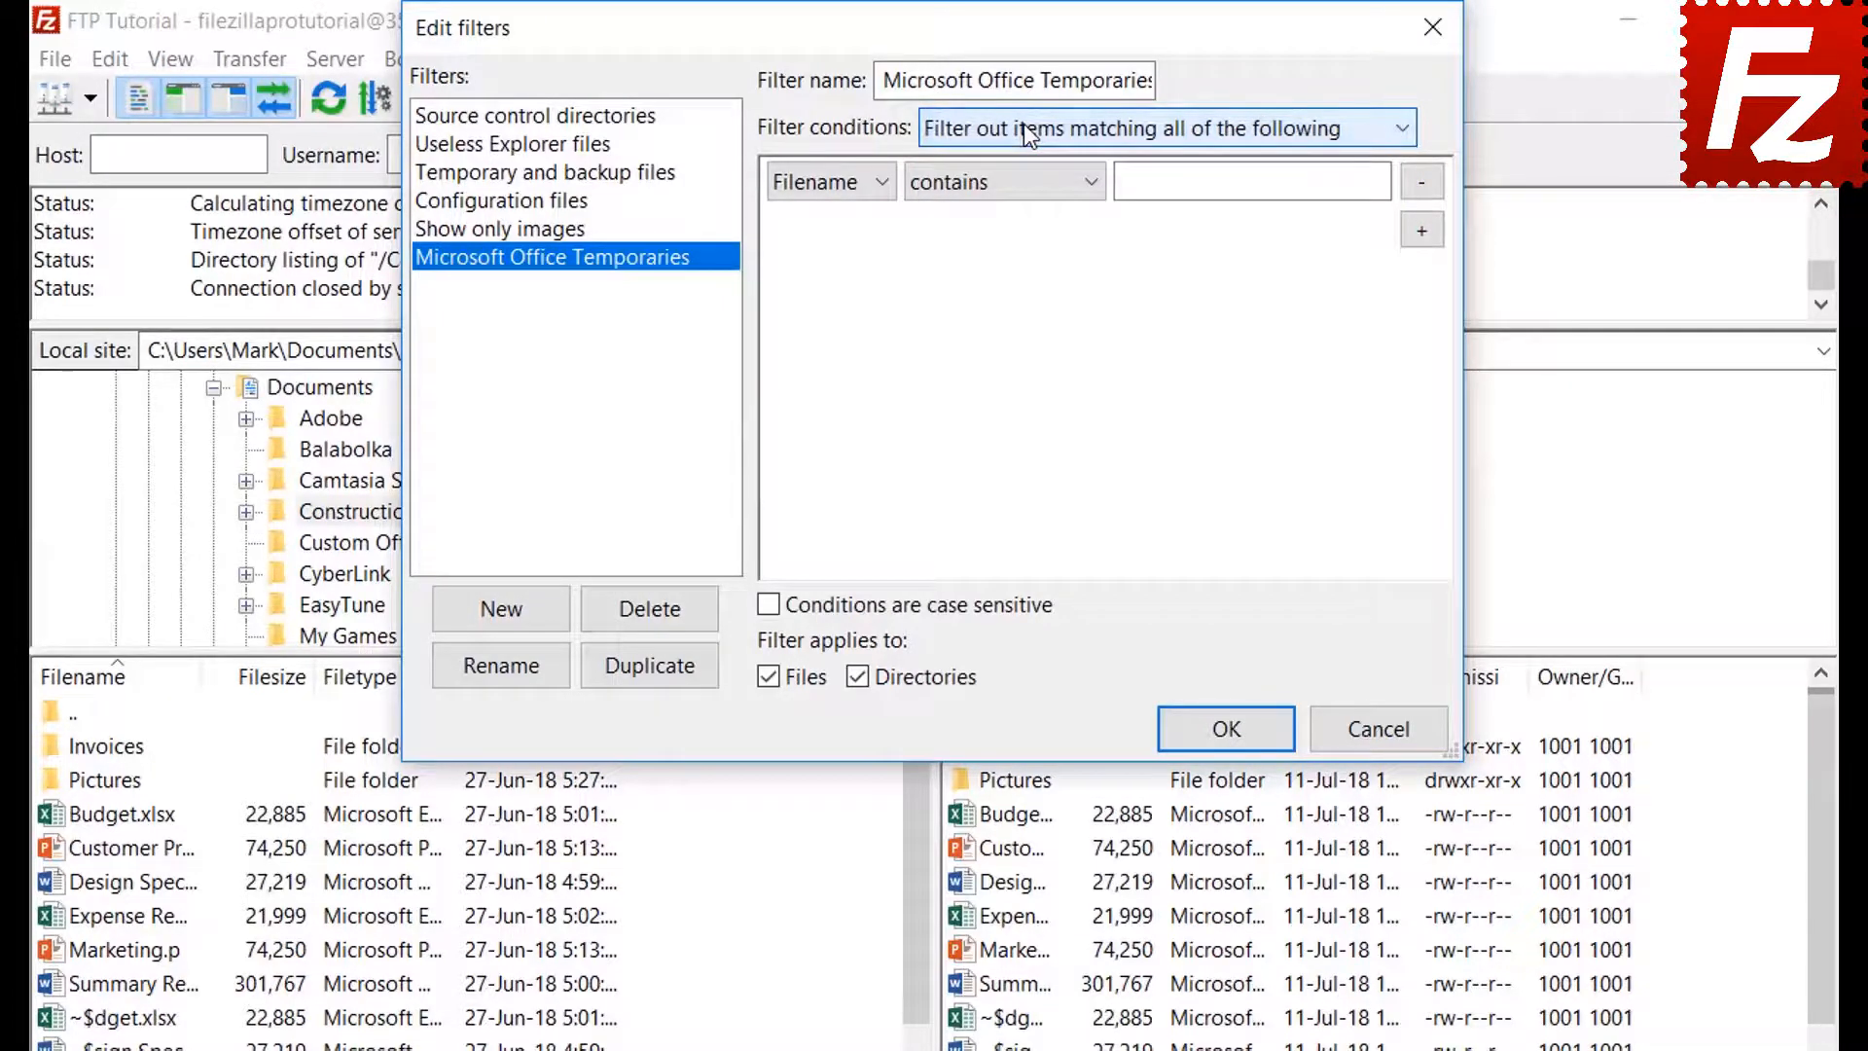
{"action": "left_click", "coordinate": [827, 180]}
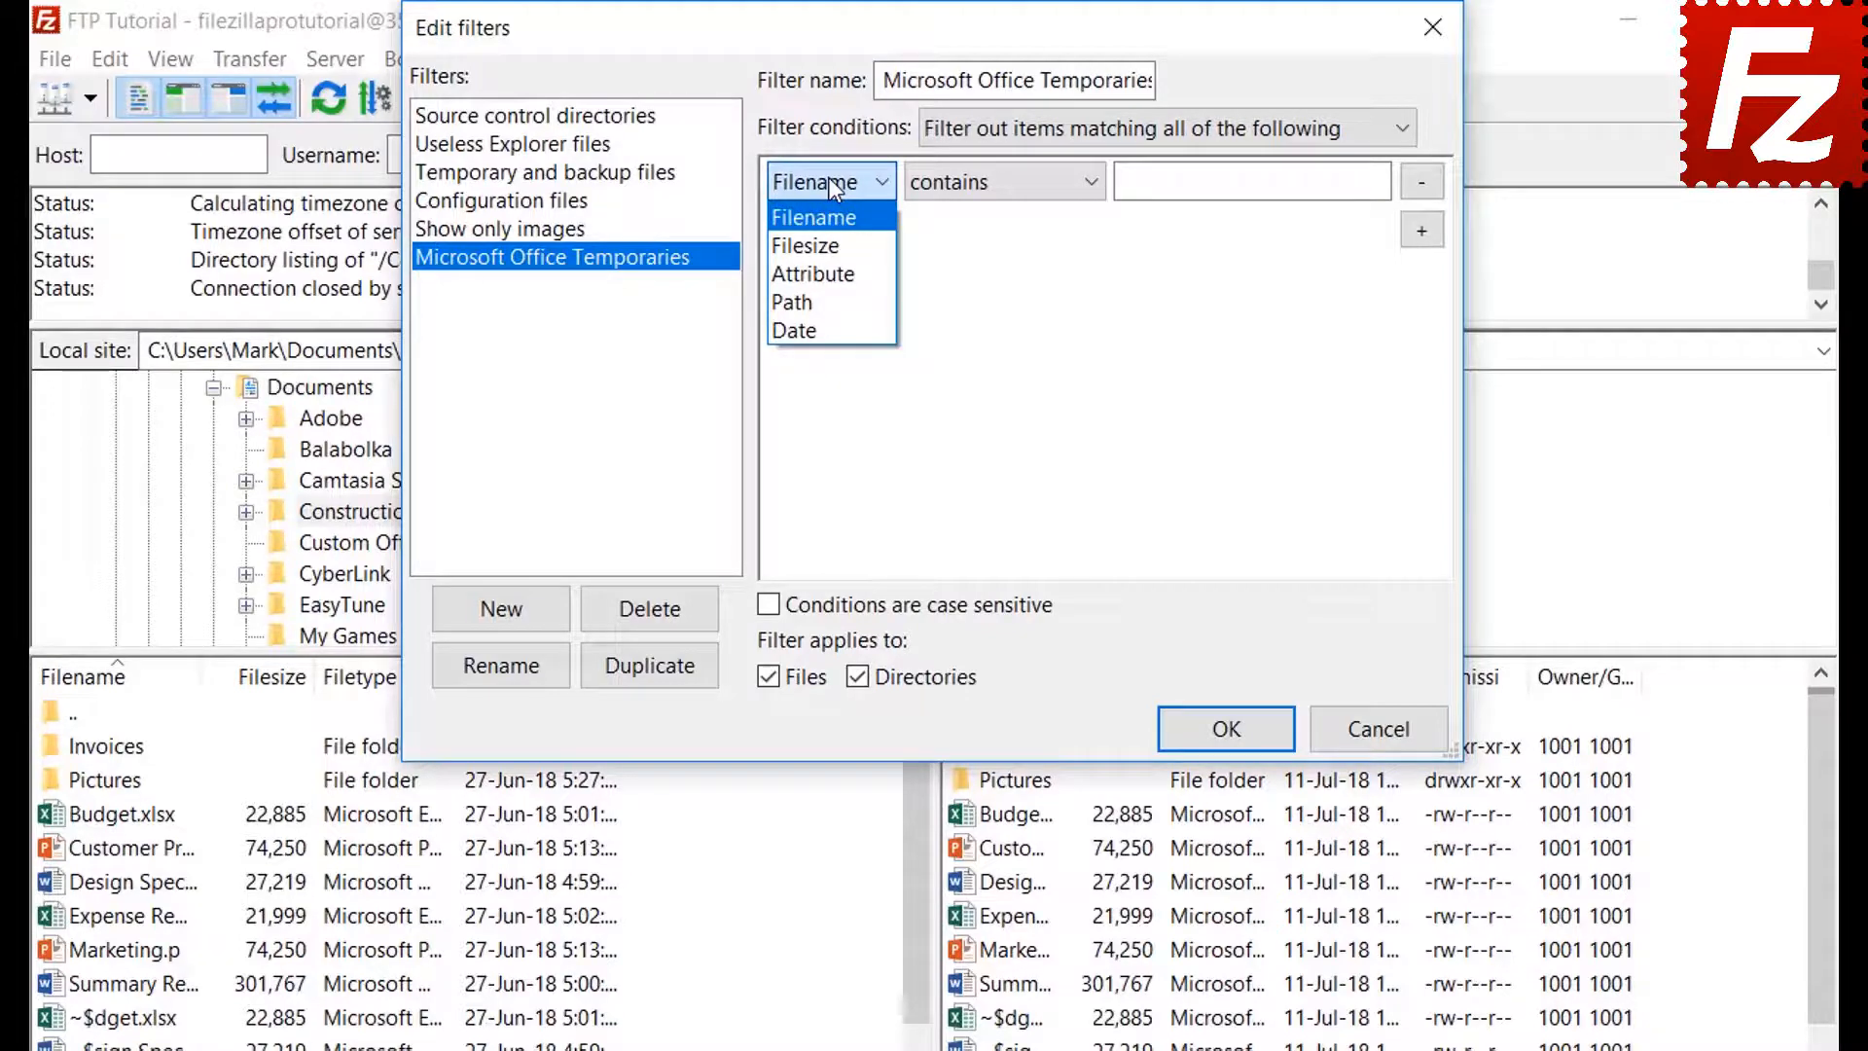
{"action": "left_click", "coordinate": [832, 239]}
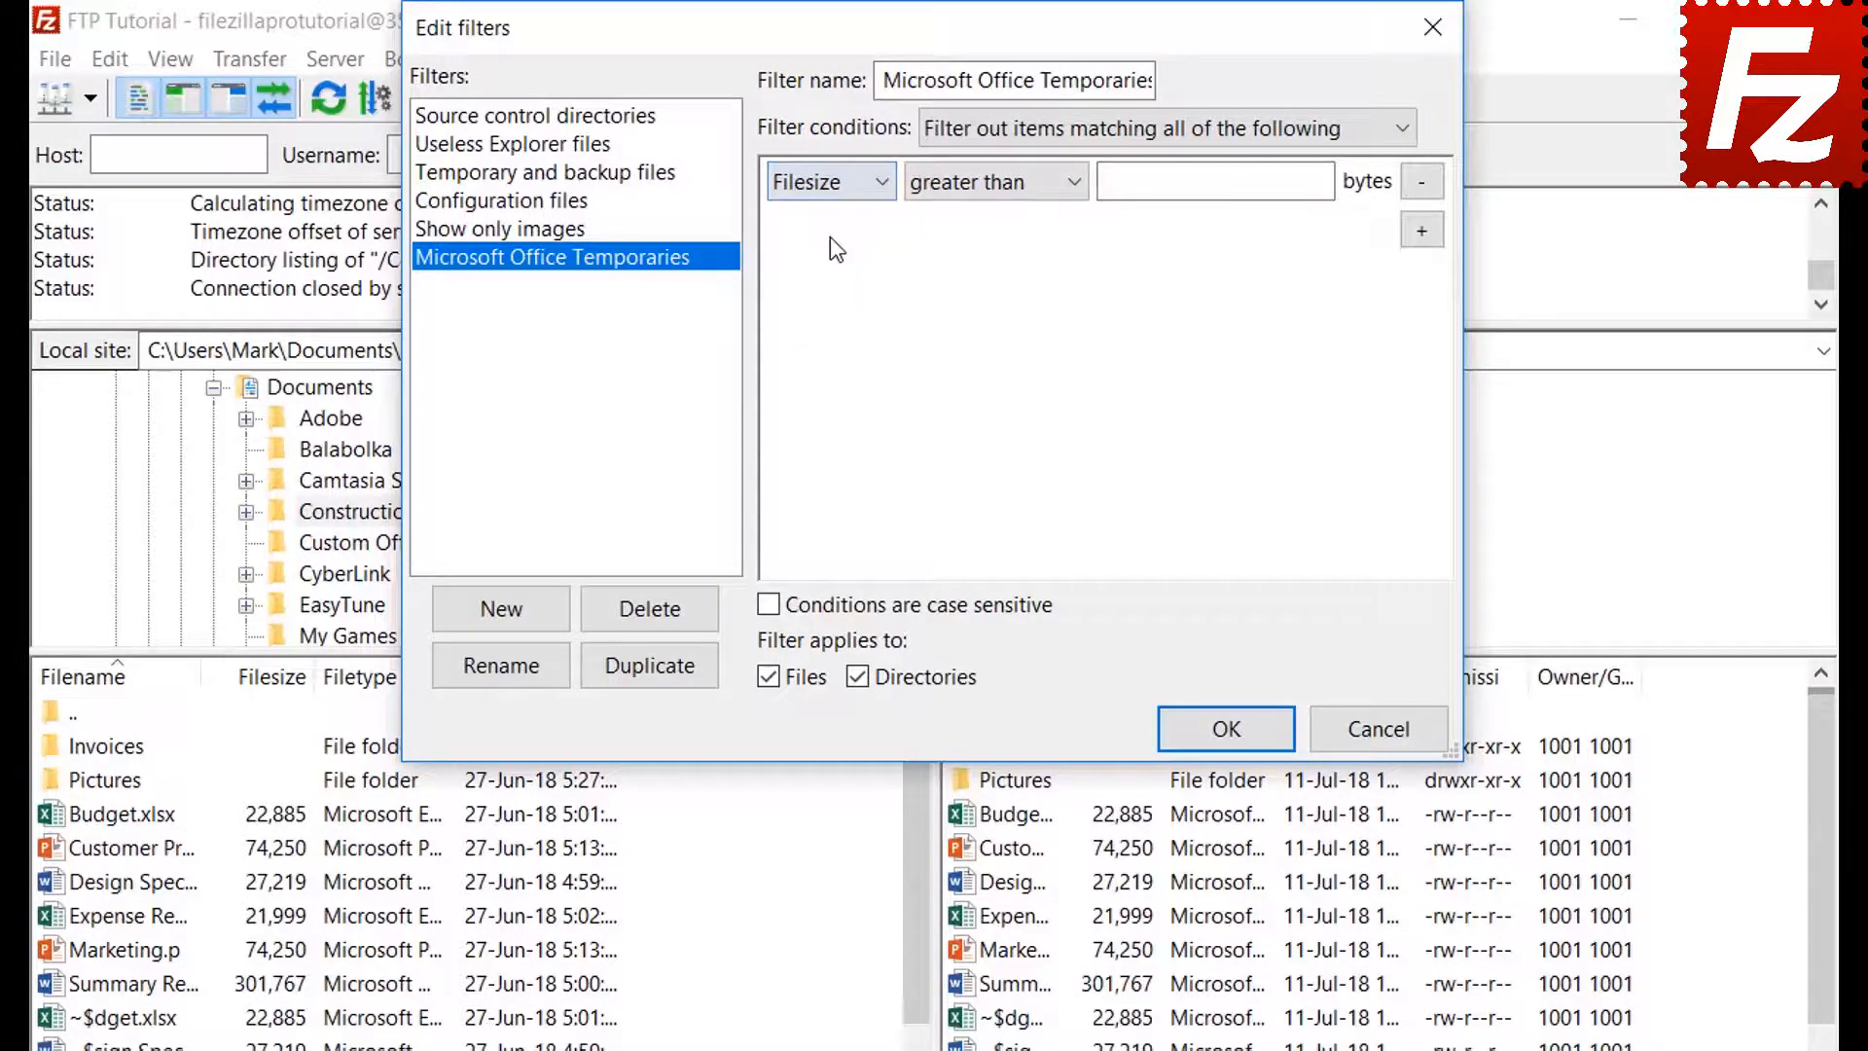
{"action": "left_click", "coordinate": [980, 186]}
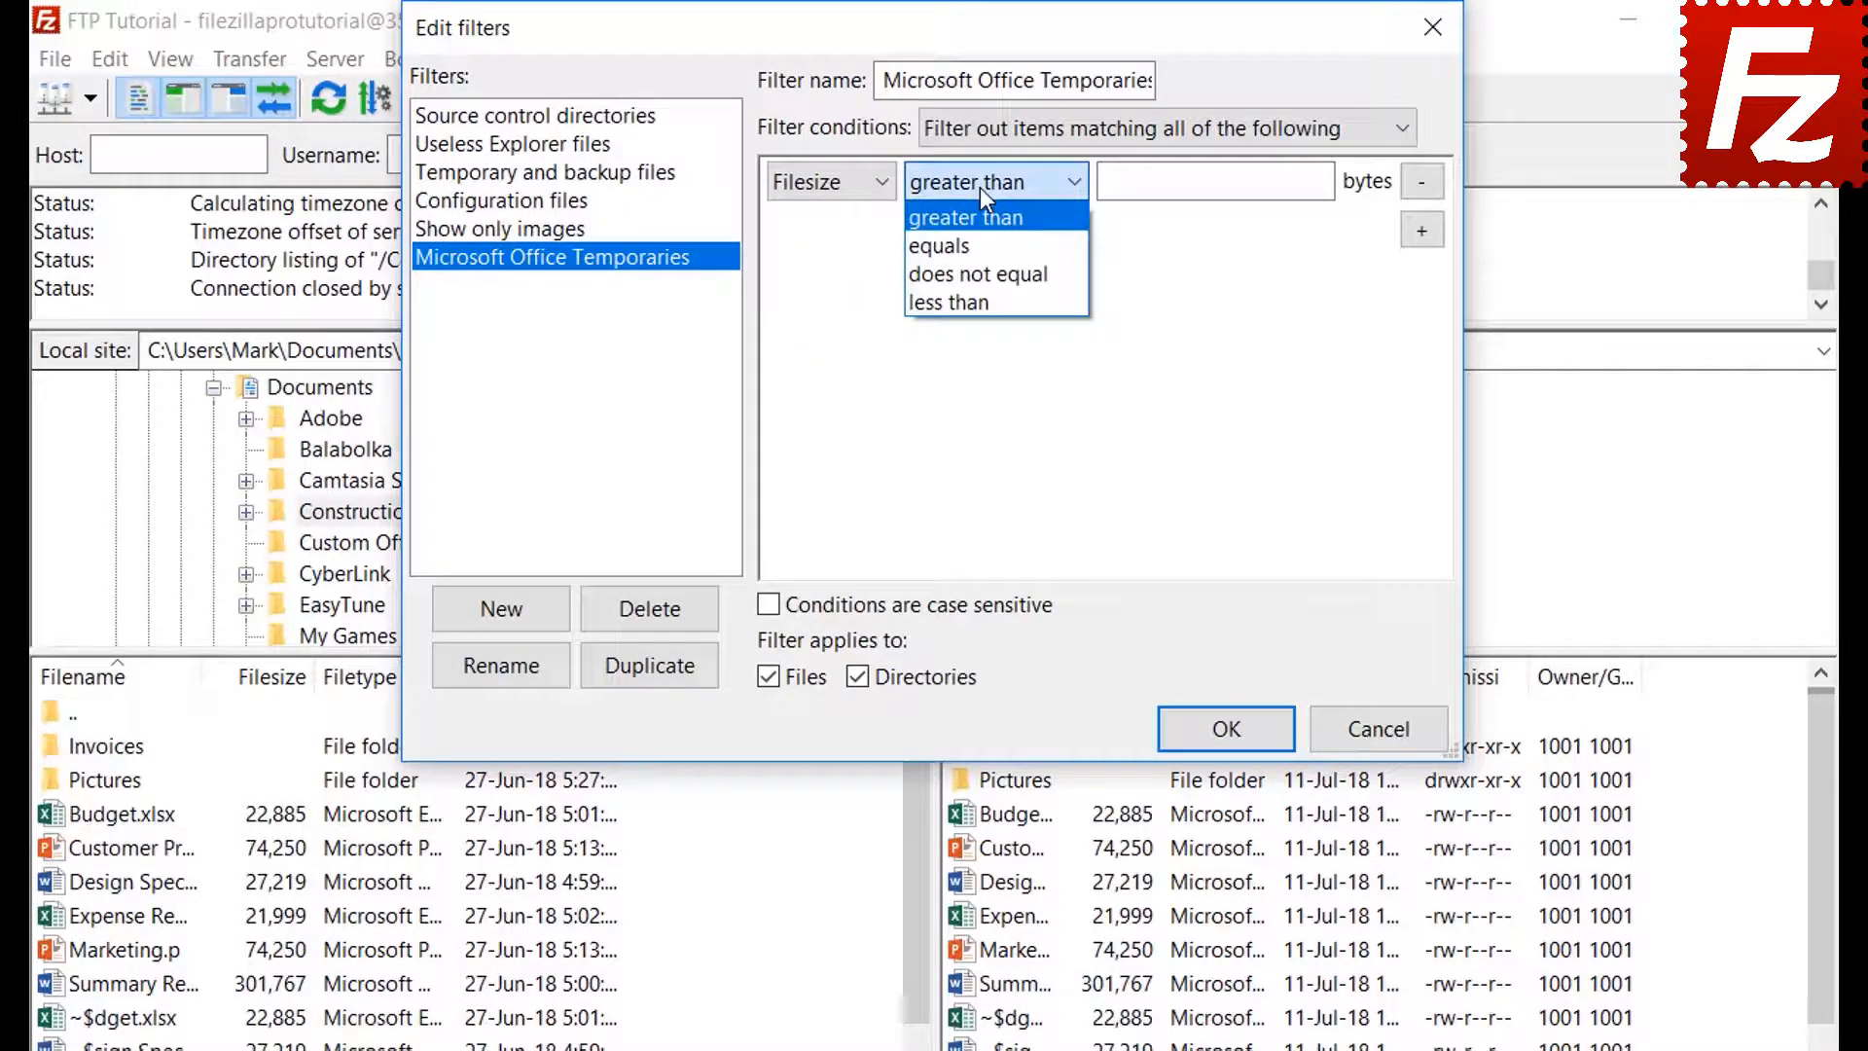
{"action": "left_click", "coordinate": [978, 187]}
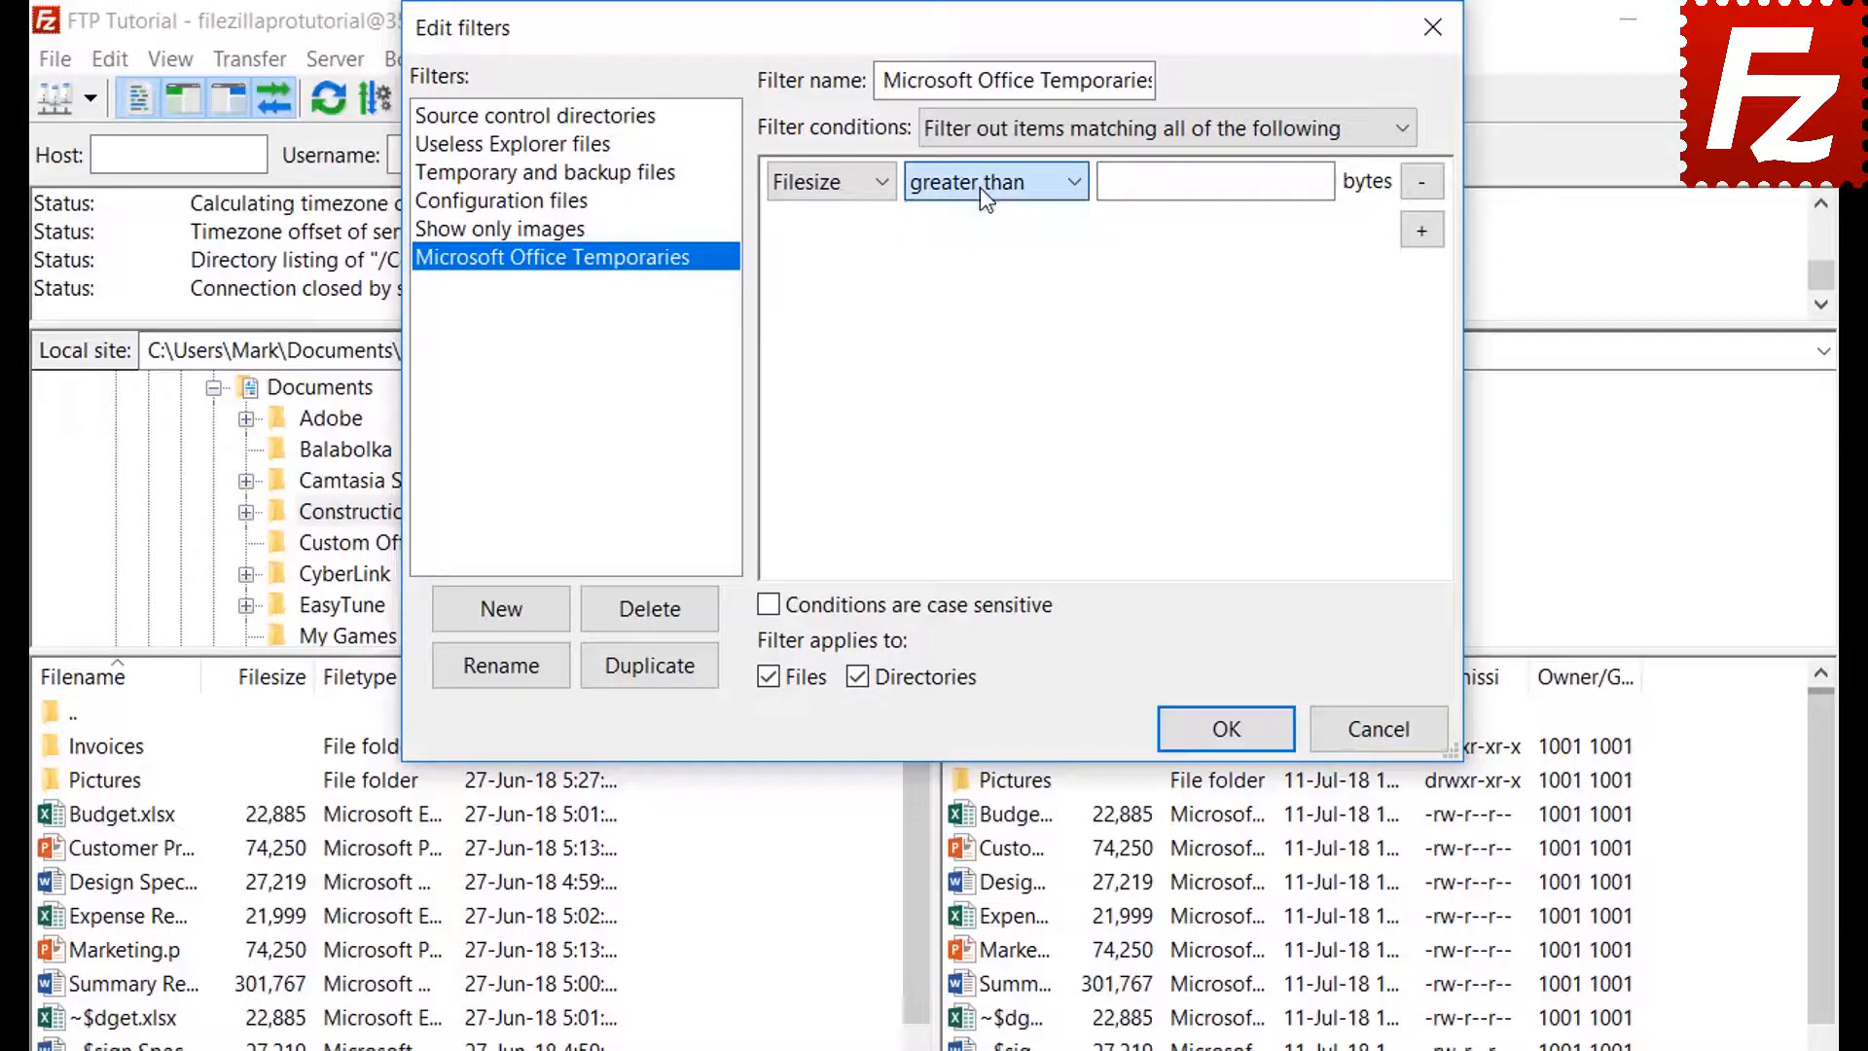
{"action": "left_click", "coordinate": [833, 184]}
{"action": "left_click", "coordinate": [834, 274]}
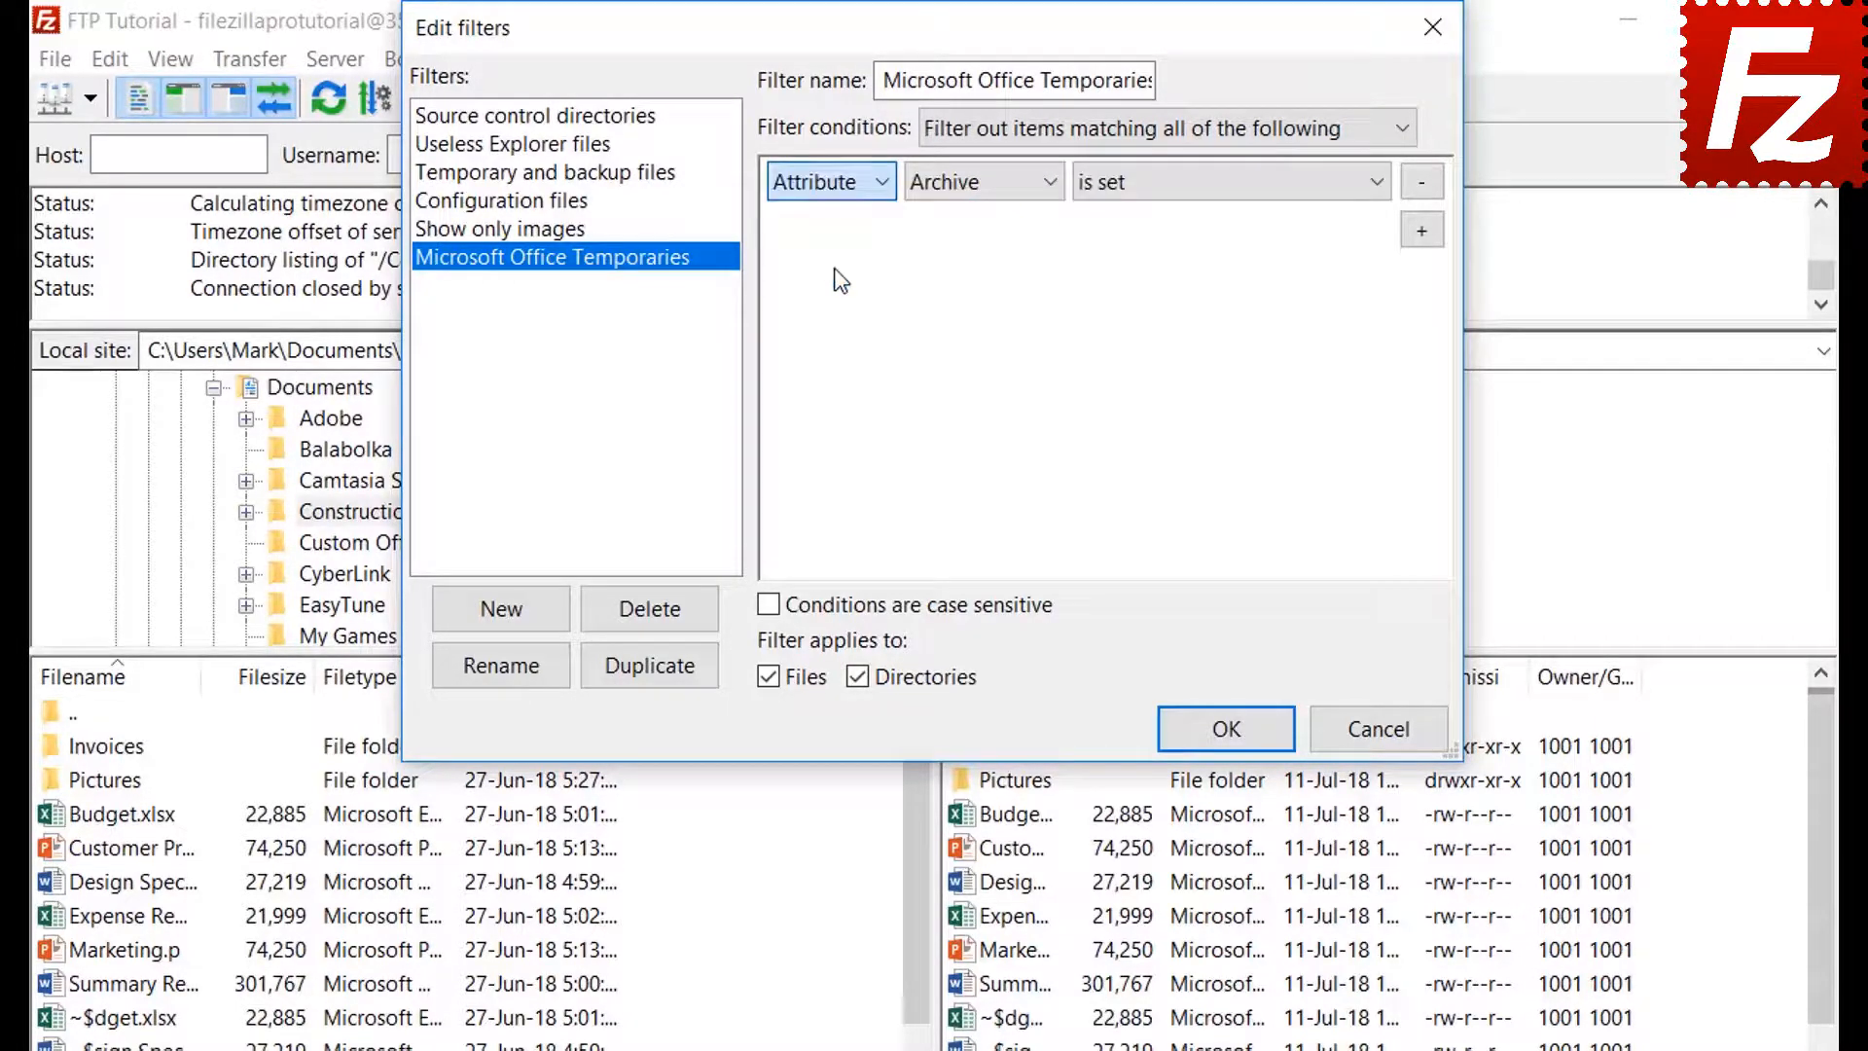
{"action": "left_click", "coordinate": [961, 189]}
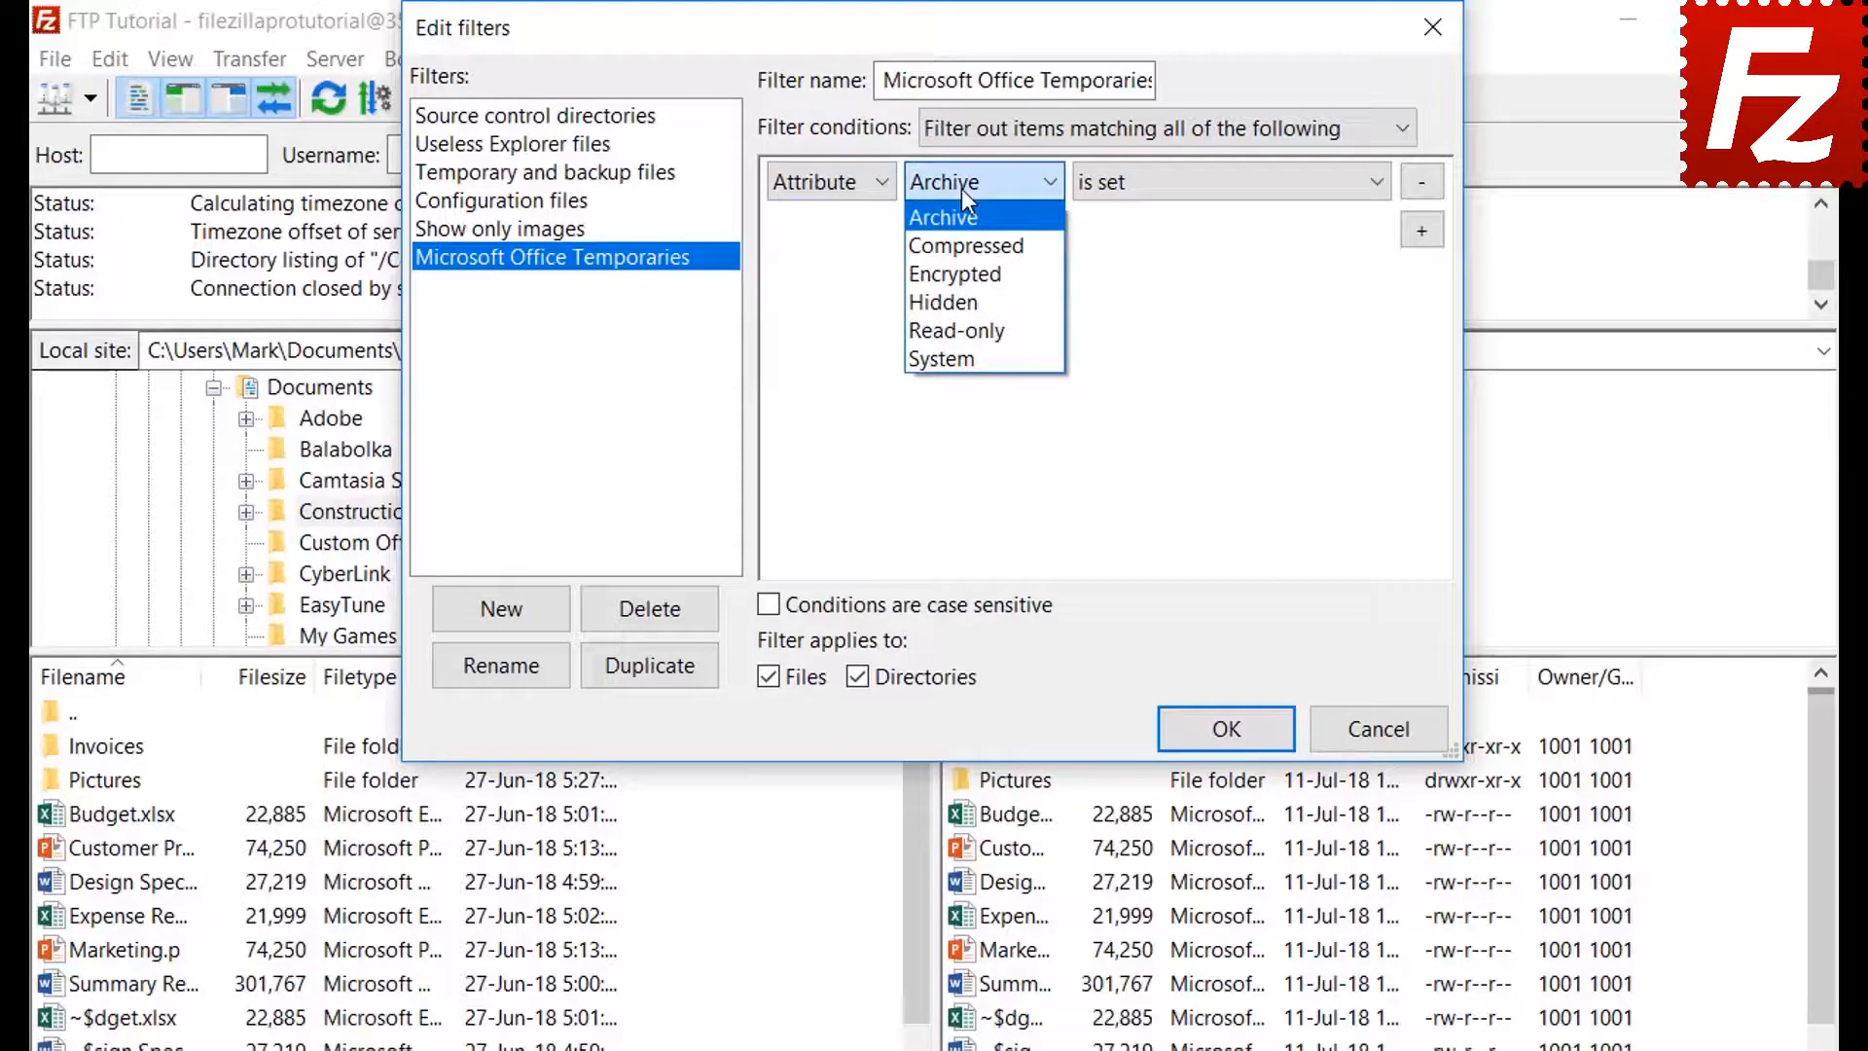
{"action": "left_click", "coordinate": [961, 188]}
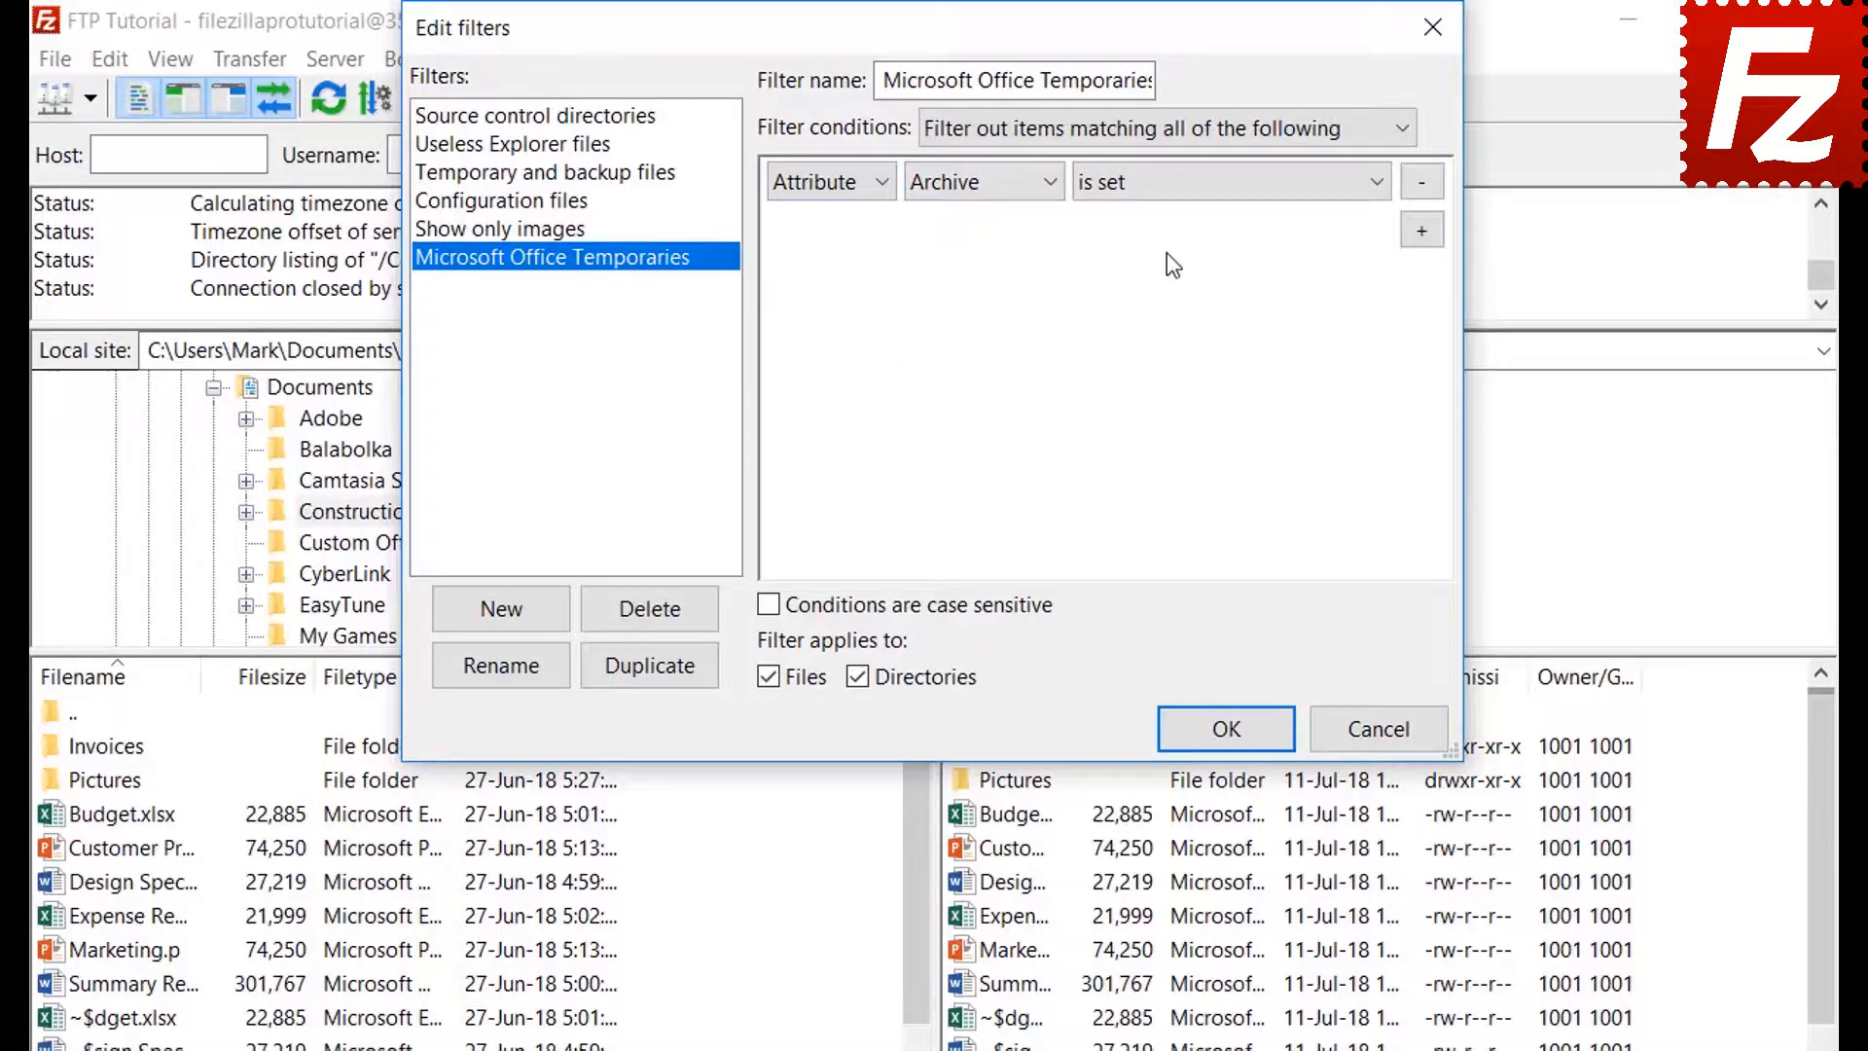
{"action": "left_click", "coordinate": [1161, 187]}
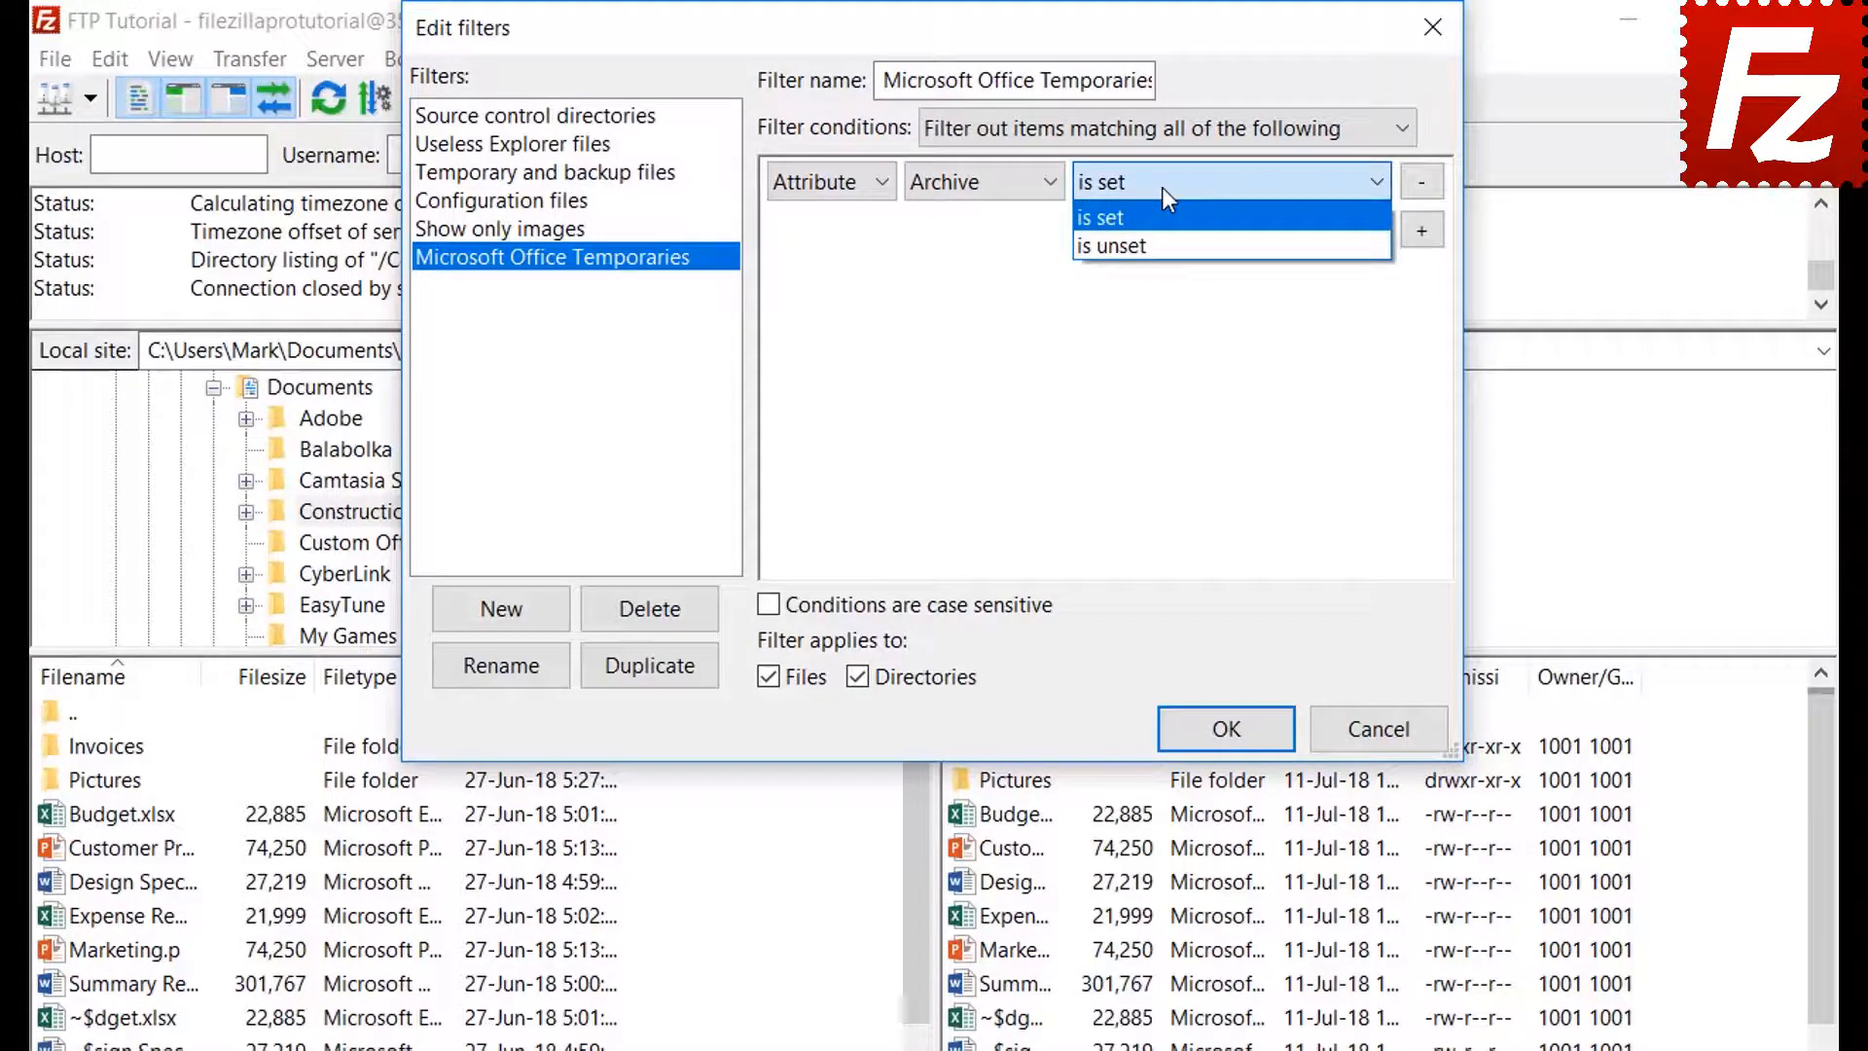
{"action": "left_click", "coordinate": [1162, 187]}
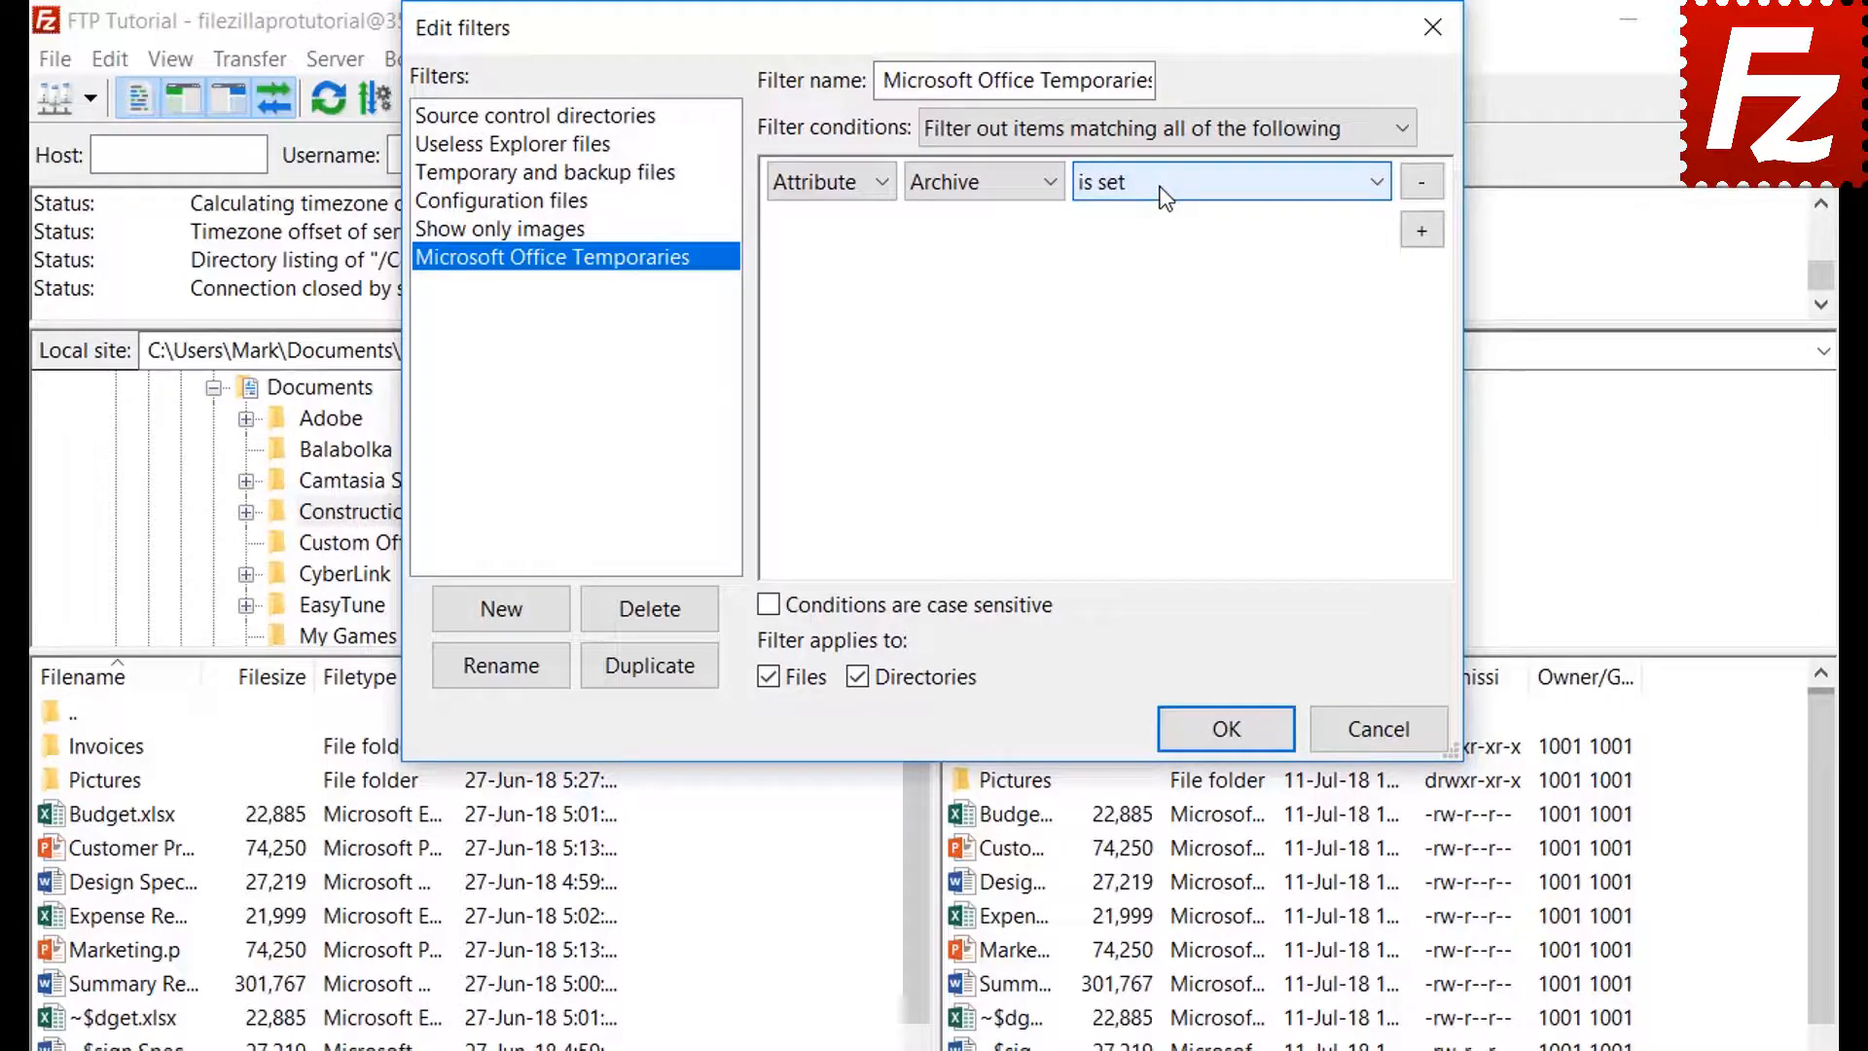
Review the path and date condition options
{"action": "left_click", "coordinate": [823, 191]}
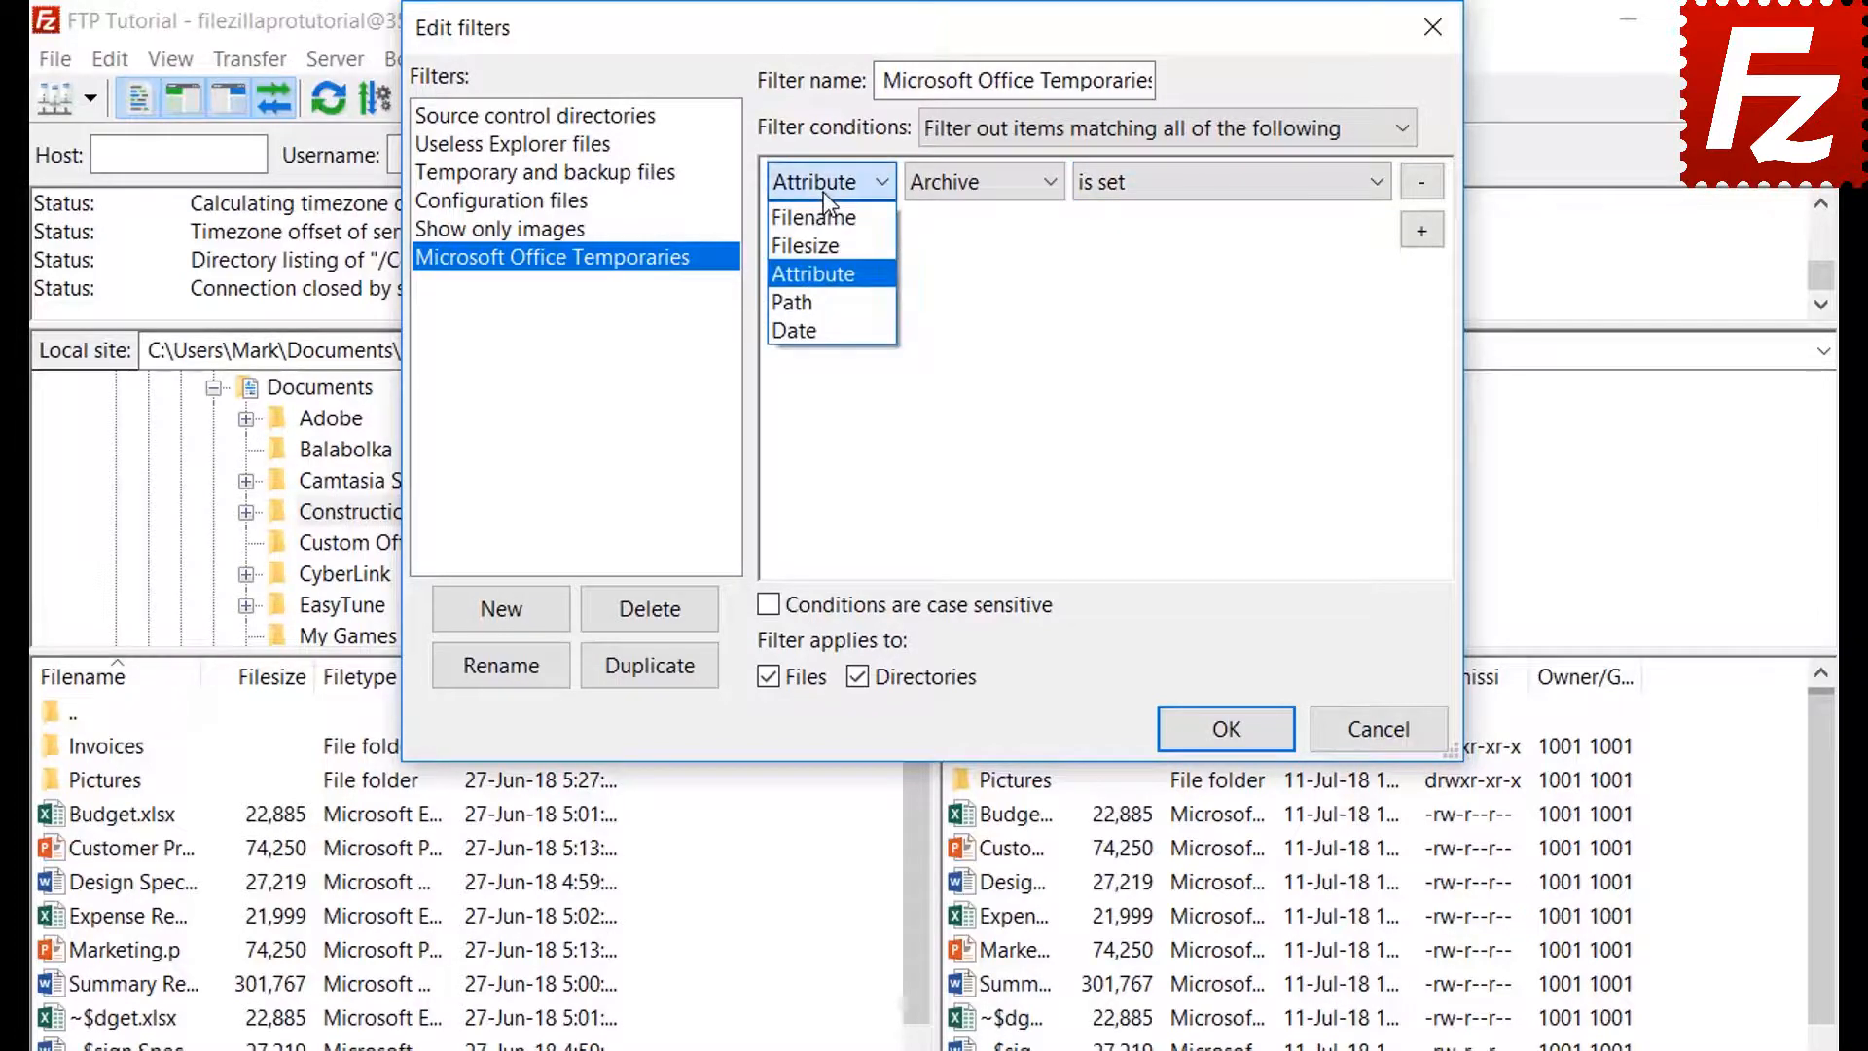
{"action": "left_click", "coordinate": [830, 302]}
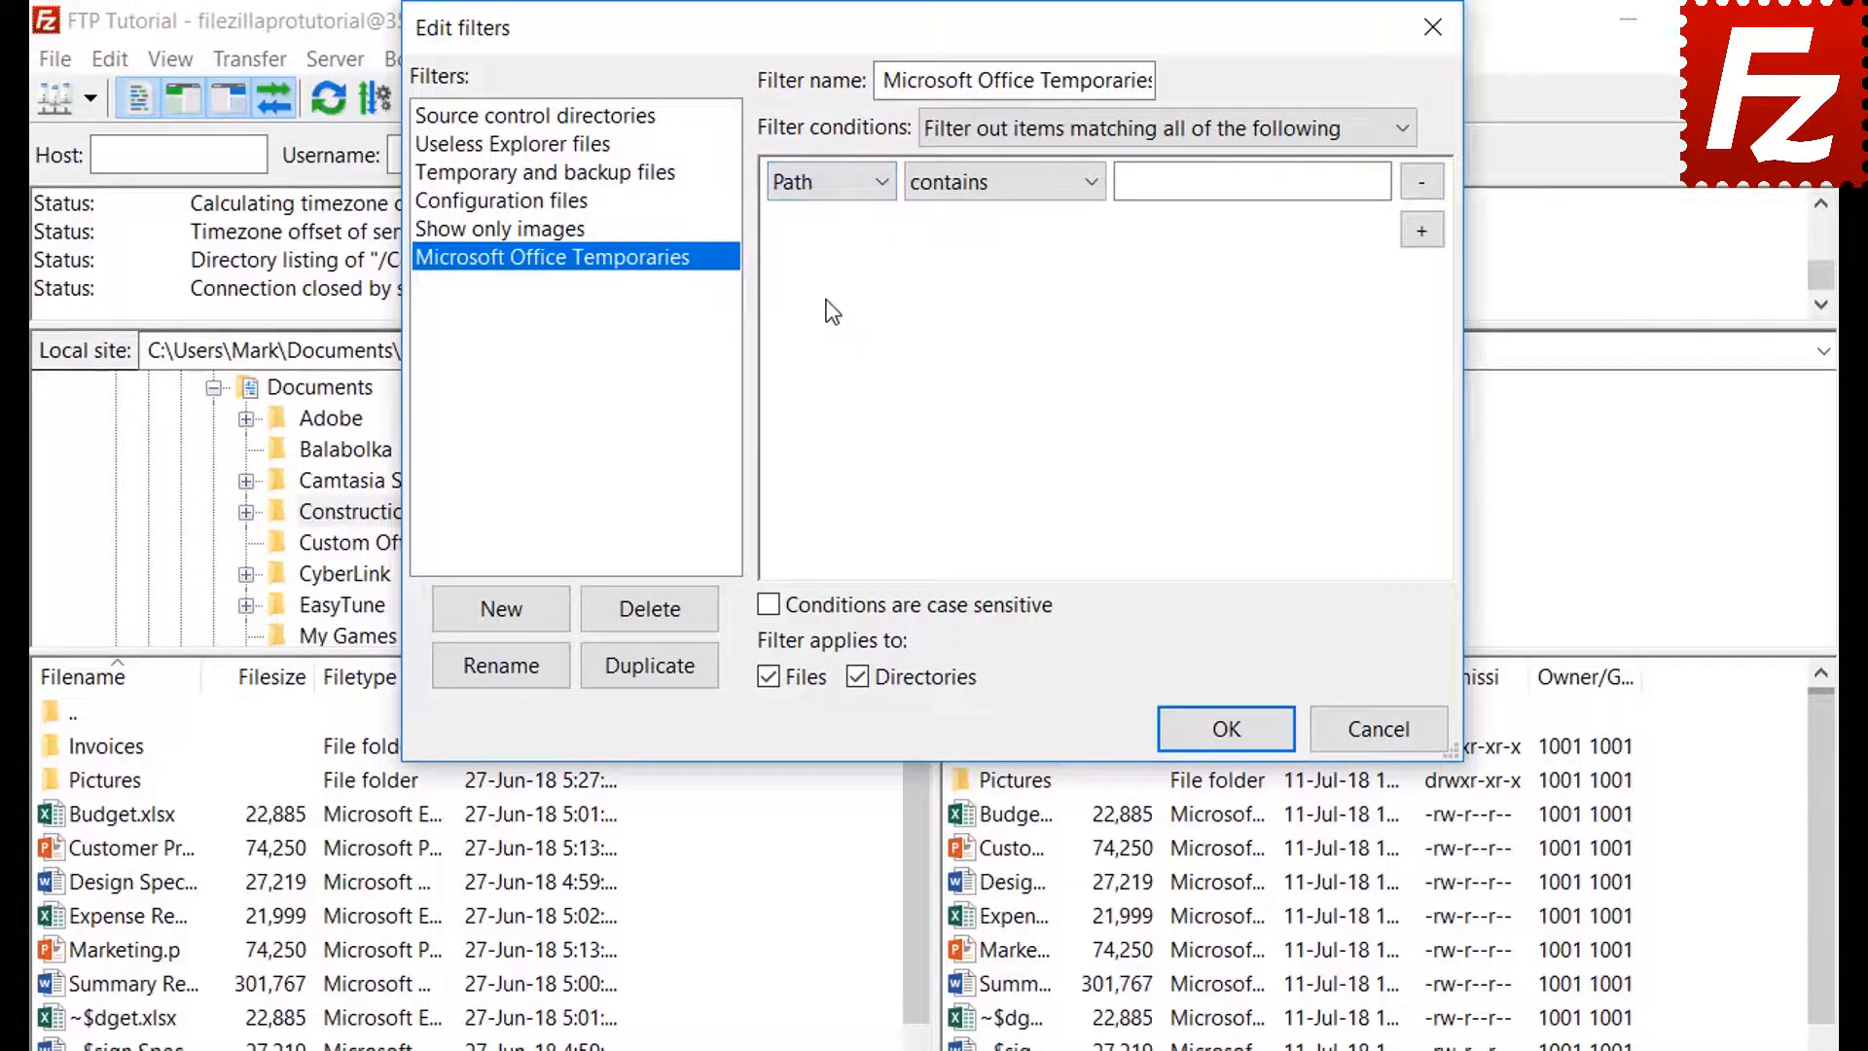
{"action": "left_click", "coordinate": [986, 181]}
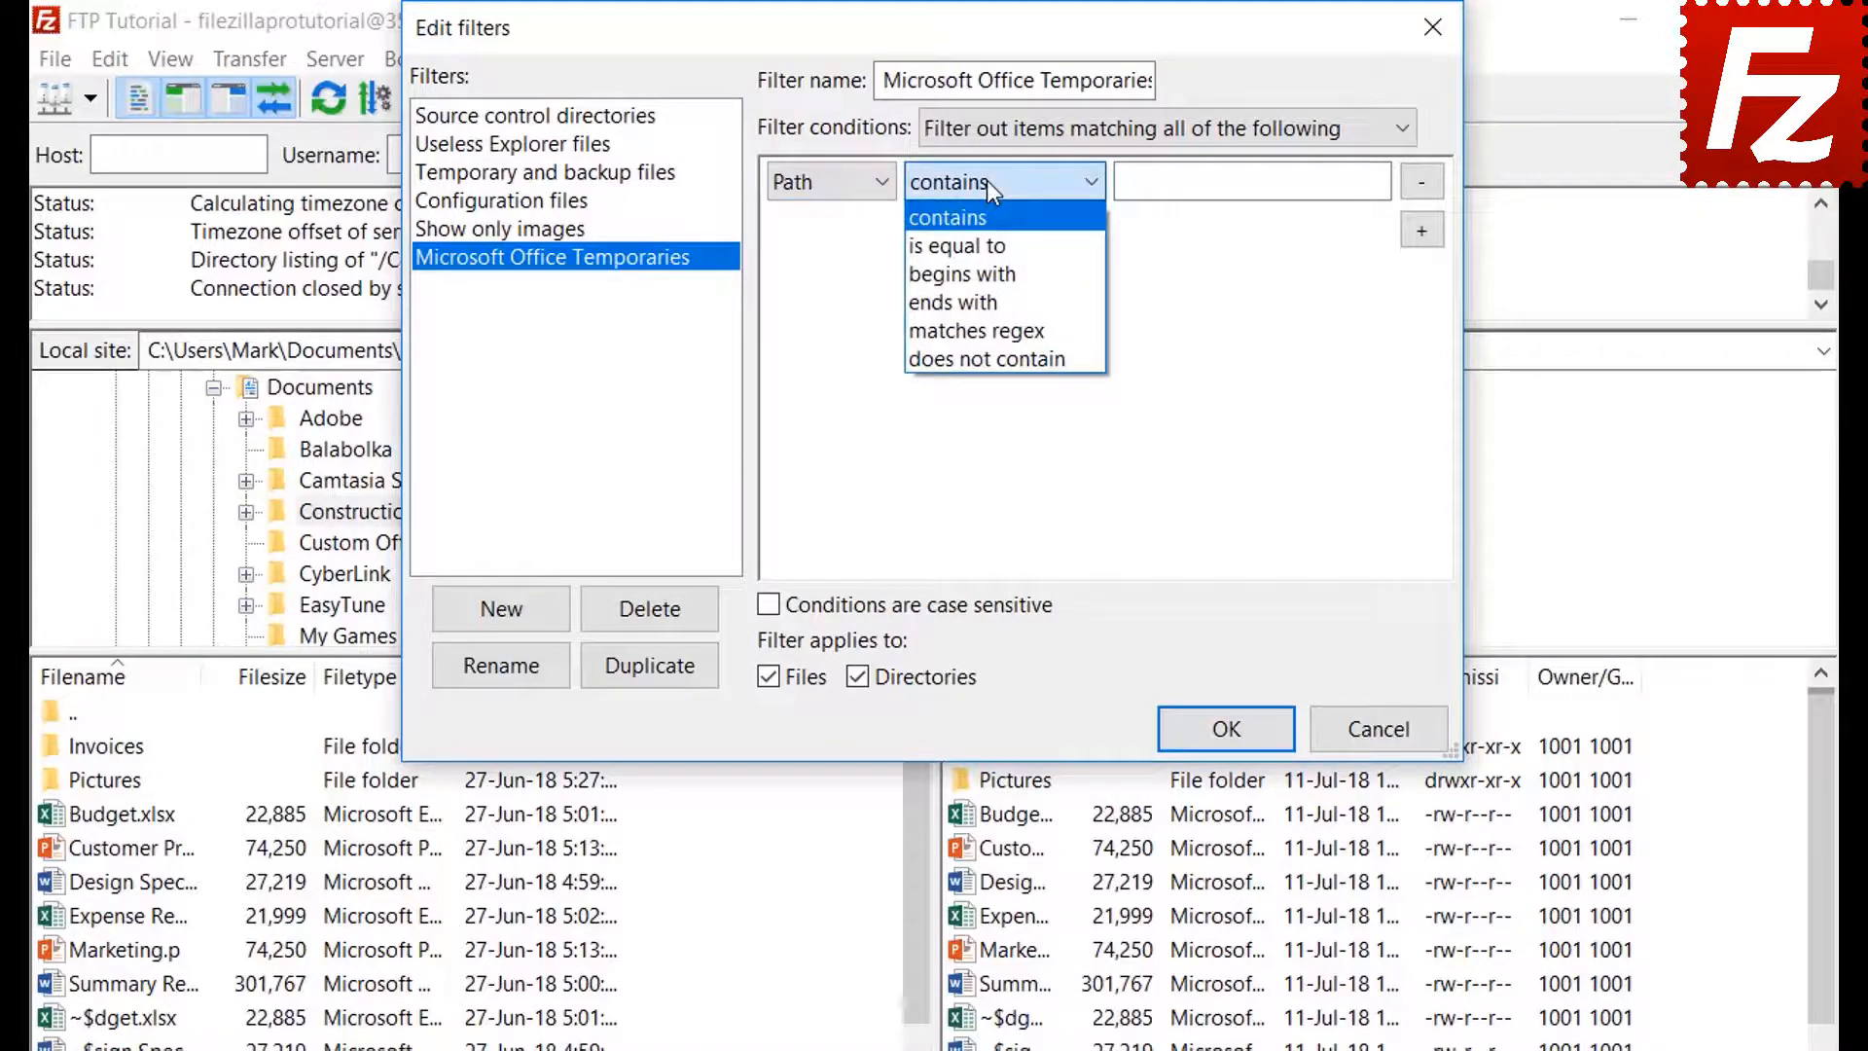
{"action": "left_click", "coordinate": [986, 180]}
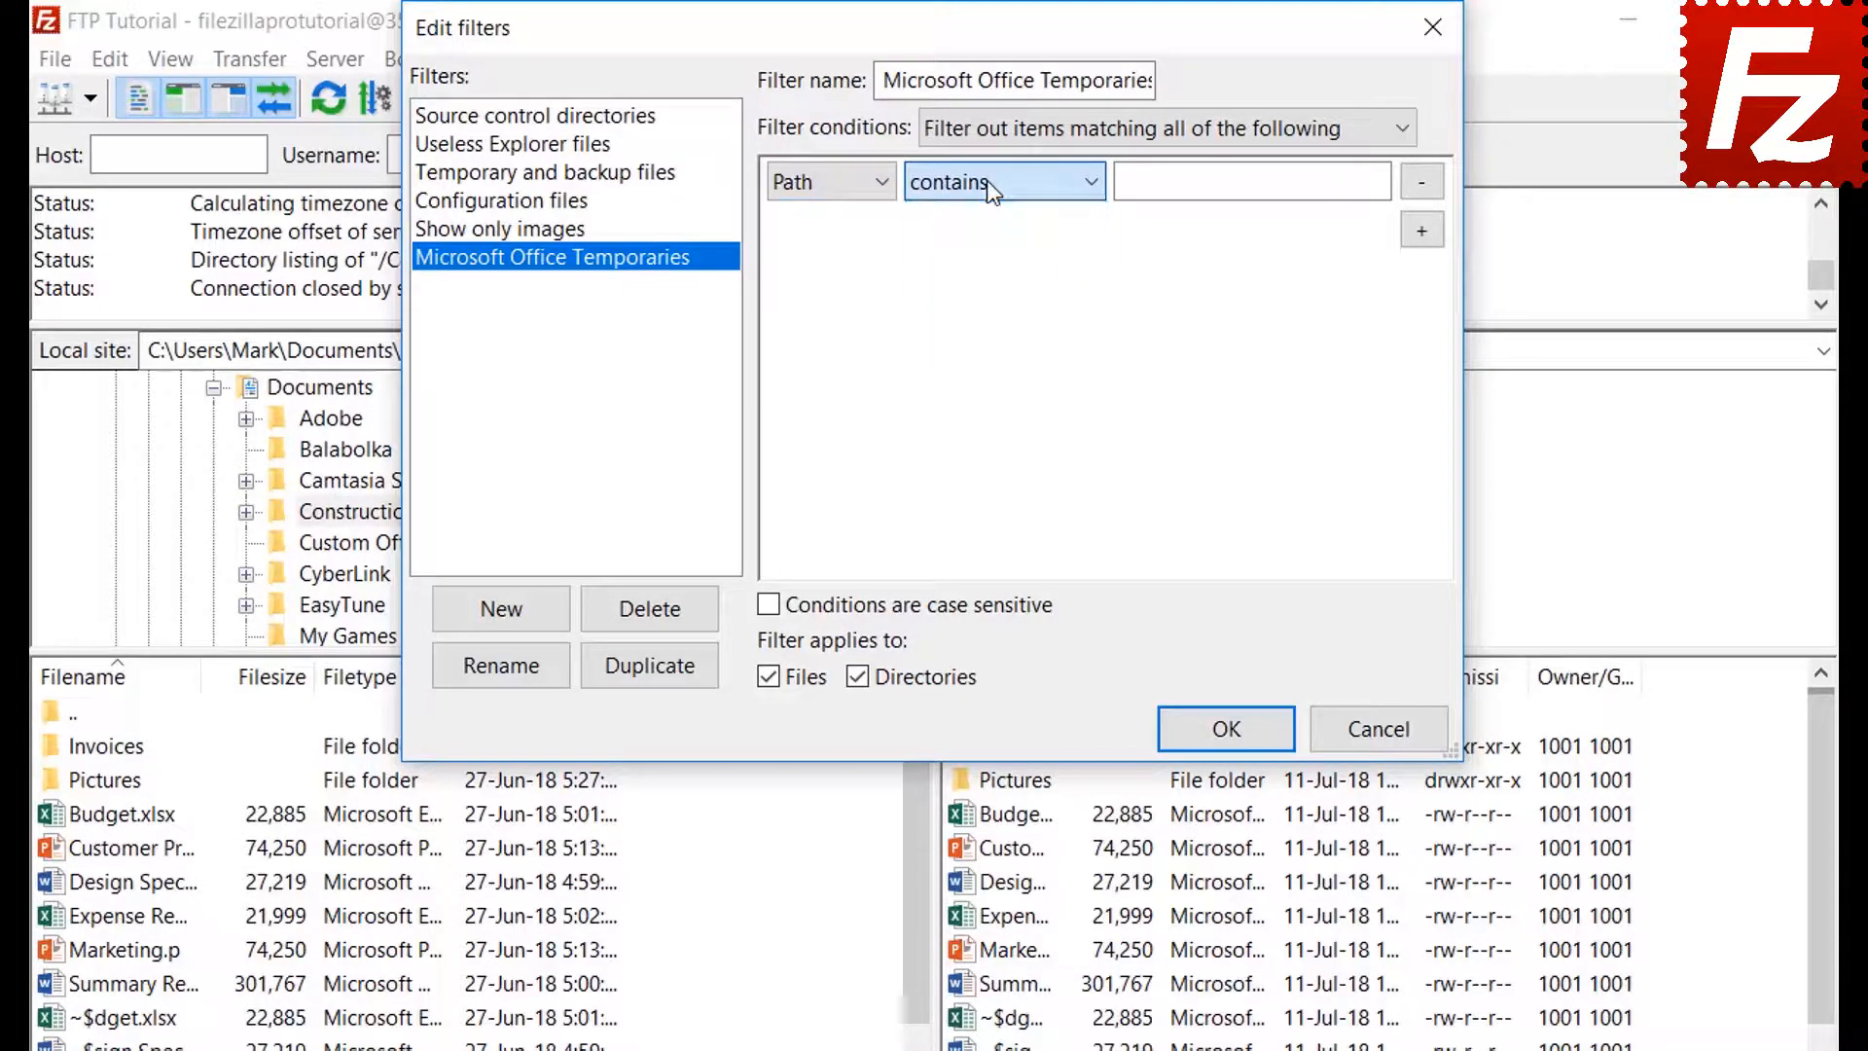
{"action": "left_click", "coordinate": [821, 183]}
{"action": "left_click", "coordinate": [819, 324]}
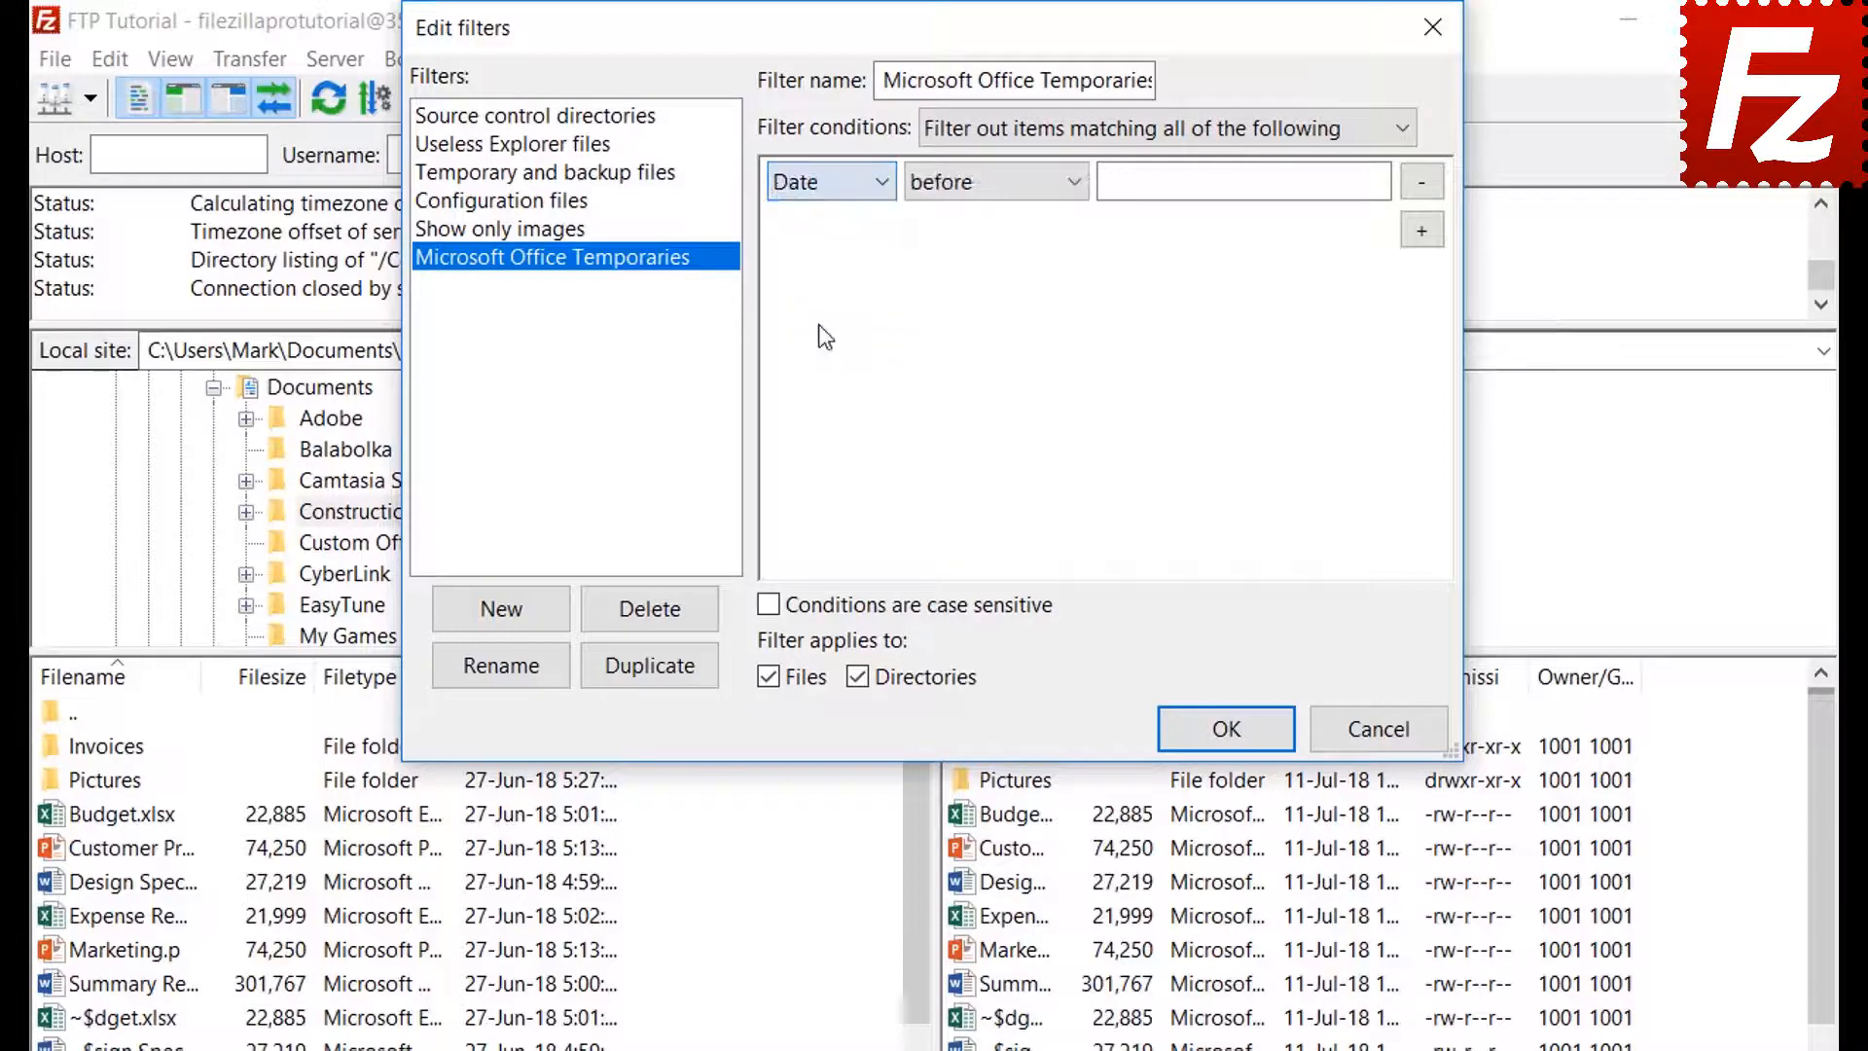
{"action": "left_click", "coordinate": [990, 185]}
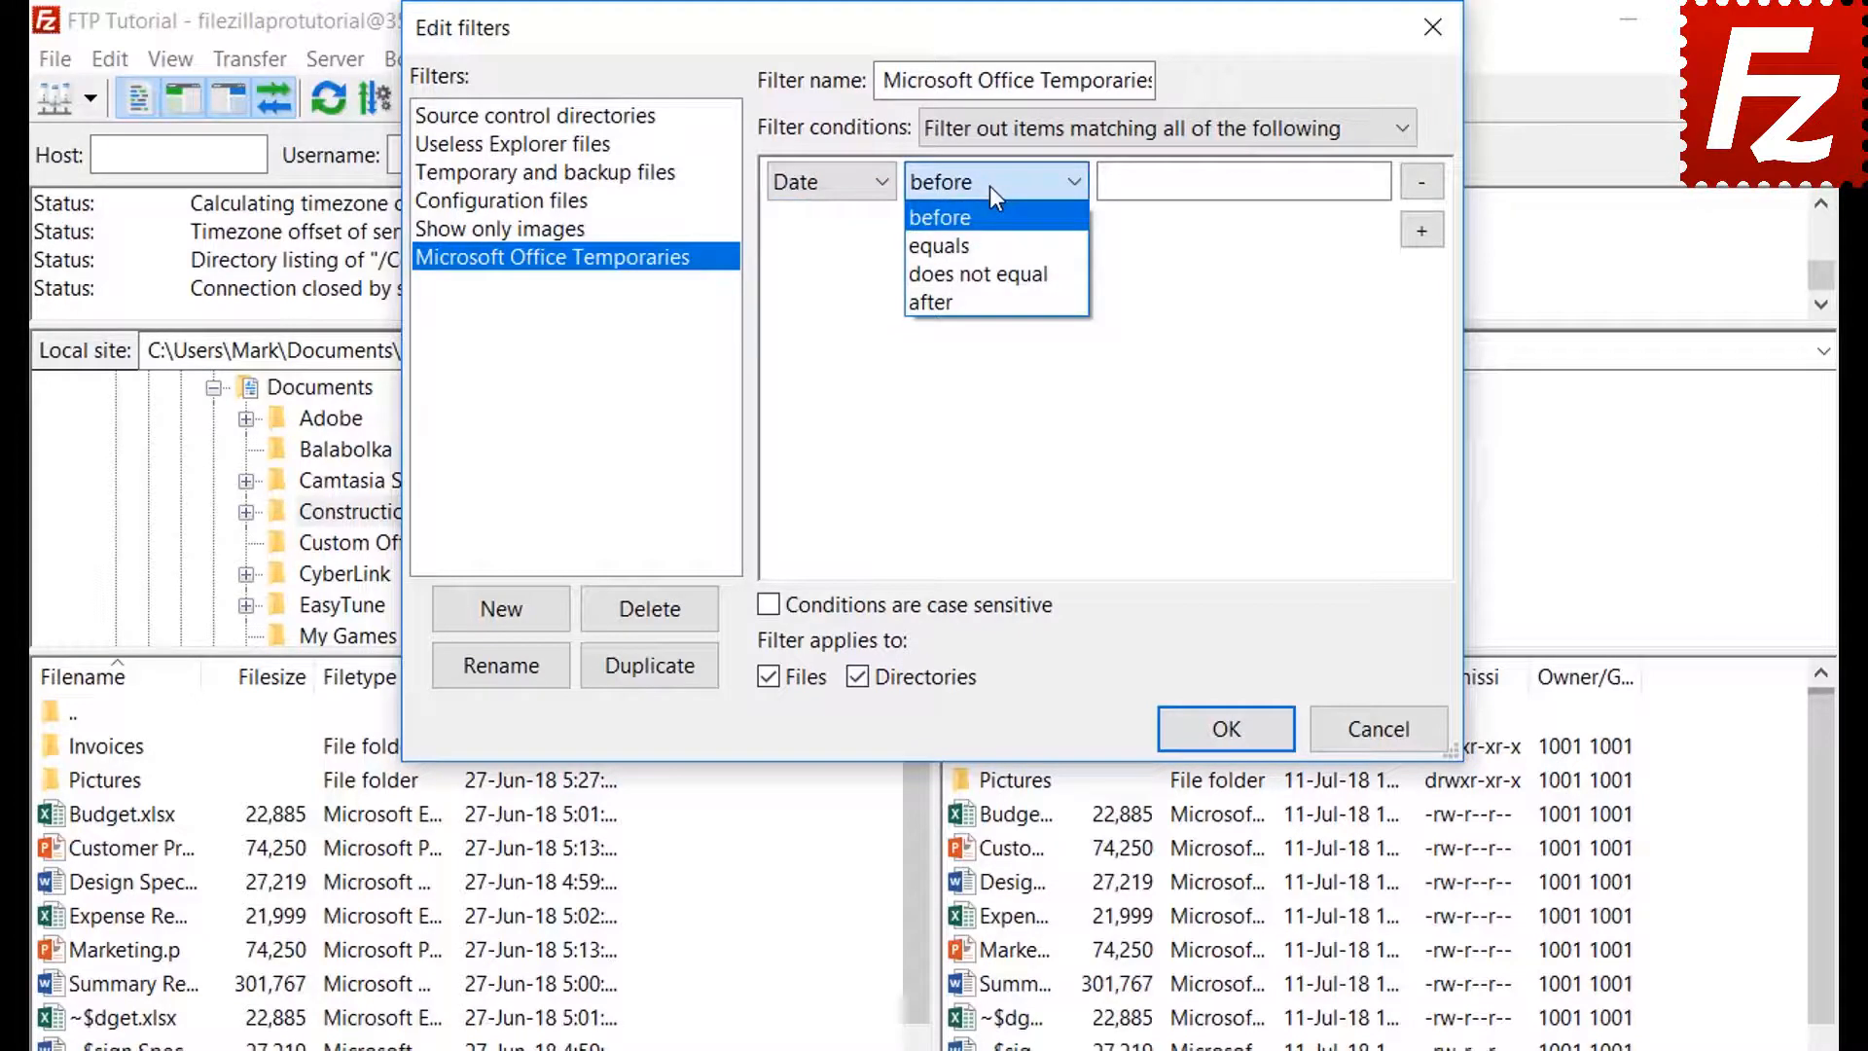
{"action": "left_click", "coordinate": [989, 185]}
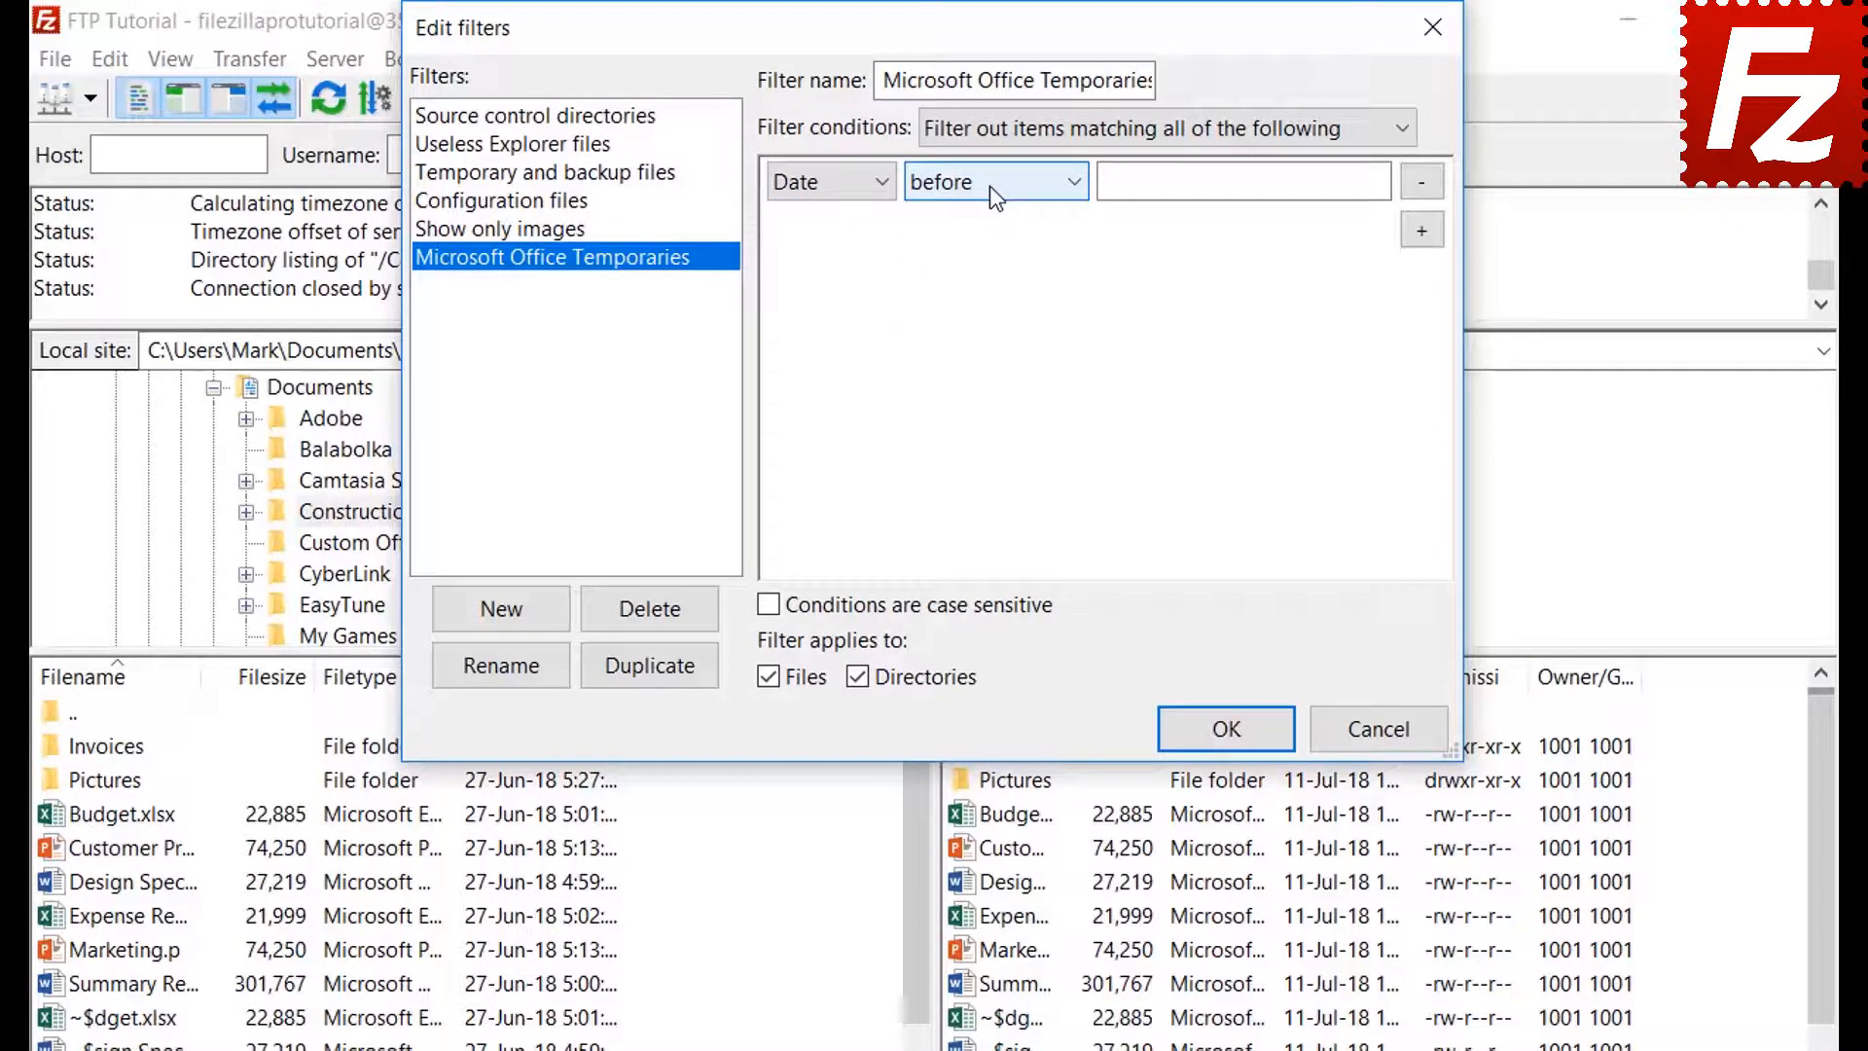
Set the condition to Filename begins with ~$, limit it to files, and save
{"action": "left_click", "coordinate": [815, 187]}
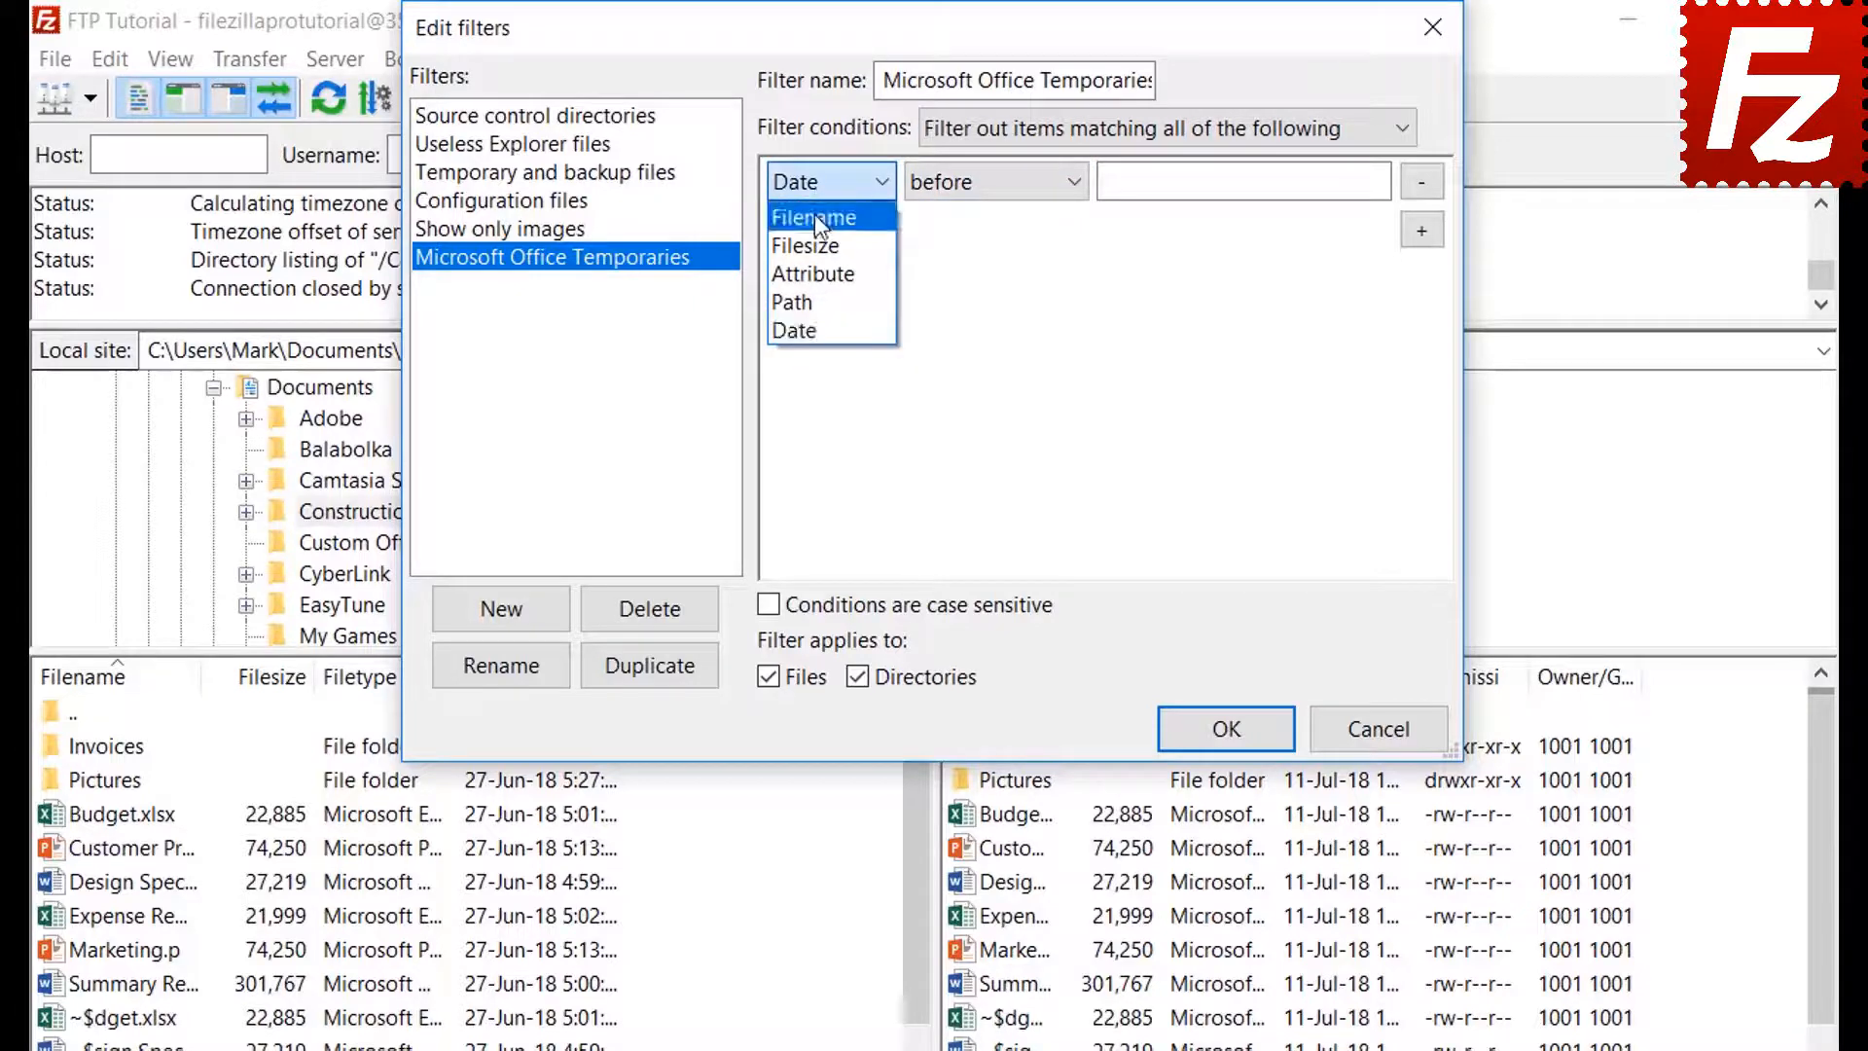
{"action": "left_click", "coordinate": [814, 218]}
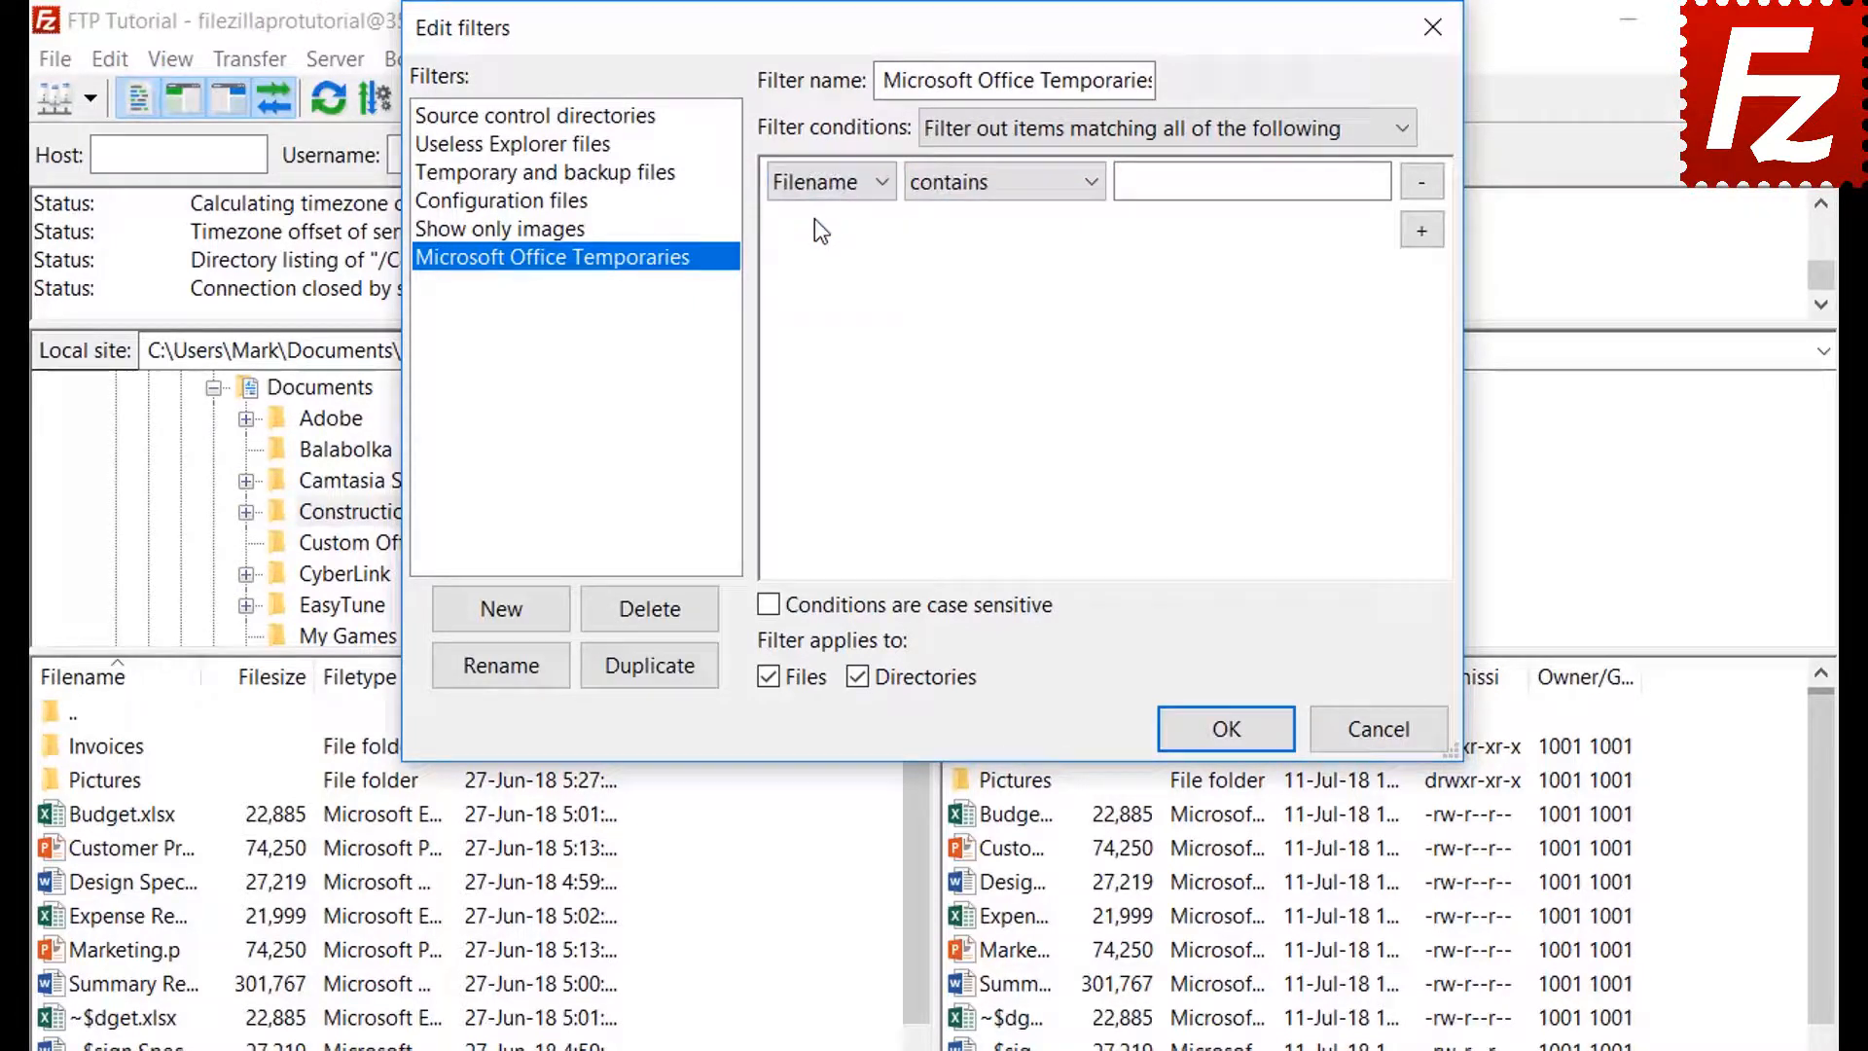
{"action": "left_click", "coordinate": [973, 191]}
{"action": "left_click", "coordinate": [977, 273]}
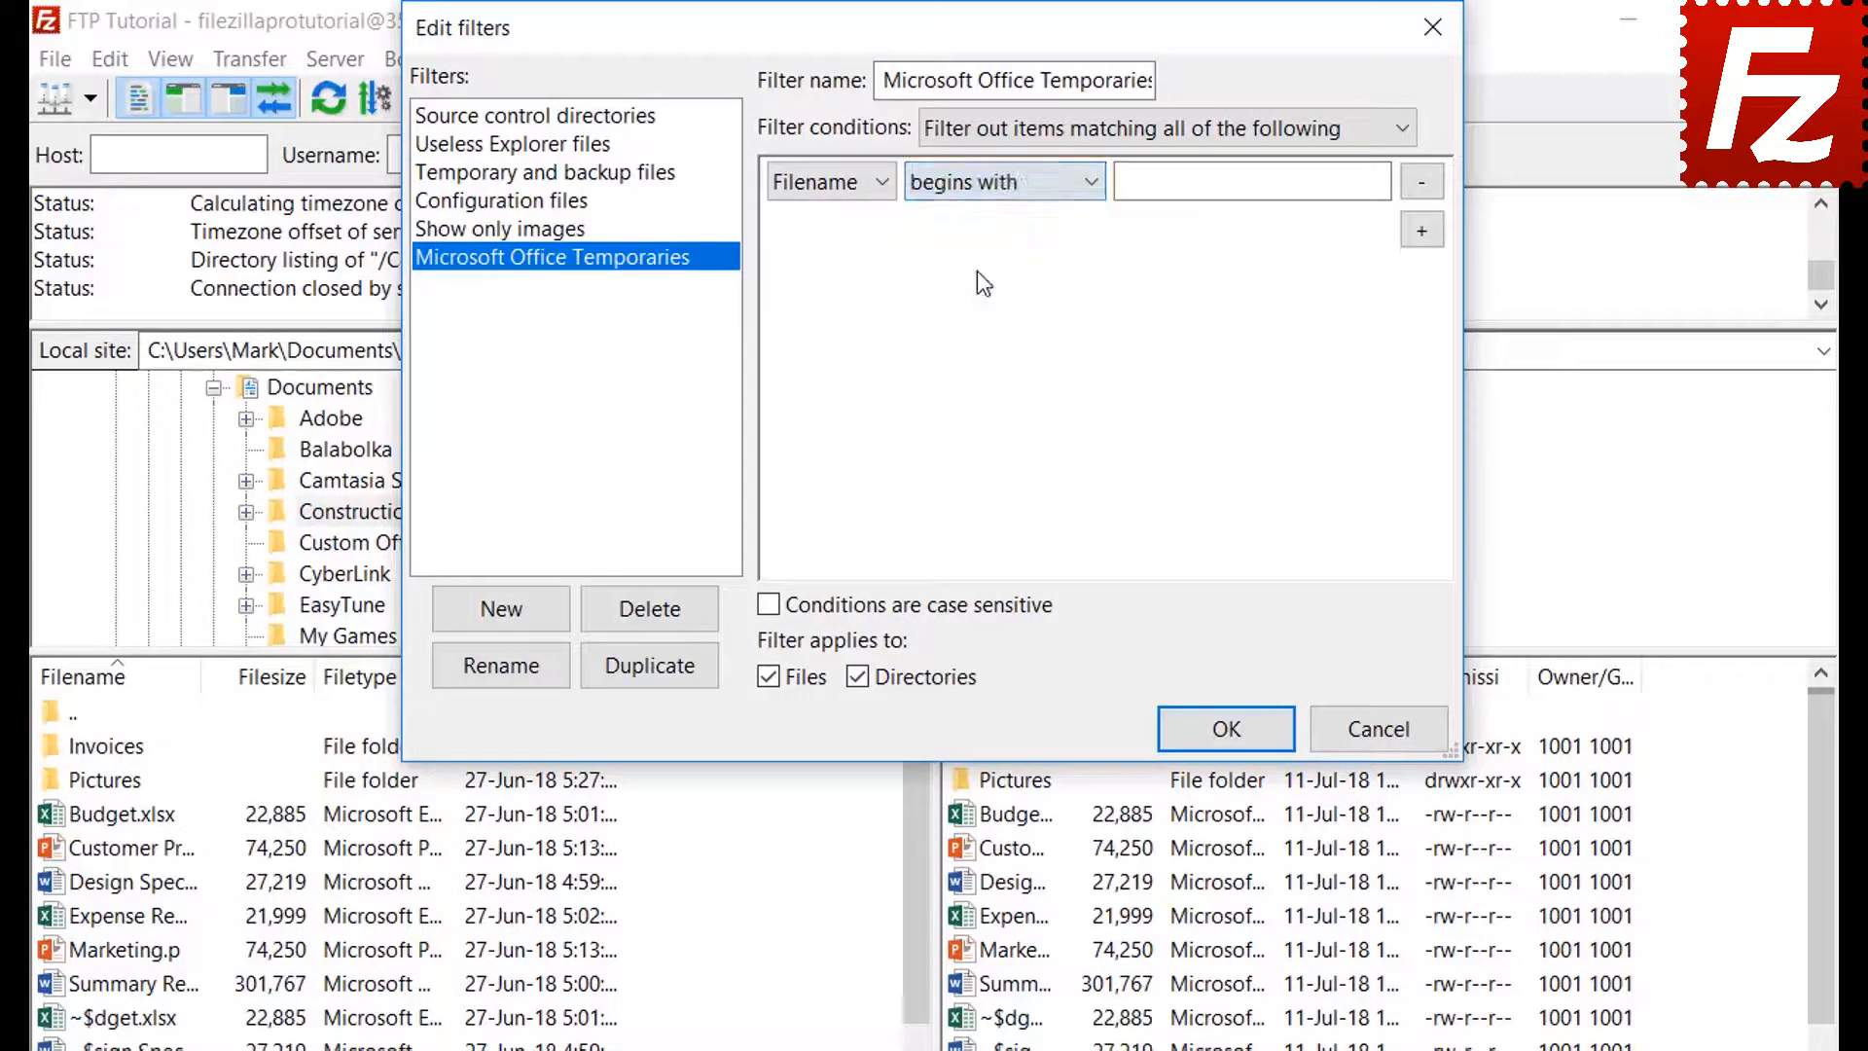
{"action": "left_click", "coordinate": [1160, 192]}
{"action": "type", "text": "~$"}
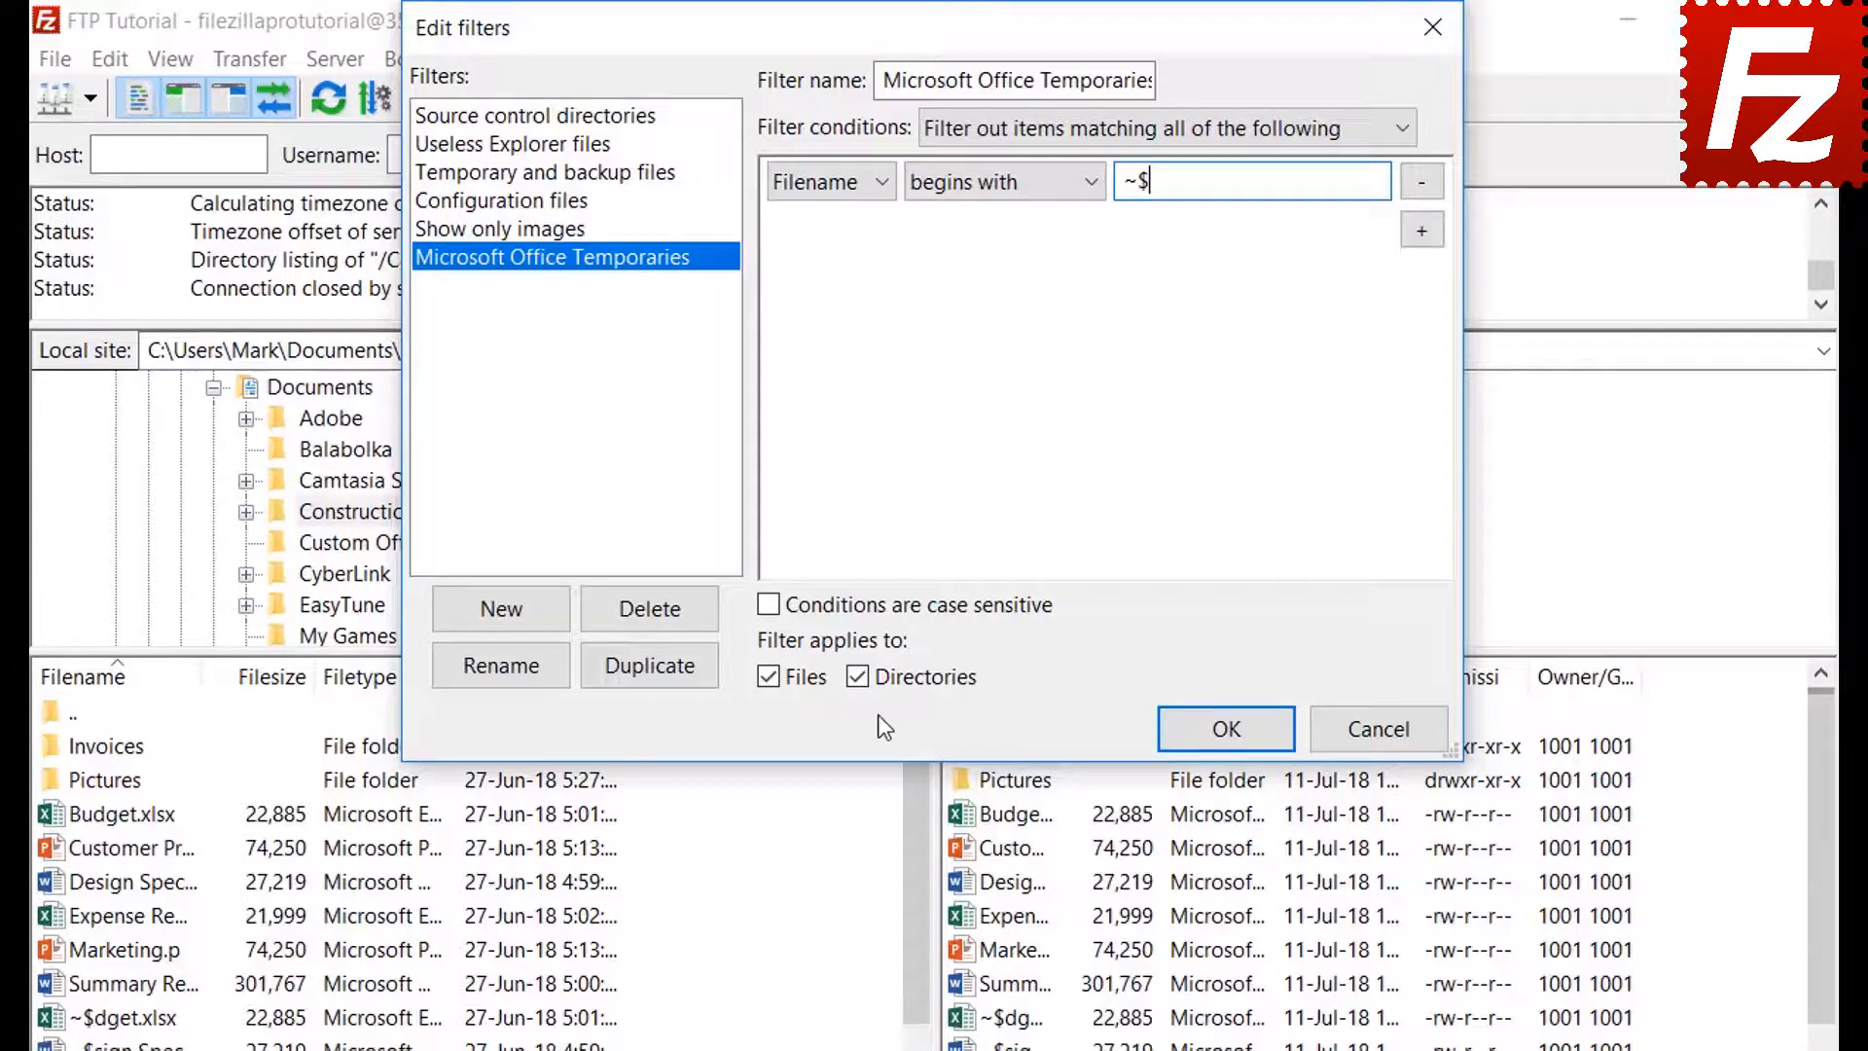
{"action": "left_click", "coordinate": [859, 676]}
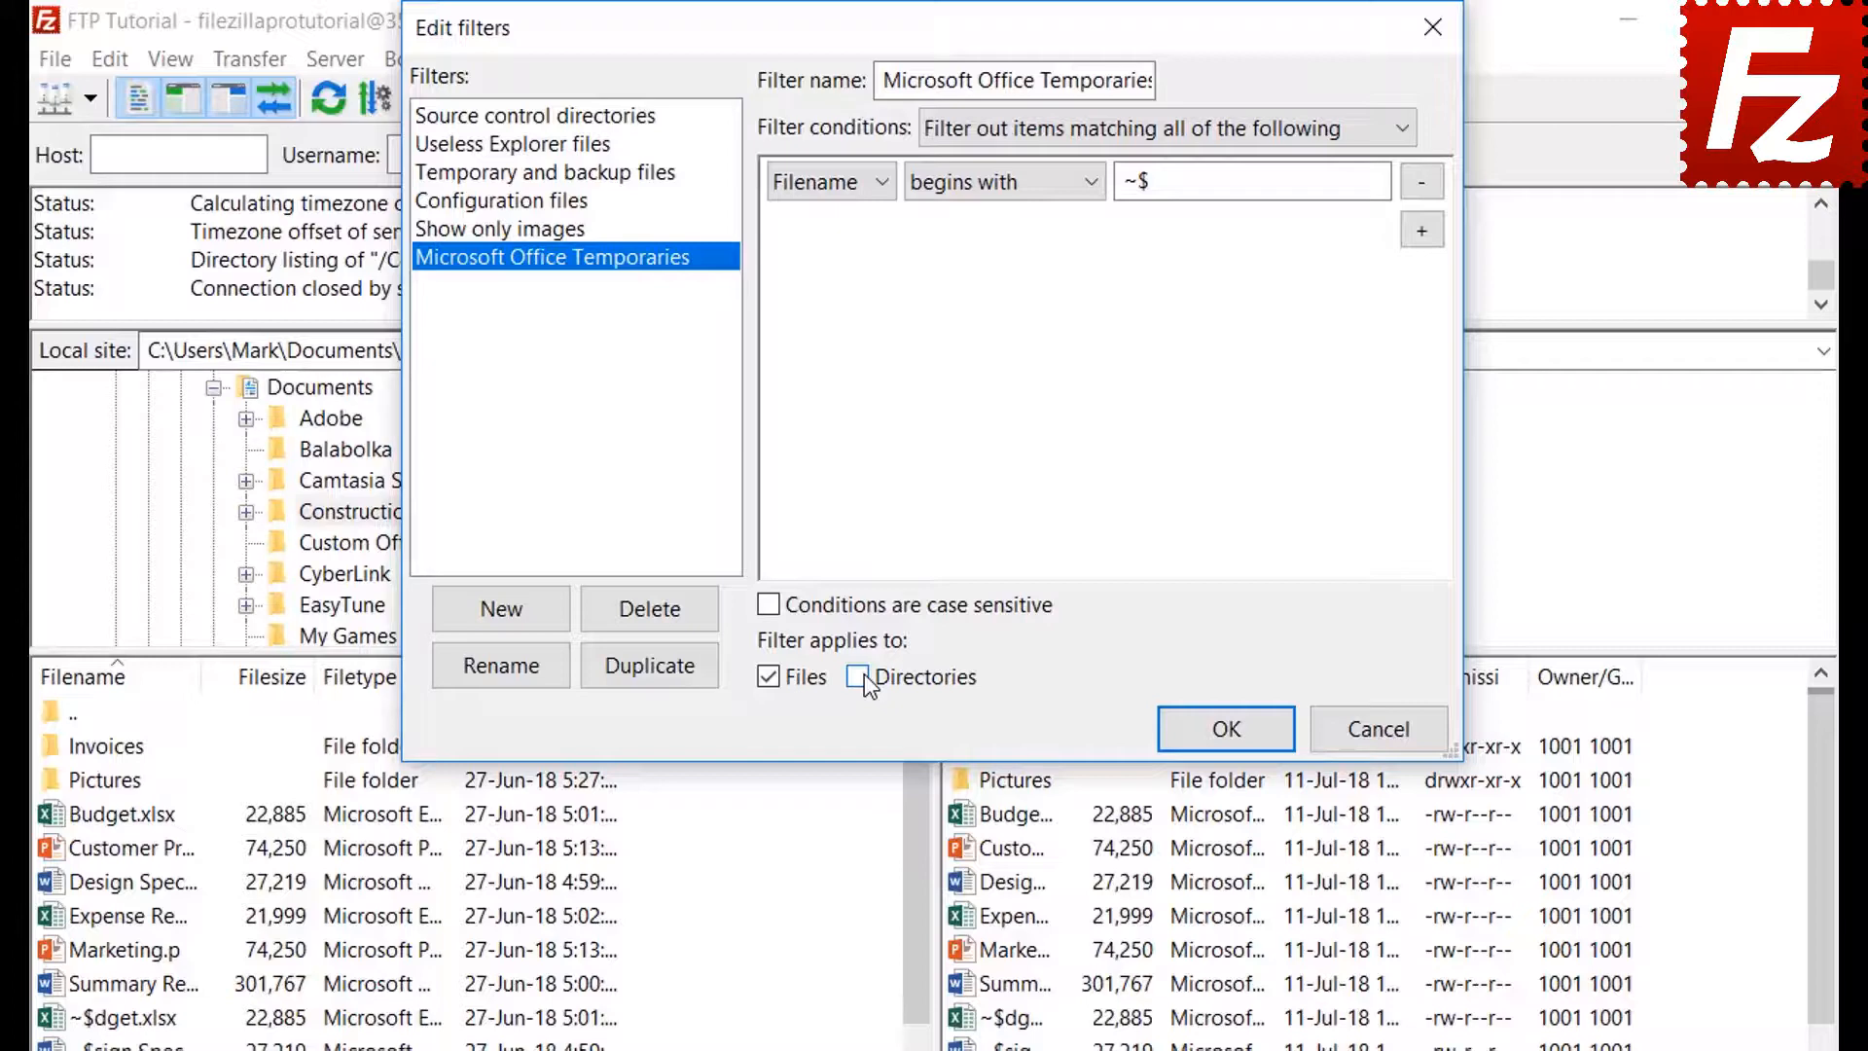
{"action": "left_click", "coordinate": [1224, 731]}
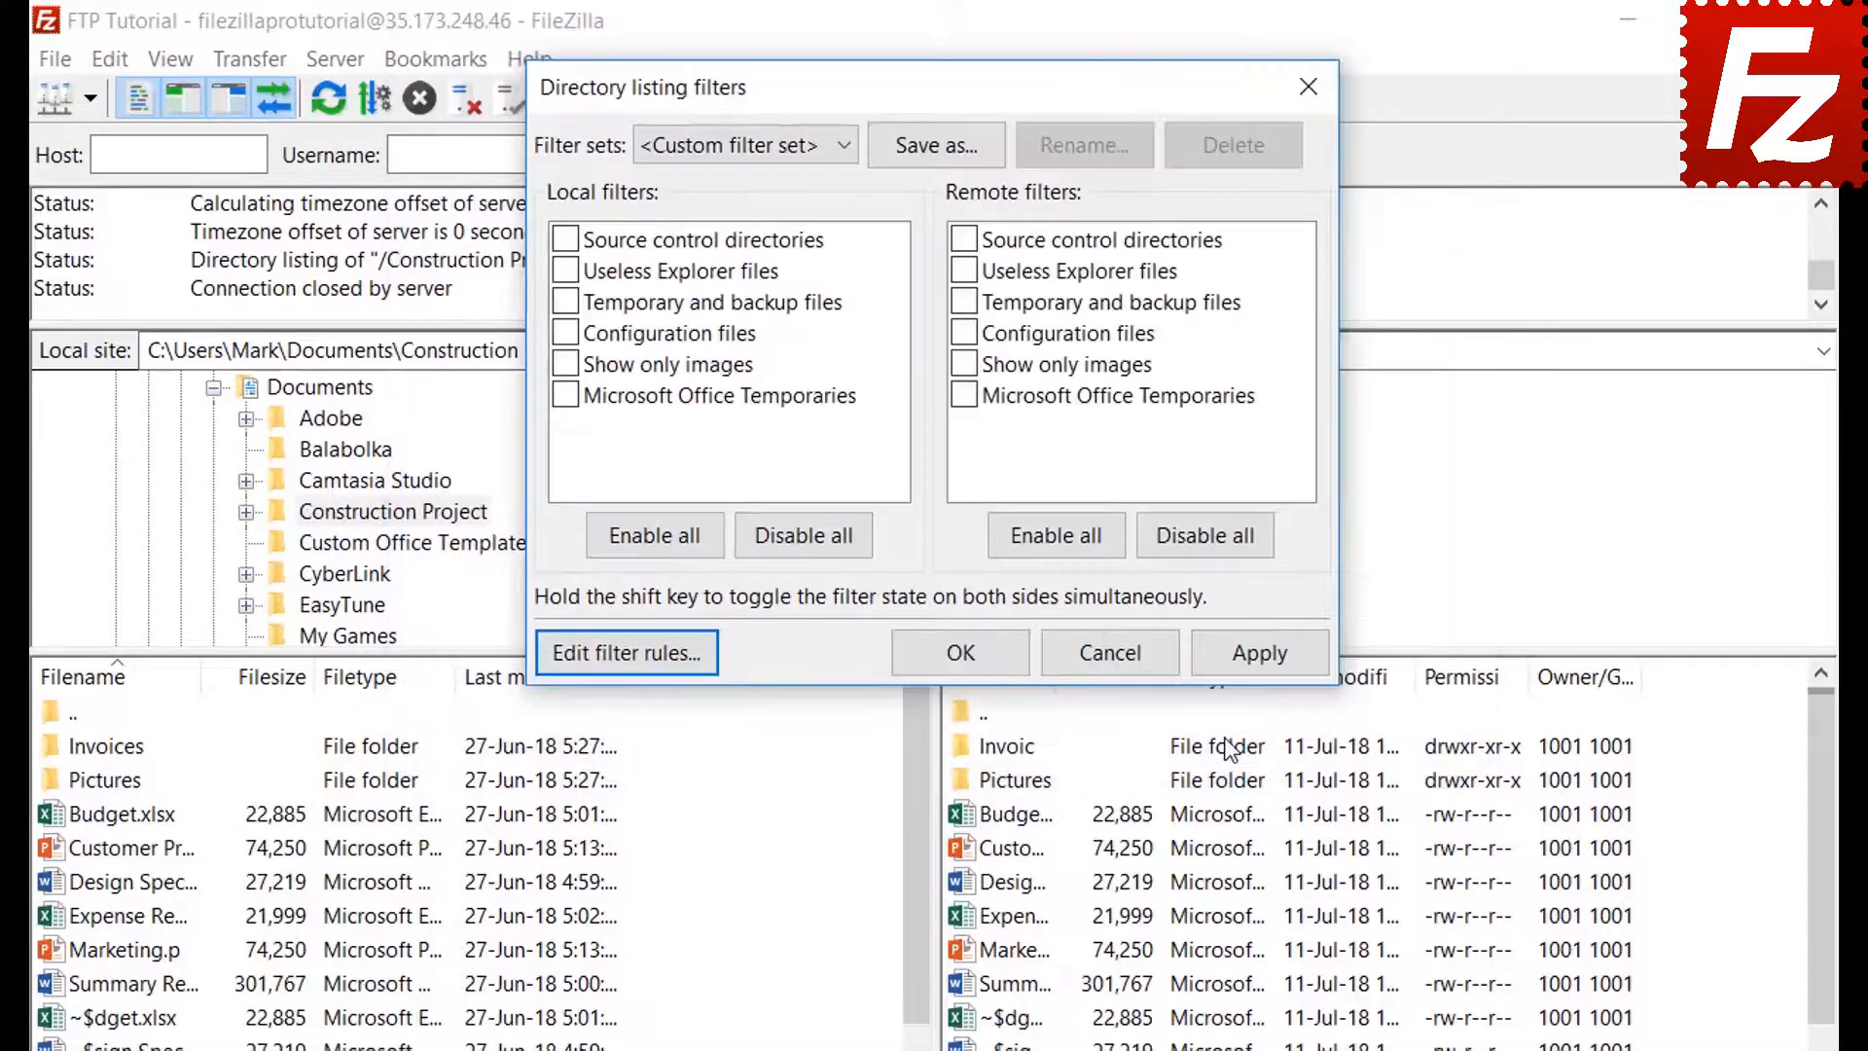
Try the Office Temporaries filter on the local listing, then turn it back off
{"action": "left_click", "coordinate": [566, 395]}
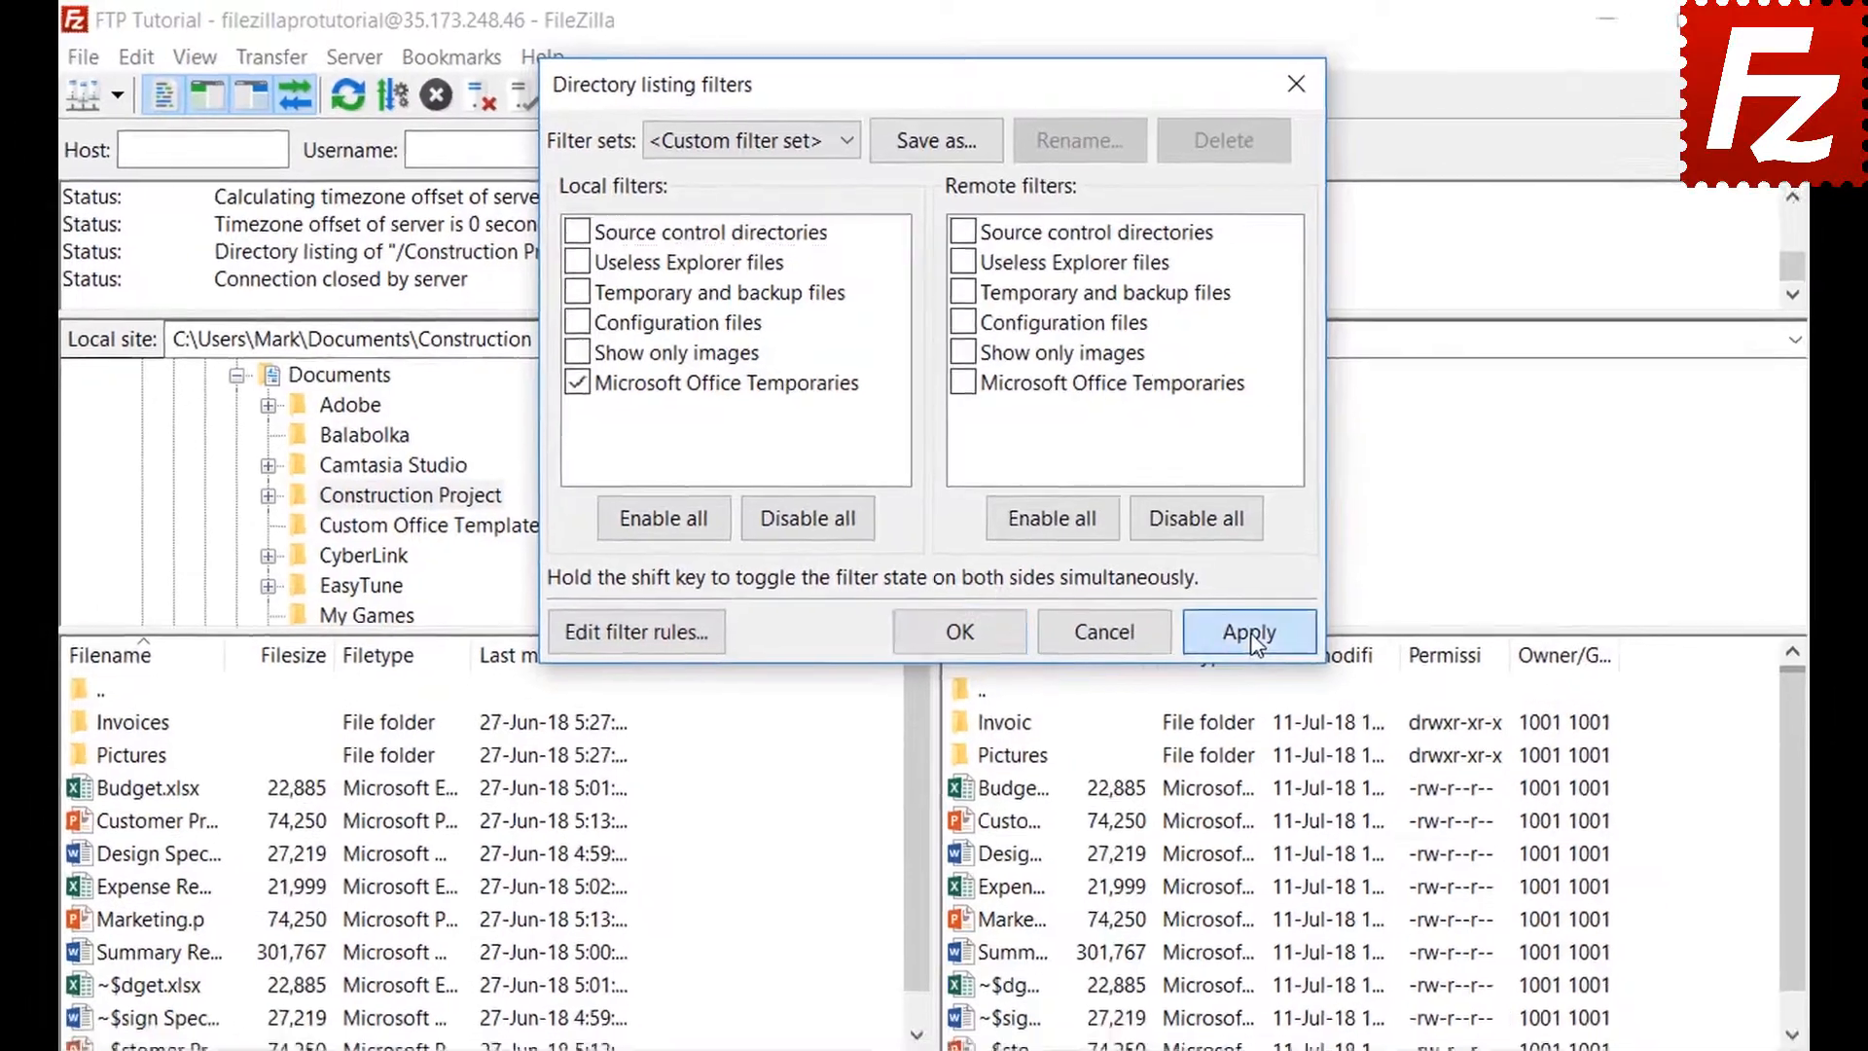
{"action": "left_click", "coordinate": [1251, 632]}
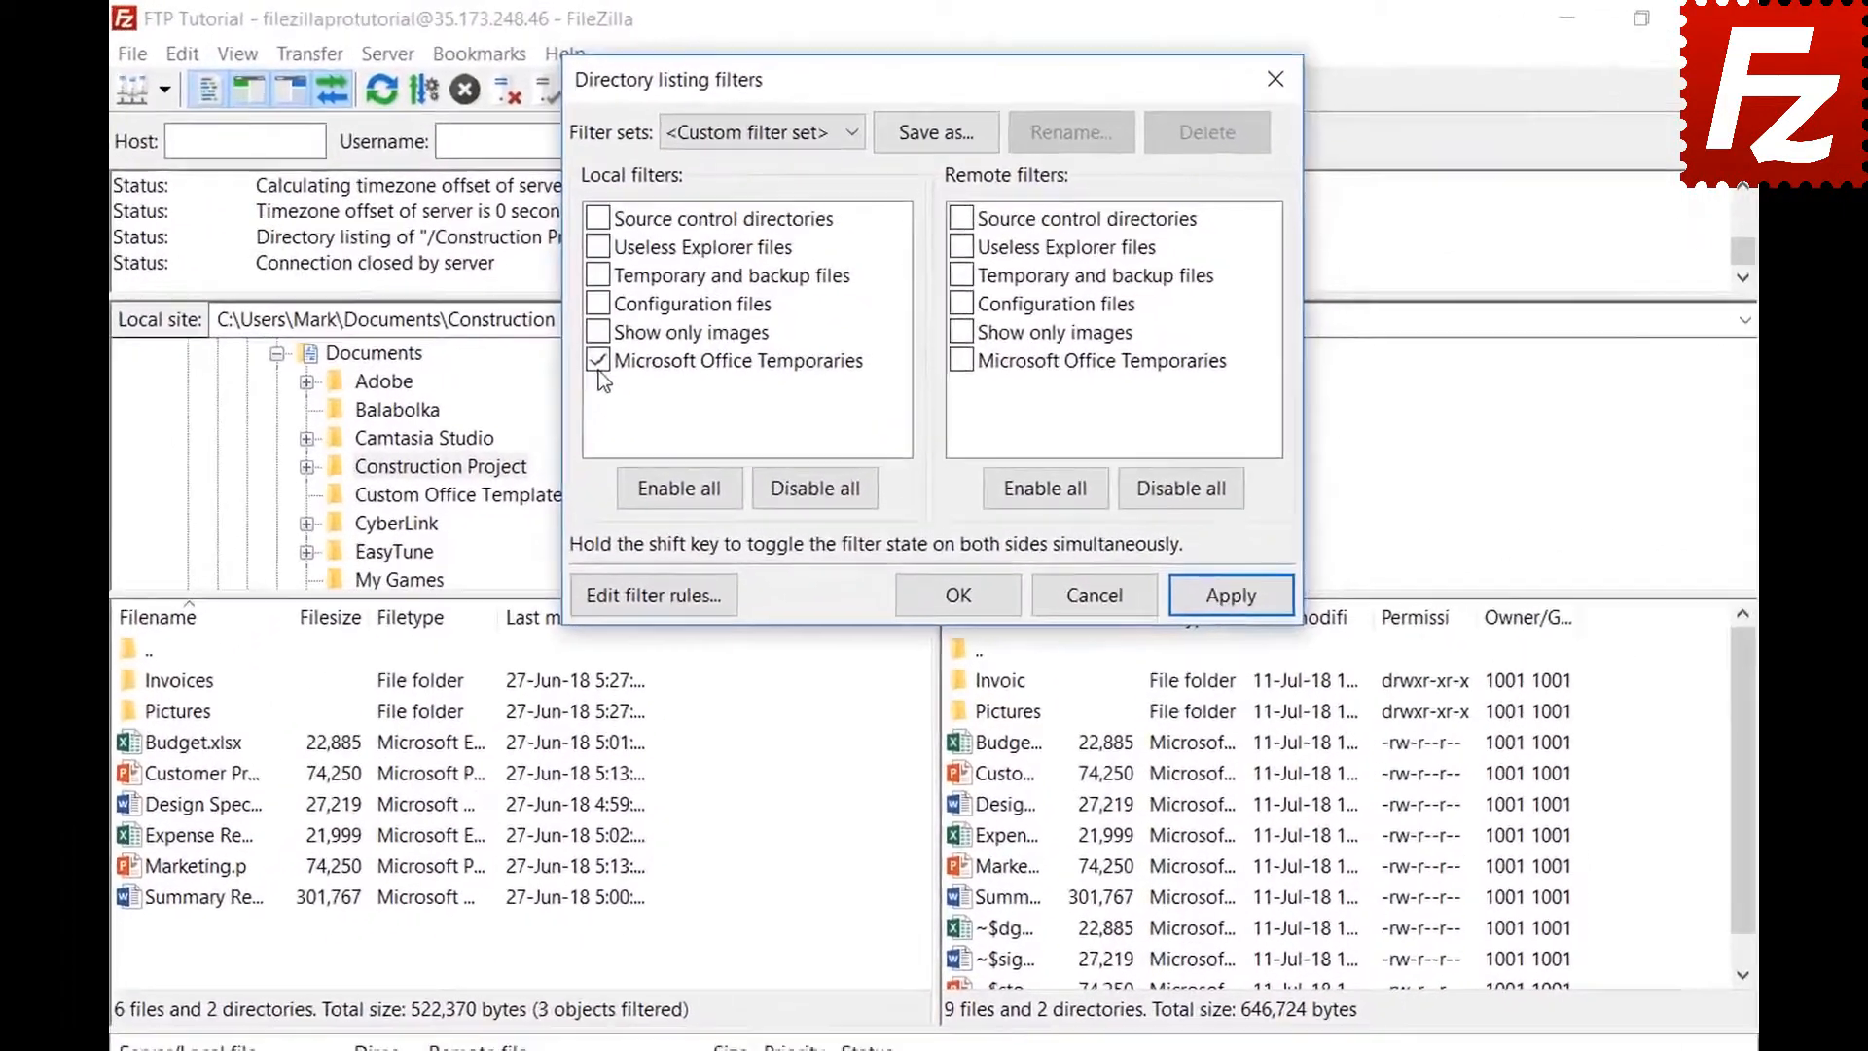
{"action": "left_click", "coordinate": [649, 308]}
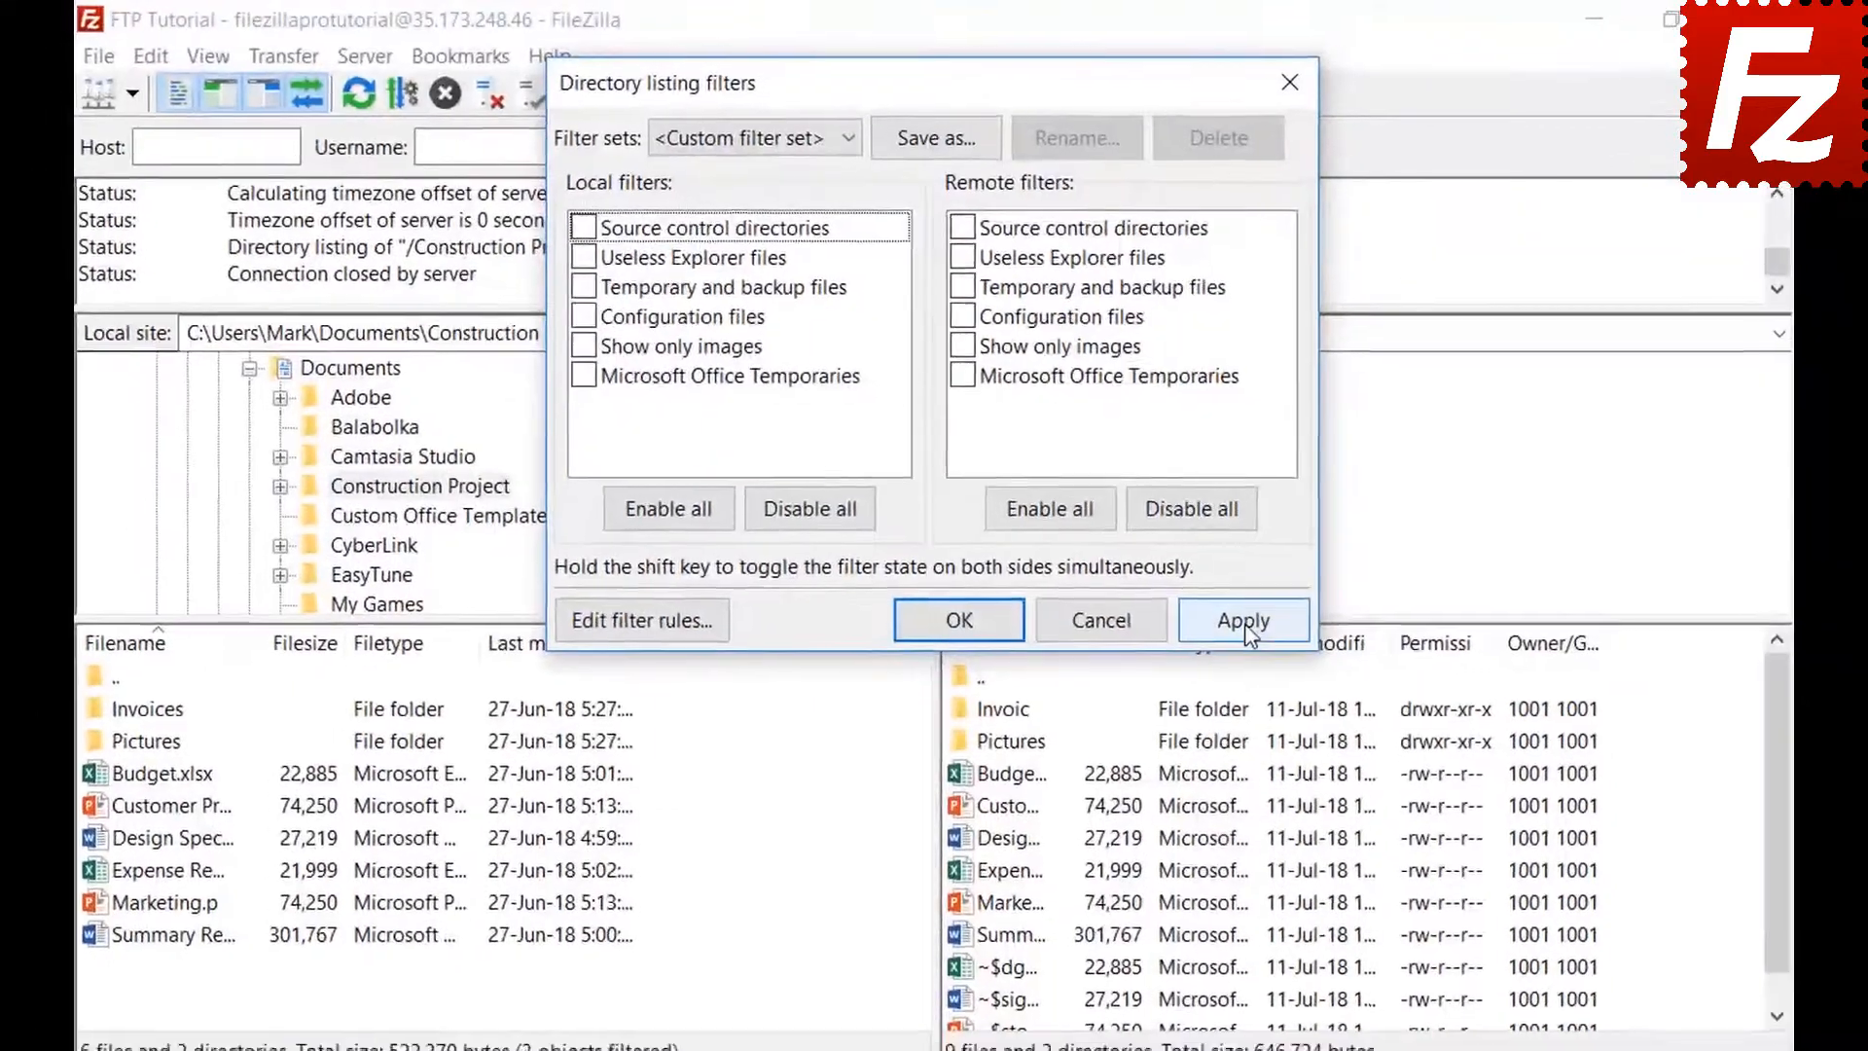
{"action": "left_click", "coordinate": [1250, 635]}
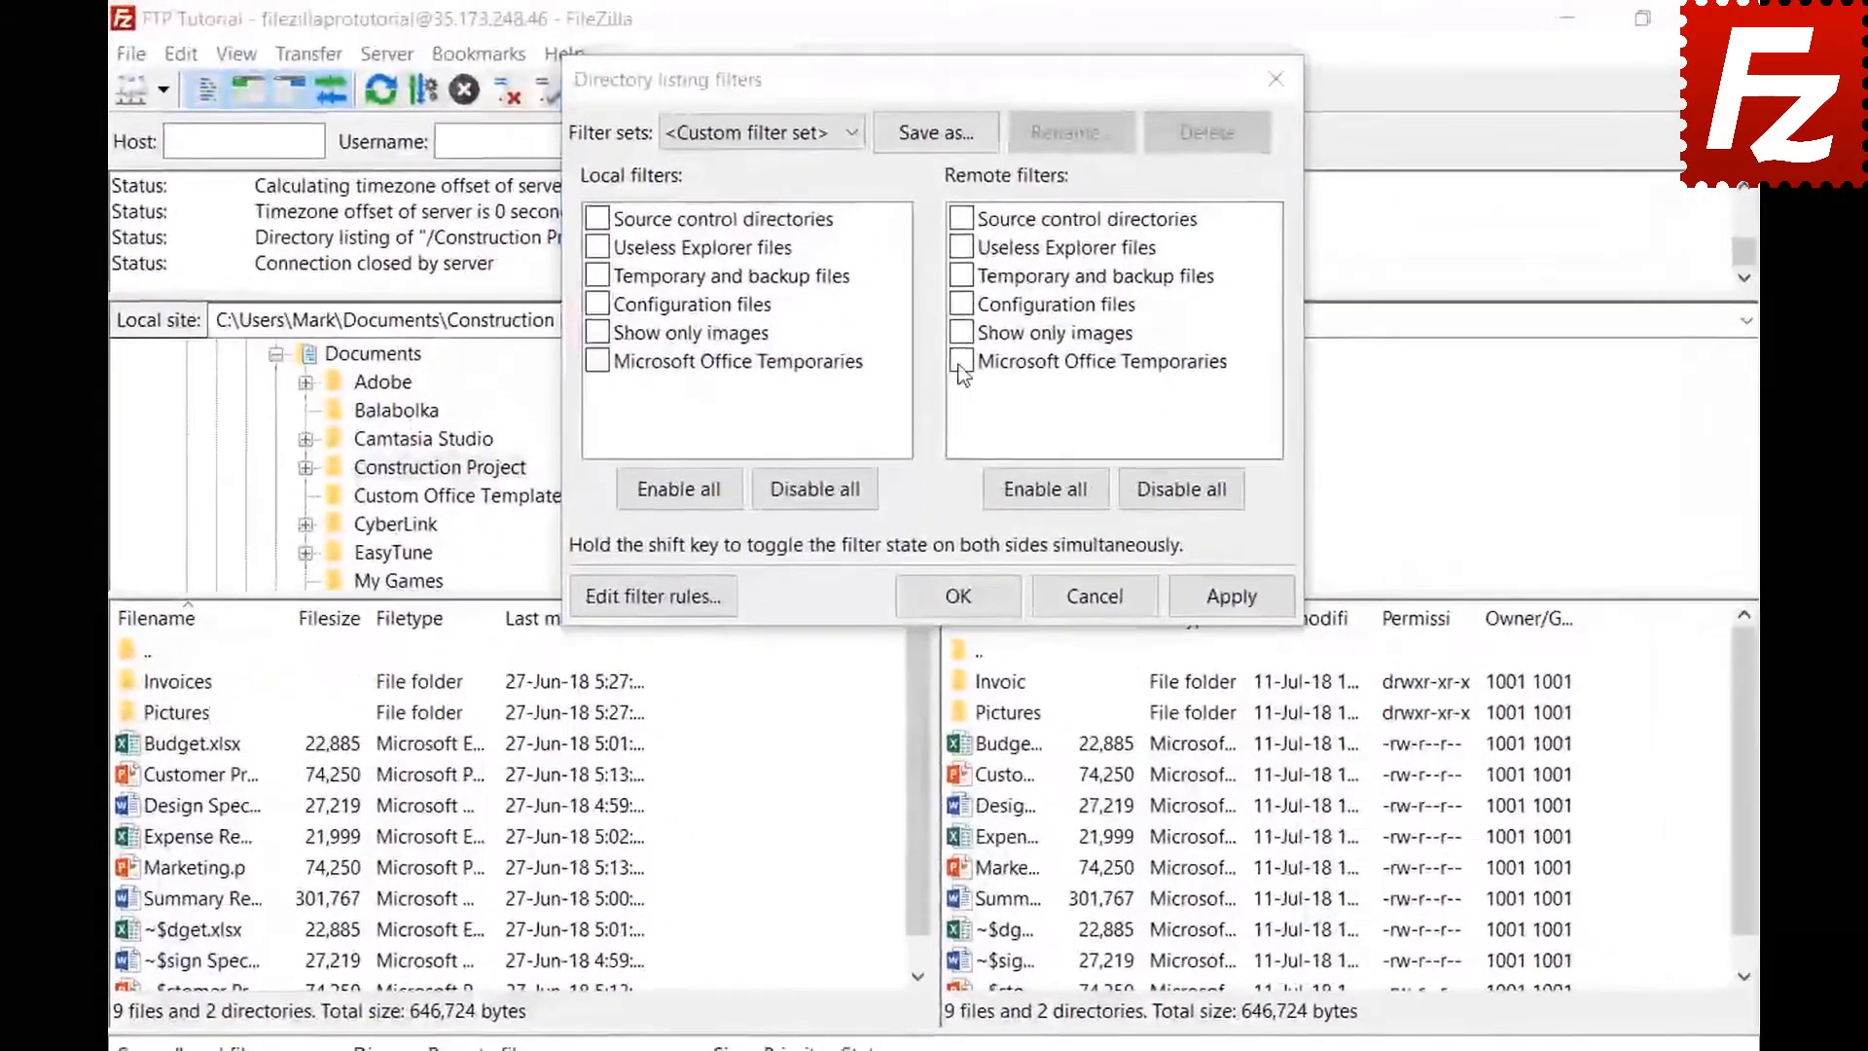
Hide ~$ files on the remote side only and save the filters as set 'Project'
{"action": "left_click", "coordinate": [958, 308]}
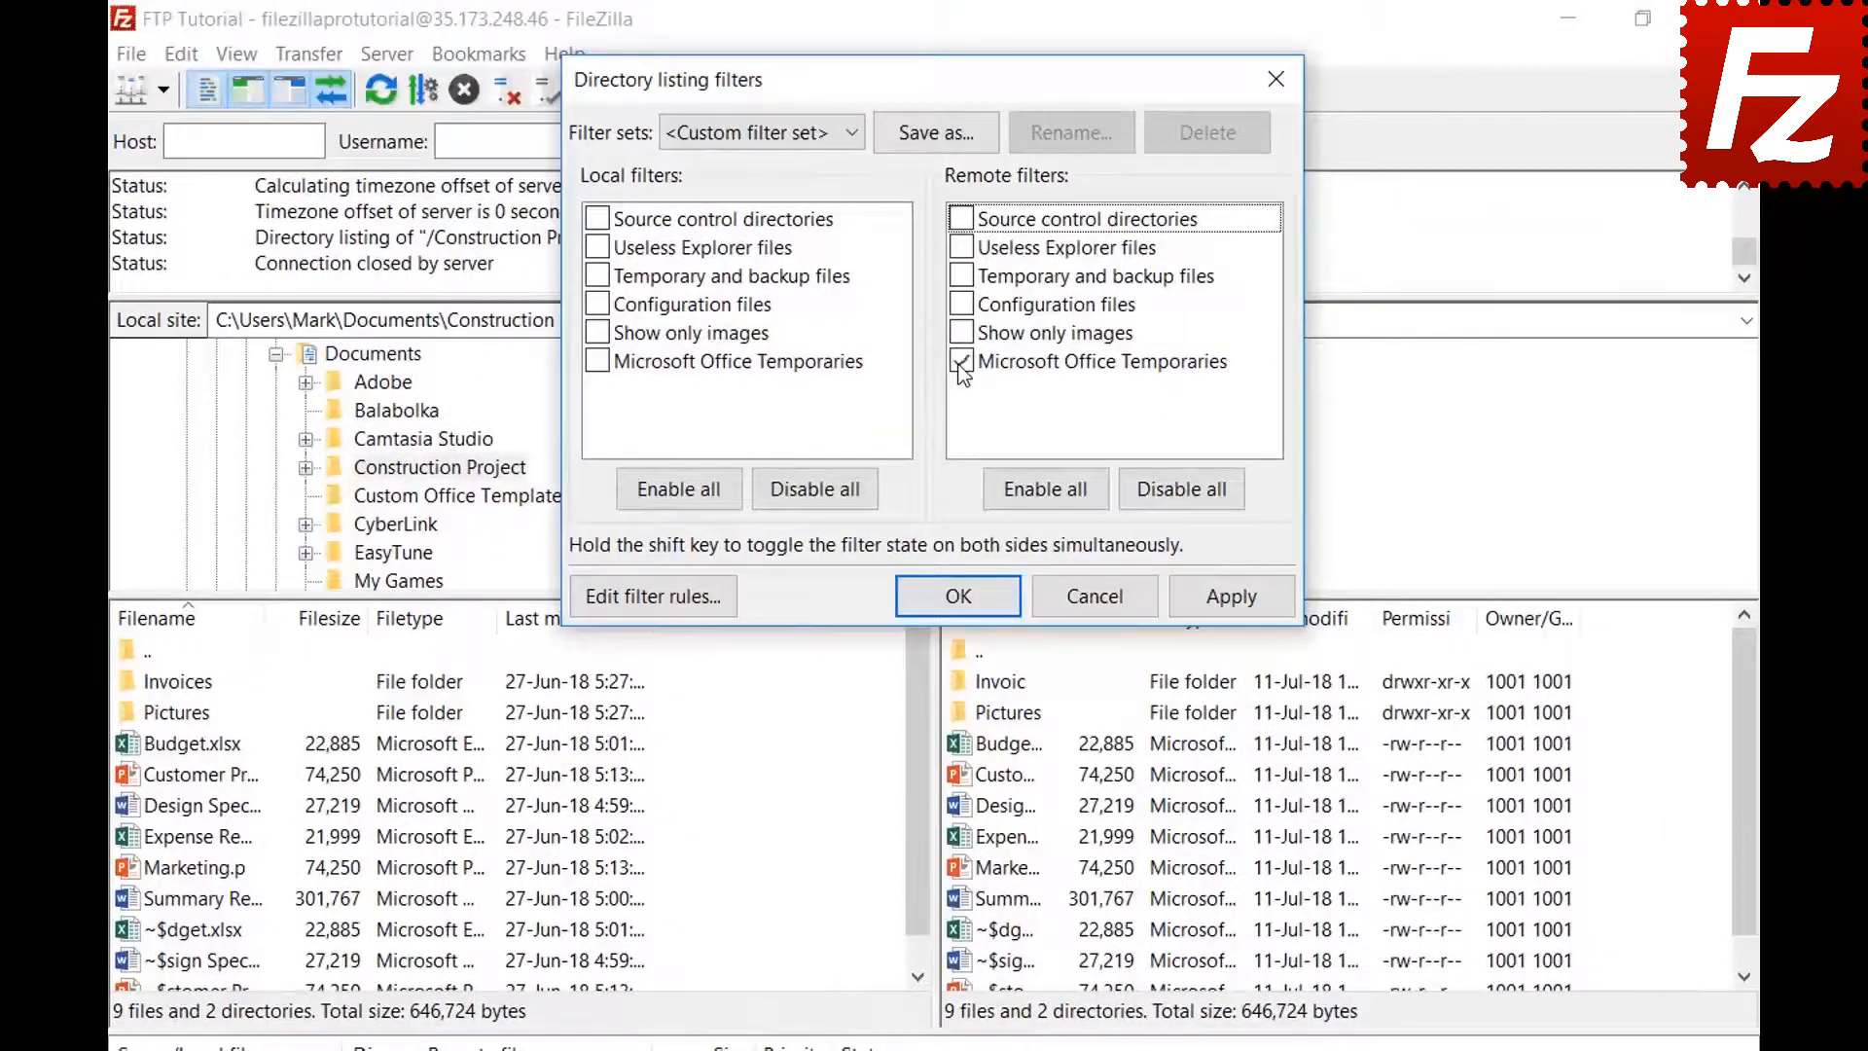
{"action": "left_click", "coordinate": [1227, 599]}
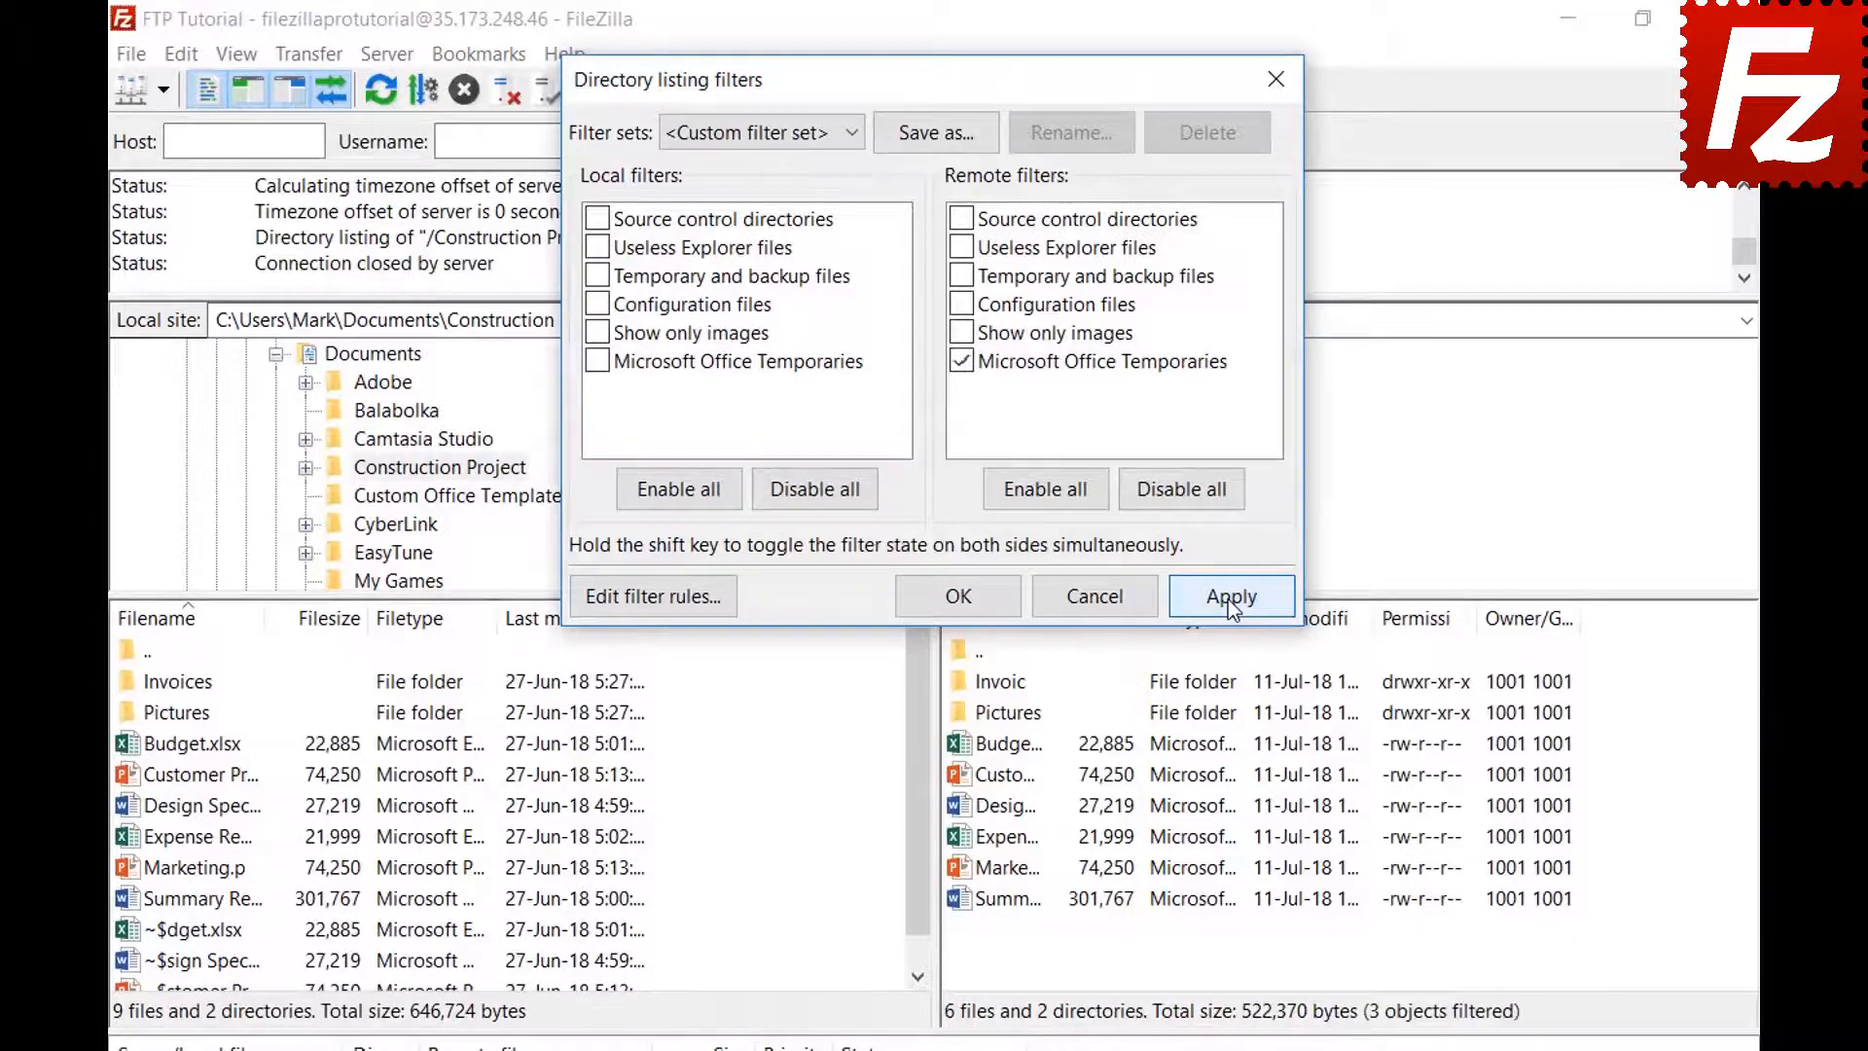
{"action": "left_click", "coordinate": [936, 130]}
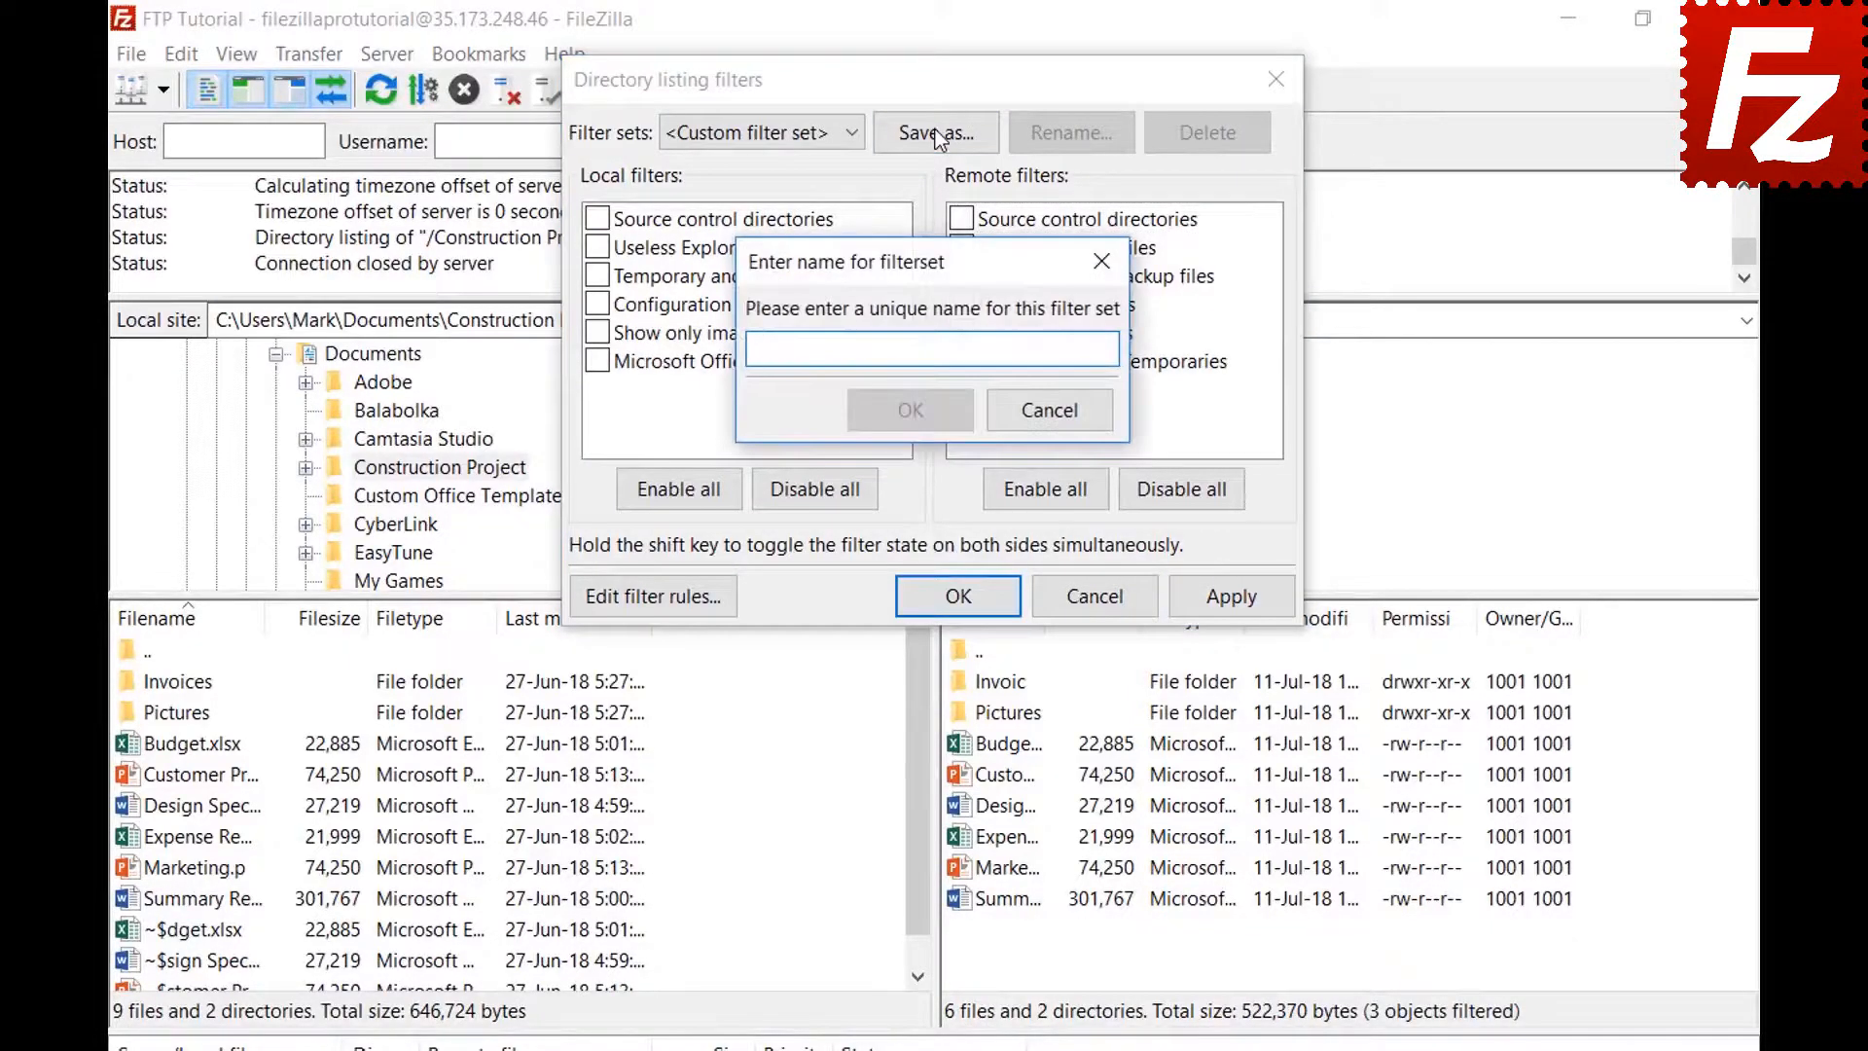
{"action": "type", "text": "Project"}
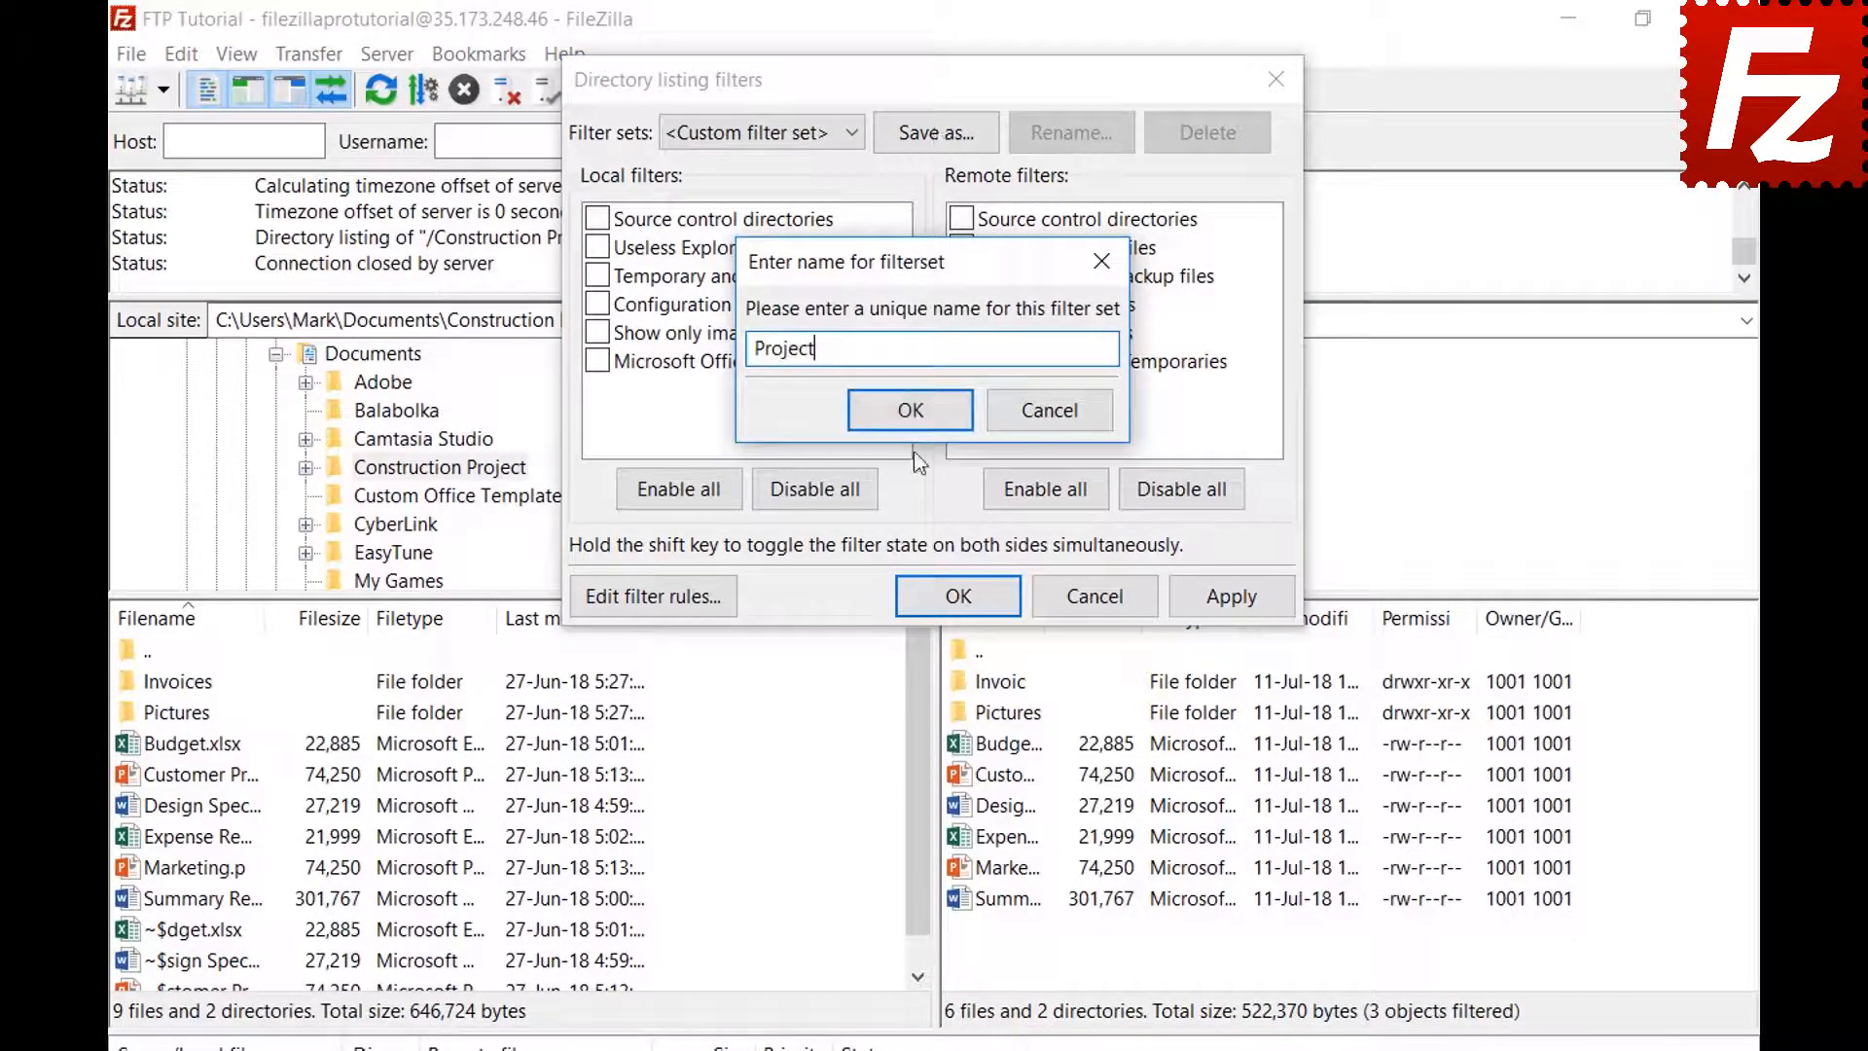
{"action": "left_click", "coordinate": [915, 414]}
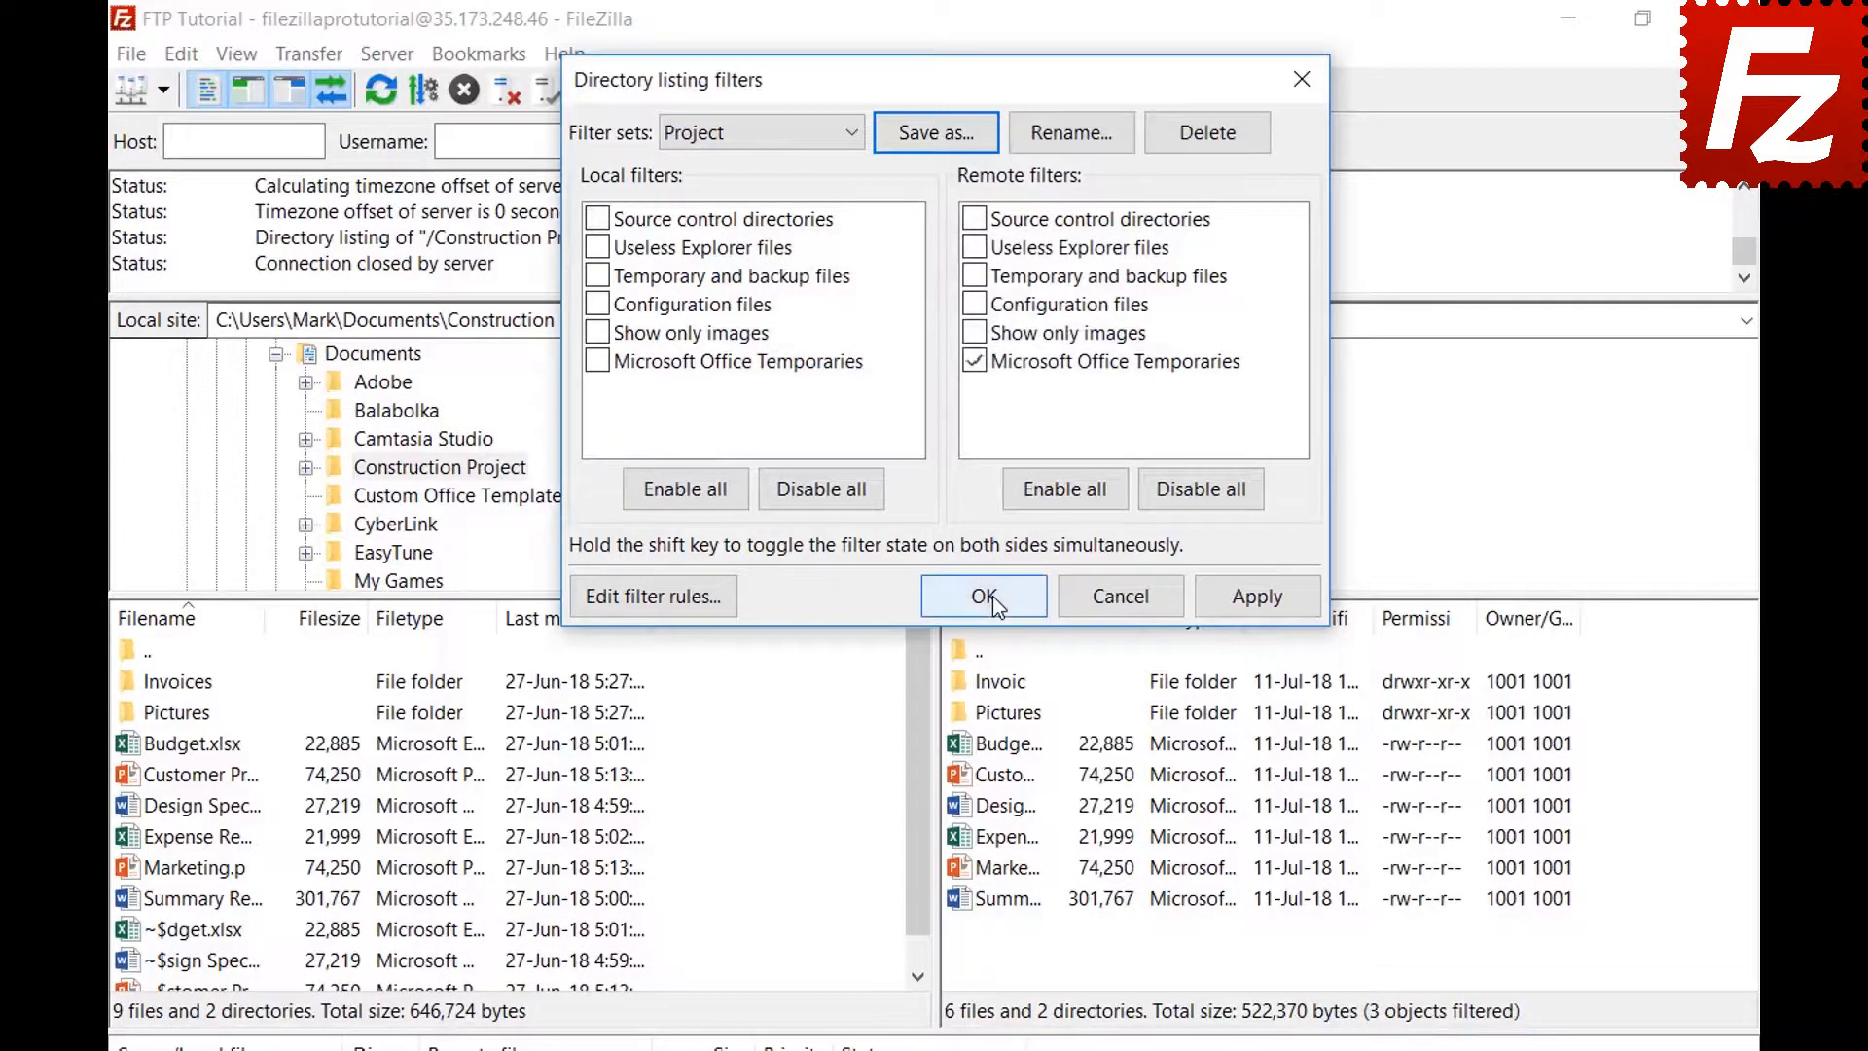
{"action": "left_click", "coordinate": [963, 595]}
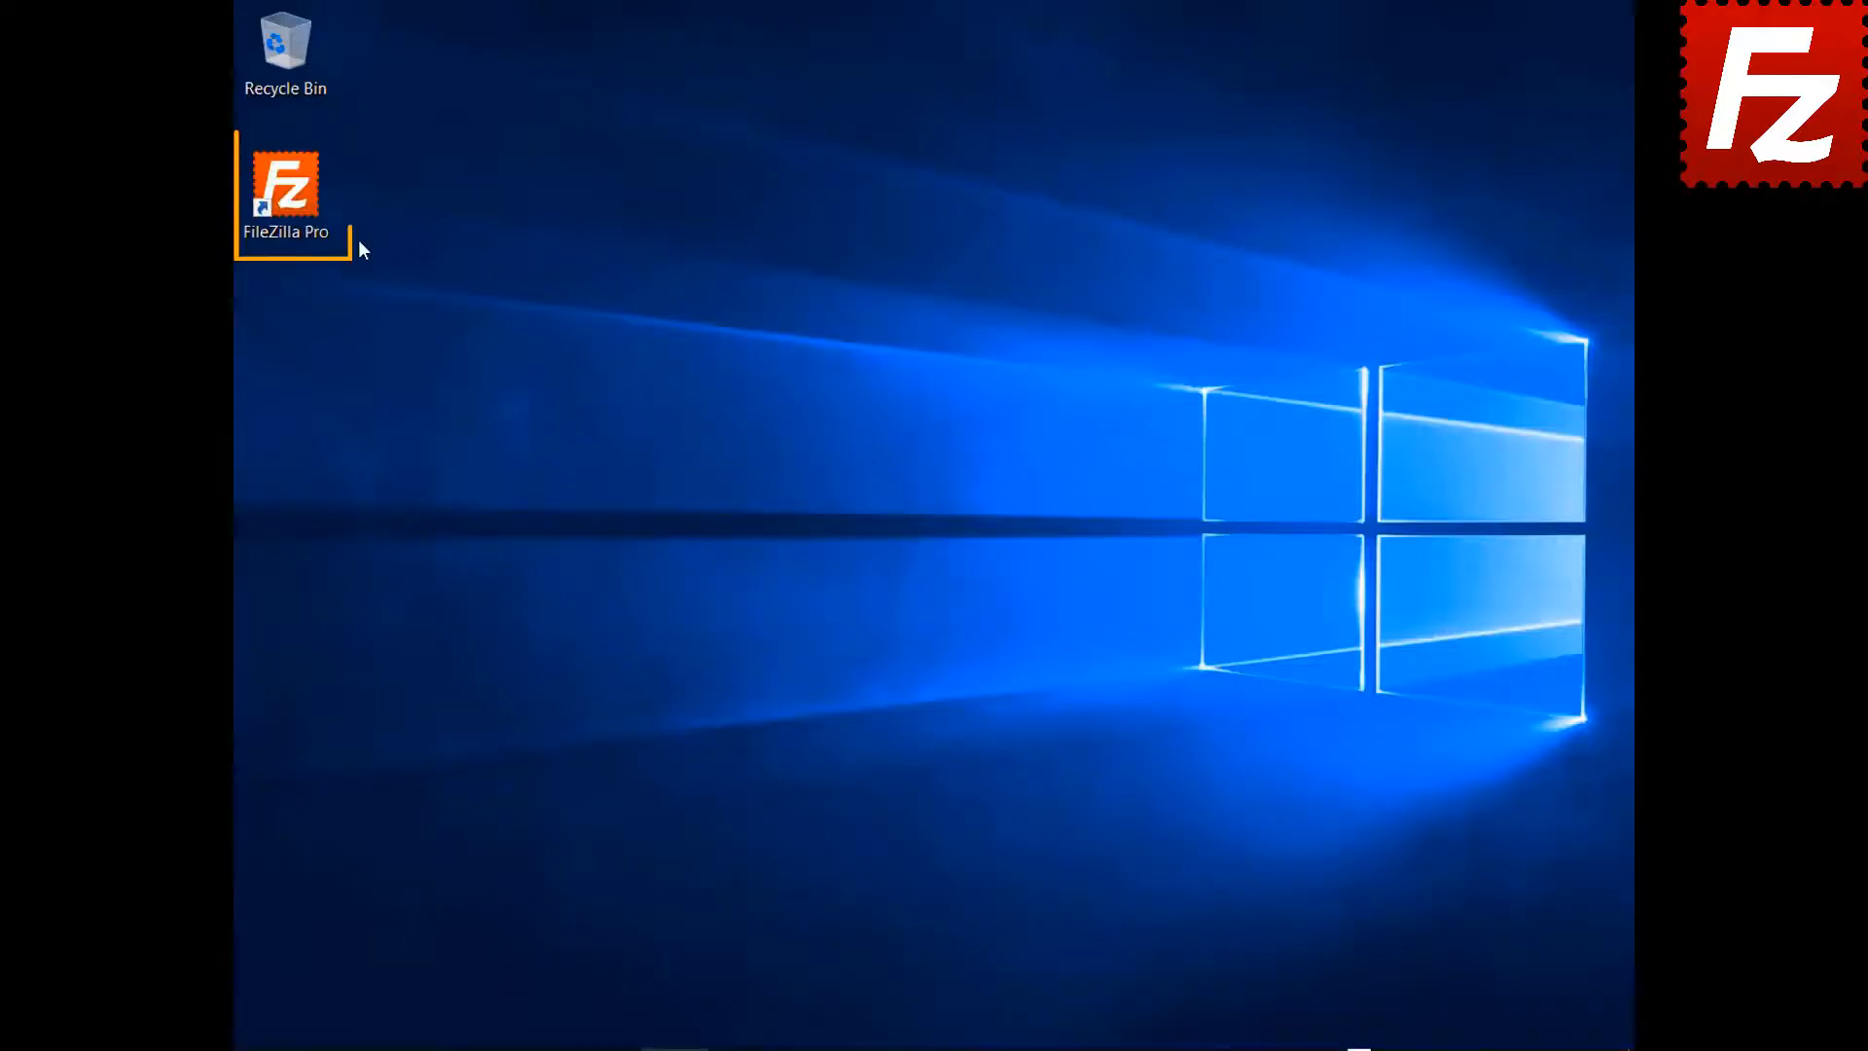
Launch FileZilla Pro and connect to the saved FTP connection site
{"action": "double_click", "coordinate": [287, 190]}
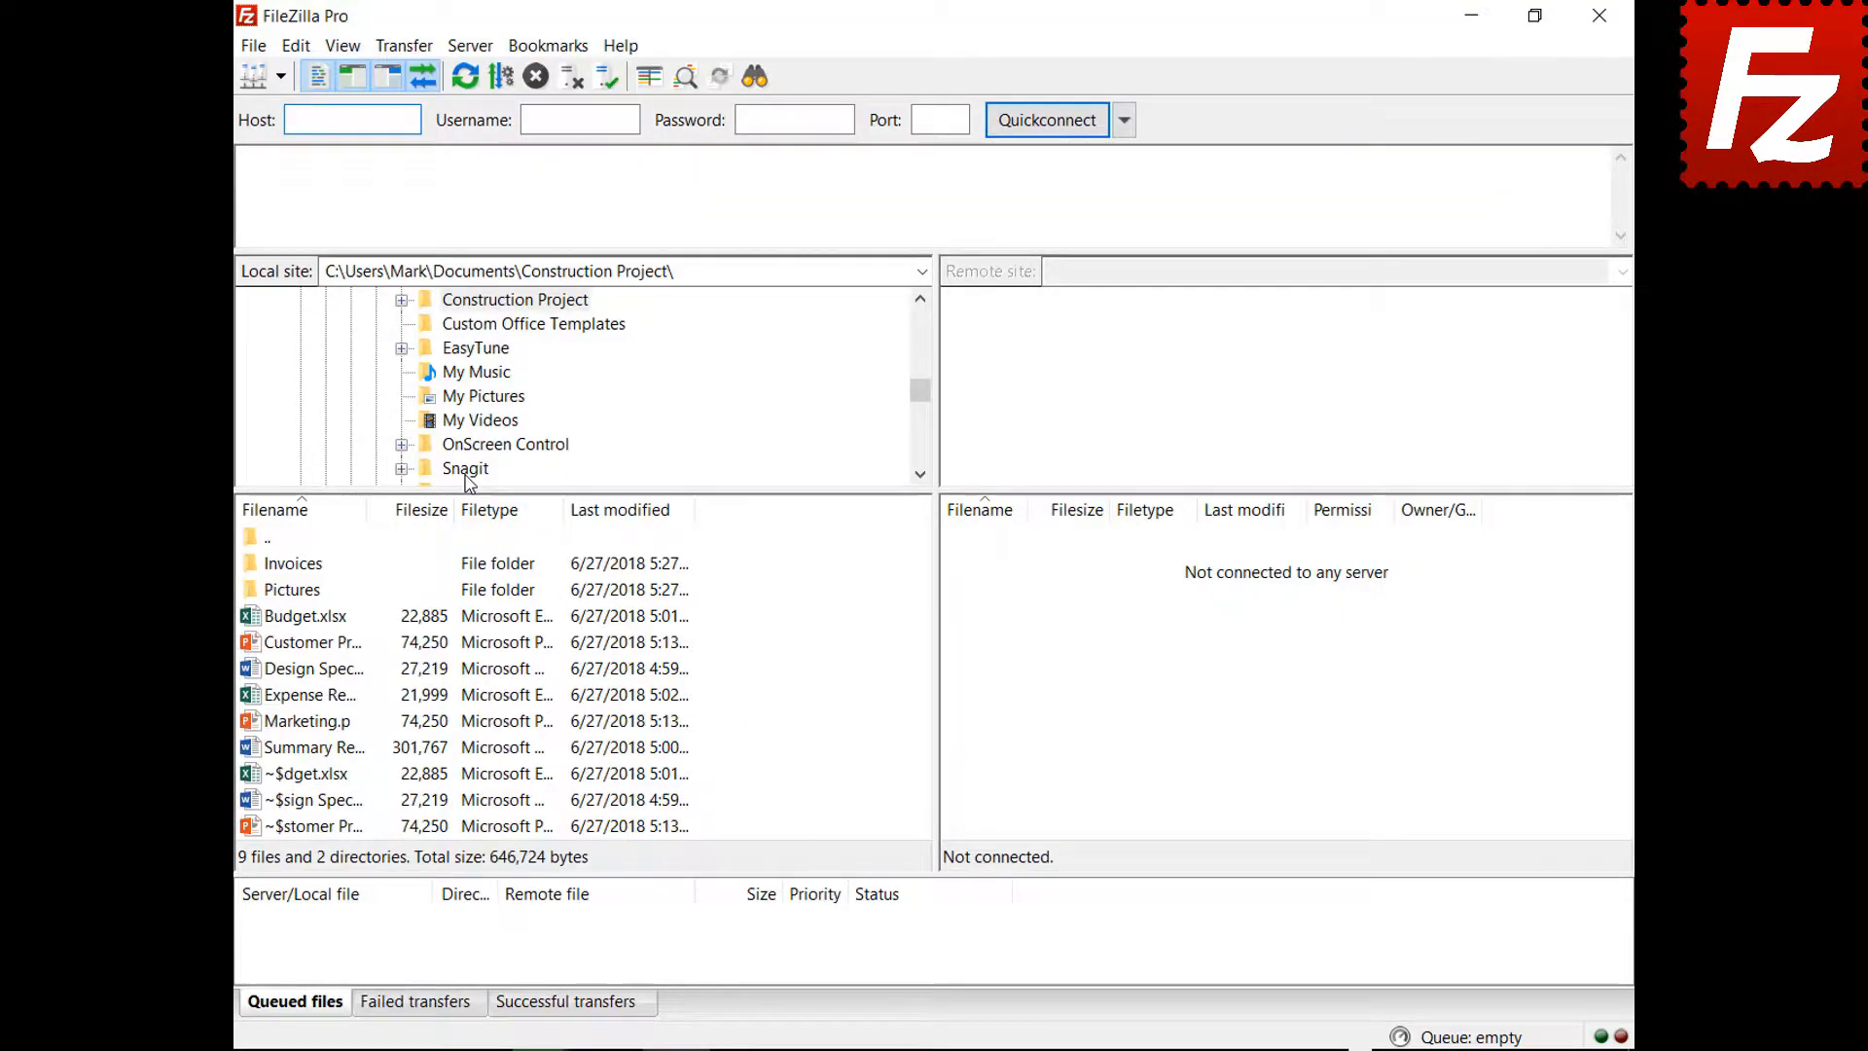
{"action": "left_click", "coordinate": [280, 76]}
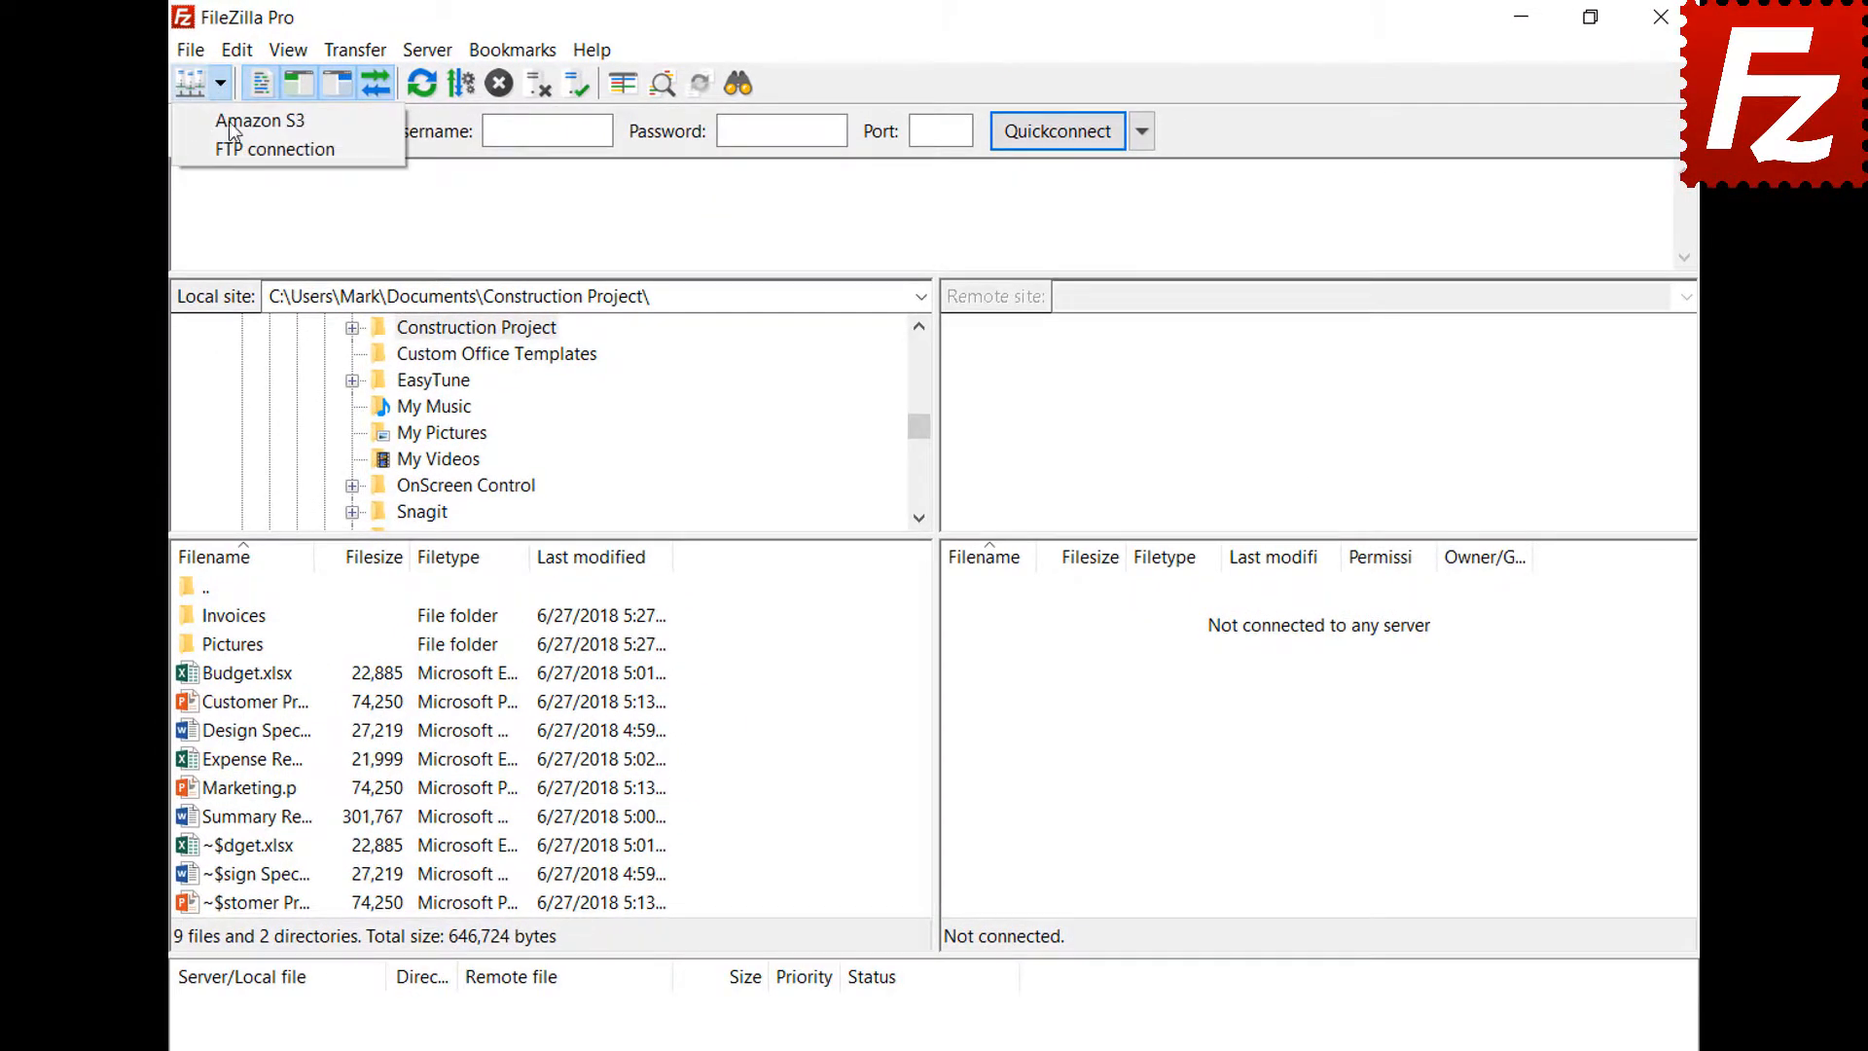
{"action": "left_click", "coordinate": [243, 149]}
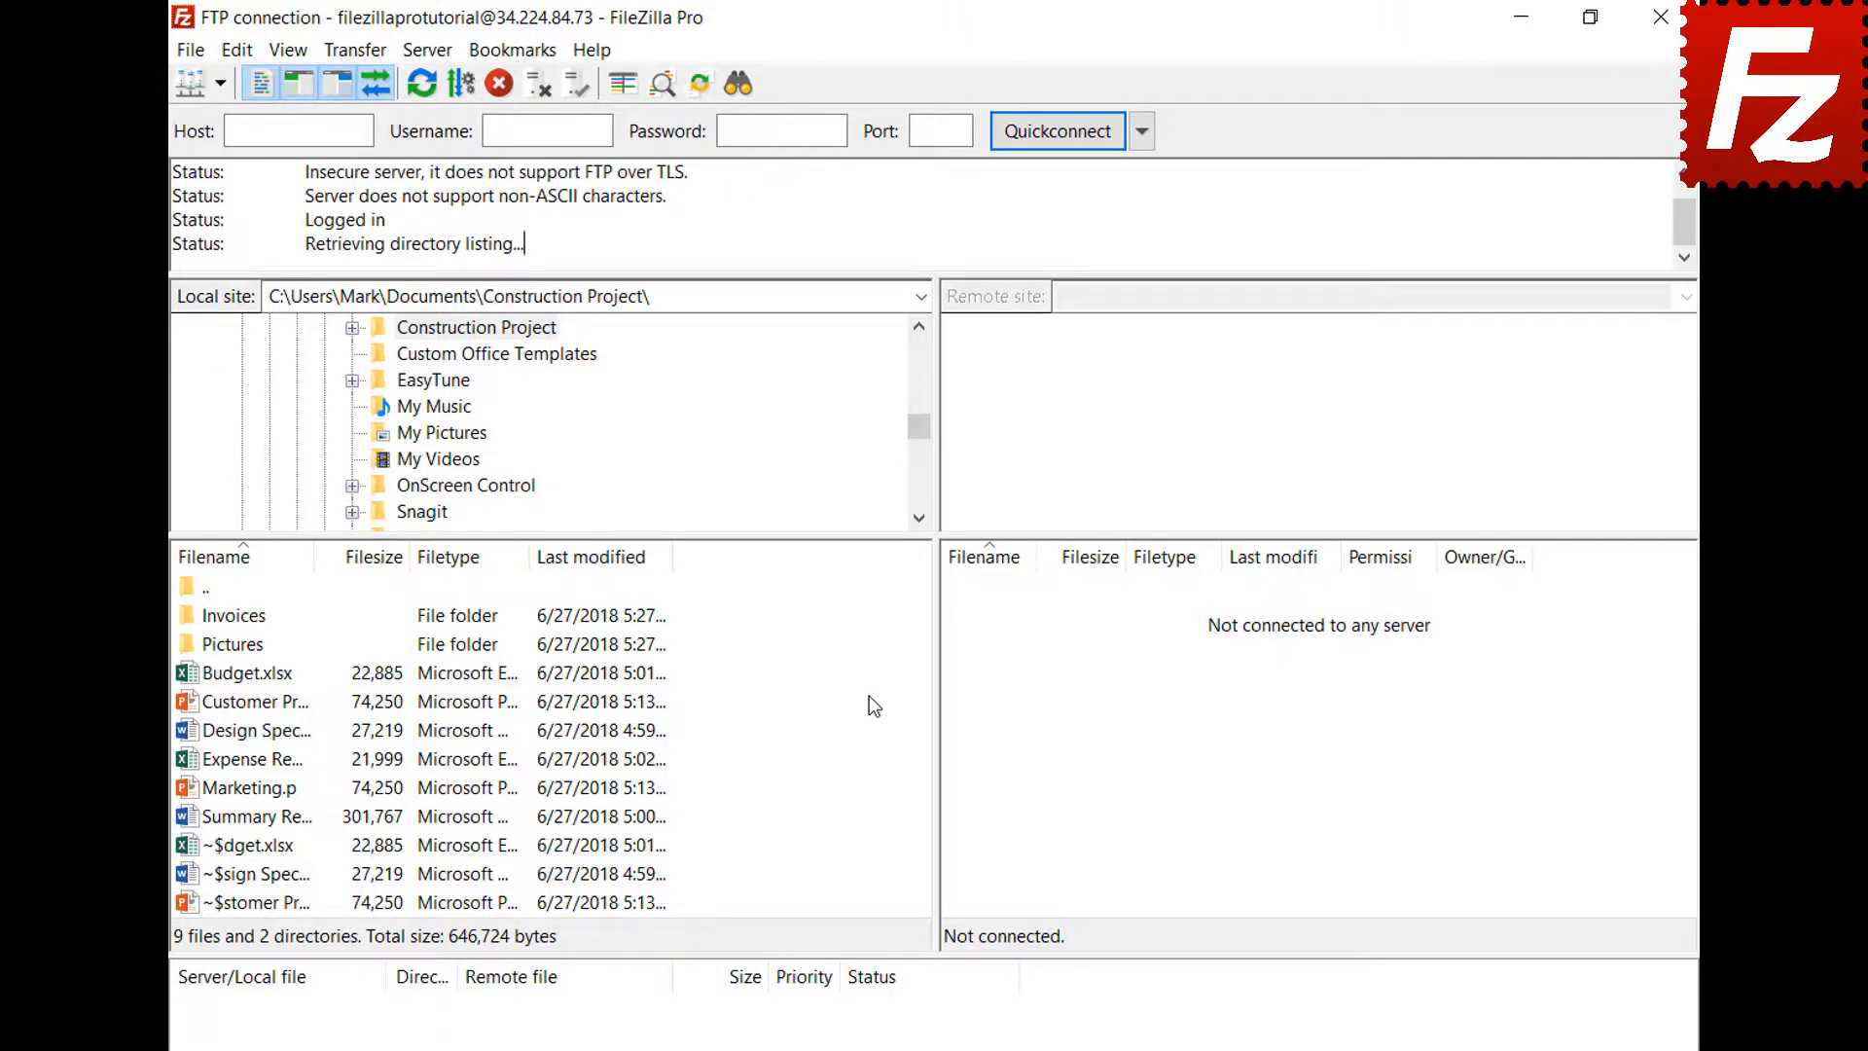
Open a new tab and connect it to the Amazon S3 site alongside the FTP tab
{"action": "left_click", "coordinate": [193, 52]}
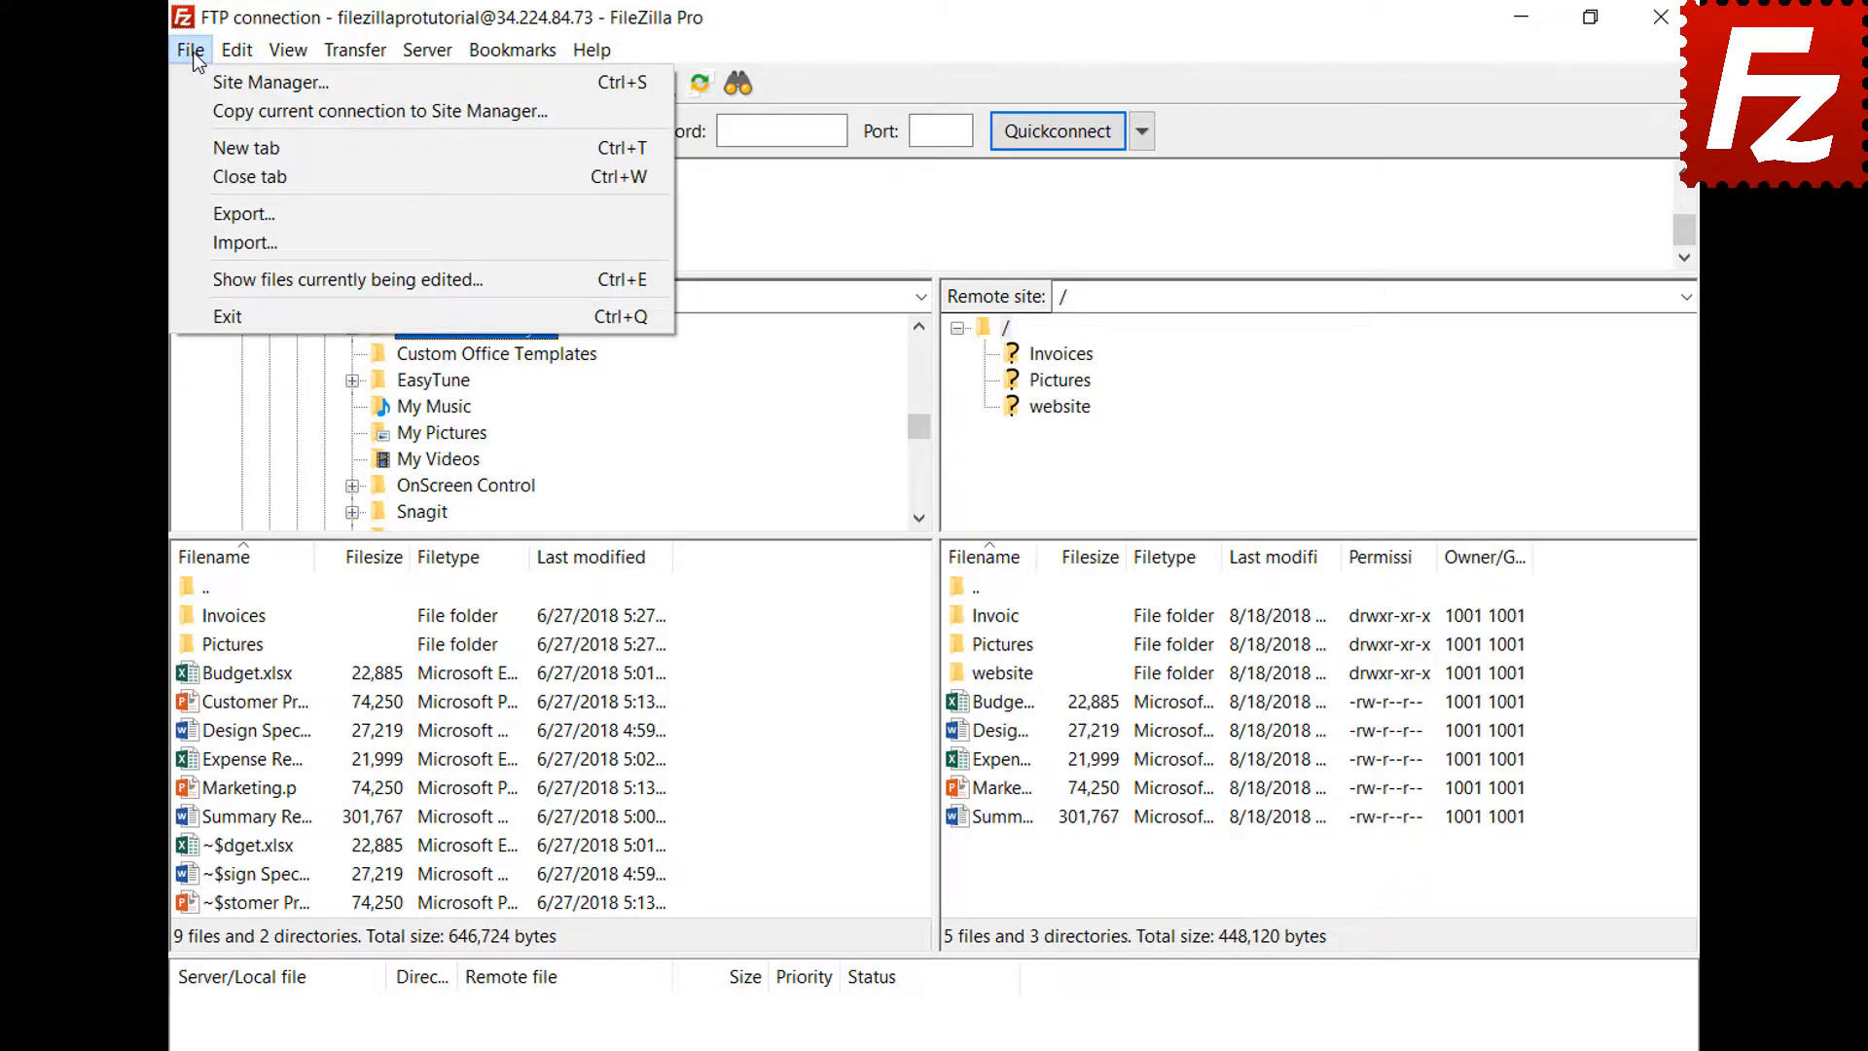
{"action": "left_click", "coordinate": [207, 134]}
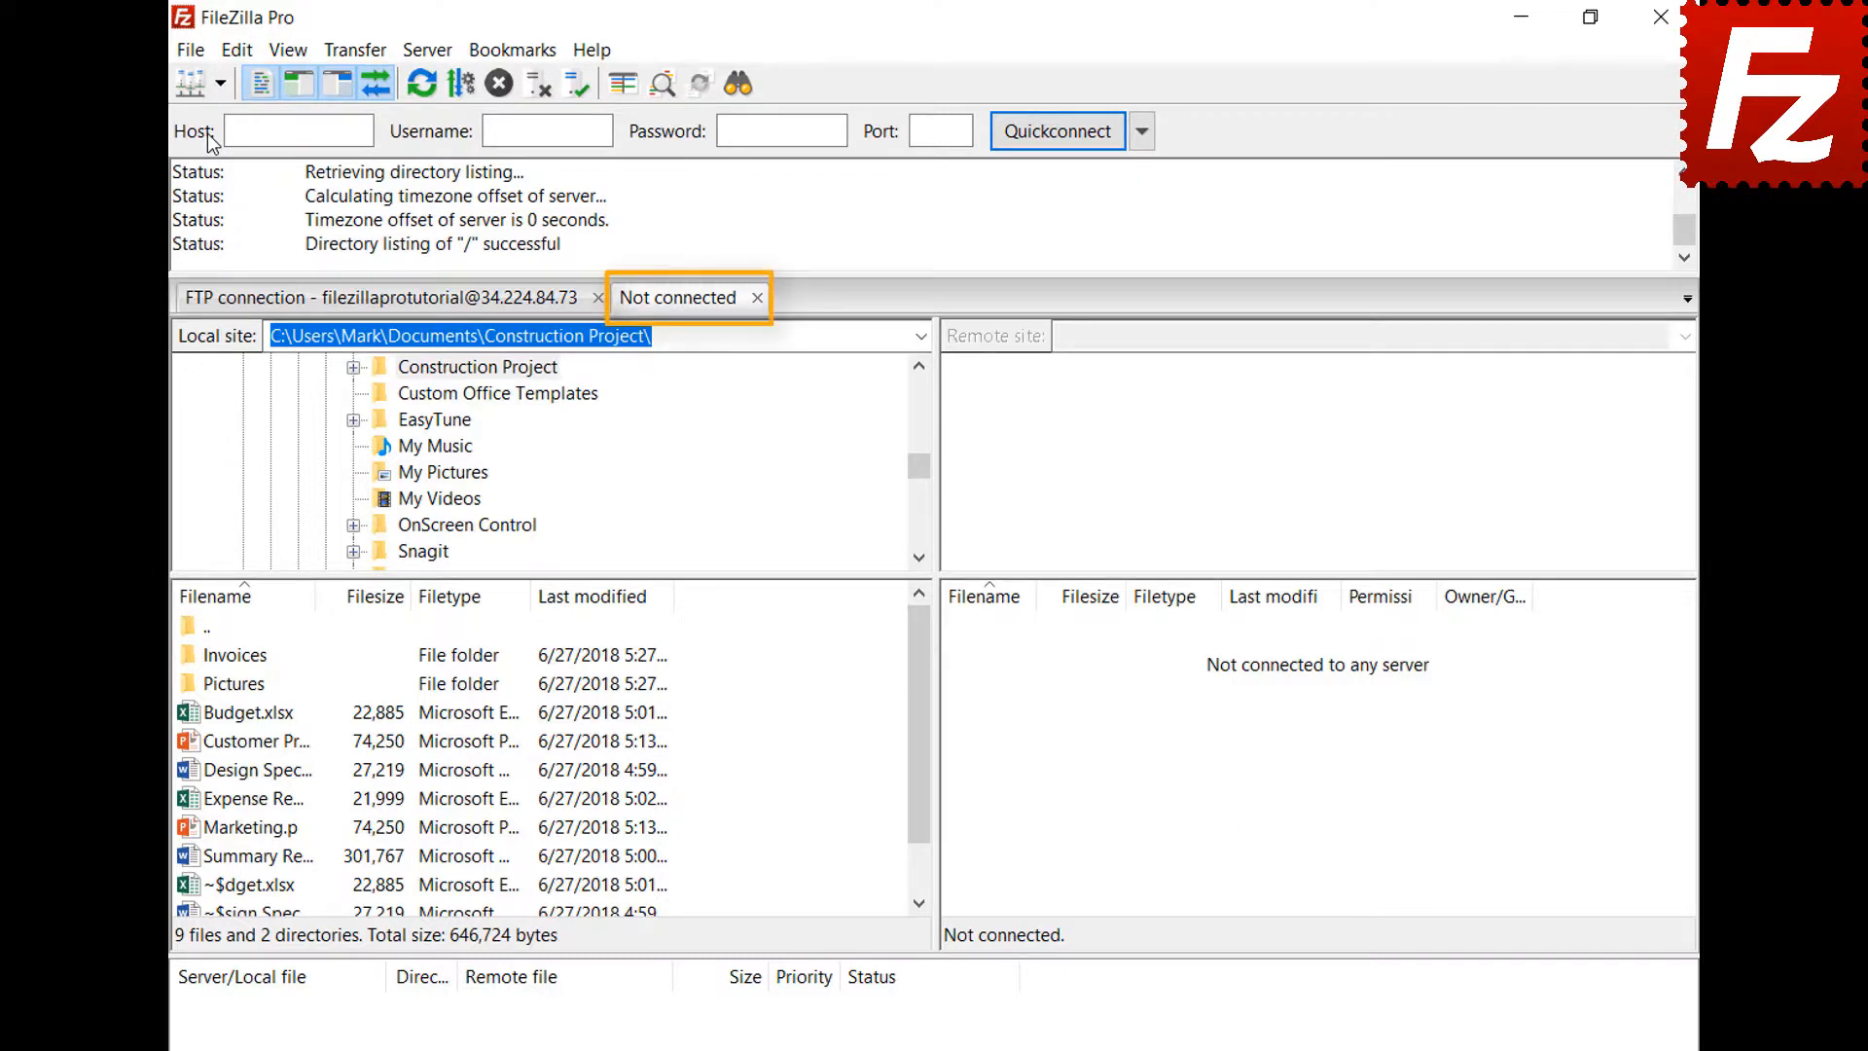
{"action": "left_click", "coordinate": [451, 309]}
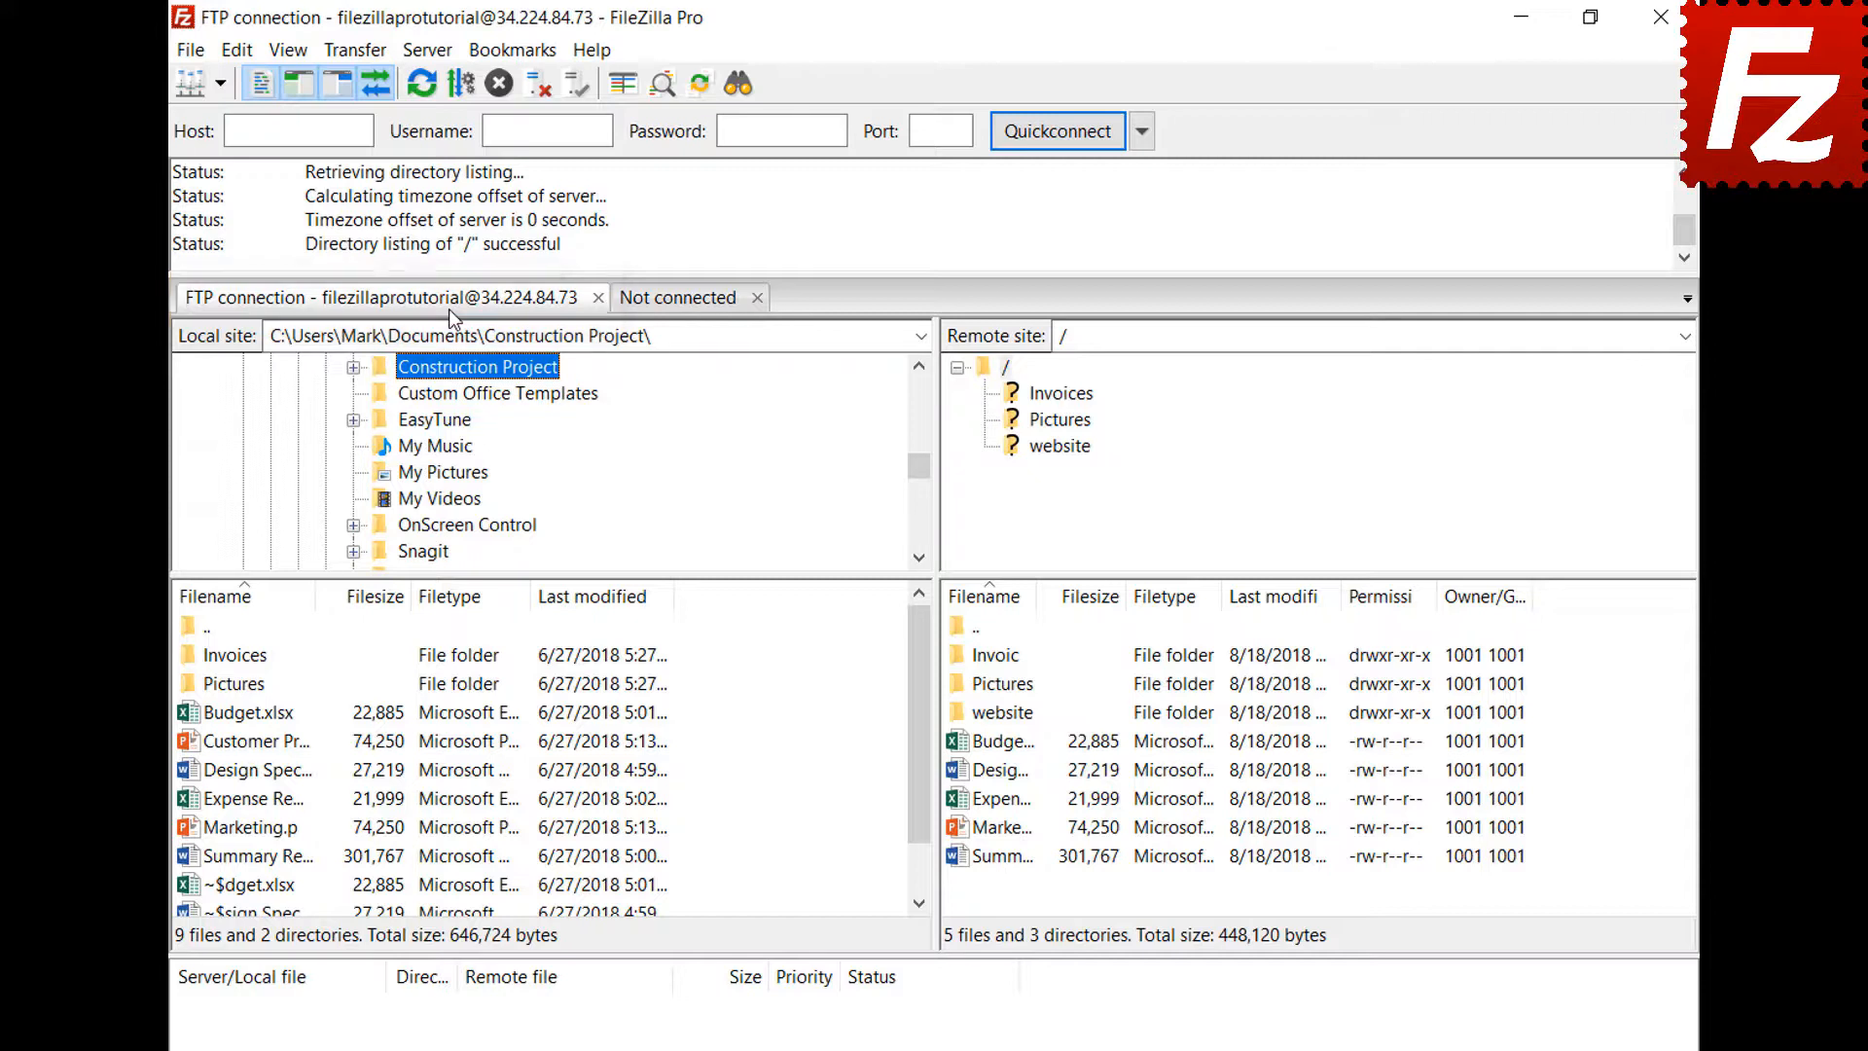
{"action": "left_click", "coordinate": [684, 304]}
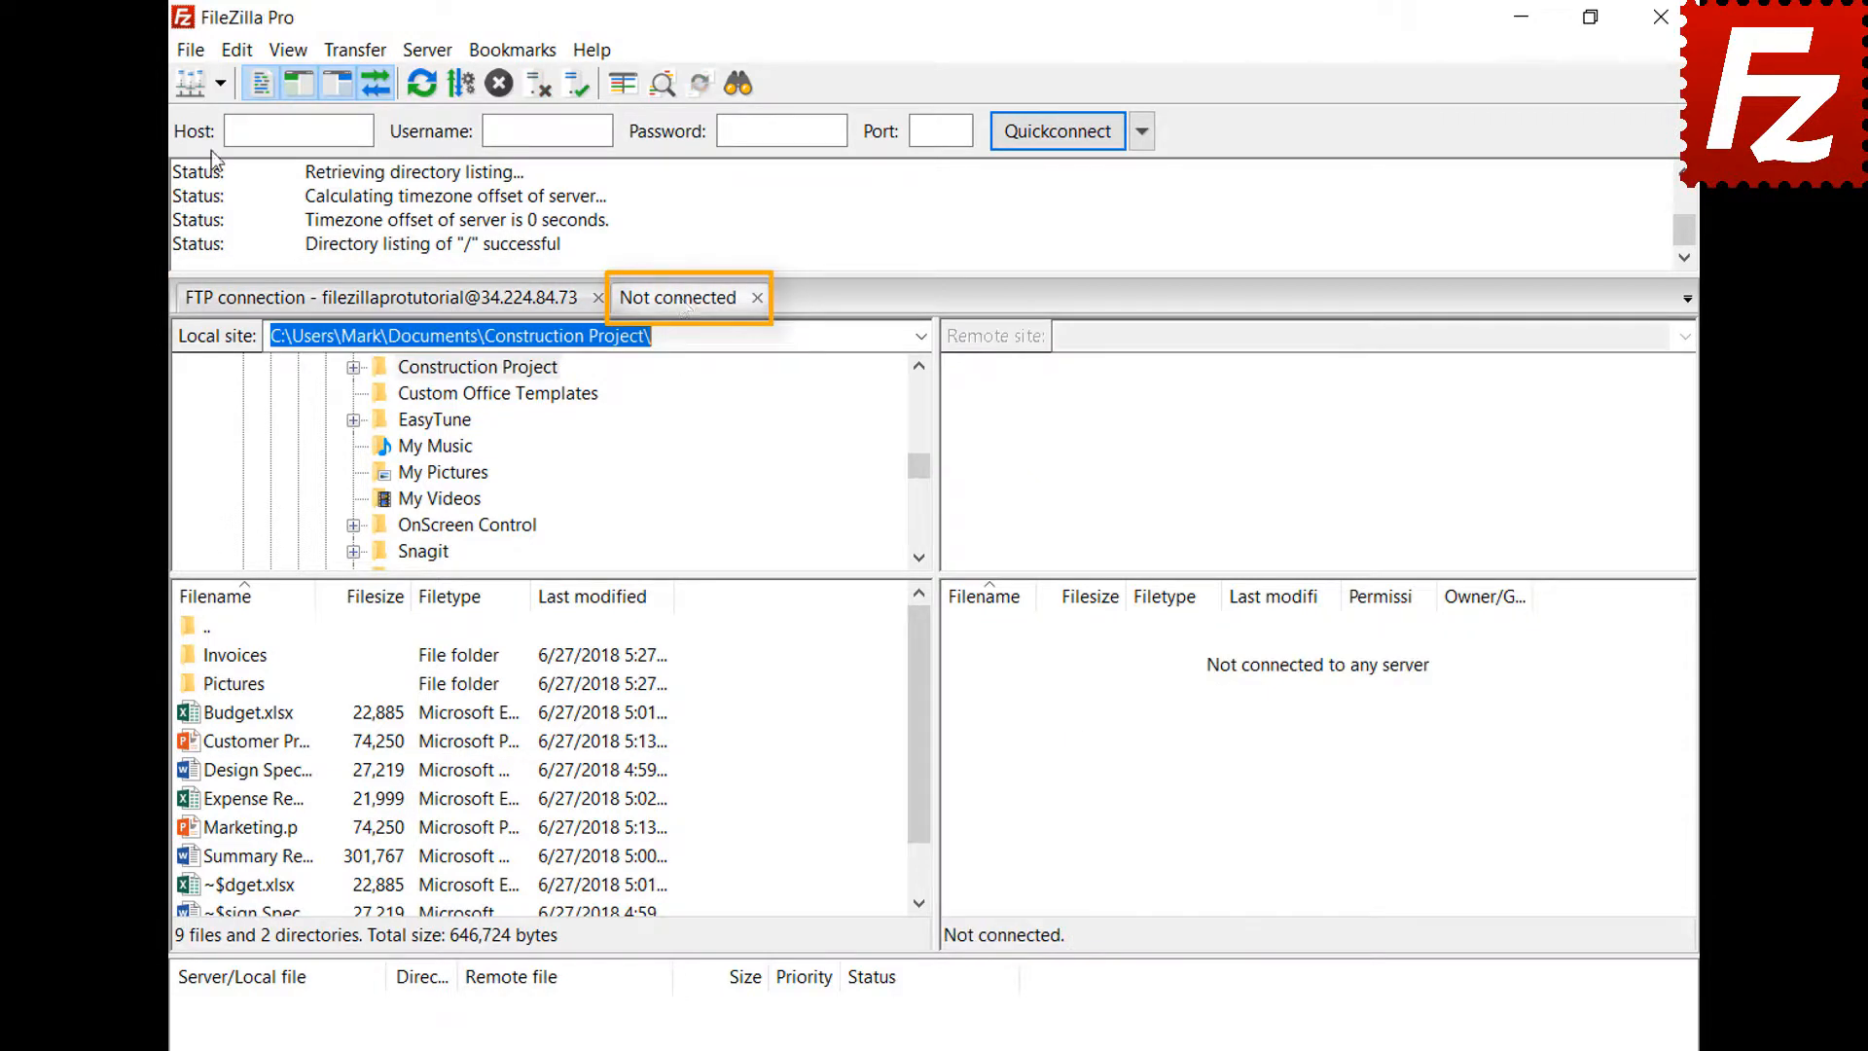
{"action": "left_click", "coordinate": [220, 85]}
{"action": "left_click", "coordinate": [204, 113]}
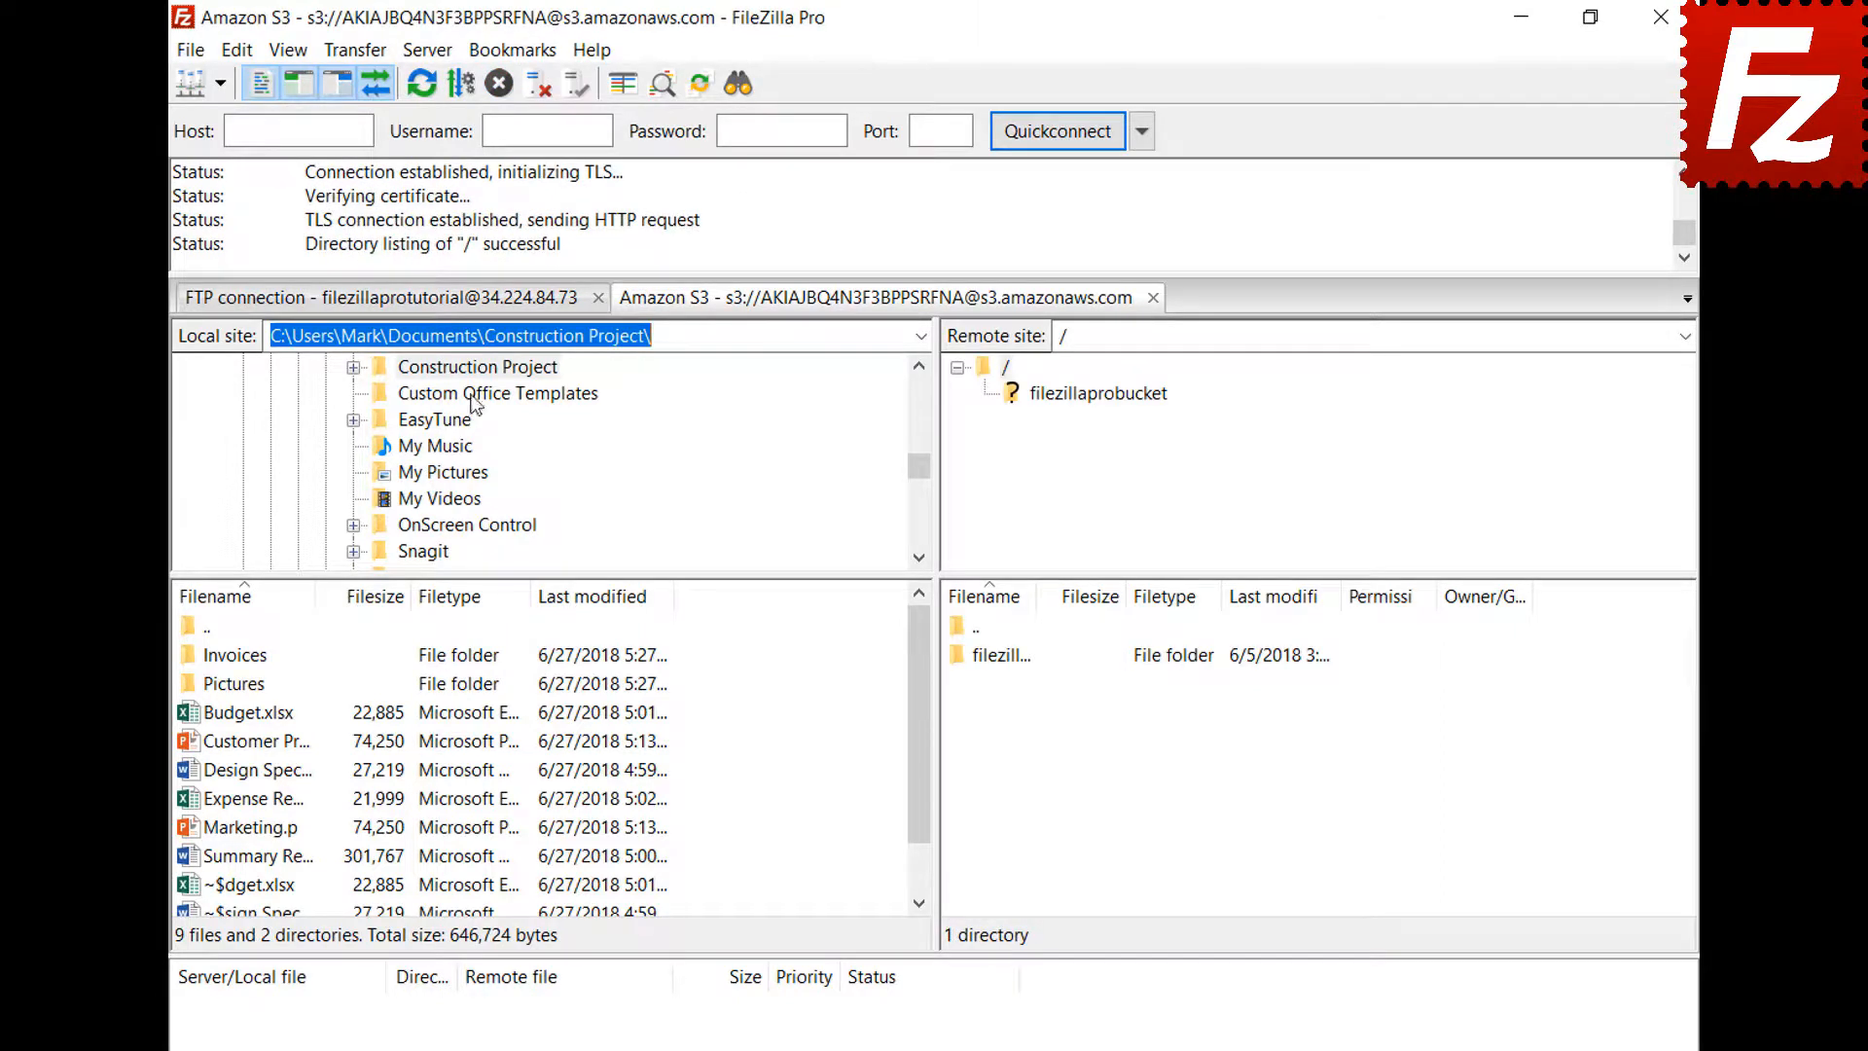
{"action": "left_click", "coordinate": [471, 306]}
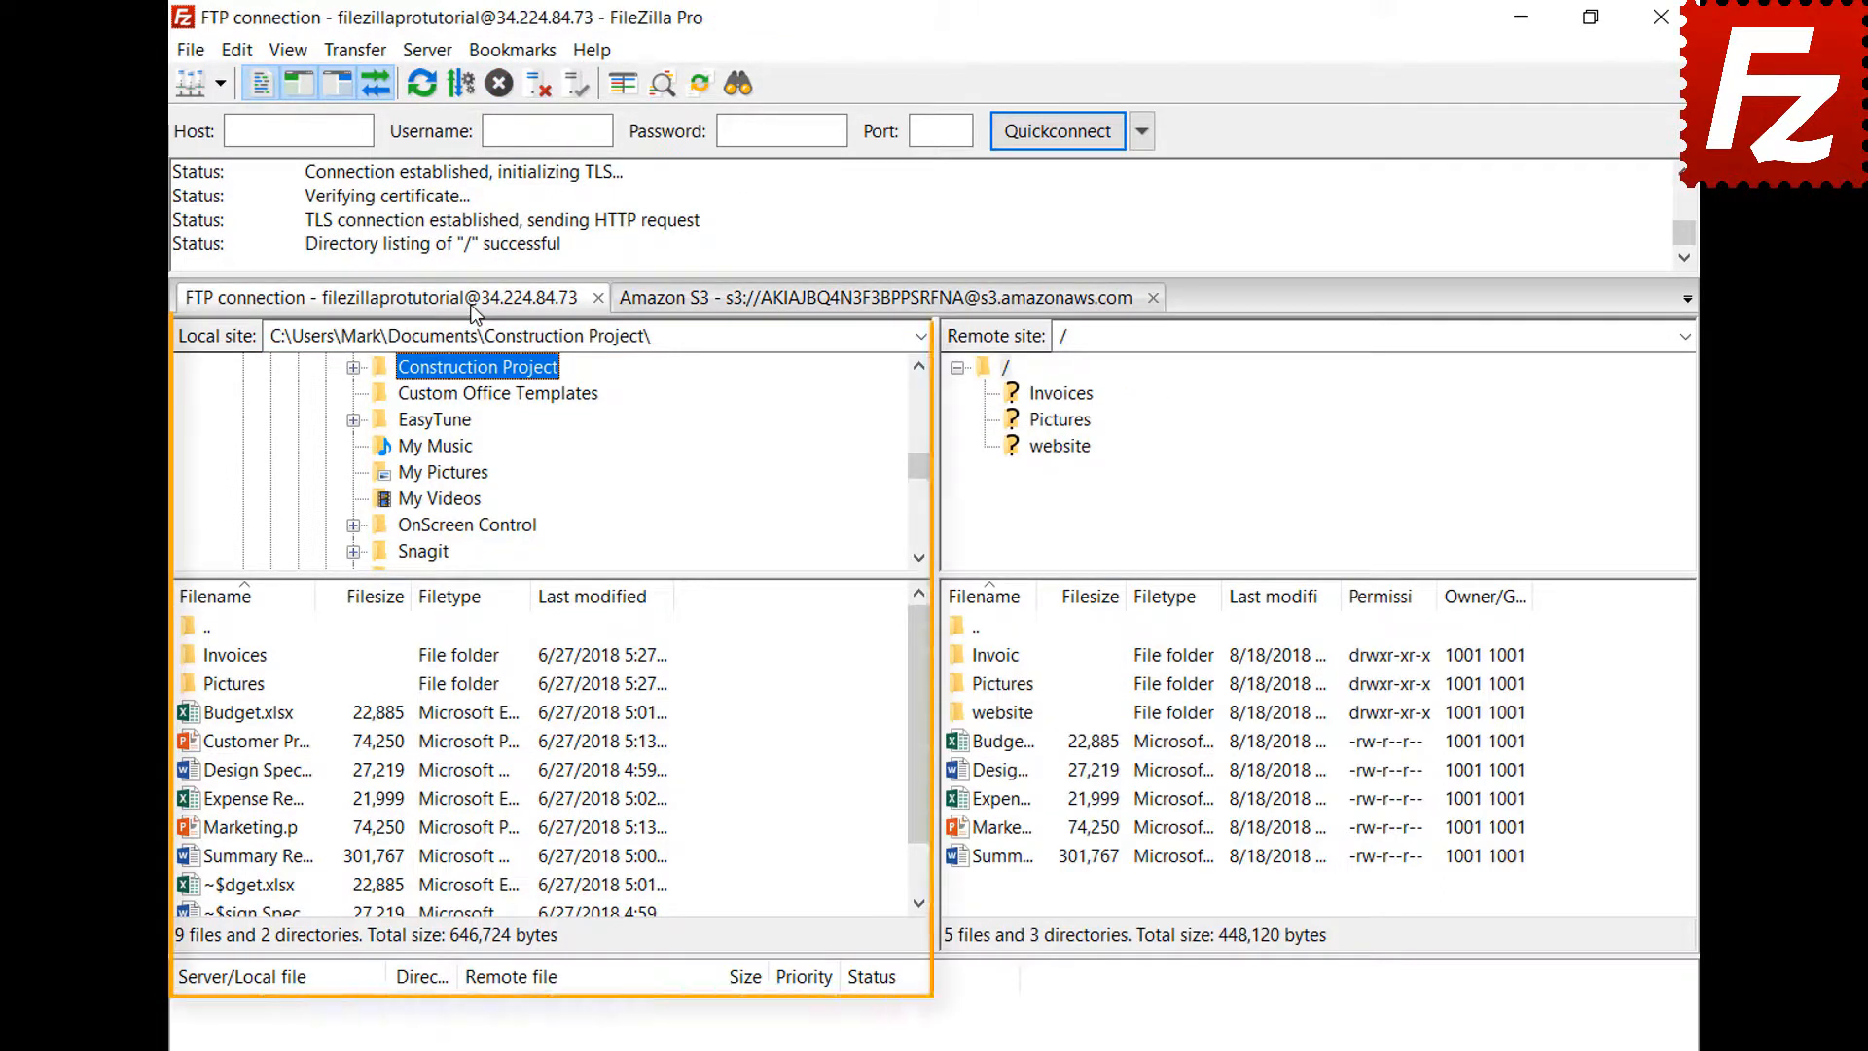
{"action": "left_click", "coordinate": [814, 301]}
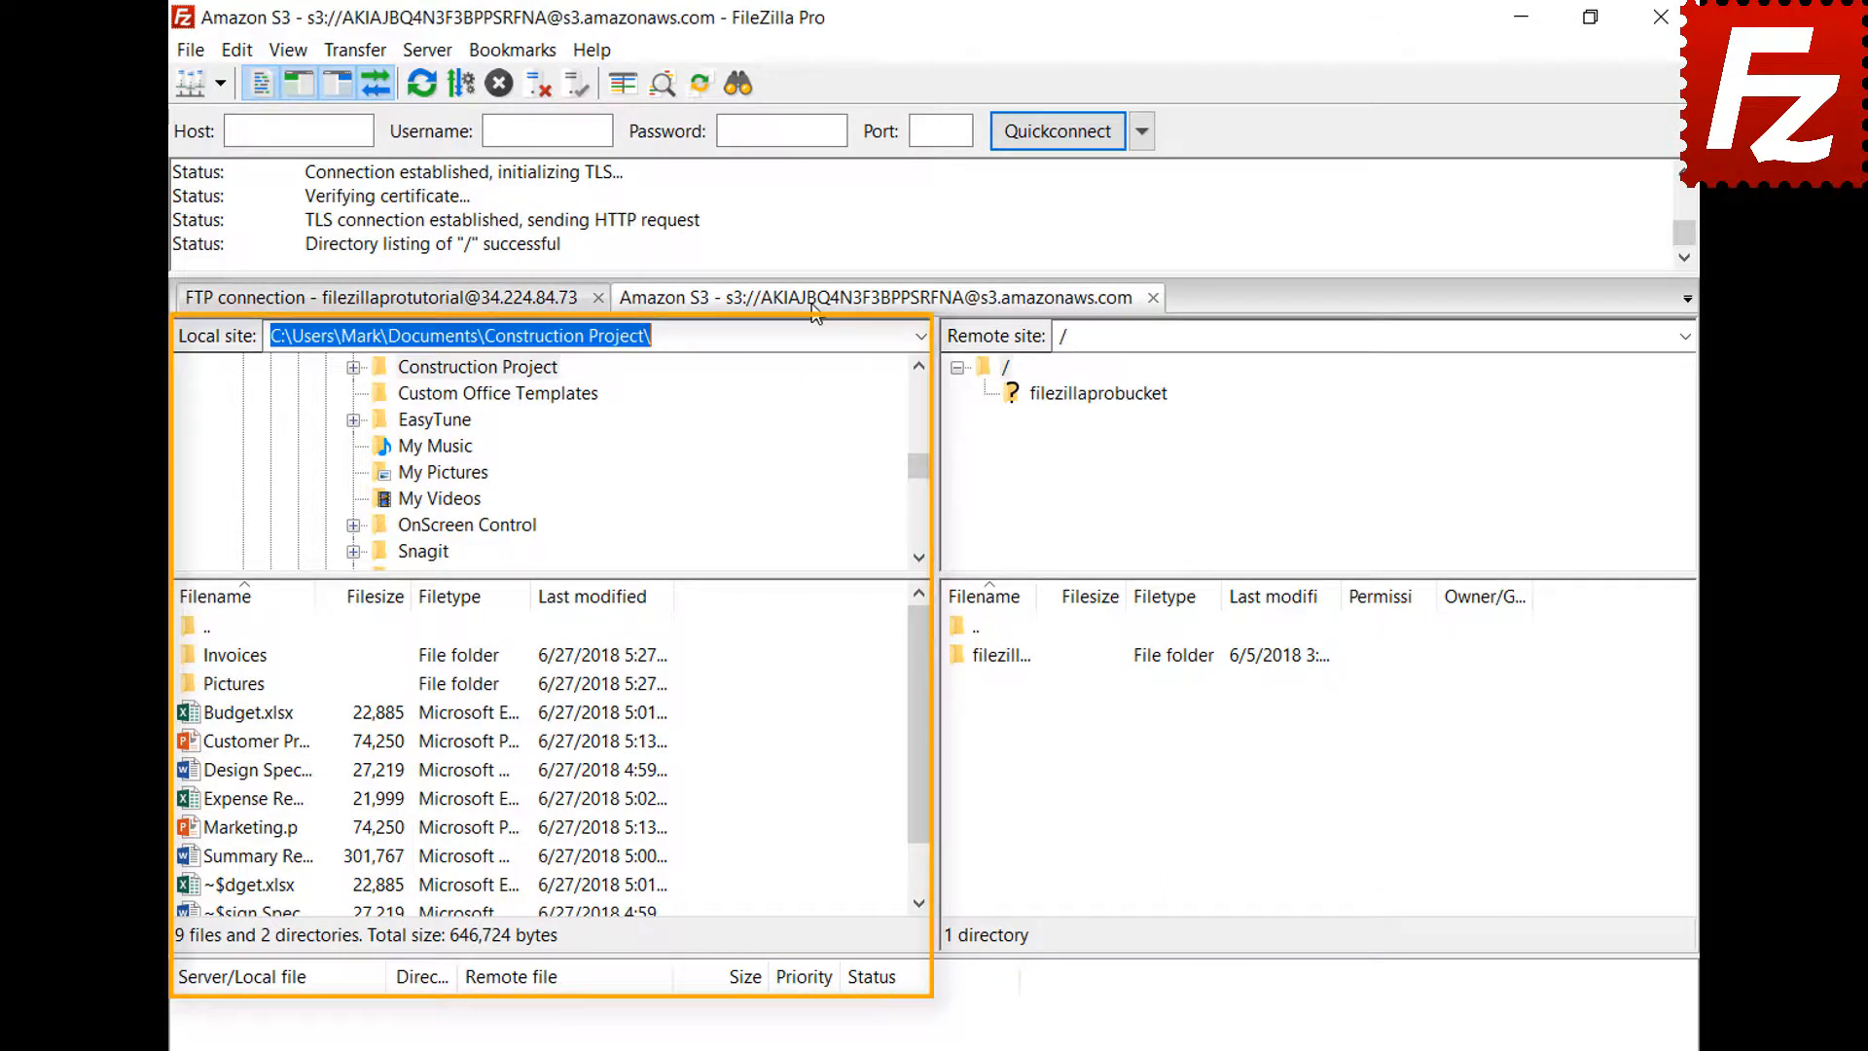
Turn on 'Restore tabs and reconnect' in Interface settings, then relaunch FileZilla Pro
{"action": "left_click", "coordinate": [240, 50]}
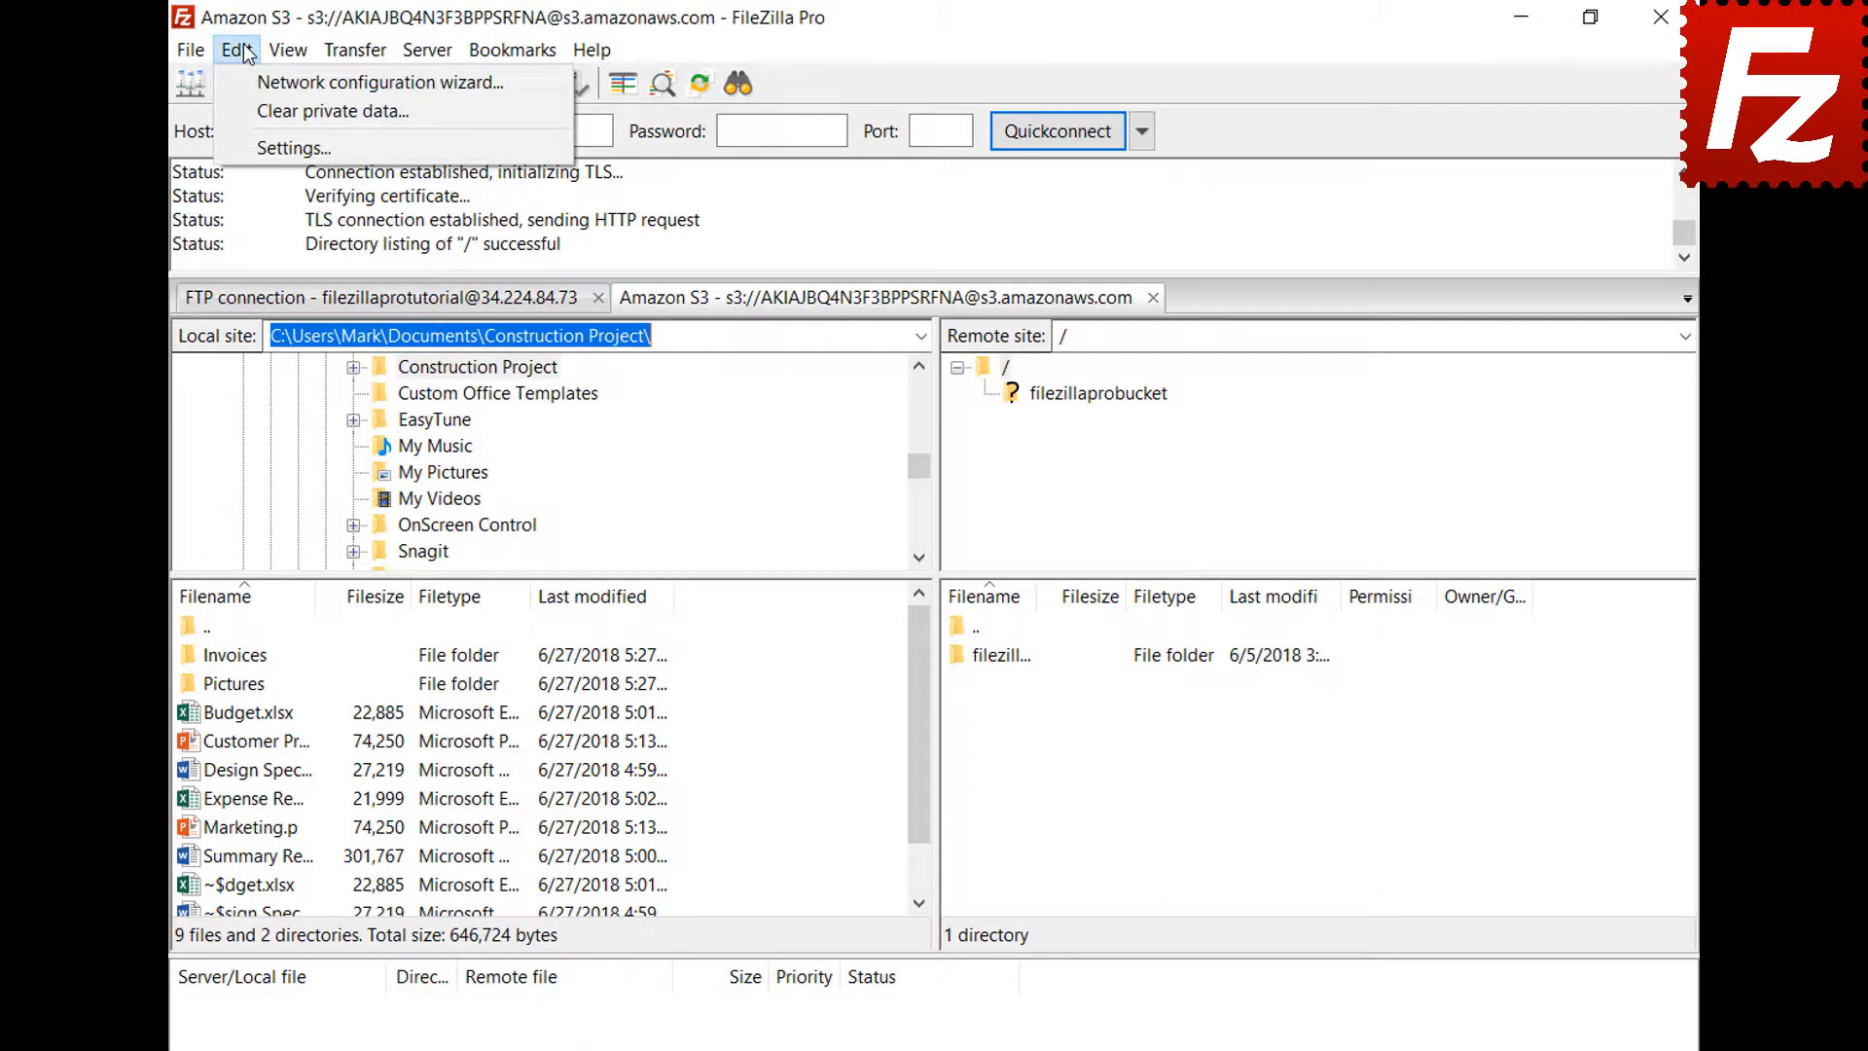
{"action": "left_click", "coordinate": [261, 146]}
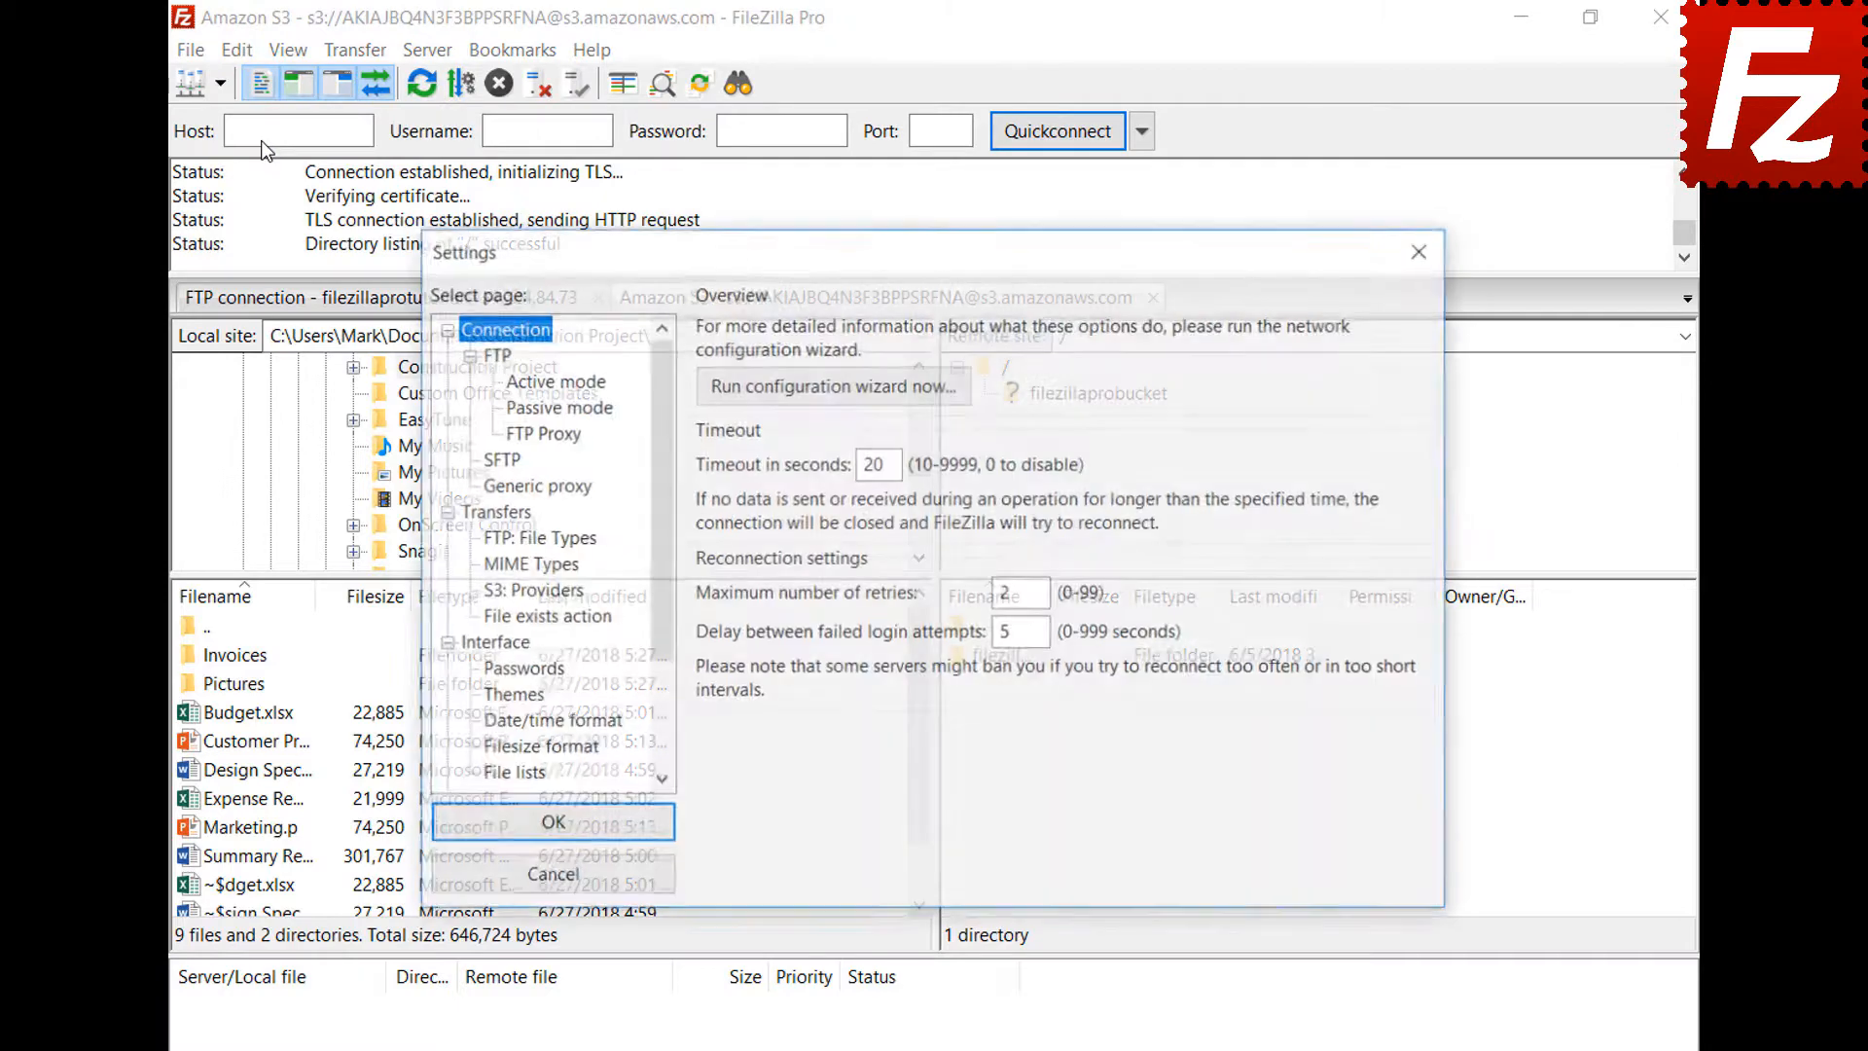
{"action": "left_click", "coordinate": [518, 645]}
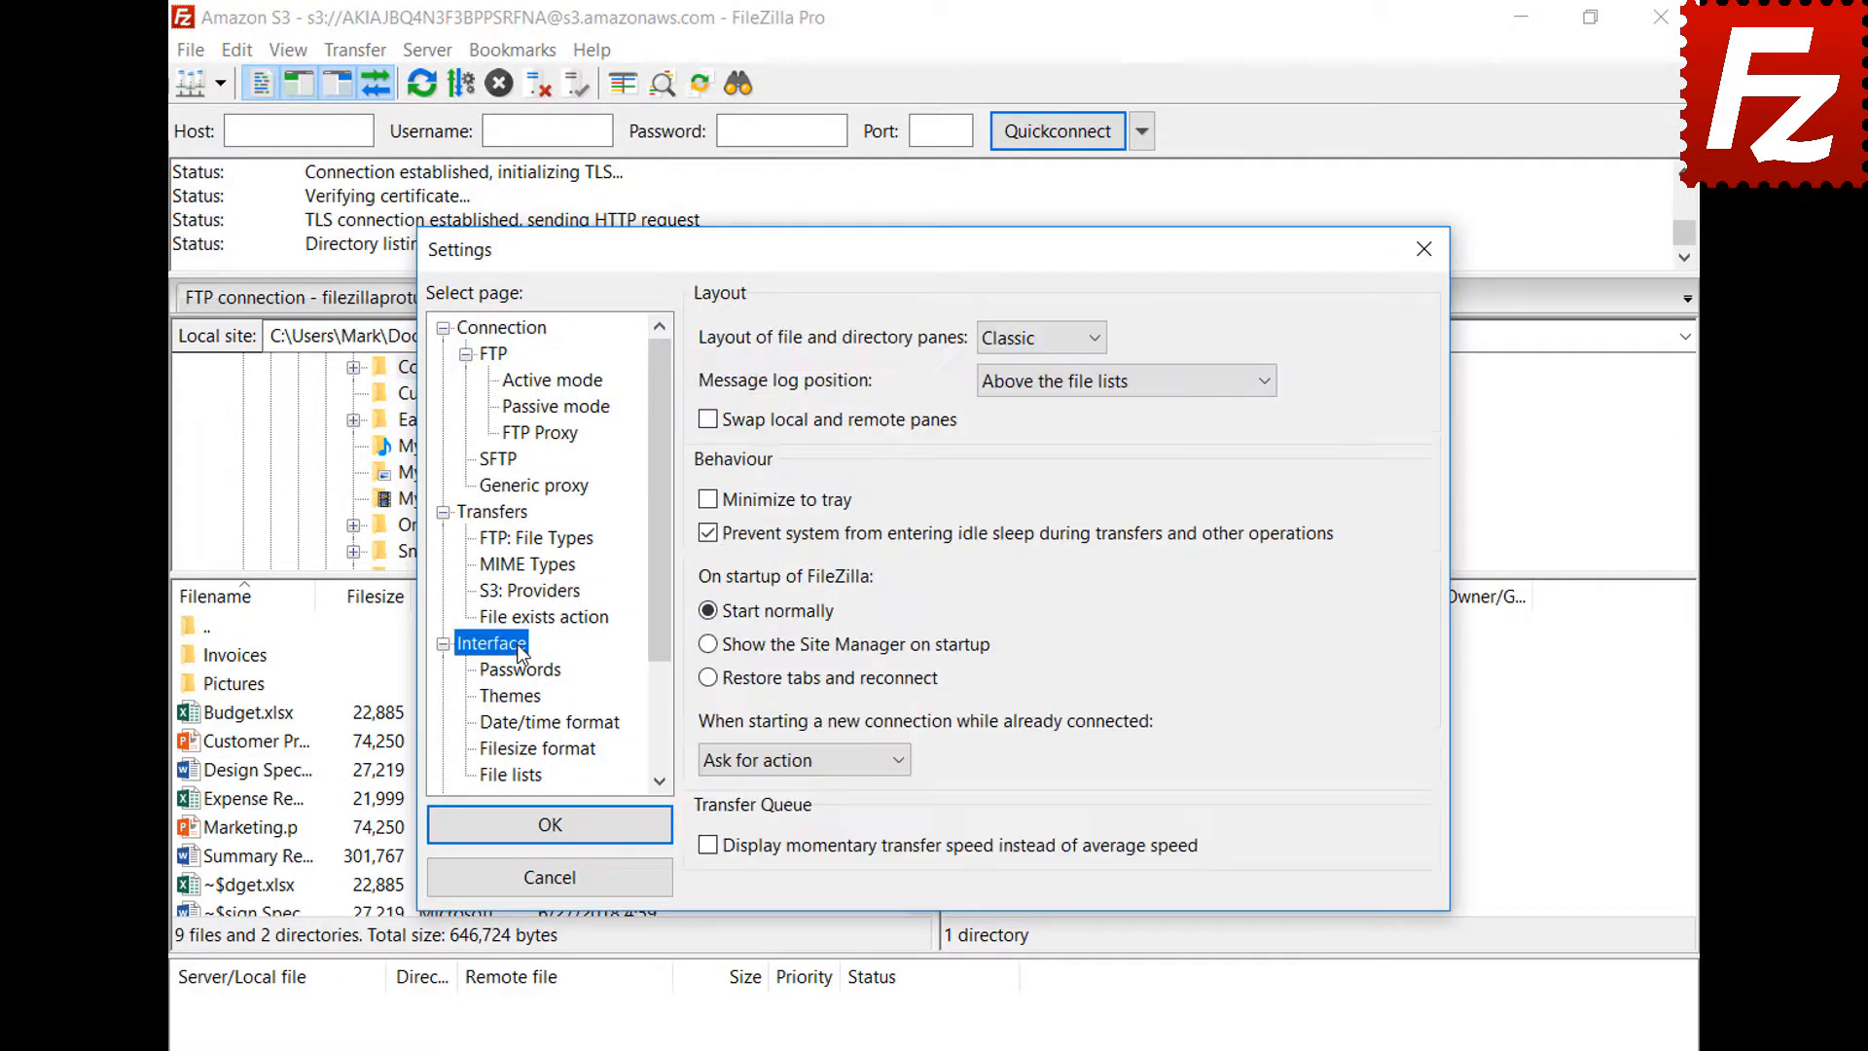
{"action": "left_click", "coordinate": [708, 678]}
{"action": "left_click", "coordinate": [554, 827]}
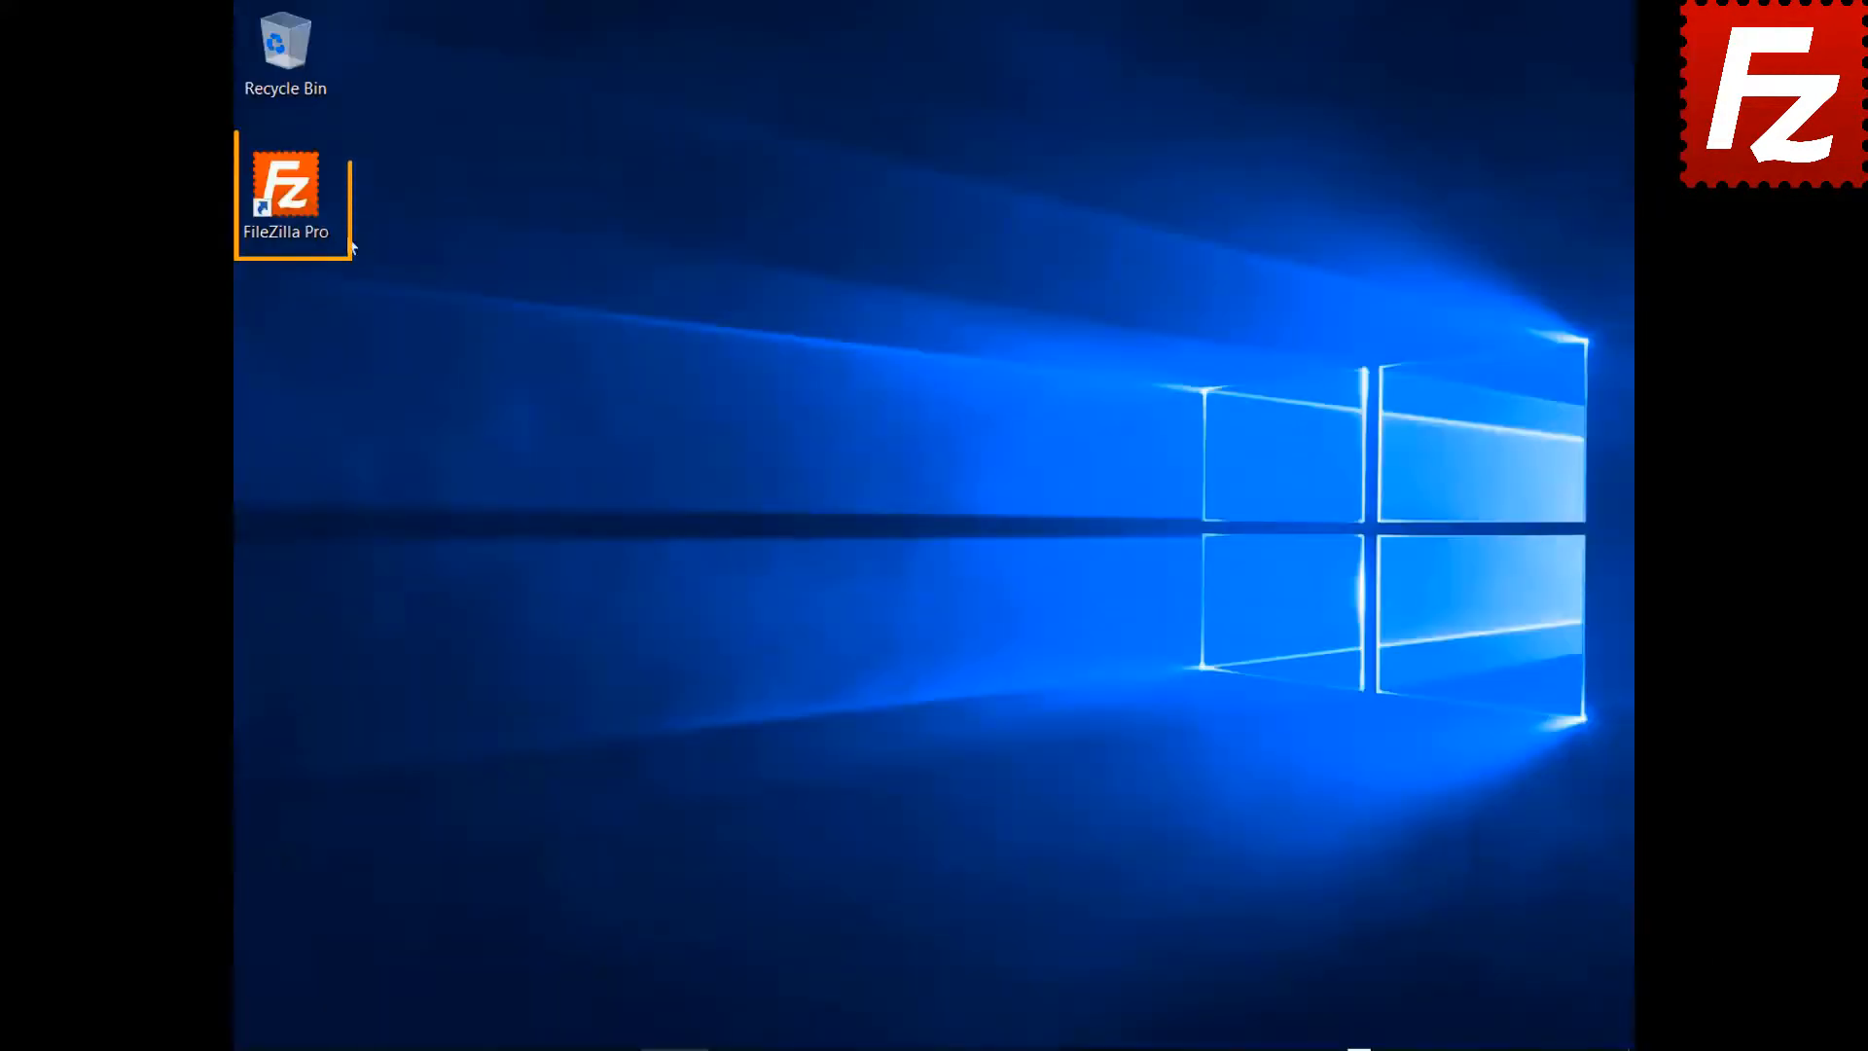
{"action": "double_click", "coordinate": [285, 185]}
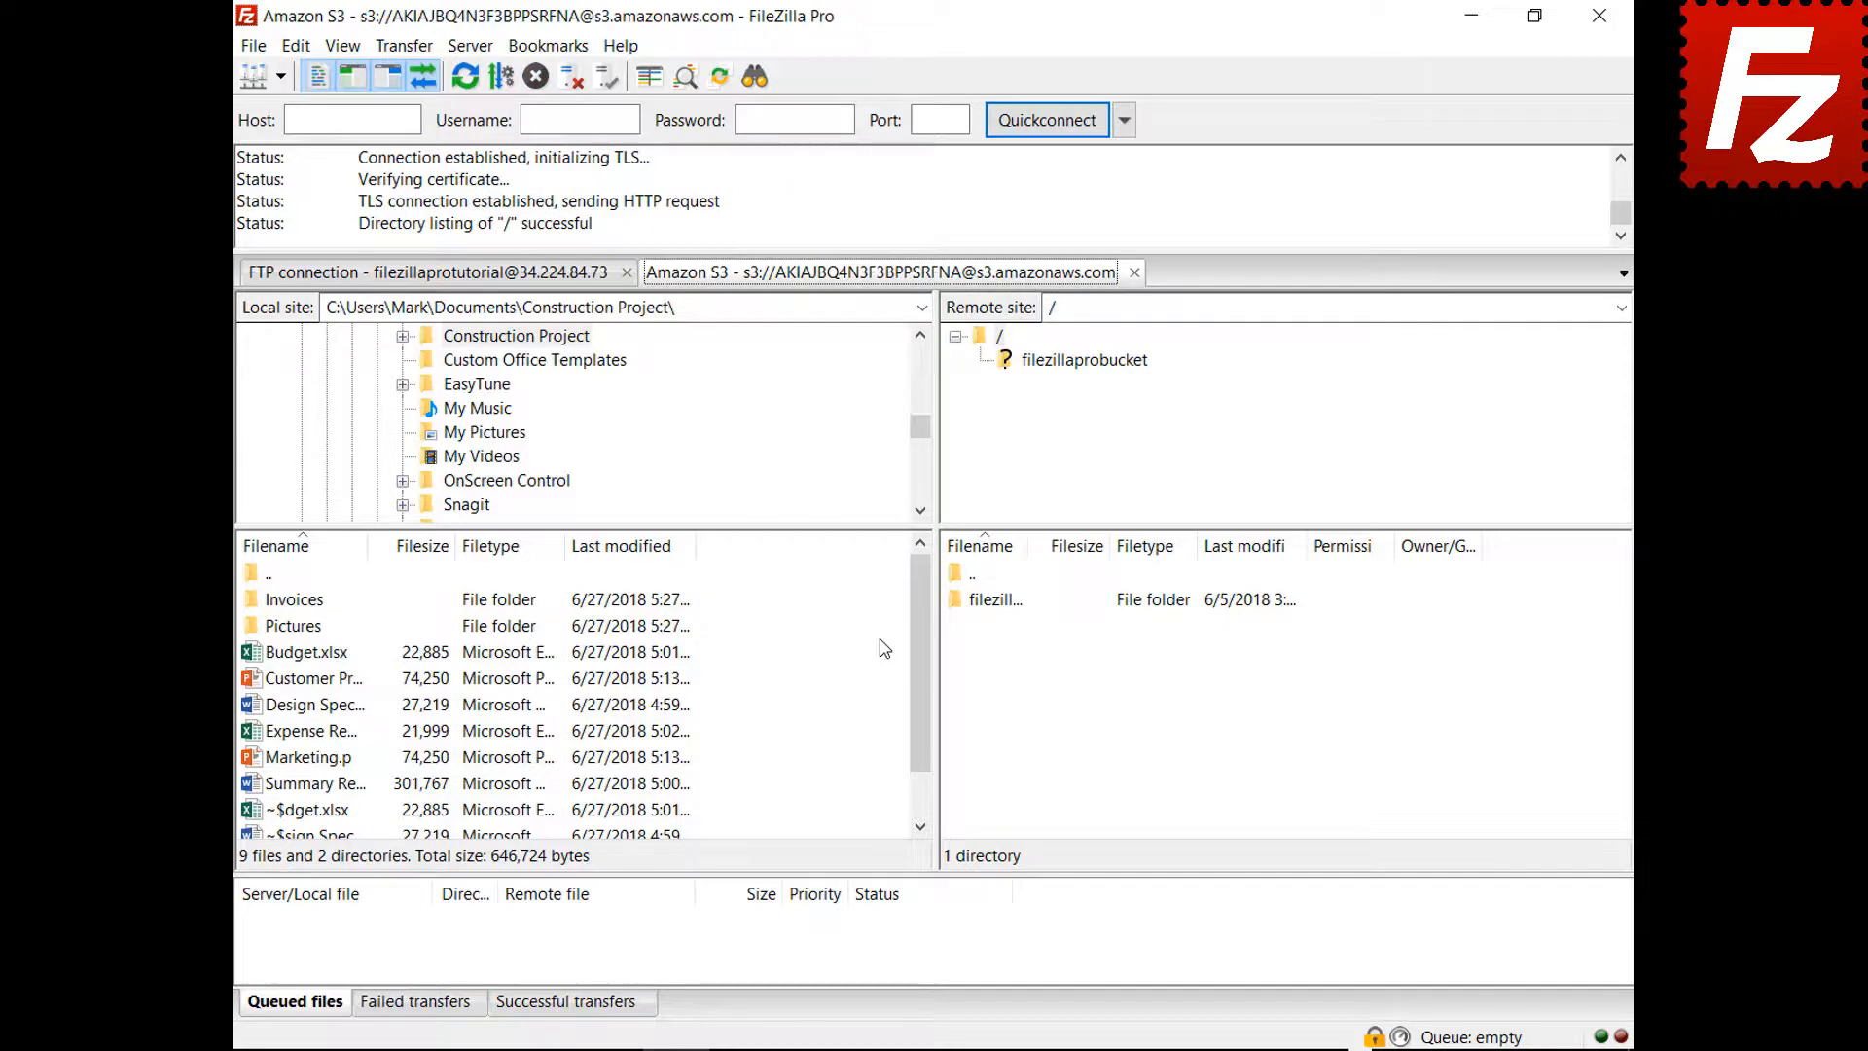
Close the Amazon S3 tab, set new connections to 'Connect in new tab', and reconnect Amazon S3
{"action": "left_click", "coordinate": [1135, 273]}
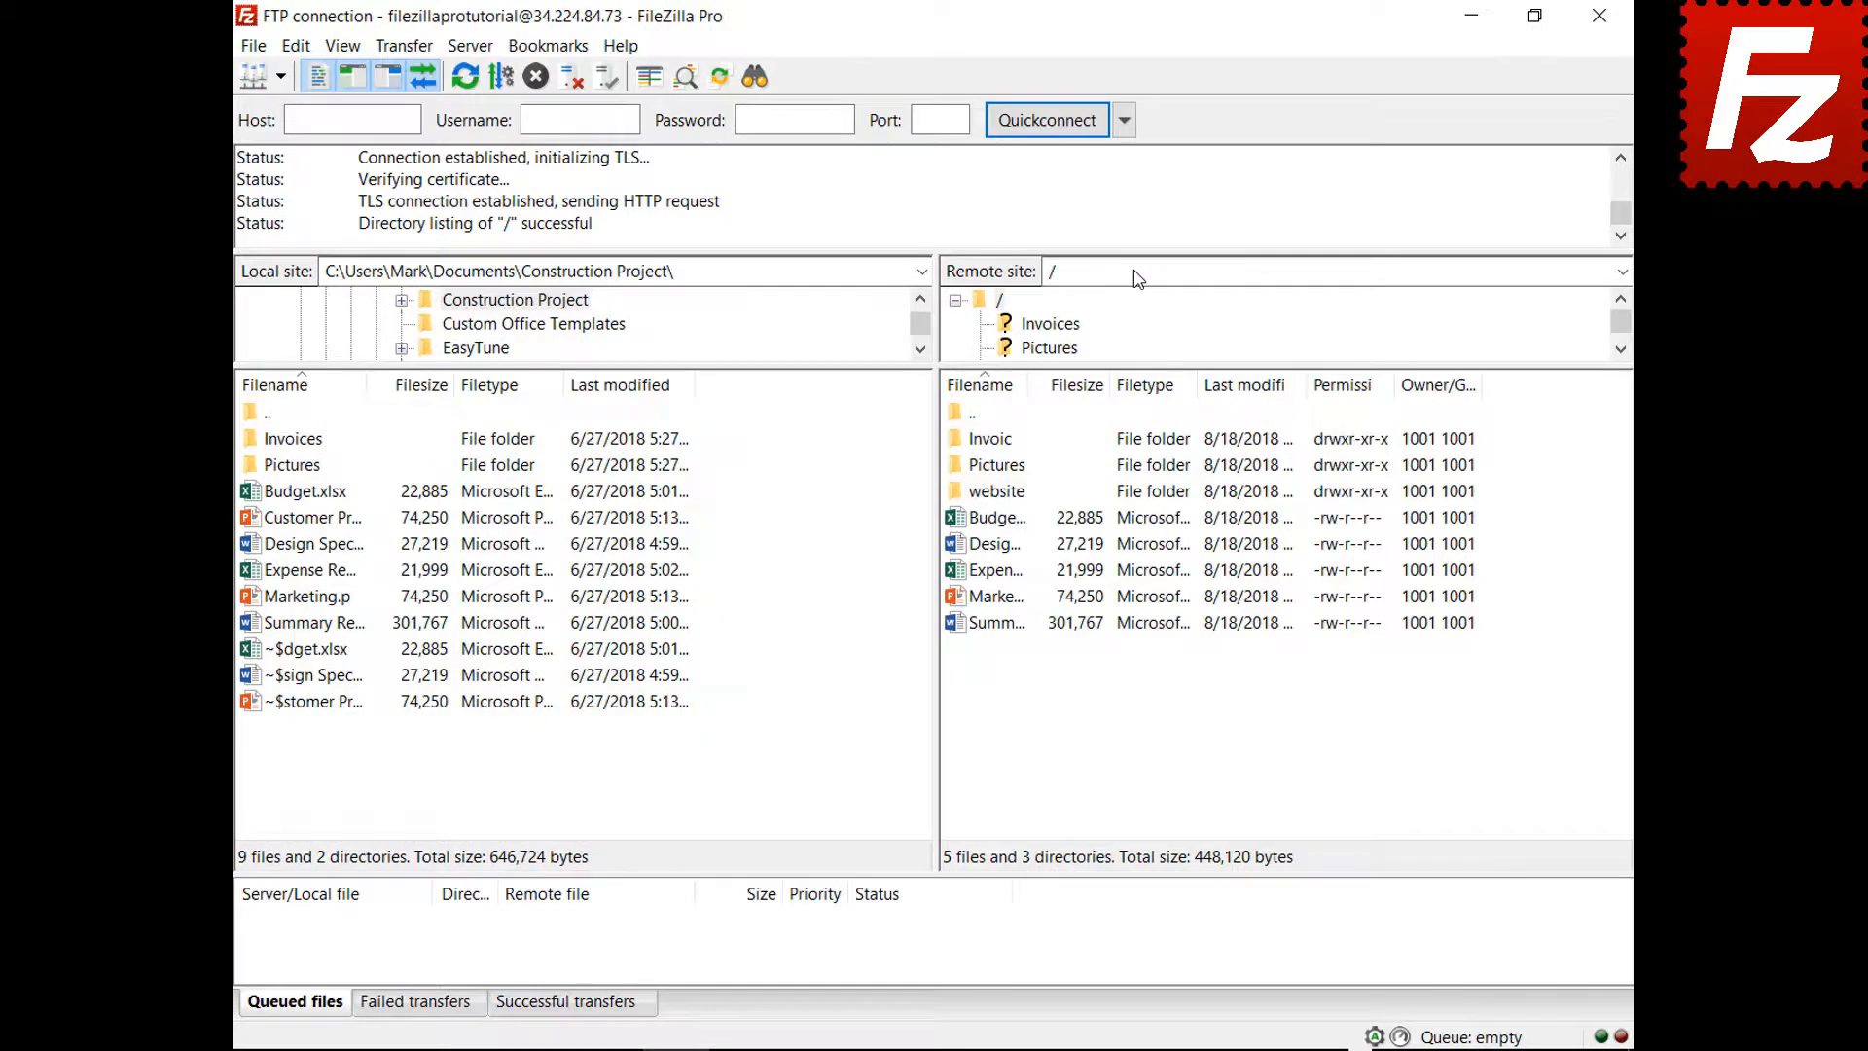
{"action": "left_click", "coordinate": [297, 46]}
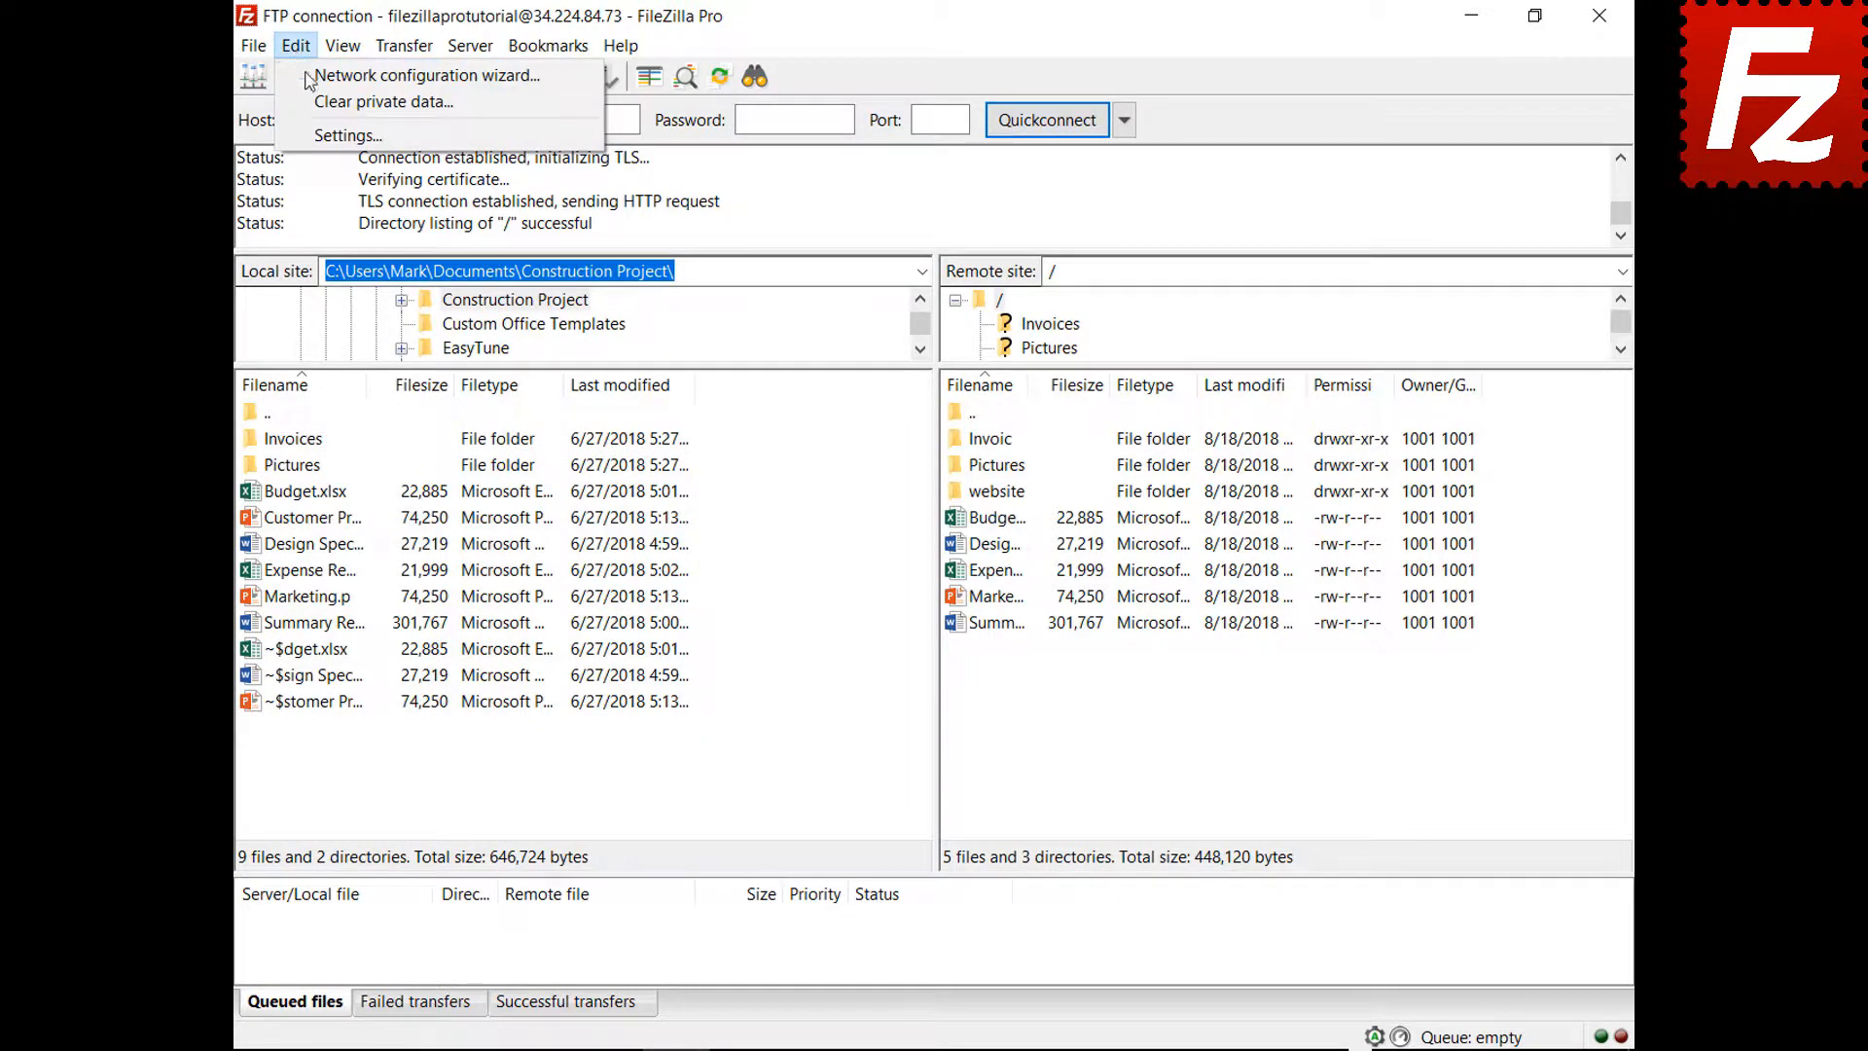
{"action": "left_click", "coordinate": [316, 136]}
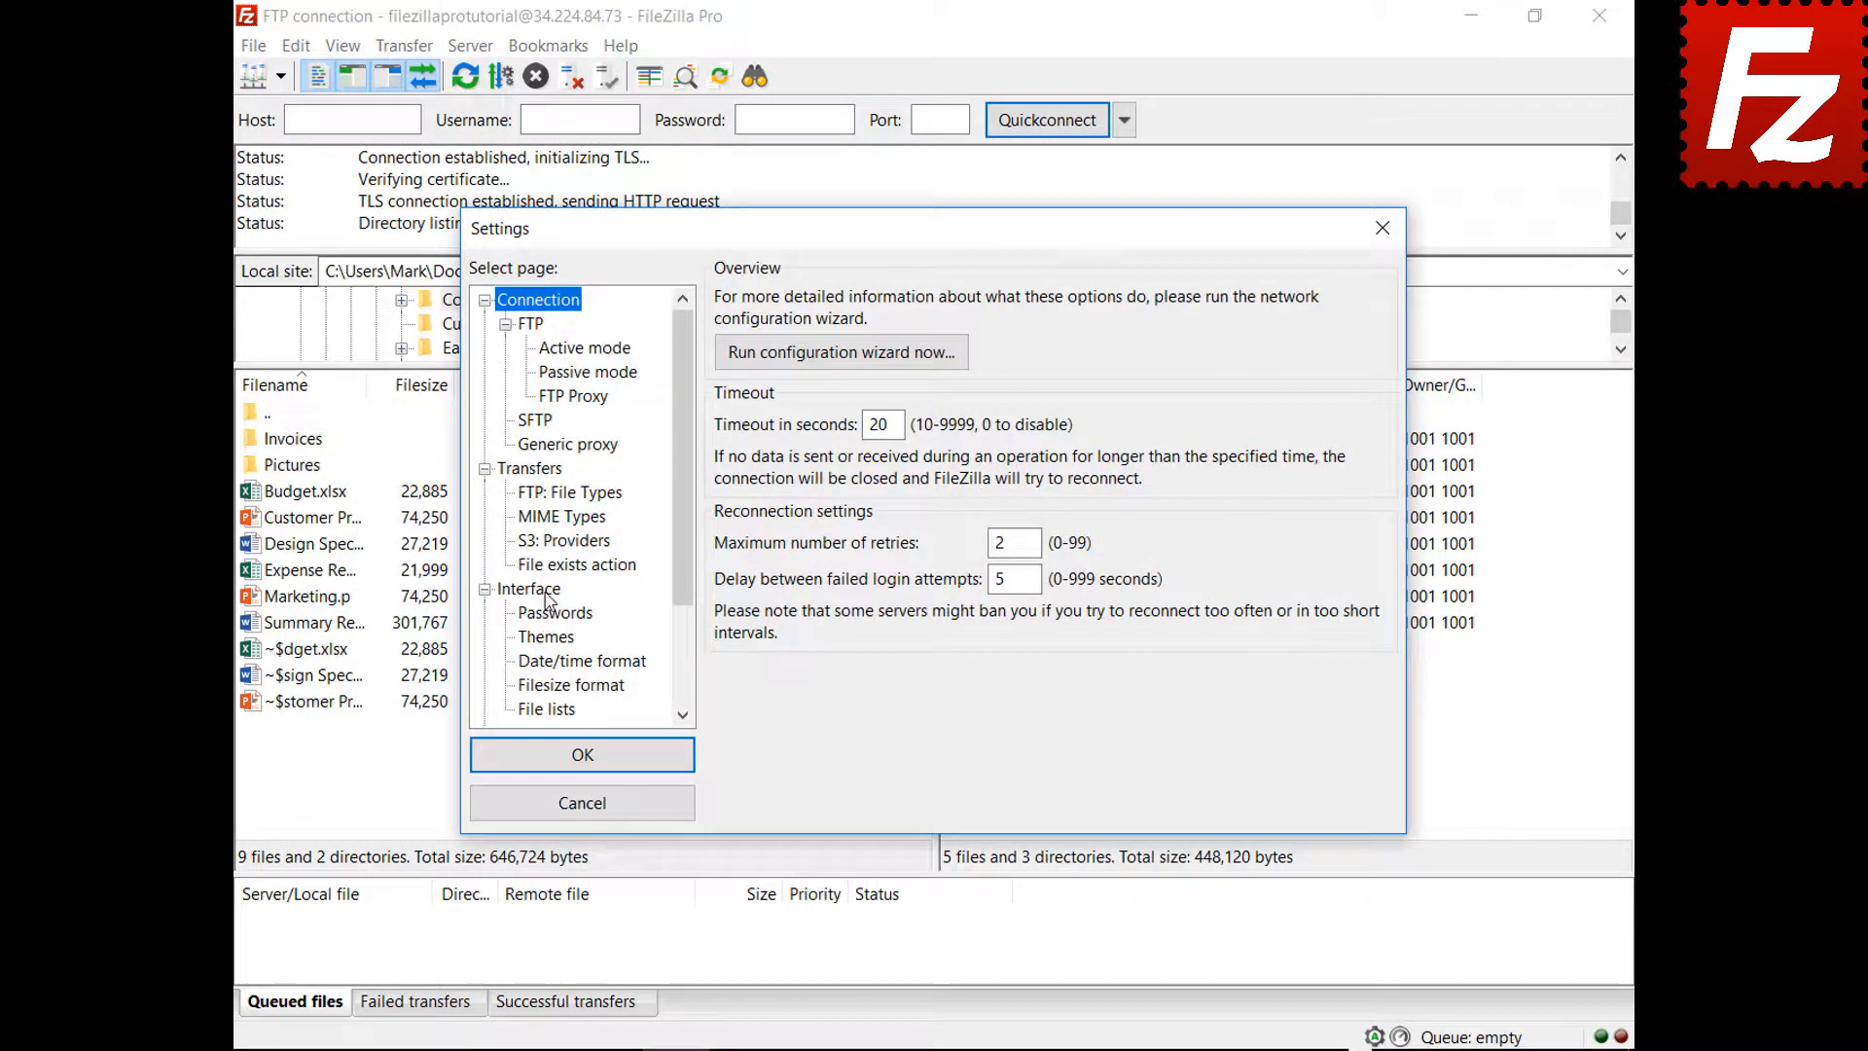
{"action": "left_click", "coordinate": [546, 592]}
{"action": "left_click", "coordinate": [903, 696]}
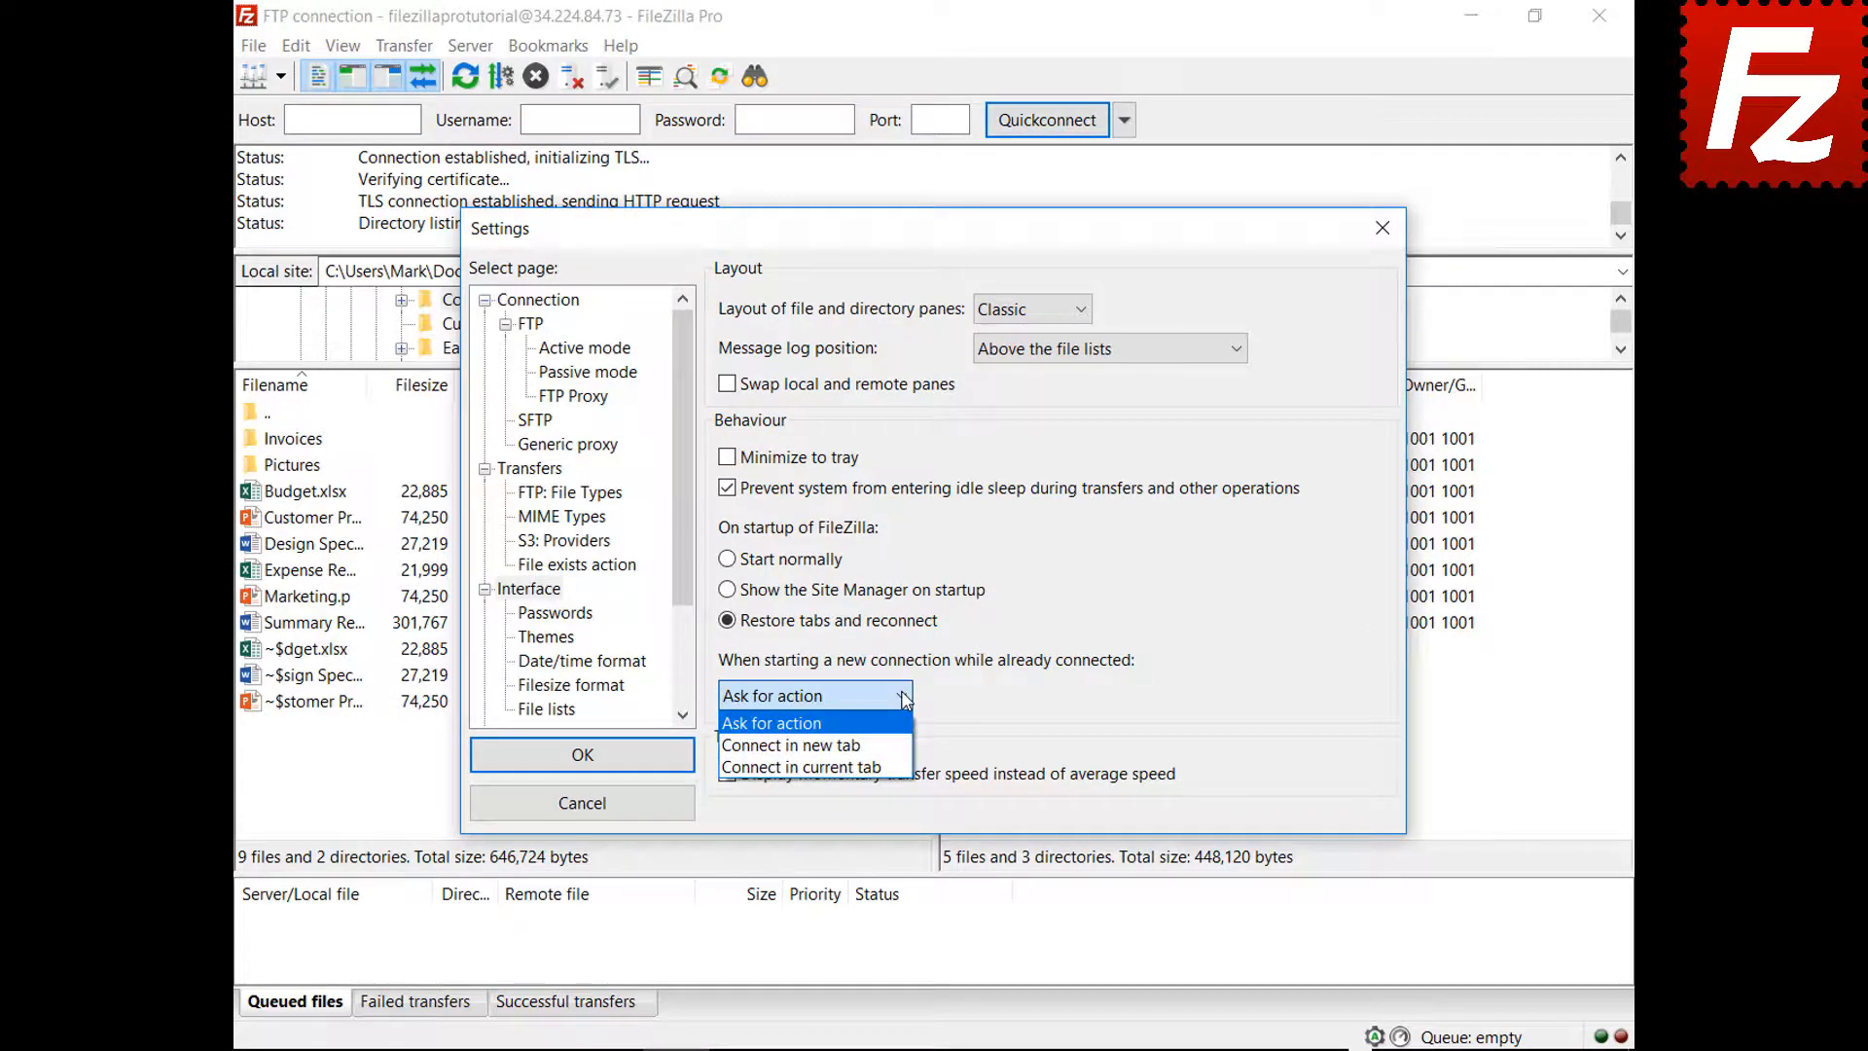
{"action": "left_click", "coordinate": [876, 746]}
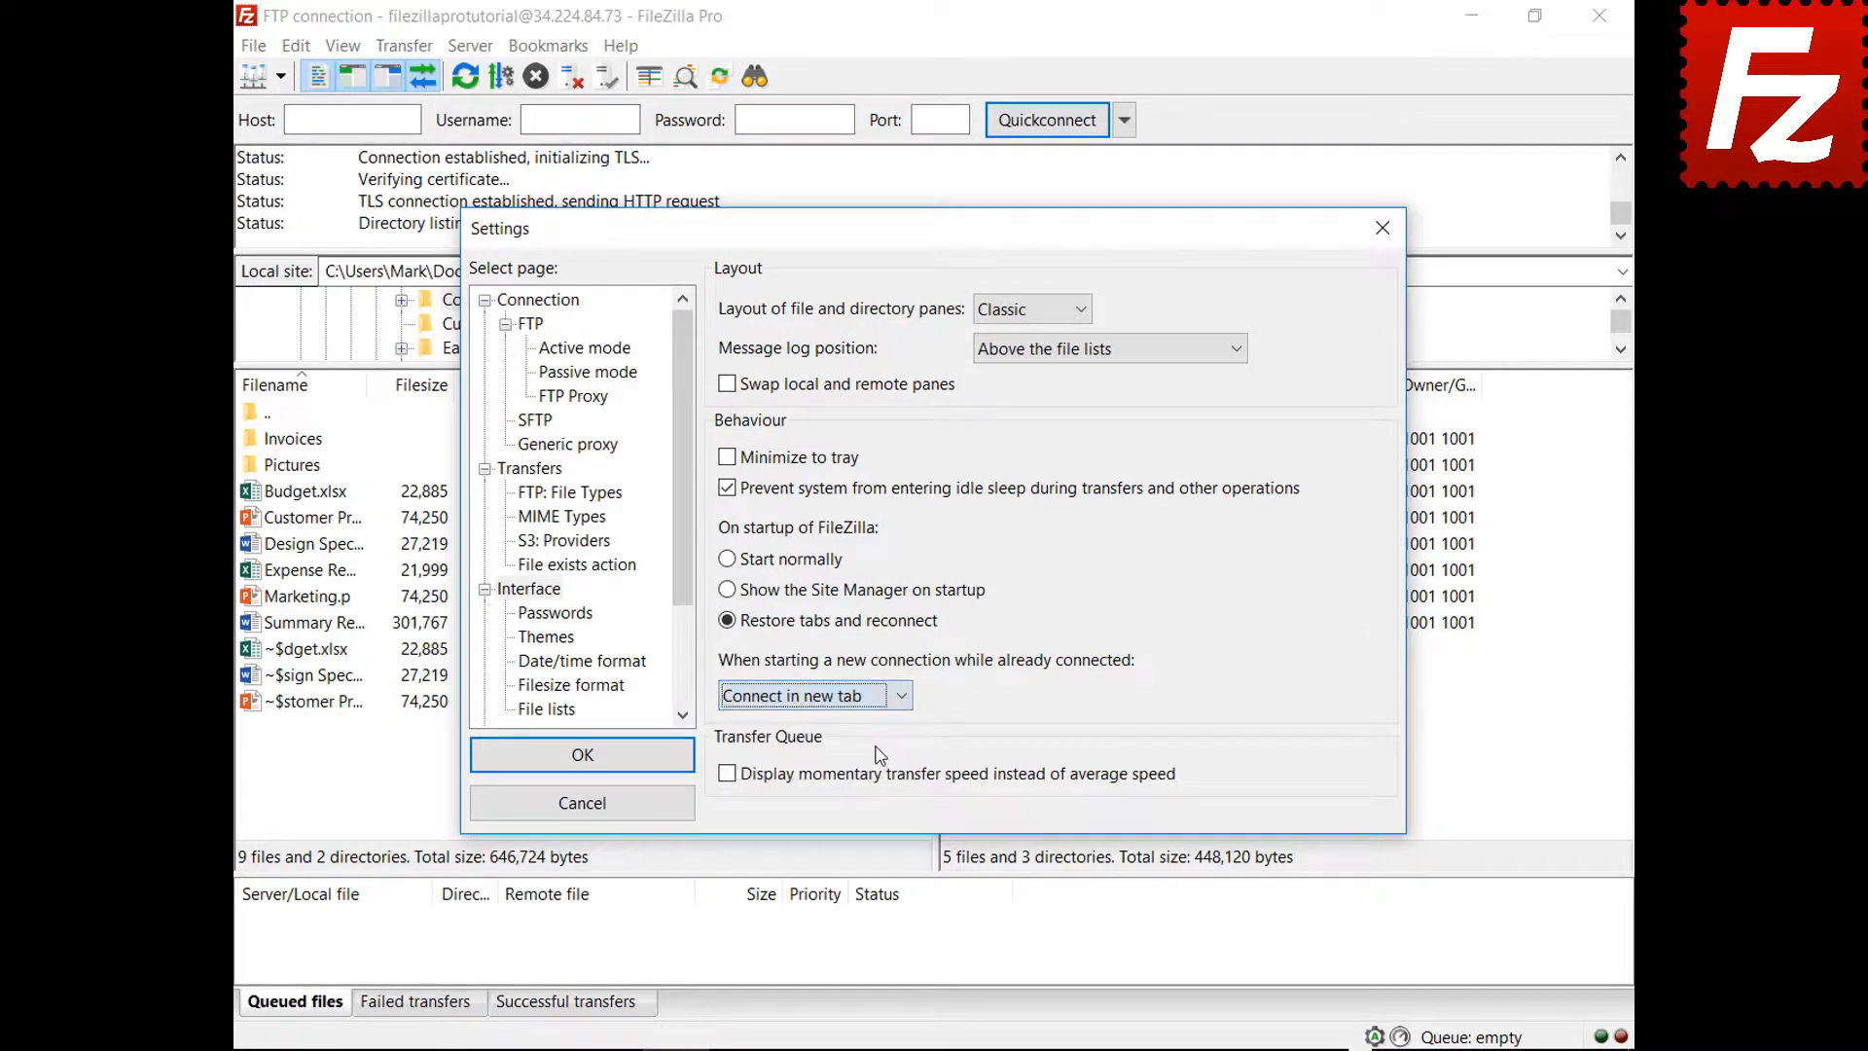
{"action": "left_click", "coordinate": [584, 757]}
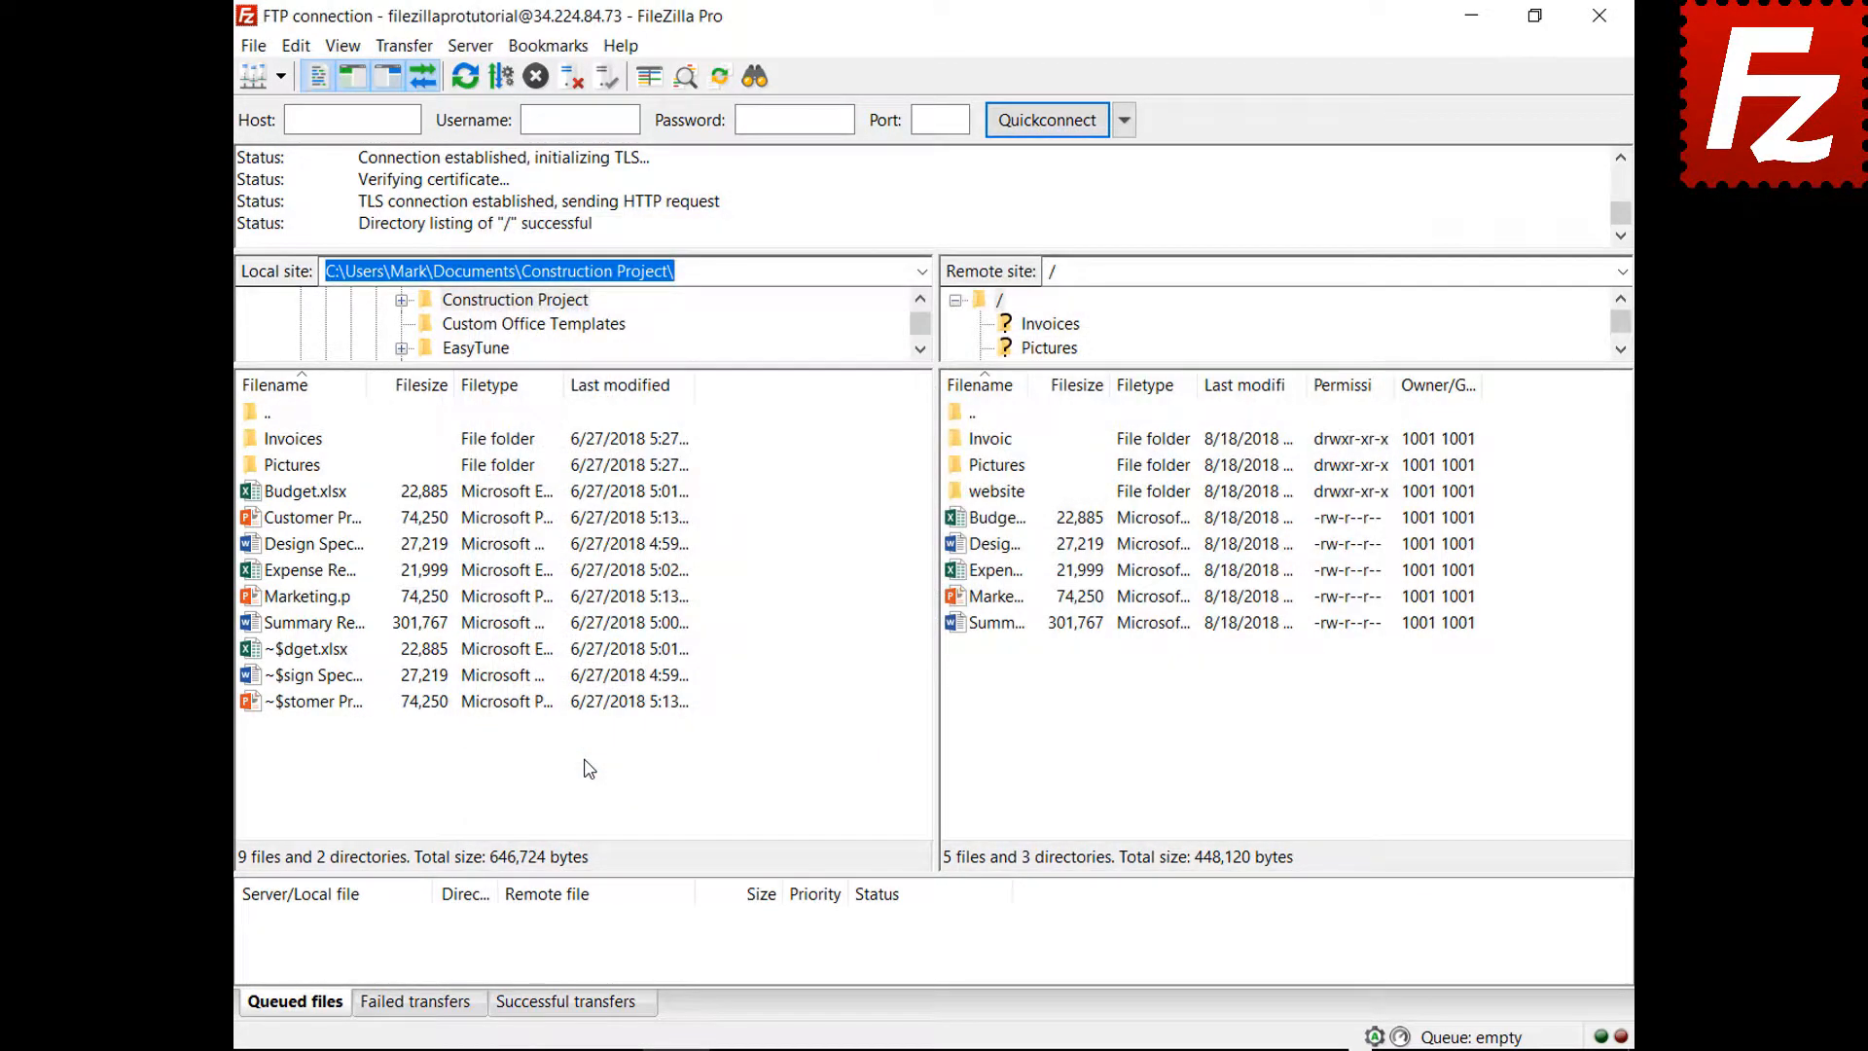
{"action": "left_click", "coordinate": [280, 76]}
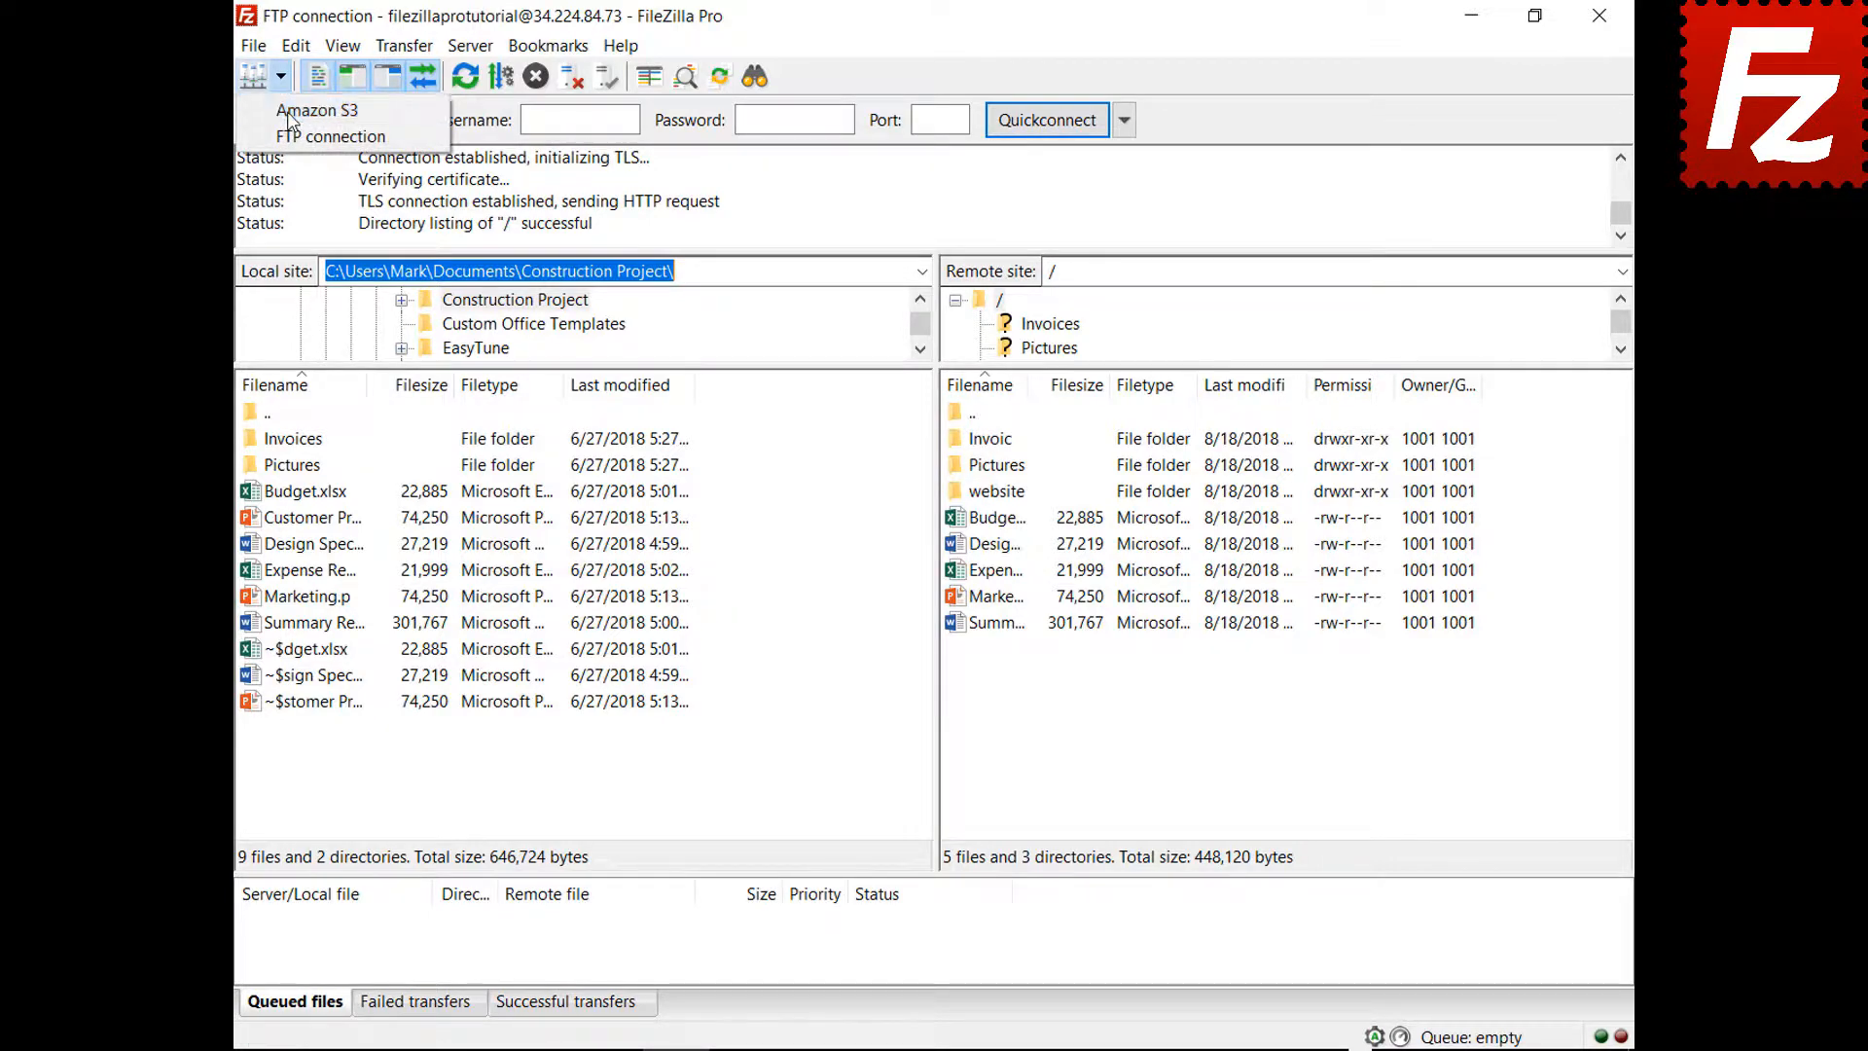
{"action": "left_click", "coordinate": [292, 111]}
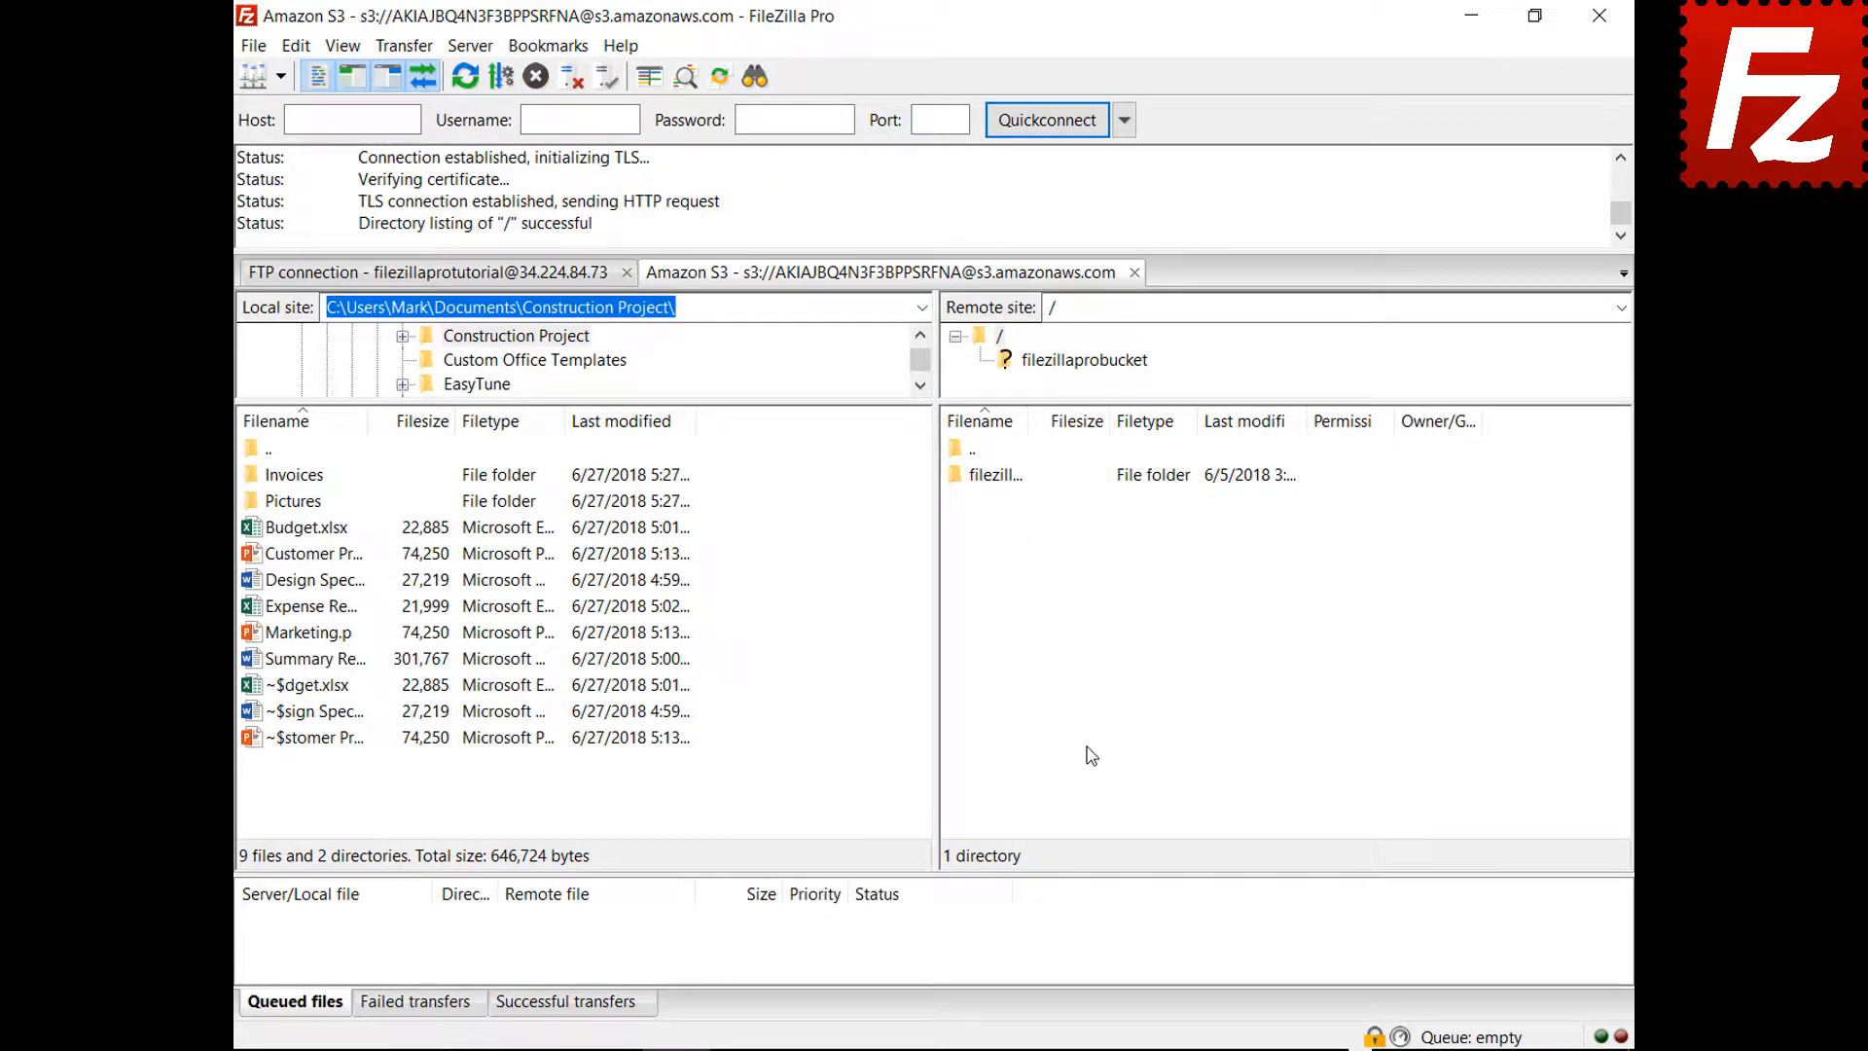
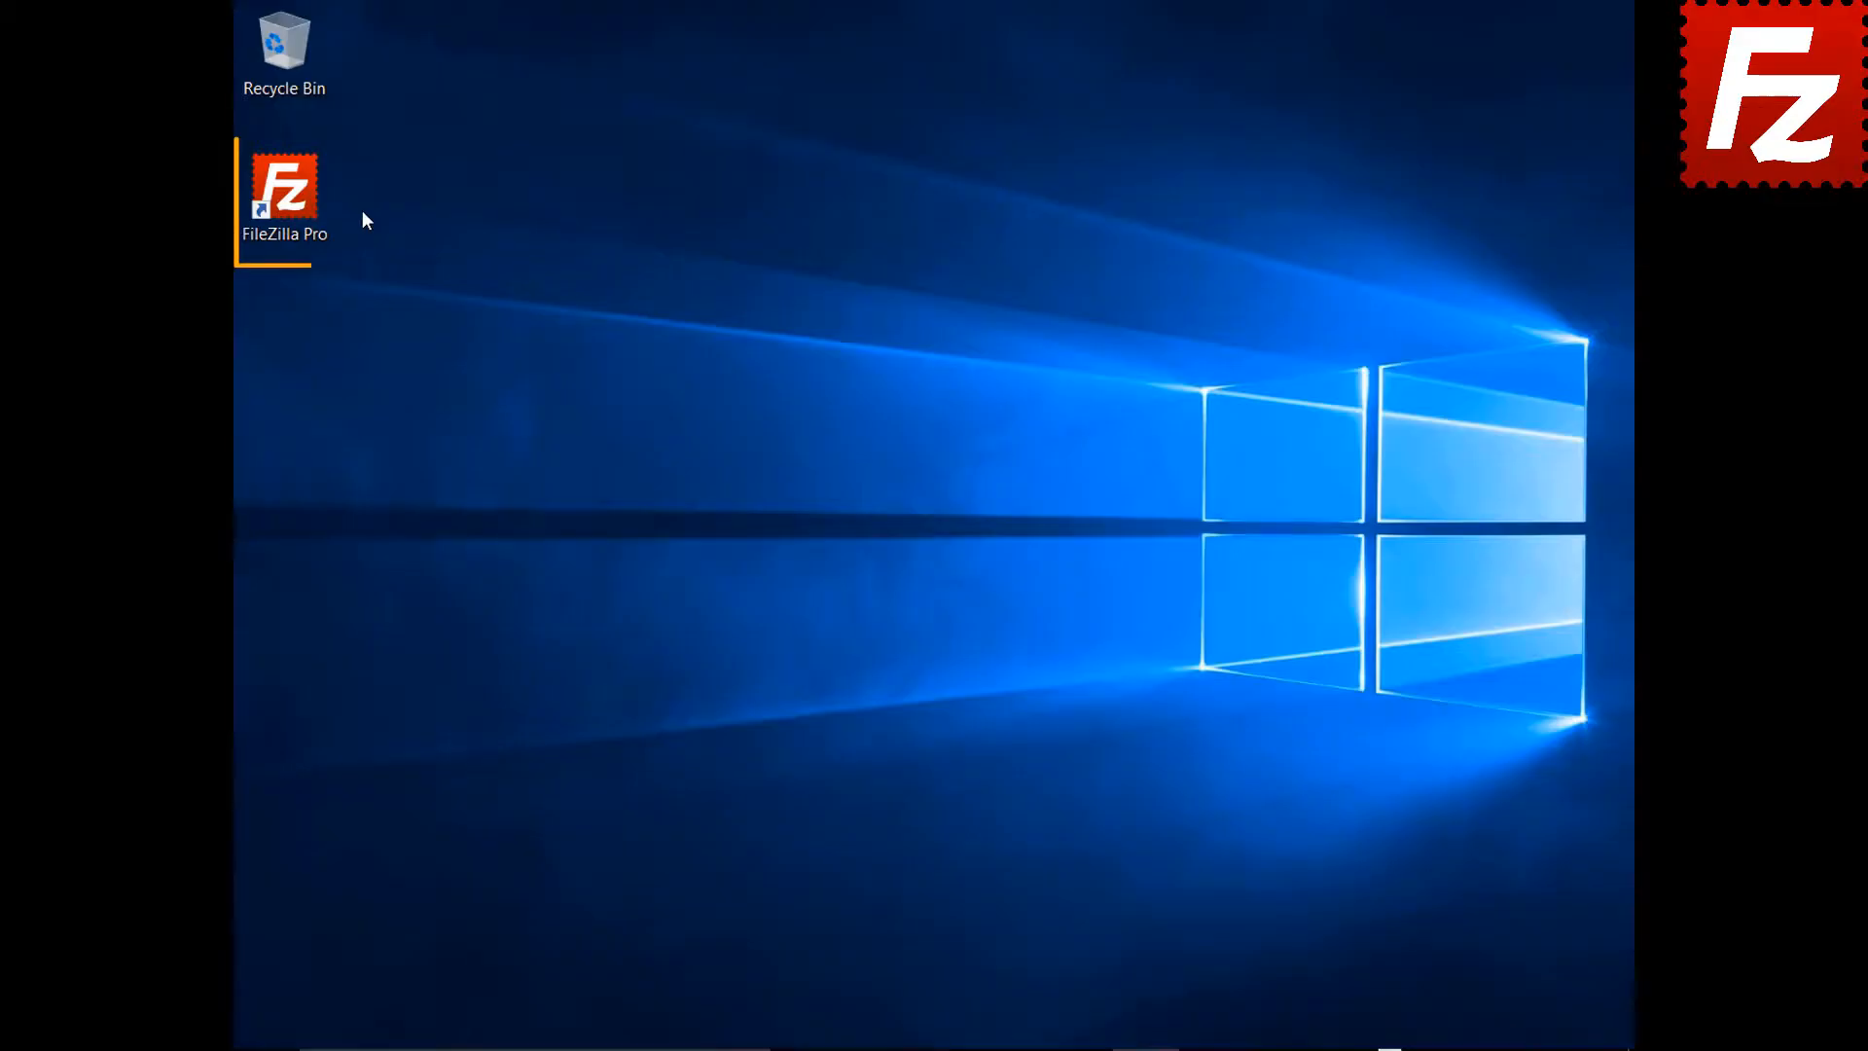
Launch FileZilla Pro and connect to the saved FTP site from the Site Manager dropdown
{"action": "double_click", "coordinate": [288, 195]}
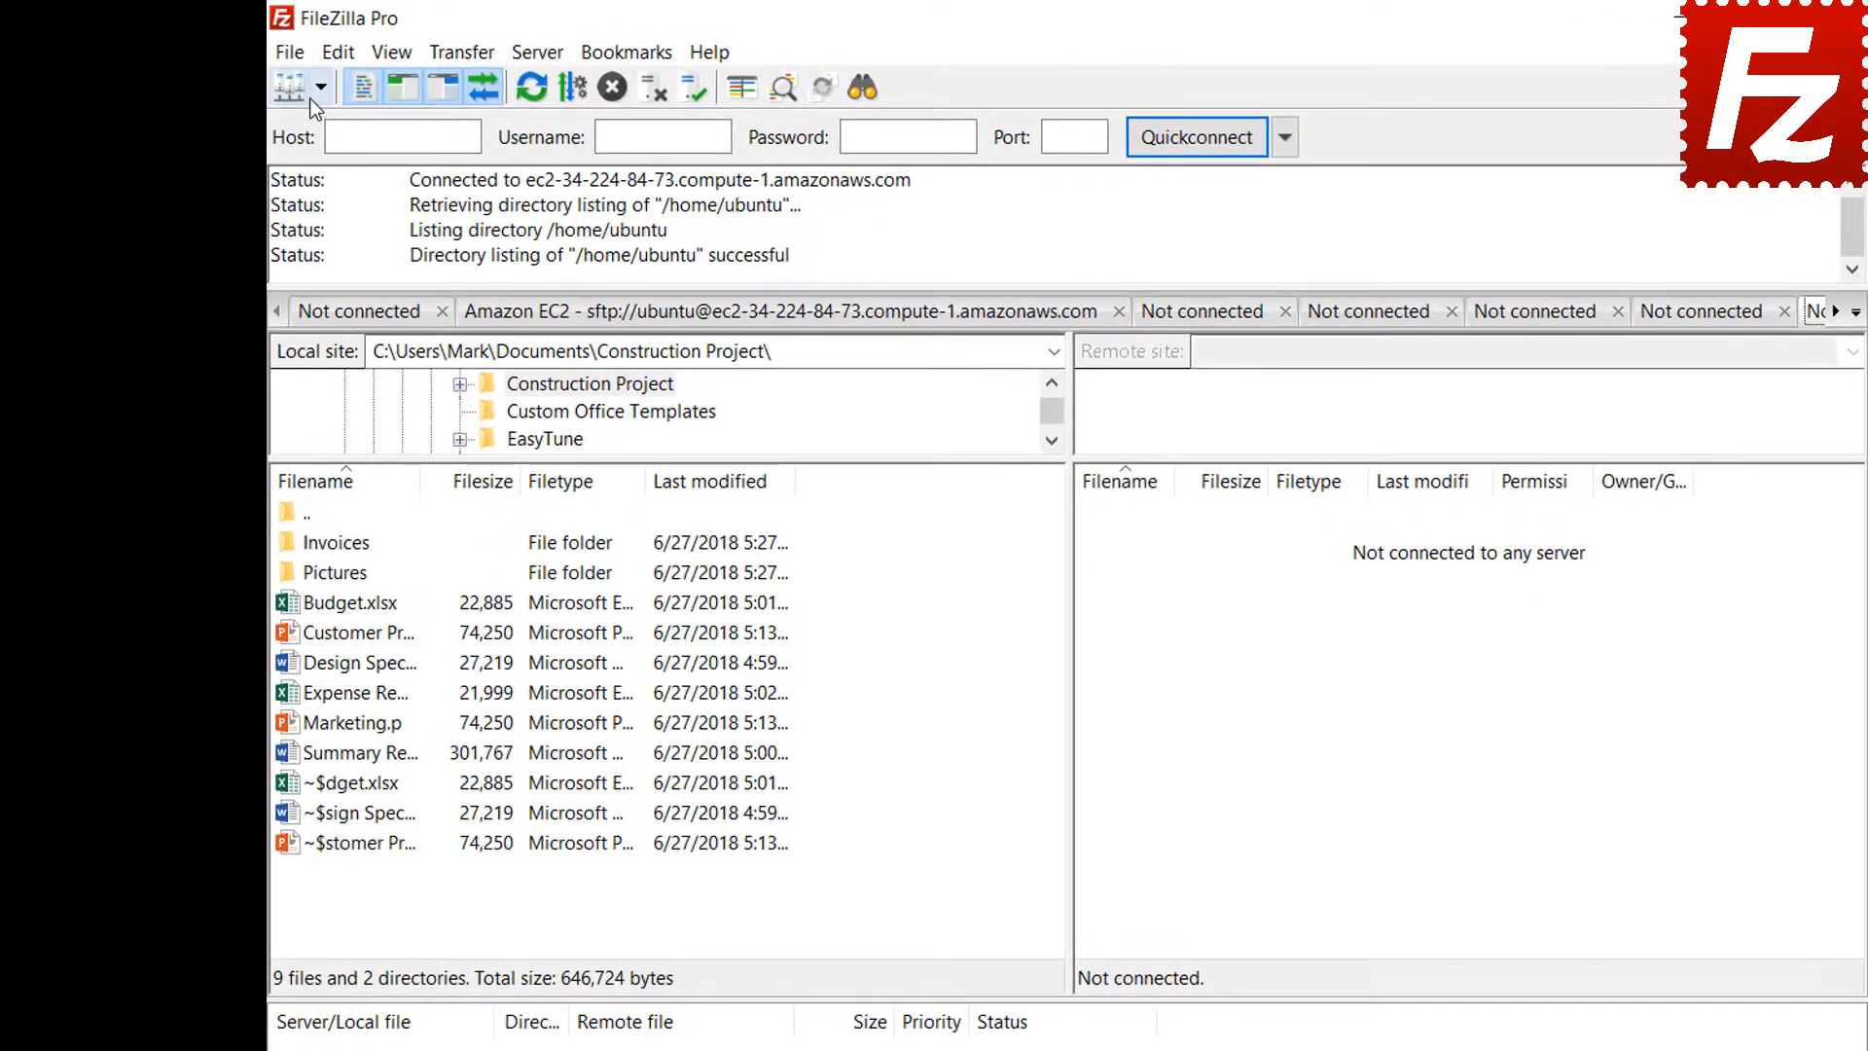
{"action": "left_click", "coordinate": [319, 88]}
{"action": "left_click", "coordinate": [311, 139]}
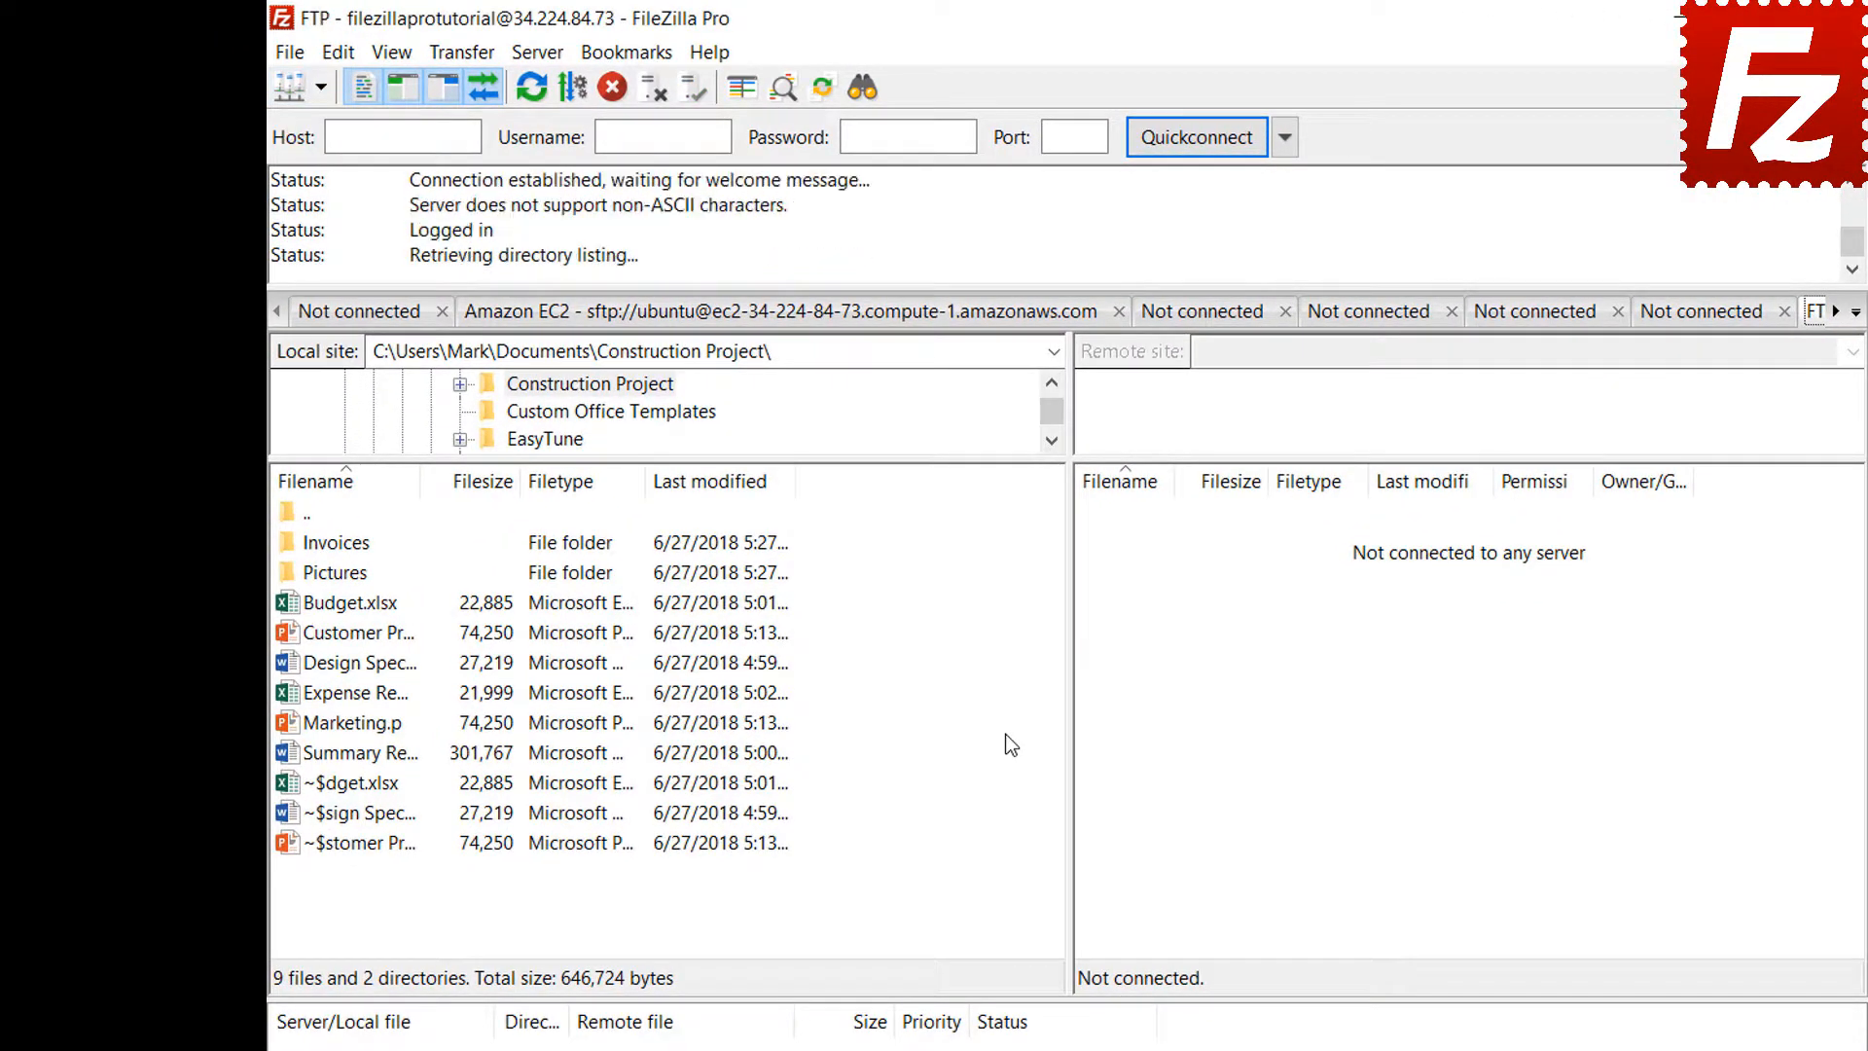
{"action": "left_click", "coordinate": [633, 61]}
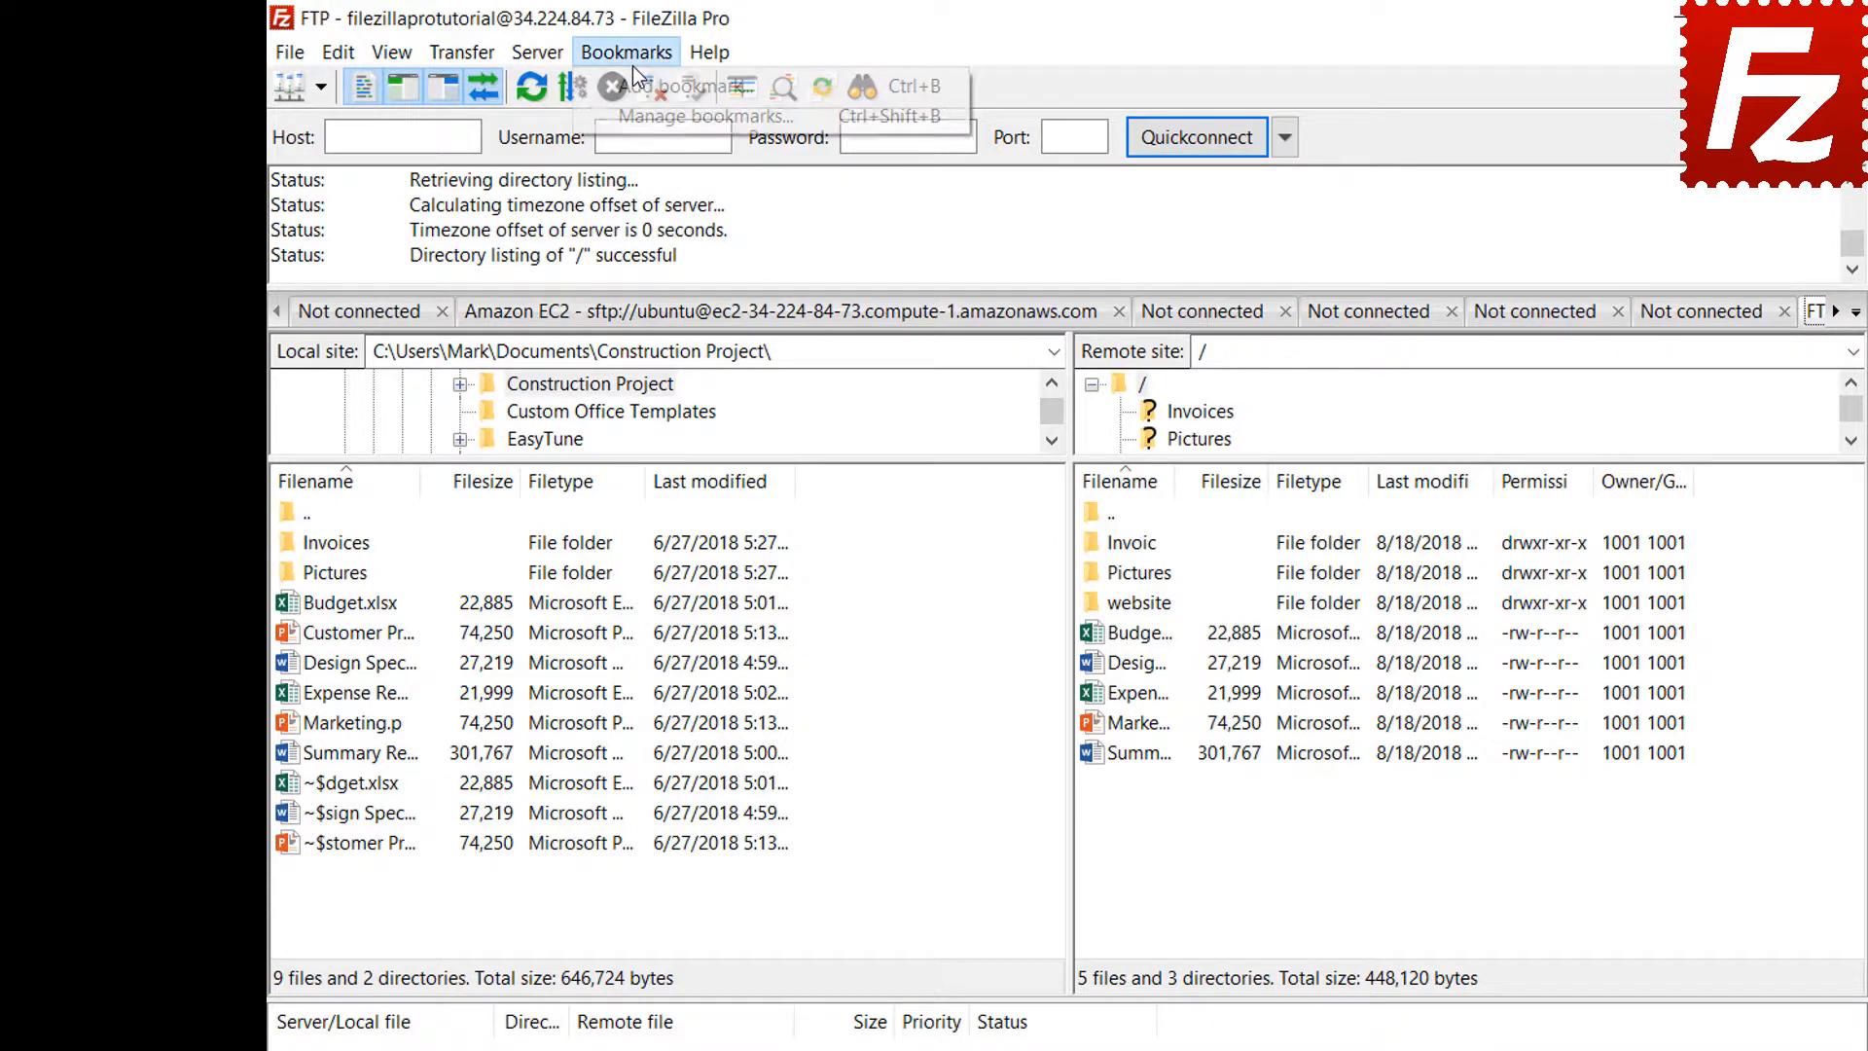
Add site-specific bookmark 'FTP-Pictures' linking the local Pictures folder to remote /Pictures
{"action": "left_click", "coordinate": [634, 89]}
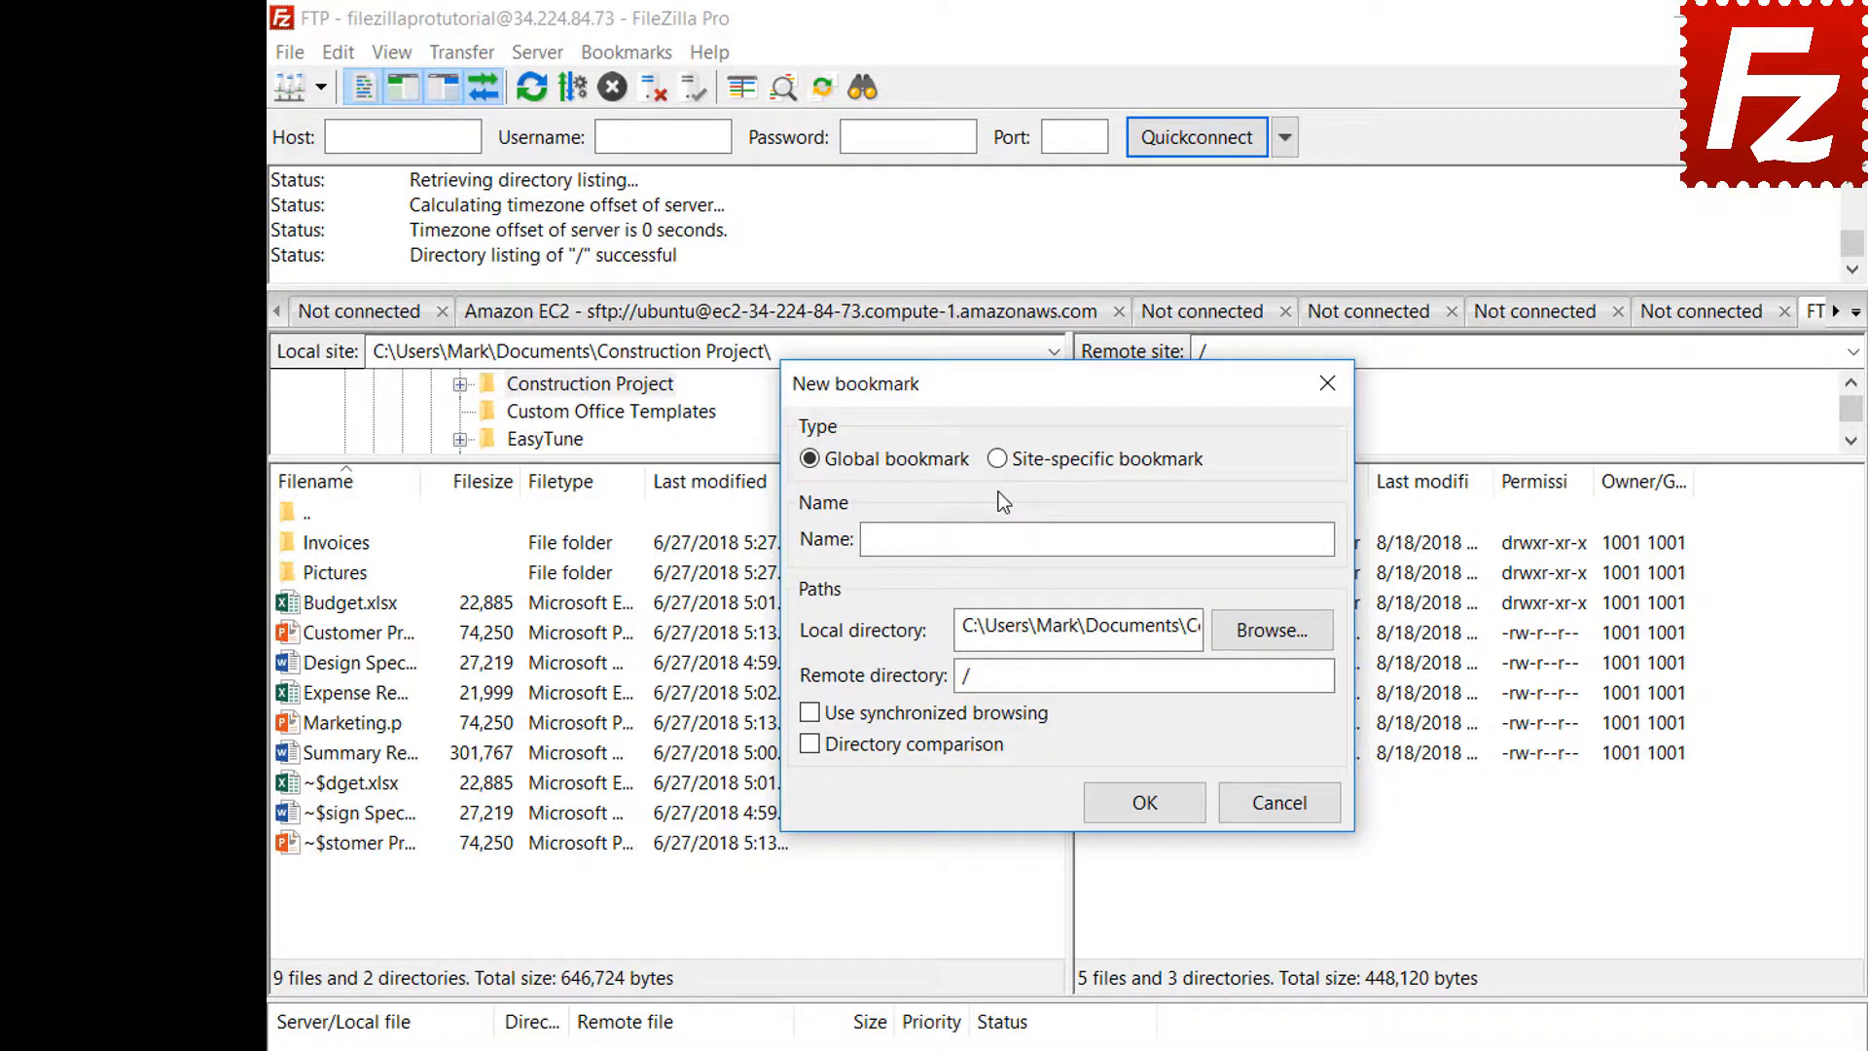
{"action": "left_click", "coordinate": [999, 460]}
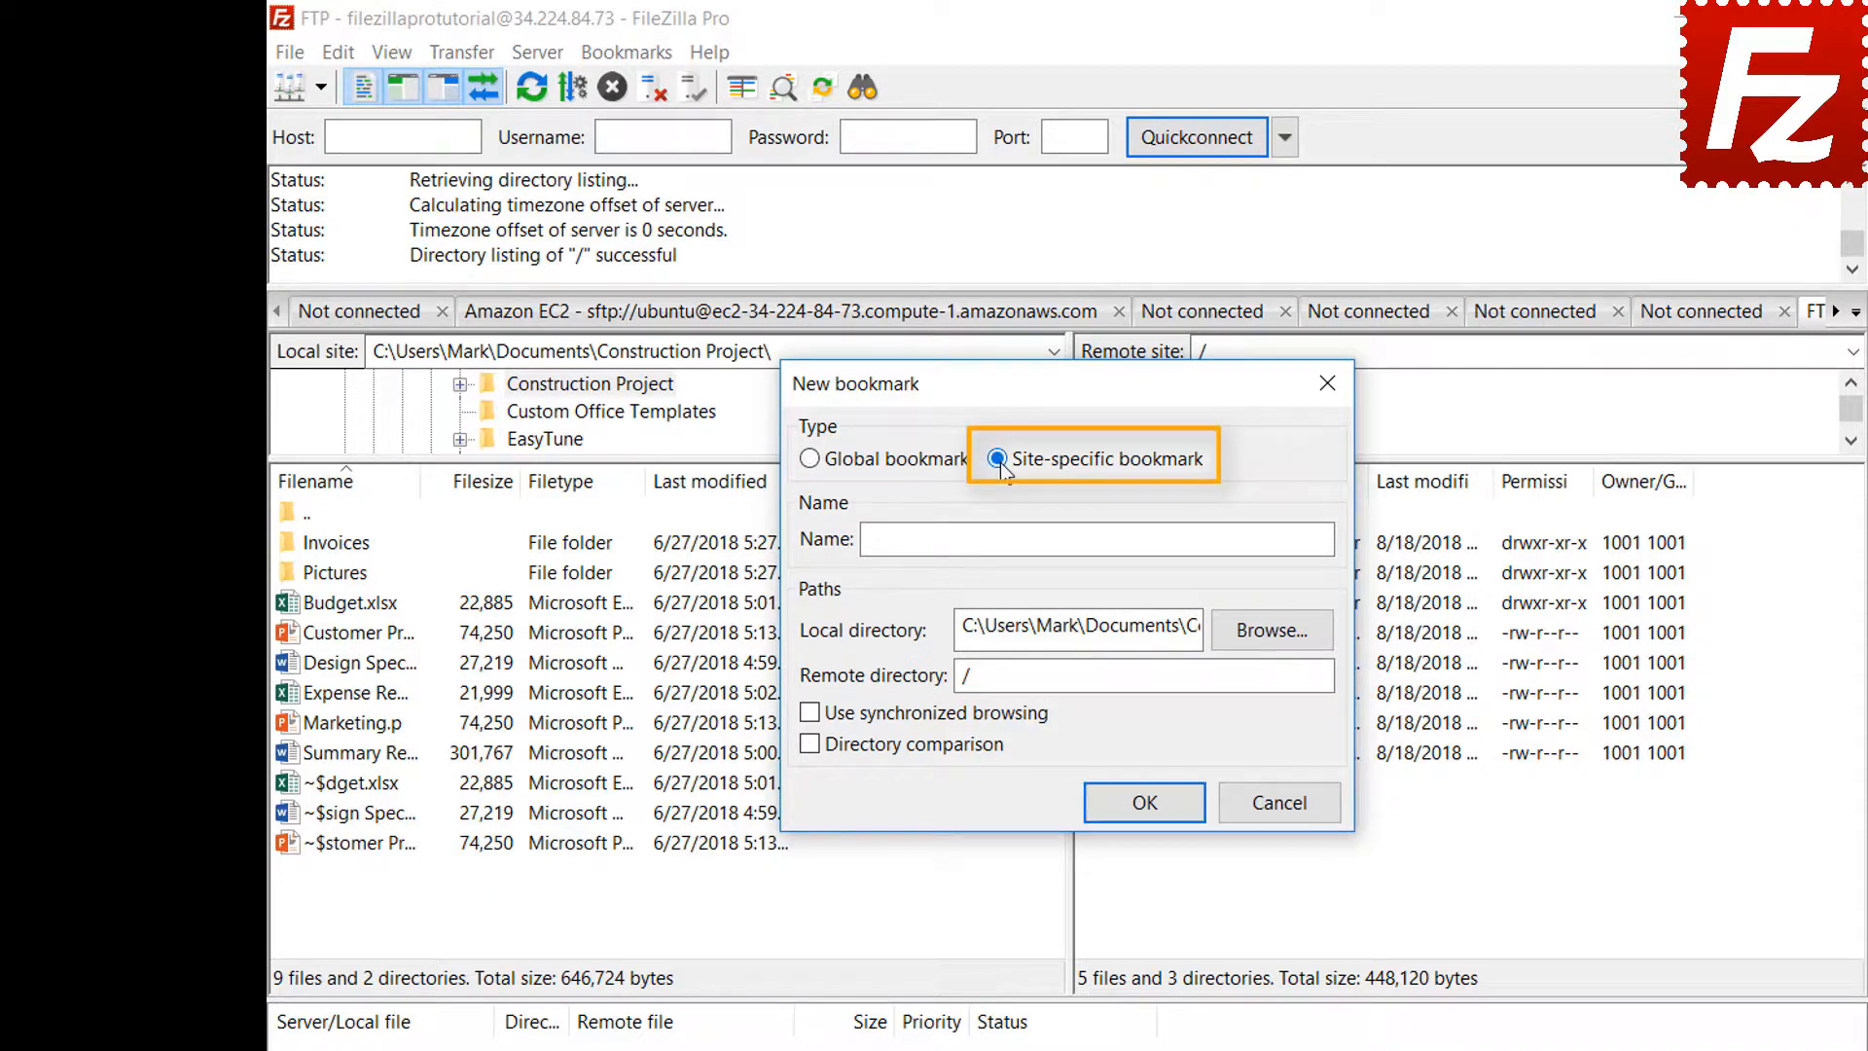
{"action": "left_click", "coordinate": [1236, 535]}
{"action": "type", "text": "FT"}
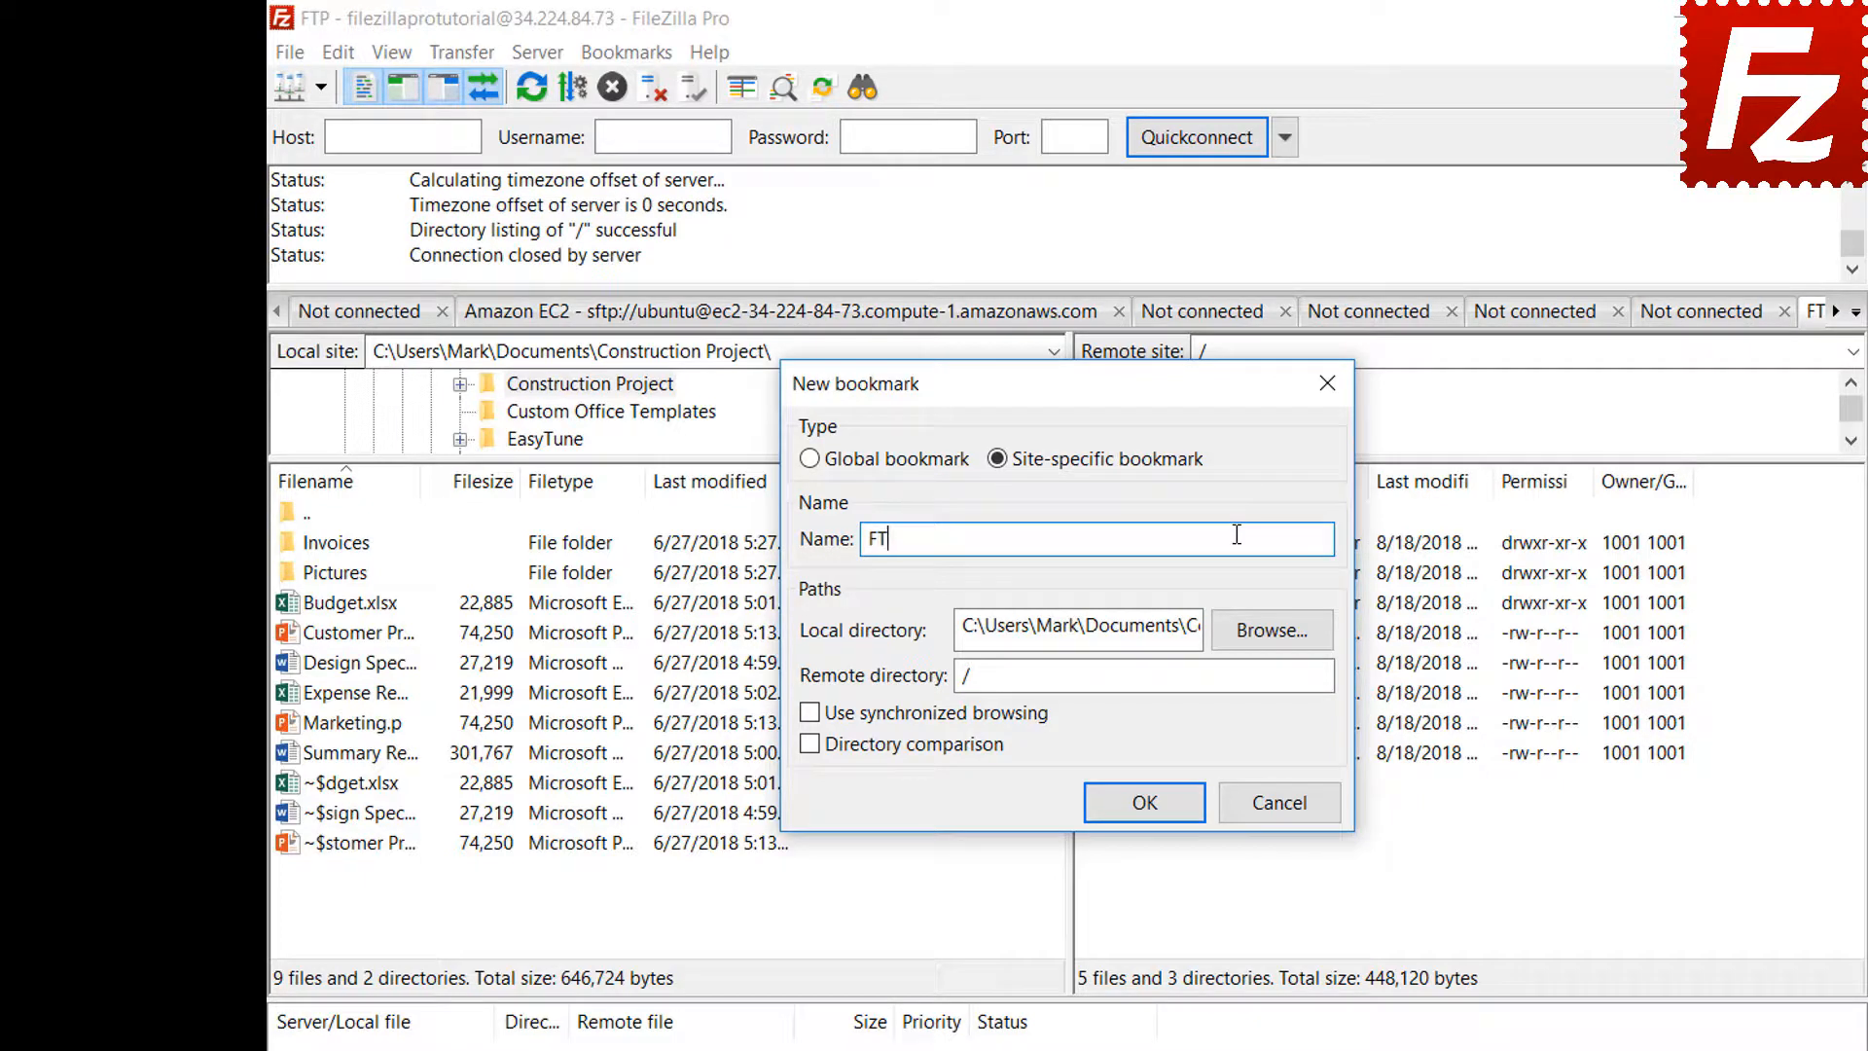
{"action": "type", "text": "P-Pictures"}
{"action": "left_click", "coordinate": [1273, 642]}
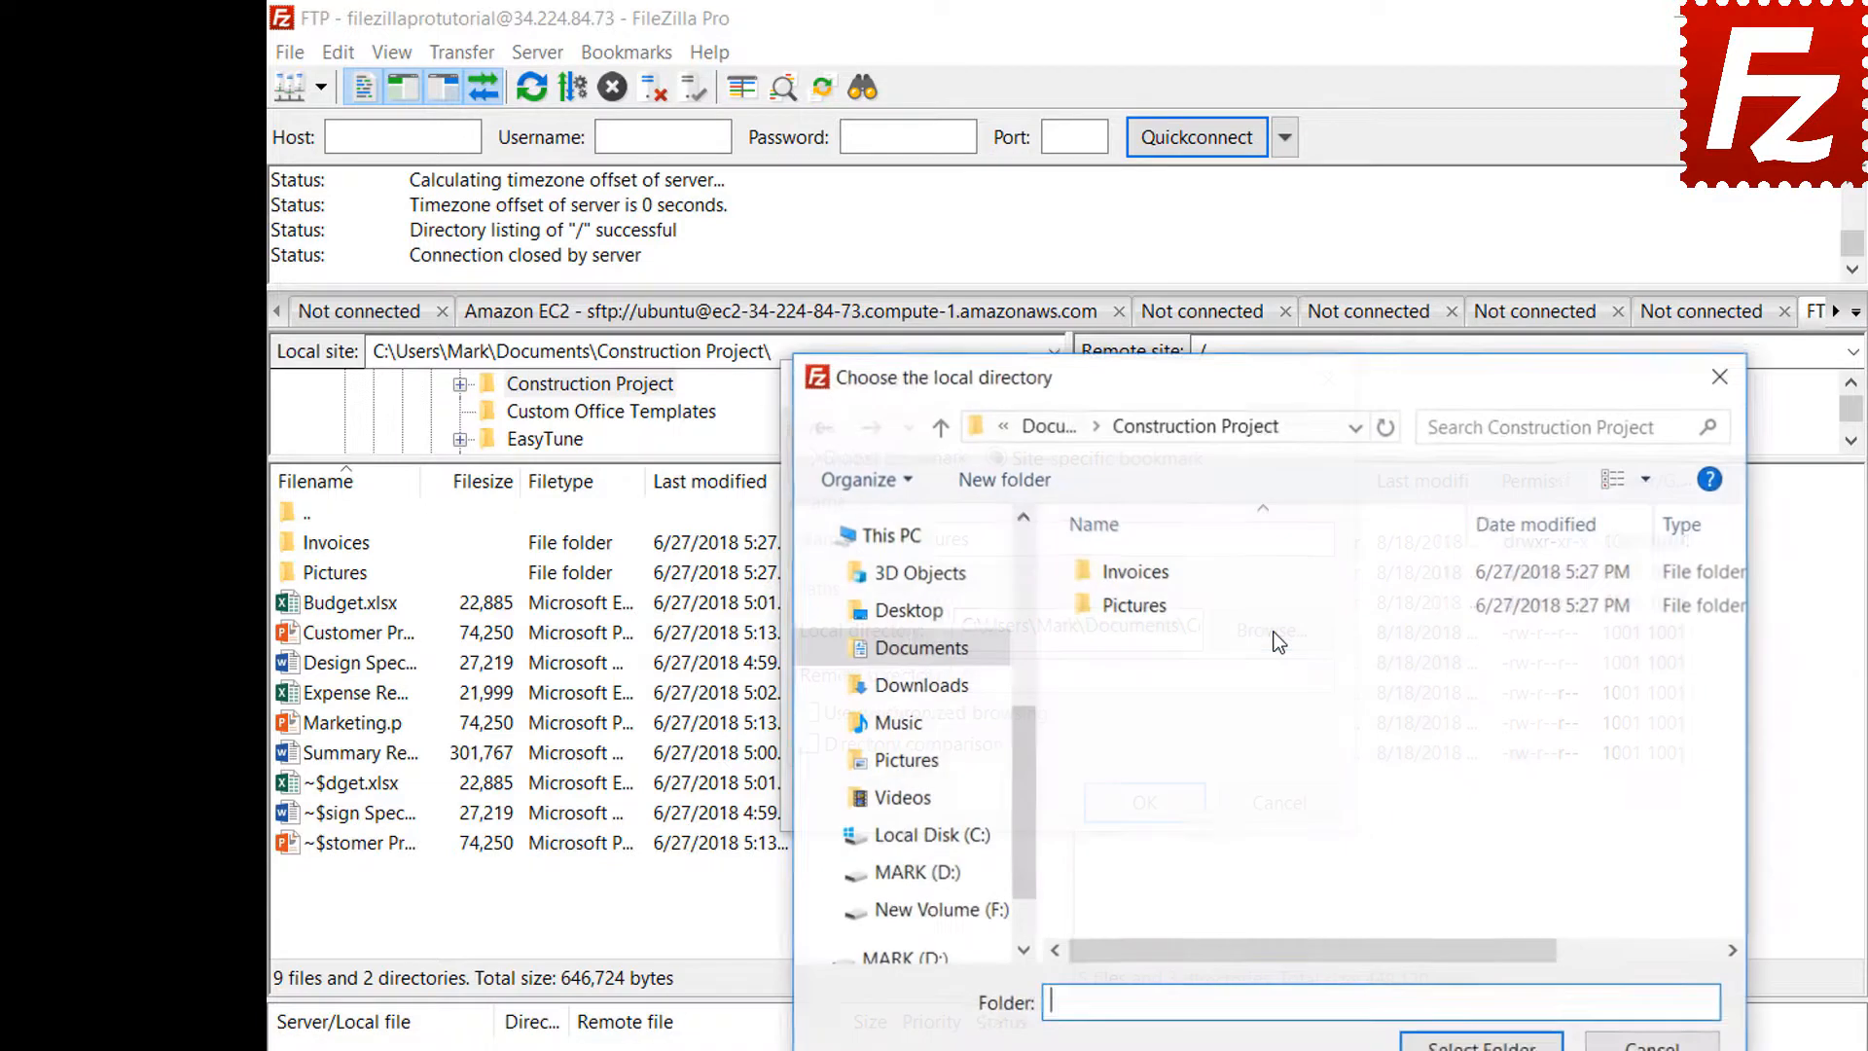
{"action": "double_click", "coordinate": [1139, 606]}
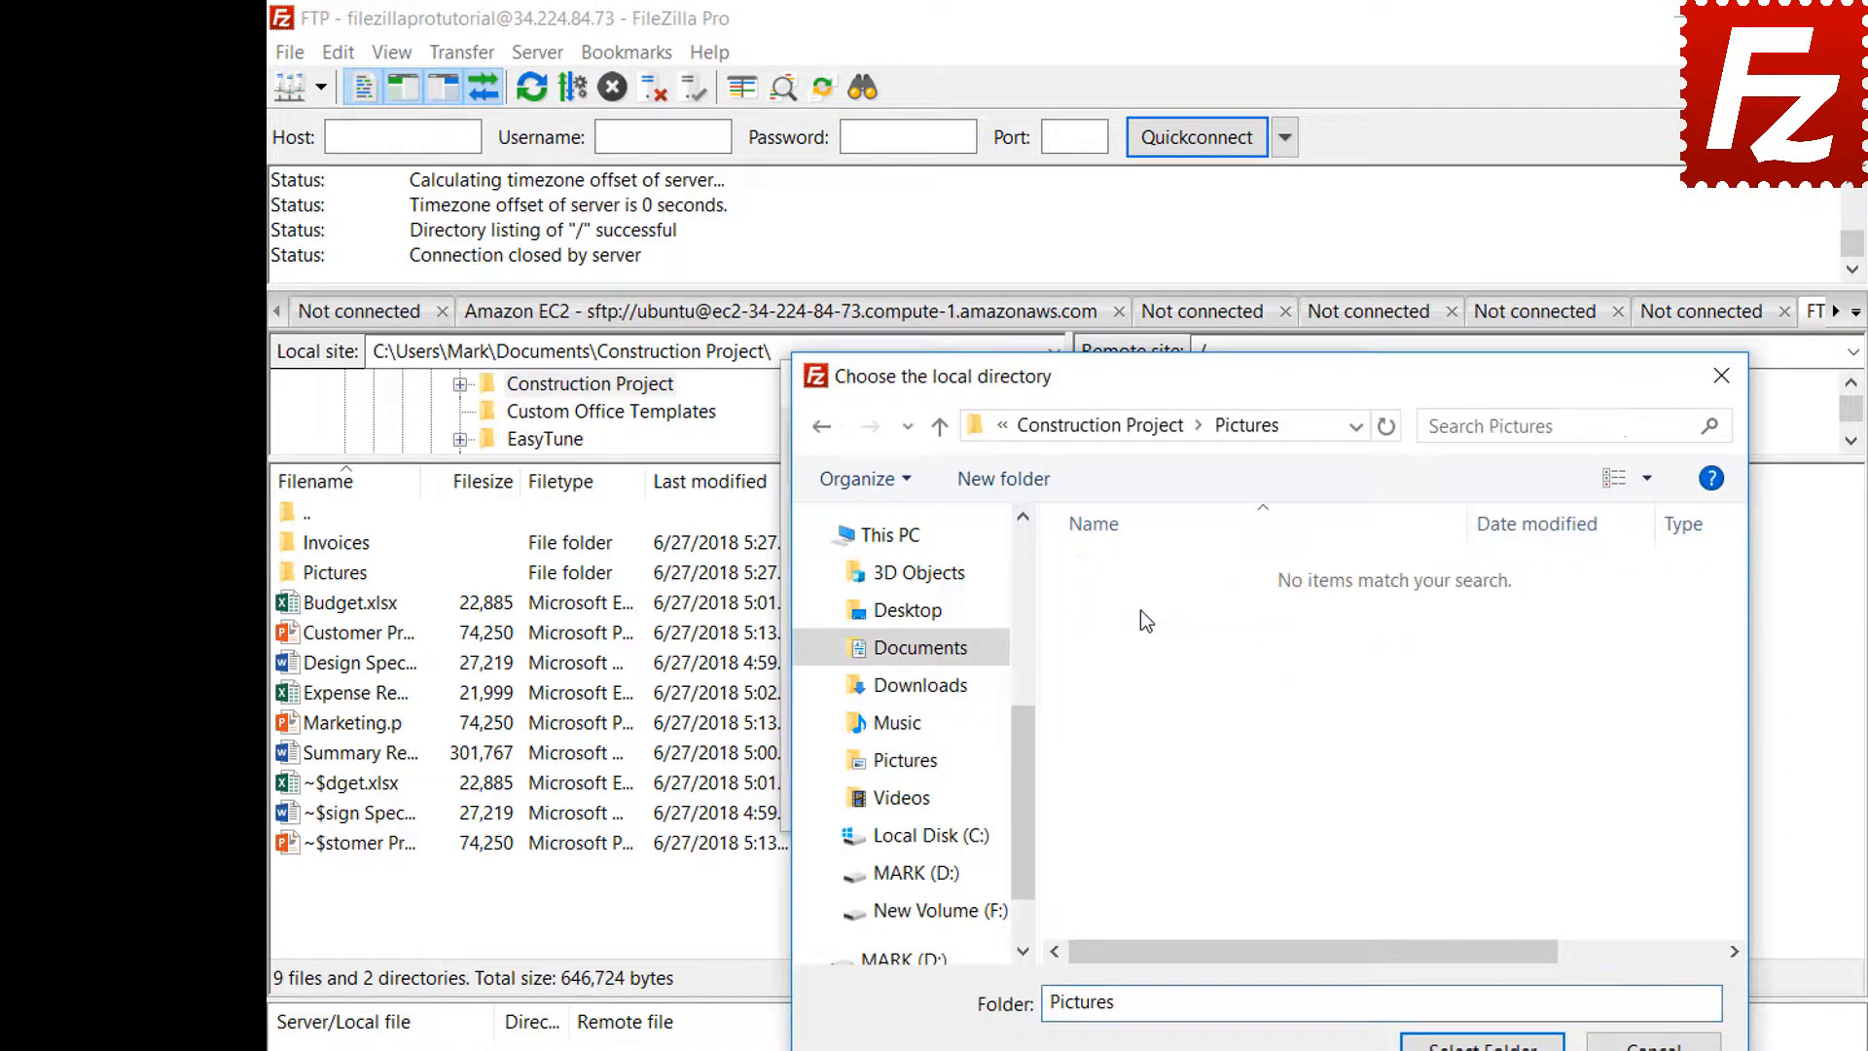
{"action": "left_click", "coordinate": [1482, 1044]}
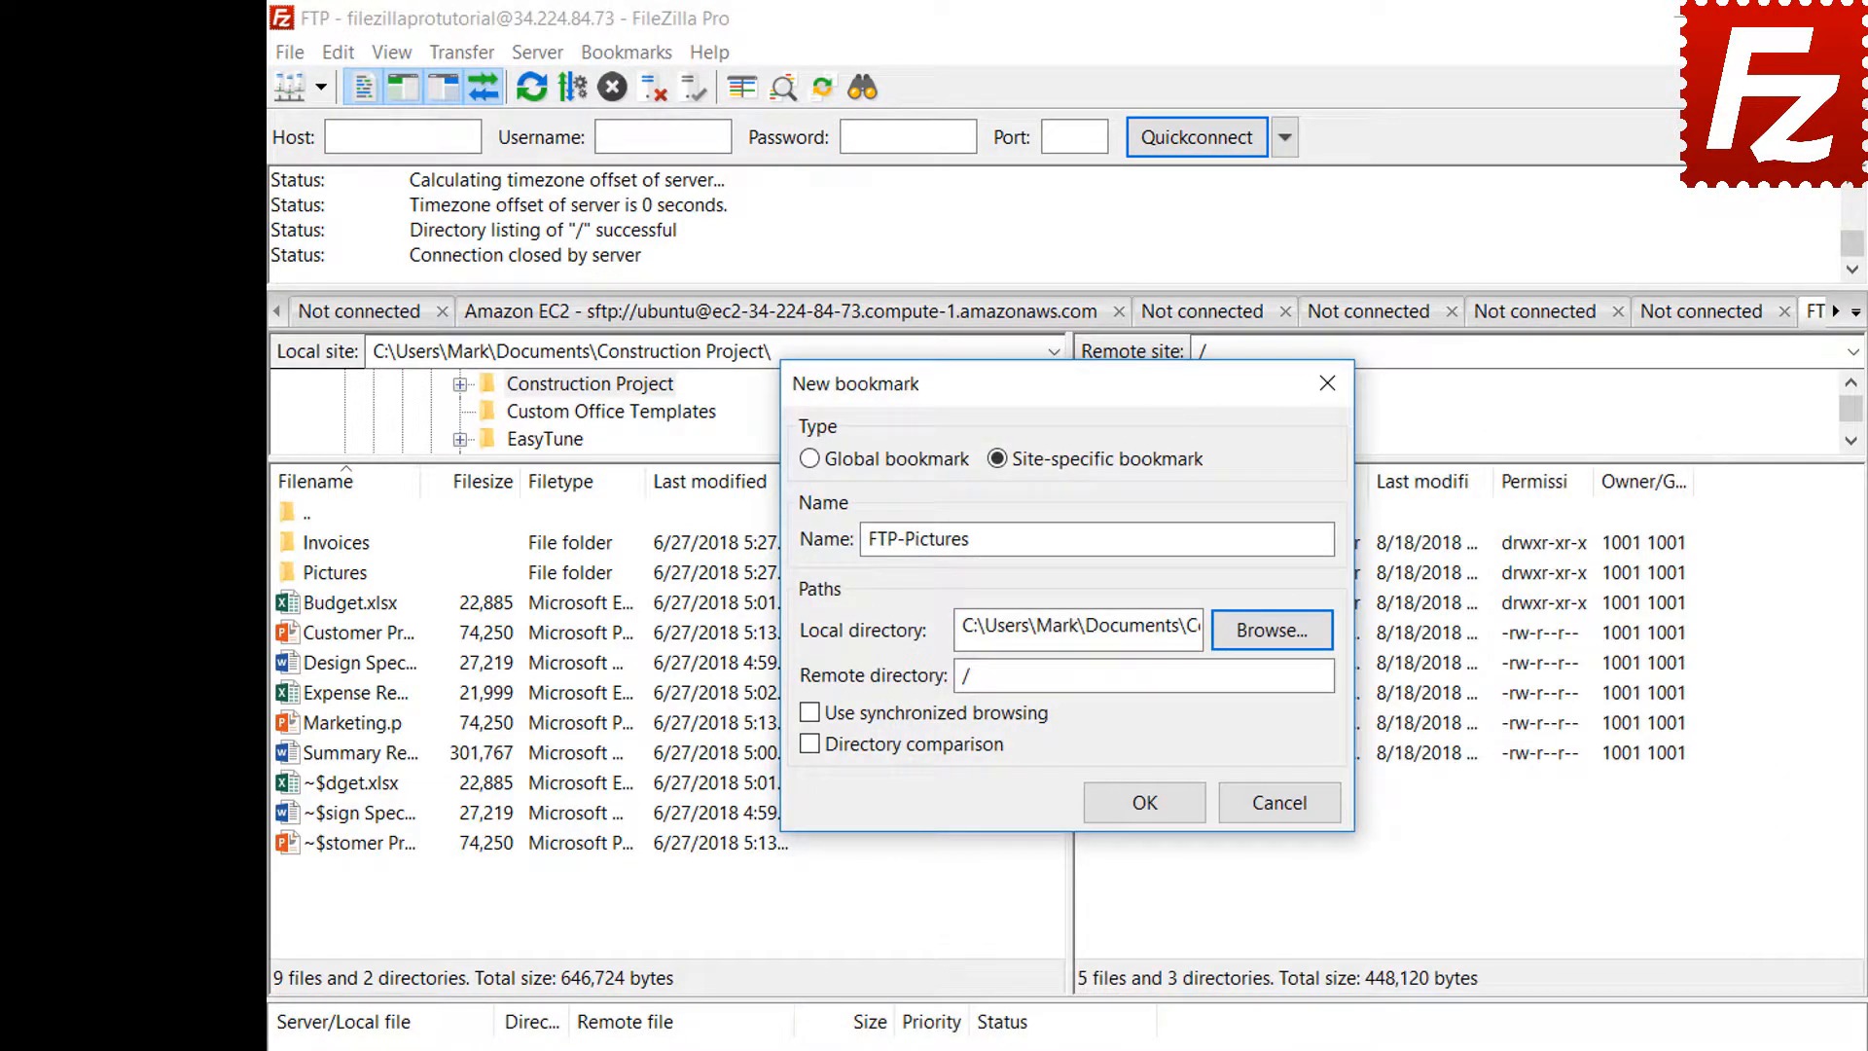
{"action": "left_click", "coordinate": [1277, 685]}
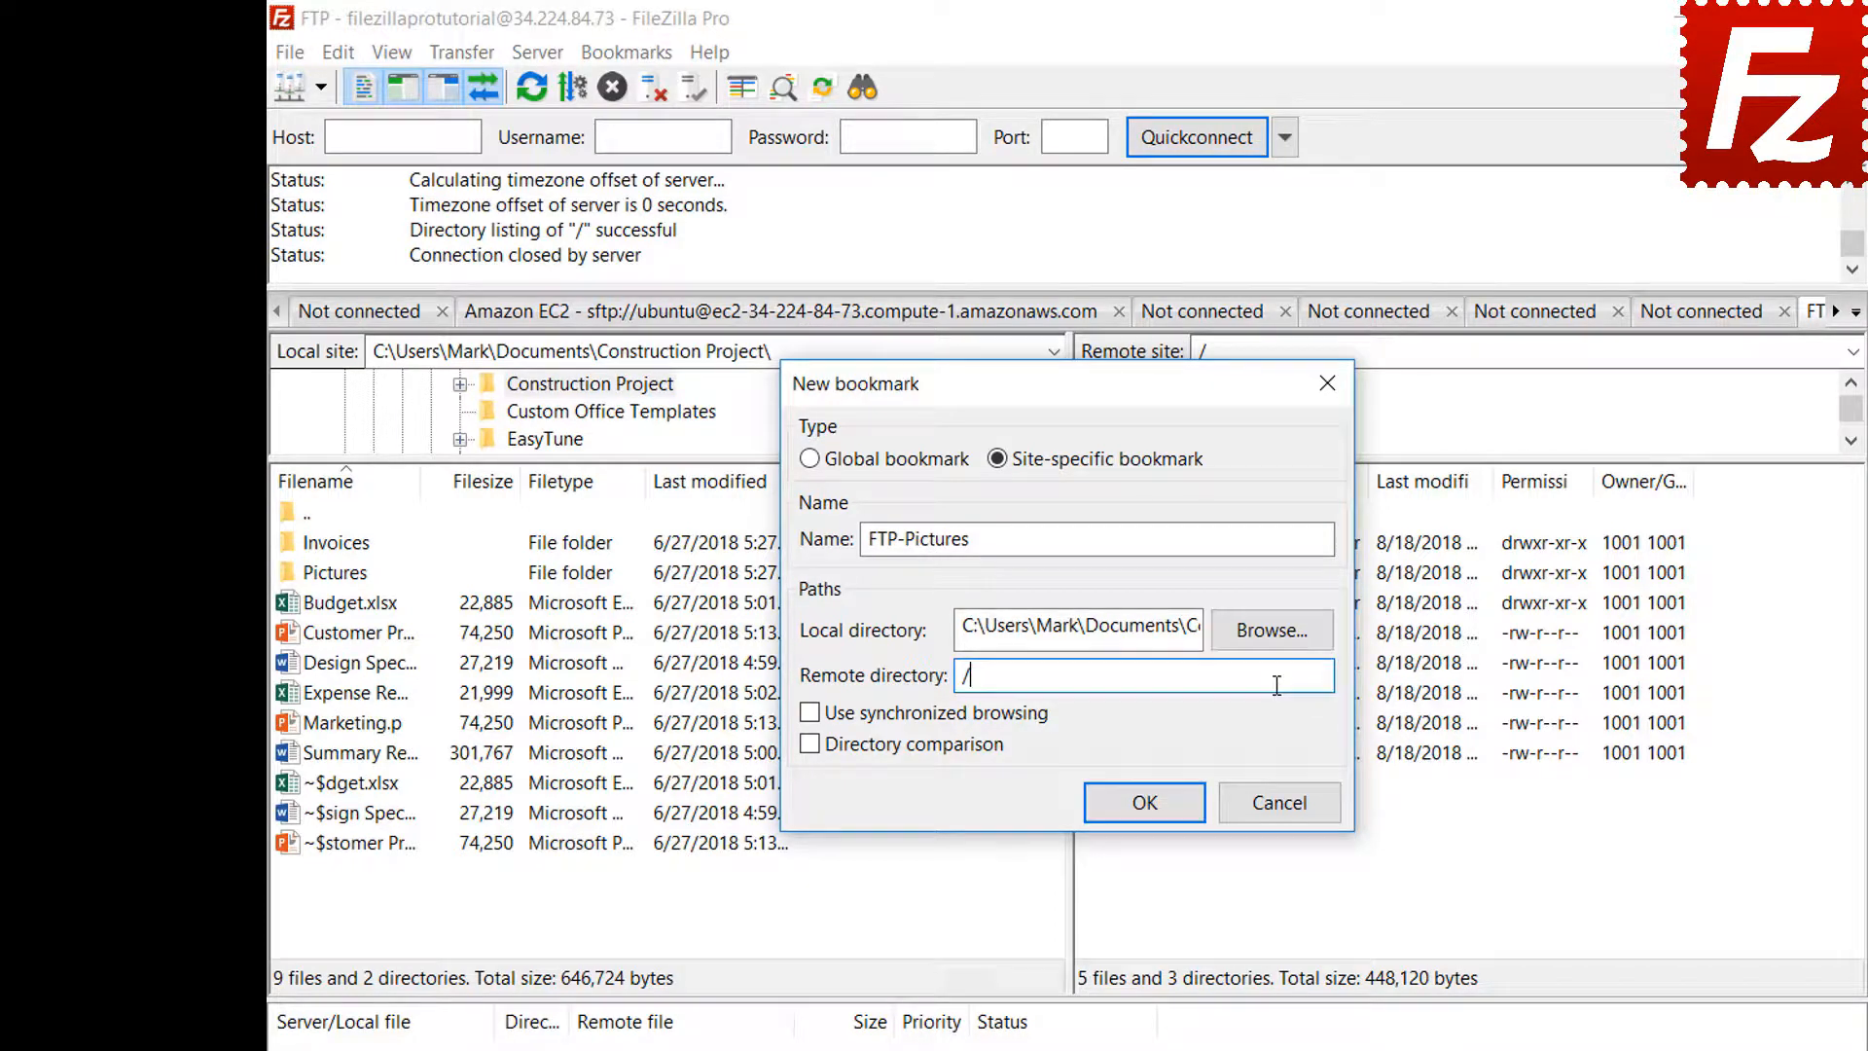
{"action": "type", "text": "Pictures"}
{"action": "left_click", "coordinate": [1144, 803]}
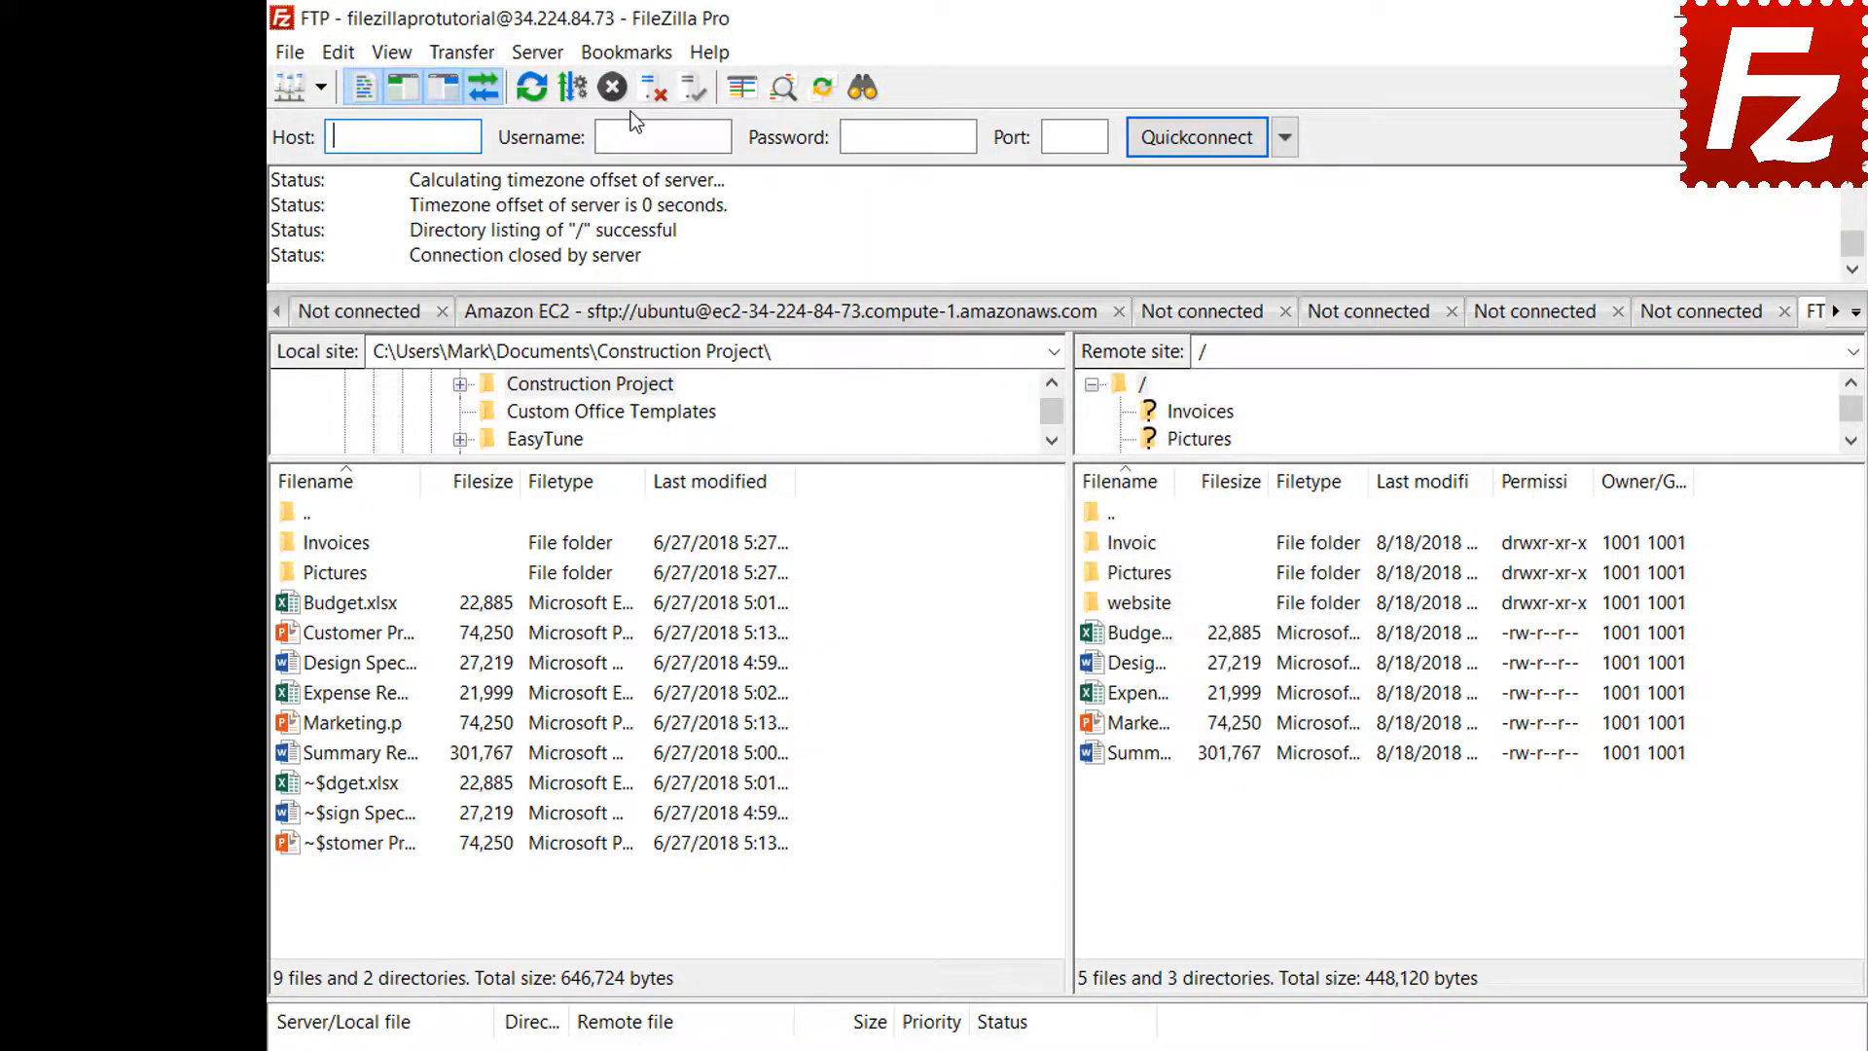
Jump to the FTP-Pictures bookmark from the Bookmarks menu, then disconnect from the server
{"action": "left_click", "coordinate": [629, 55]}
{"action": "left_click", "coordinate": [631, 155]}
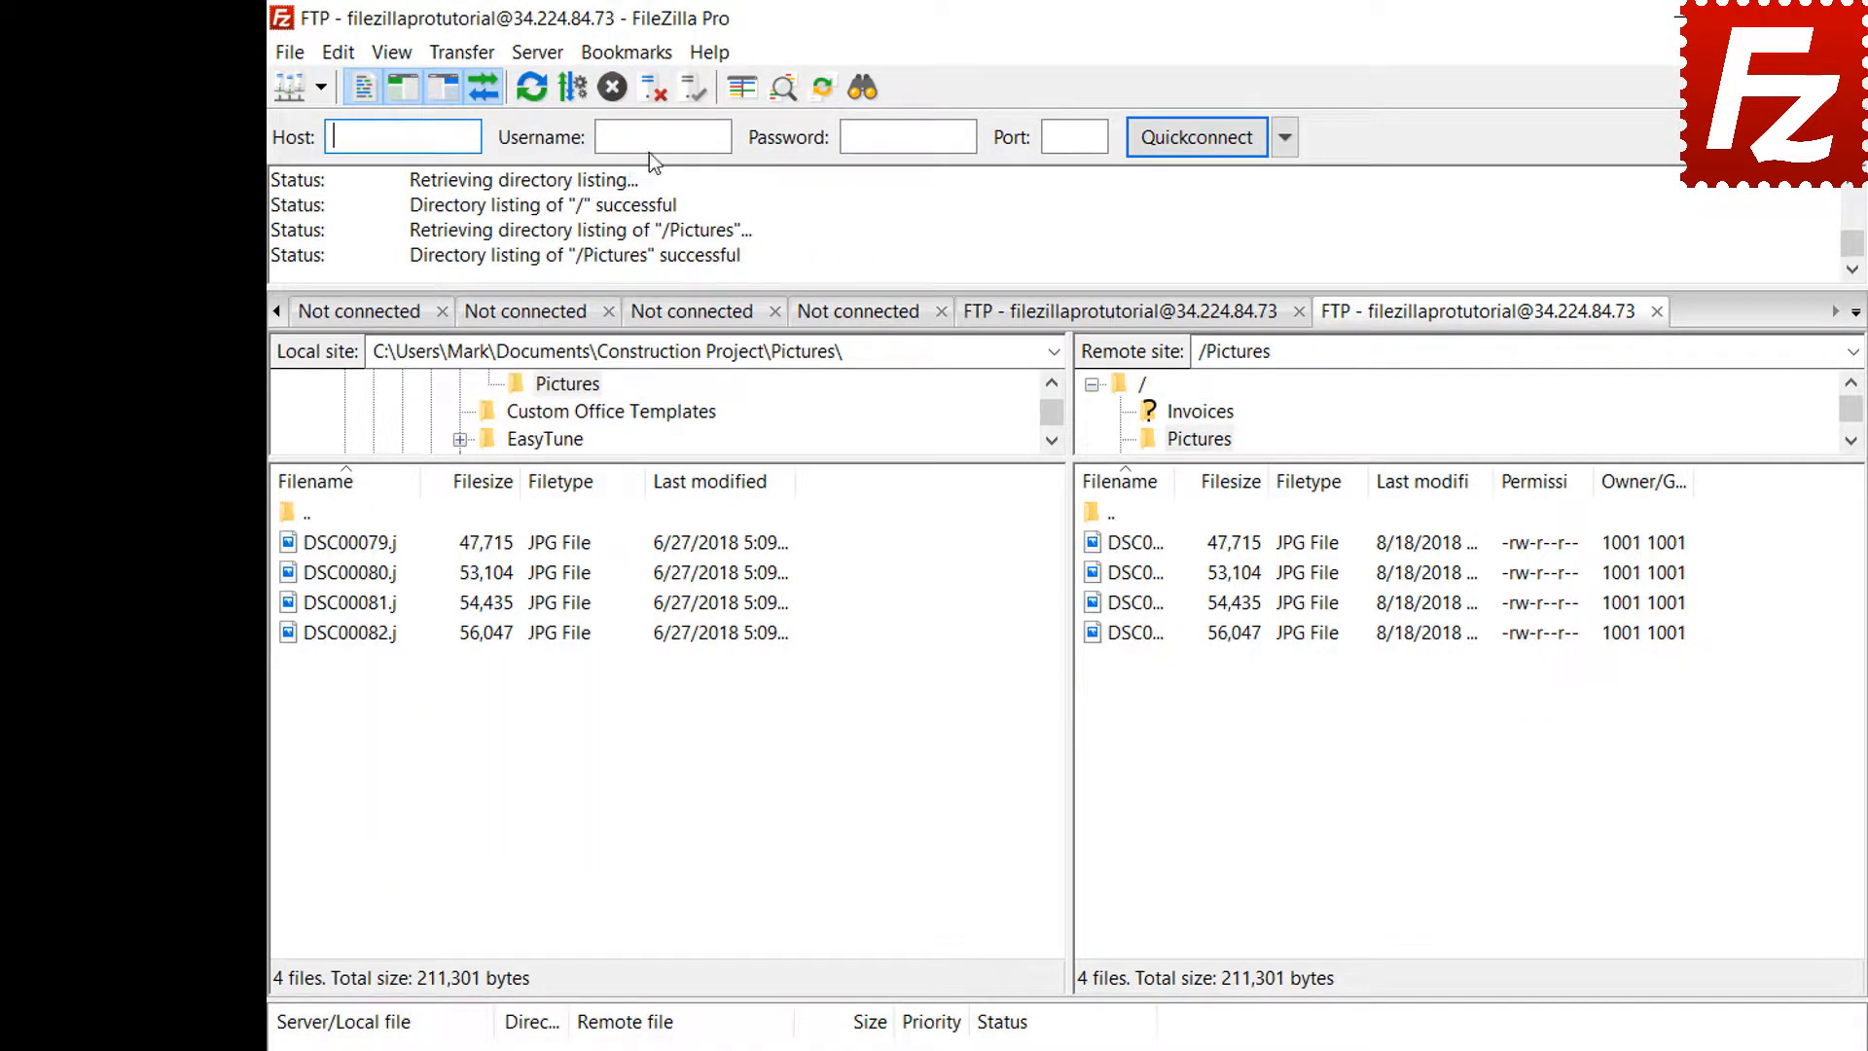
{"action": "left_click", "coordinate": [648, 95]}
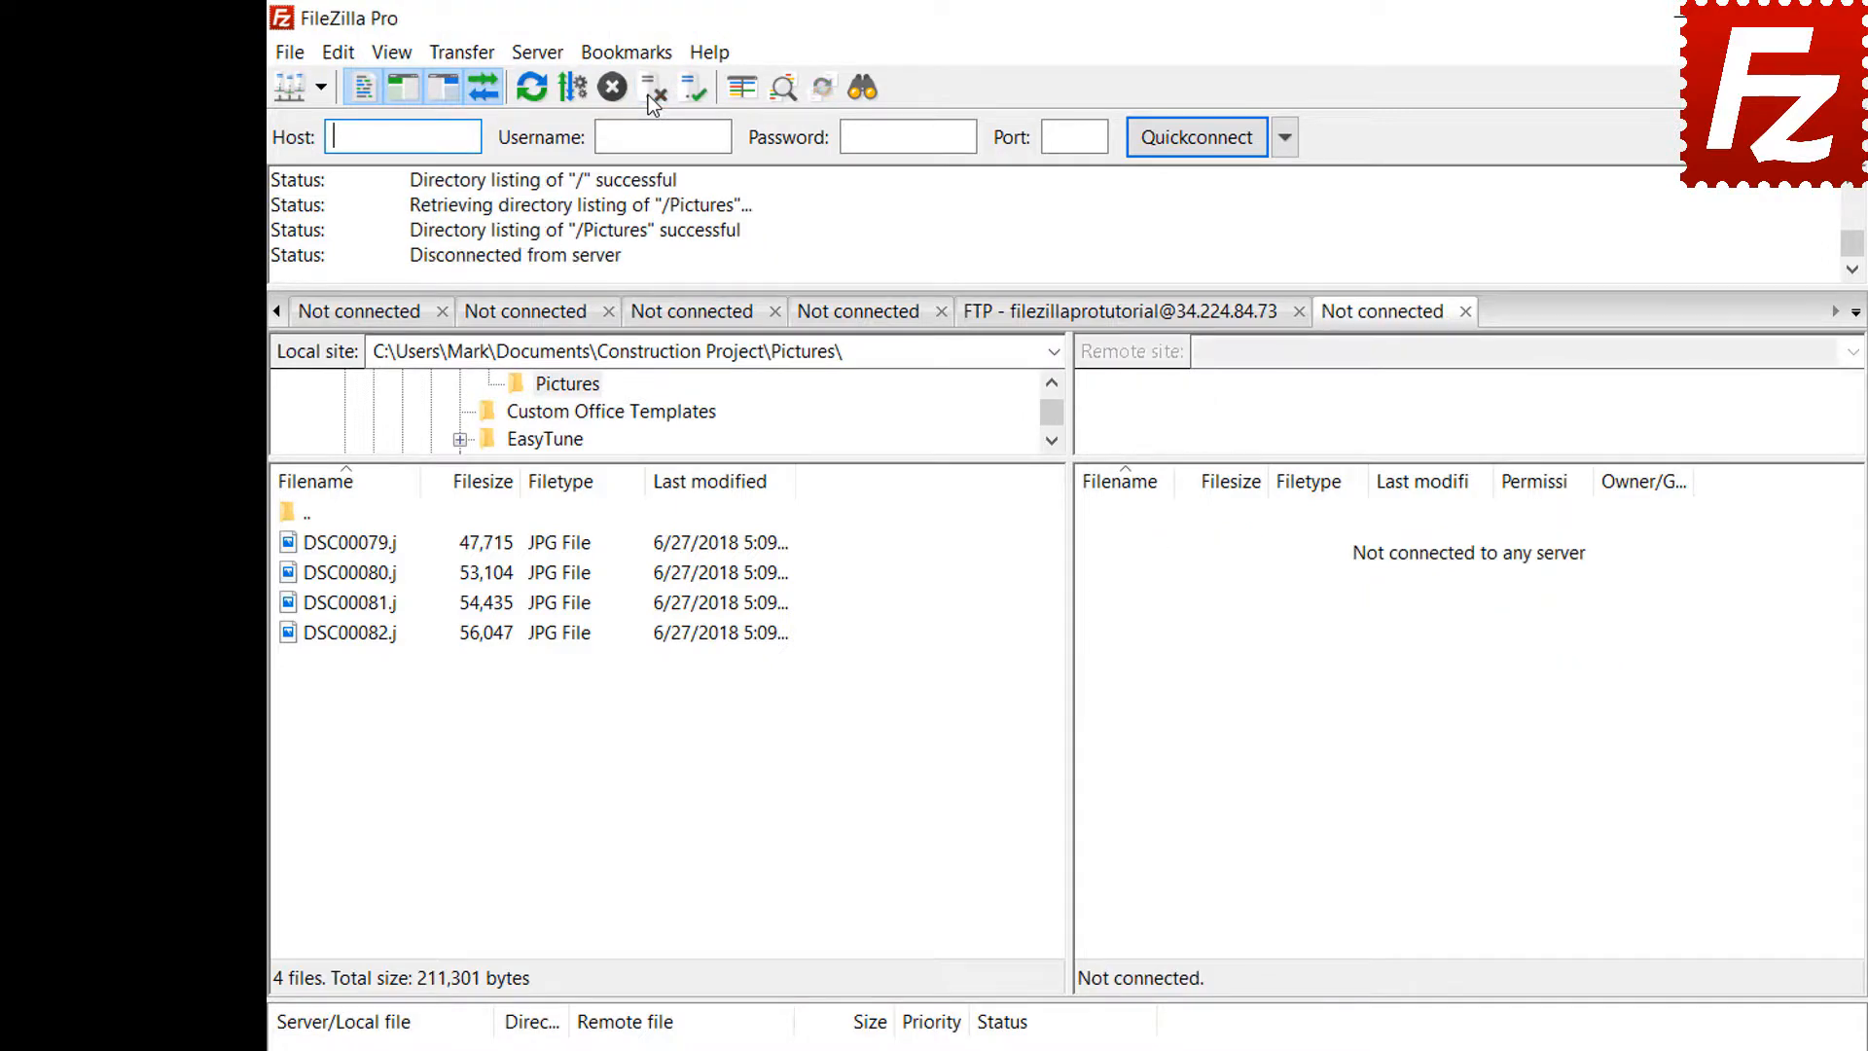
Reconnect using the FTP-Pictures bookmark in the Site Manager
{"action": "left_click", "coordinate": [290, 55]}
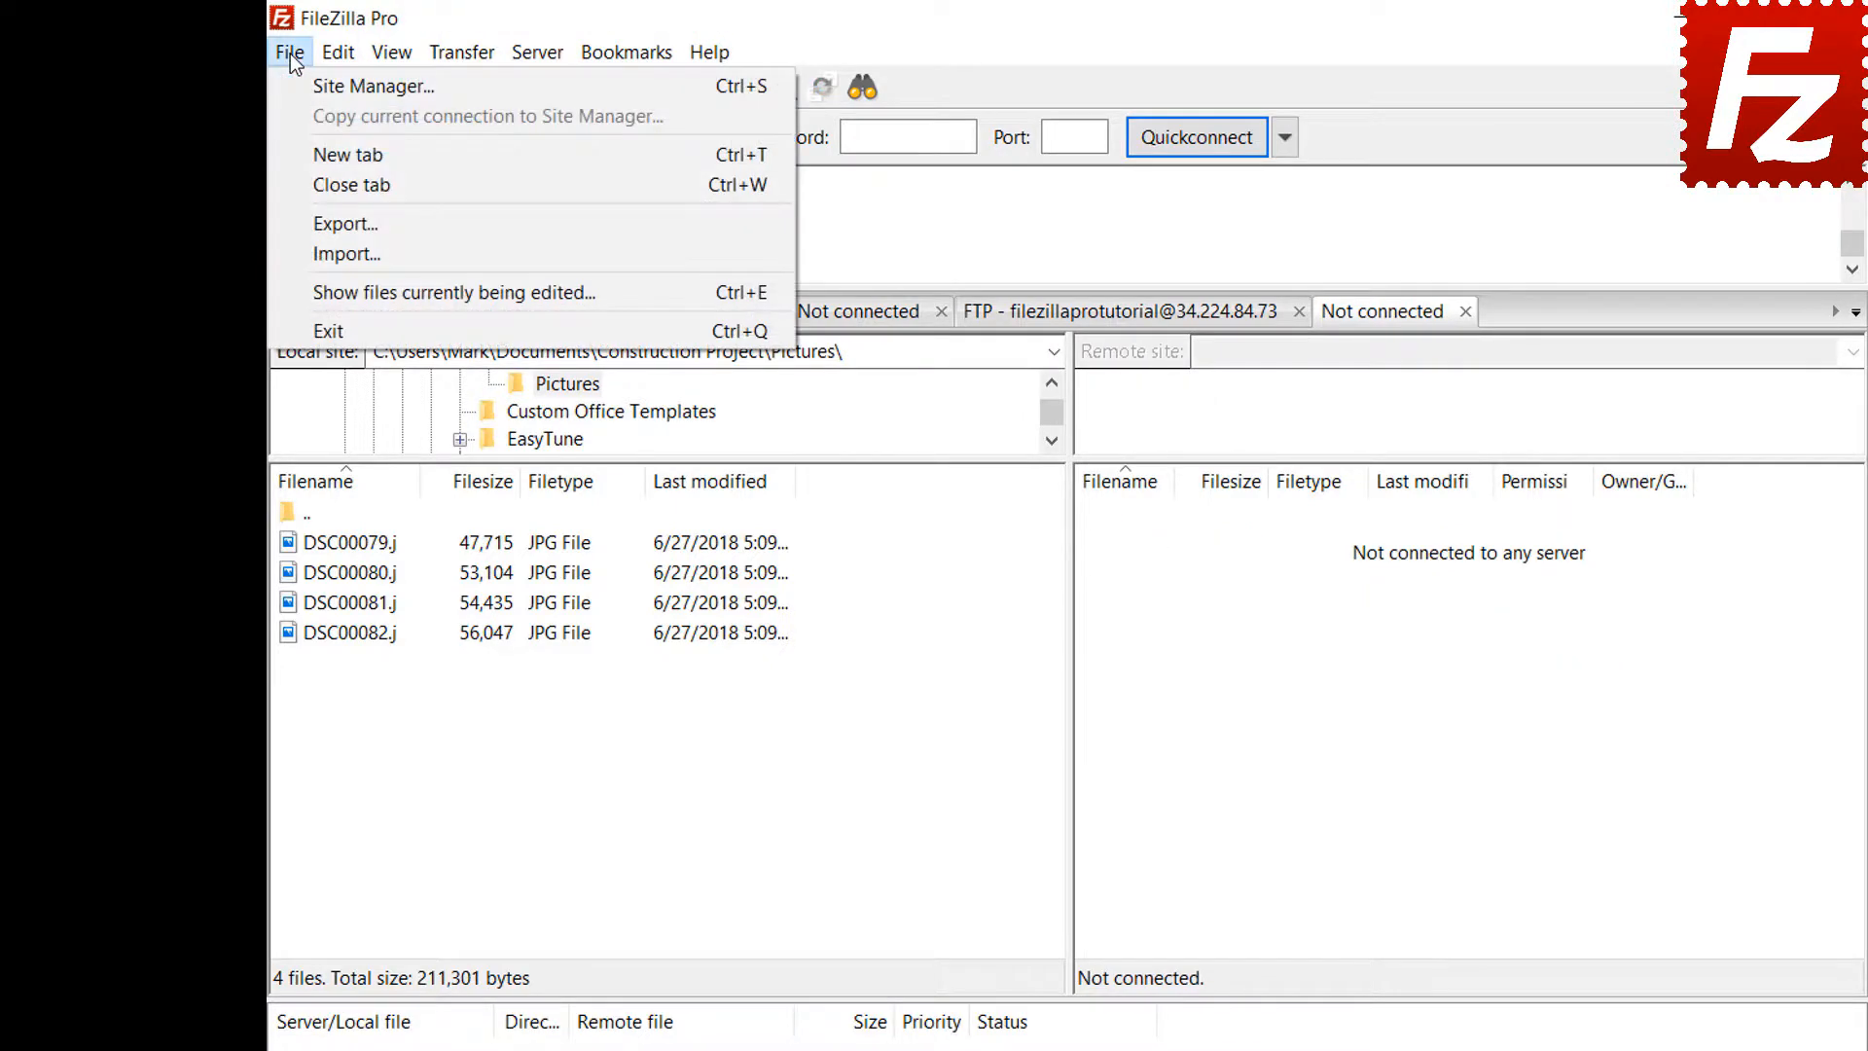
{"action": "left_click", "coordinate": [303, 86]}
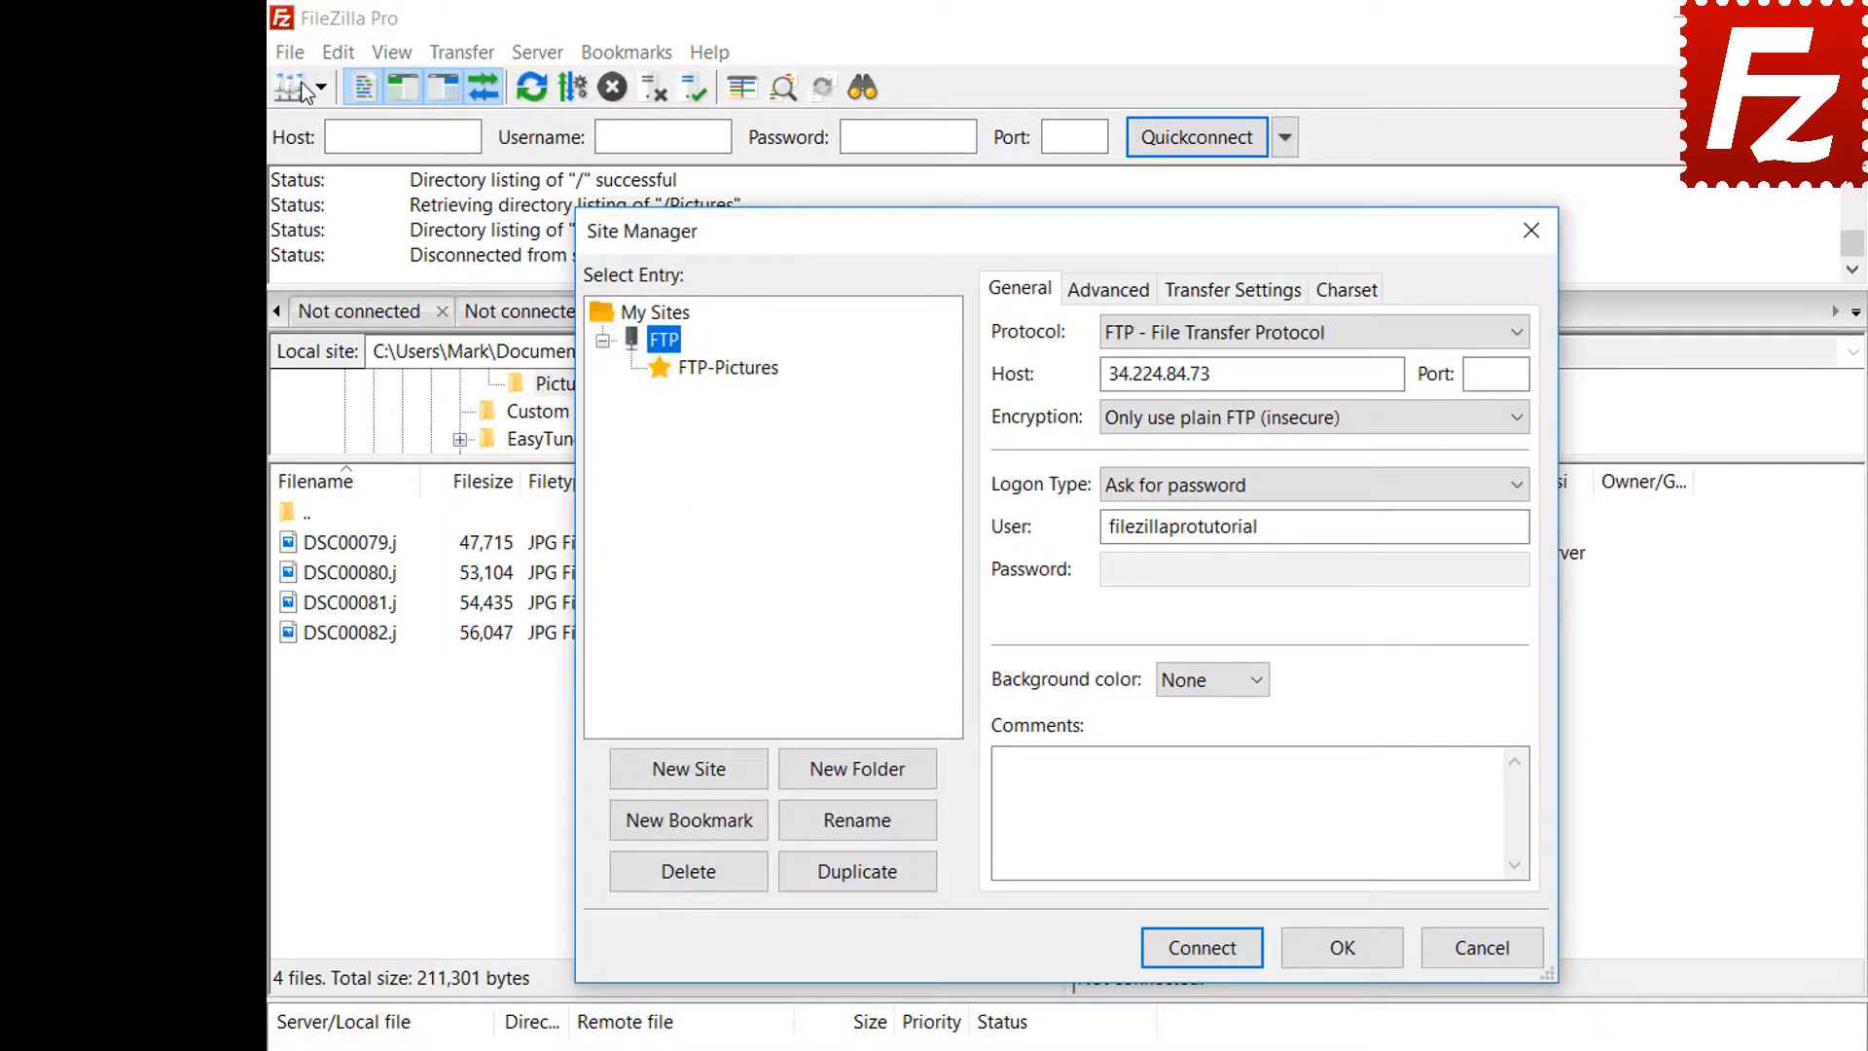
{"action": "left_click", "coordinate": [729, 368]}
{"action": "left_click", "coordinate": [1217, 955]}
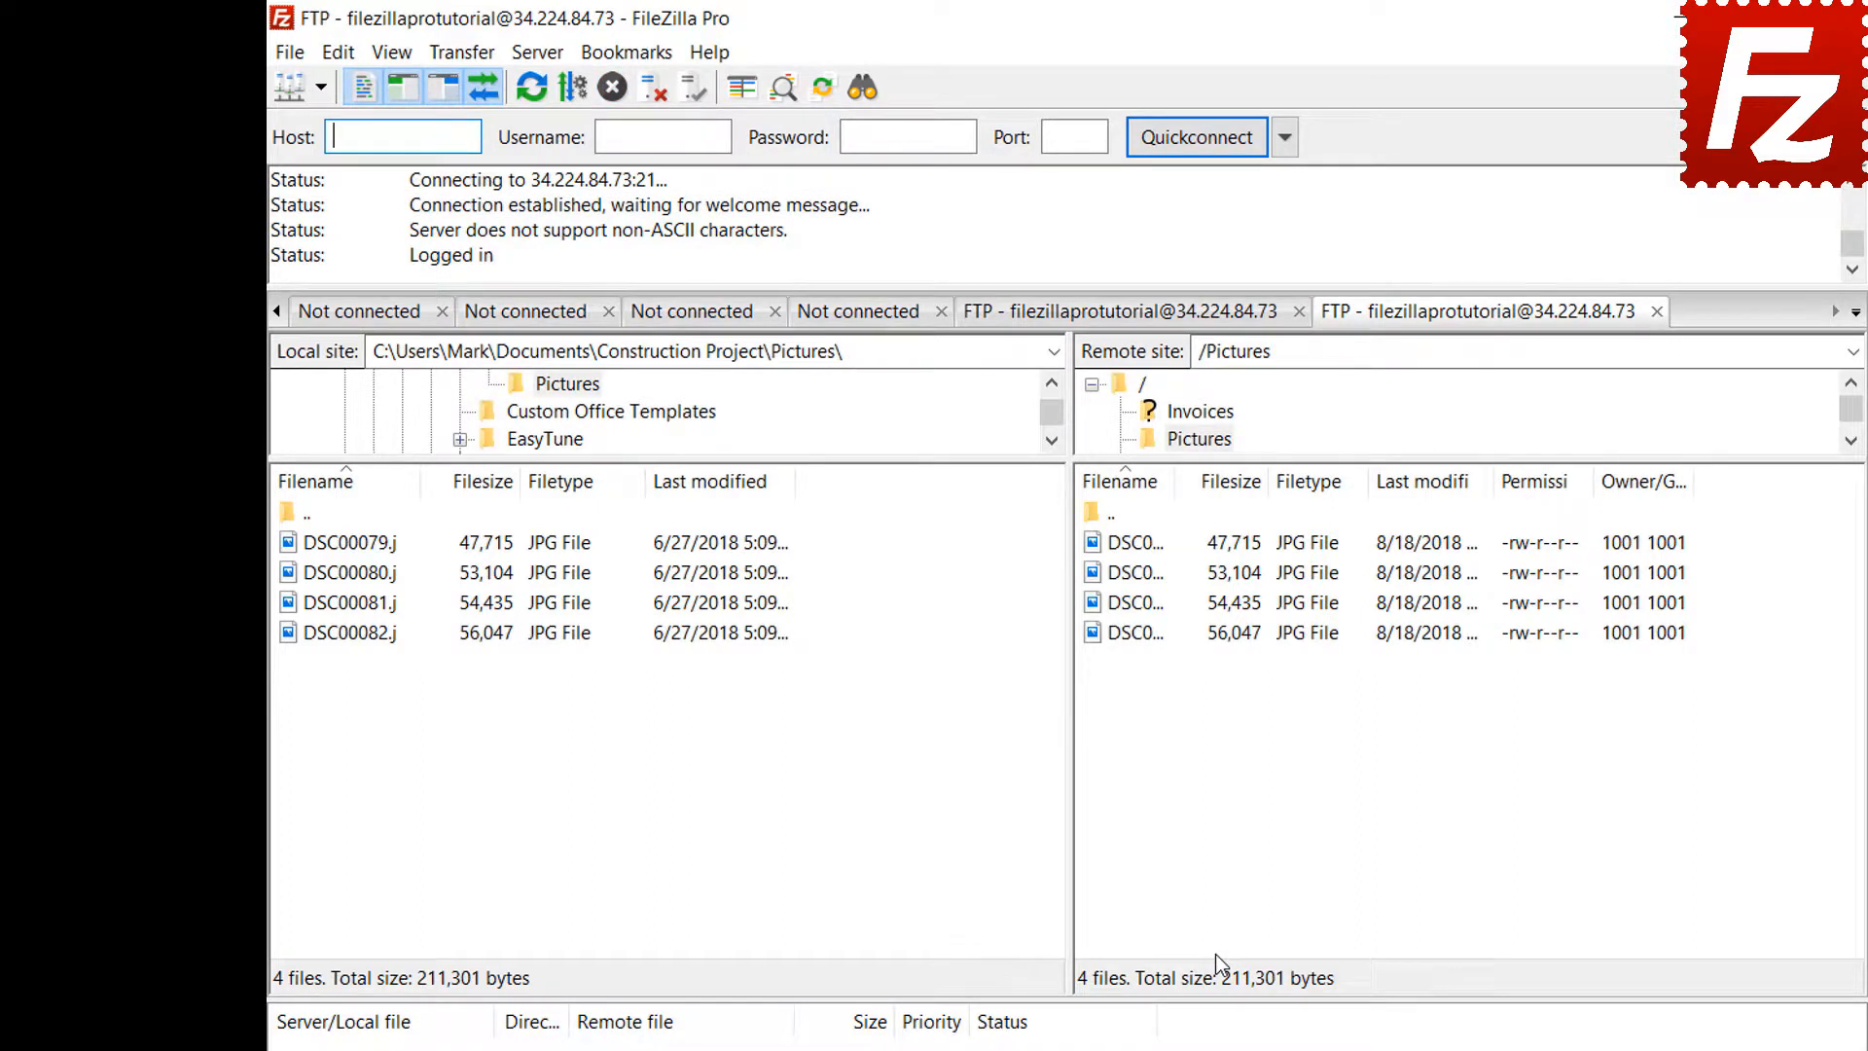
Review the FTP-Pictures bookmark's local and remote folders in Manage bookmarks
{"action": "left_click", "coordinate": [634, 54]}
{"action": "left_click", "coordinate": [644, 109]}
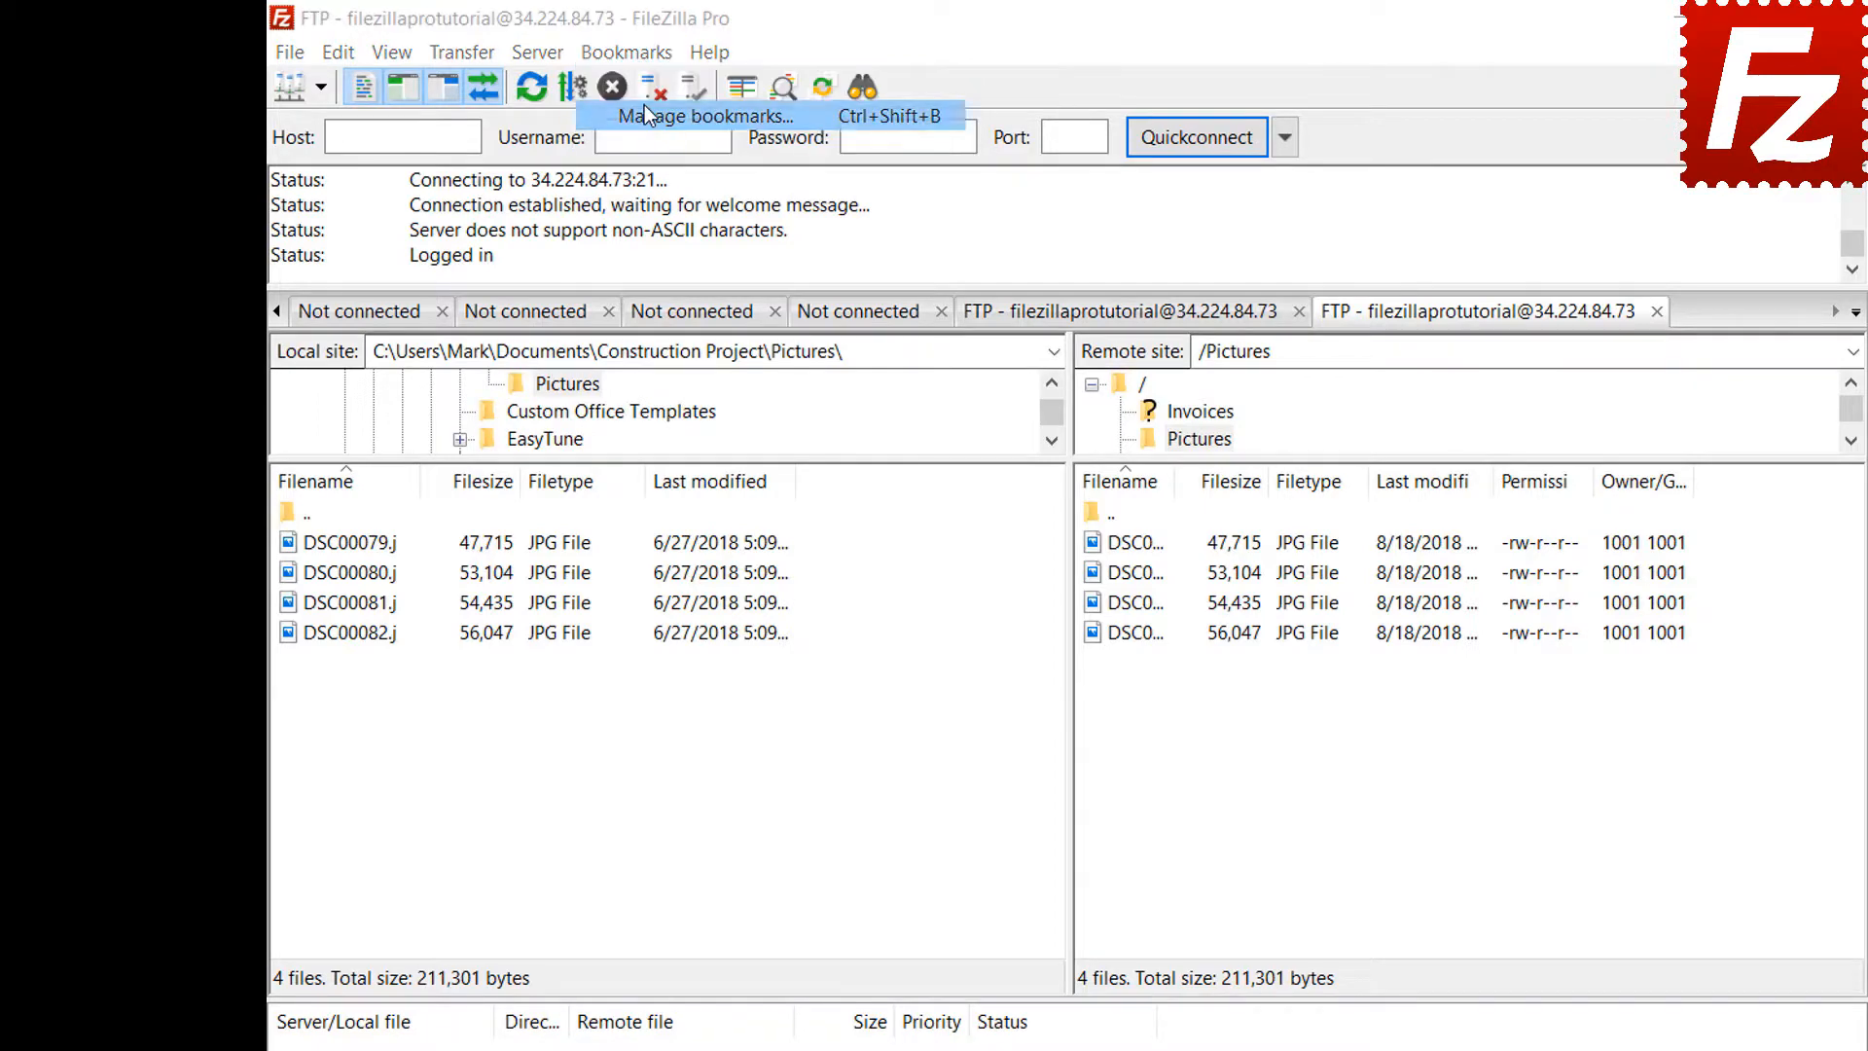
{"action": "left_click", "coordinate": [815, 467]}
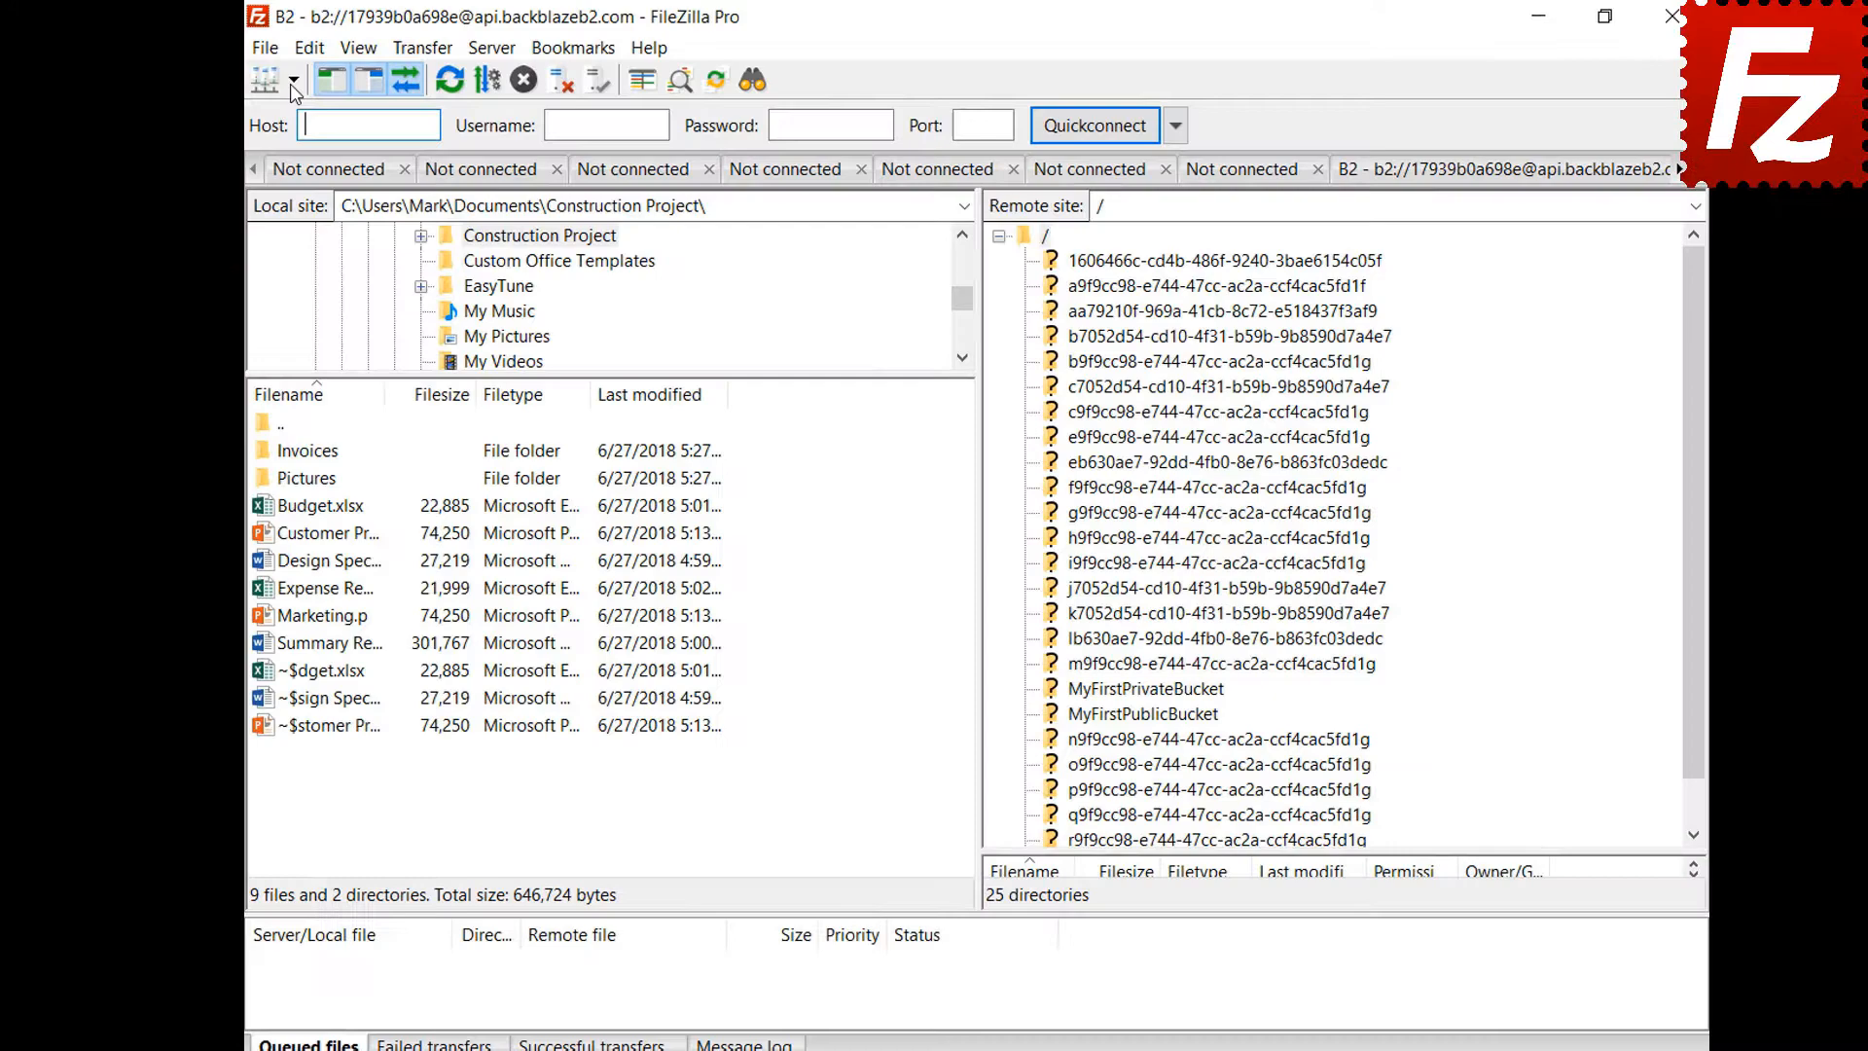
Connect to the Amazon S3 site and open the Interface page of Settings
{"action": "left_click", "coordinate": [305, 84]}
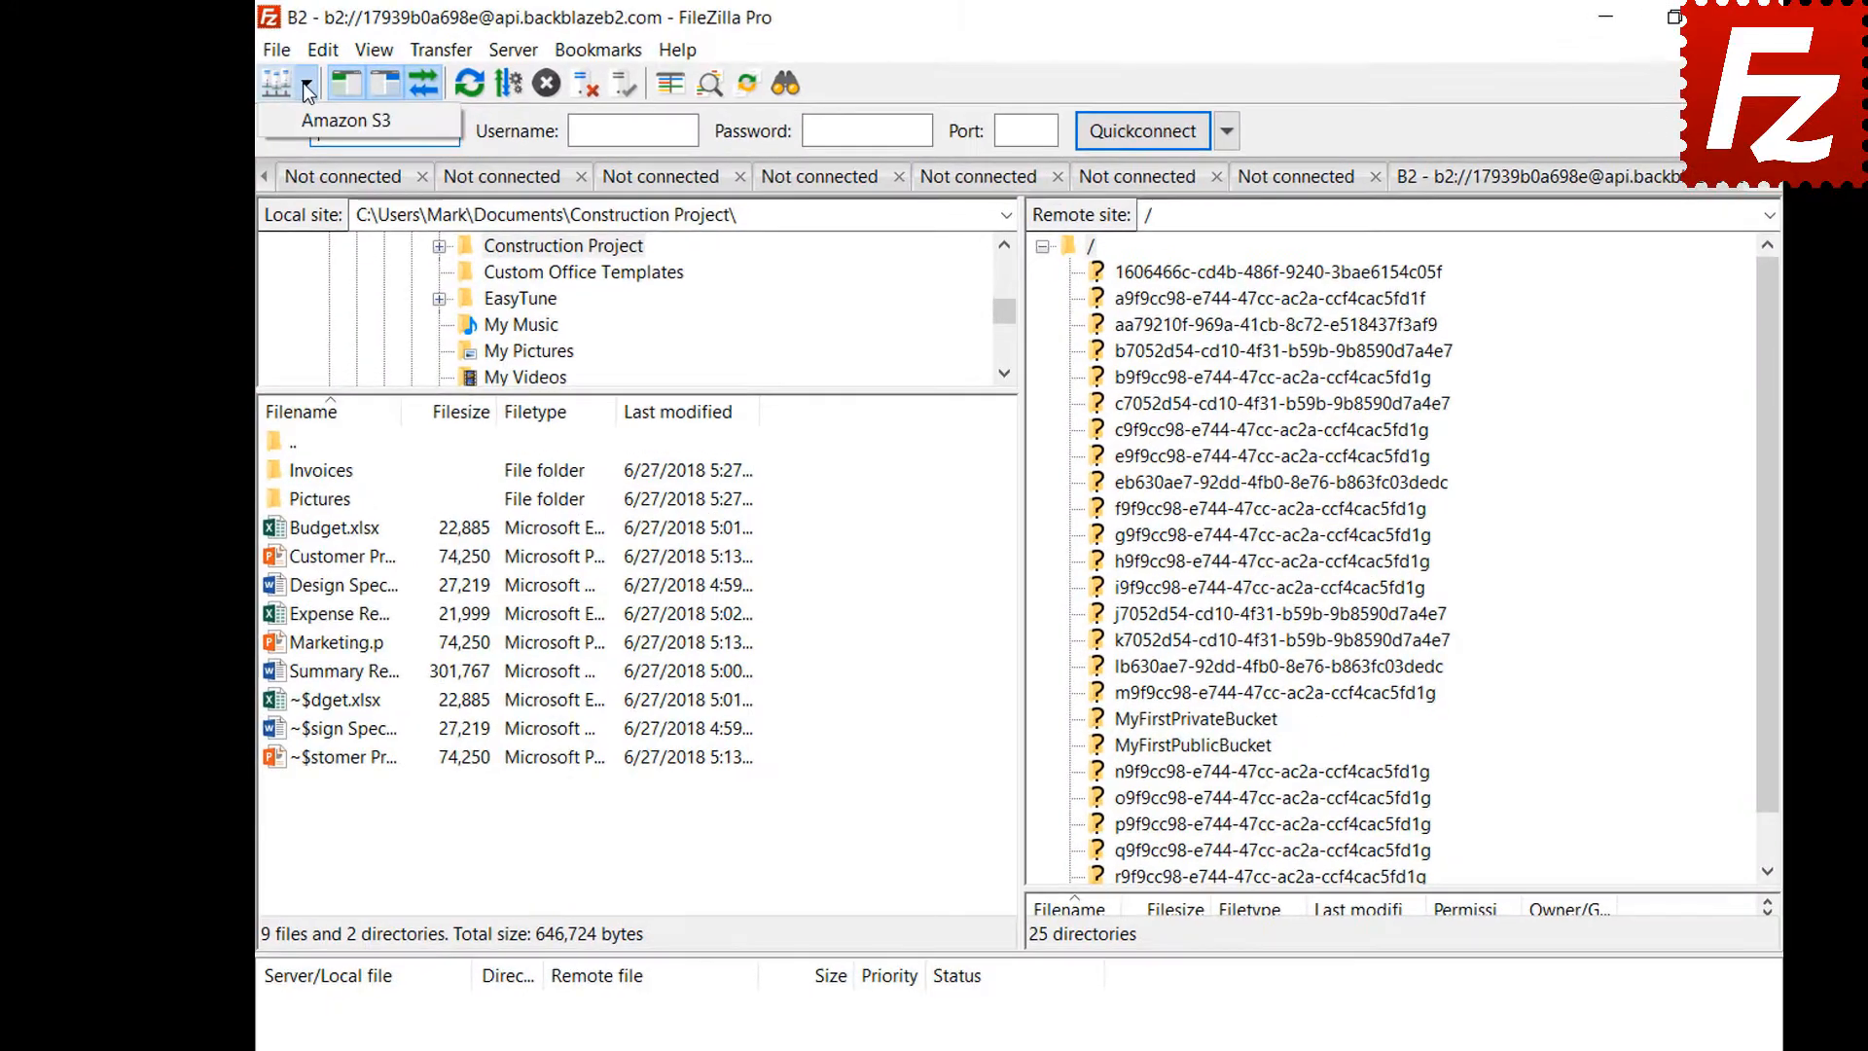
{"action": "left_click", "coordinate": [306, 119]}
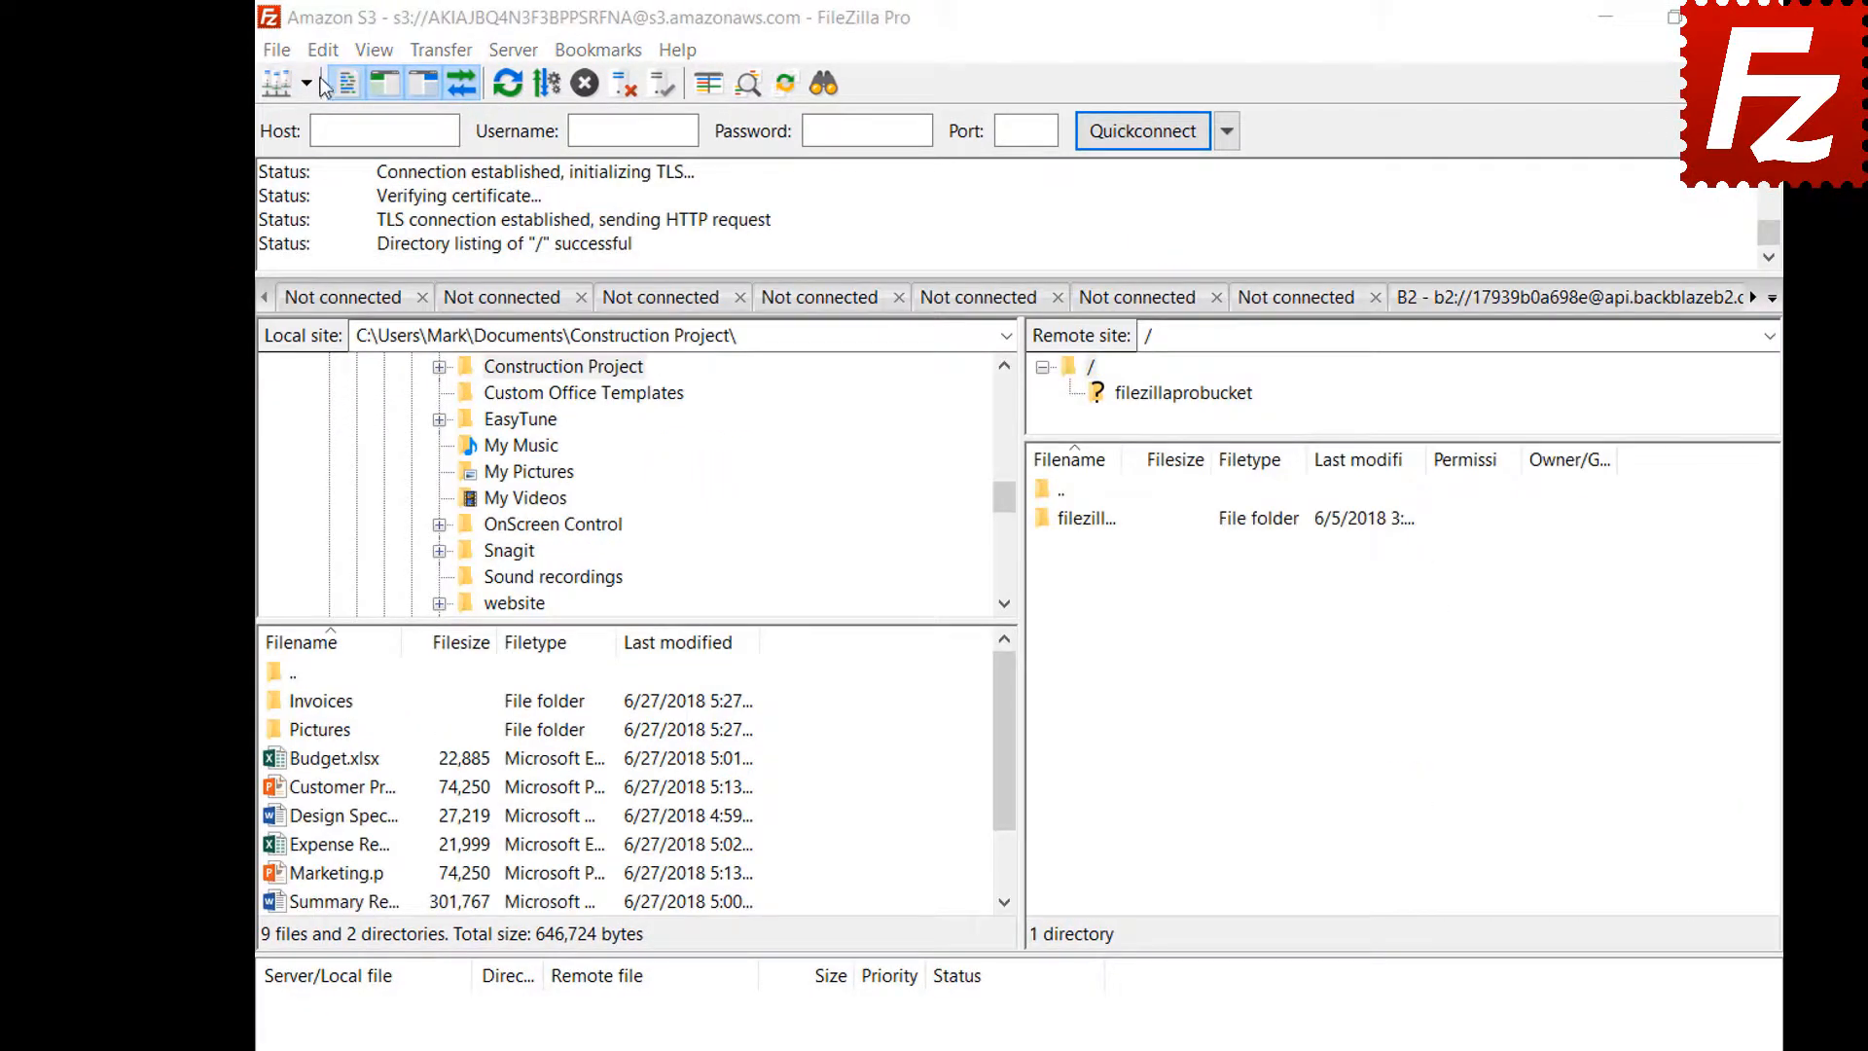
{"action": "left_click", "coordinate": [323, 50]}
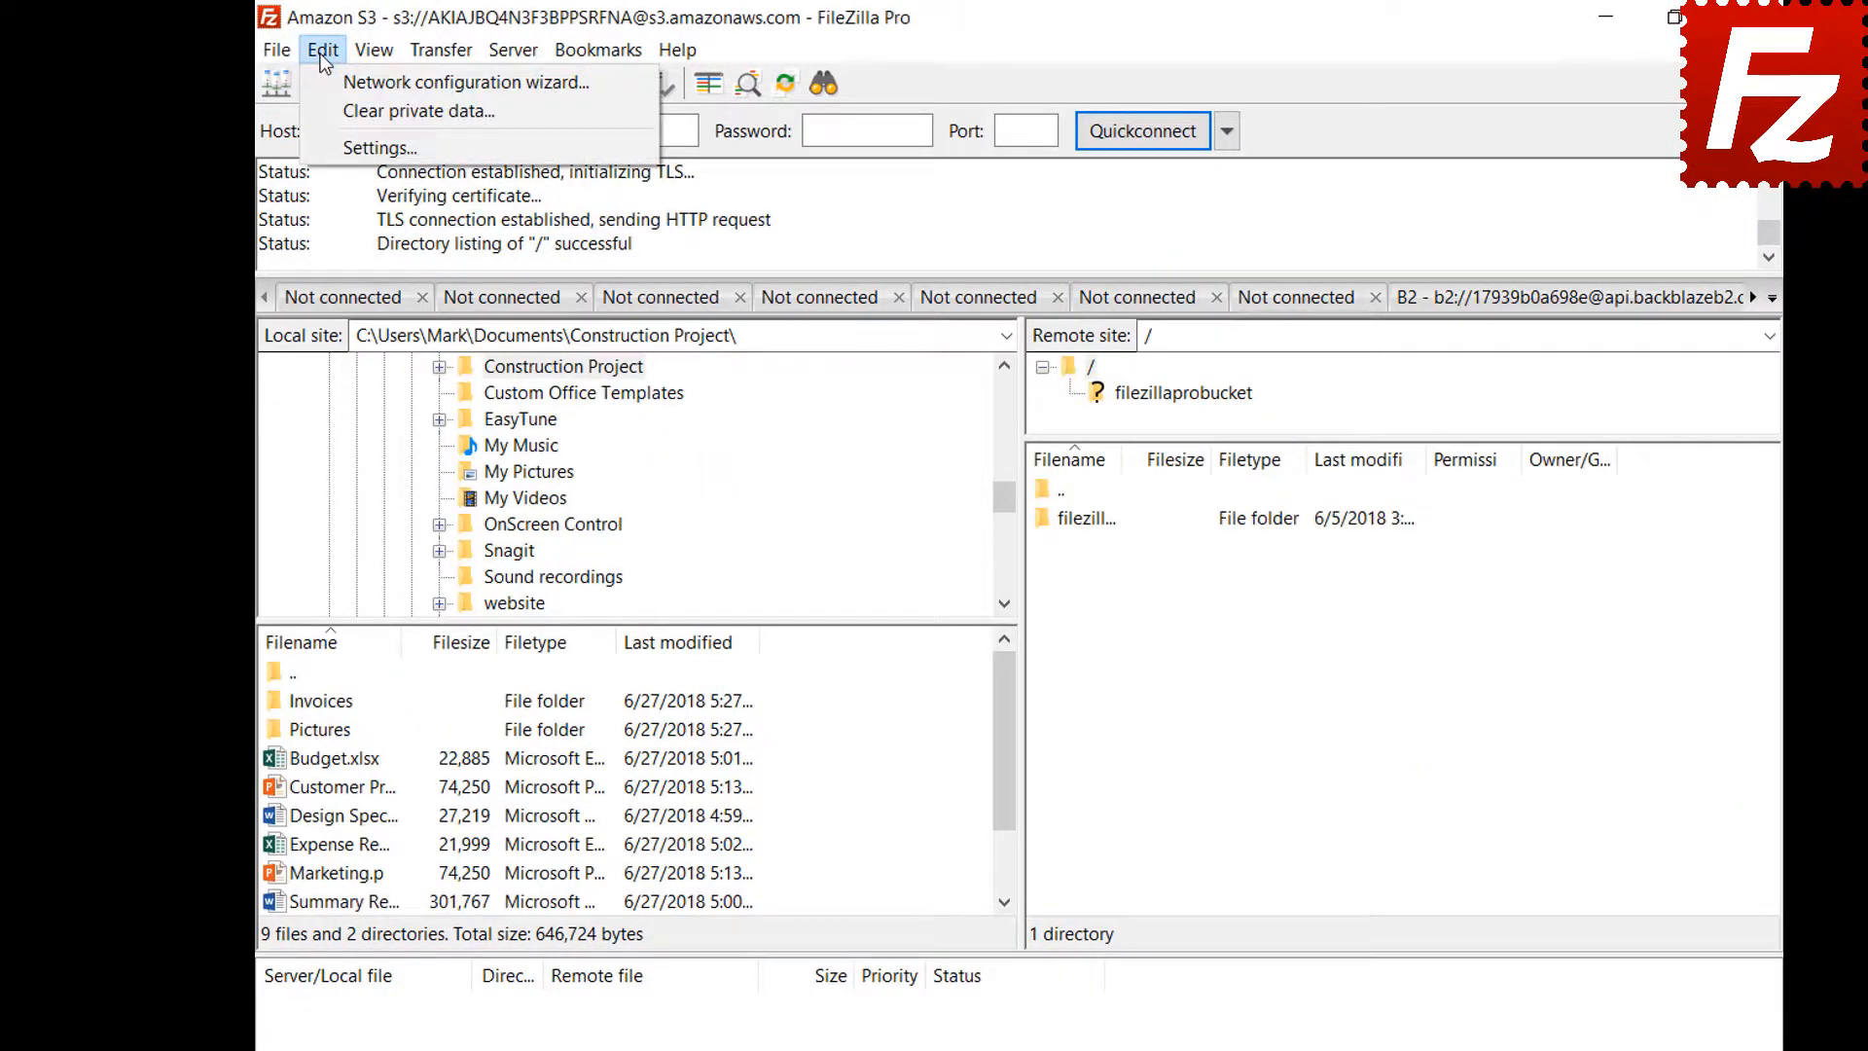
{"action": "left_click", "coordinate": [327, 152]}
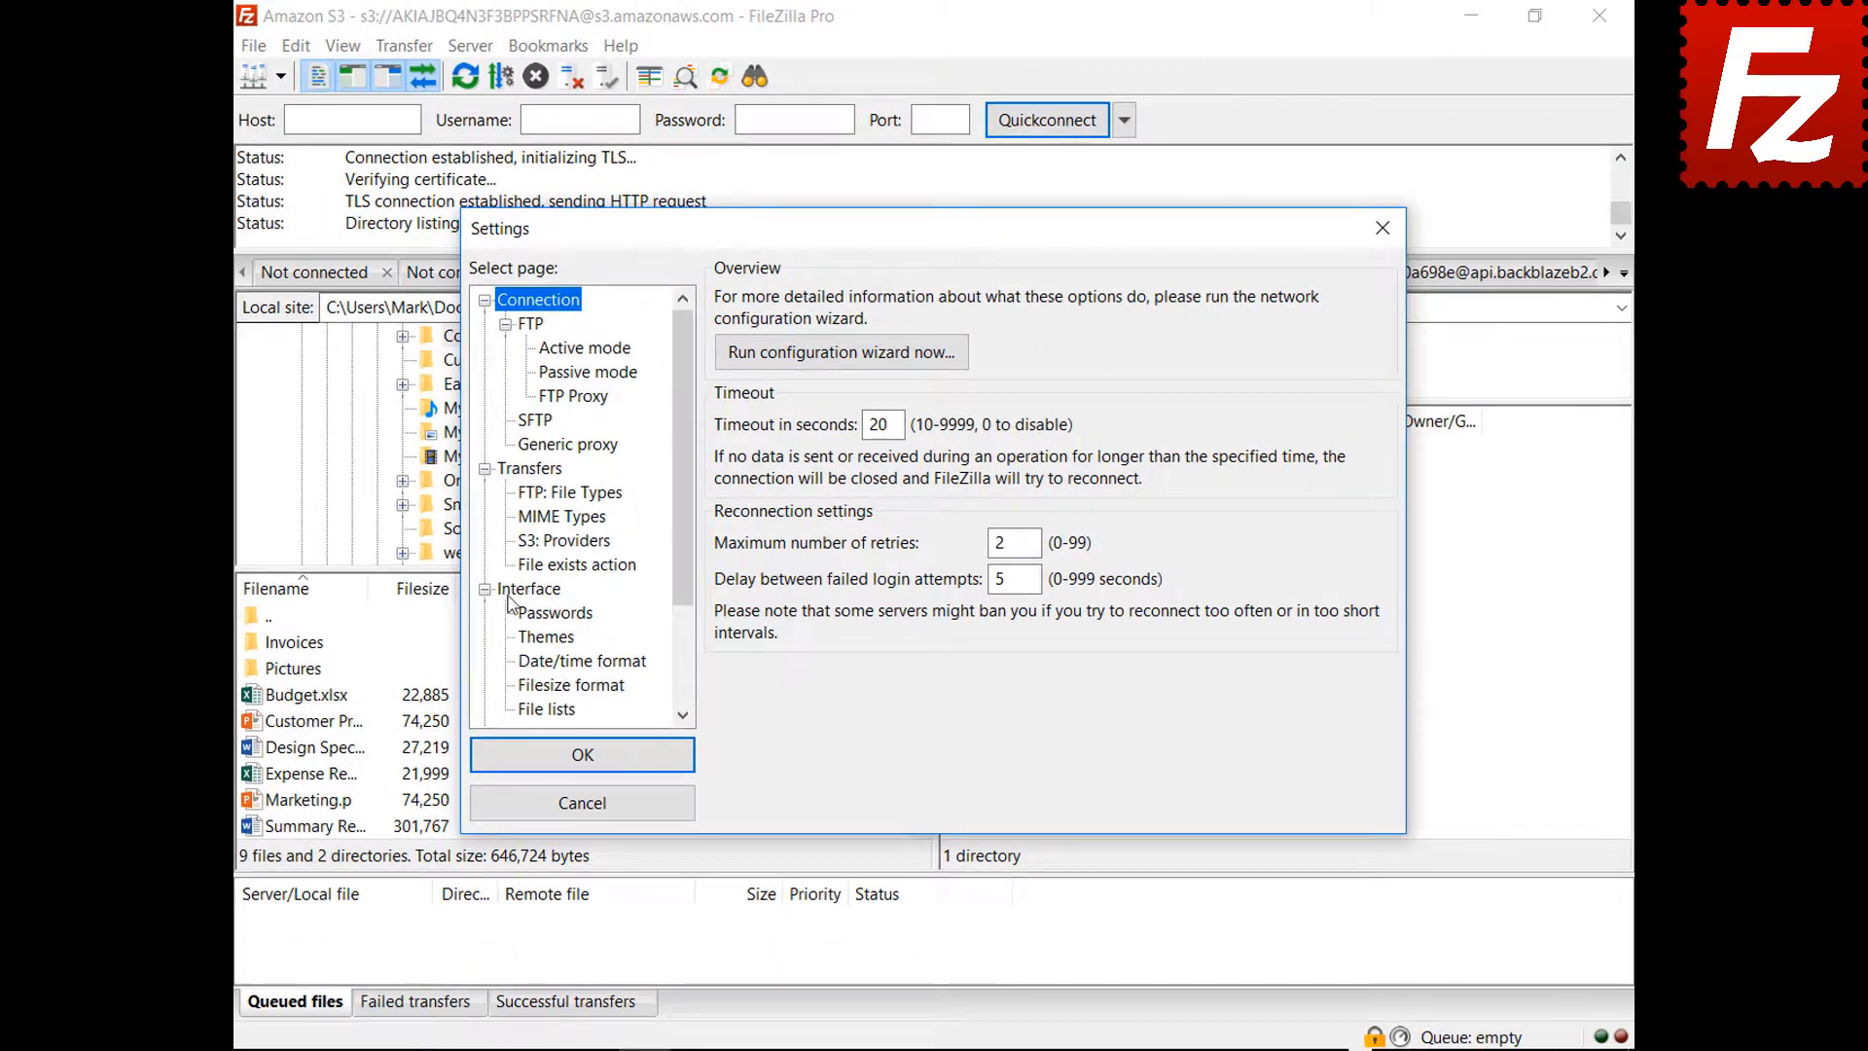
{"action": "left_click", "coordinate": [533, 612]}
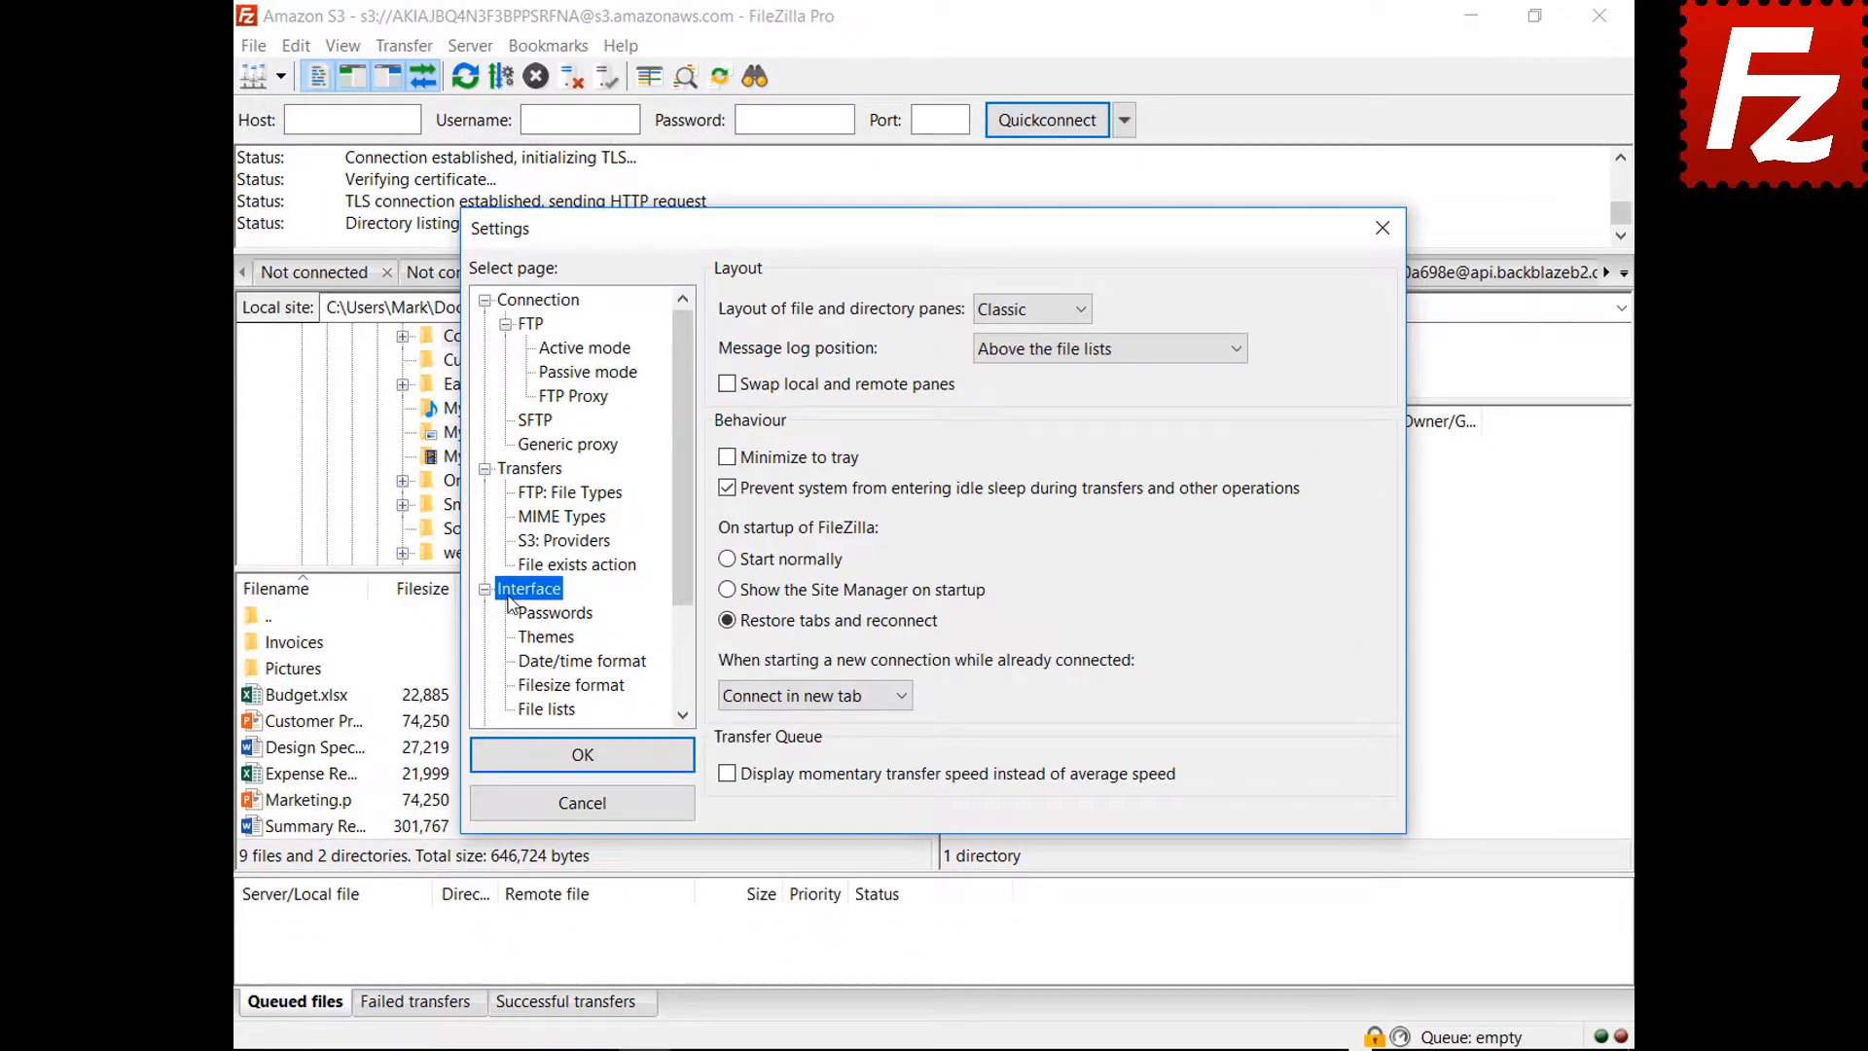
Preview the Explorer and Widescreen pane layouts, then settle on Blackboard
{"action": "left_click", "coordinate": [1031, 312]}
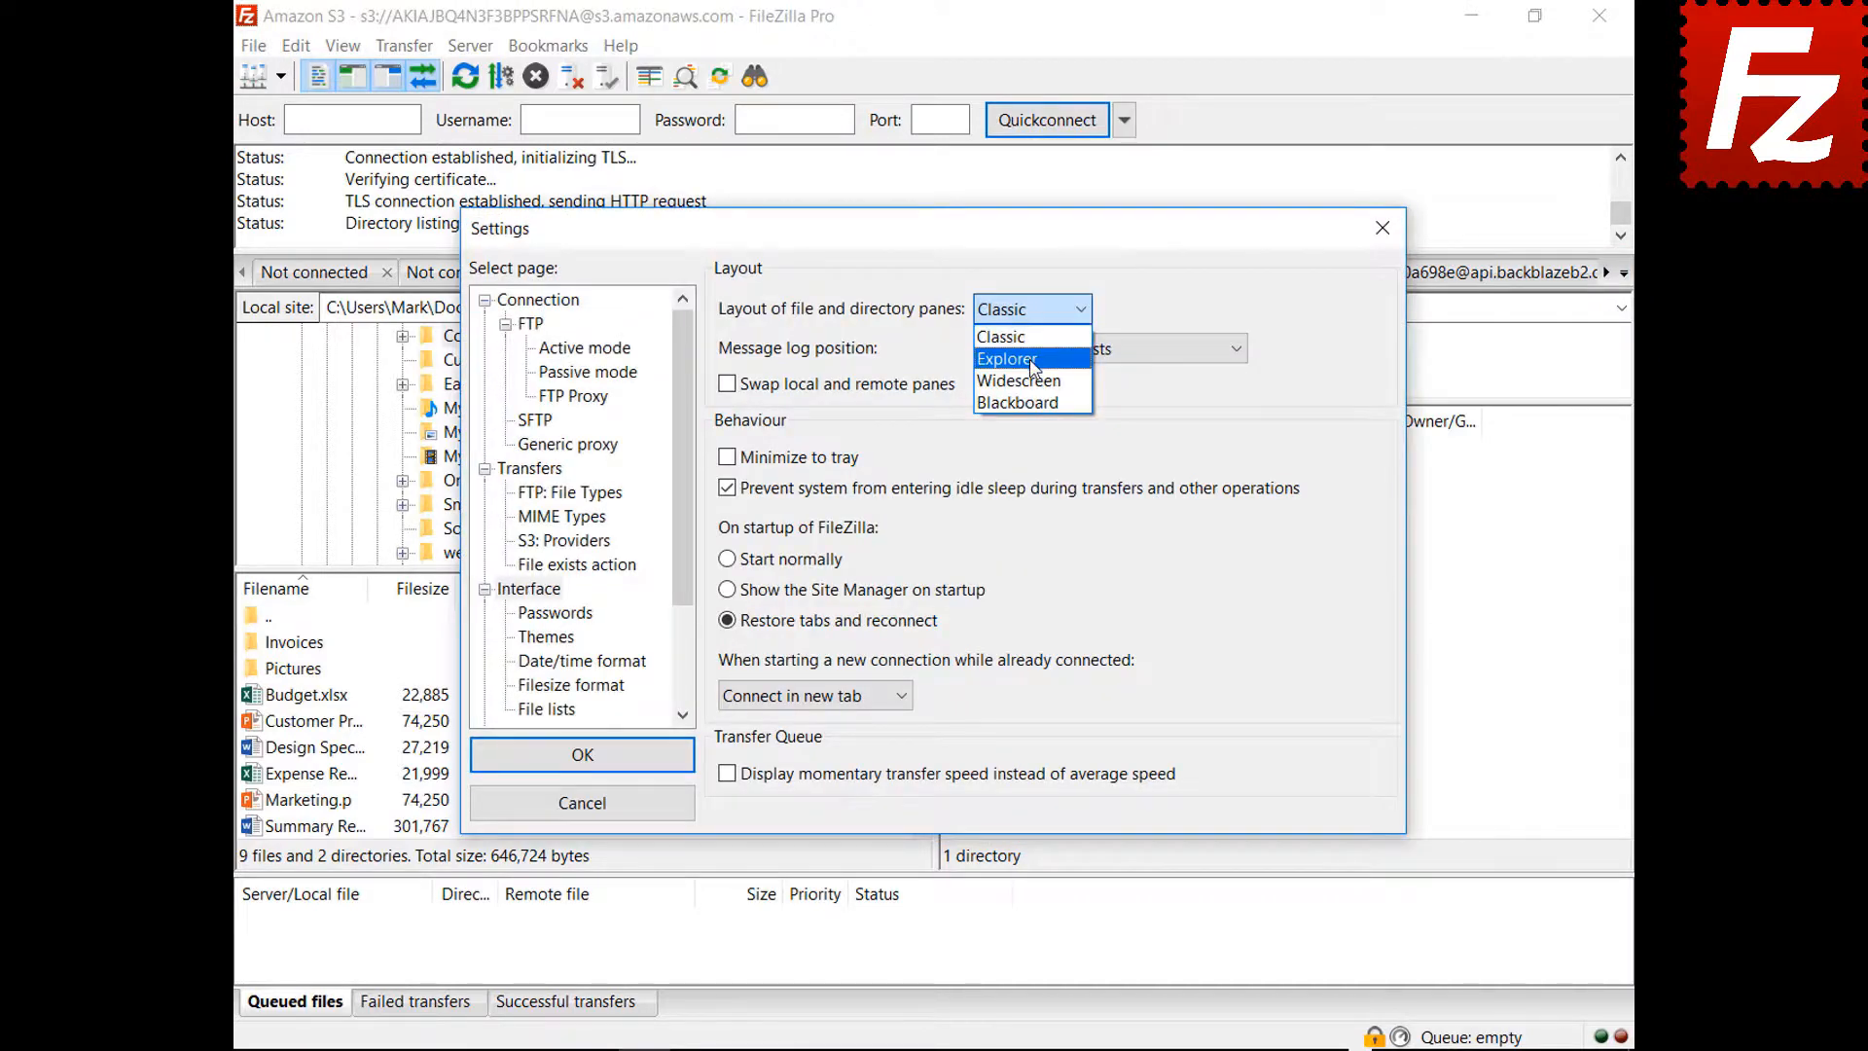
{"action": "left_click", "coordinate": [1007, 358]}
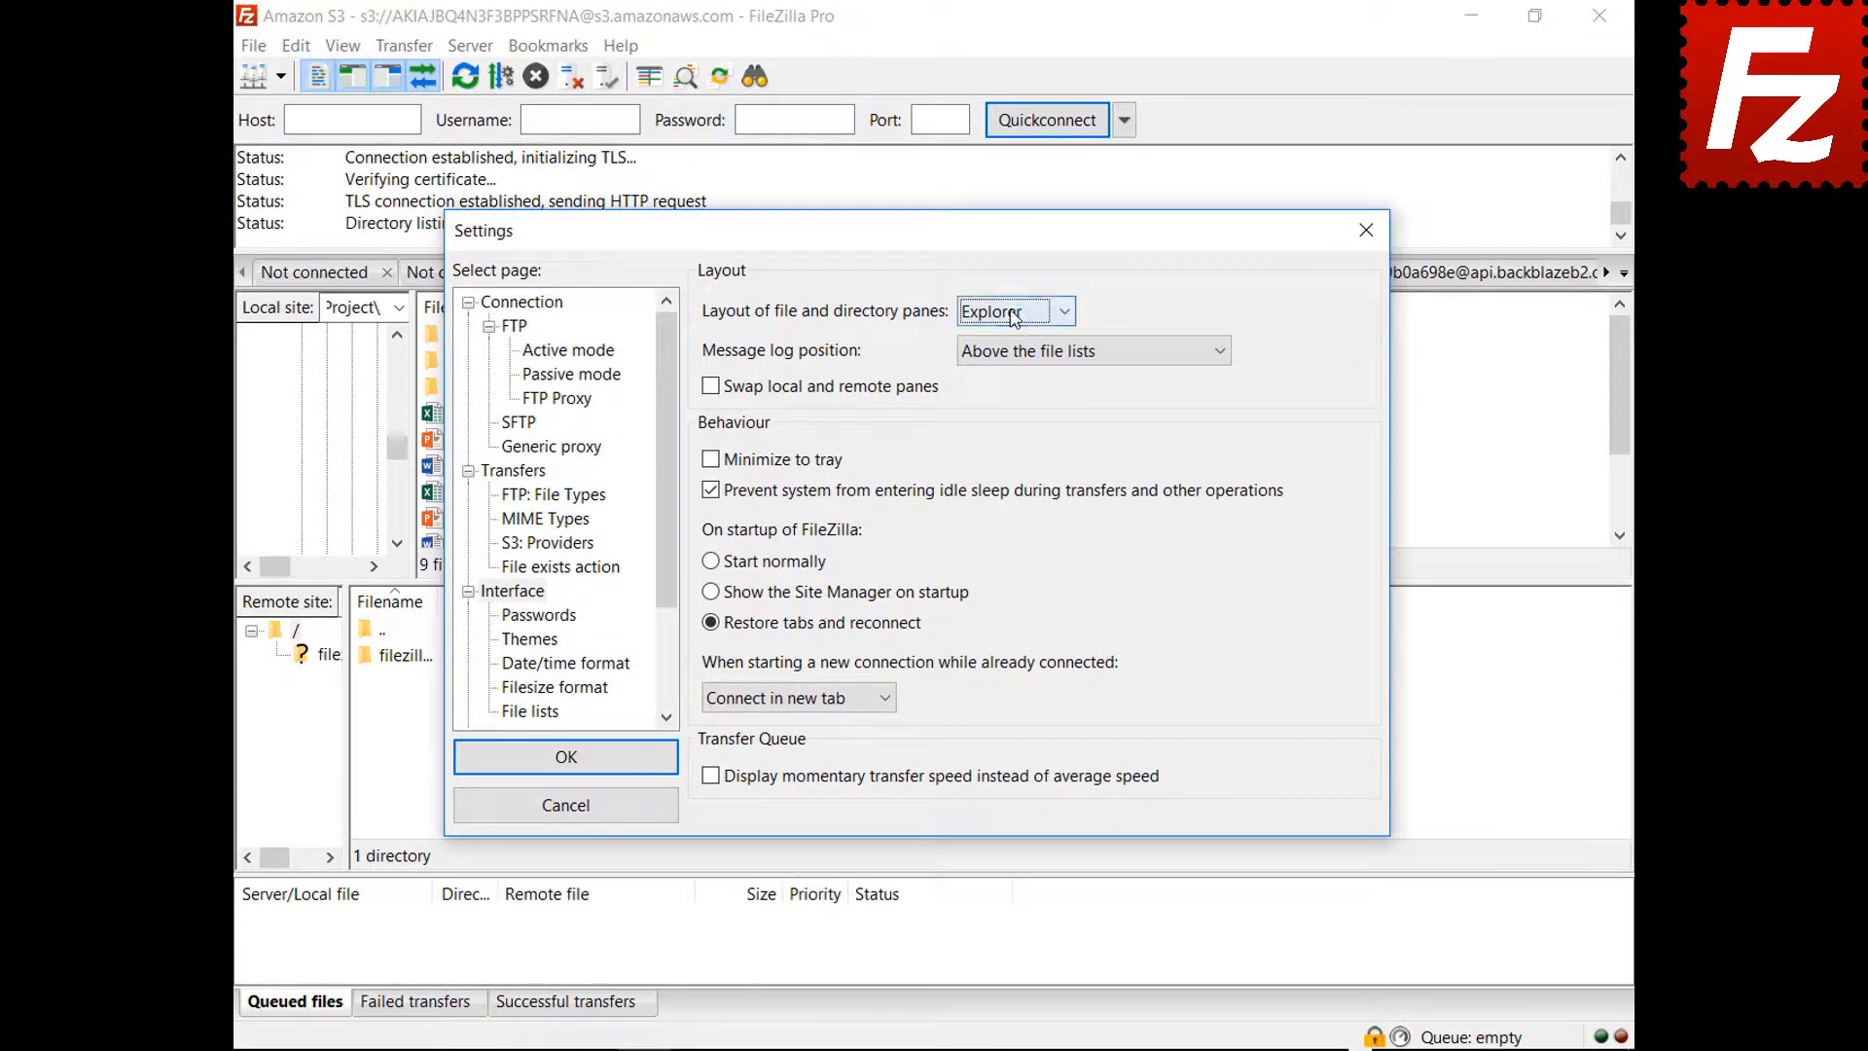
{"action": "left_click", "coordinate": [1015, 314]}
{"action": "left_click", "coordinate": [1010, 383]}
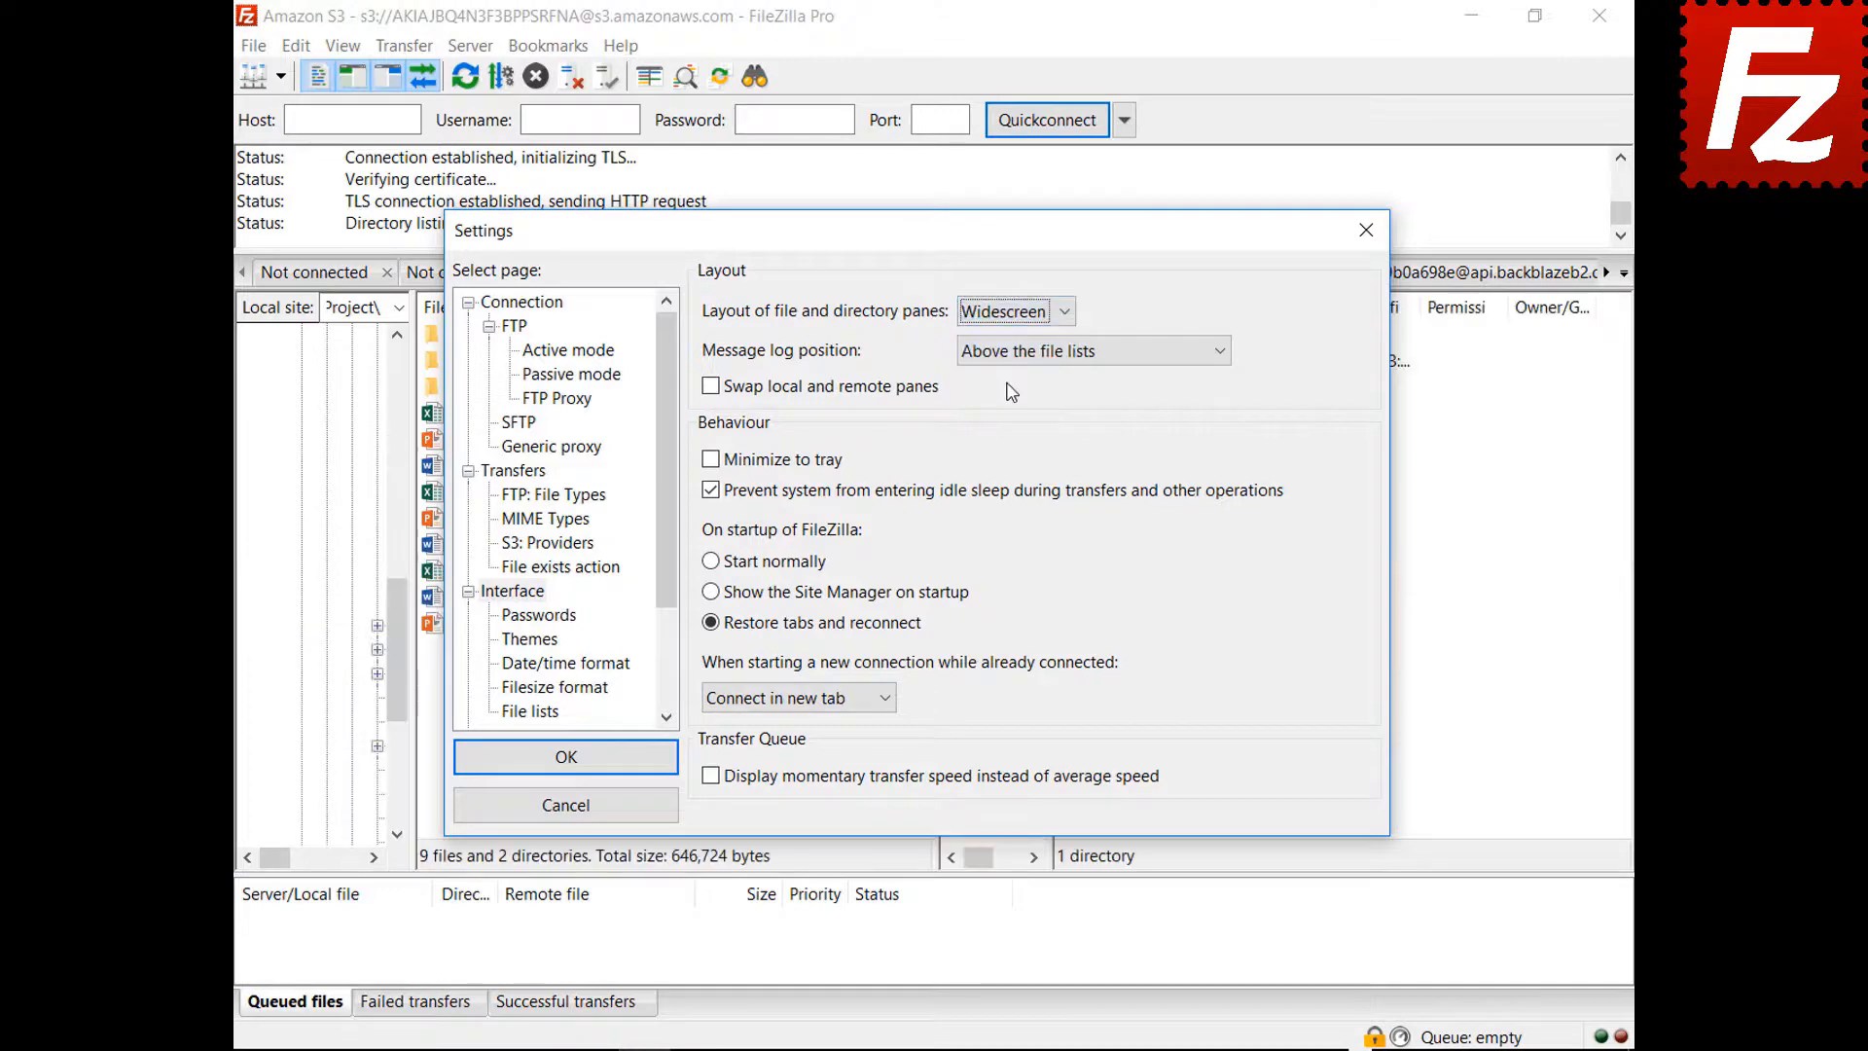
{"action": "mouse_move", "coordinate": [944, 243]}
{"action": "left_mouse_down"}
{"action": "mouse_move", "coordinate": [990, 1050]}
{"action": "mouse_move", "coordinate": [983, 700]}
{"action": "mouse_move", "coordinate": [927, 259]}
{"action": "left_mouse_up"}
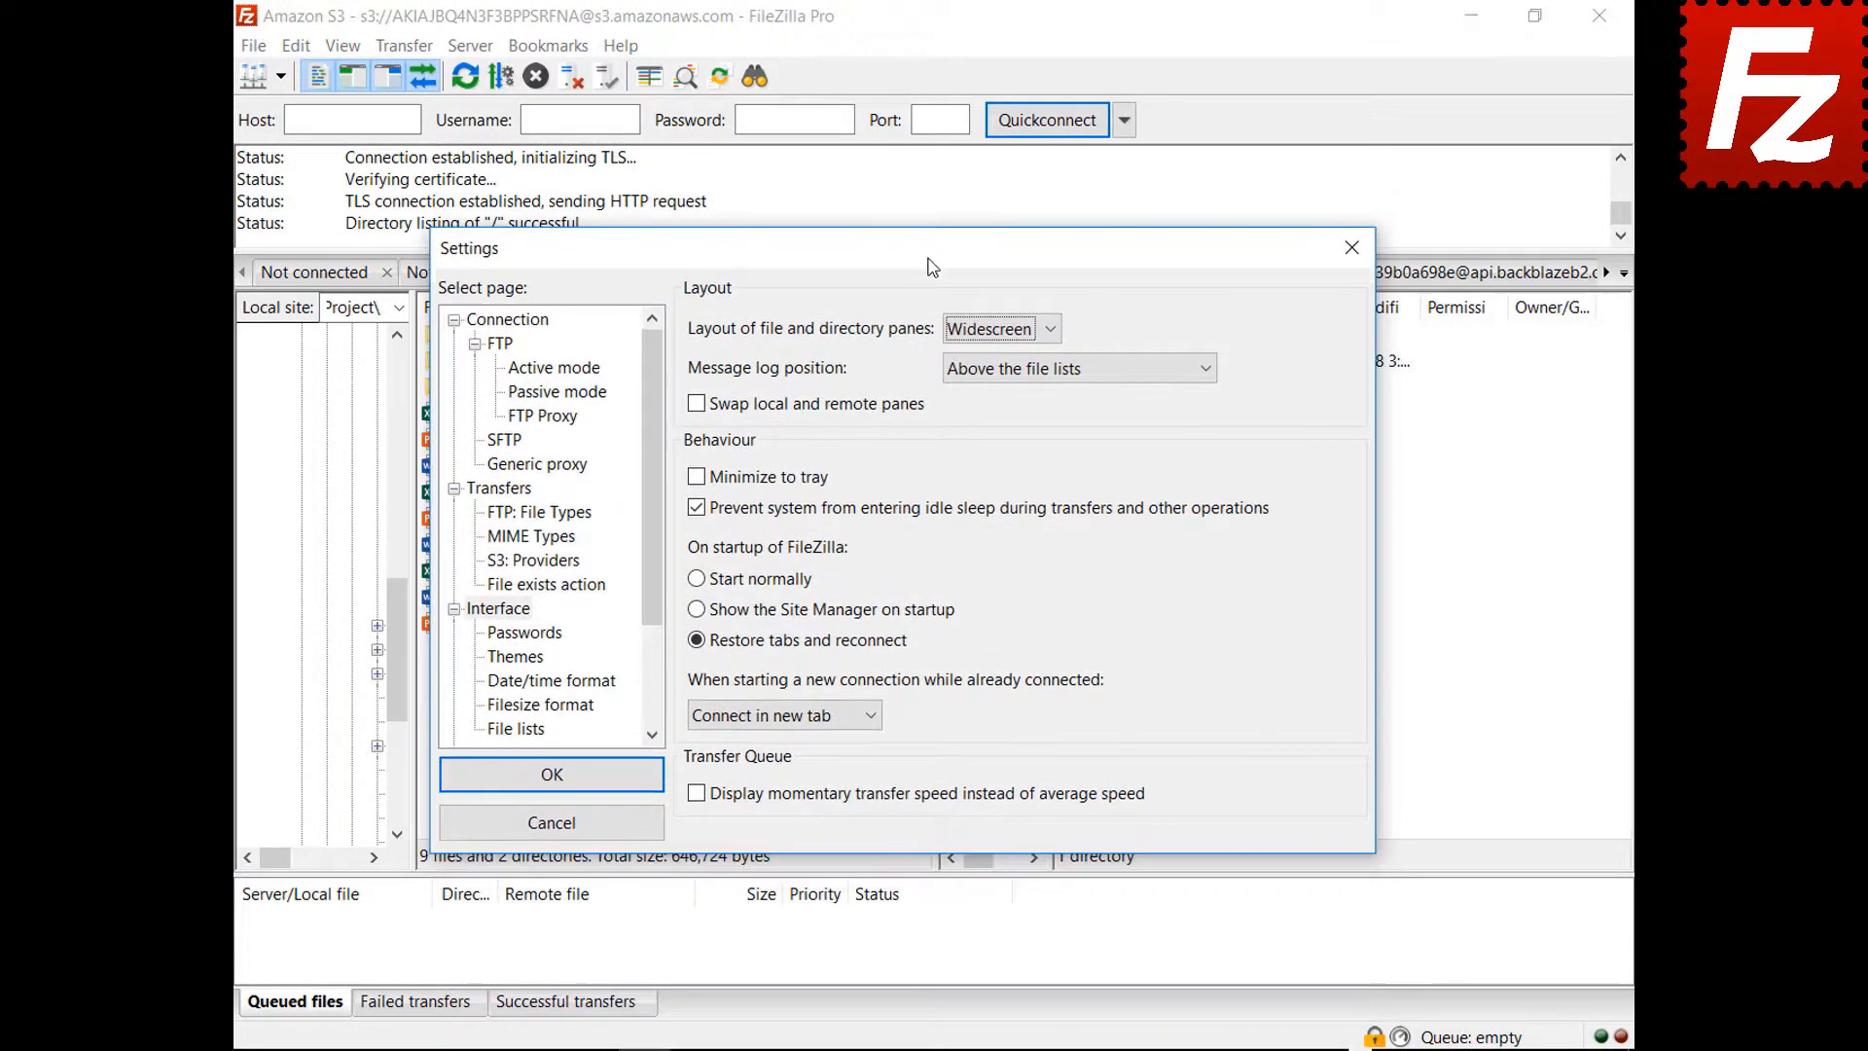
{"action": "left_click", "coordinate": [1001, 329]}
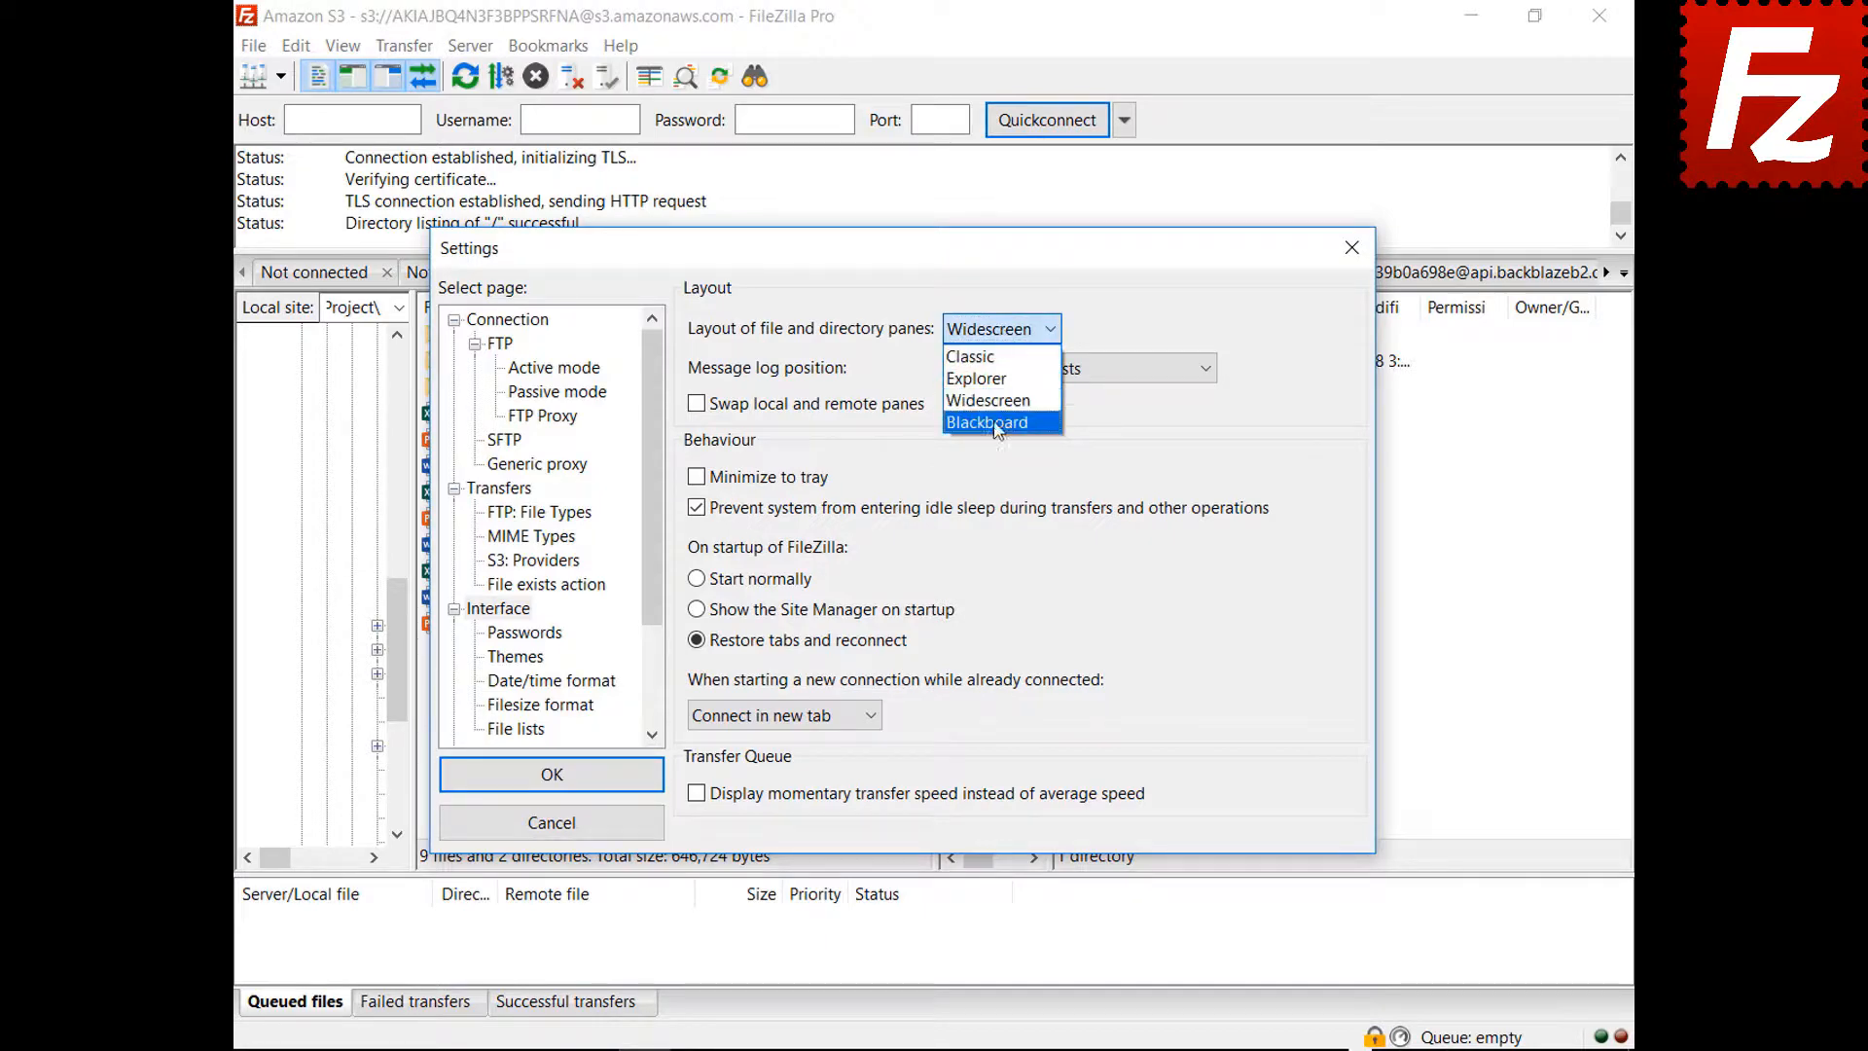
{"action": "left_click", "coordinate": [995, 424]}
{"action": "left_click_drag", "start_coordinate": [927, 255], "coordinate": [929, 1047]}
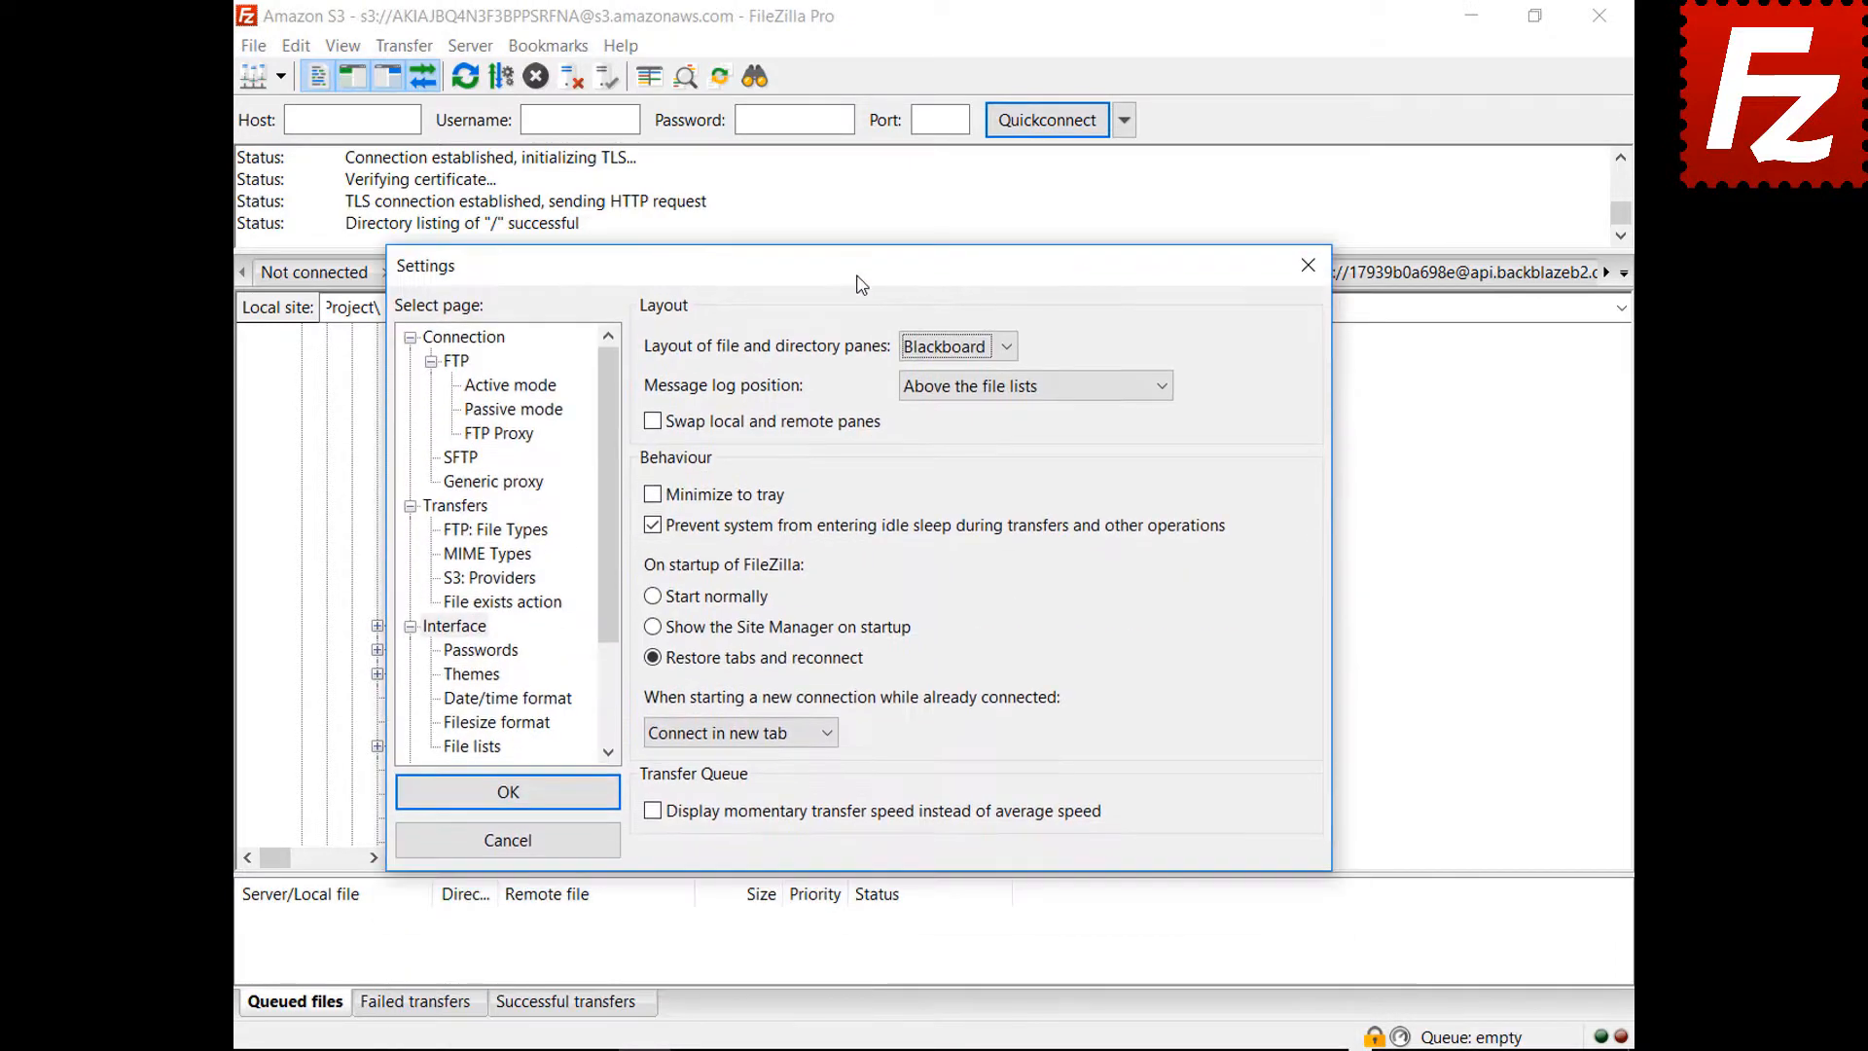
Switch to the Classic pane layout and show the message log as a transfer-queue tab
{"action": "left_click", "coordinate": [955, 348]}
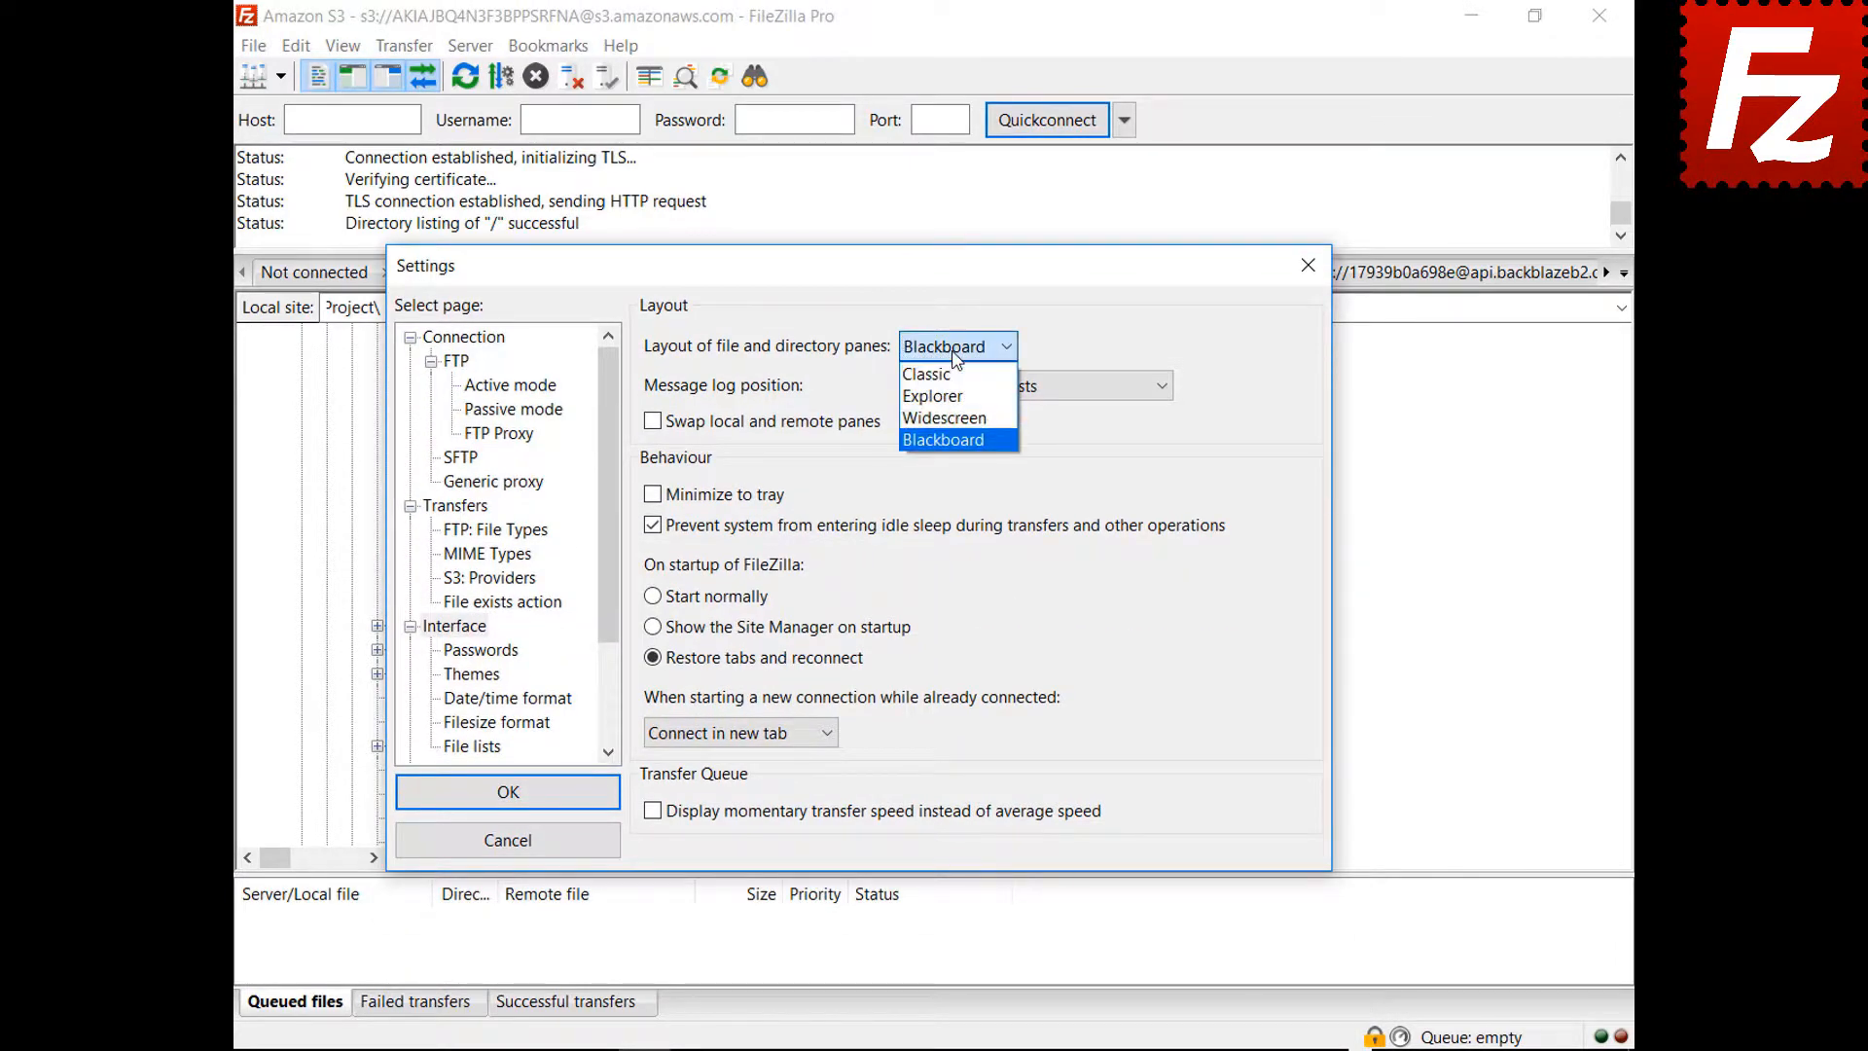
{"action": "left_click", "coordinate": [932, 374]}
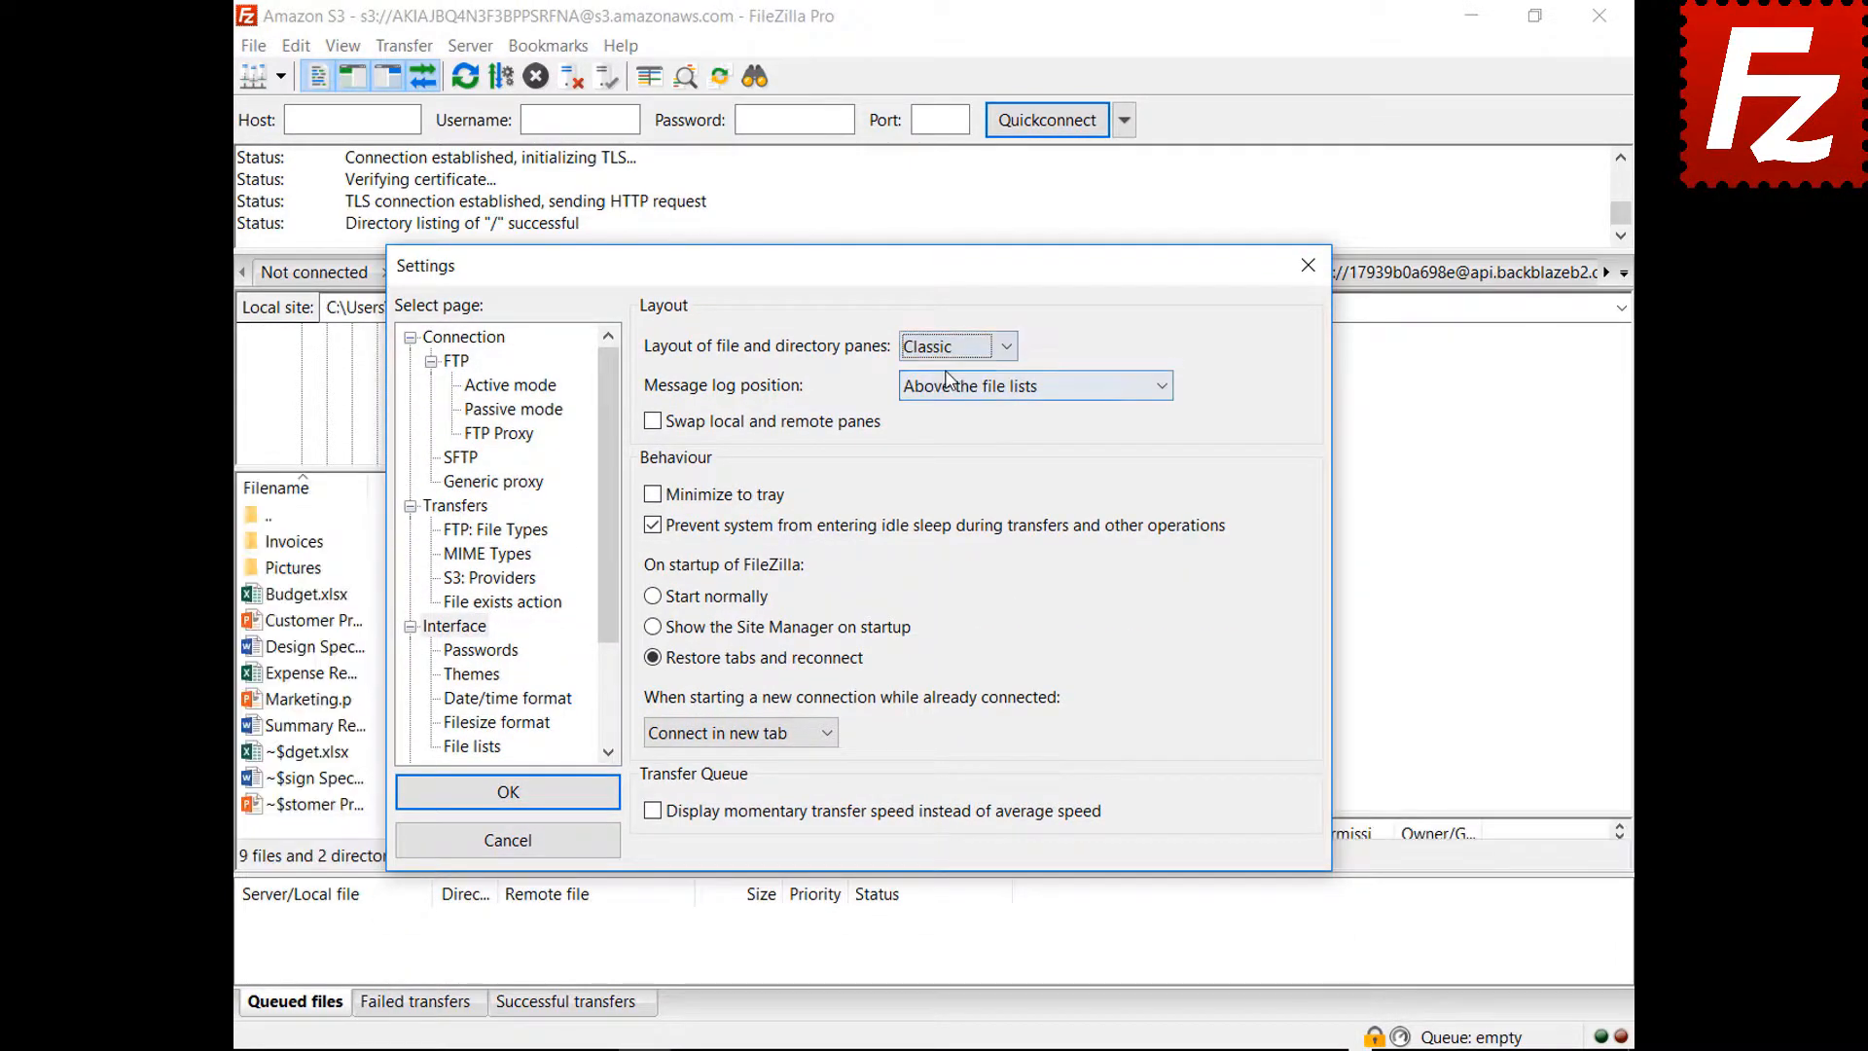
{"action": "left_click", "coordinate": [1004, 393]}
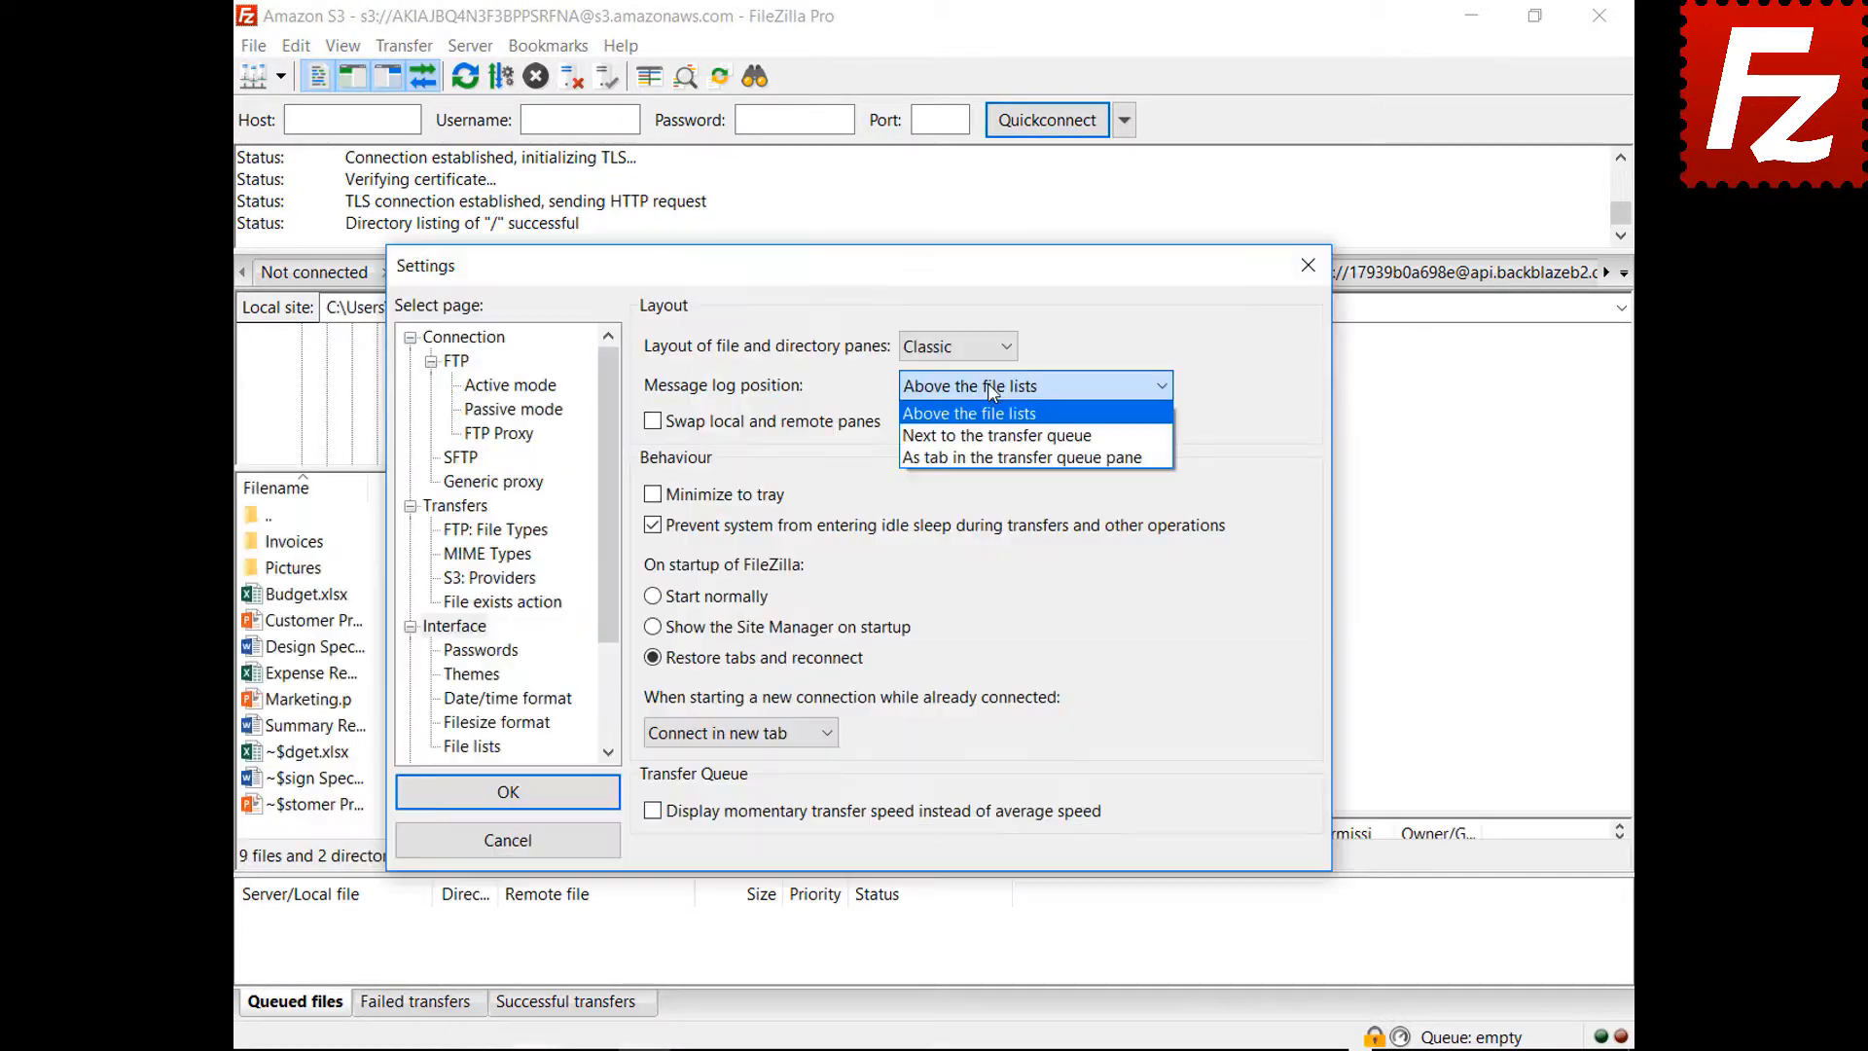
{"action": "left_click", "coordinate": [991, 435]}
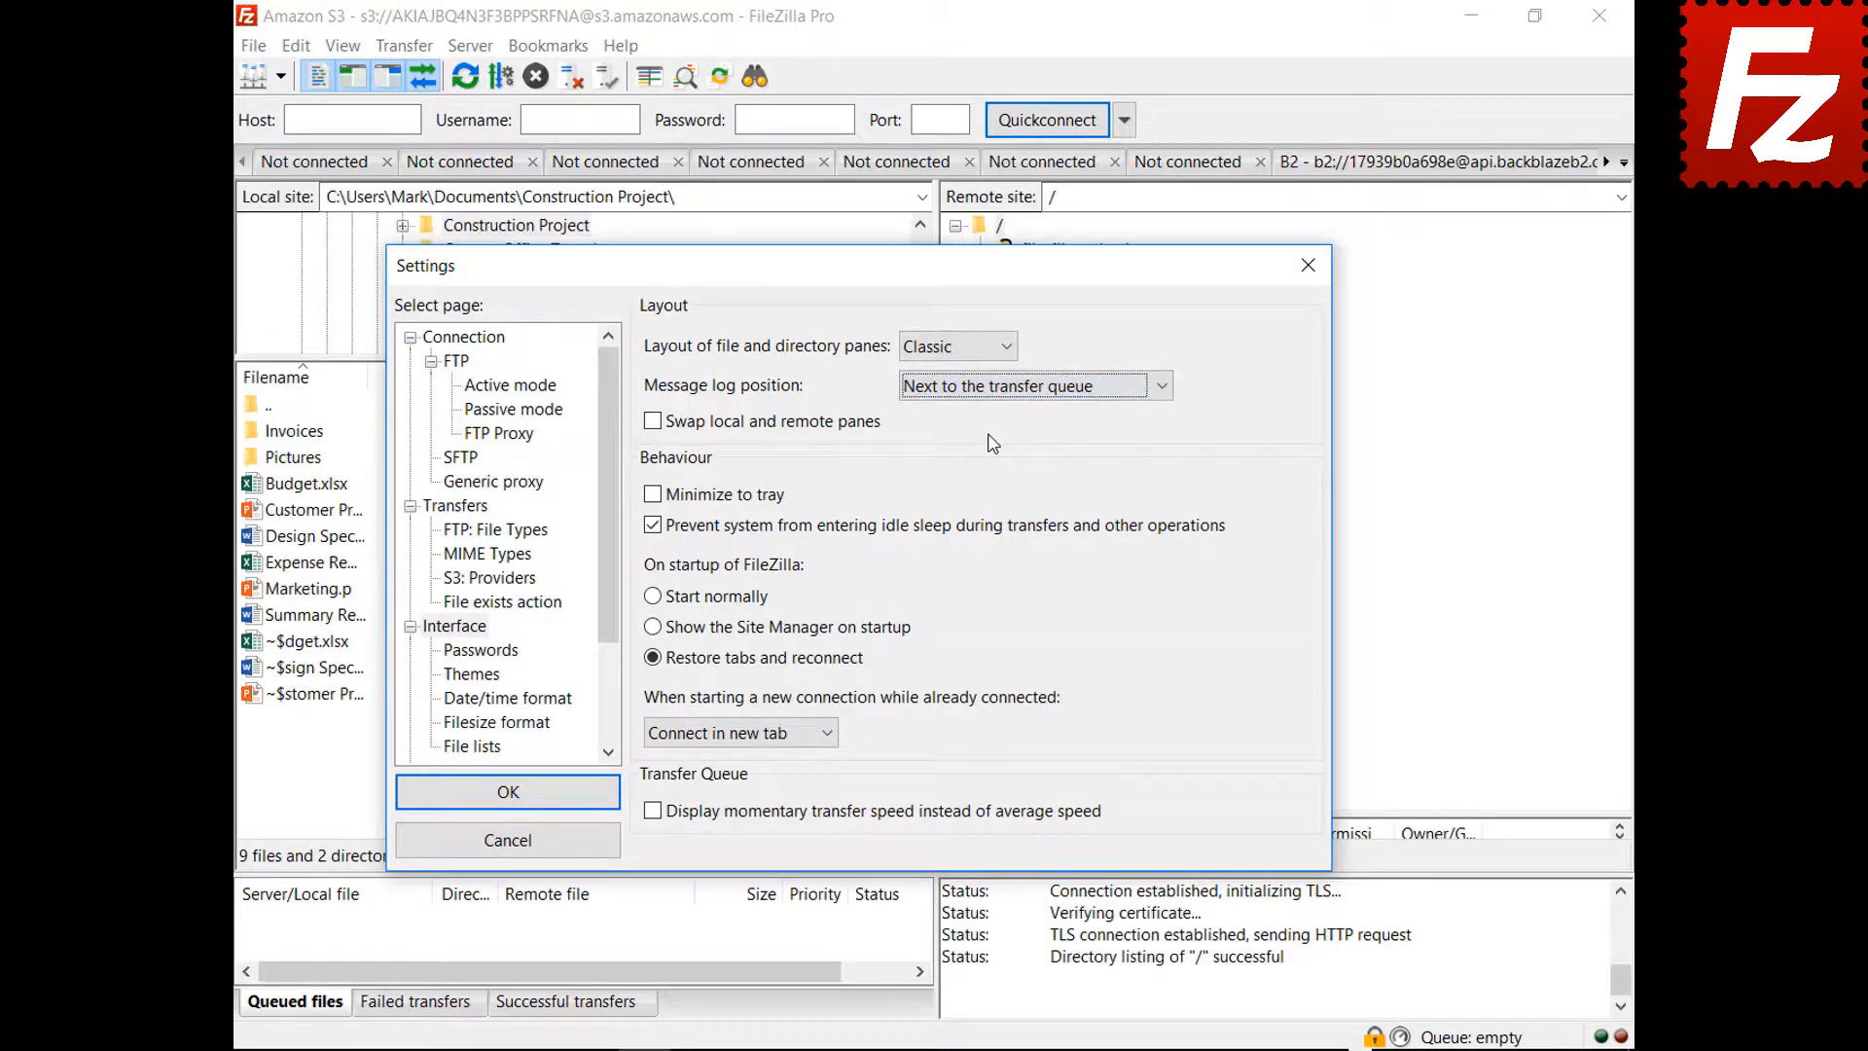
{"action": "left_click_drag", "start_coordinate": [870, 284], "coordinate": [910, 211]}
{"action": "left_click", "coordinate": [1065, 314]}
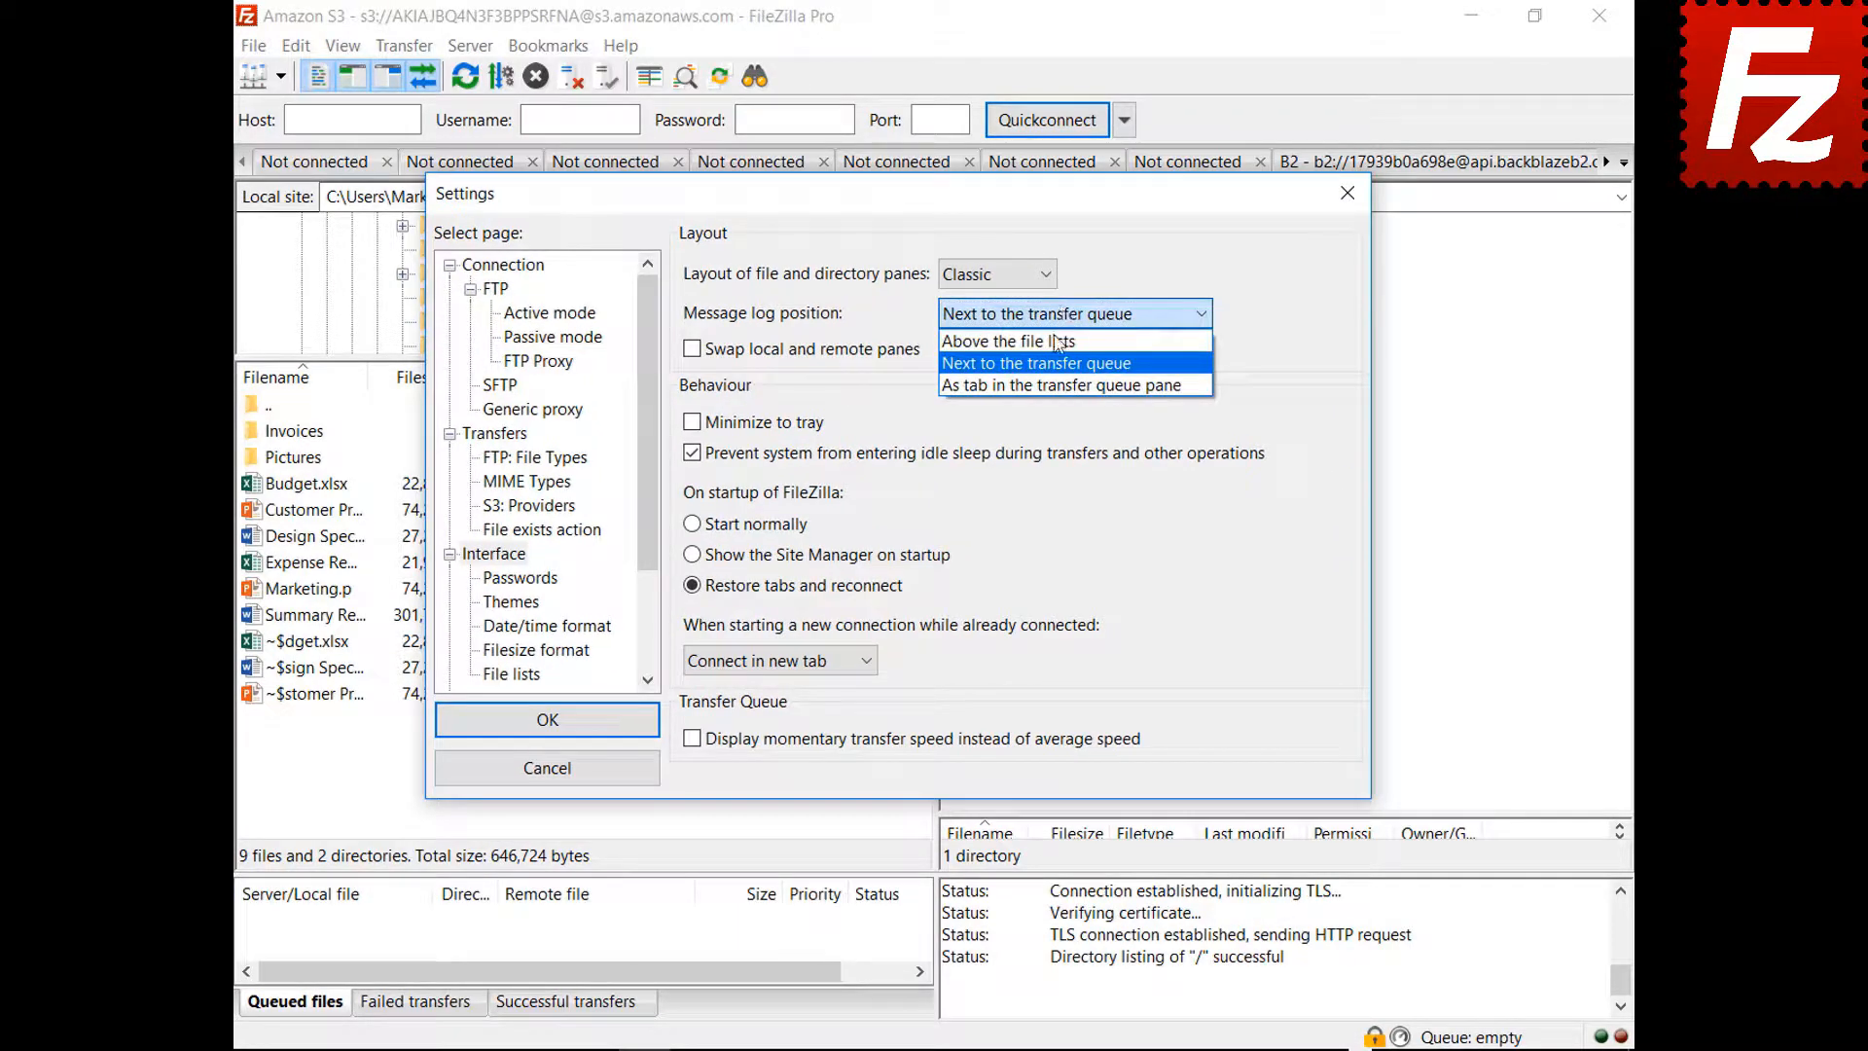
{"action": "left_click", "coordinate": [1056, 386]}
{"action": "left_click_drag", "start_coordinate": [910, 193], "coordinate": [943, 1033]}
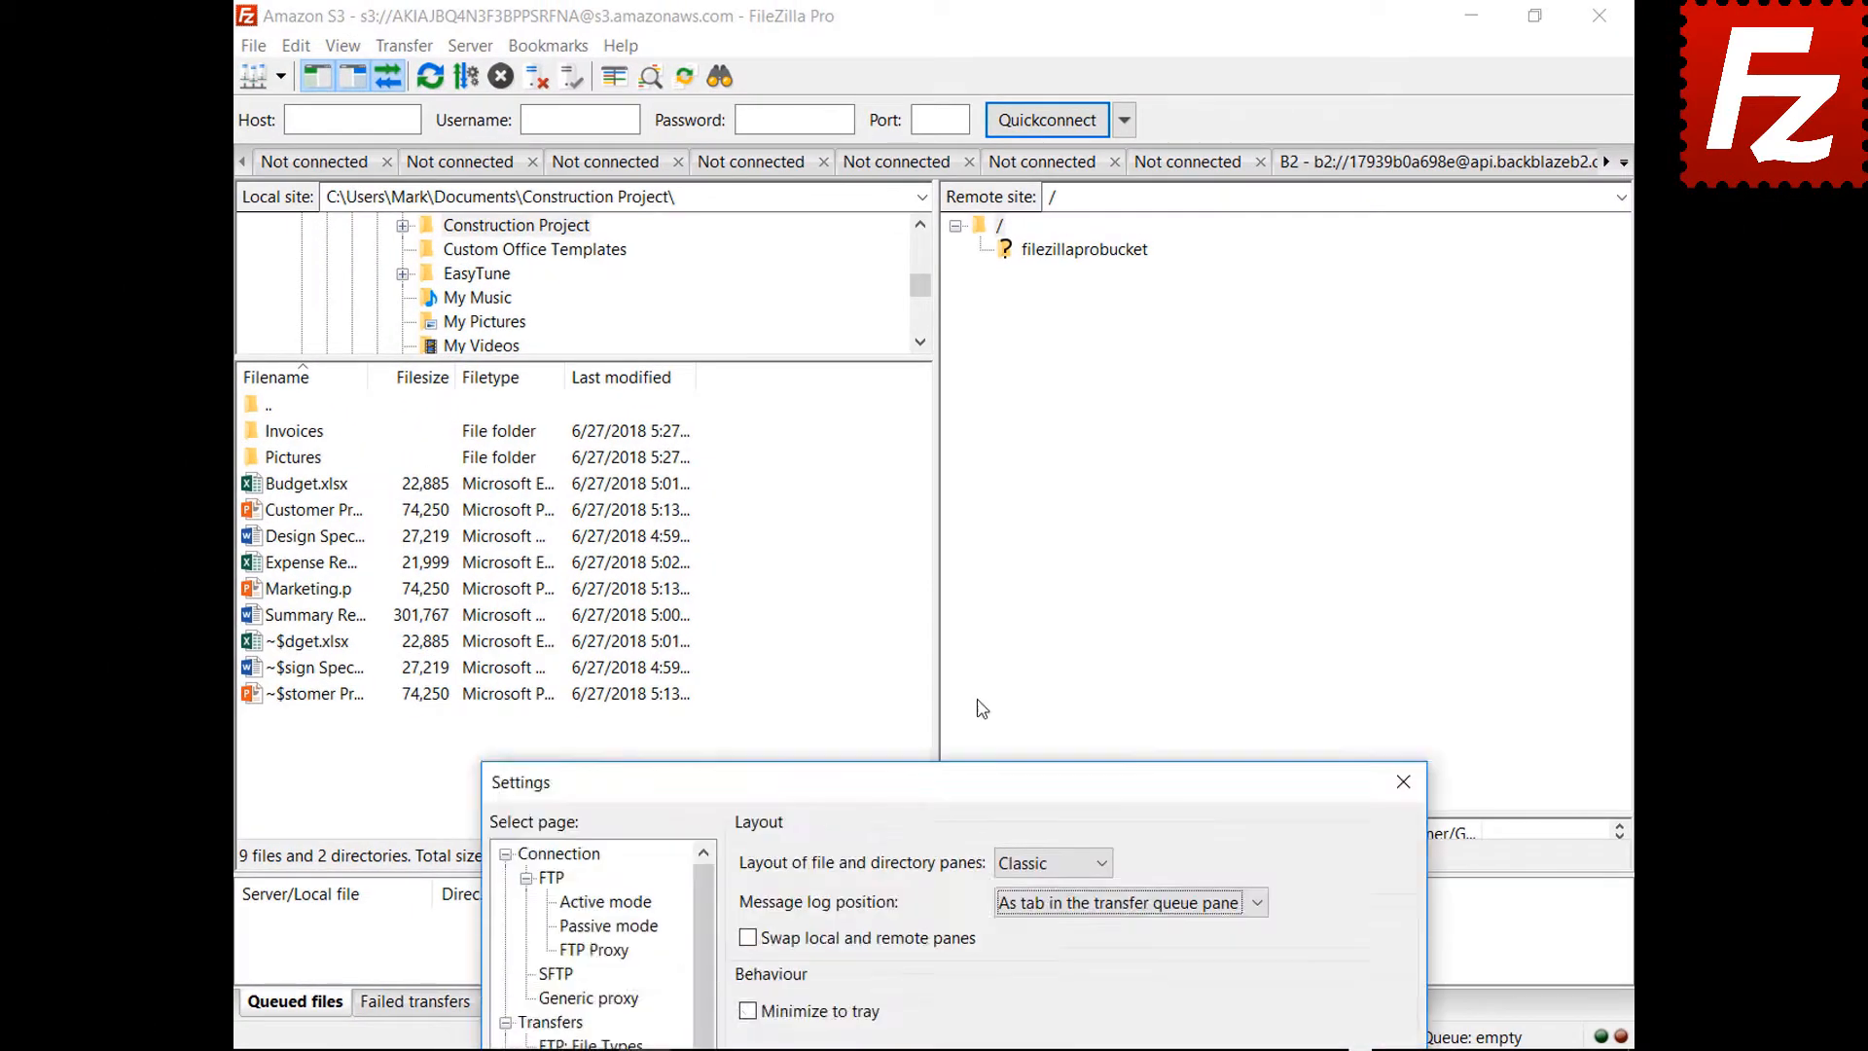
Enable Minimize to tray and apply the settings
{"action": "left_click_drag", "start_coordinate": [977, 769], "coordinate": [977, 234]}
{"action": "left_click", "coordinate": [747, 478]}
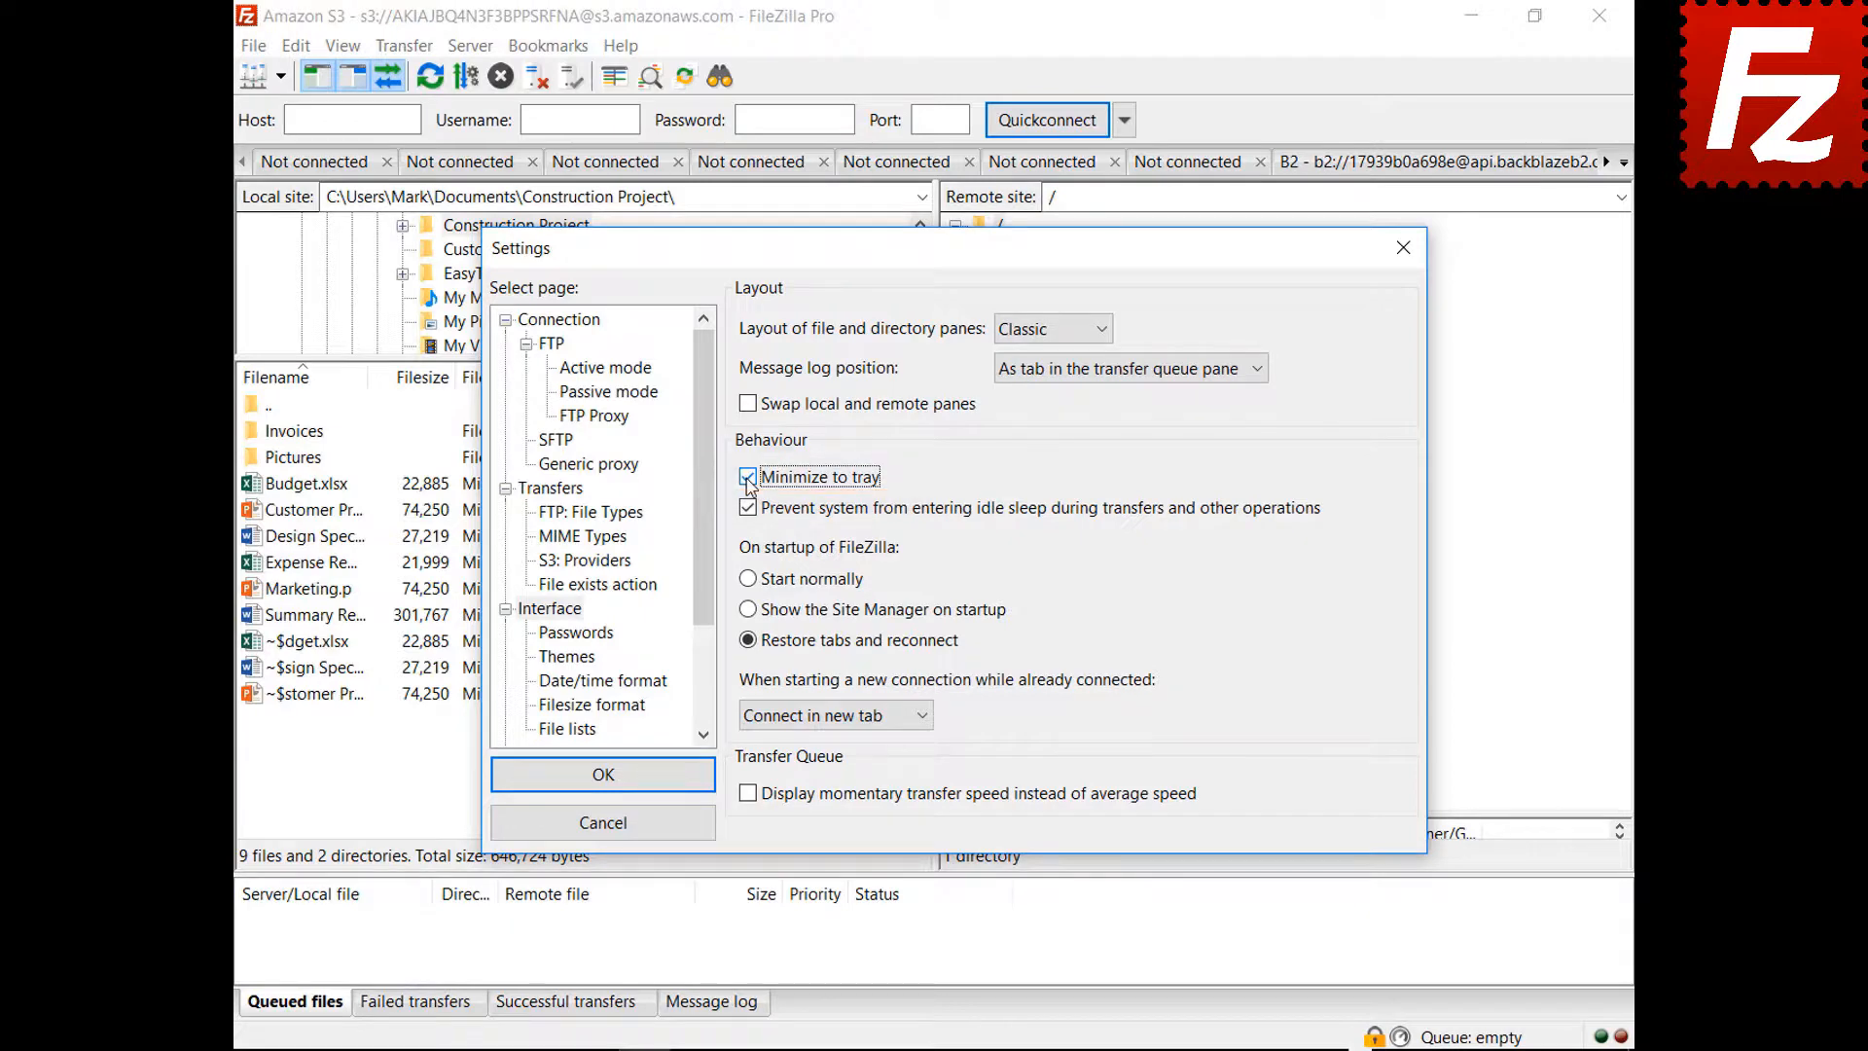
{"action": "left_click", "coordinate": [603, 775]}
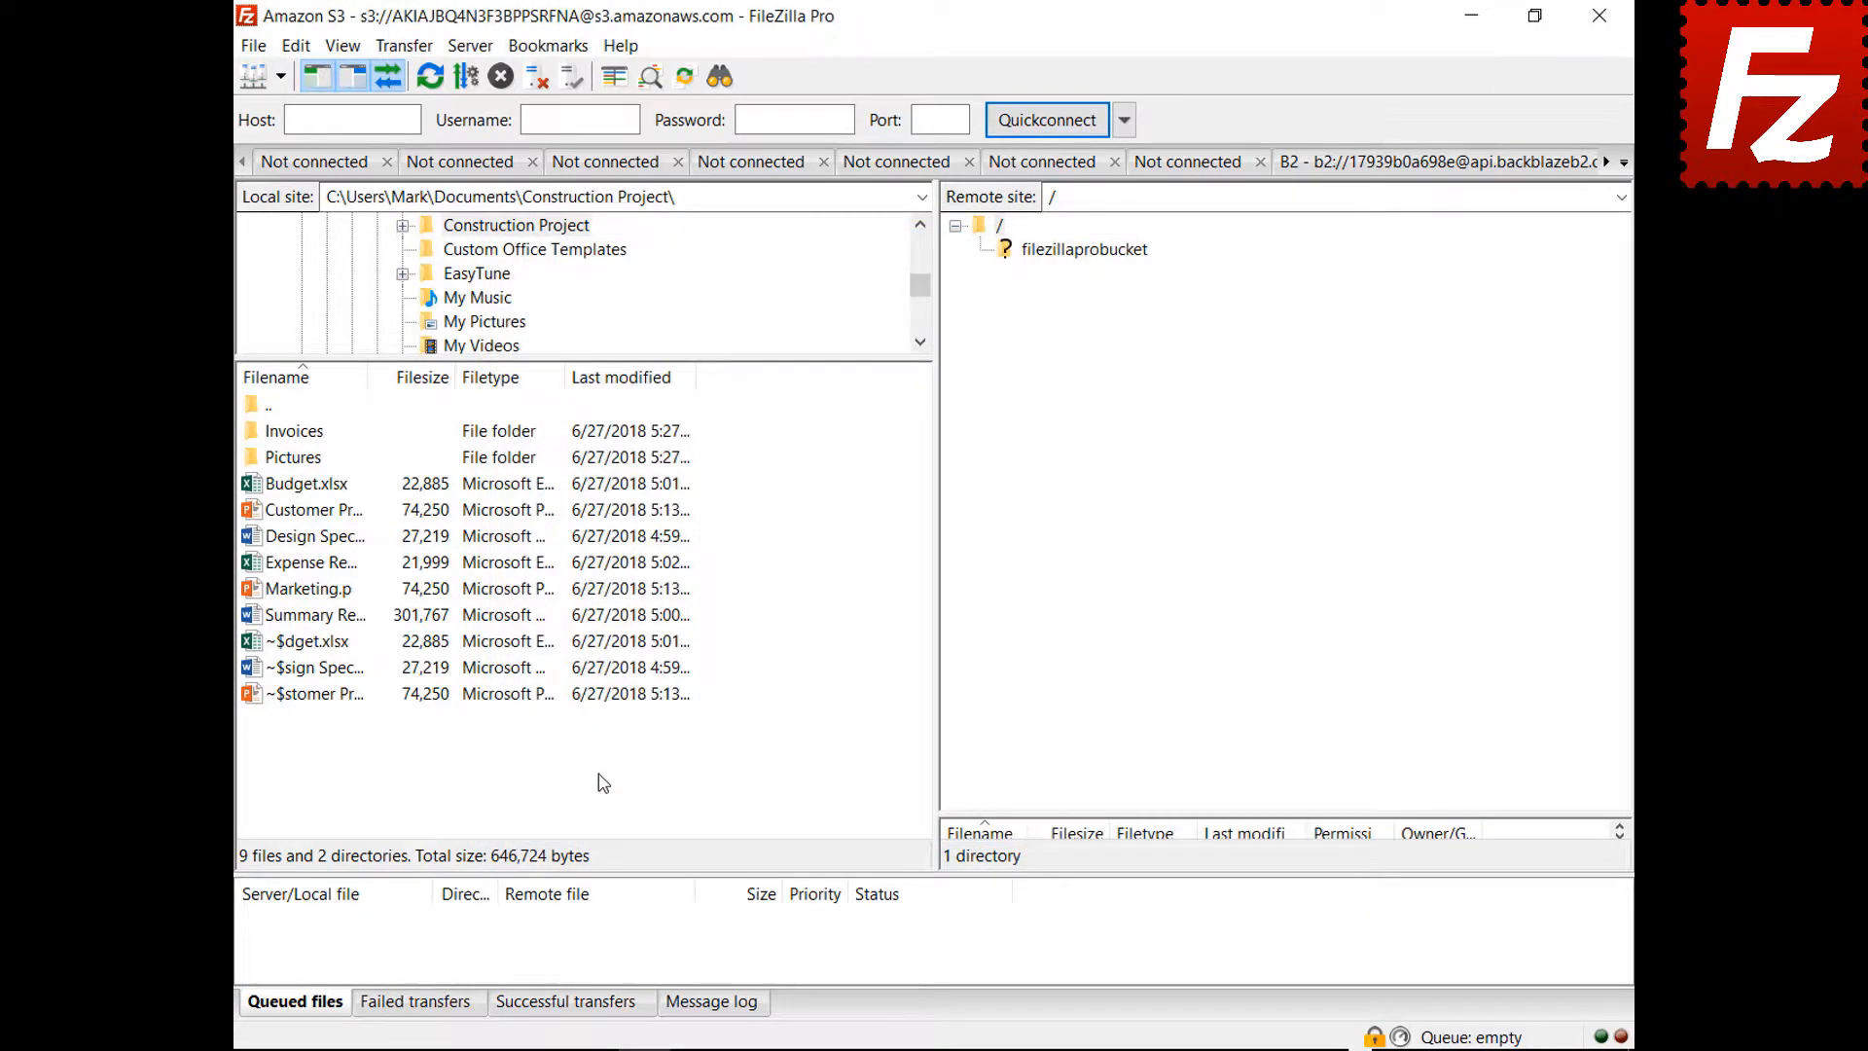
Minimize FileZilla to the tray, restore it from the tray icon, and reopen Settings
{"action": "left_click", "coordinate": [1471, 16]}
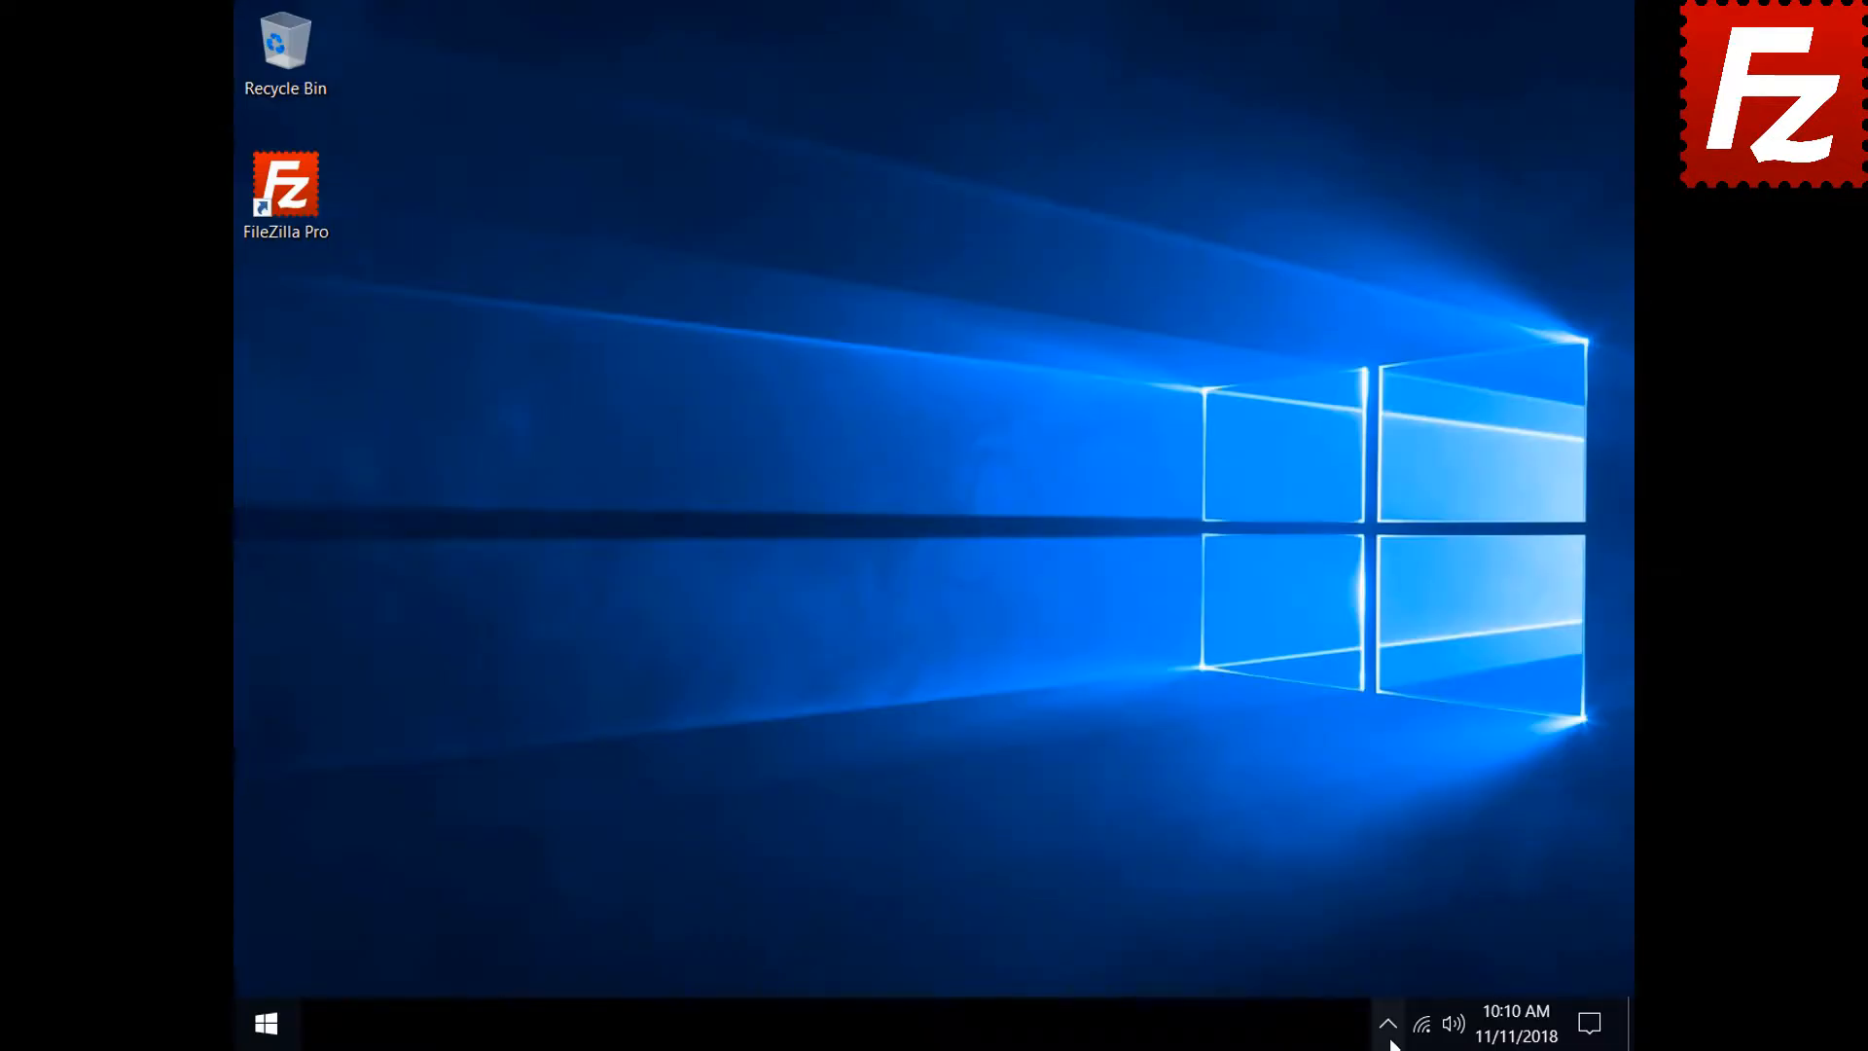
{"action": "left_click", "coordinate": [1392, 1039]}
{"action": "left_click", "coordinate": [1407, 973]}
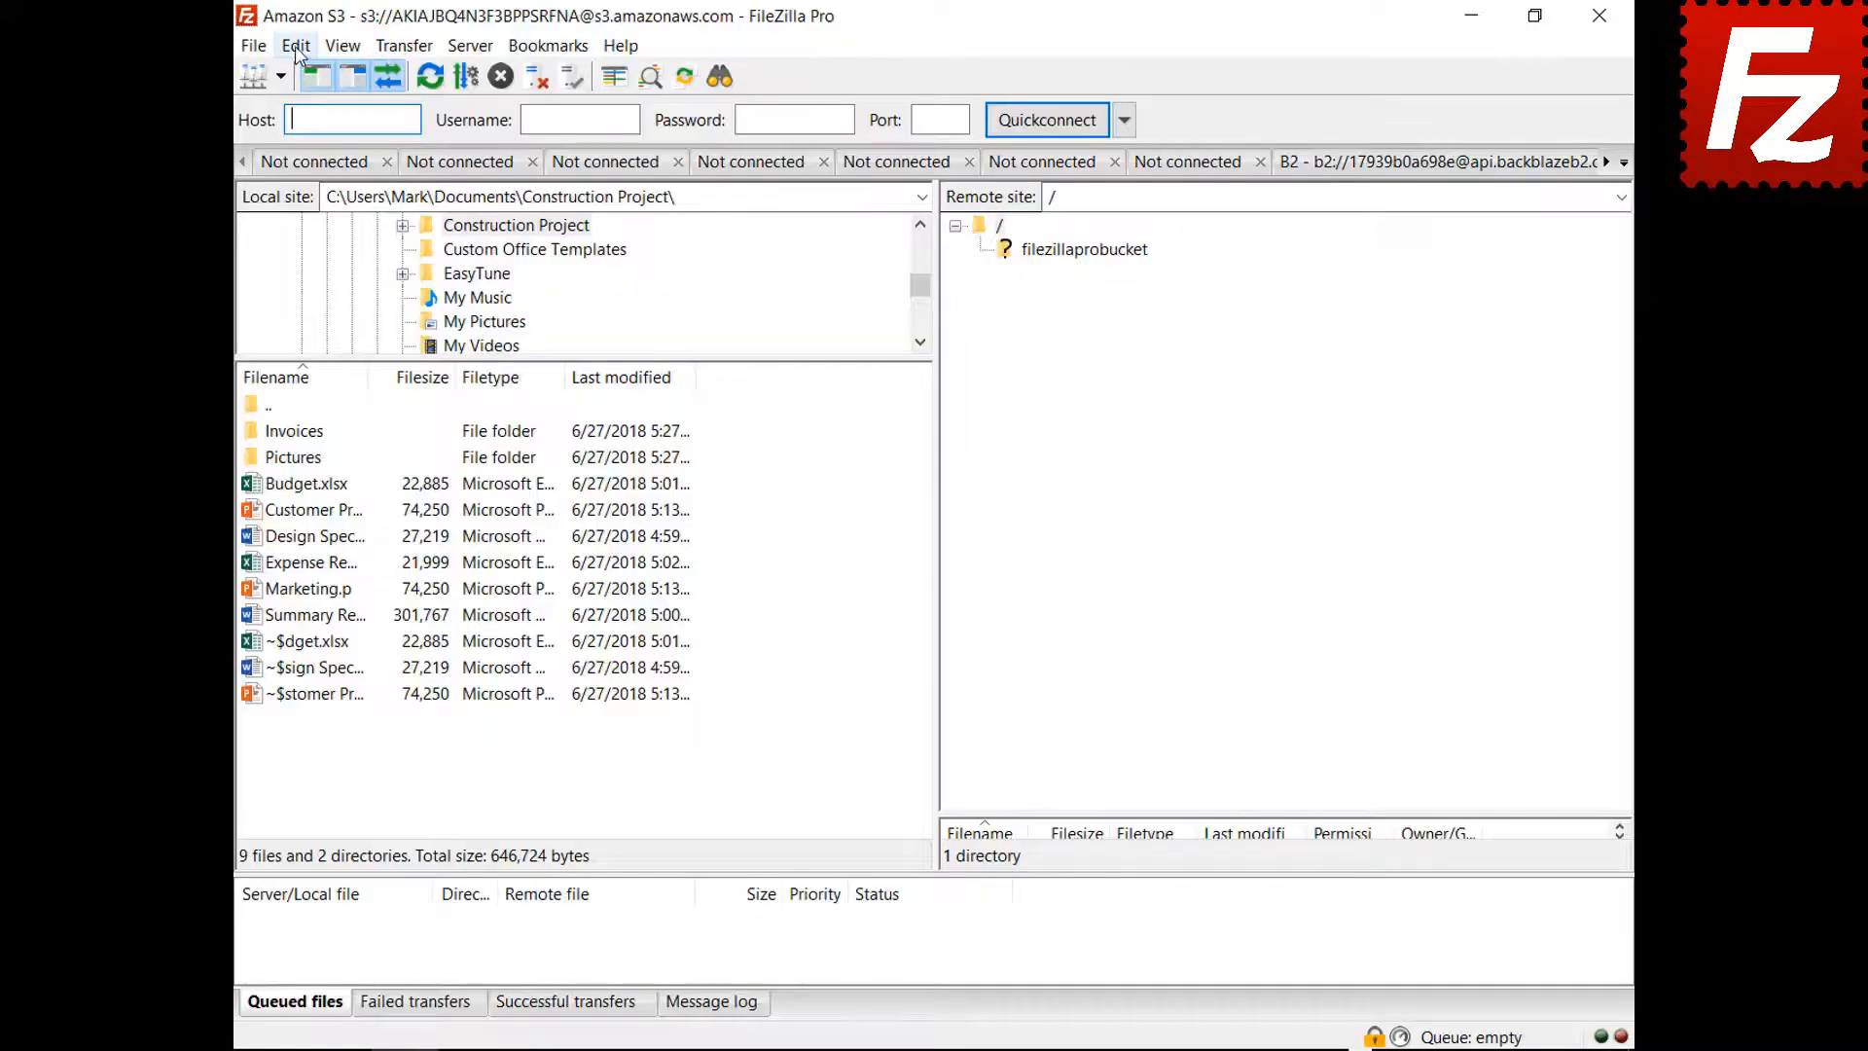
{"action": "left_click", "coordinate": [297, 46]}
{"action": "left_click", "coordinate": [334, 137]}
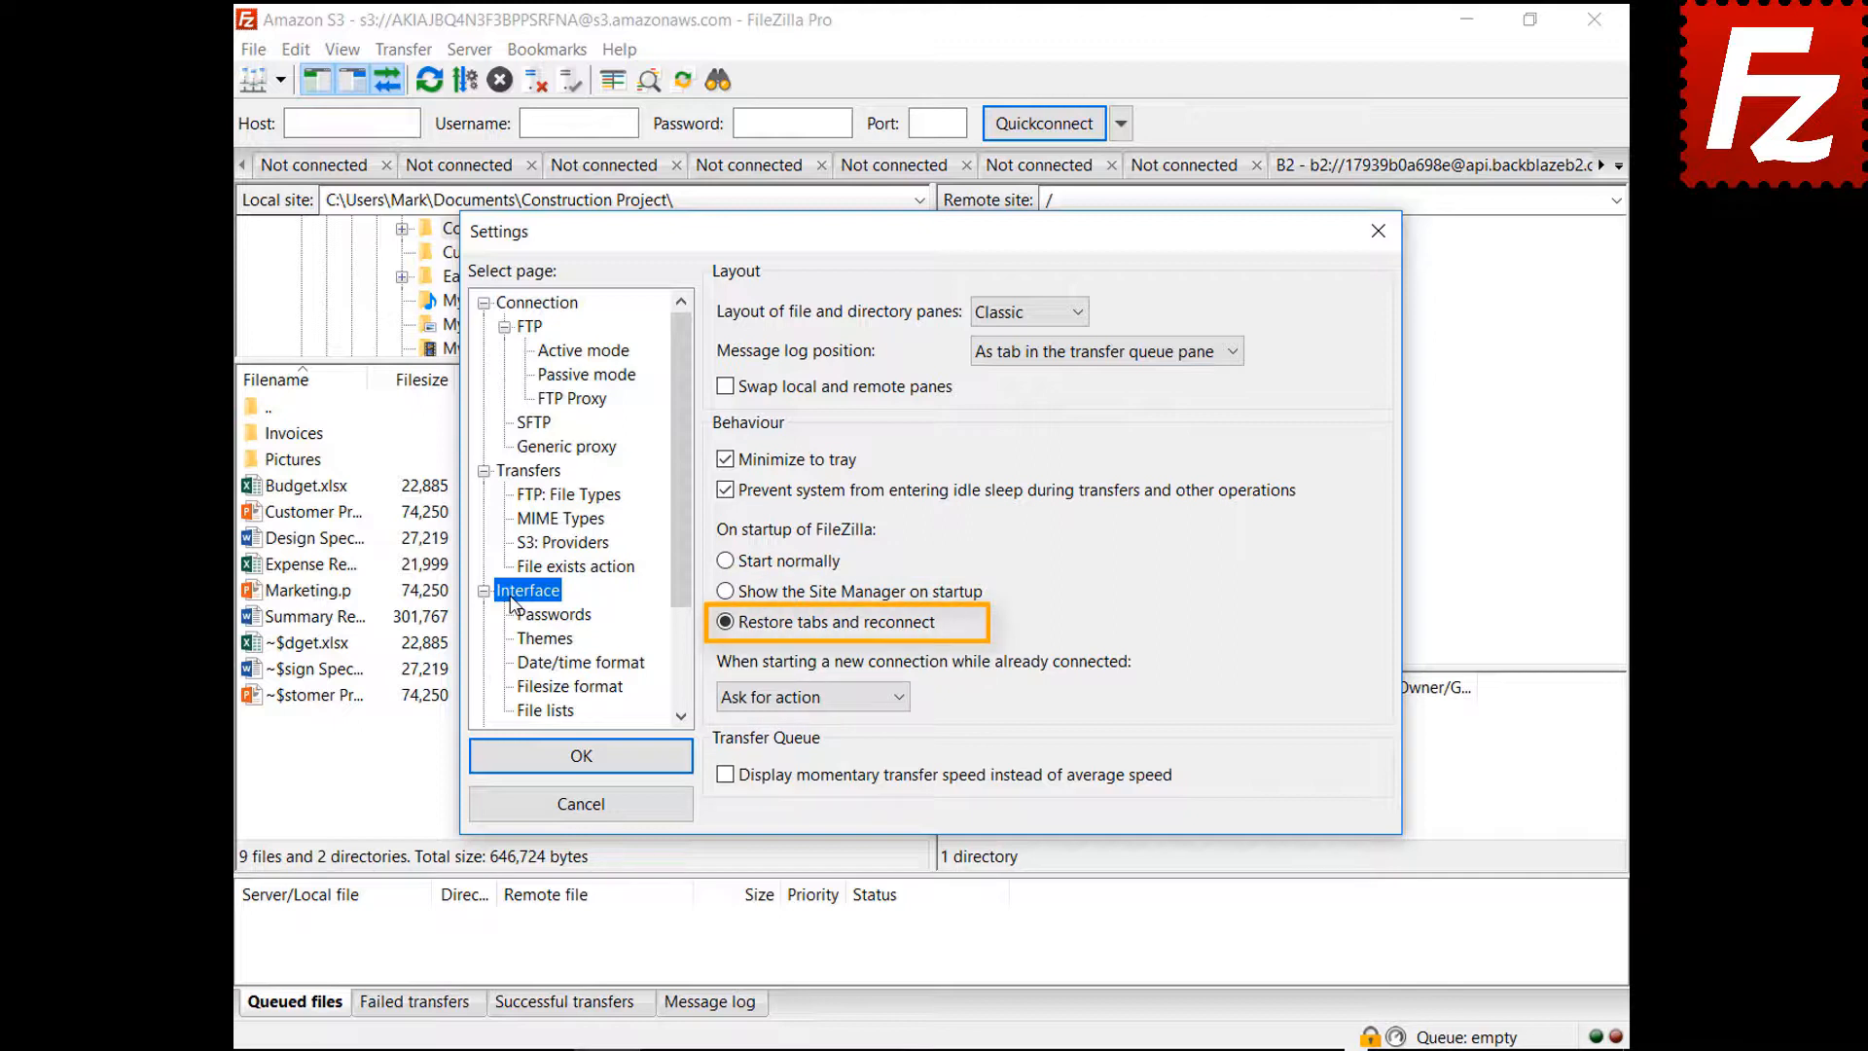
Set 'When starting a new connection while already connected' to Connect in current tab
{"action": "left_click", "coordinate": [804, 699]}
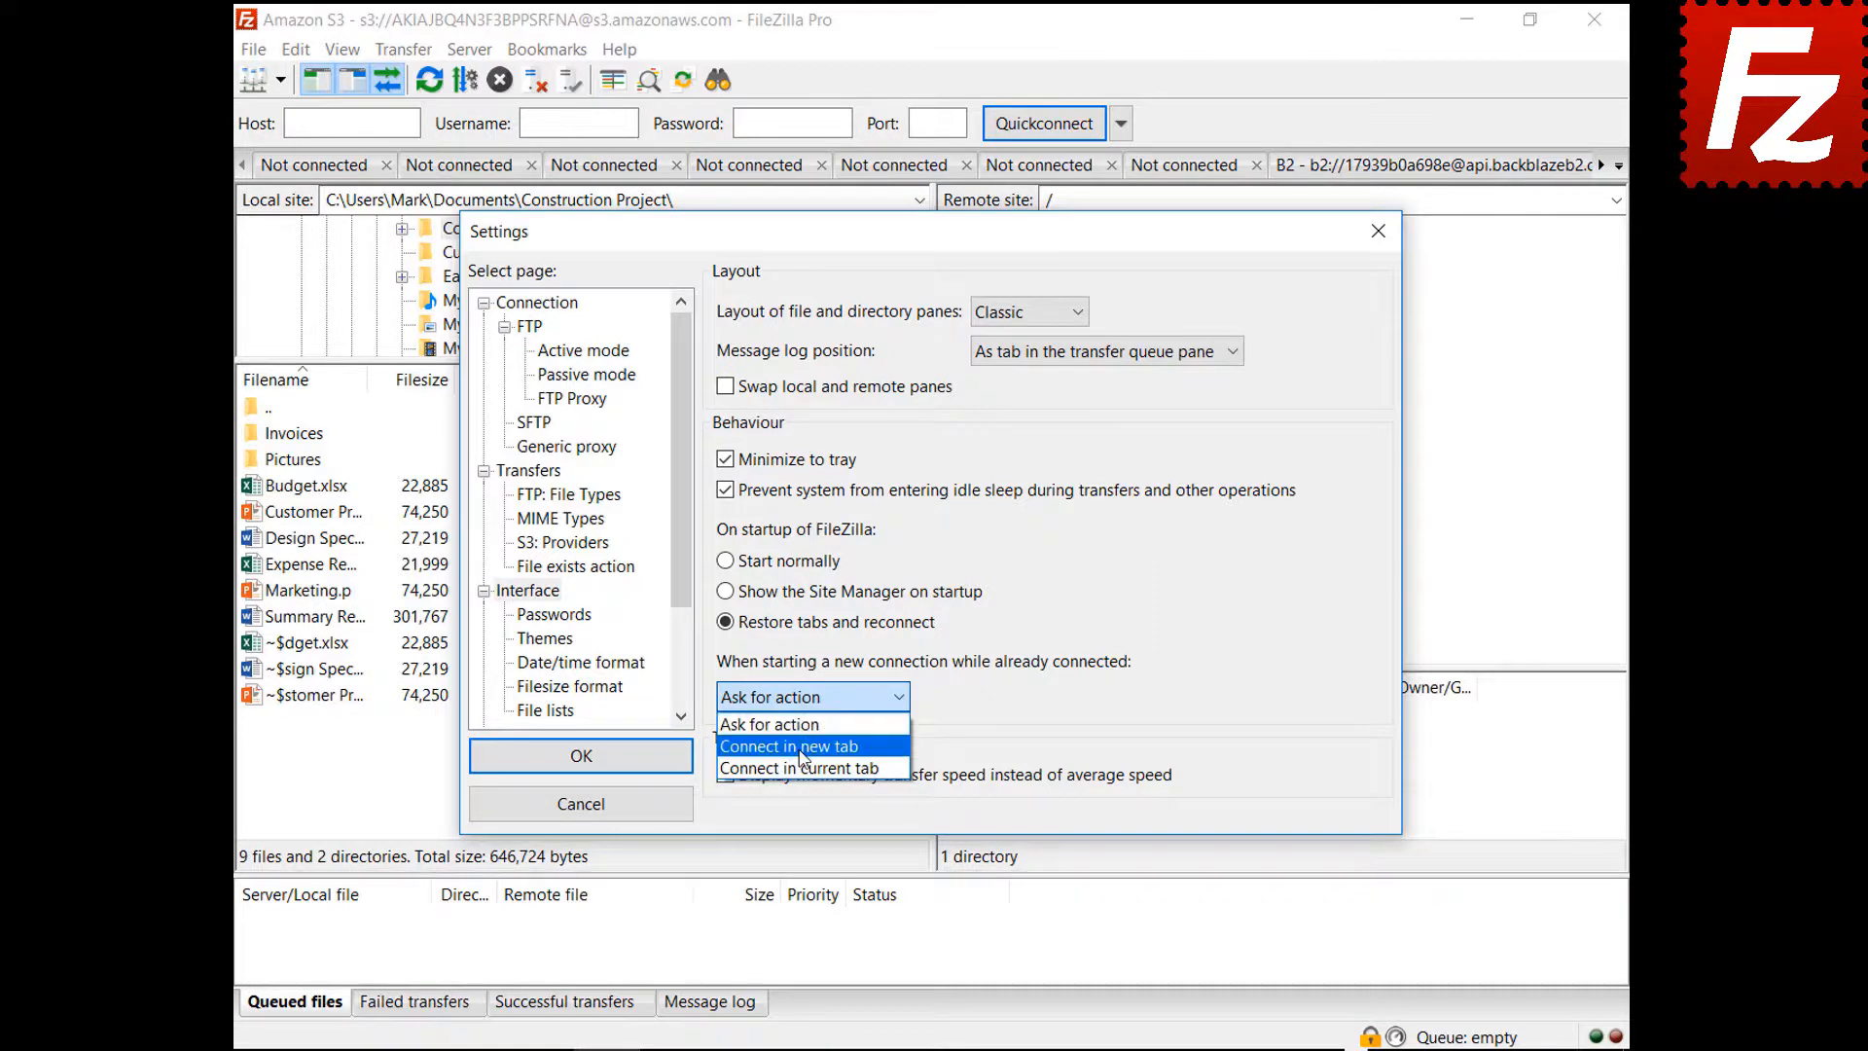
{"action": "left_click", "coordinate": [799, 746]}
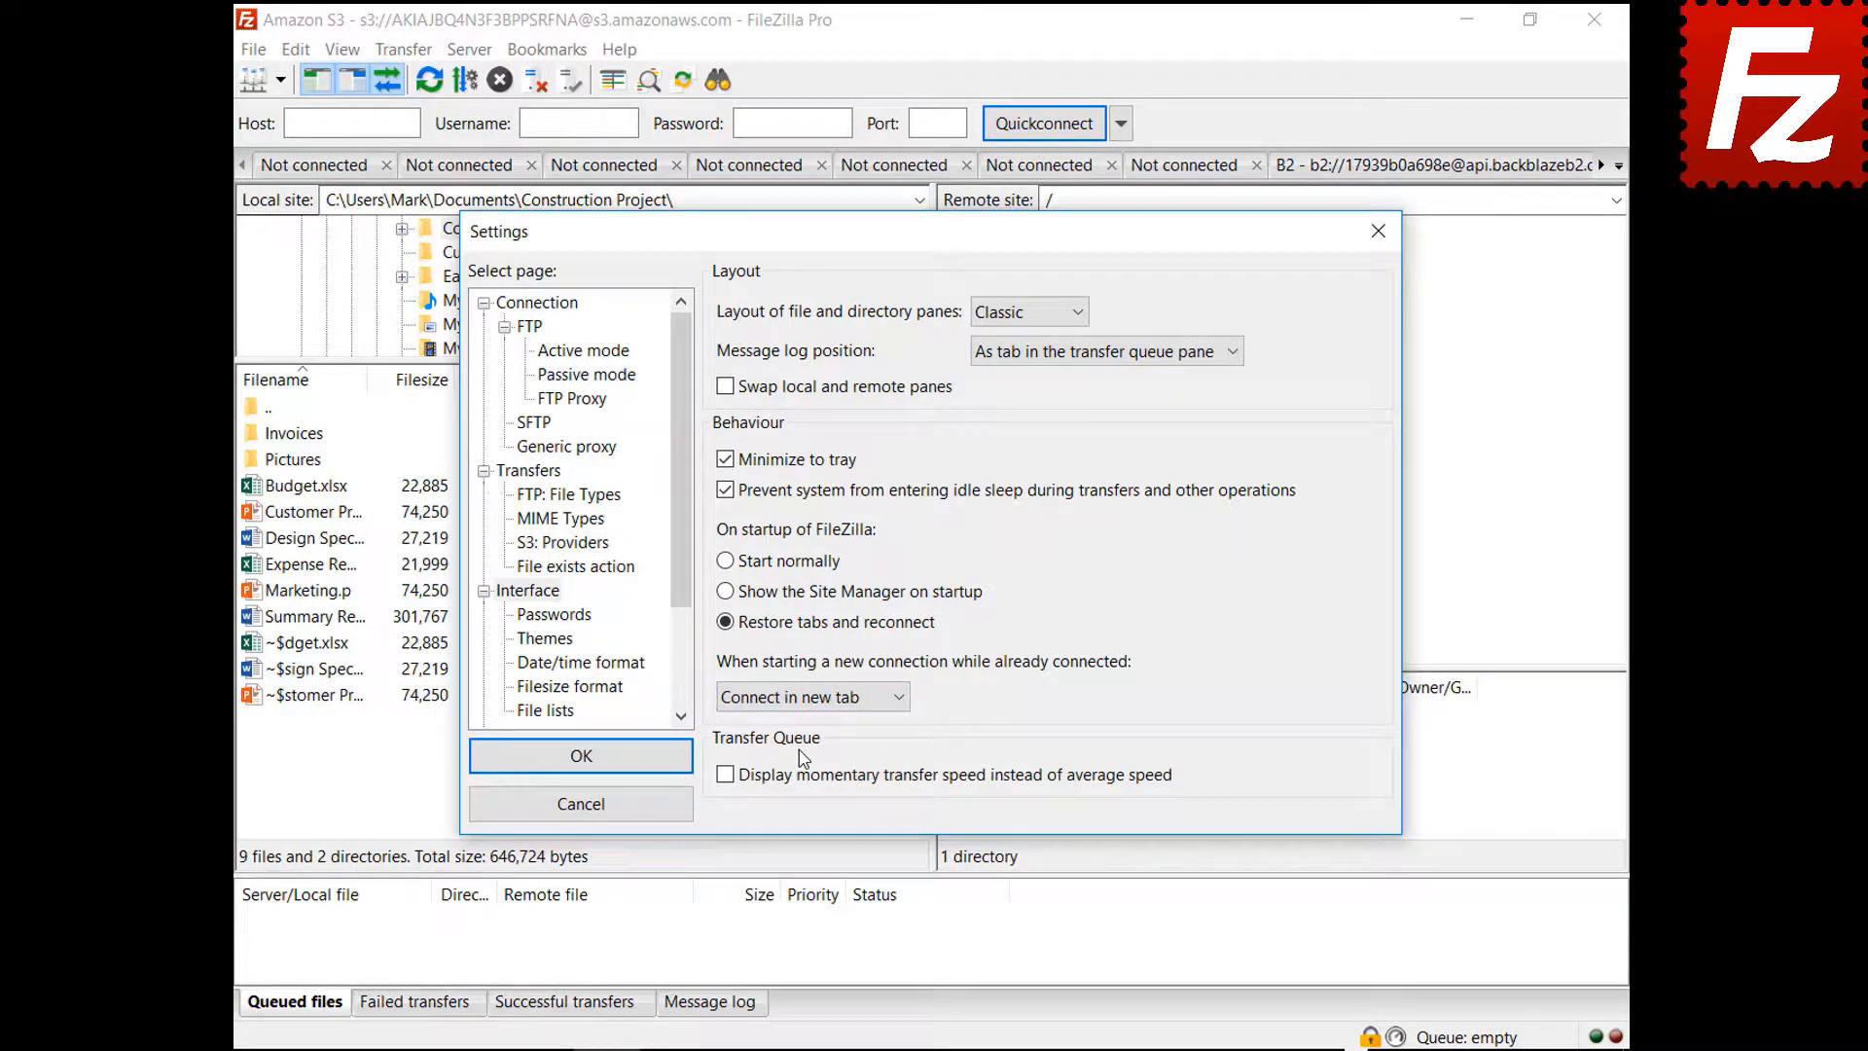
{"action": "left_click", "coordinate": [813, 697]}
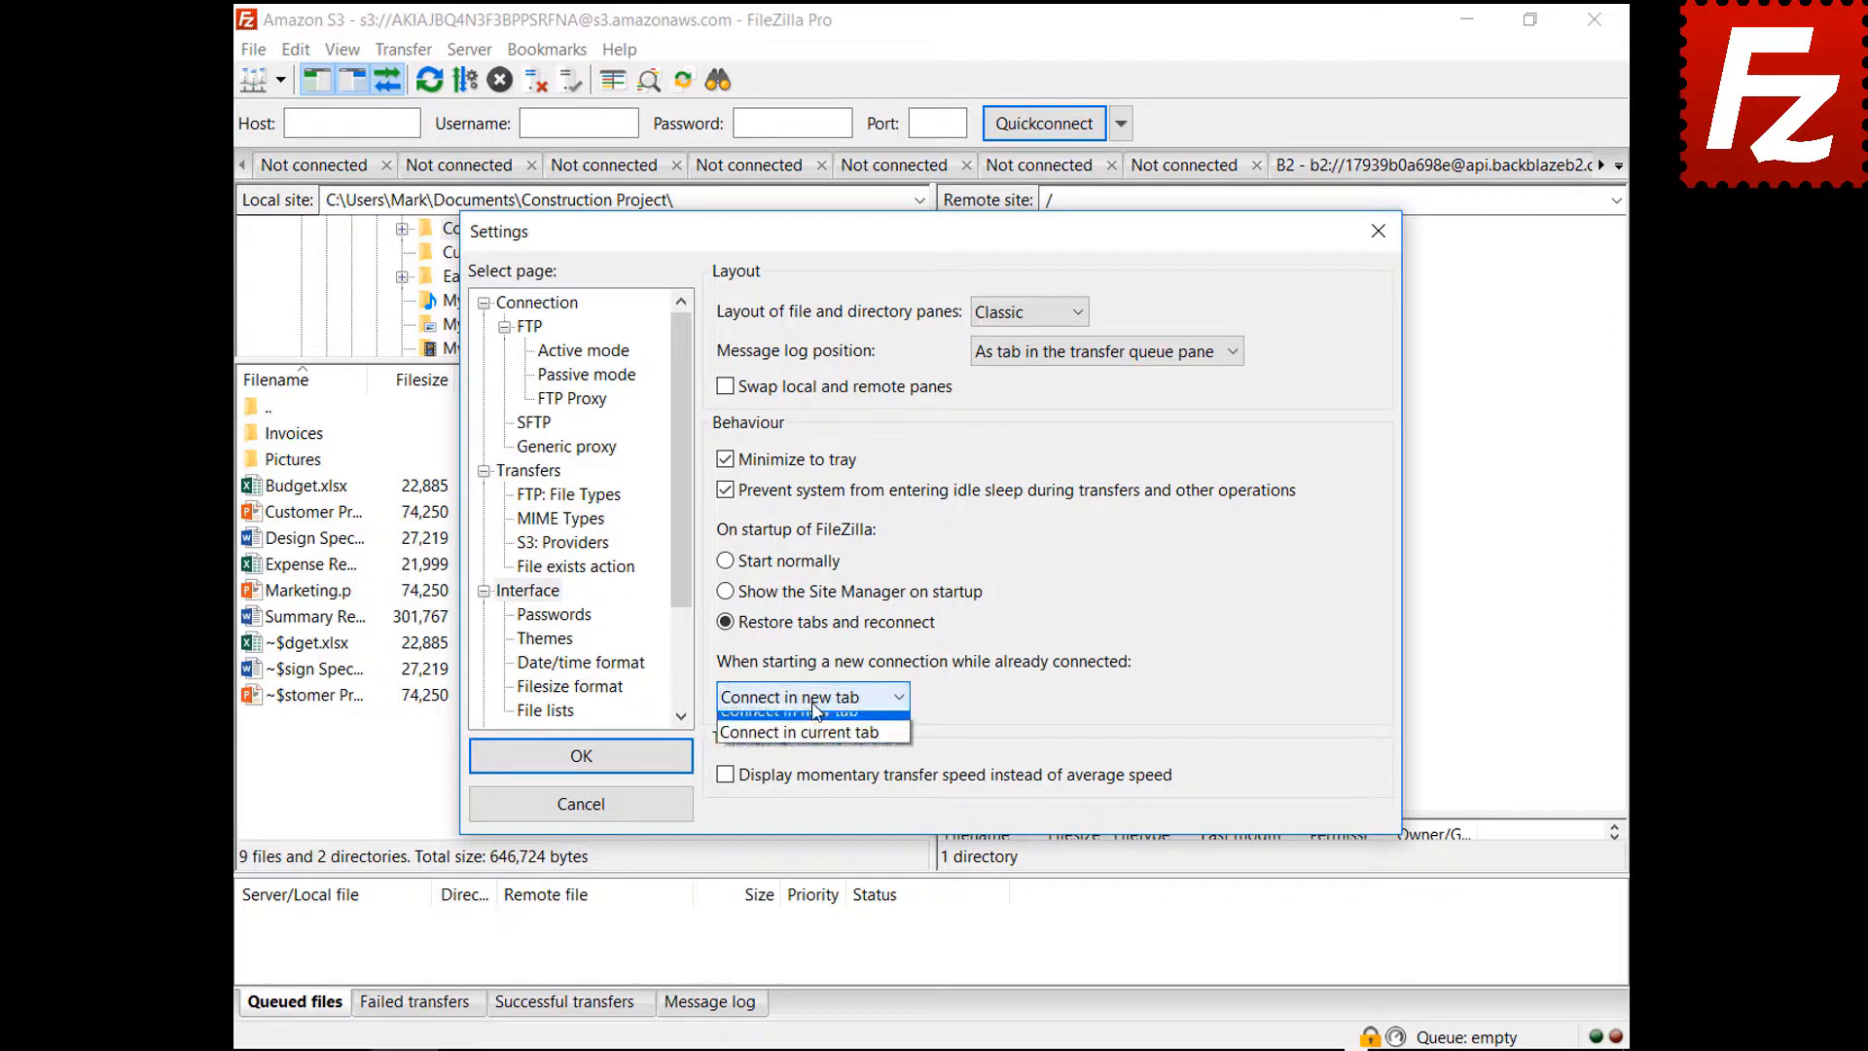
{"action": "left_click", "coordinate": [823, 769]}
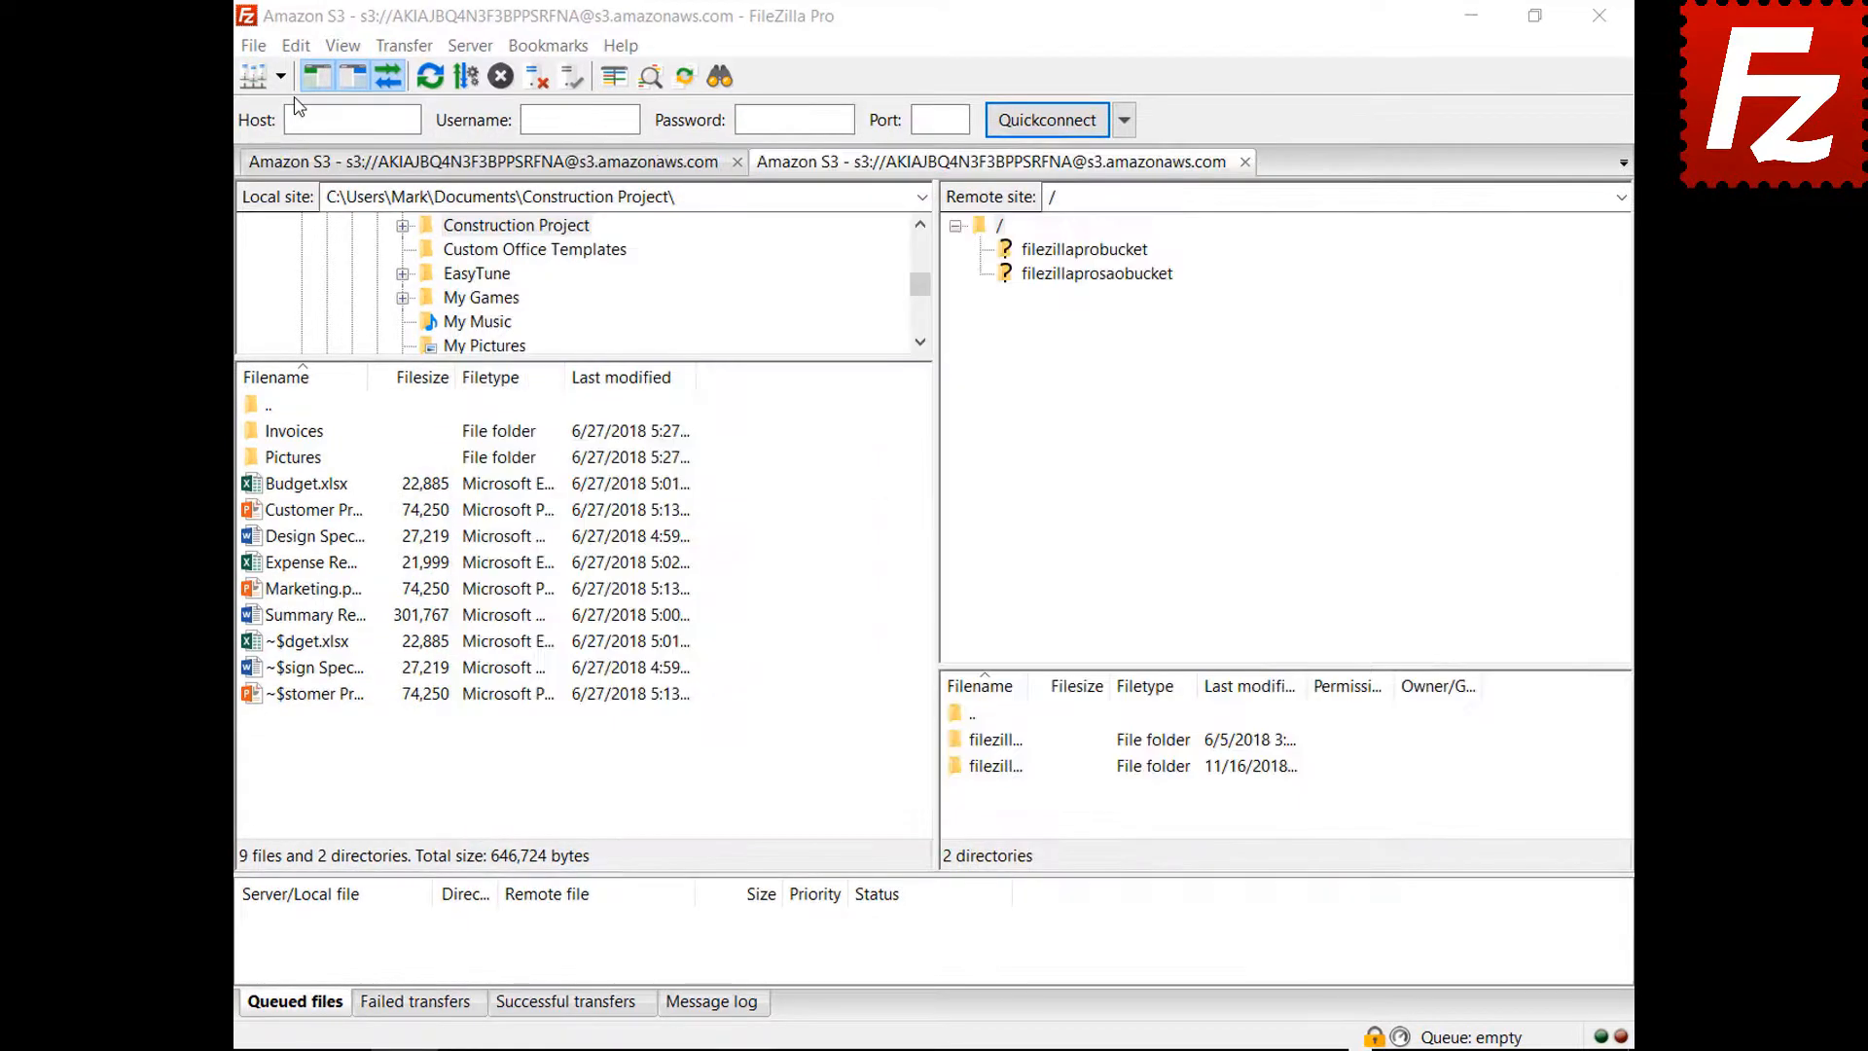
Set custom date format %B %d %Y and custom time format %H:%M:%S
{"action": "left_click", "coordinate": [295, 48]}
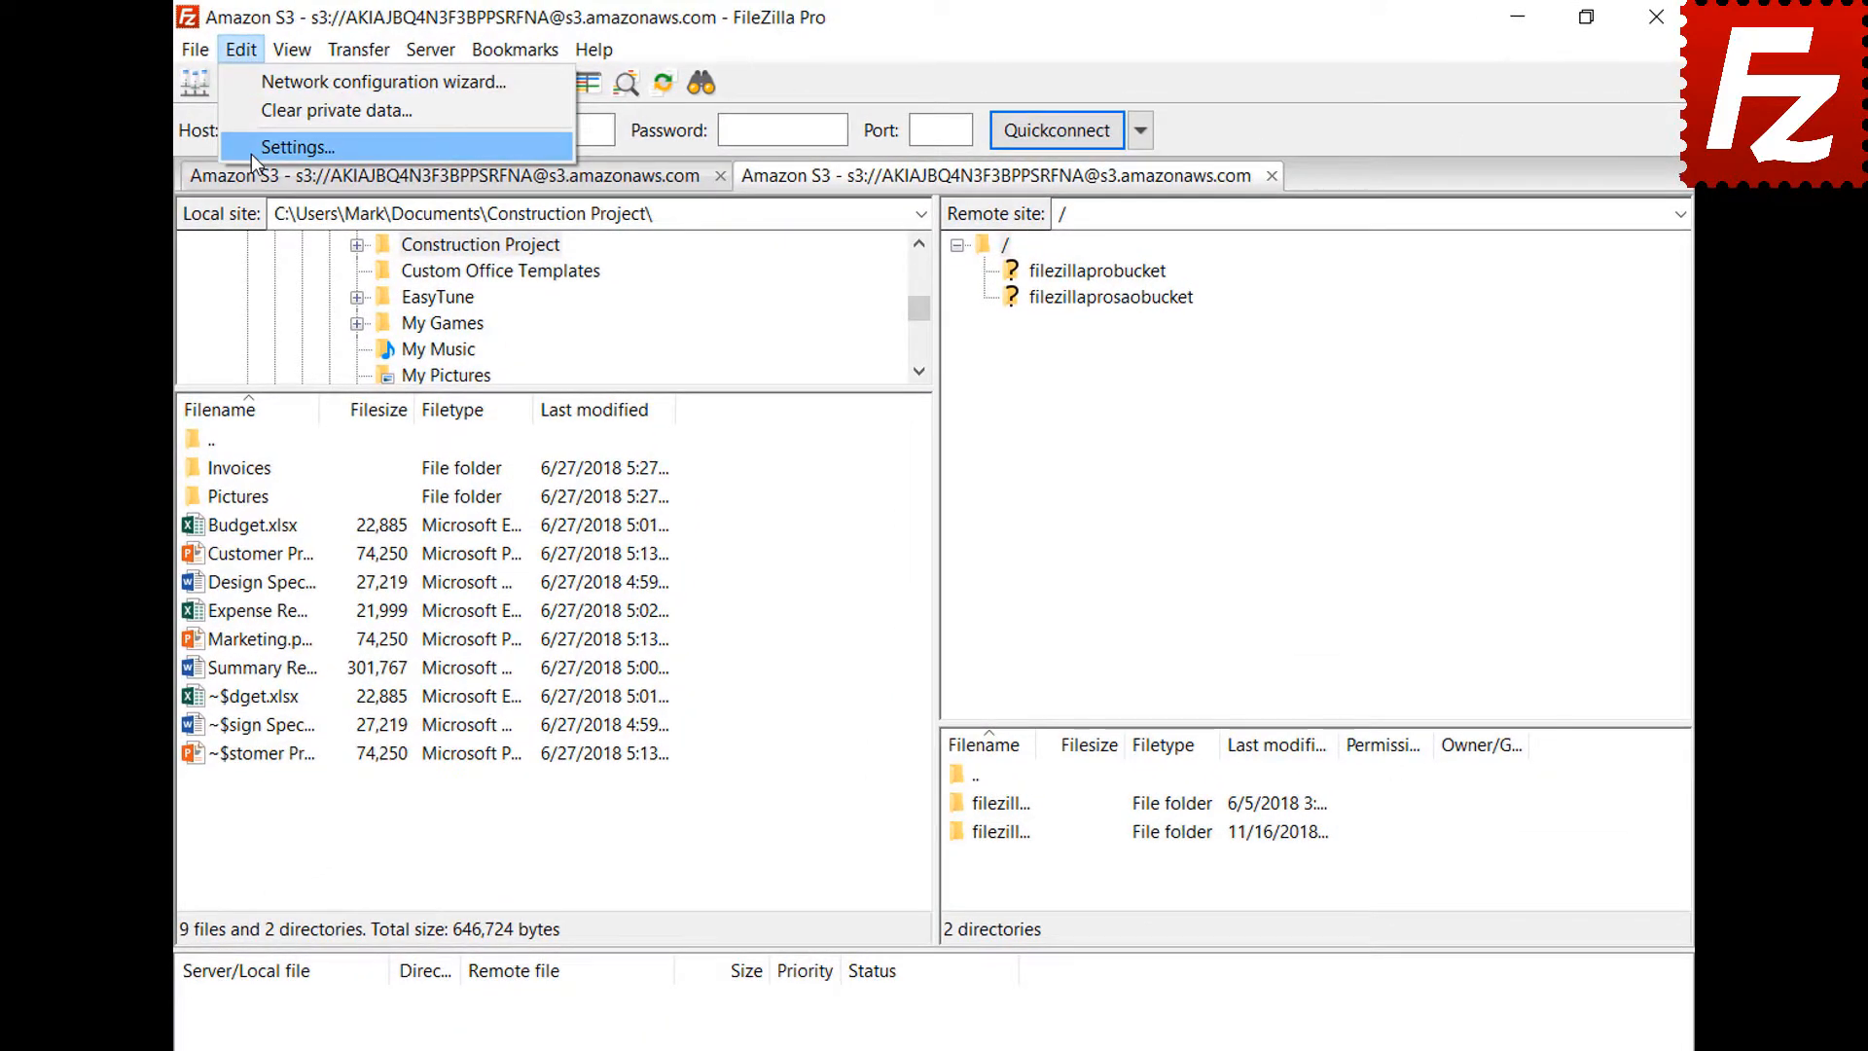
{"action": "left_click", "coordinate": [252, 148]}
{"action": "left_click", "coordinate": [491, 726]}
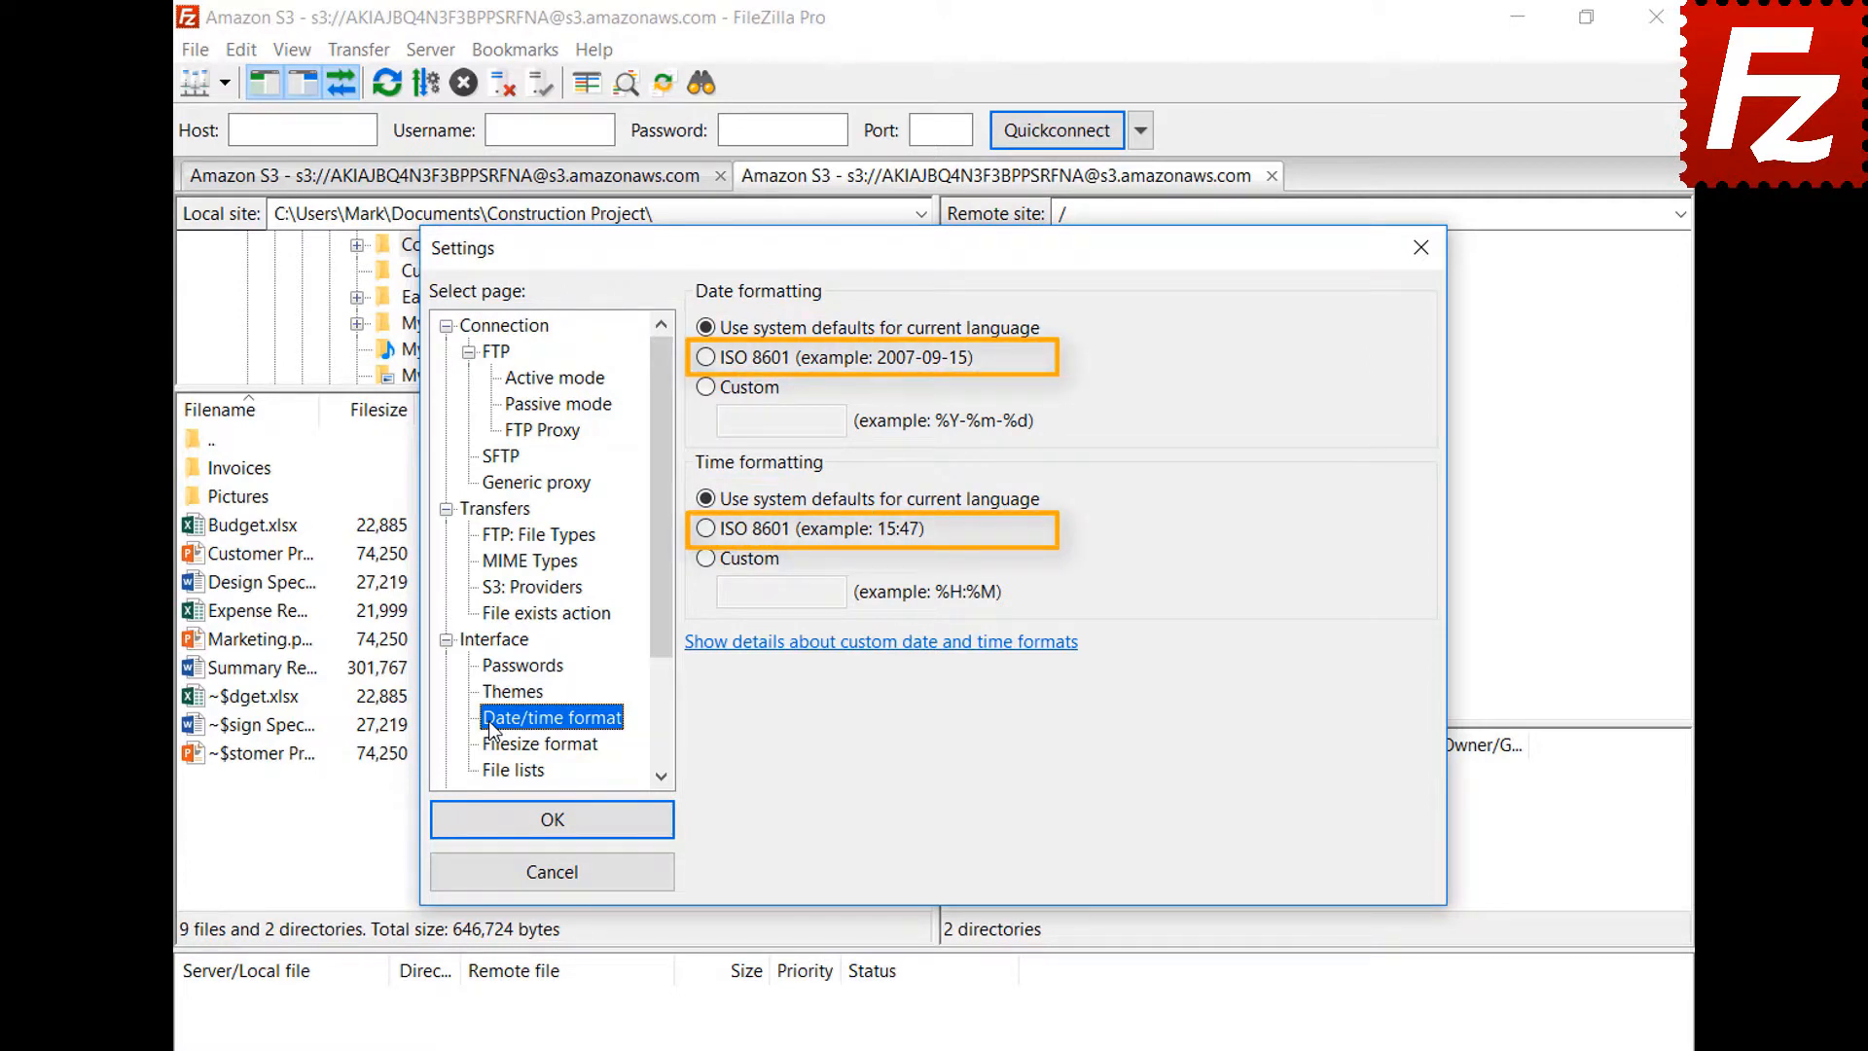
{"action": "left_click", "coordinate": [705, 387]}
{"action": "left_click", "coordinate": [838, 422]}
{"action": "type", "text": "%B %d %Y"}
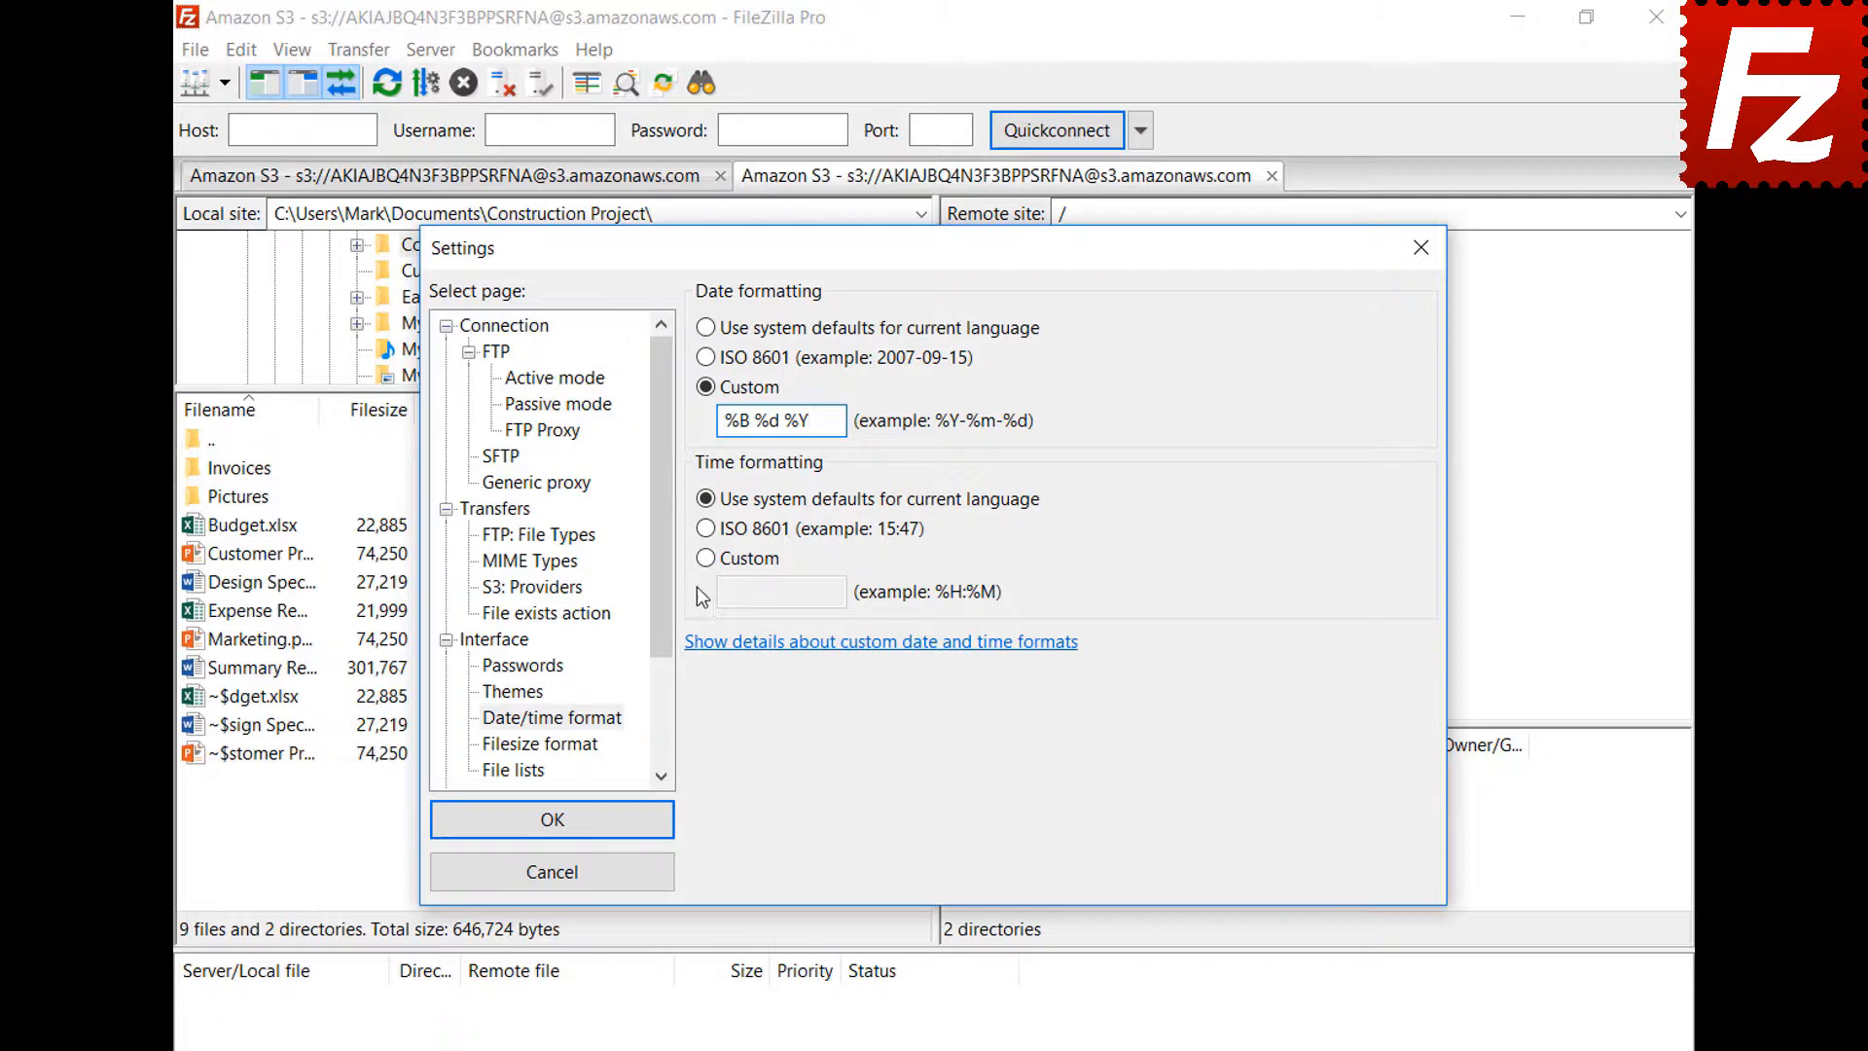
{"action": "left_click", "coordinate": [705, 558]}
{"action": "left_click", "coordinate": [841, 596]}
{"action": "type", "text": "%H:%M:%S"}
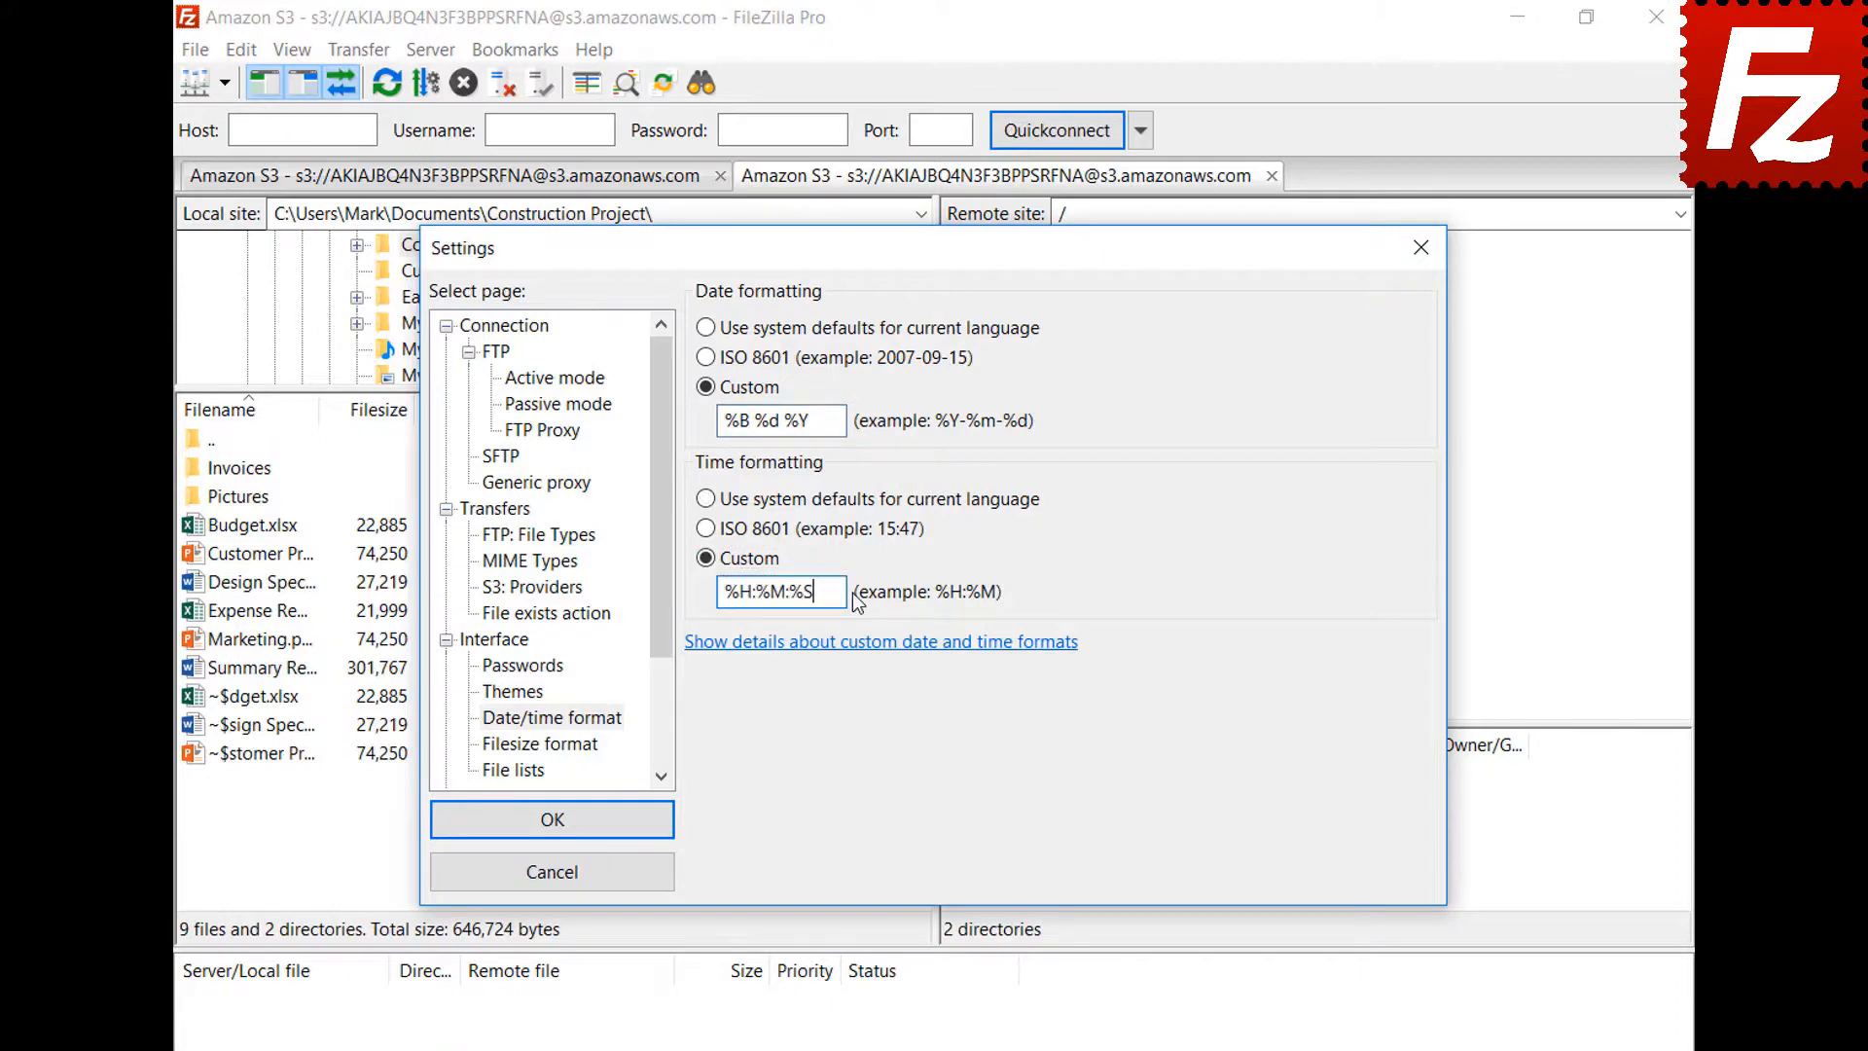
{"action": "left_click", "coordinate": [551, 820]}
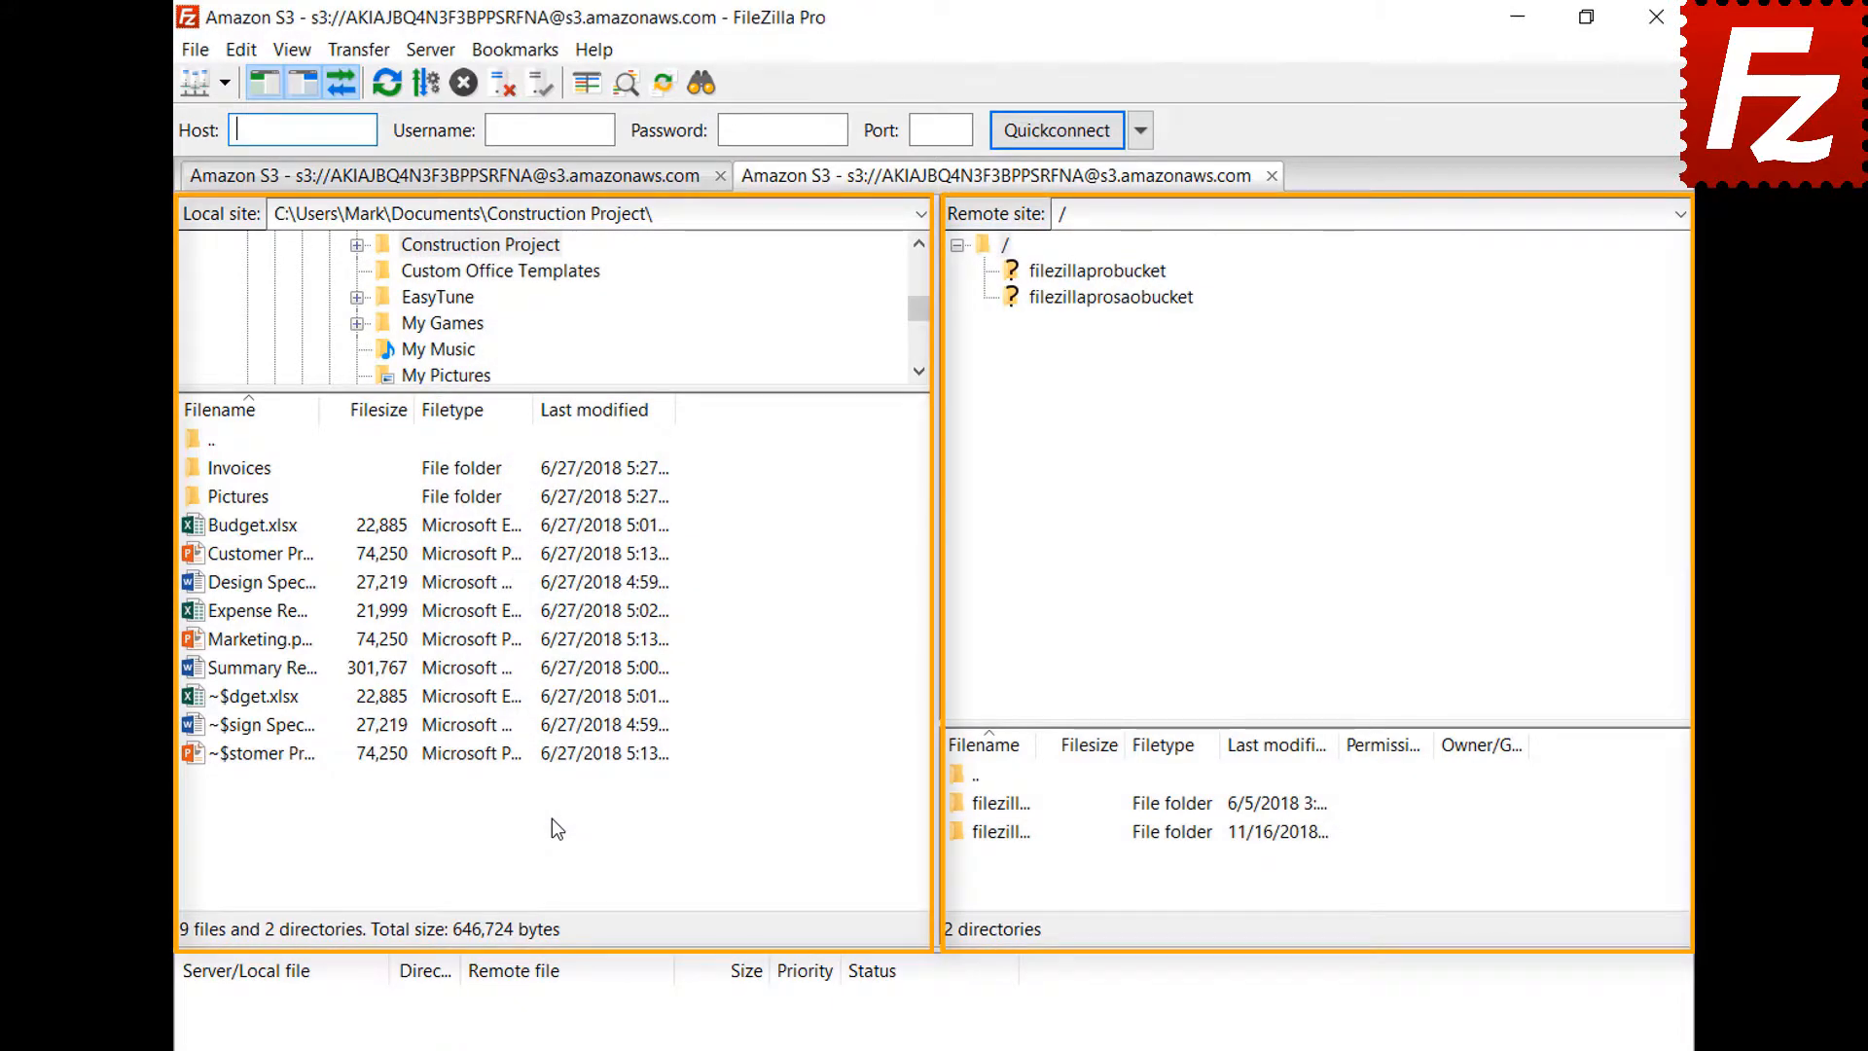
Enable thousands separators, choose decimal SI prefixes, and raise decimal places to 2
{"action": "left_click", "coordinate": [240, 48]}
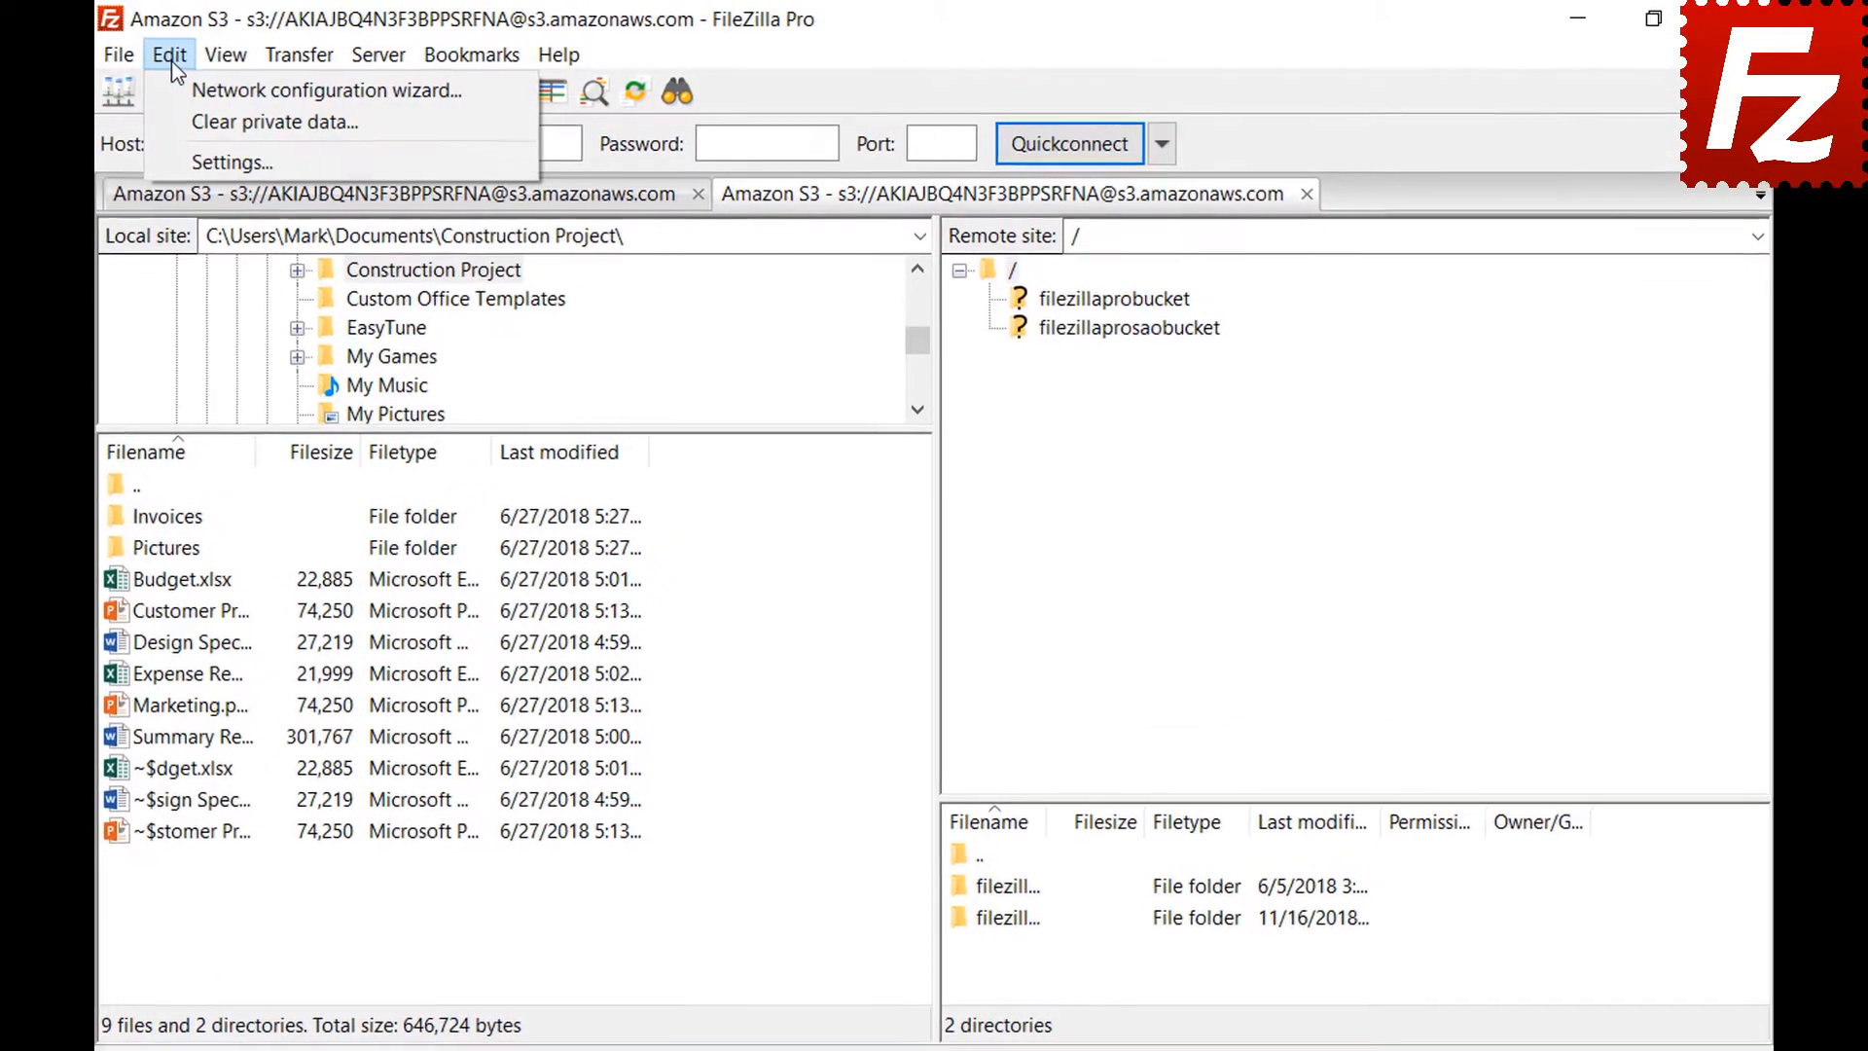
{"action": "left_click", "coordinate": [178, 163]}
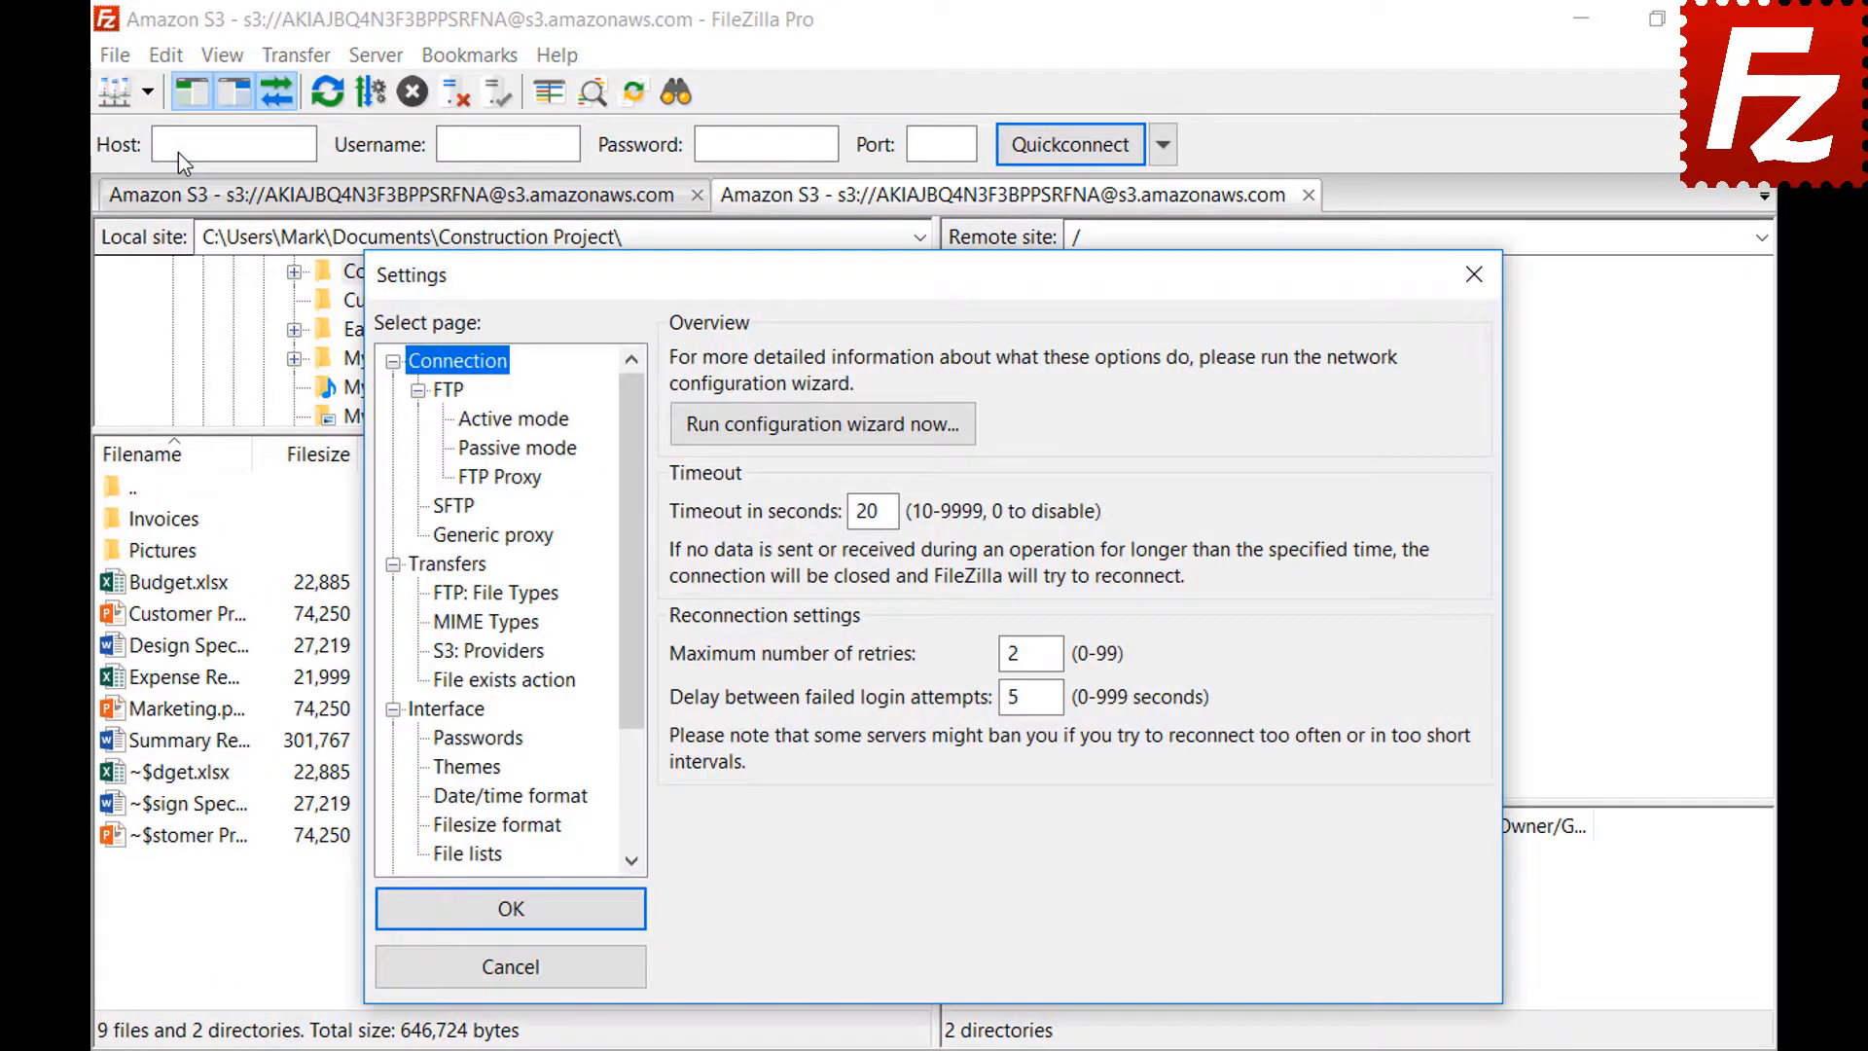
{"action": "left_click", "coordinate": [441, 829]}
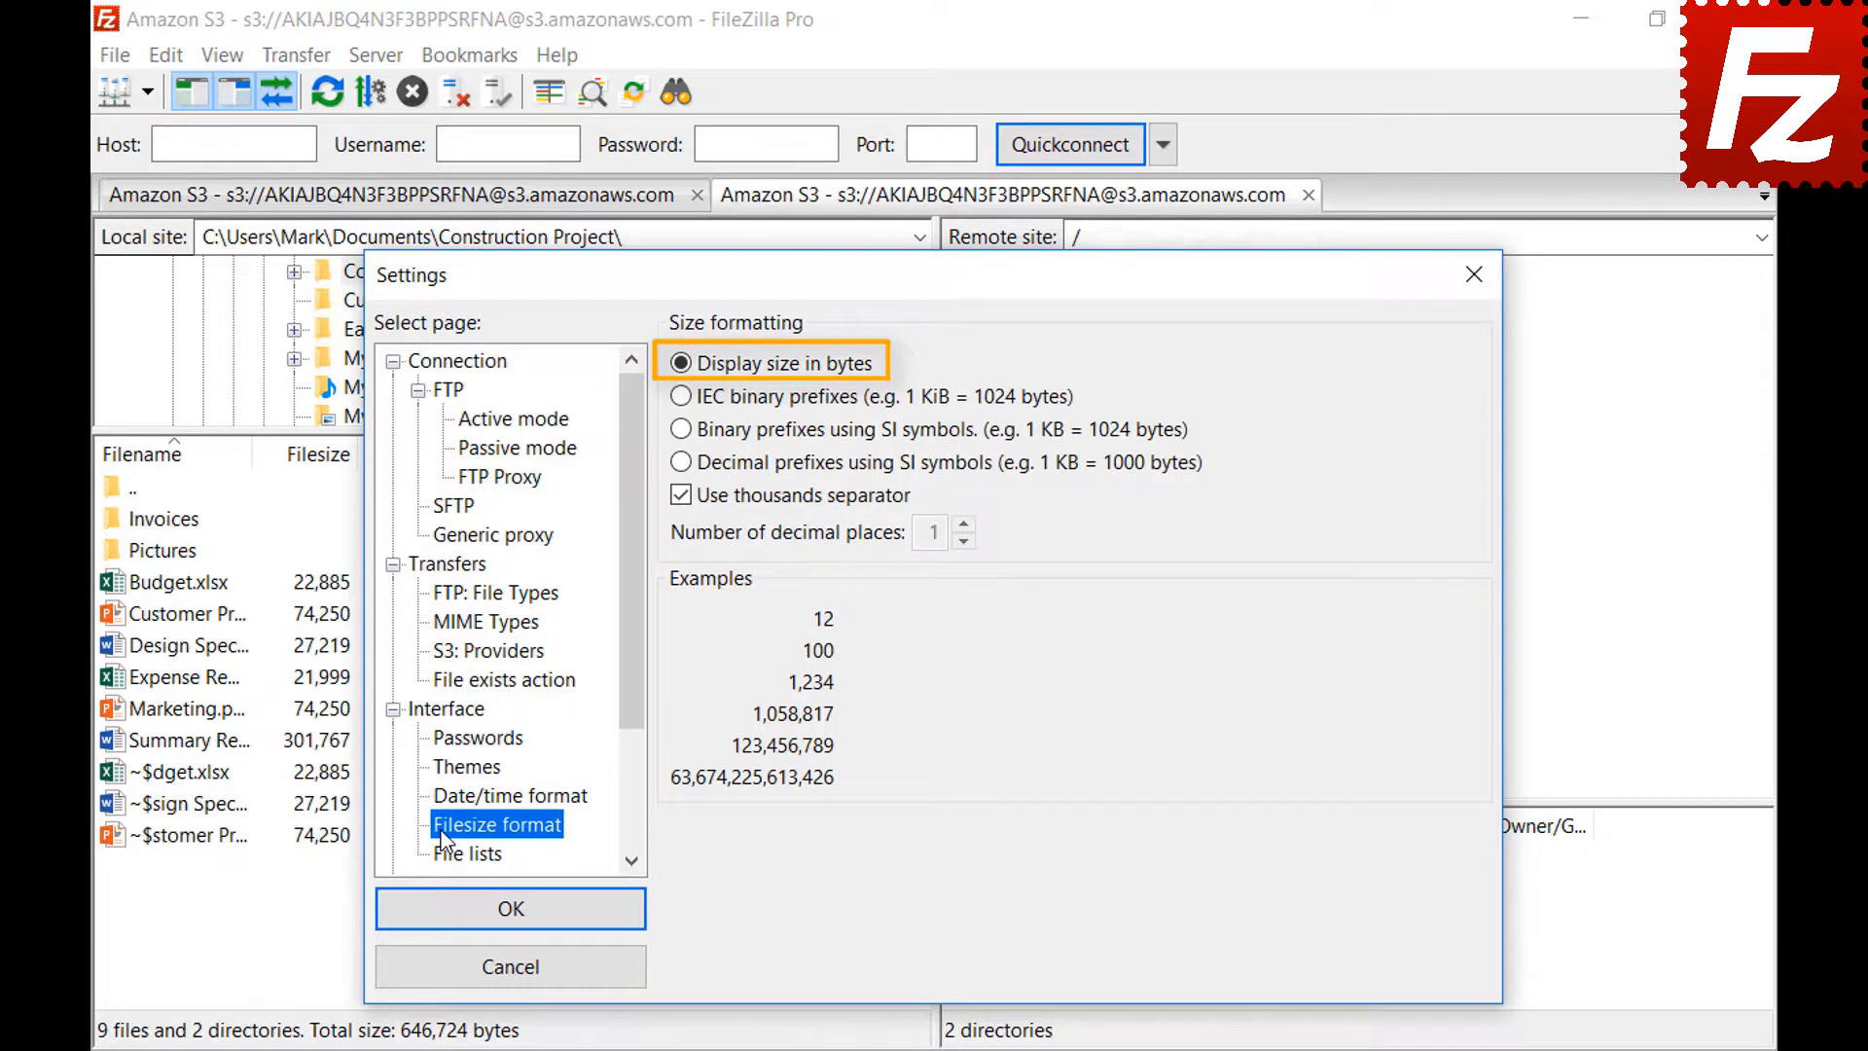
{"action": "left_click", "coordinate": [681, 498]}
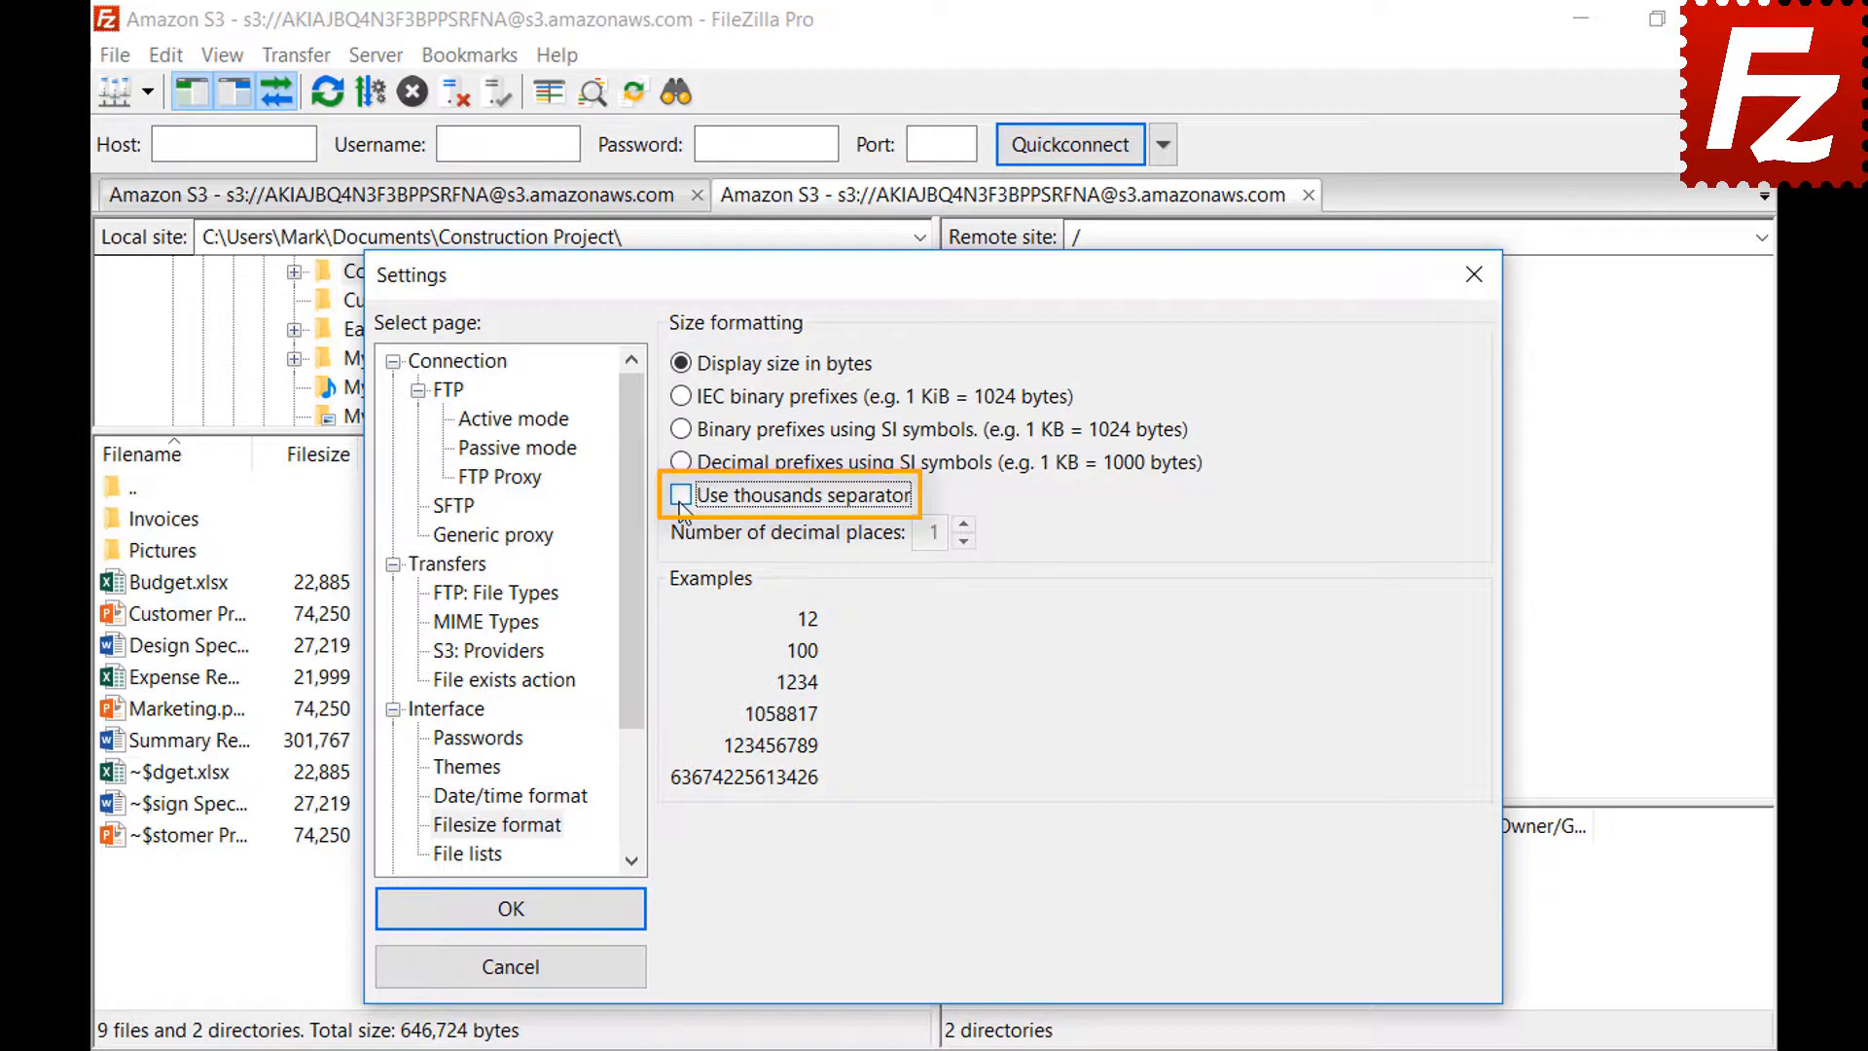
{"action": "left_click", "coordinate": [680, 497]}
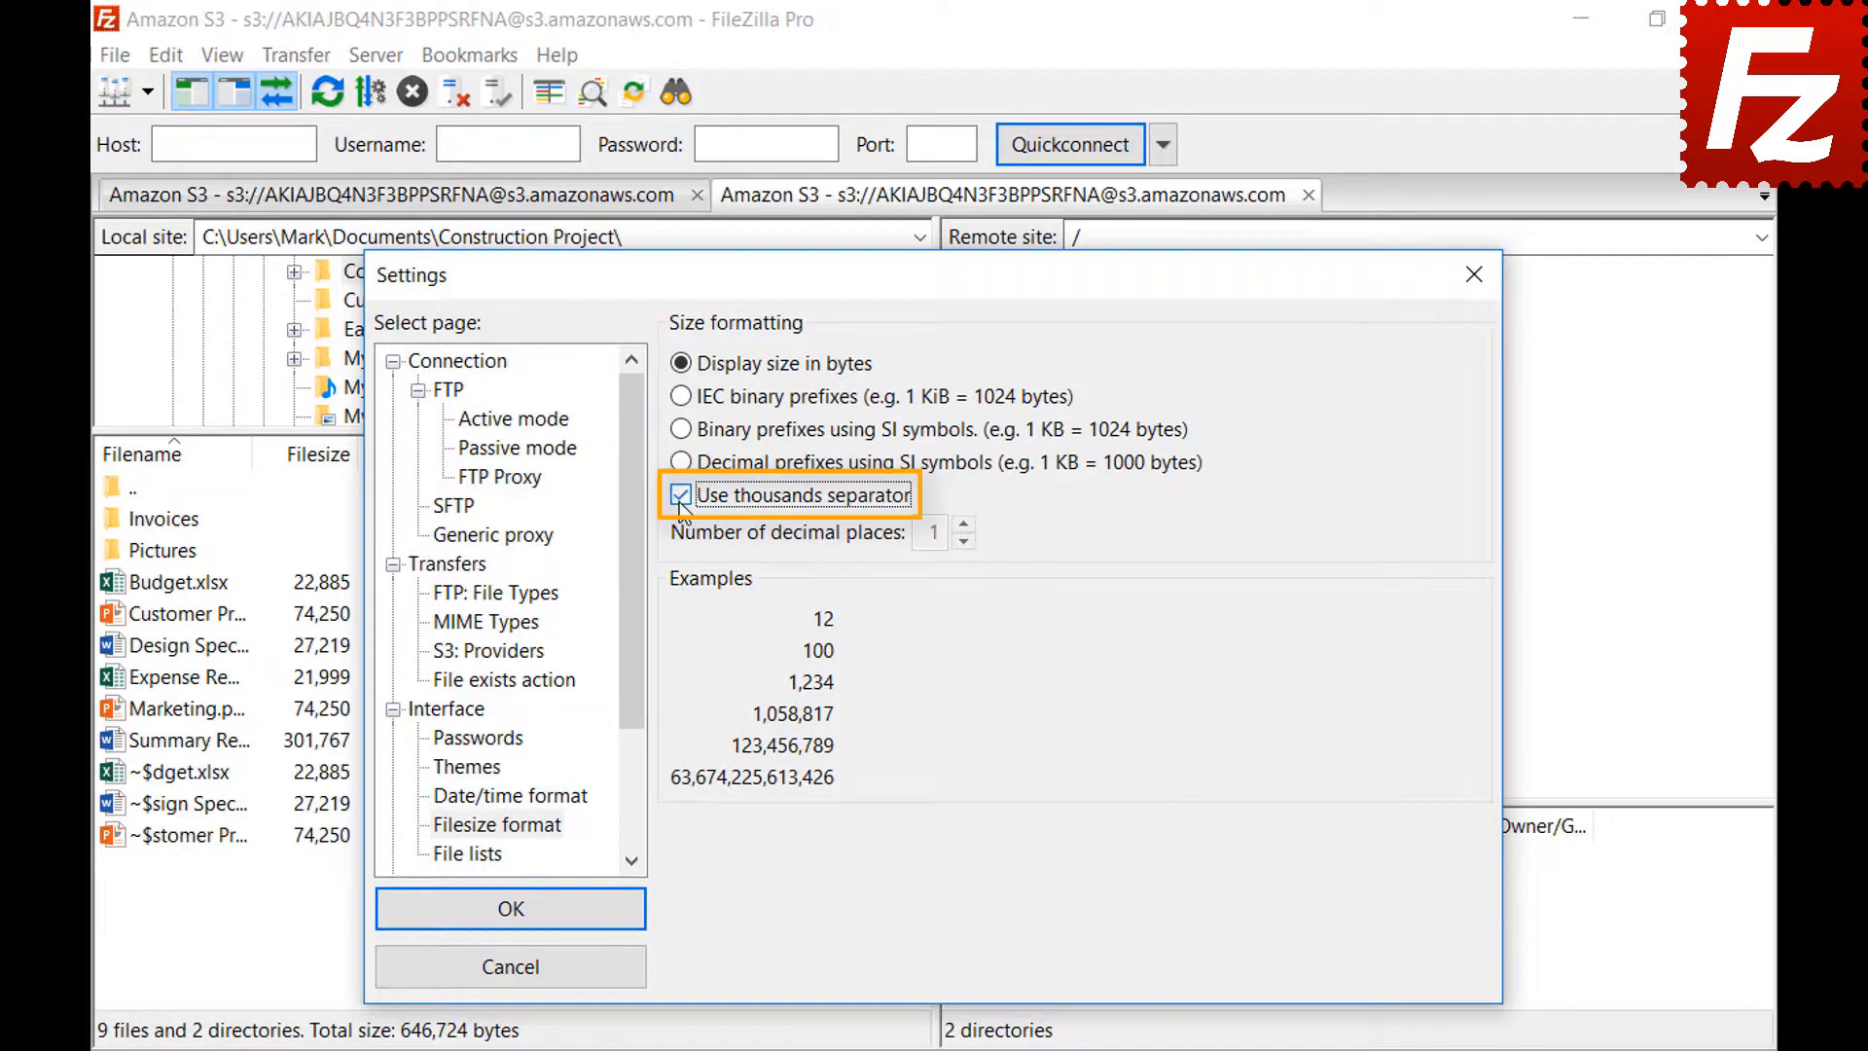
{"action": "left_click", "coordinate": [680, 396]}
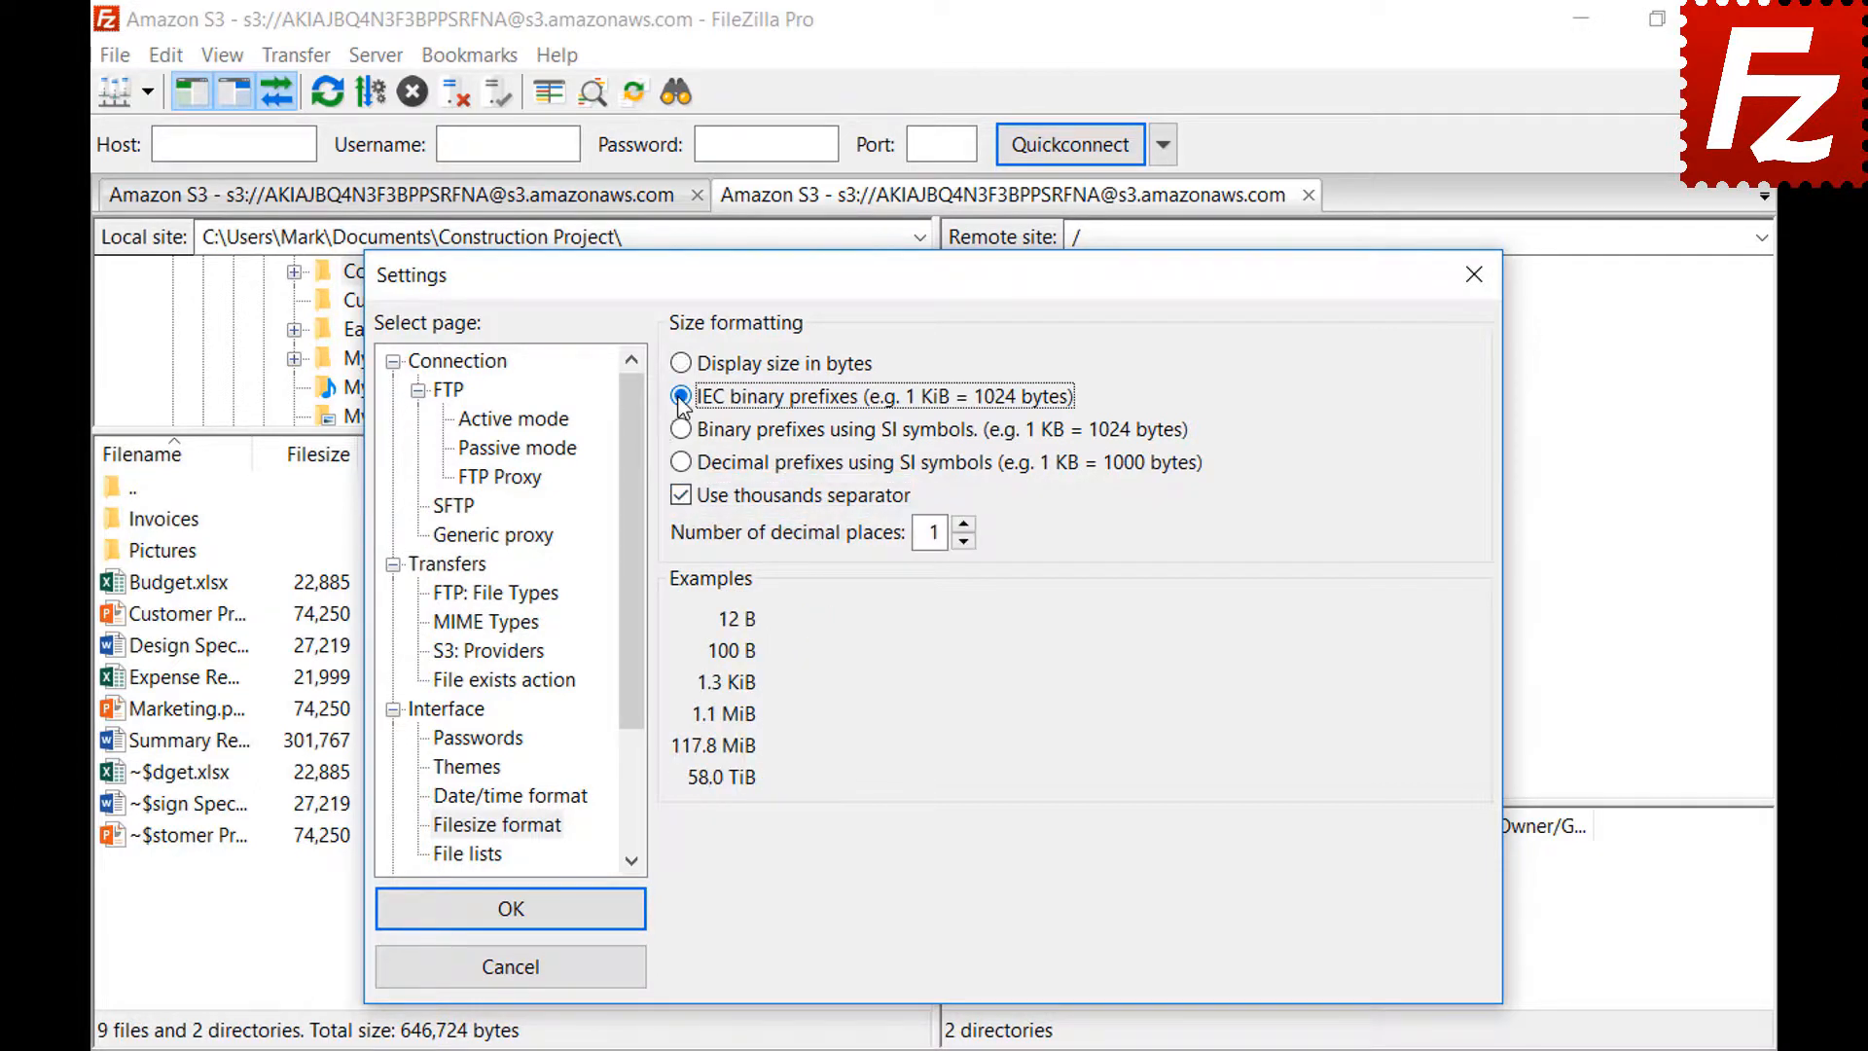
{"action": "left_click", "coordinate": [686, 432]}
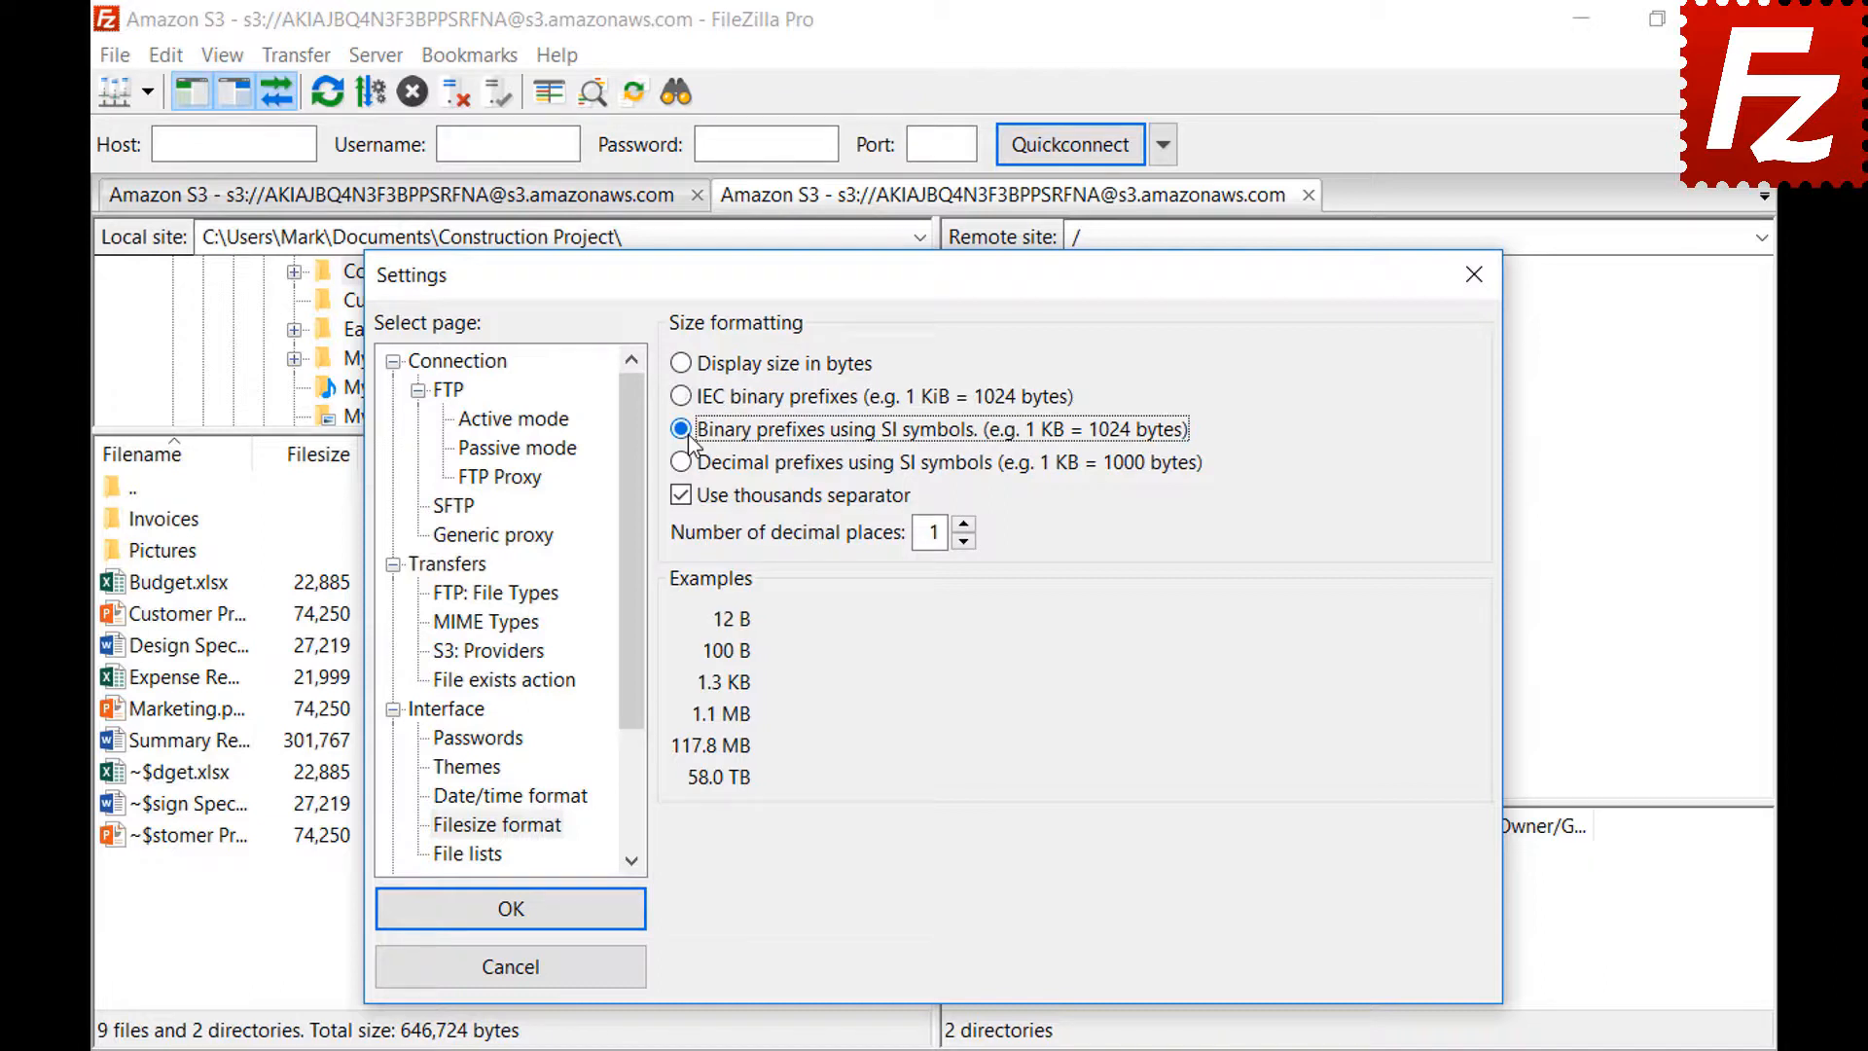
{"action": "left_click", "coordinate": [686, 464]}
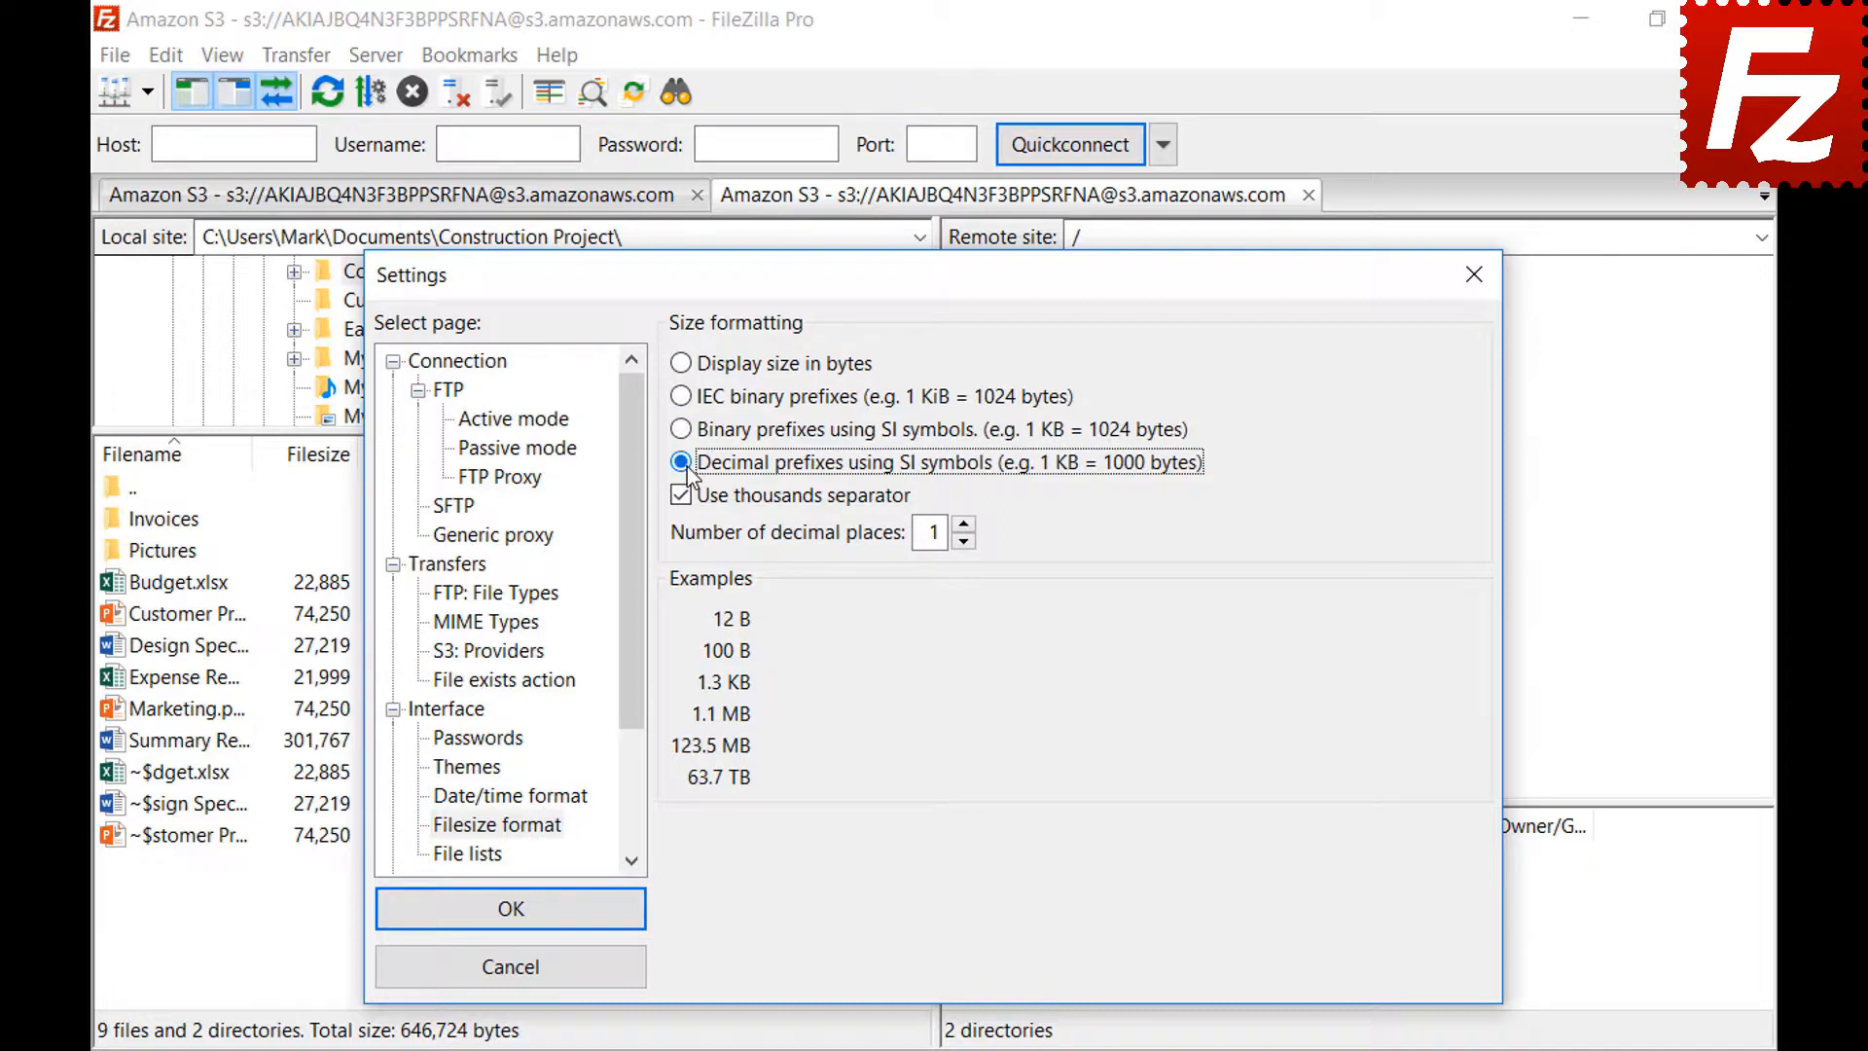
{"action": "left_click", "coordinate": [965, 524]}
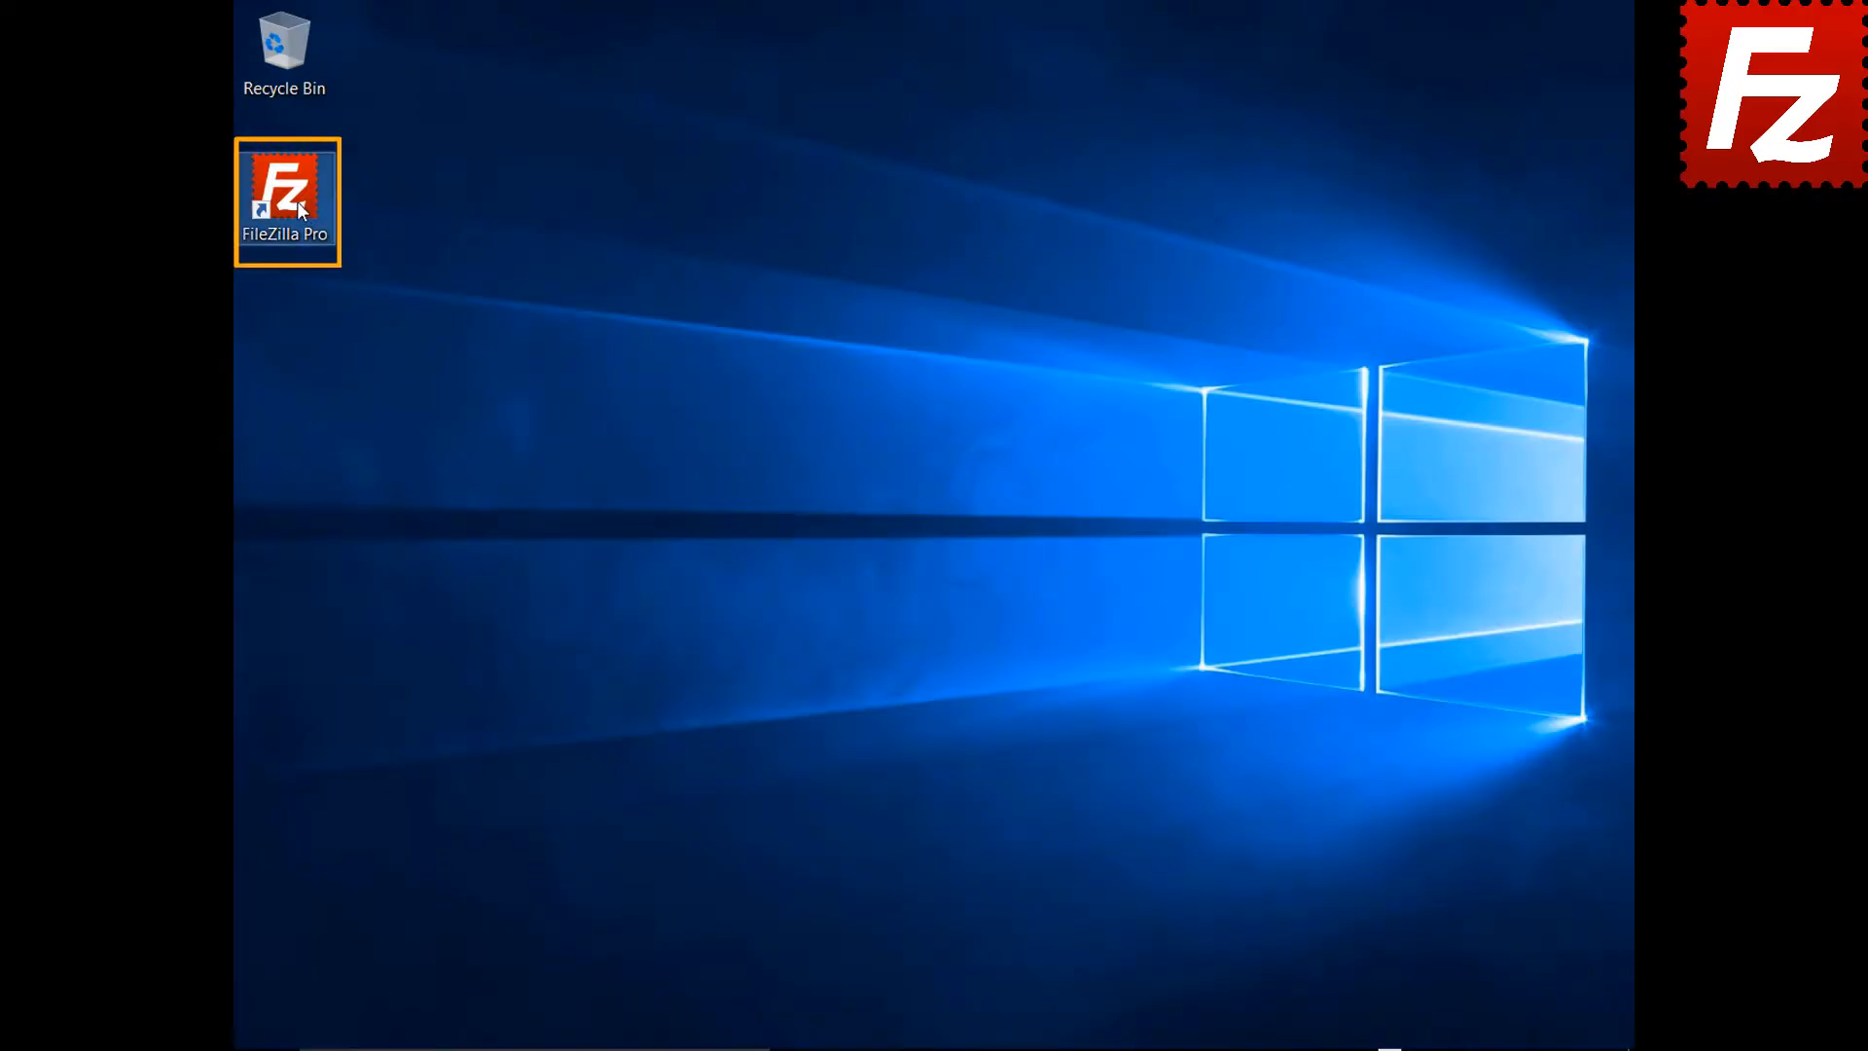
Launch FileZilla Pro and create a new Site Manager entry 'Amazon EC2' using SFTP
{"action": "double_click", "coordinate": [299, 204]}
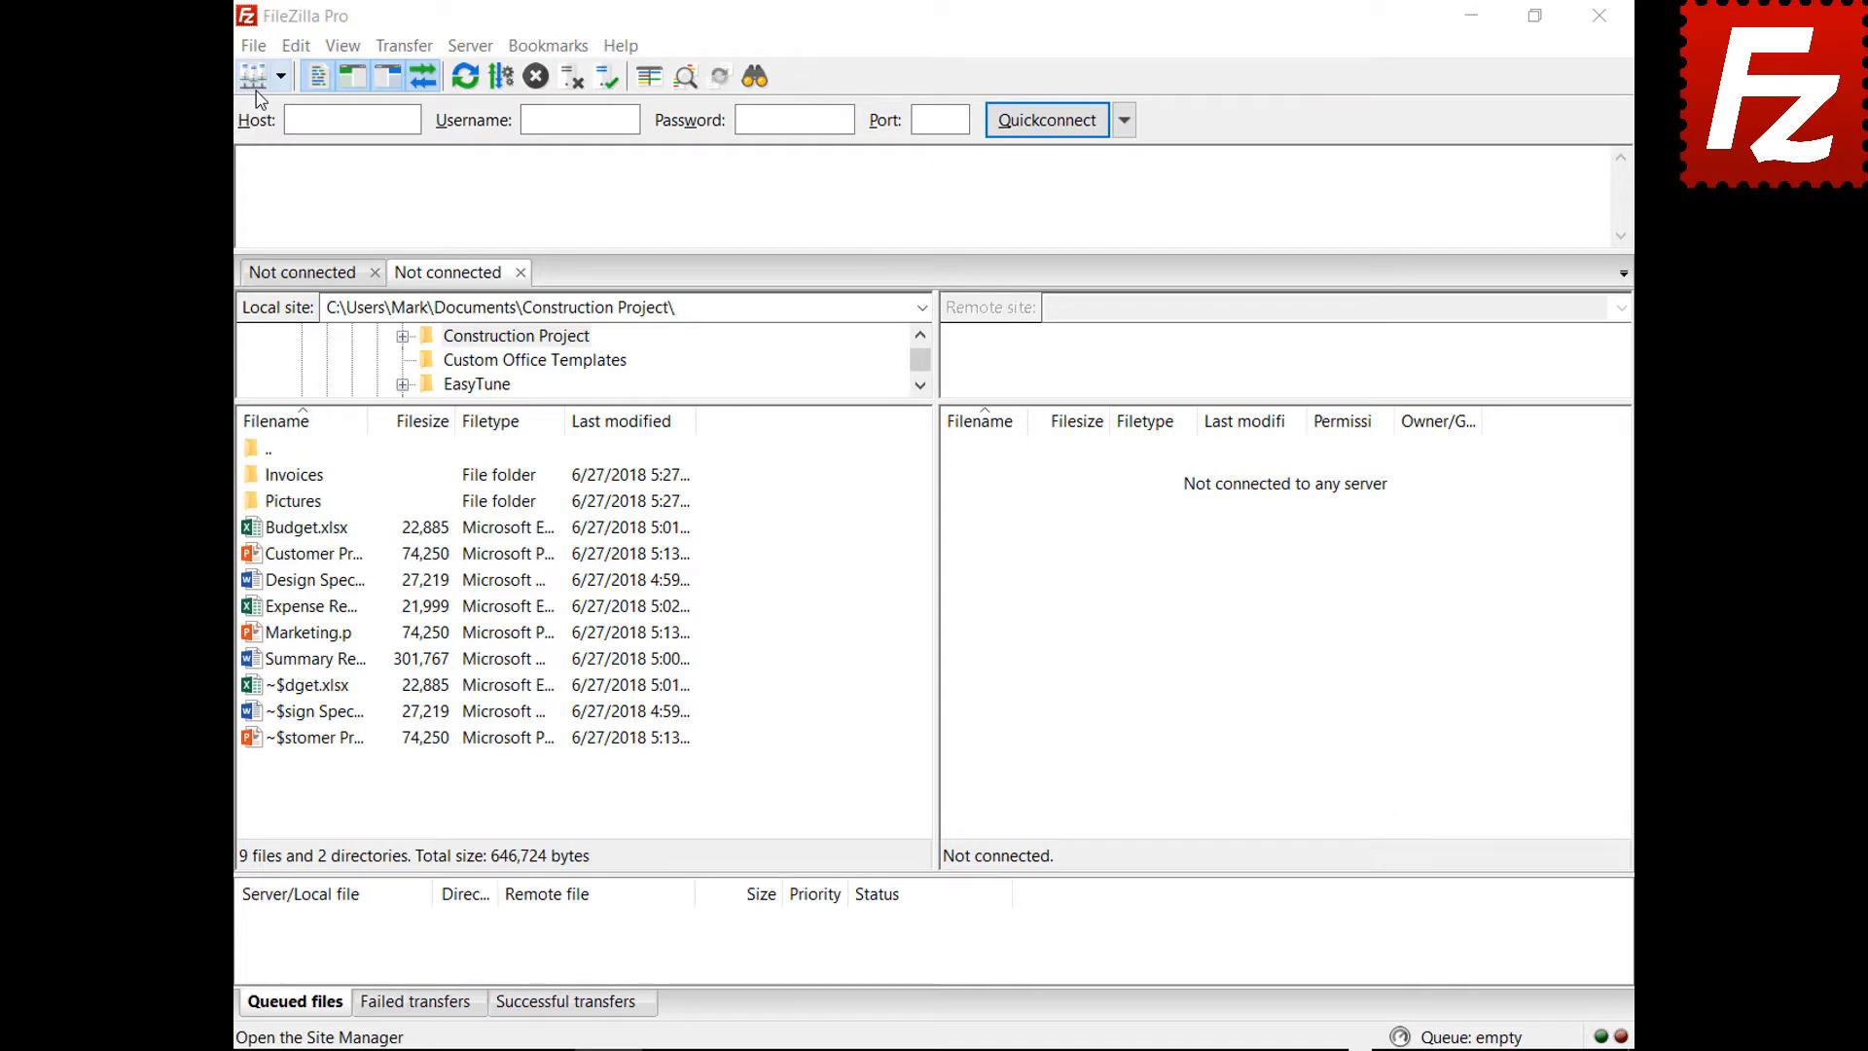
{"action": "left_click", "coordinate": [255, 47]}
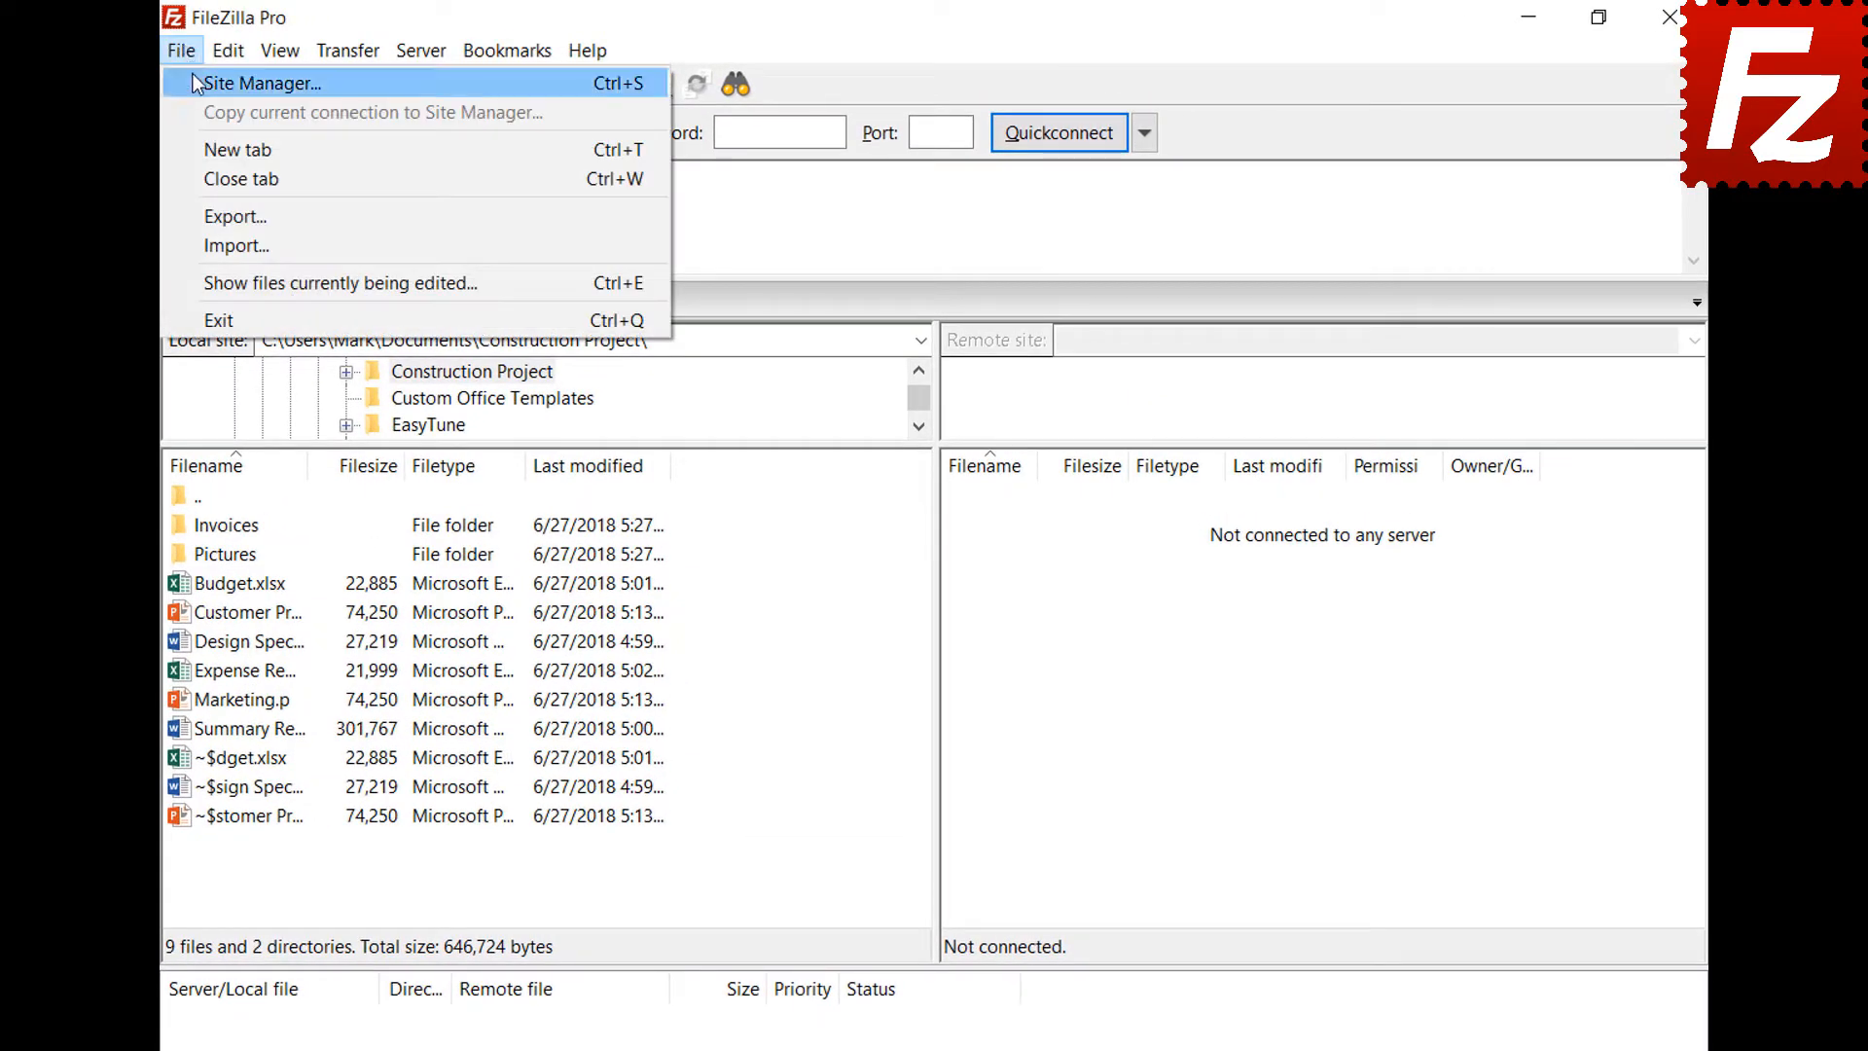
{"action": "left_click", "coordinate": [195, 78]}
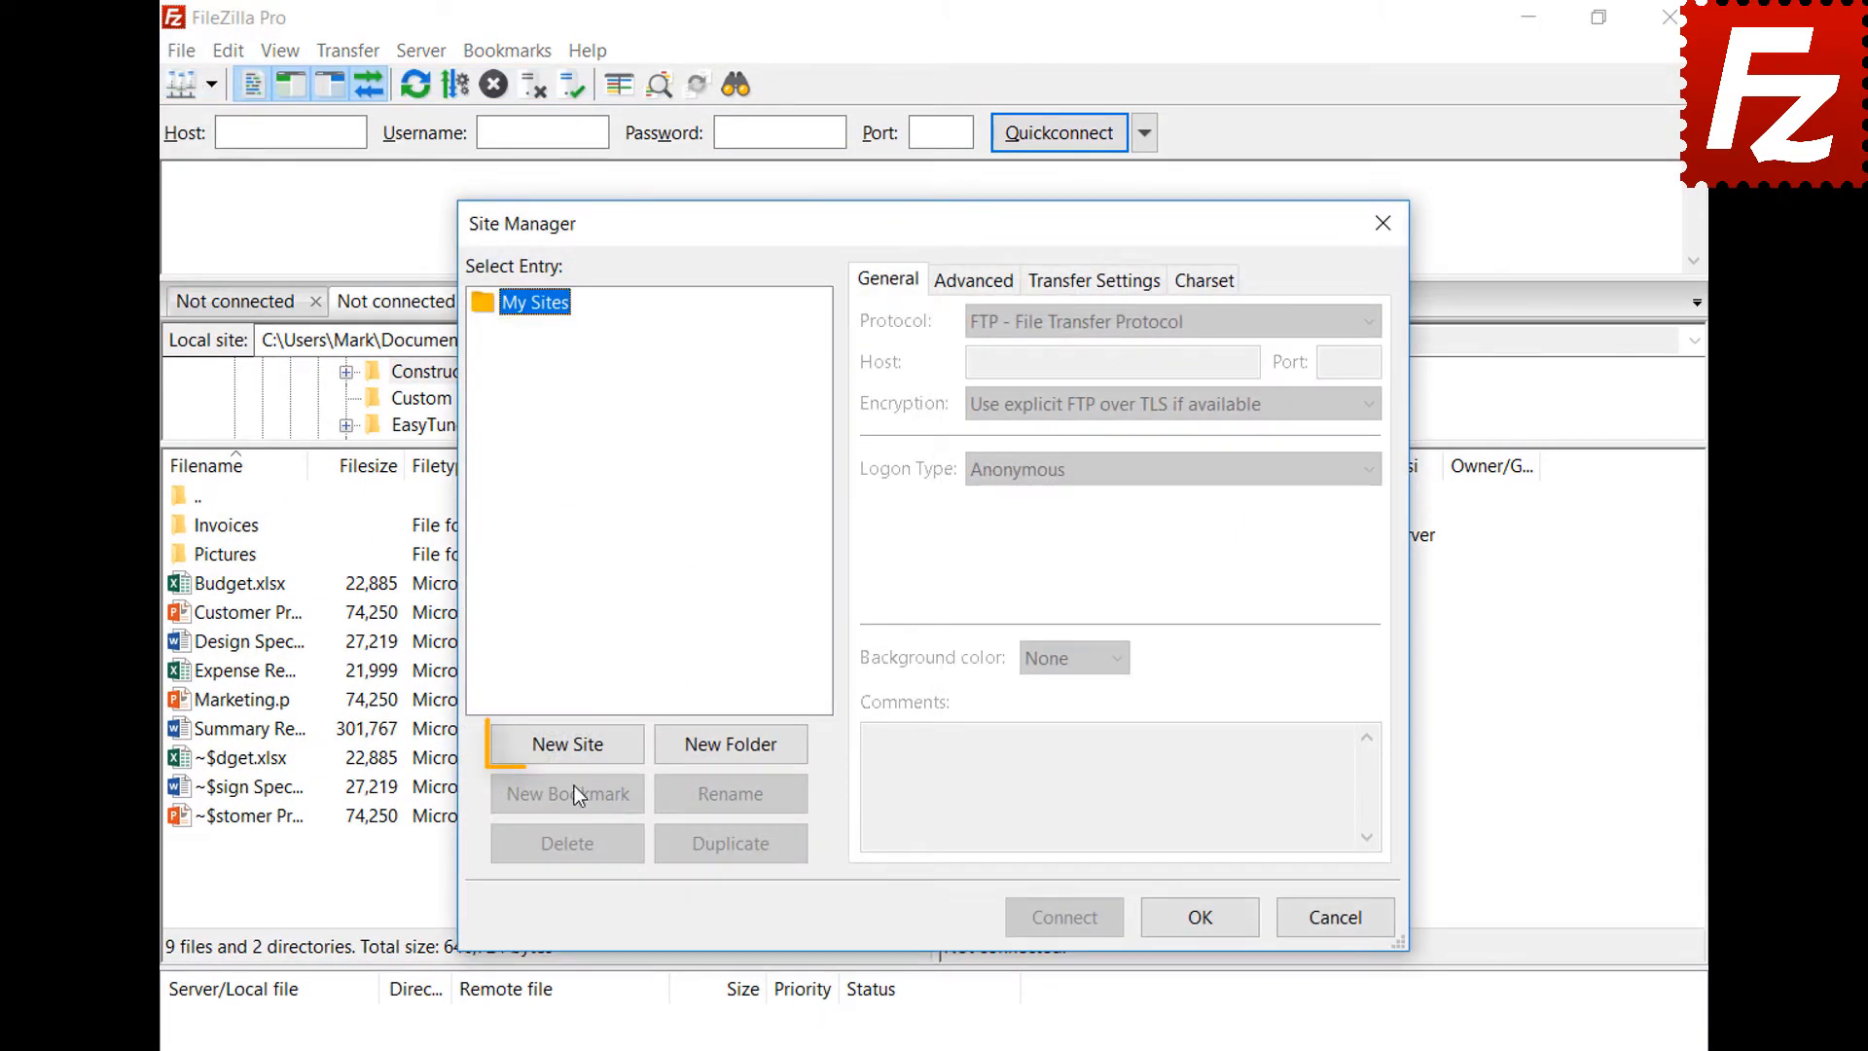
{"action": "left_click", "coordinate": [572, 746]}
{"action": "type", "text": "Amazon EC2"}
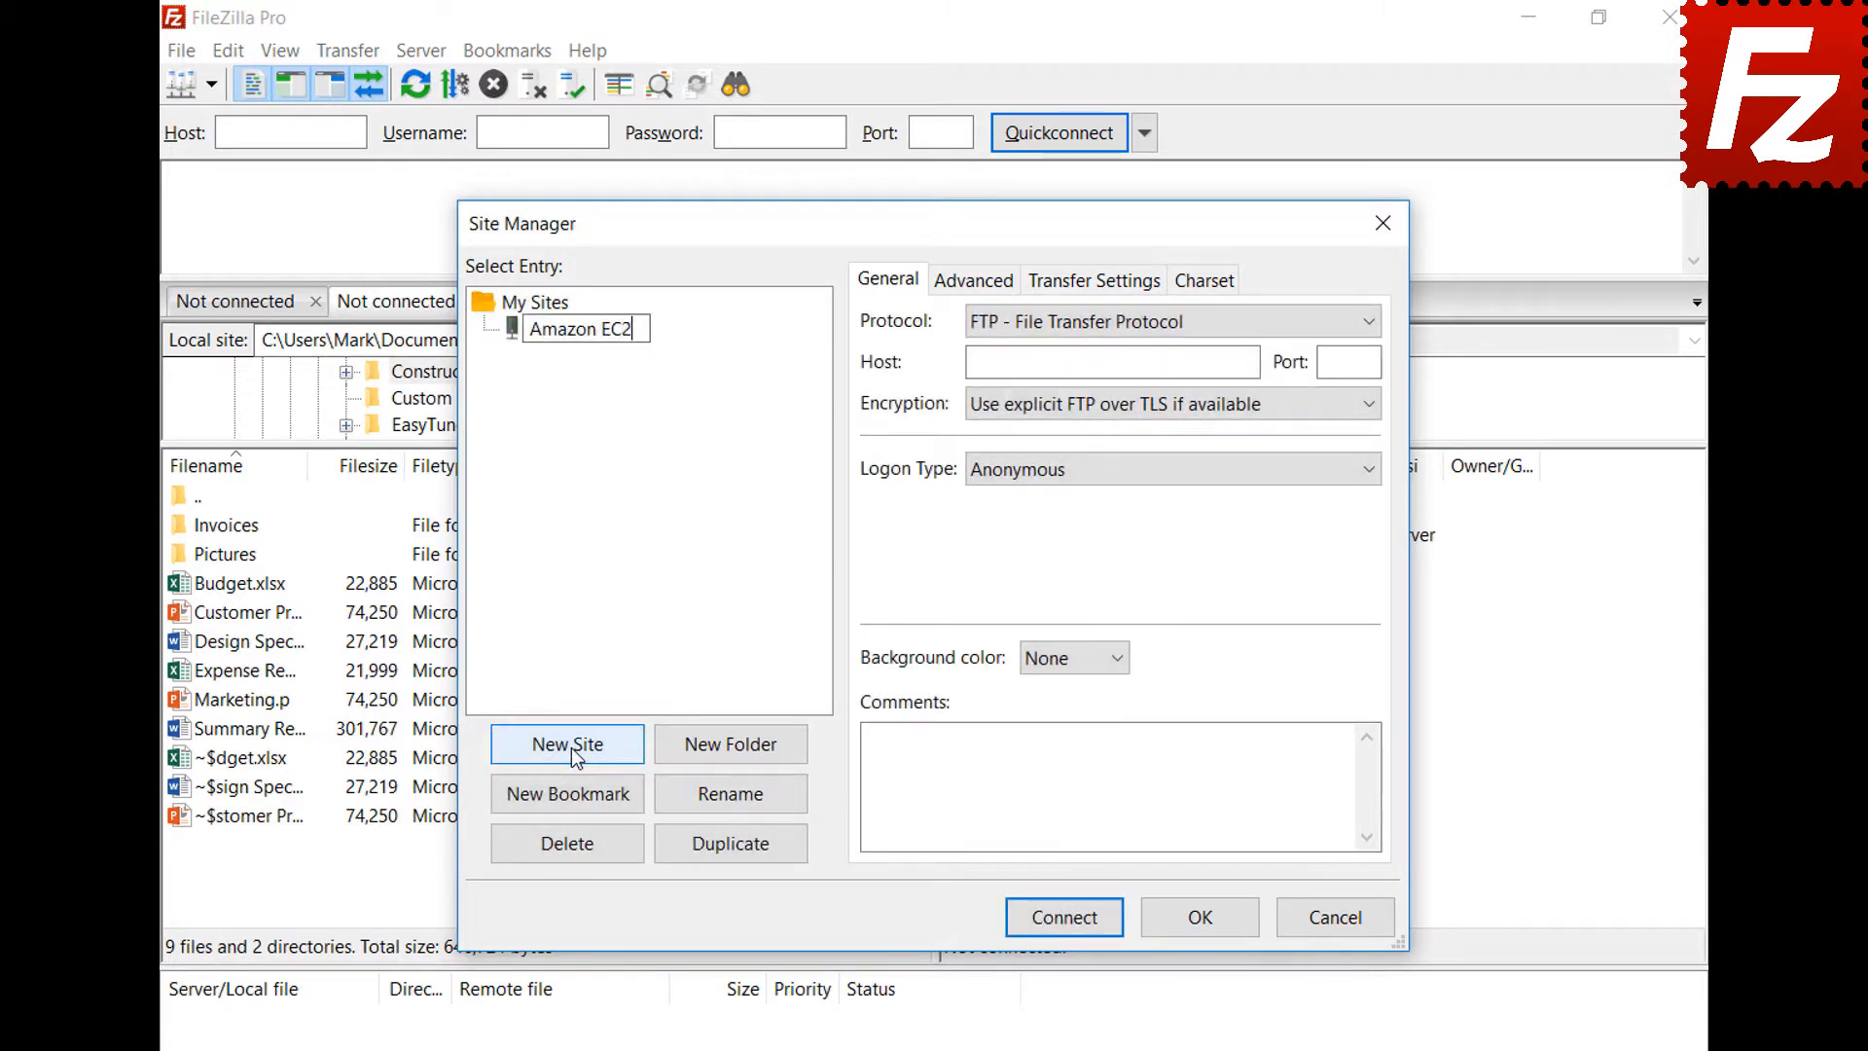
{"action": "key", "text": "Return"}
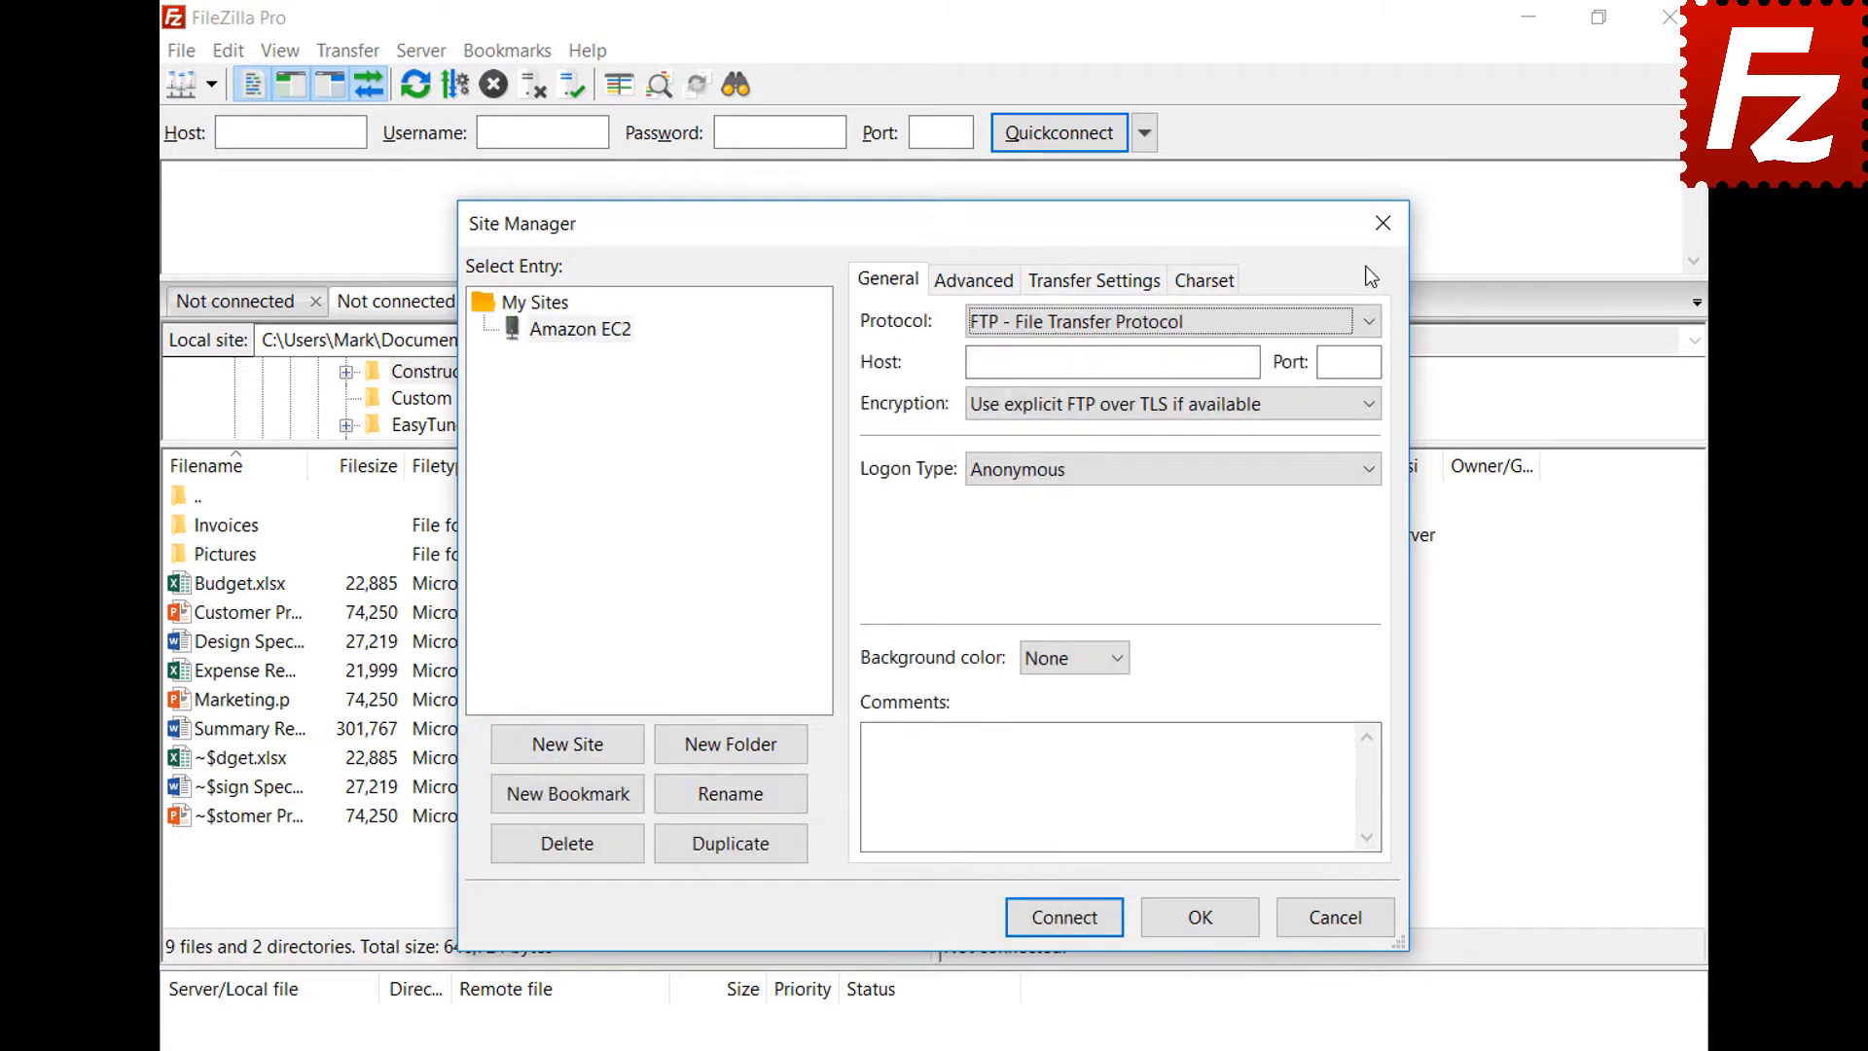
{"action": "left_click", "coordinate": [1370, 321]}
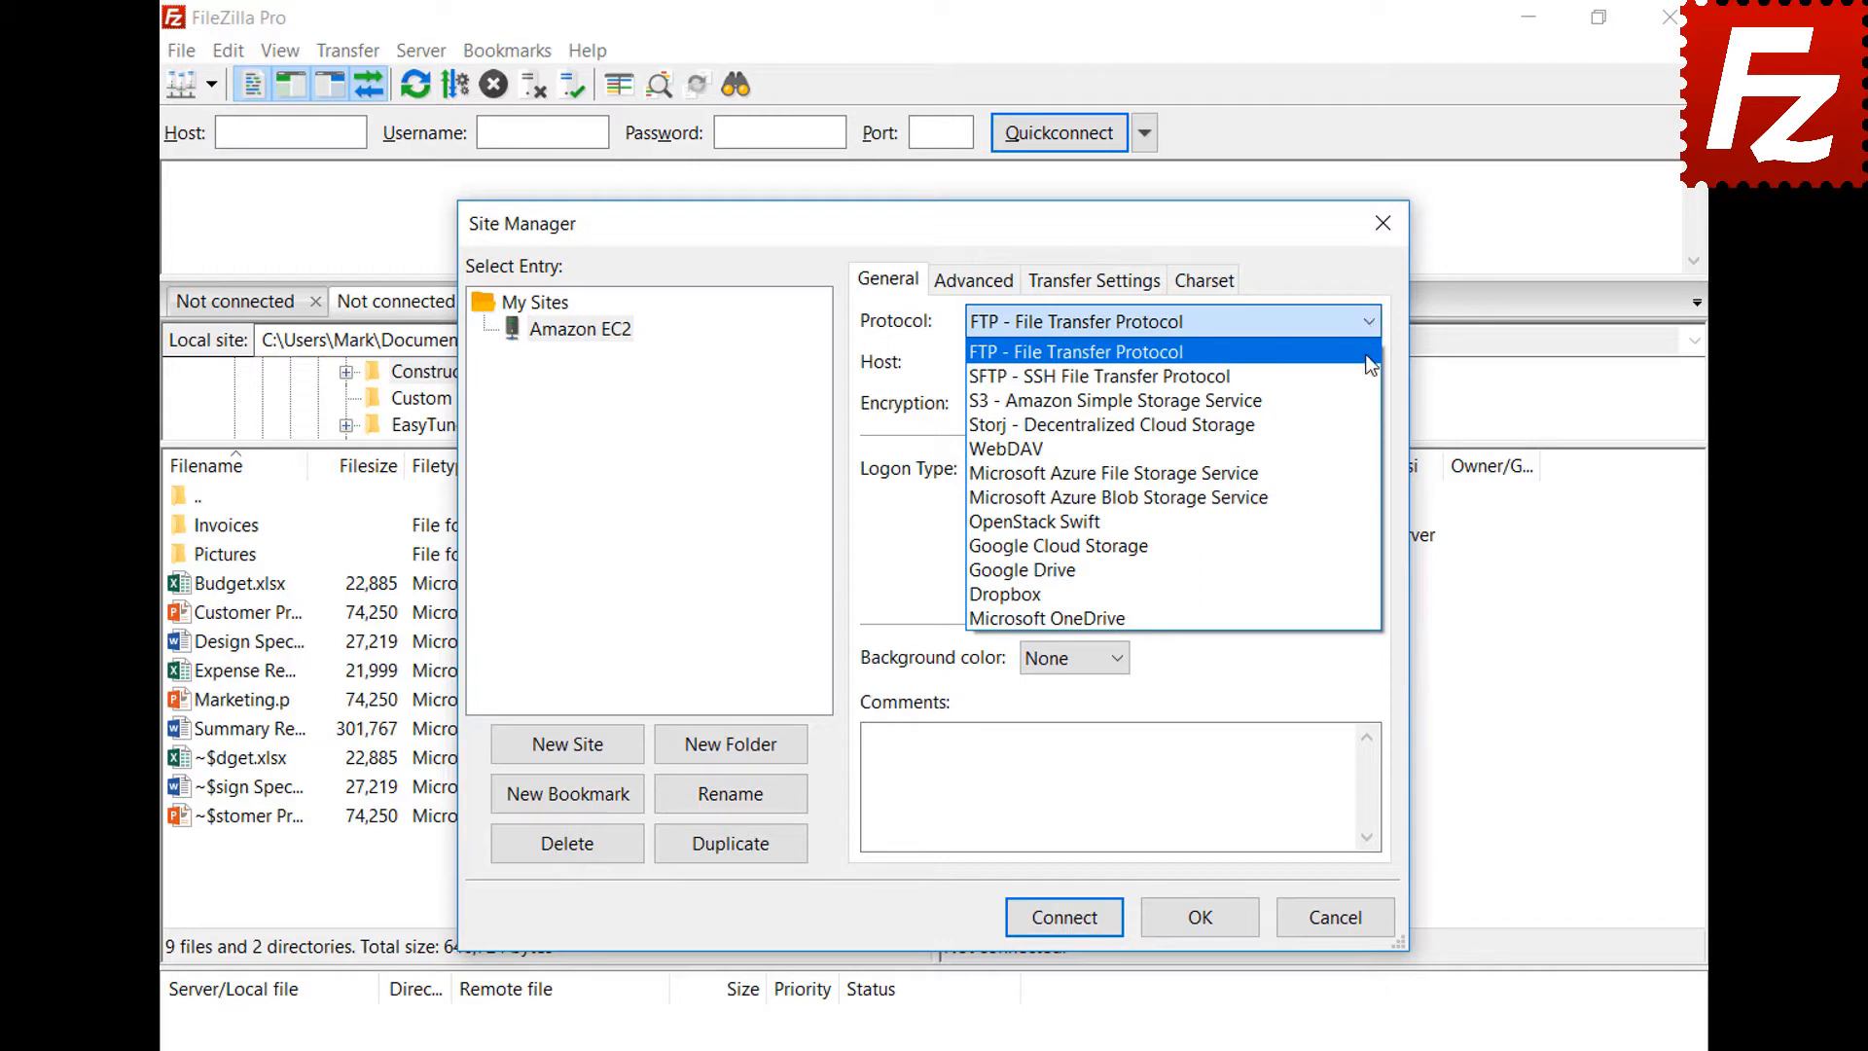
{"action": "left_click", "coordinate": [1372, 377]}
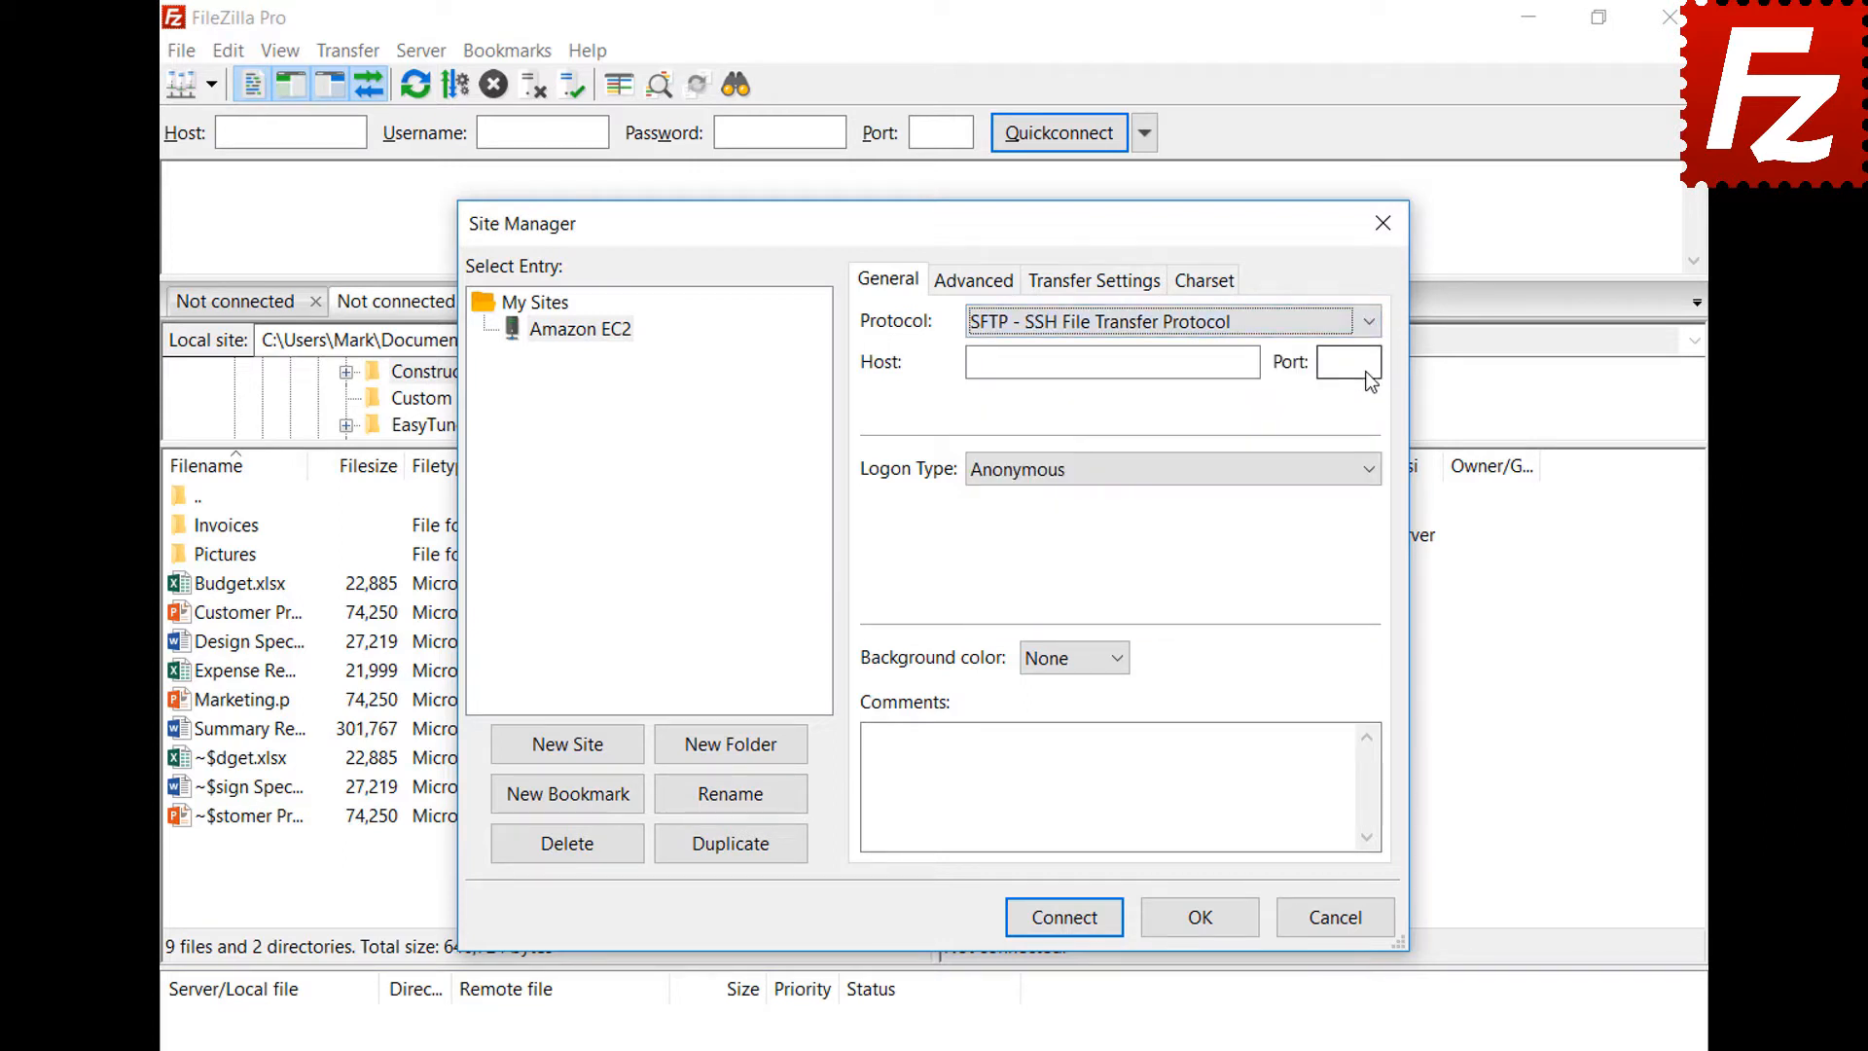
Paste the EC2 host, use Key file logon as user ubuntu with AWSKeyPair.pem, and connect
{"action": "left_click", "coordinate": [1168, 368]}
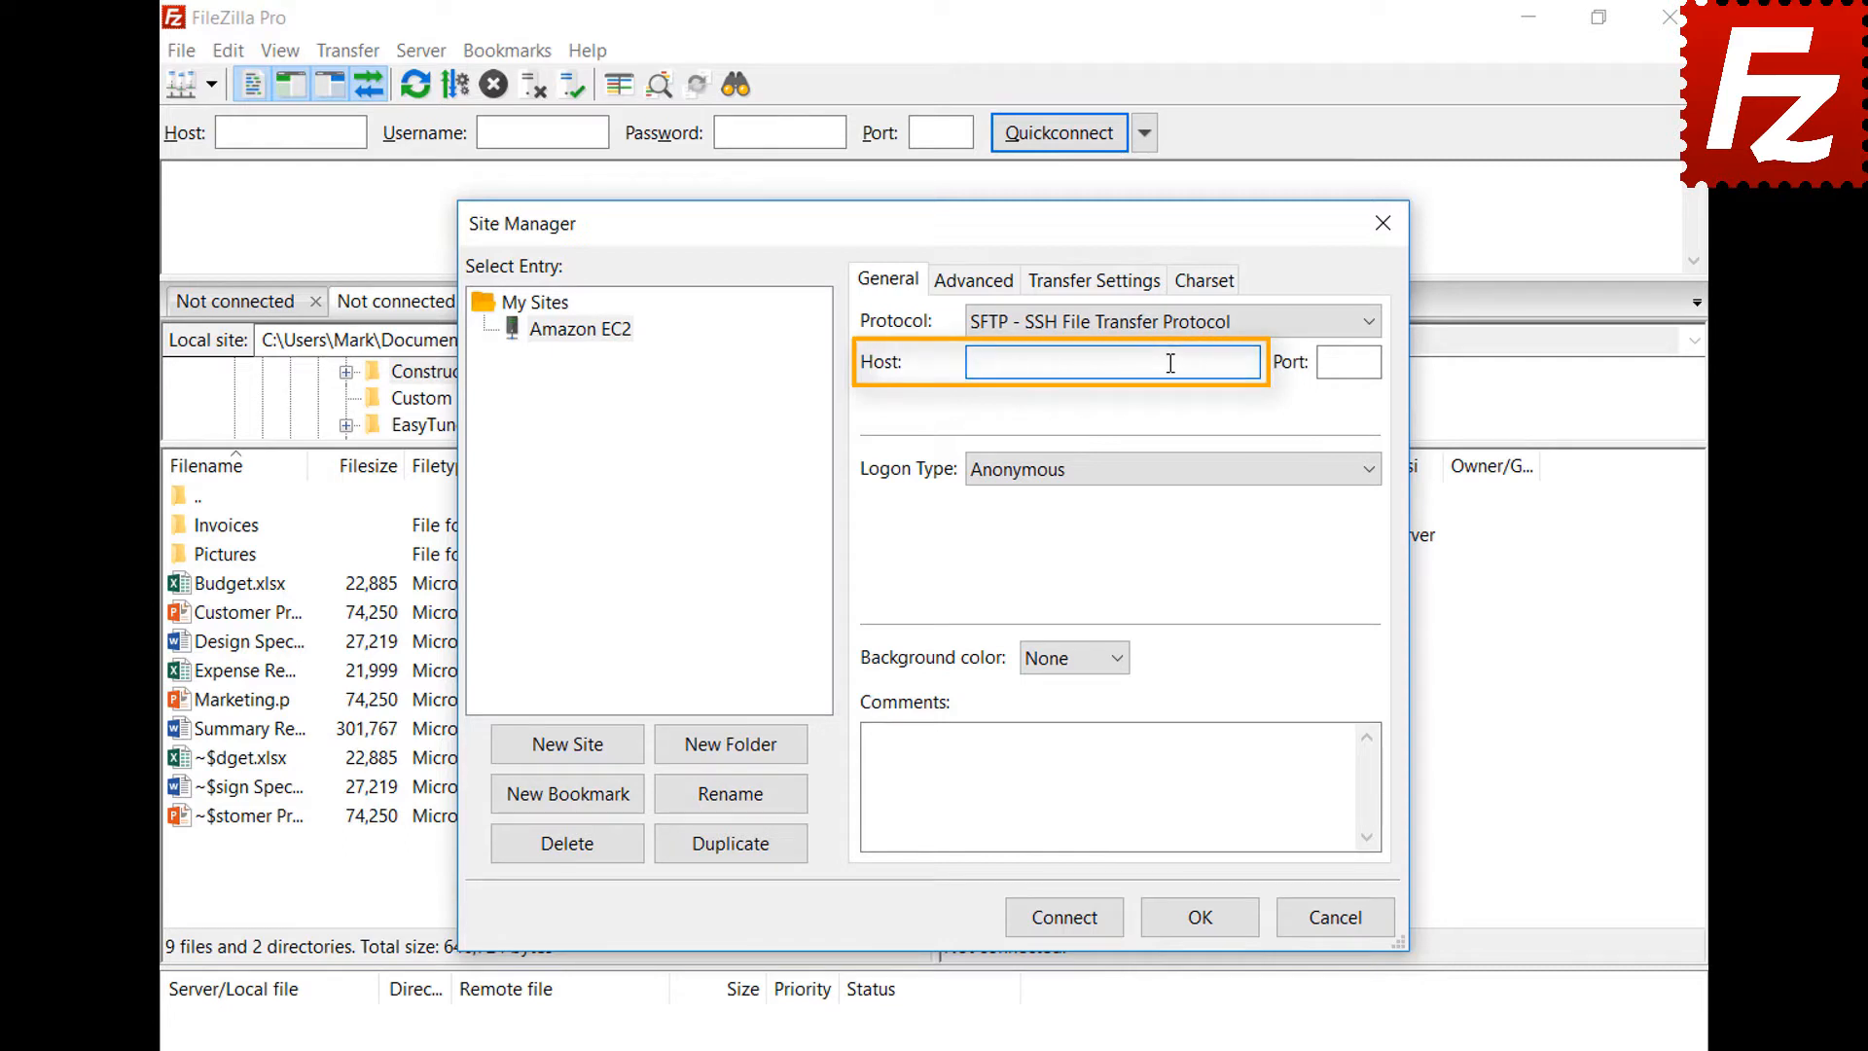
{"action": "key", "text": "ctrl+v"}
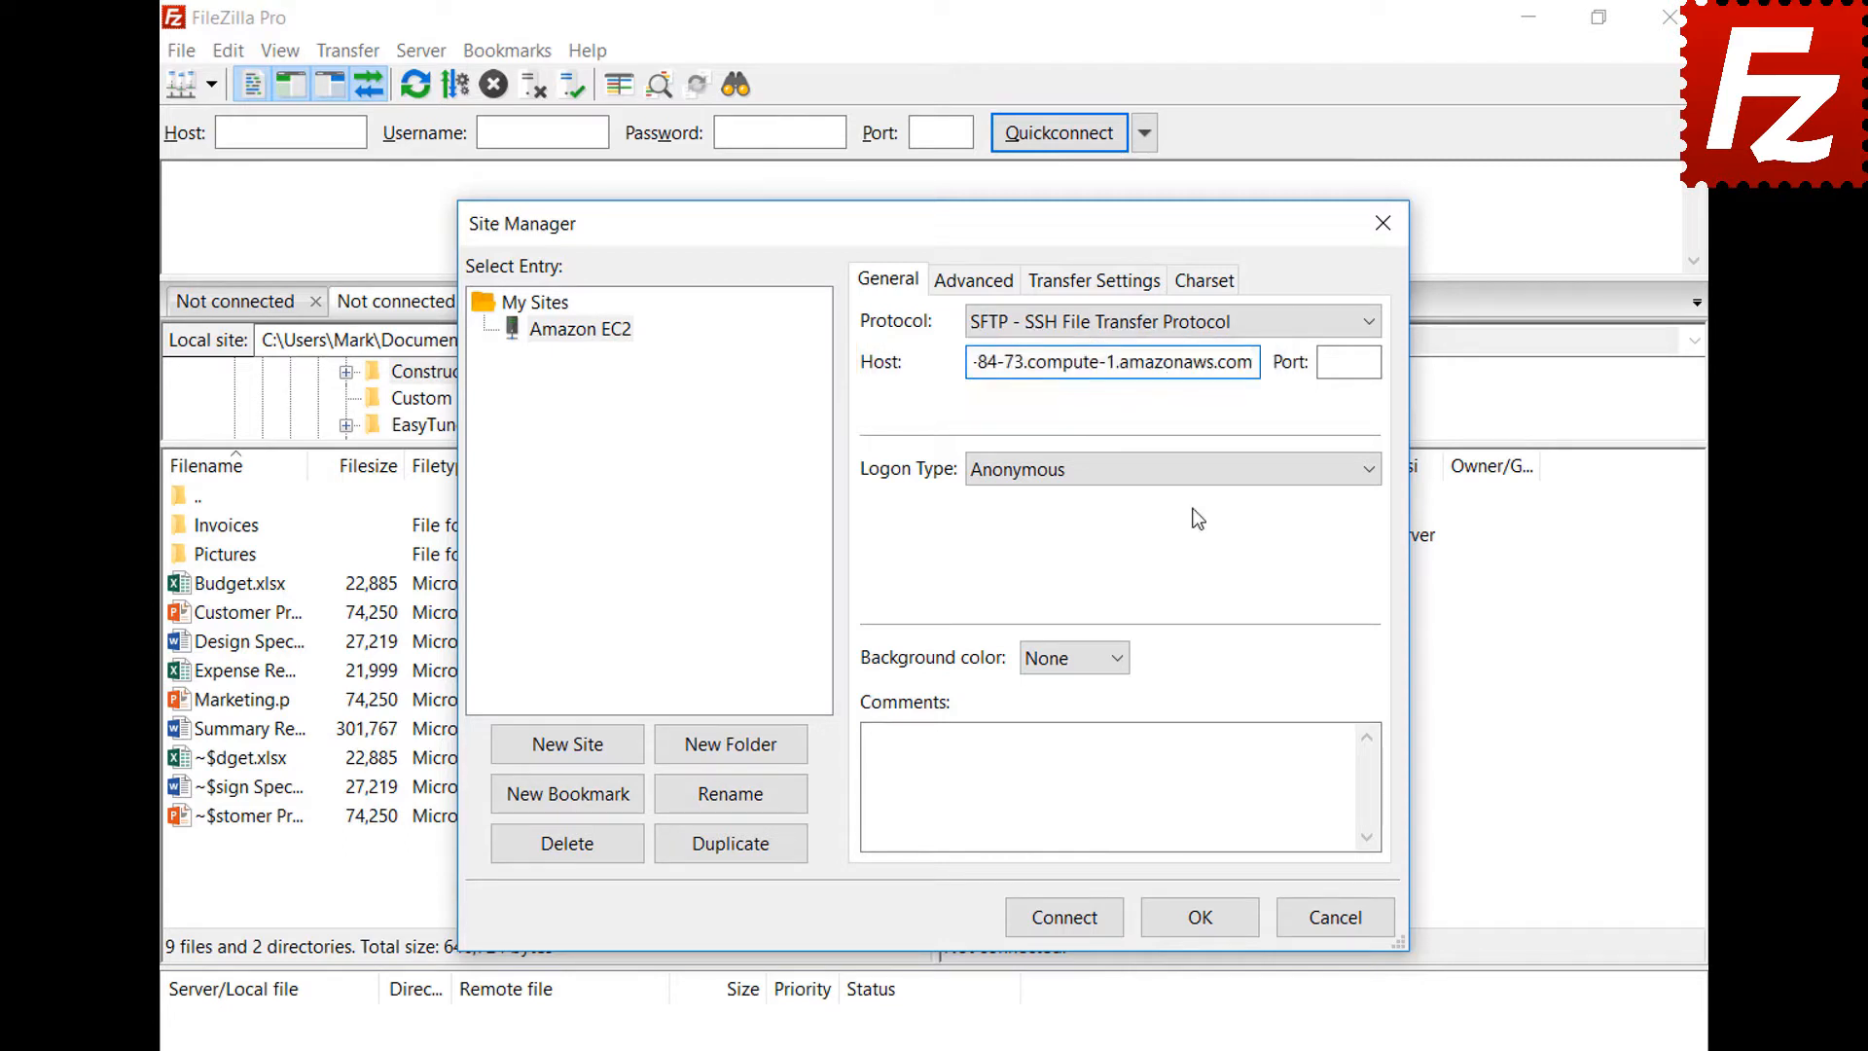
{"action": "left_click", "coordinate": [1193, 477]}
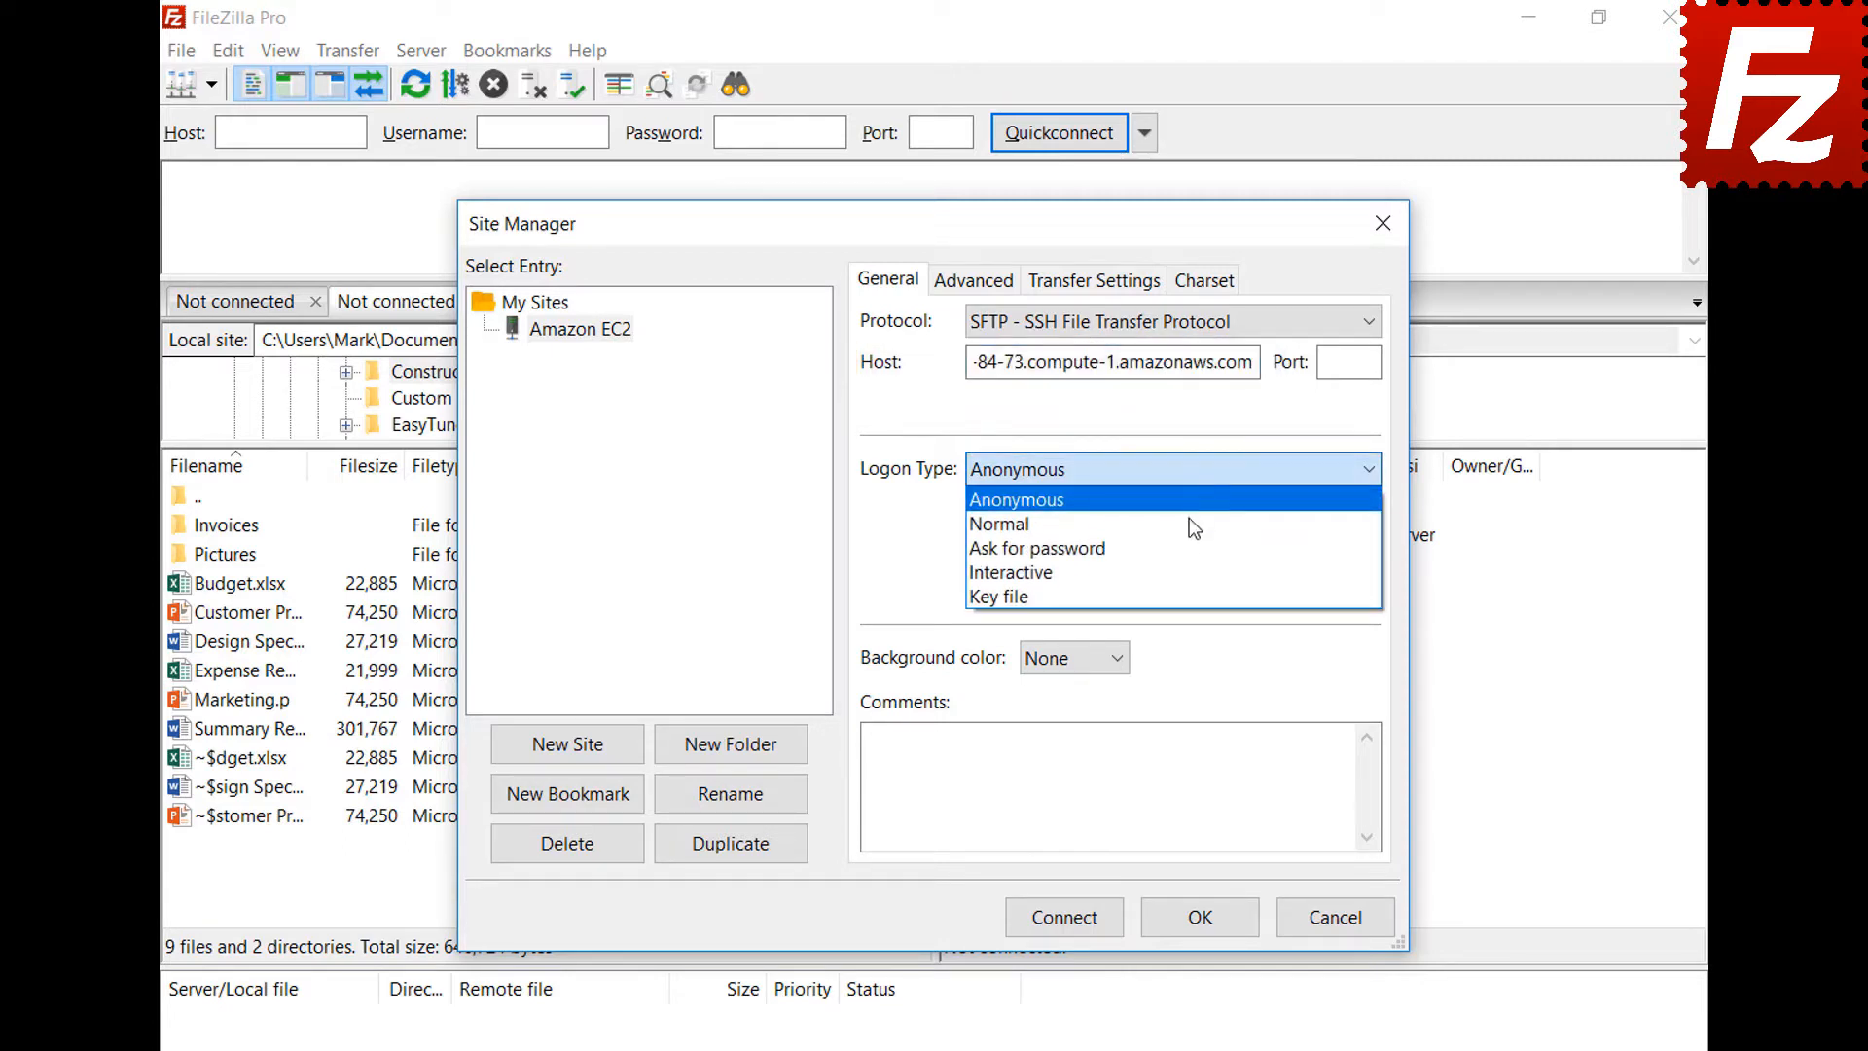
{"action": "left_click", "coordinate": [1191, 595]}
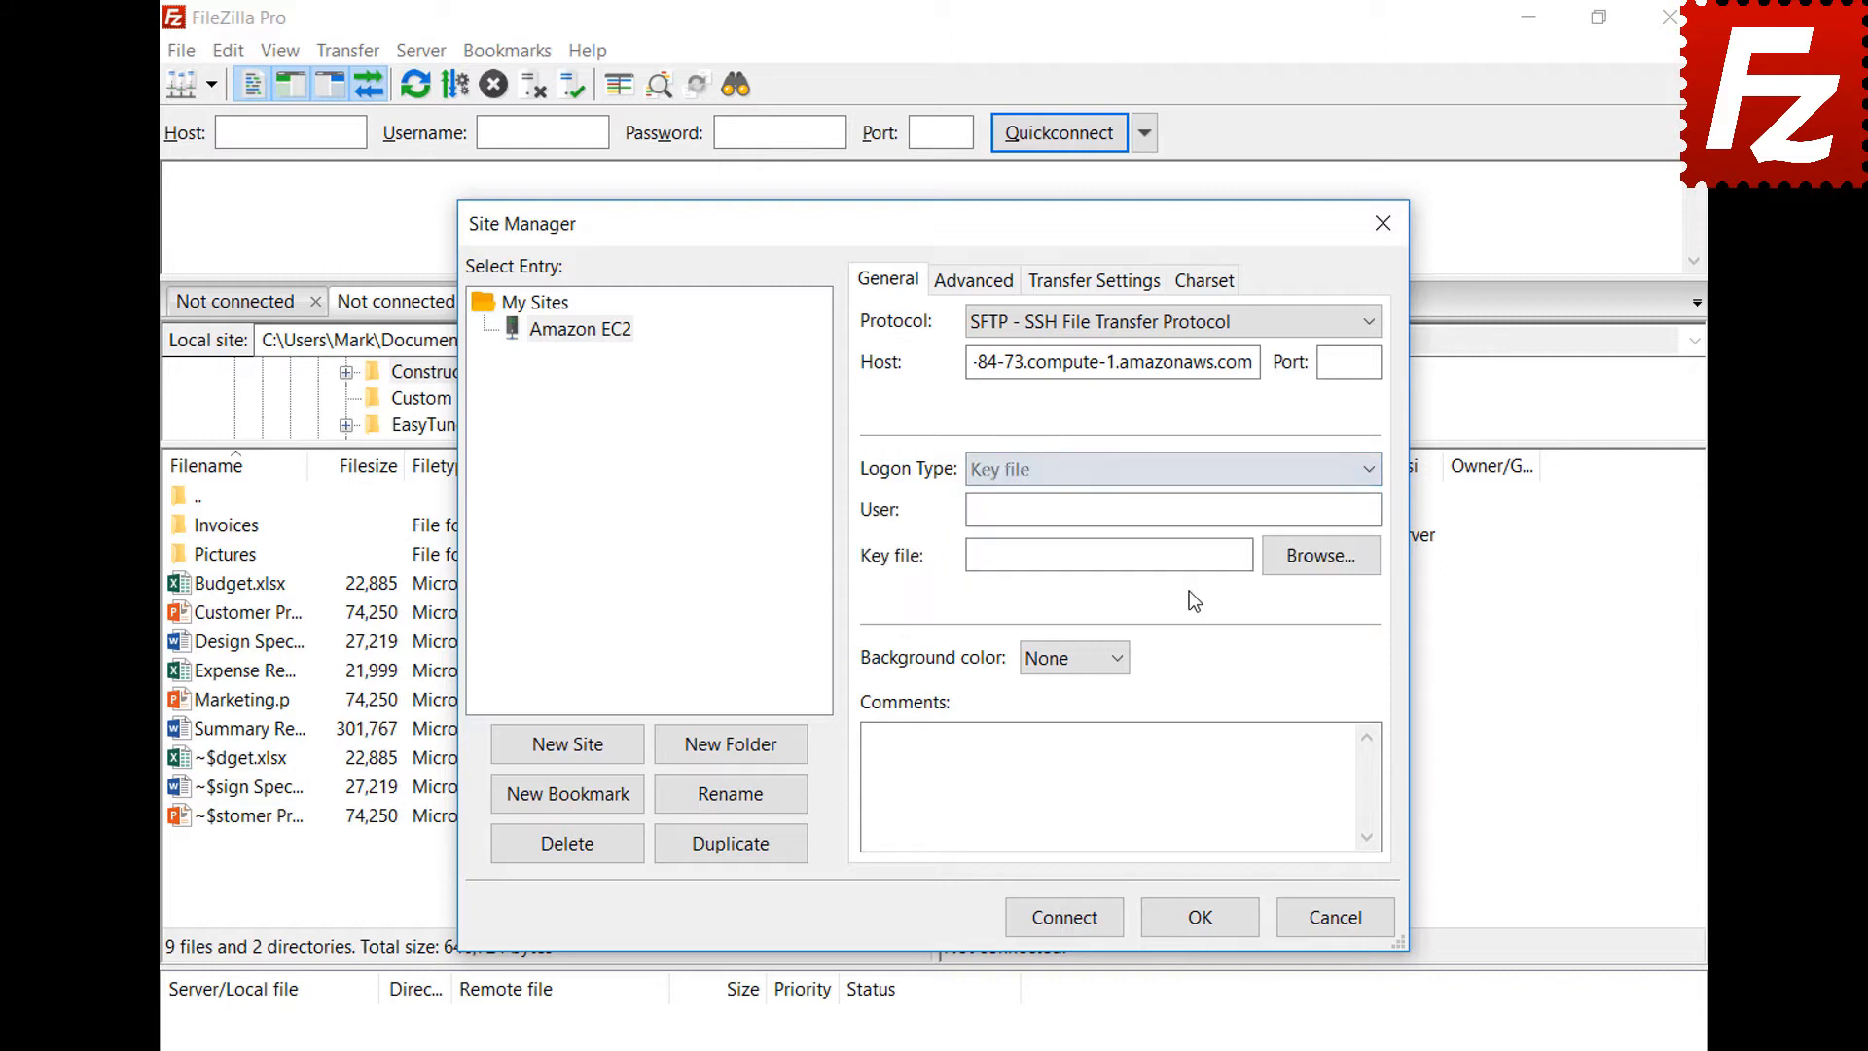
{"action": "left_click", "coordinate": [1202, 513]}
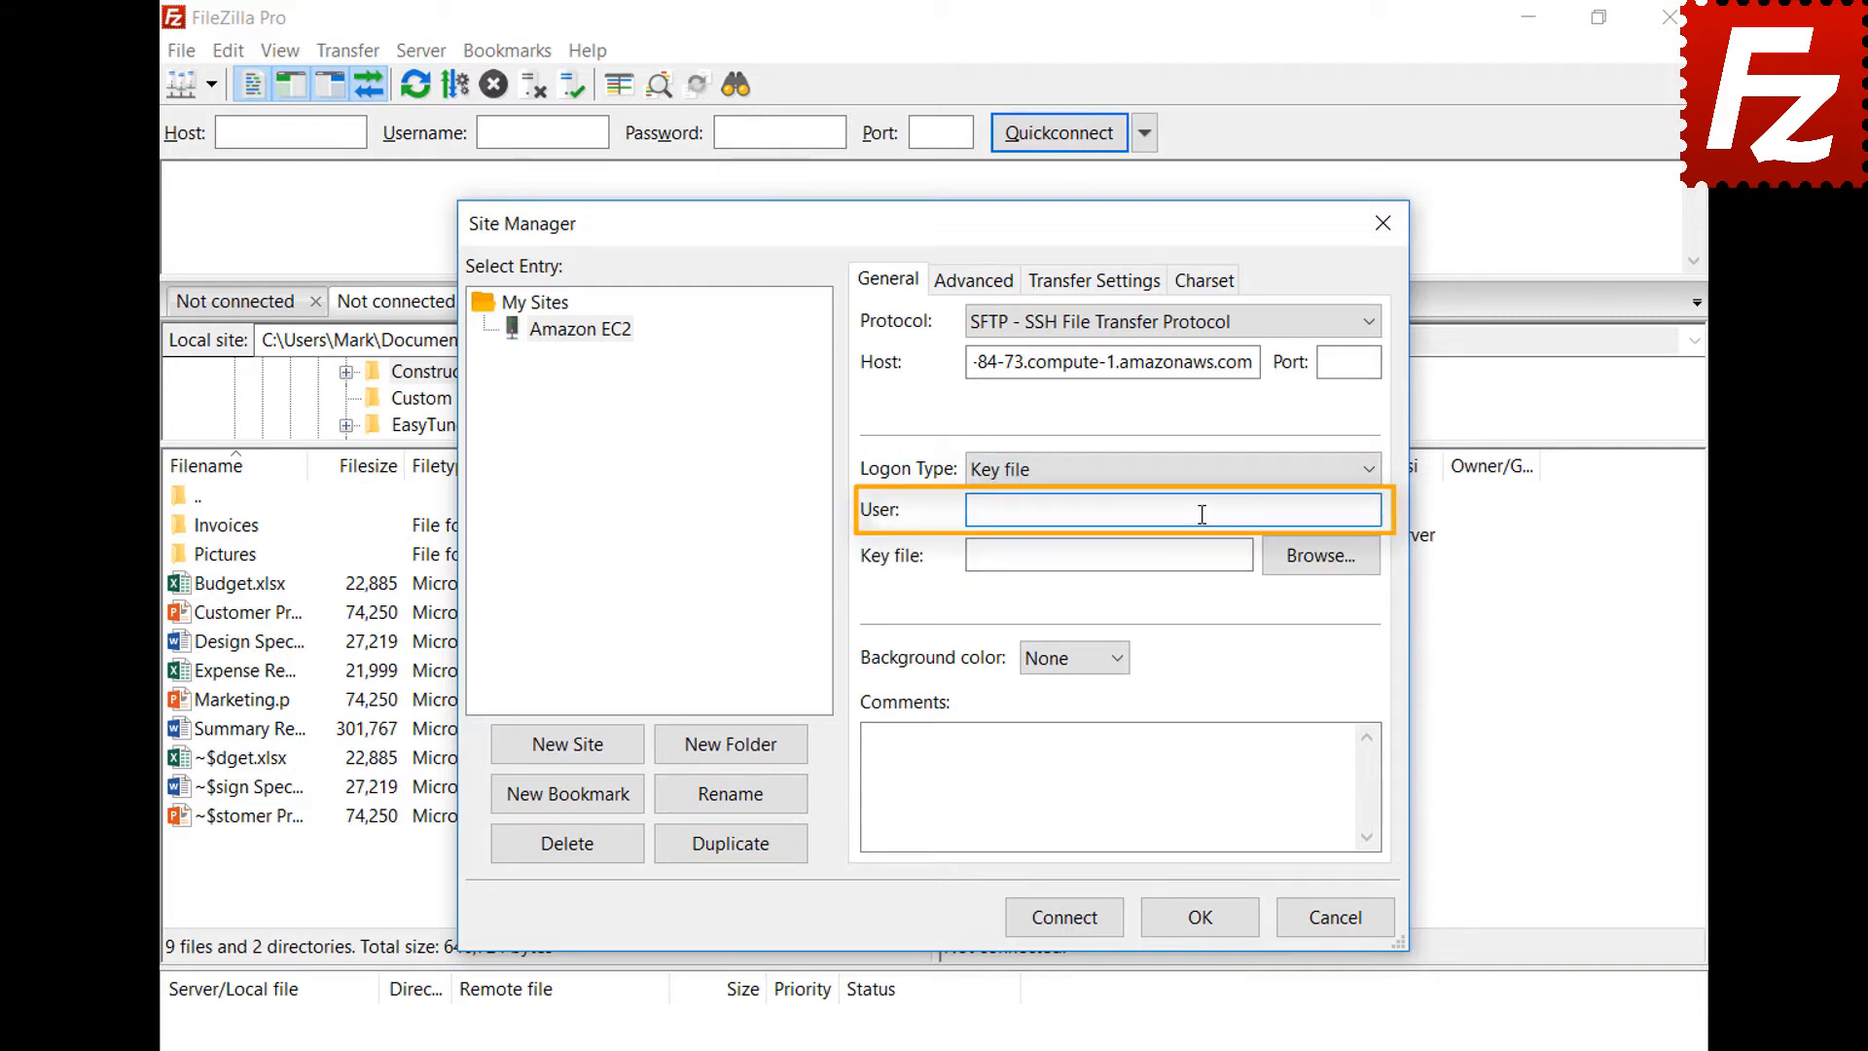
{"action": "type", "text": "ubuntu"}
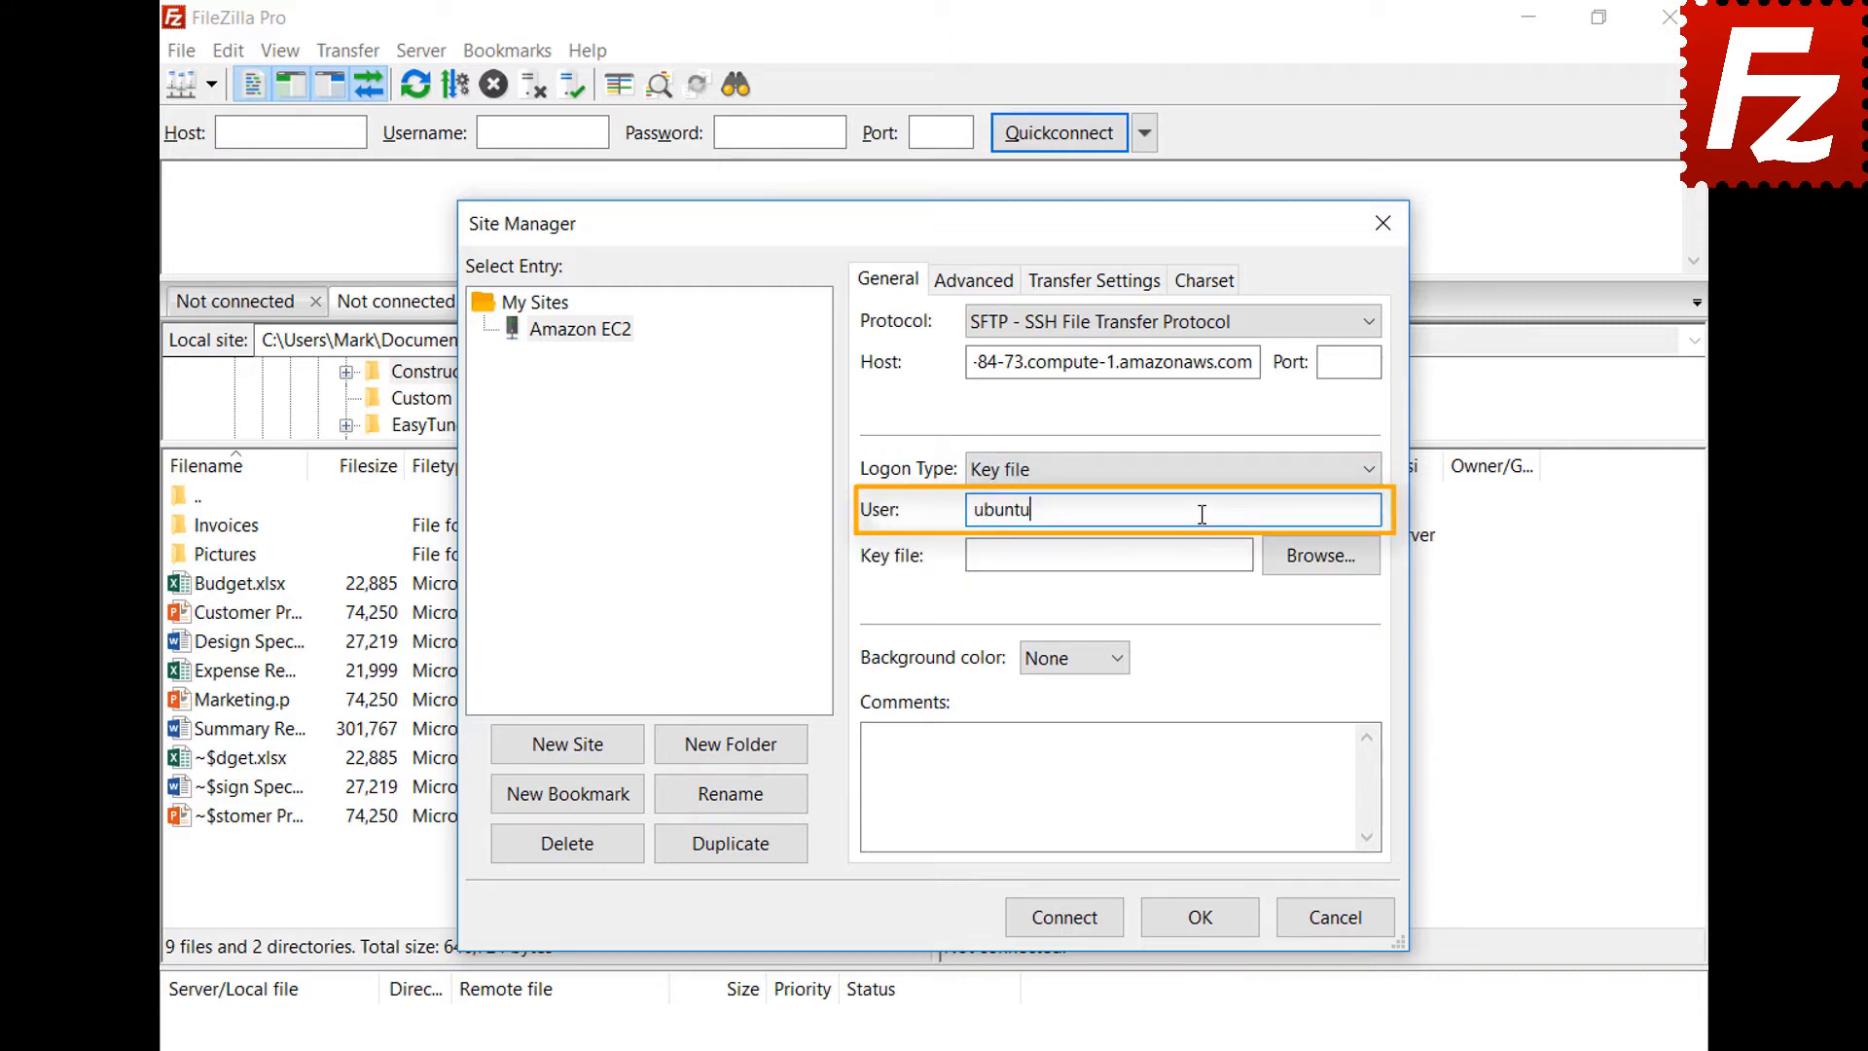
{"action": "left_click", "coordinate": [1318, 572]}
{"action": "left_click", "coordinate": [865, 801]}
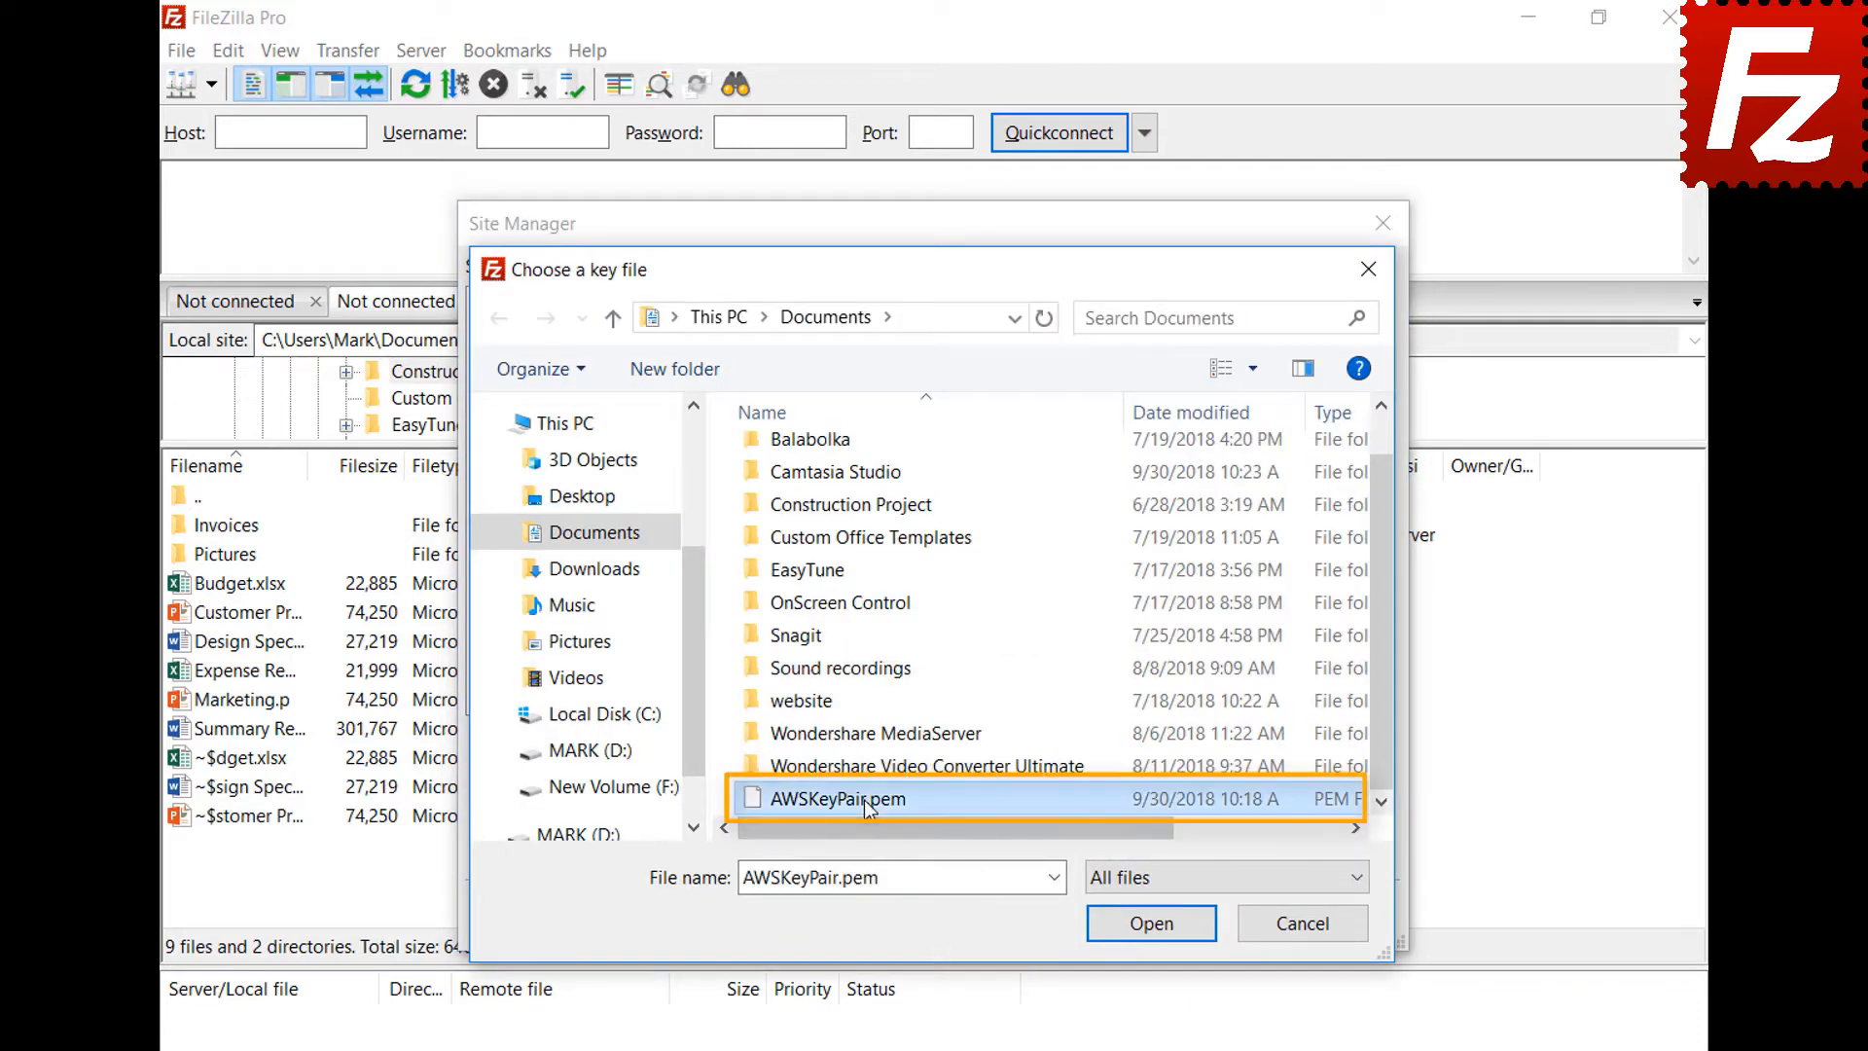
{"action": "double_click", "coordinate": [866, 802]}
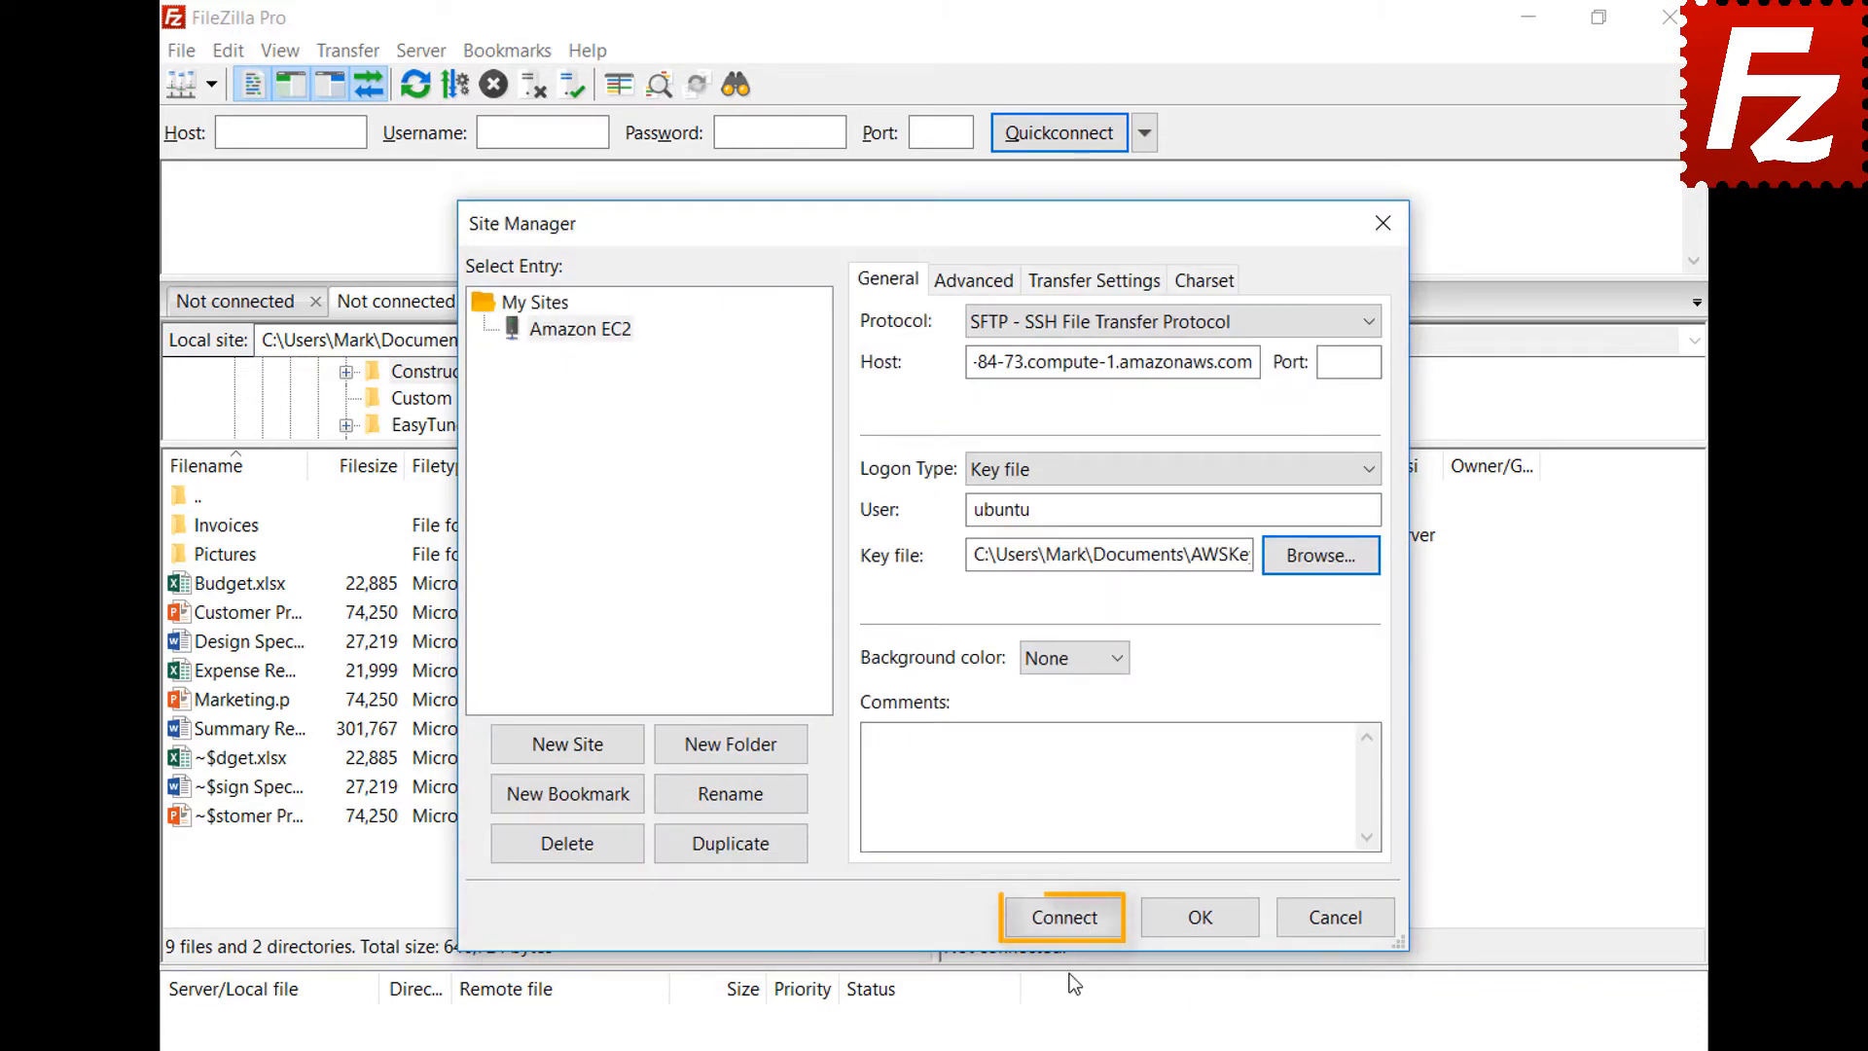
{"action": "left_click", "coordinate": [1070, 922]}
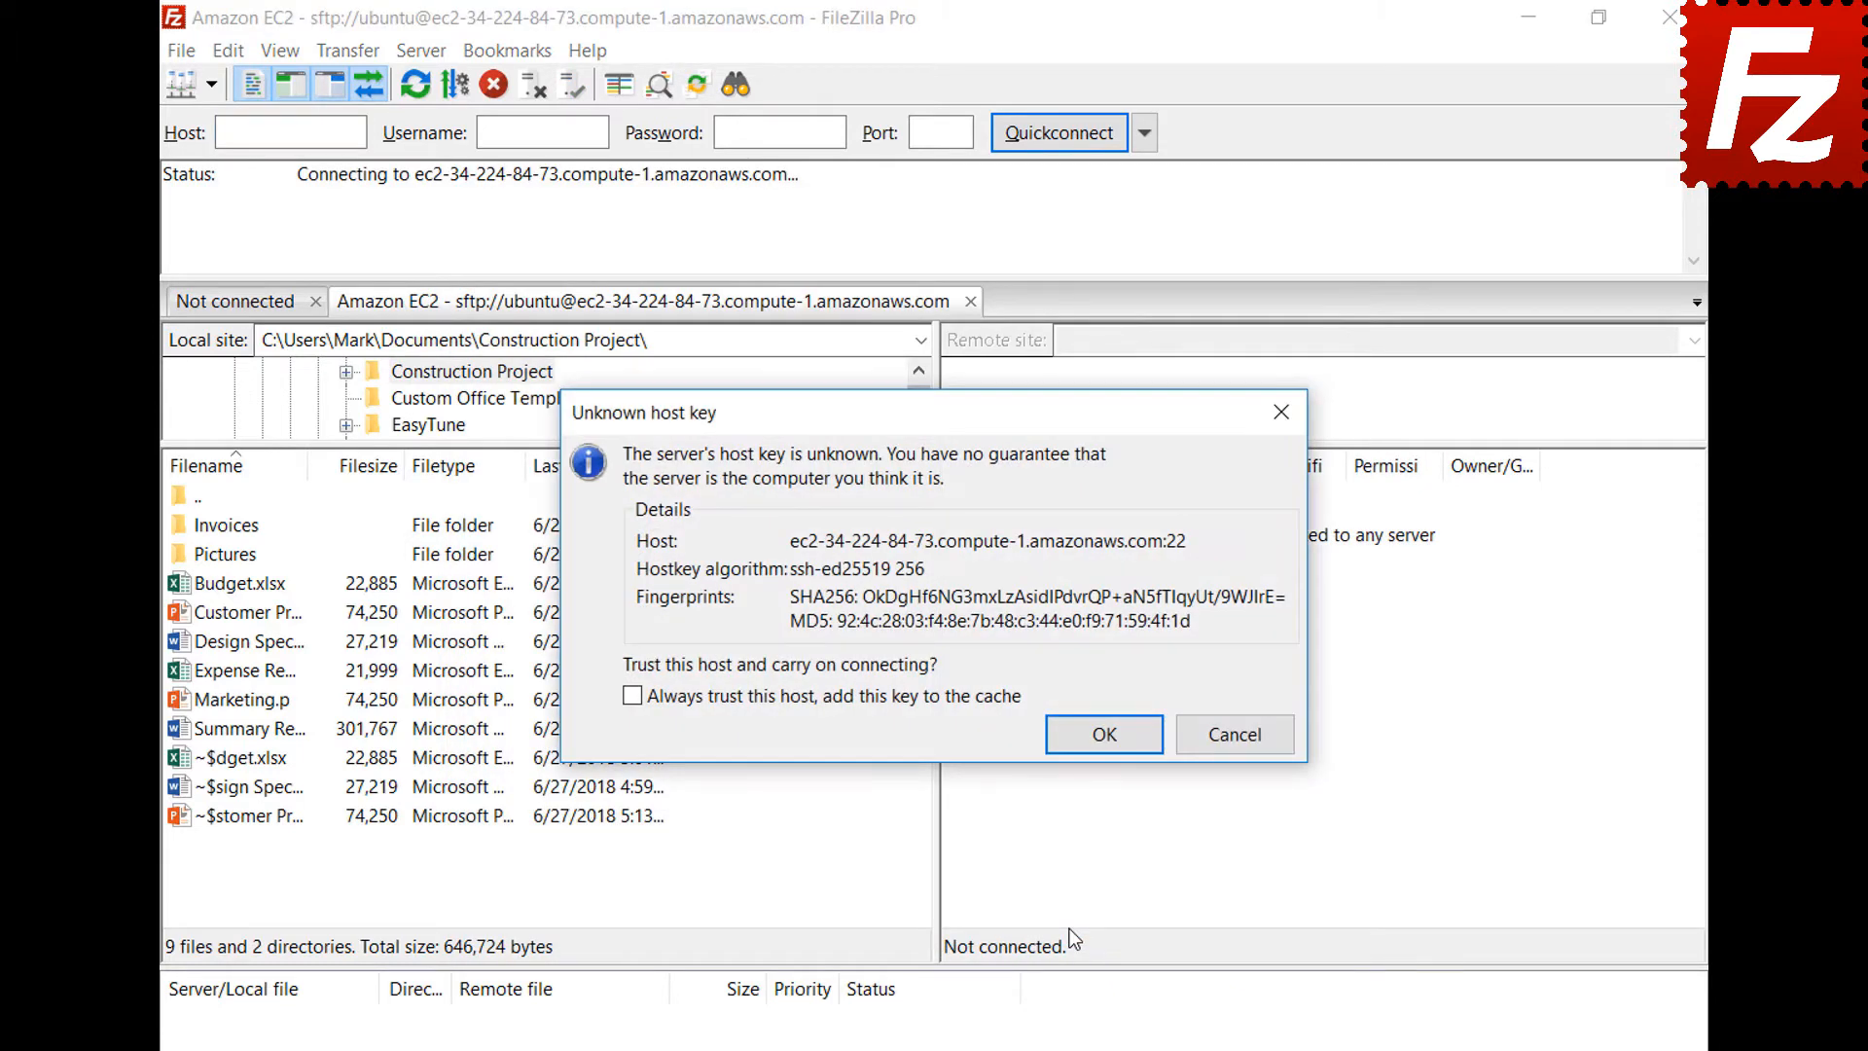
Always trust the Amazon EC2 server's unknown host key and continue connecting
{"action": "left_click", "coordinate": [1103, 731]}
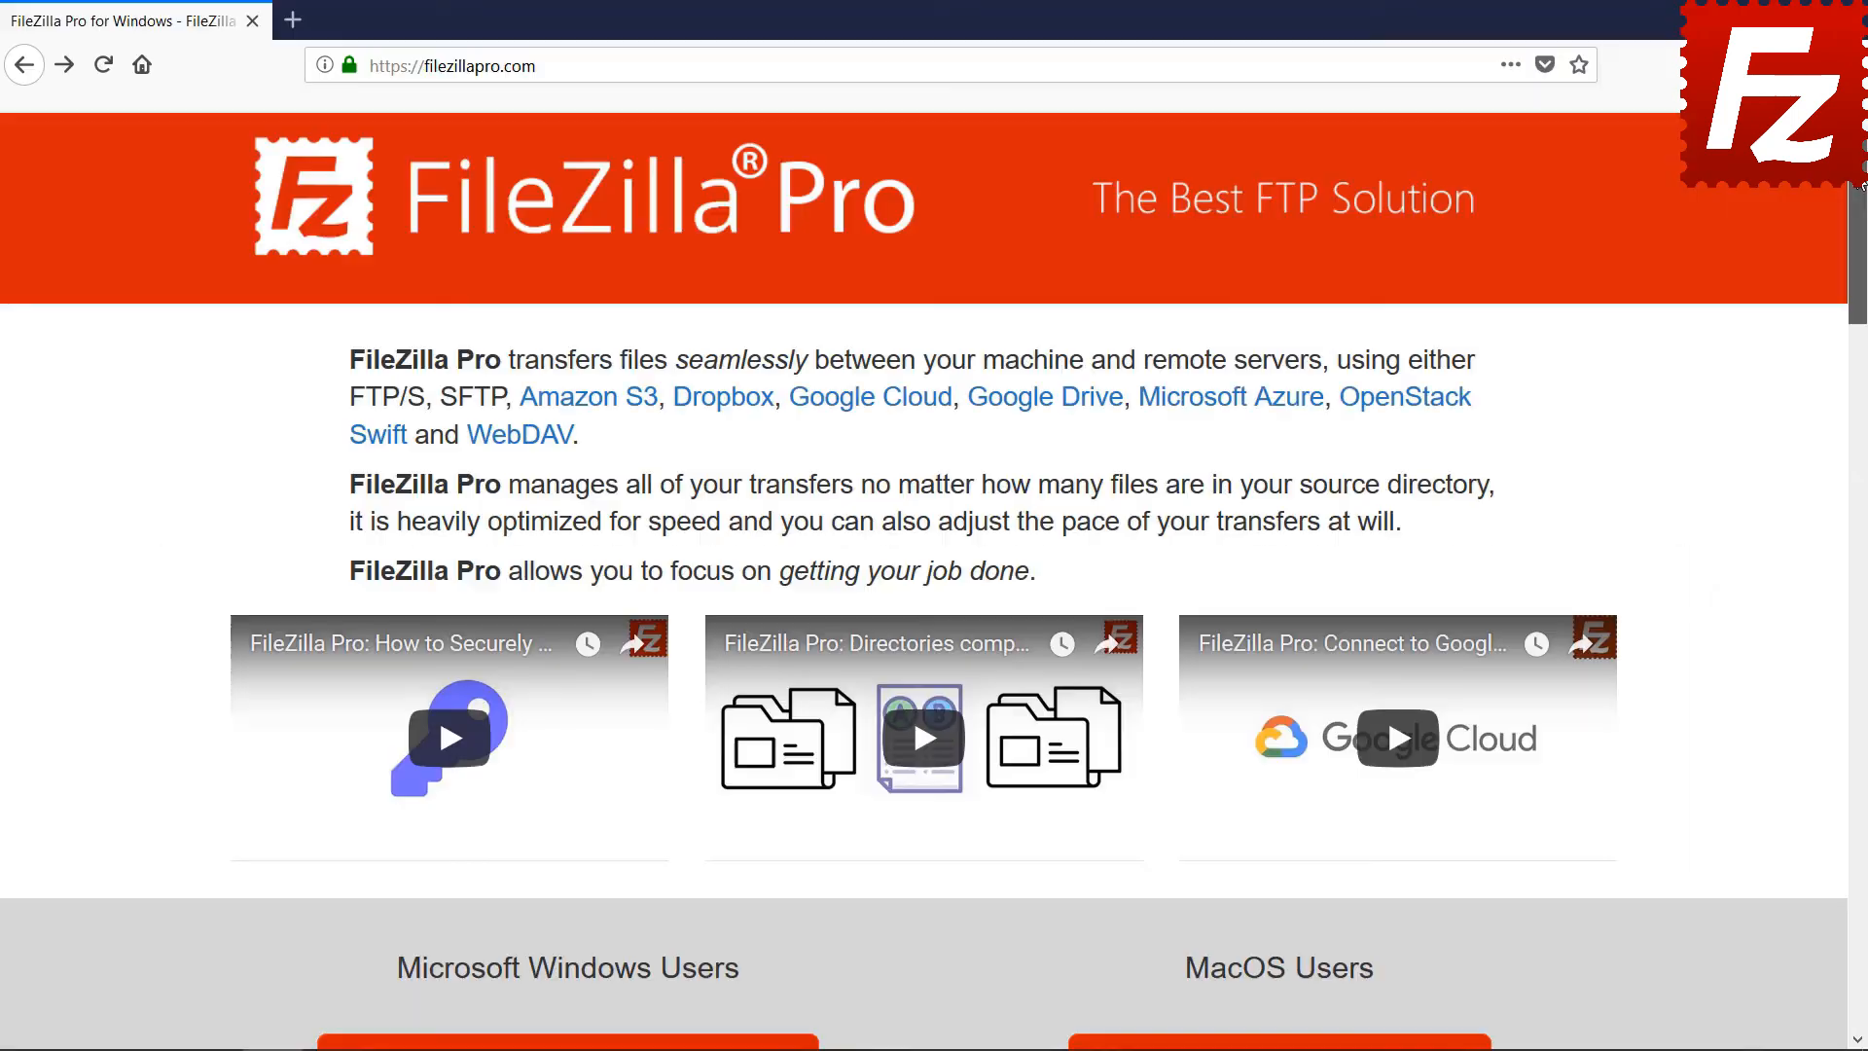
Start buying FileZilla Pro for Windows and view the 2Checkout billing and payment forms
{"action": "scroll", "coordinate": [1859, 277], "scroll_direction": "down", "scroll_amount": 7}
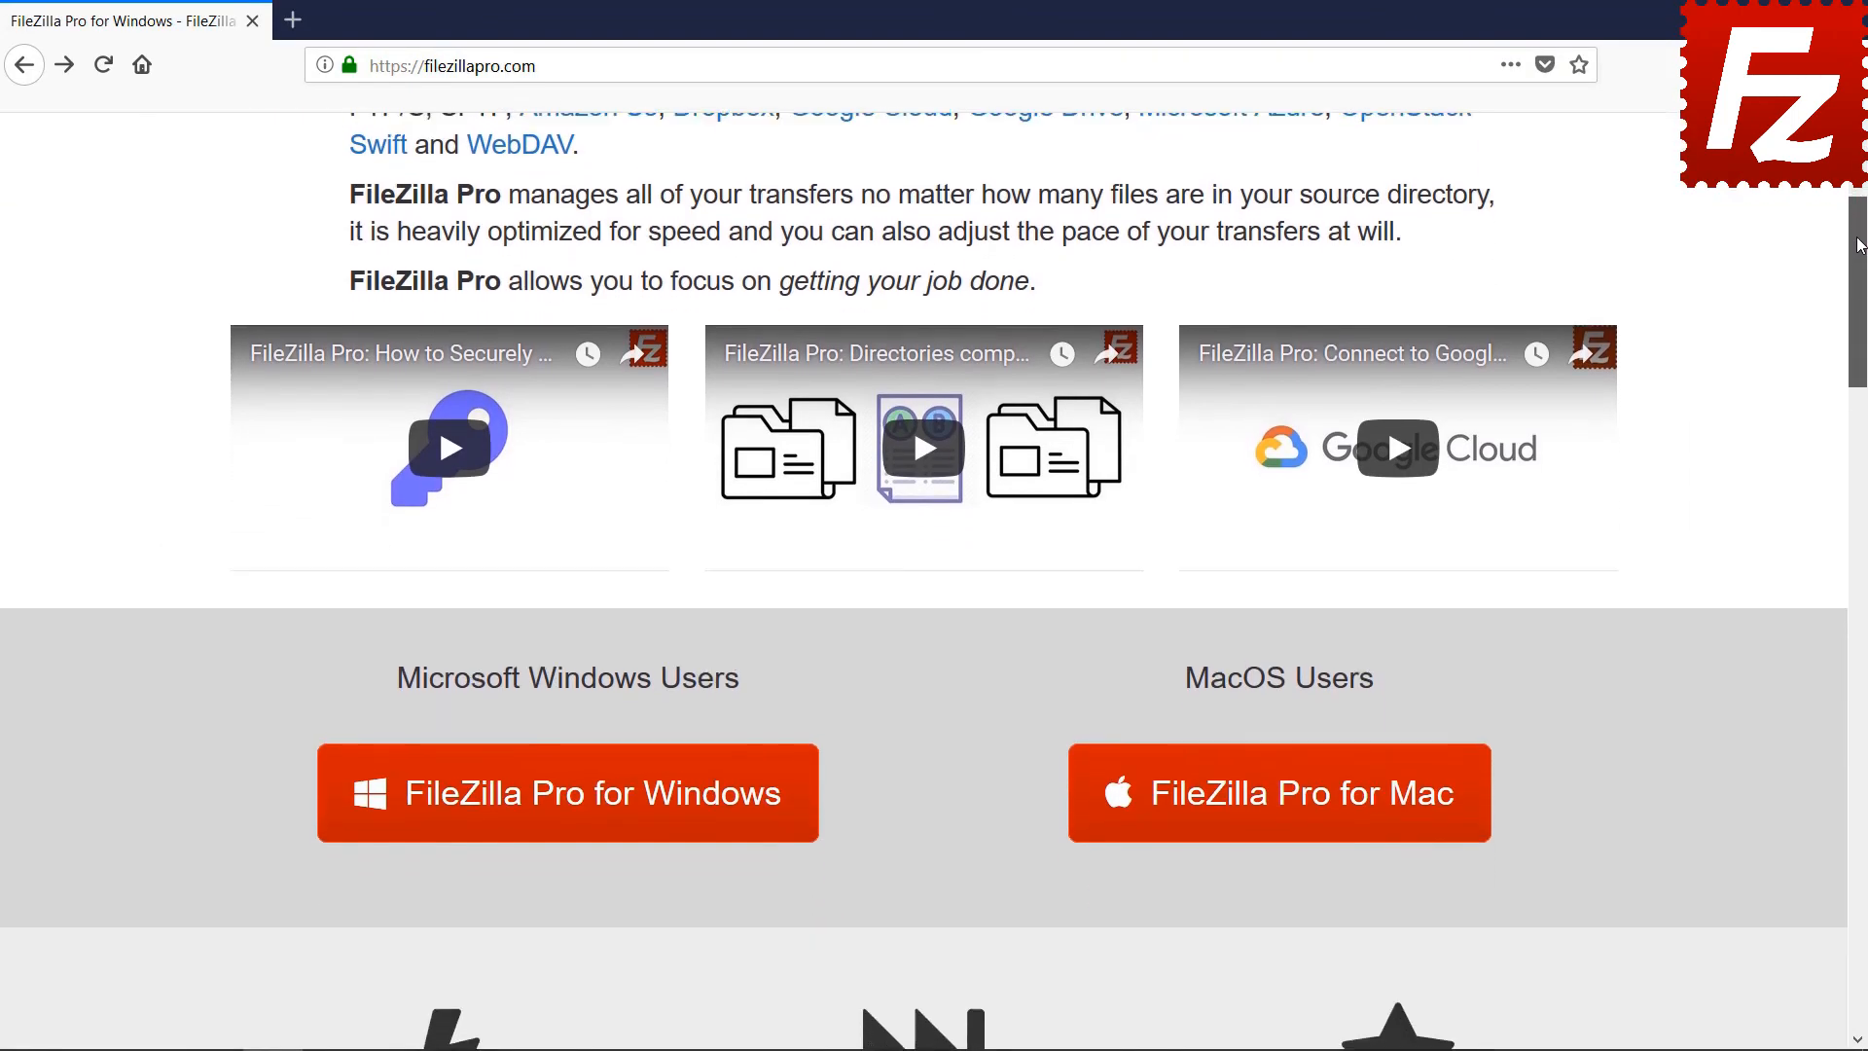
{"action": "scroll", "coordinate": [1858, 277], "scroll_direction": "down", "scroll_amount": 1}
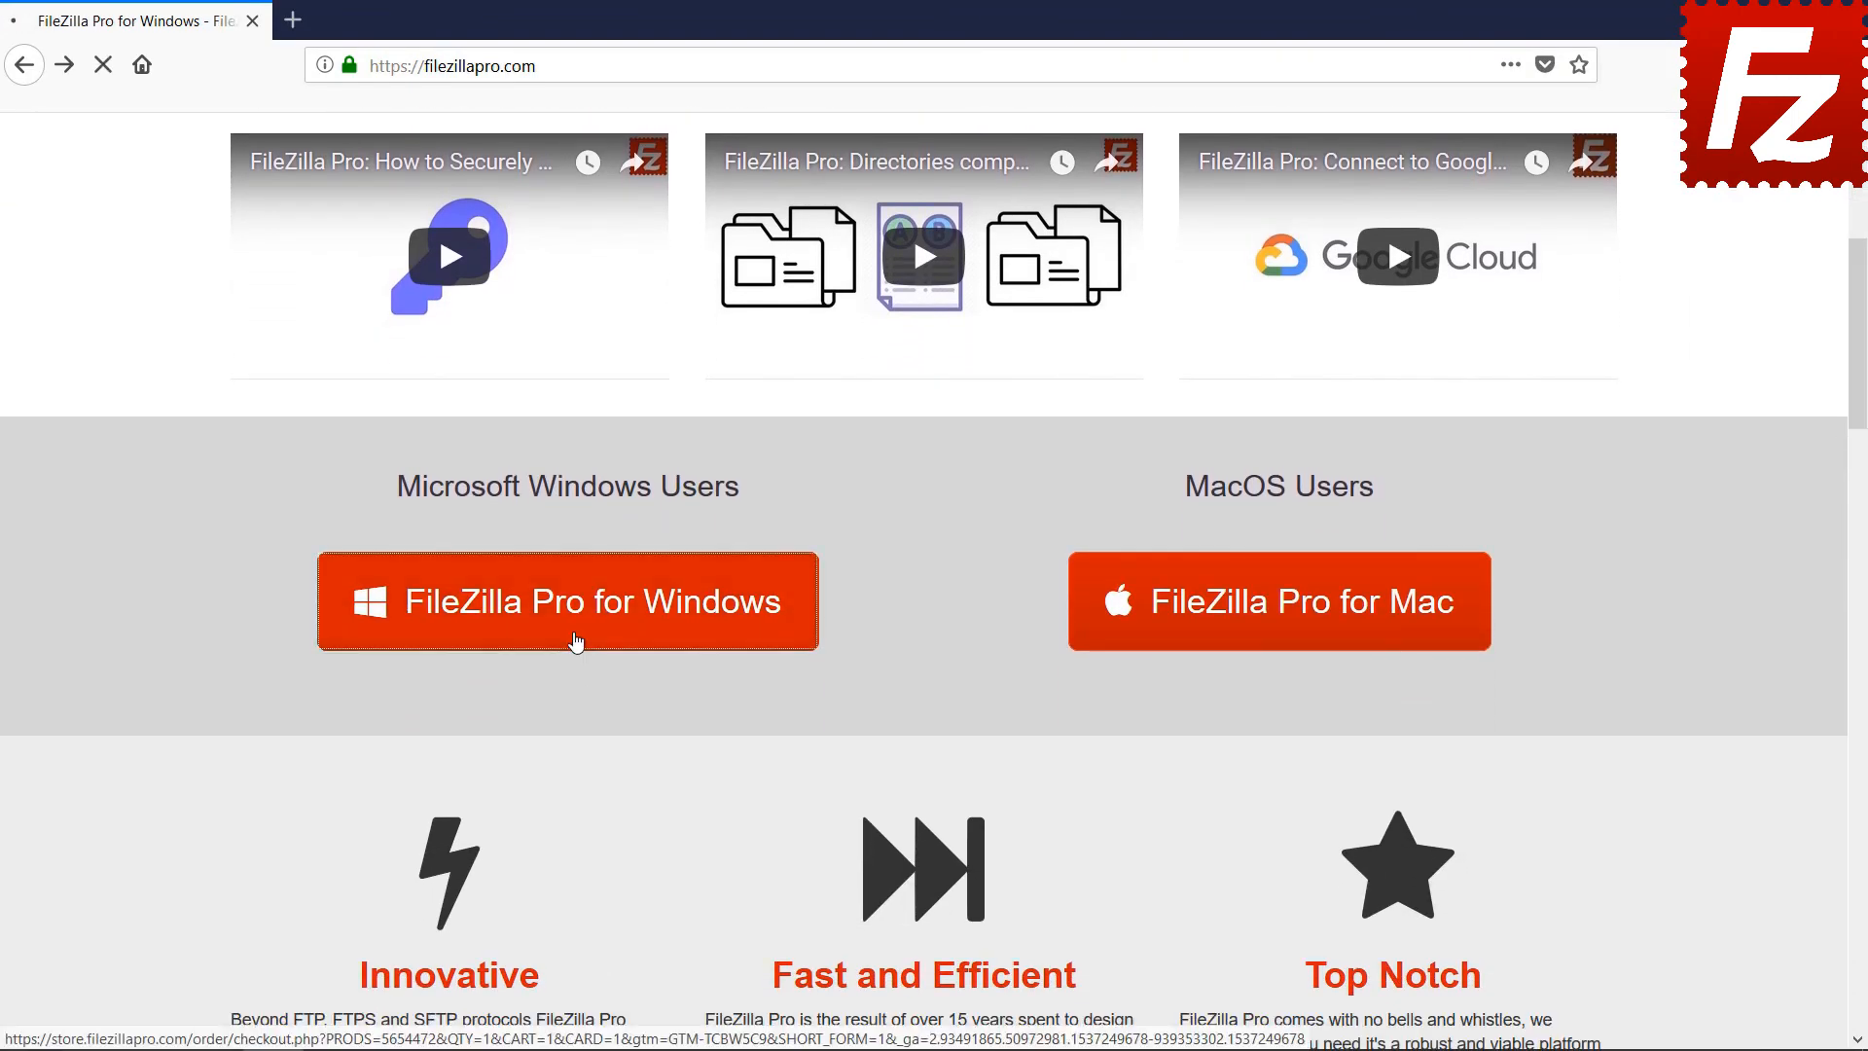
{"action": "left_click", "coordinate": [575, 641]}
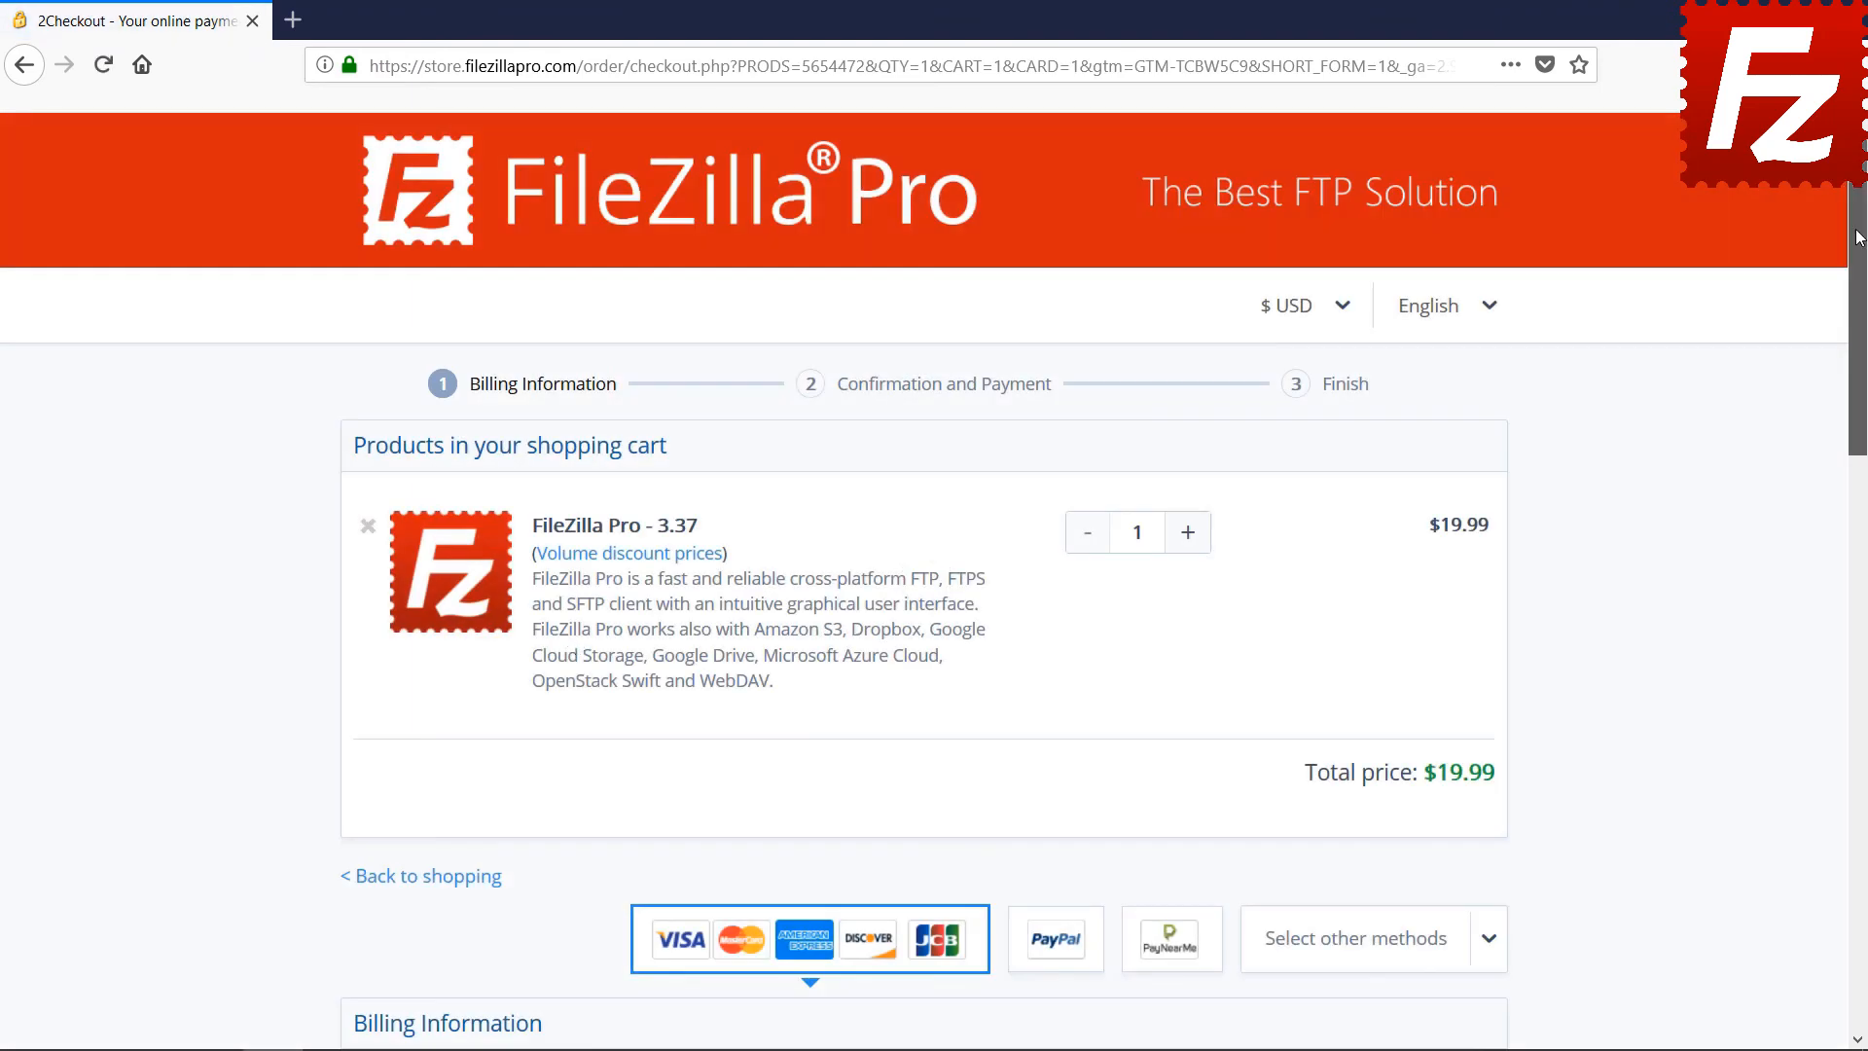
{"action": "scroll", "coordinate": [1863, 498], "scroll_direction": "down", "scroll_amount": 7}
{"action": "scroll", "coordinate": [1863, 497], "scroll_direction": "down", "scroll_amount": 5}
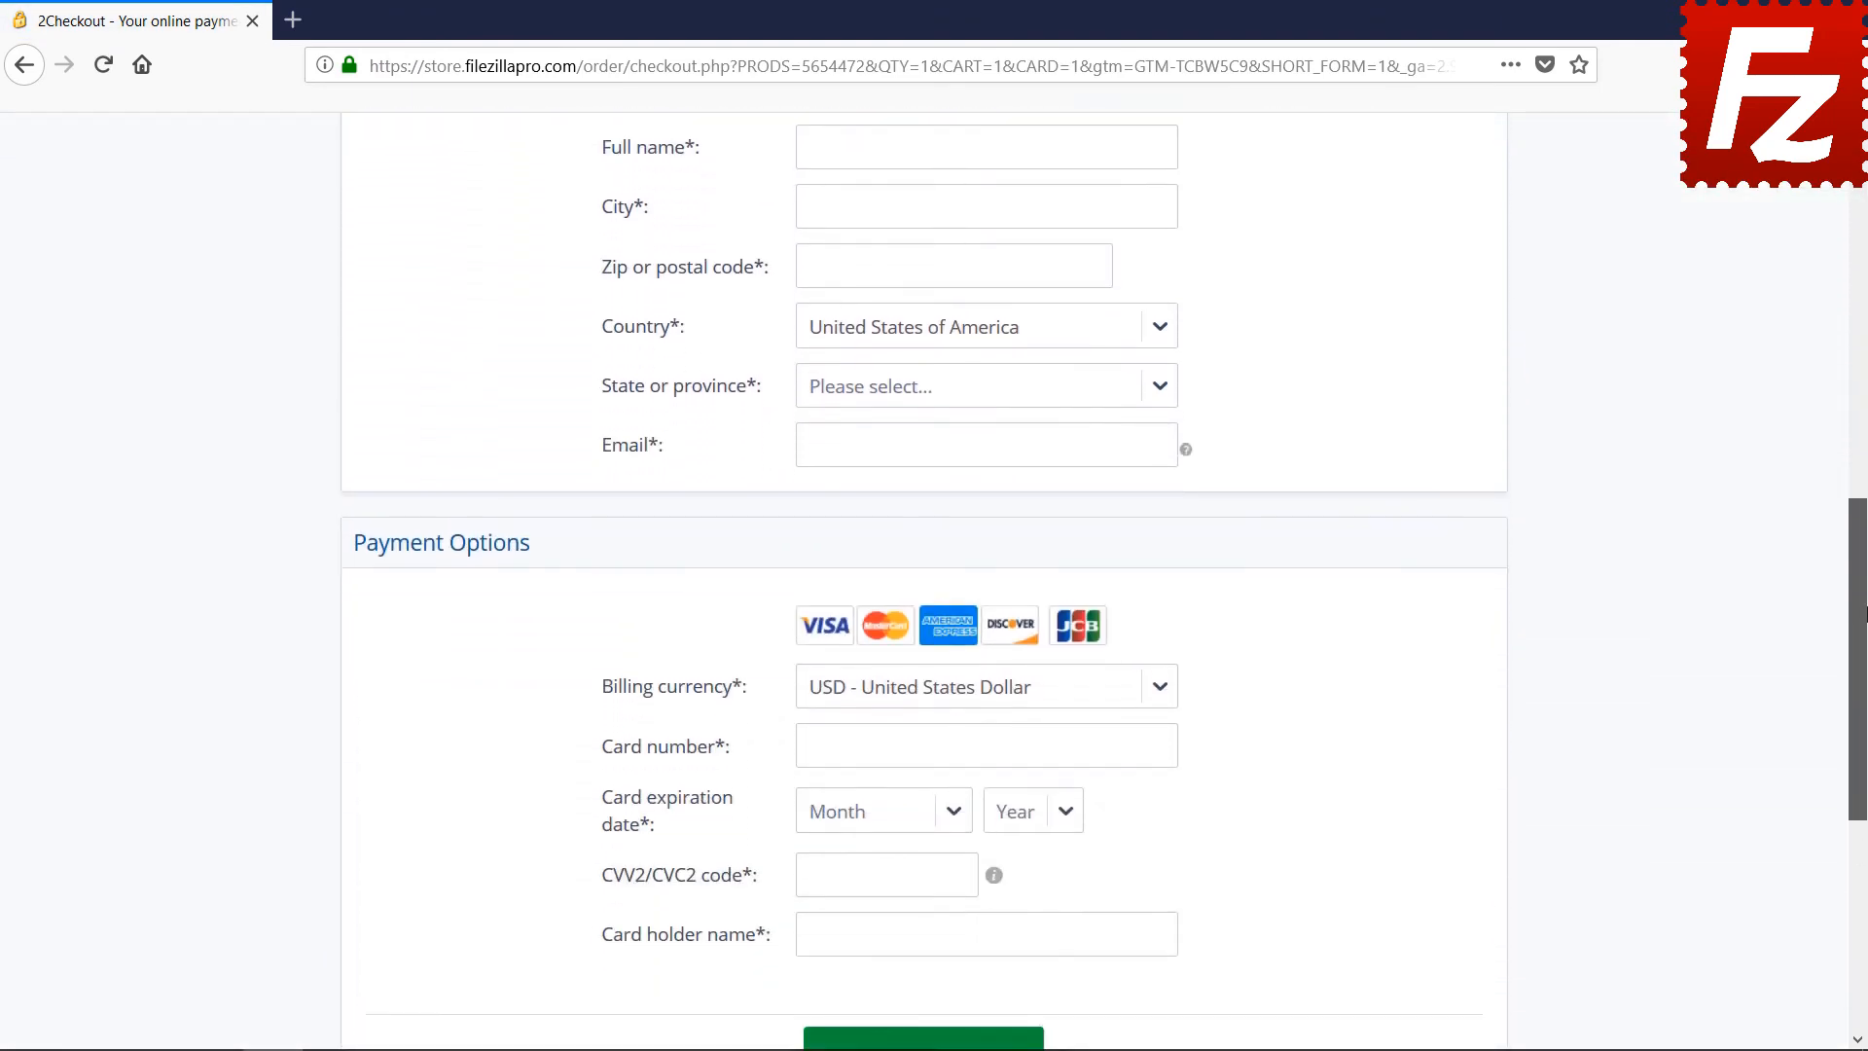